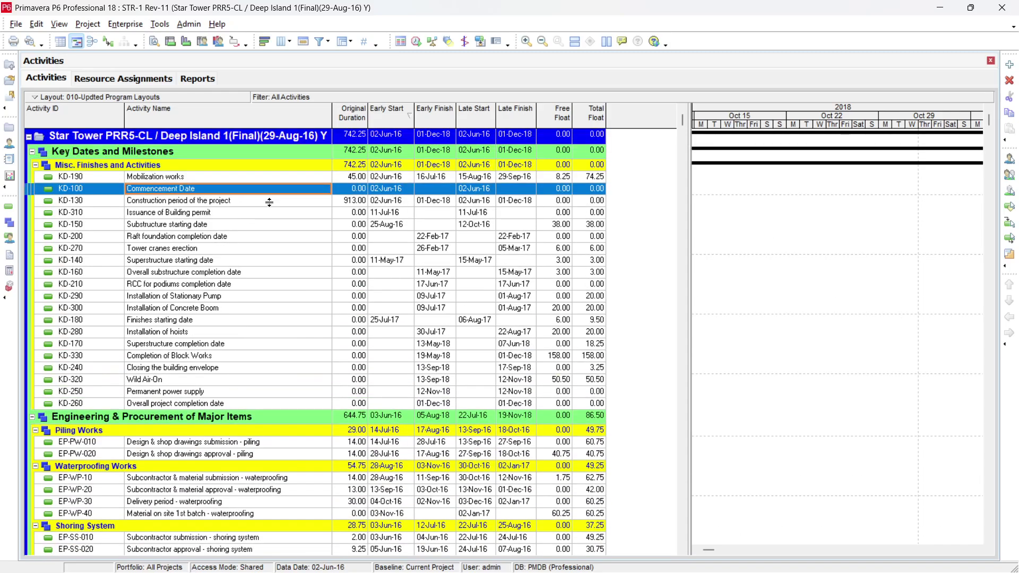
scroll(186, 186, down, 4)
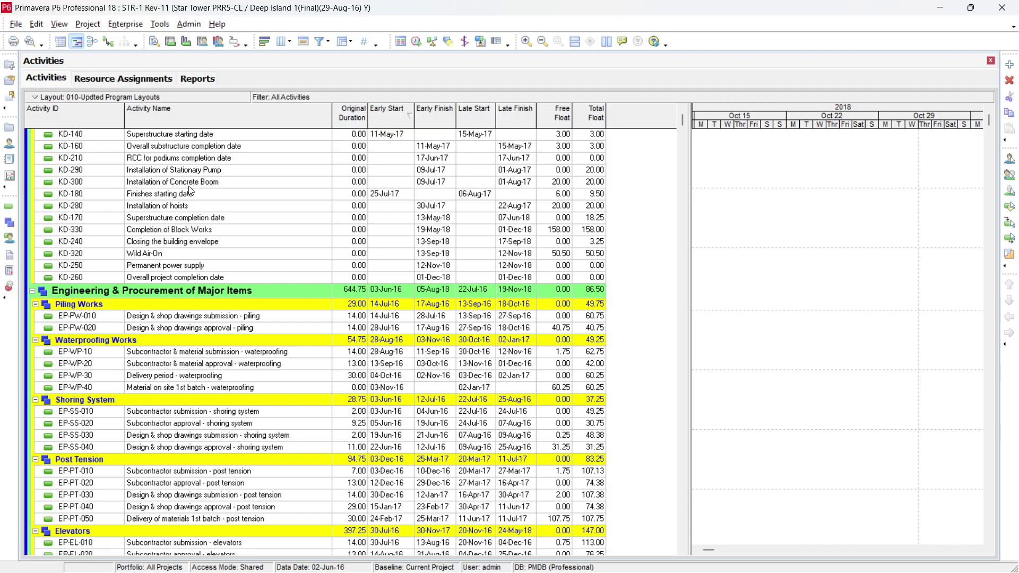
scroll(191, 190, up, 4)
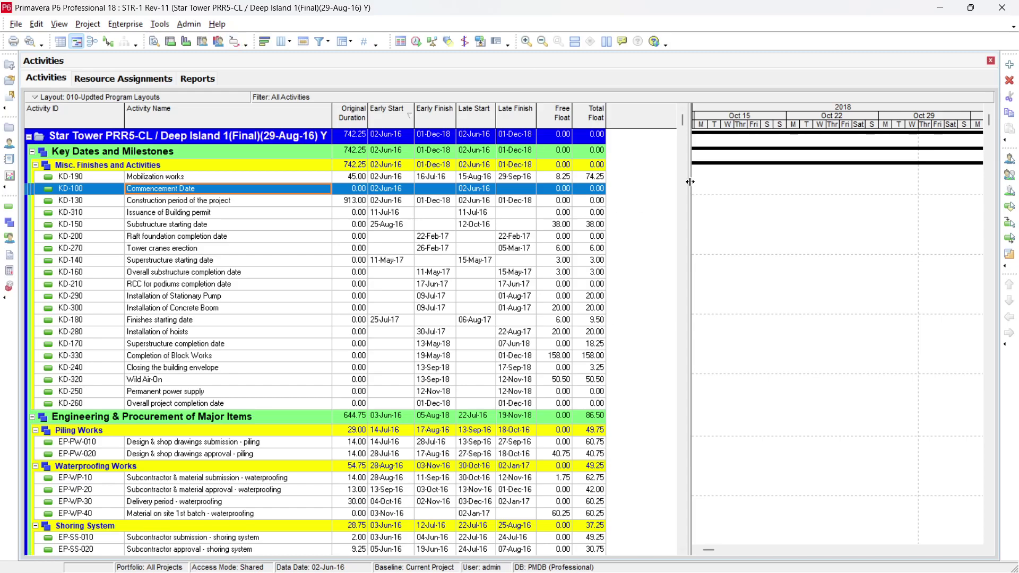
Step: Widen the activity table area and add the Budgeted Expense Cost and Budgeted Total Cost columns to the selected columns
drag(690, 182, 871, 186)
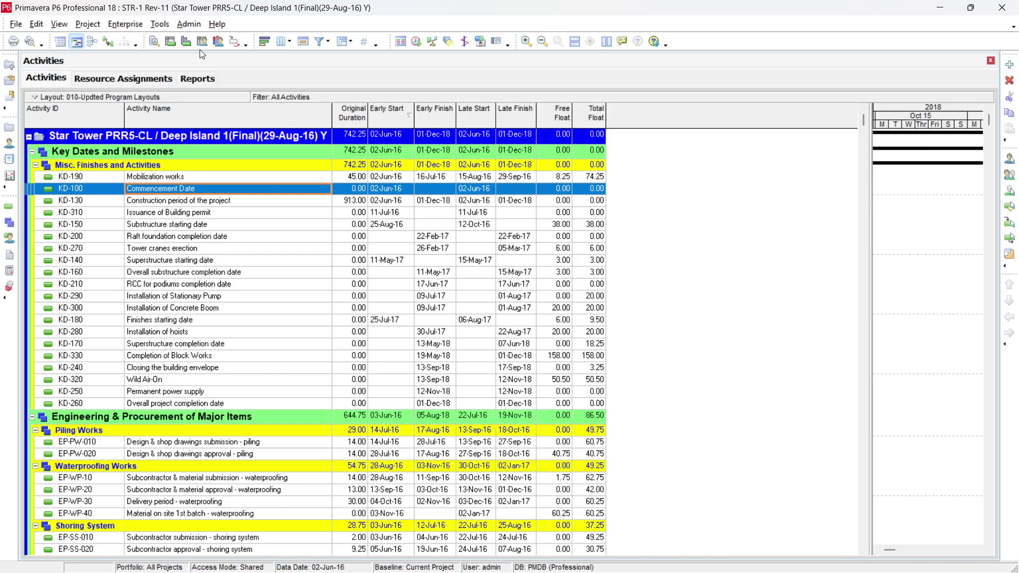
click(281, 42)
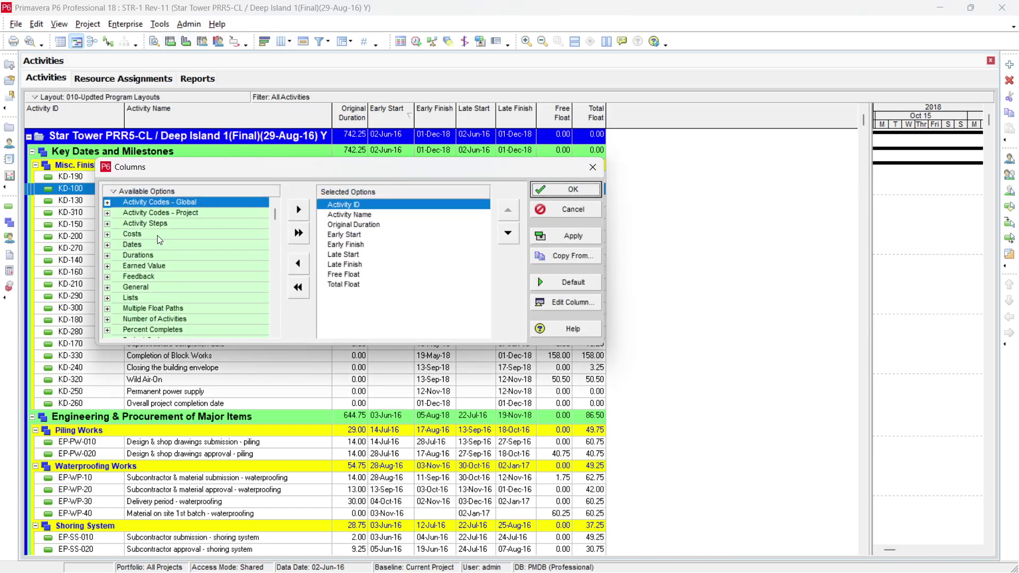
click(107, 235)
click(159, 273)
scroll(165, 266, down, 2)
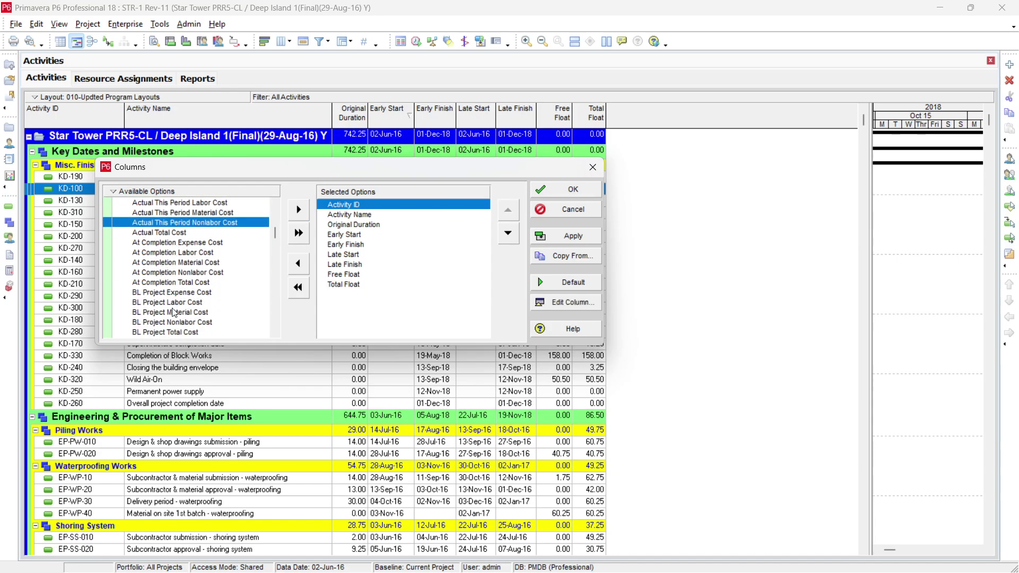
click(181, 293)
scroll(181, 293, down, 2)
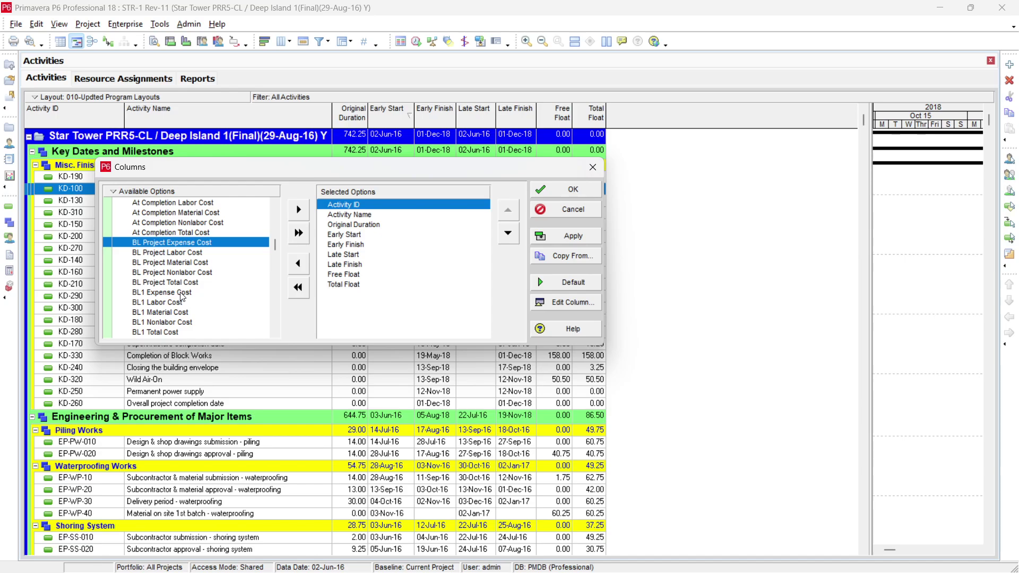
scroll(181, 295, down, 2)
click(181, 294)
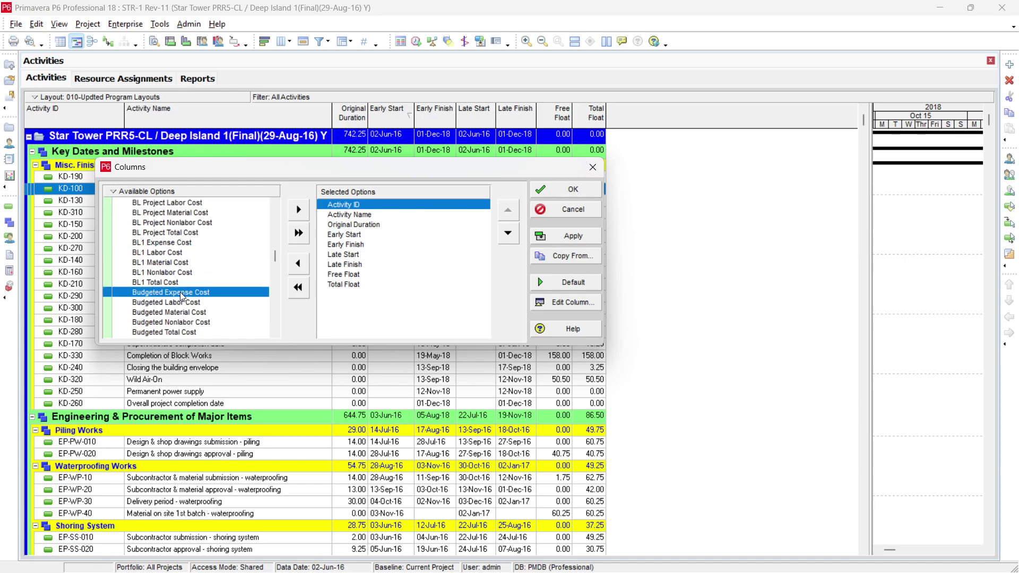
click(334, 285)
click(298, 209)
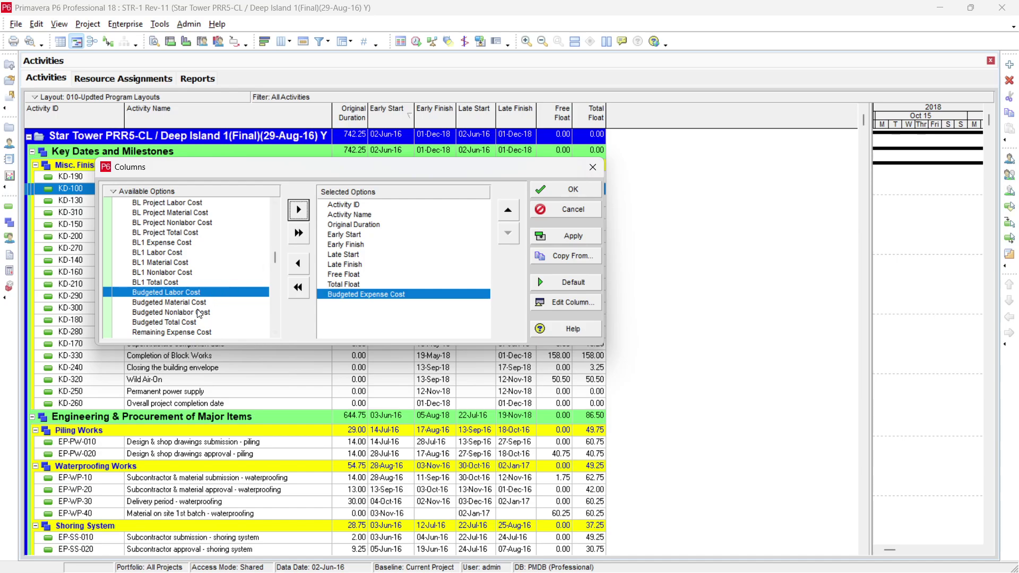
click(190, 322)
click(298, 209)
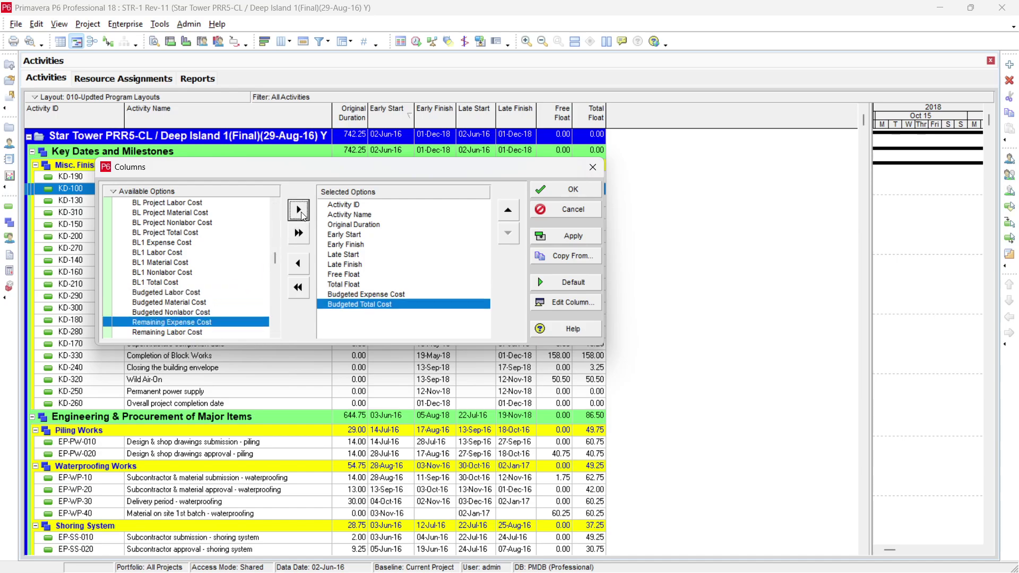
Step: Remove Late Start, Late Finish and Free Float from the selected columns
click(350, 255)
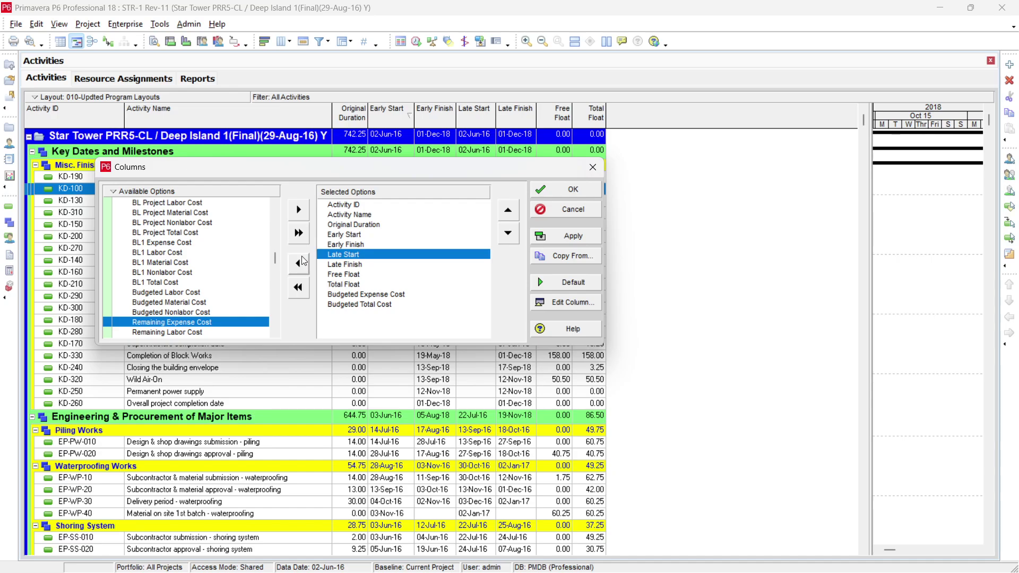
click(298, 263)
click(298, 263)
click(299, 263)
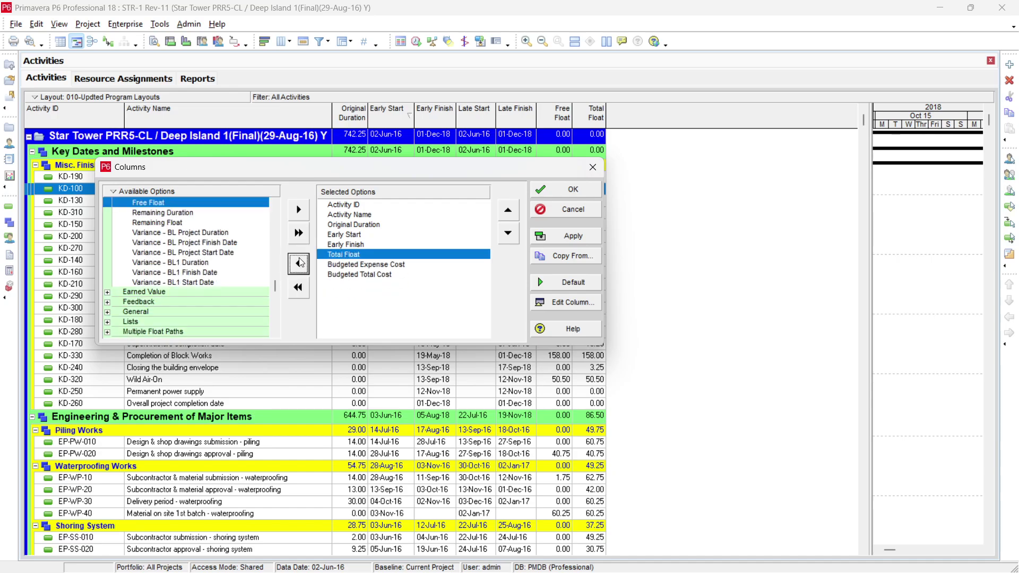
Step: Add Budgeted Labor Units to the selected columns and apply the column changes to the activity table
drag(275, 285, 287, 215)
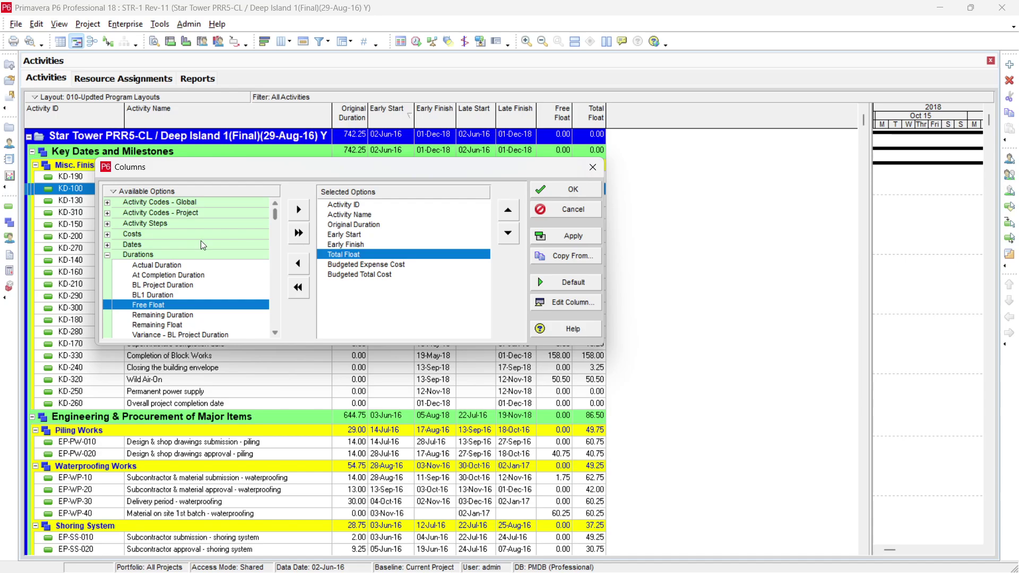
click(107, 255)
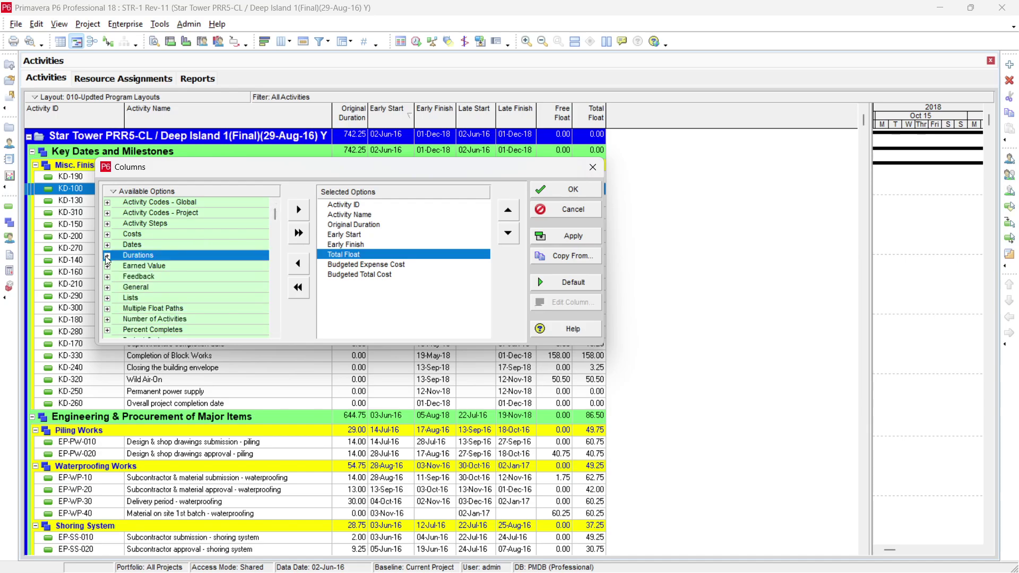
scroll(114, 316, down, 1)
click(108, 318)
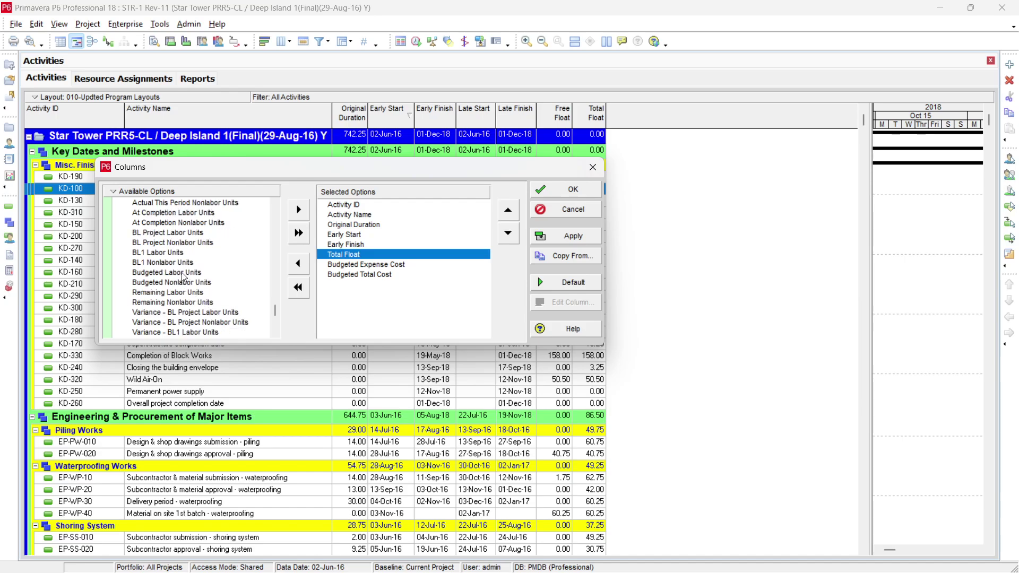
click(184, 273)
click(341, 276)
click(298, 209)
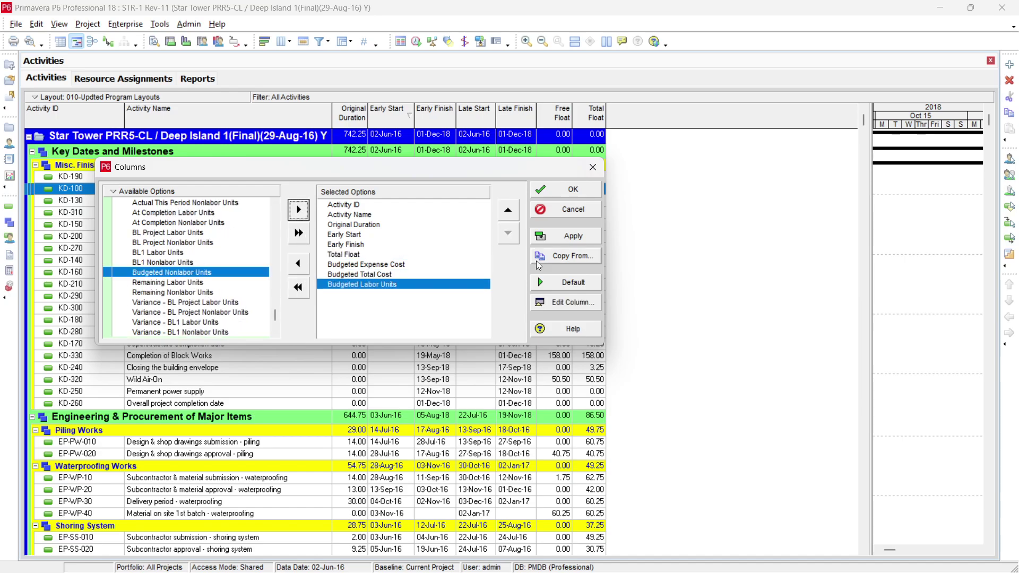
click(573, 236)
click(582, 189)
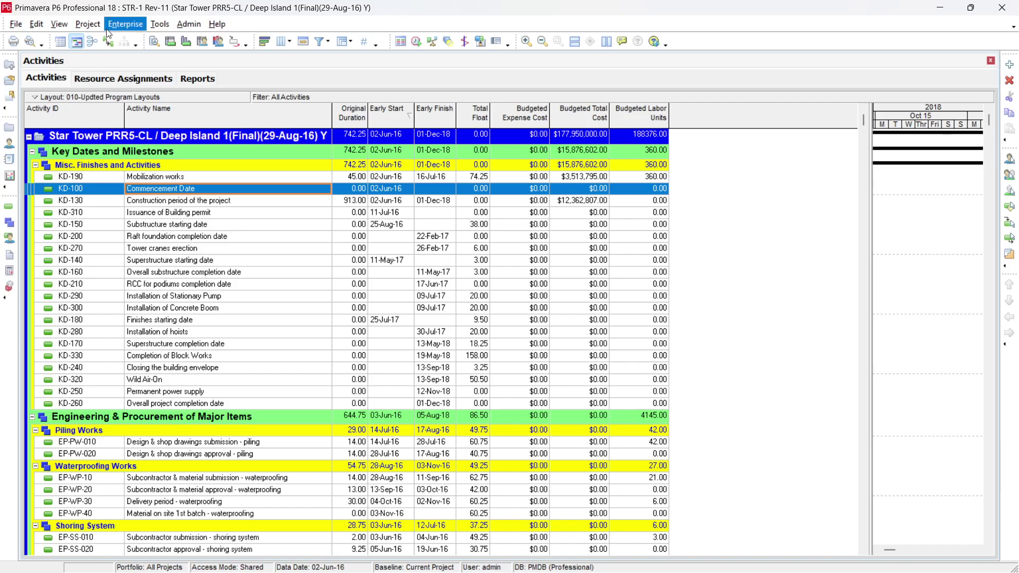
Step: Show the activity details below the activity table and display the resource assignments
click(57, 28)
mouse_move(95, 54)
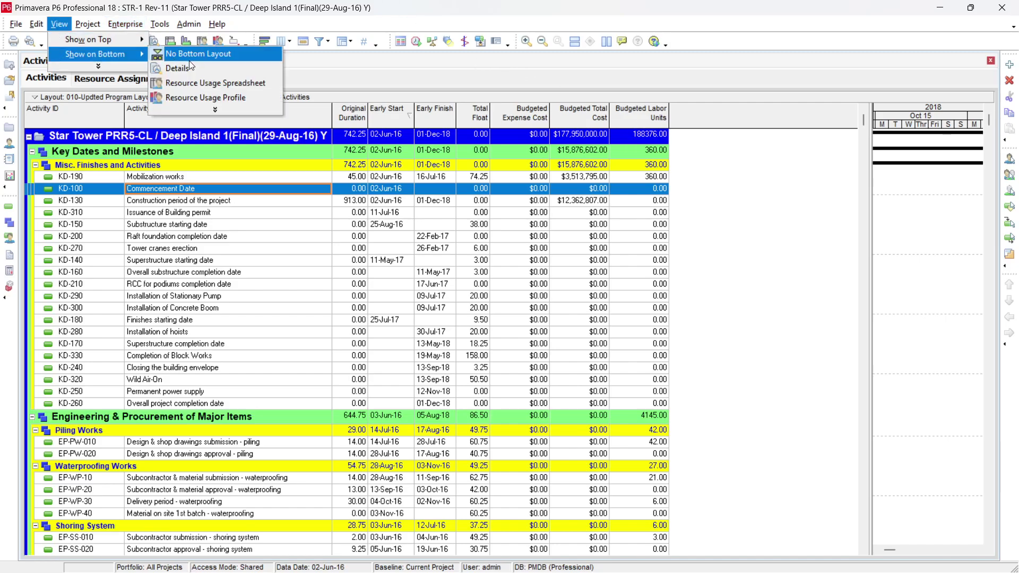
click(191, 68)
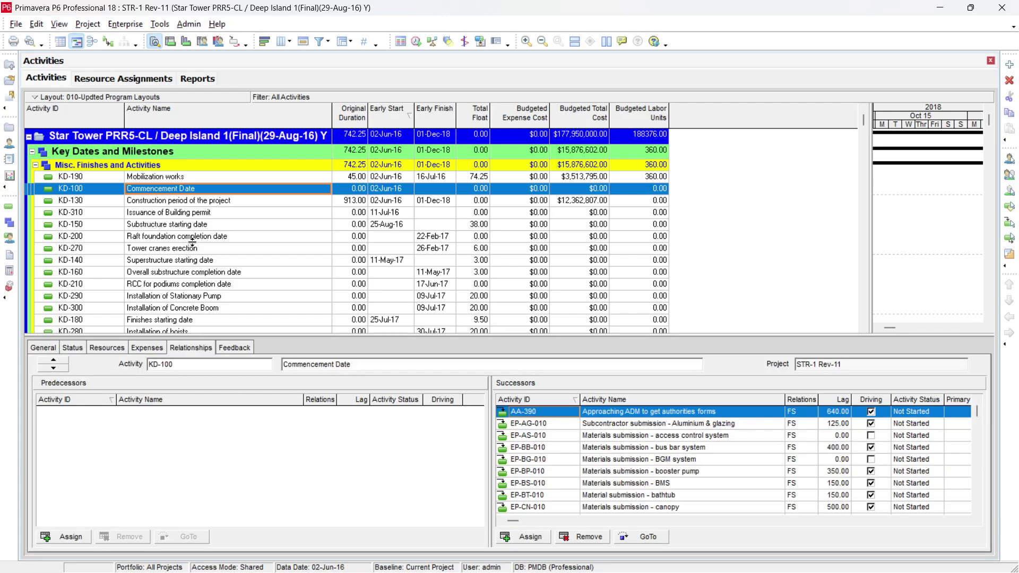
click(102, 351)
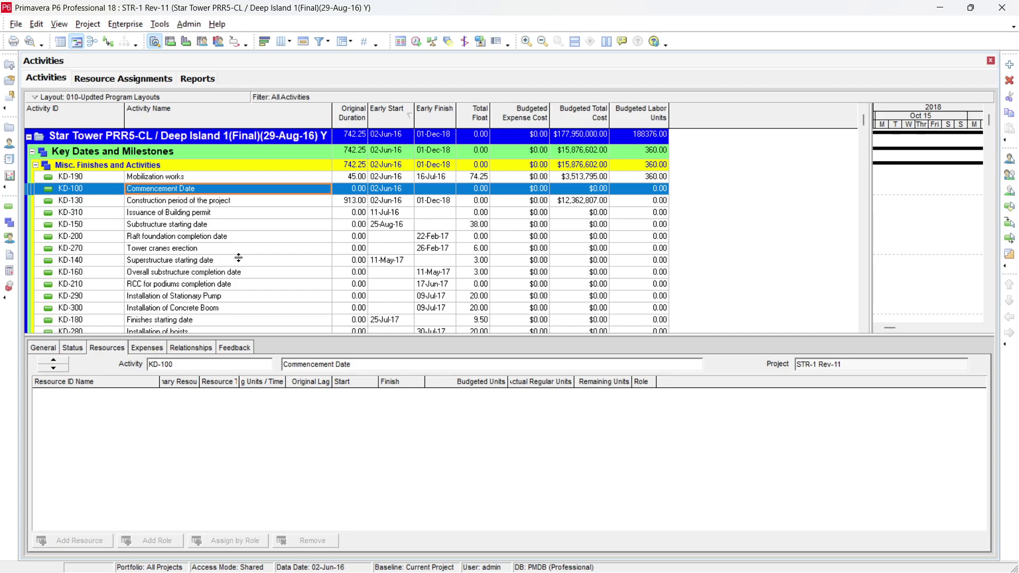
Step: Examine the resource assignments and expenses of the Mobilization works activity KD-190
click(289, 182)
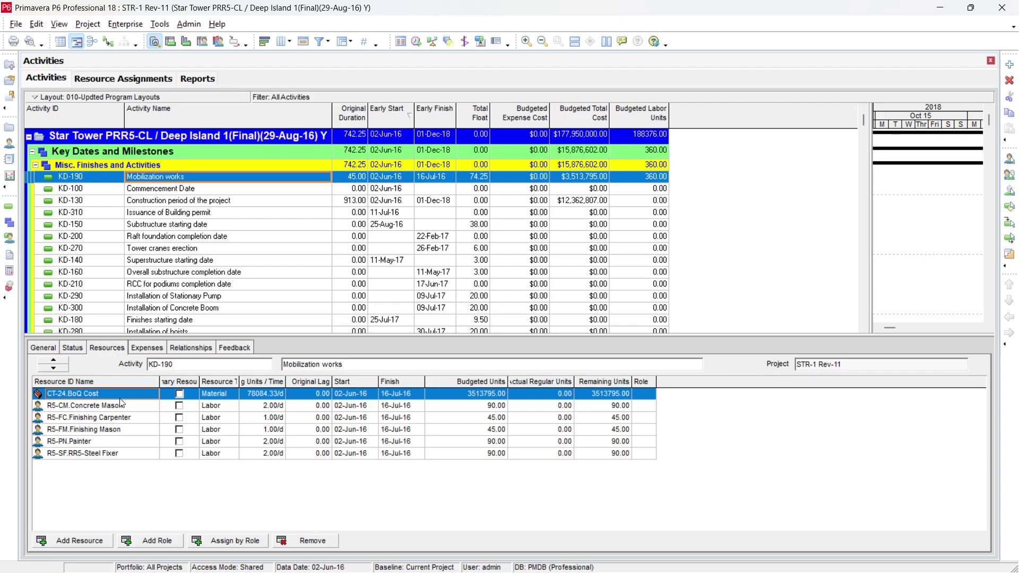
click(157, 350)
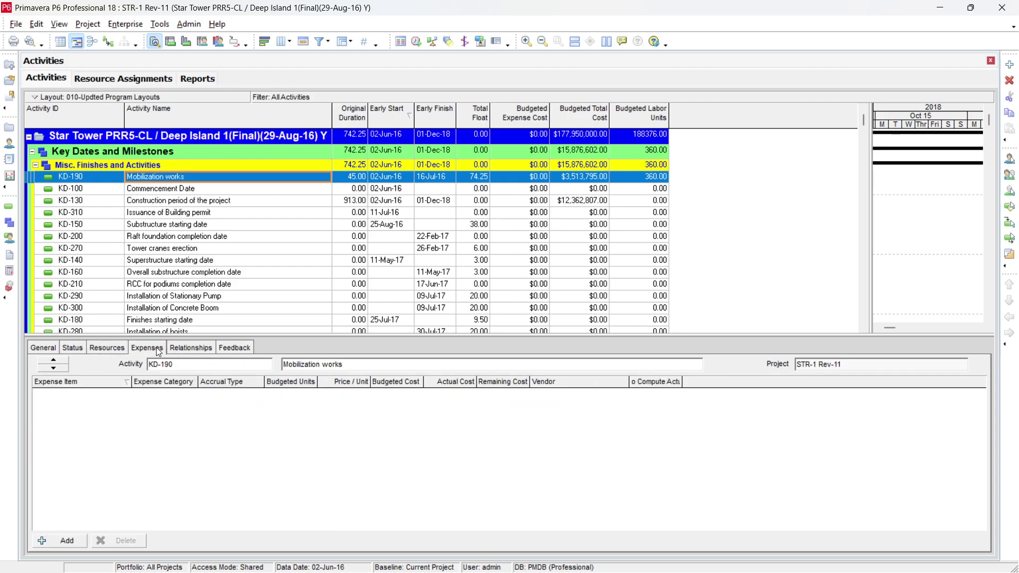
click(115, 351)
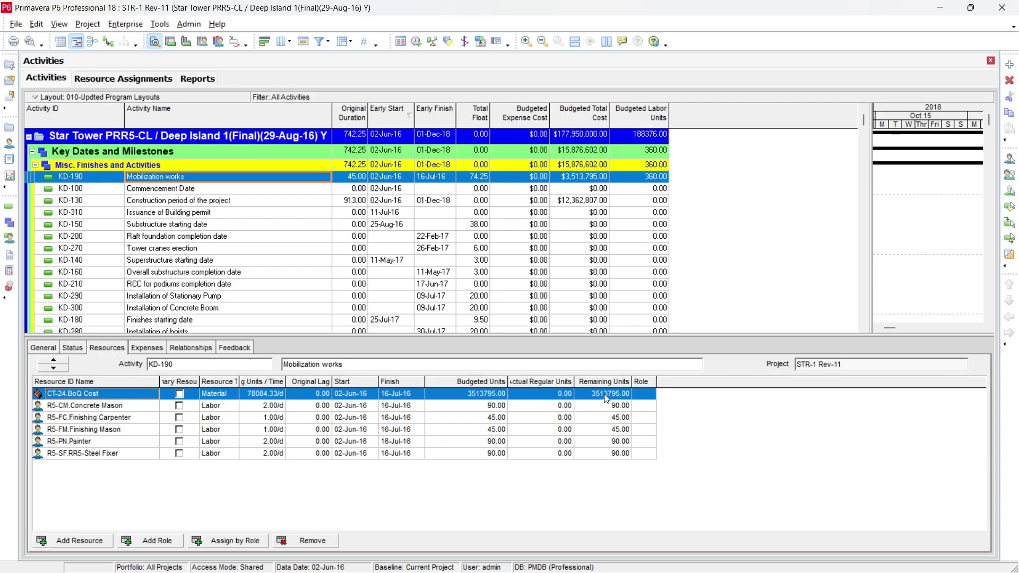
click(92, 406)
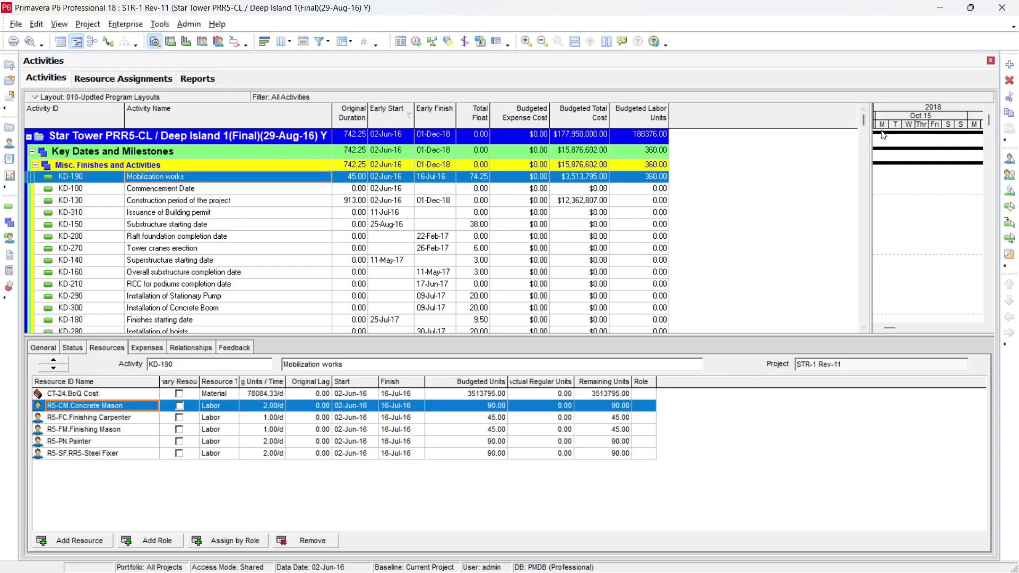
Step: Check the expenses and resources of the basement 3 Exhaust fans activity and widen the Remaining Units / Time column to fit
drag(863, 123, 862, 159)
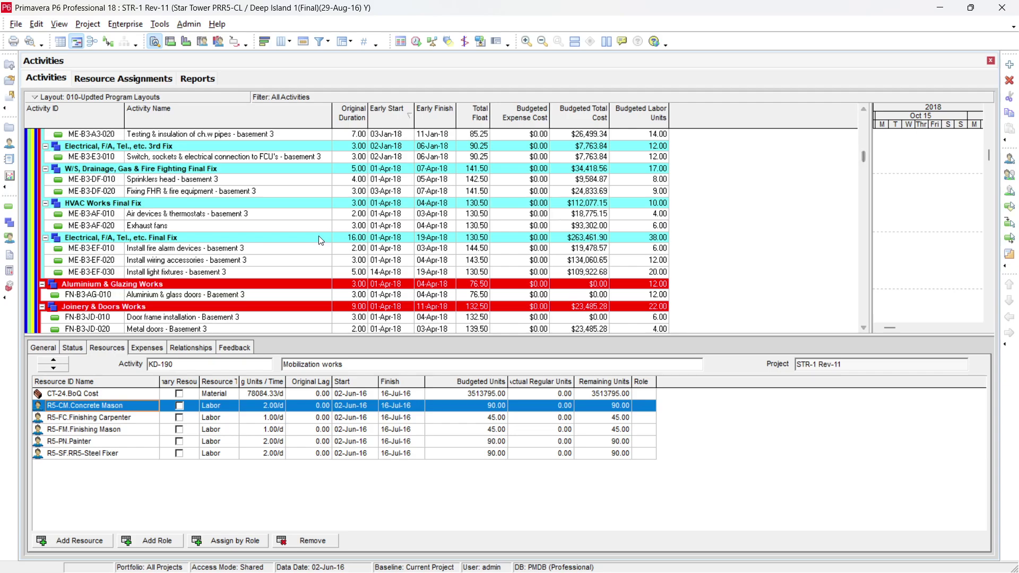
click(140, 227)
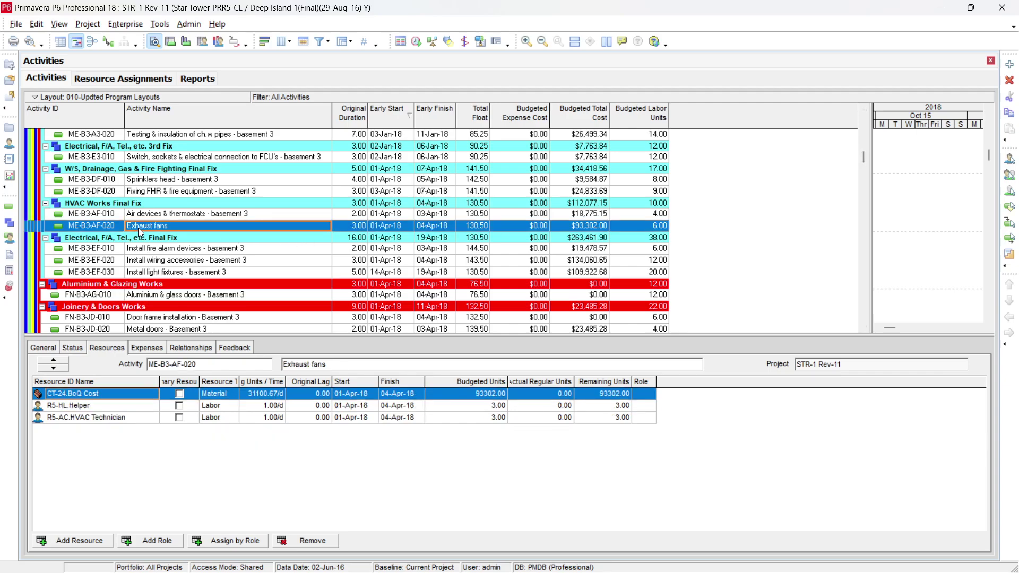
click(152, 350)
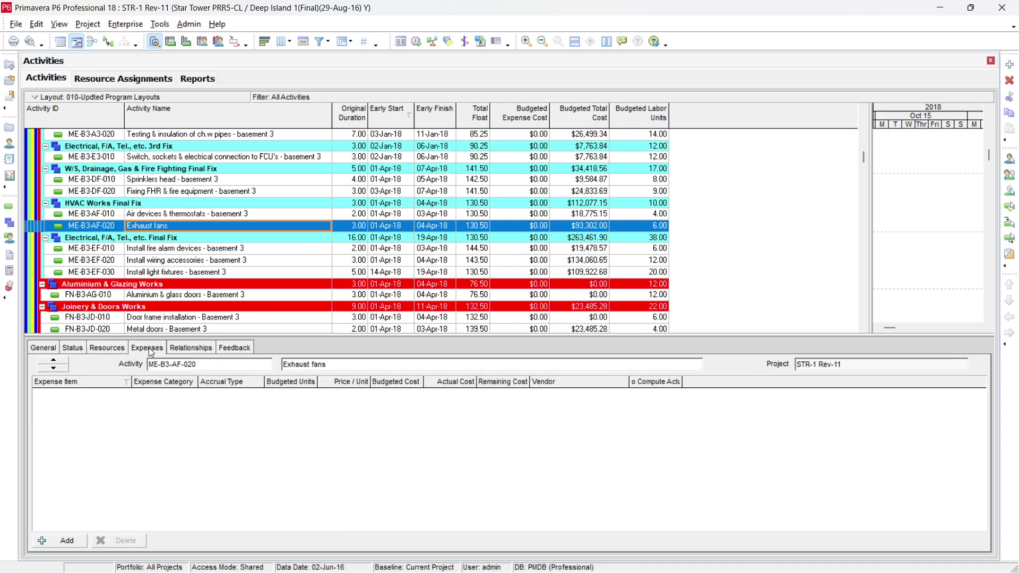
click(108, 351)
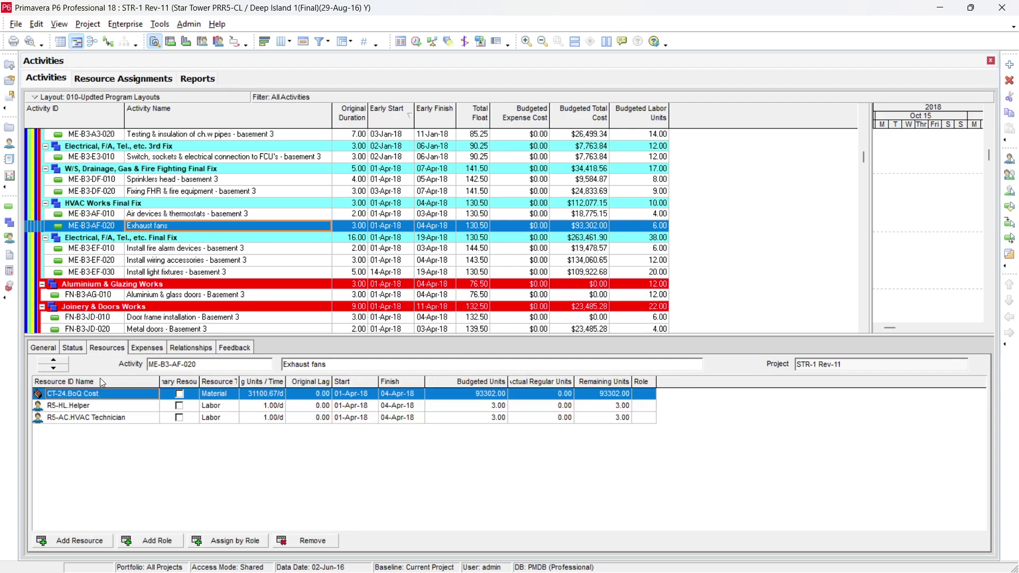
double_click(285, 381)
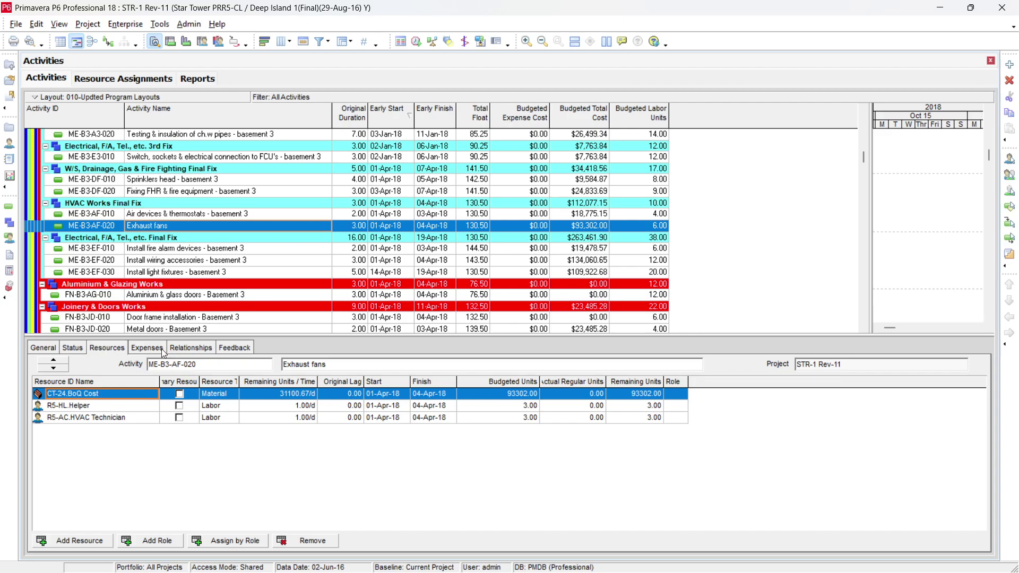
Step: Inspect the conditions and formula of the saved (Global Change) rule for activity resource assignments, closing it without changes
click(125, 24)
click(183, 78)
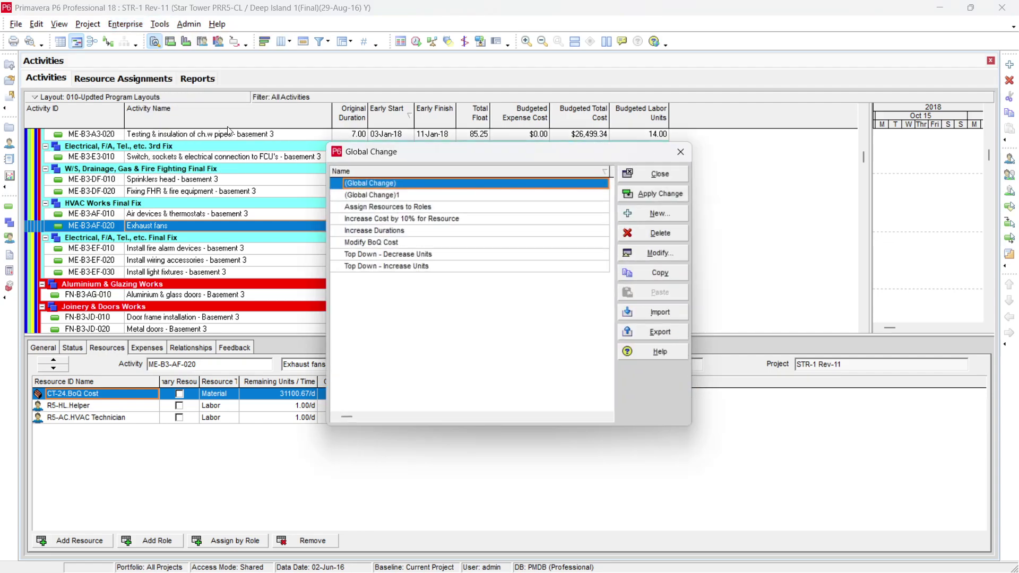
click(651, 253)
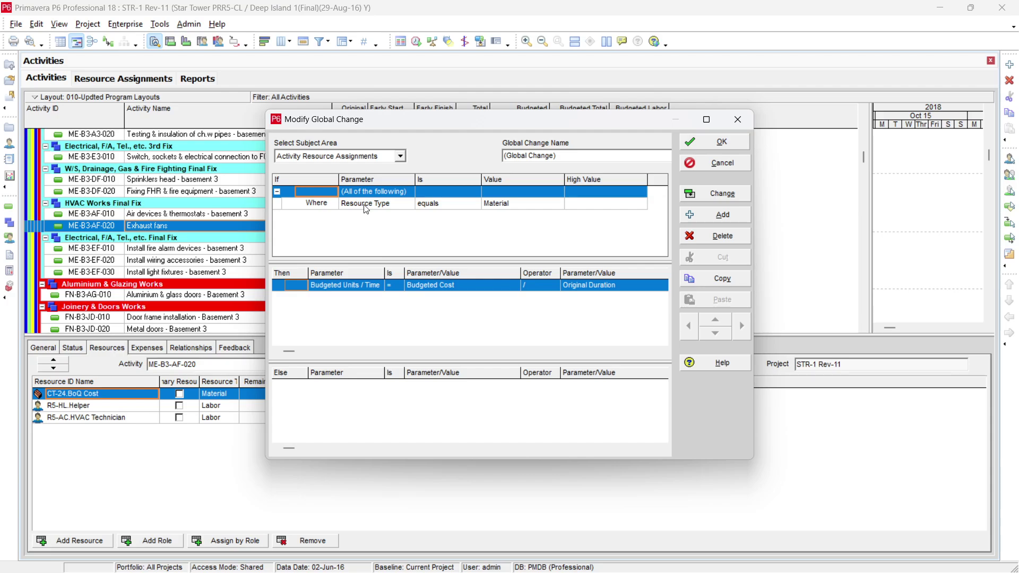
click(499, 206)
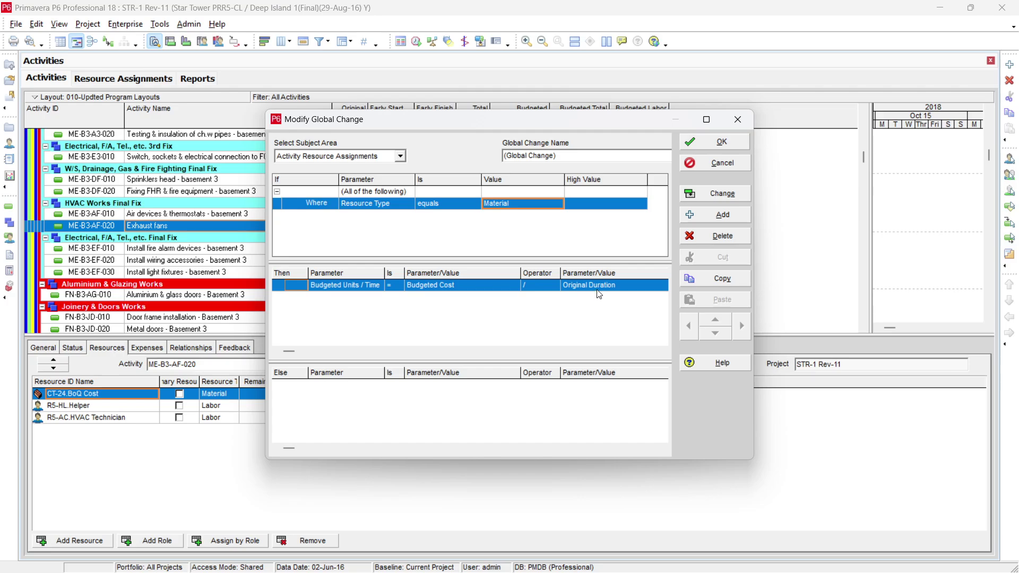
click(728, 164)
click(664, 173)
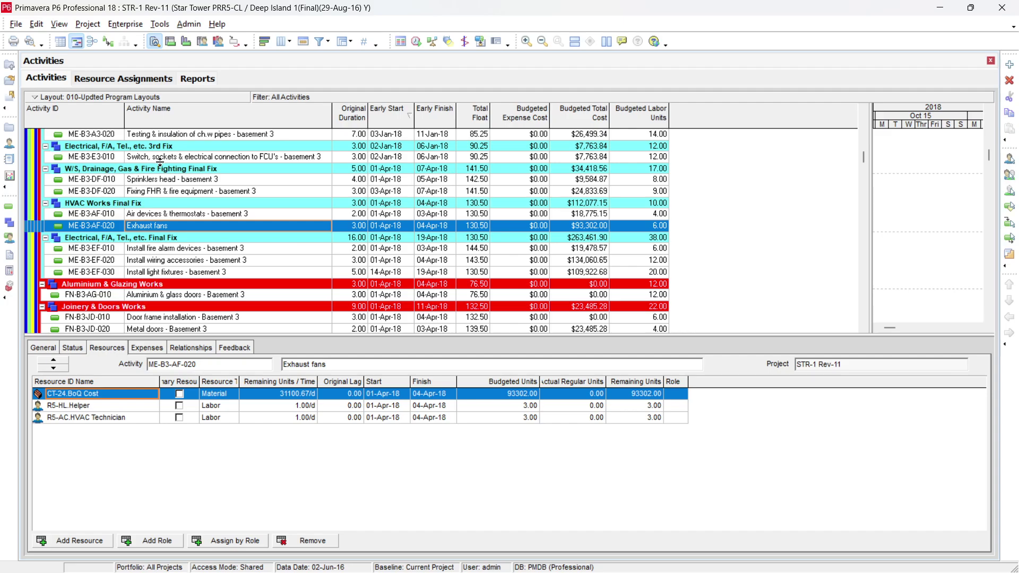
Step: Examine the resources of the Sprinklers head - basement 3 activity and the budgeted costs of the basement 3 activities above it
click(211, 181)
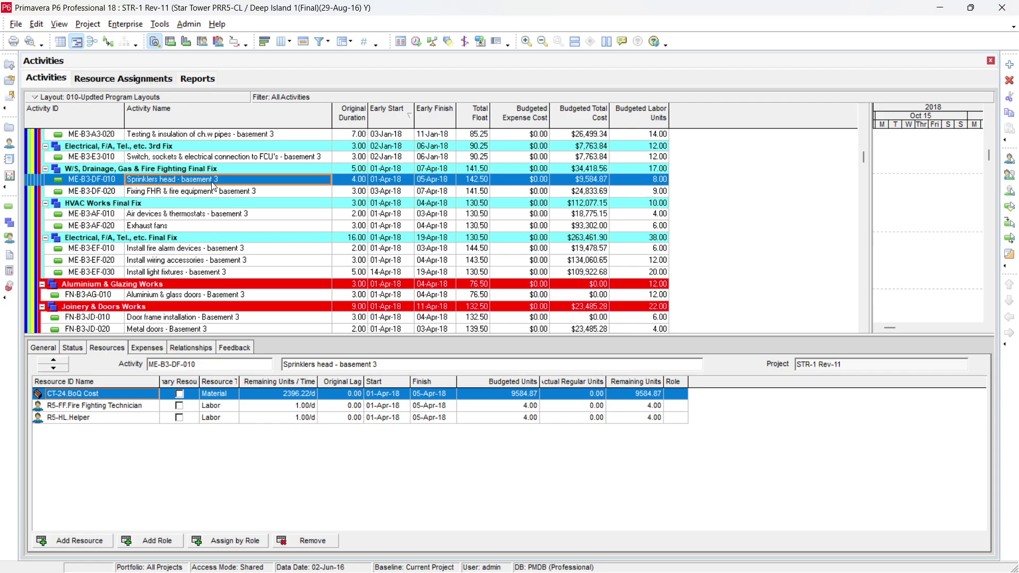
scroll(523, 262, up, 5)
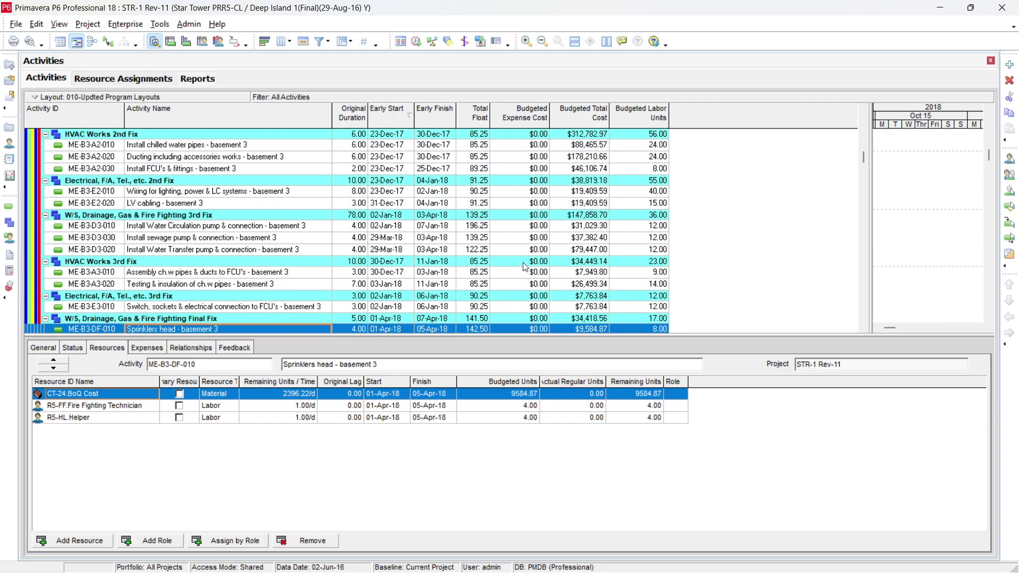
scroll(523, 262, up, 4)
scroll(525, 265, up, 5)
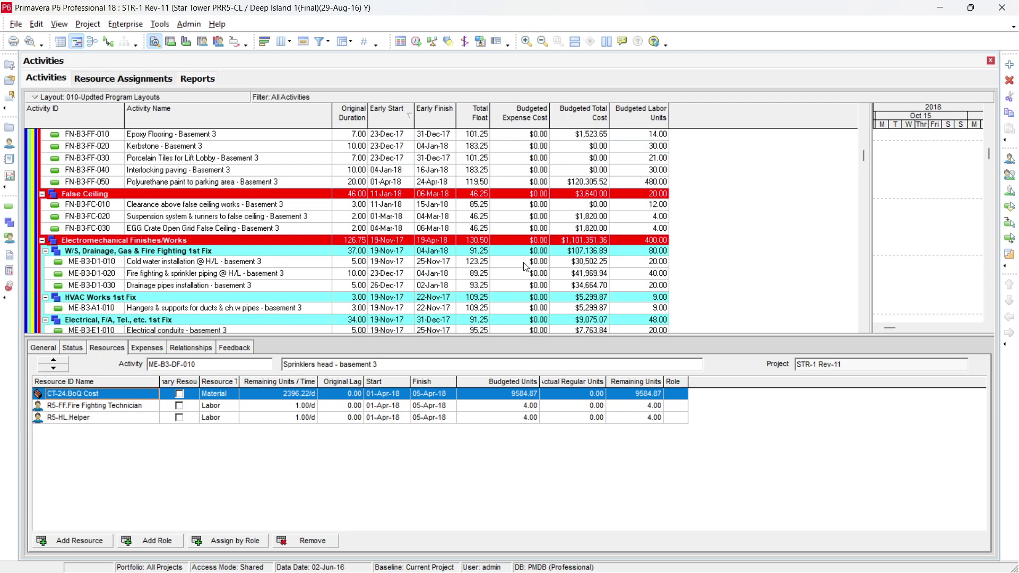
Step: Widen the Budgeted Total Cost column slightly in the activity table, with the Star Tower project summary row in view
drag(864, 162, 865, 129)
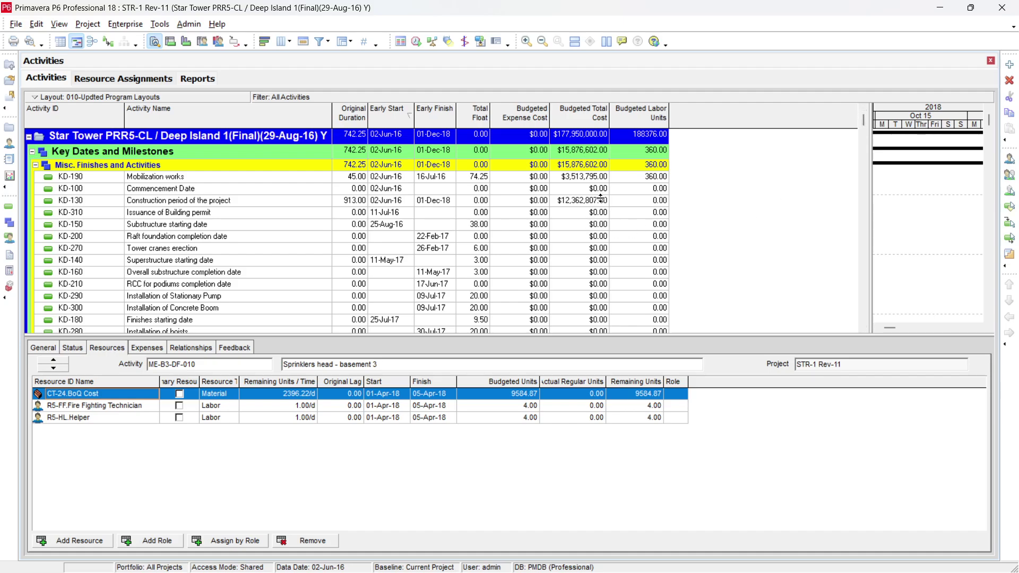
drag(609, 118, 680, 120)
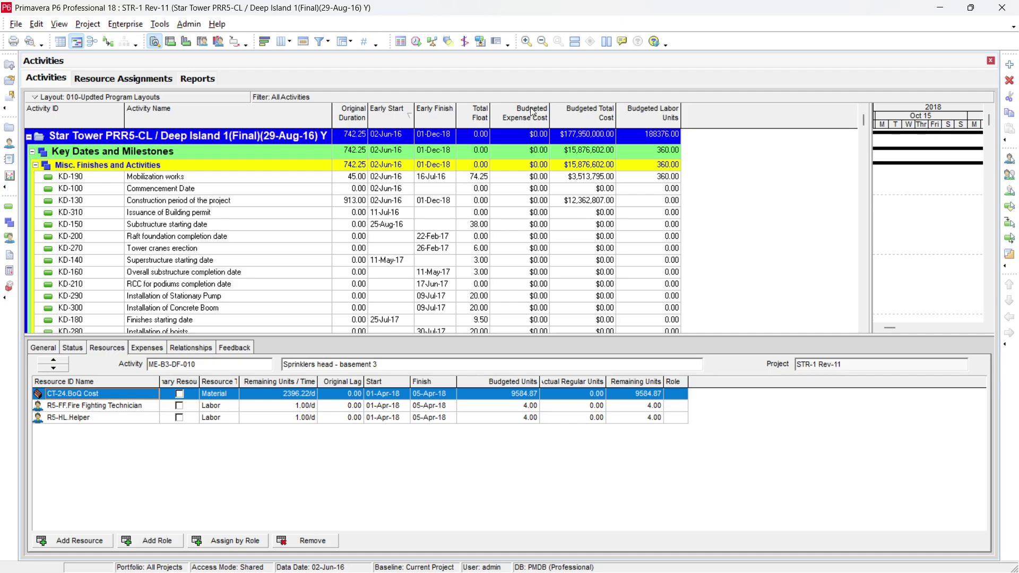
click(519, 261)
scroll(519, 260, down, 1)
scroll(519, 260, up, 1)
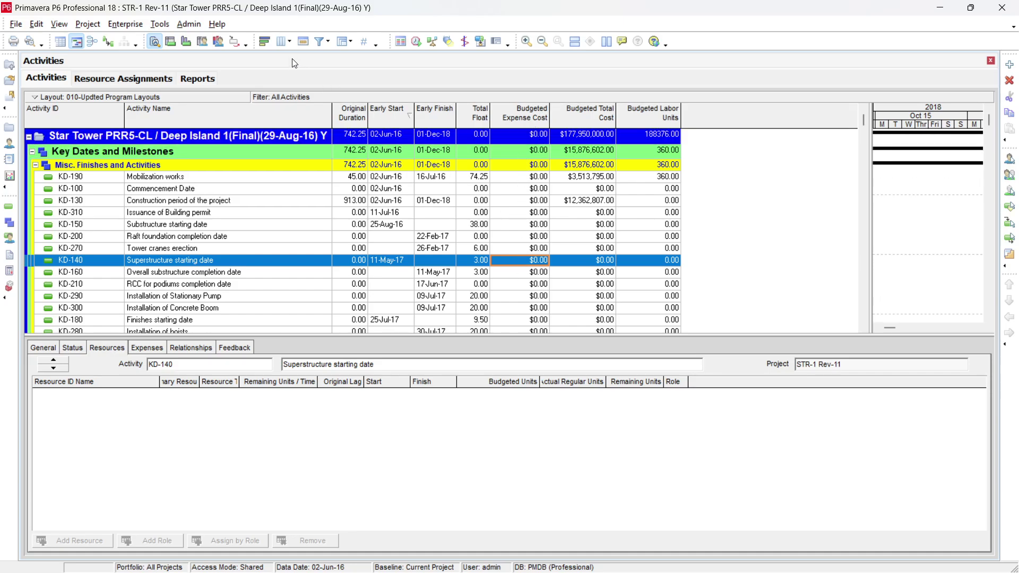
Step: Remove Budgeted Expense Cost from the displayed activity columns and collapse the Costs group of available columns
click(284, 45)
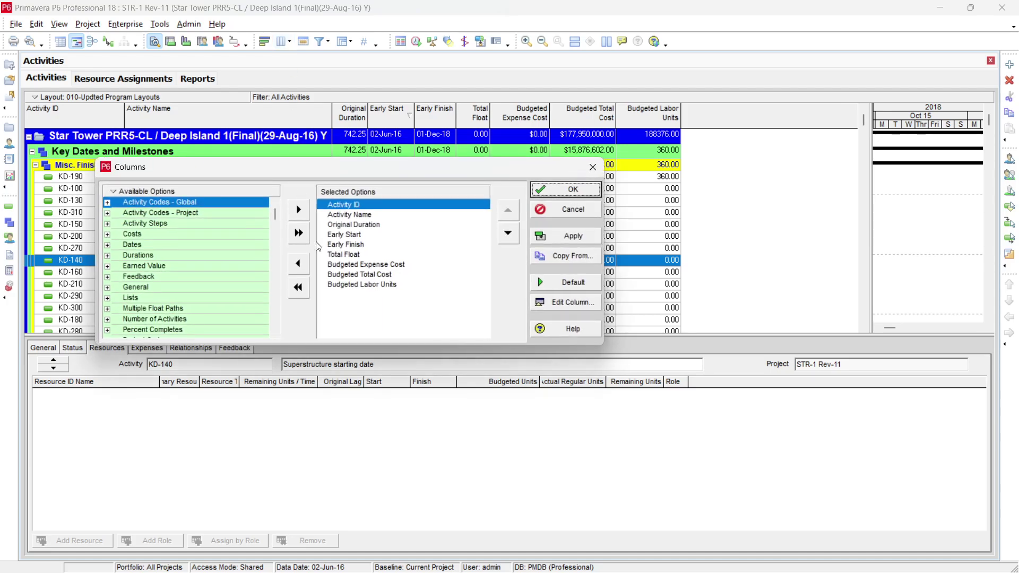
click(340, 265)
click(299, 264)
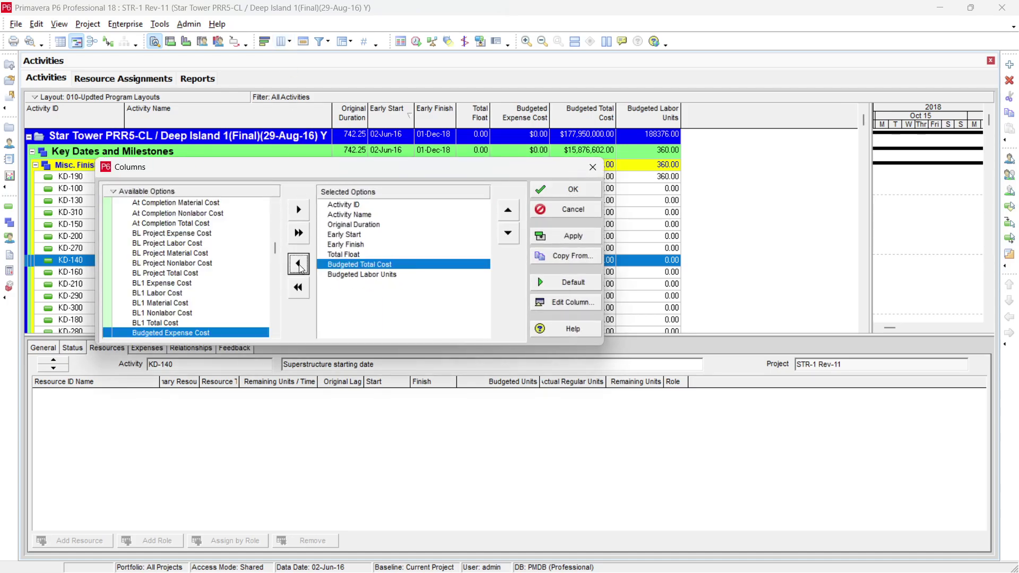
drag(276, 246, 282, 203)
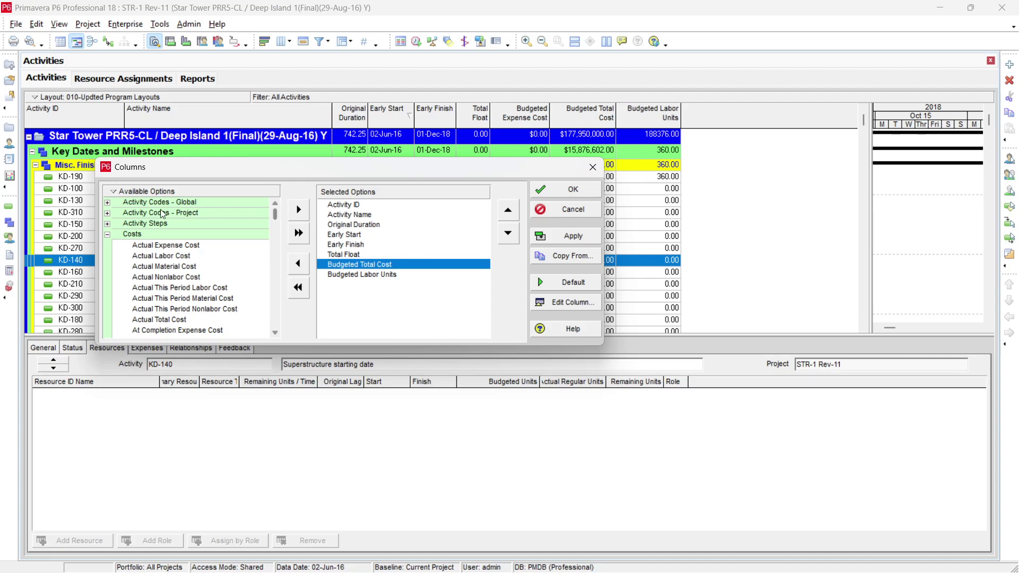
click(108, 235)
scroll(283, 229, up, 1)
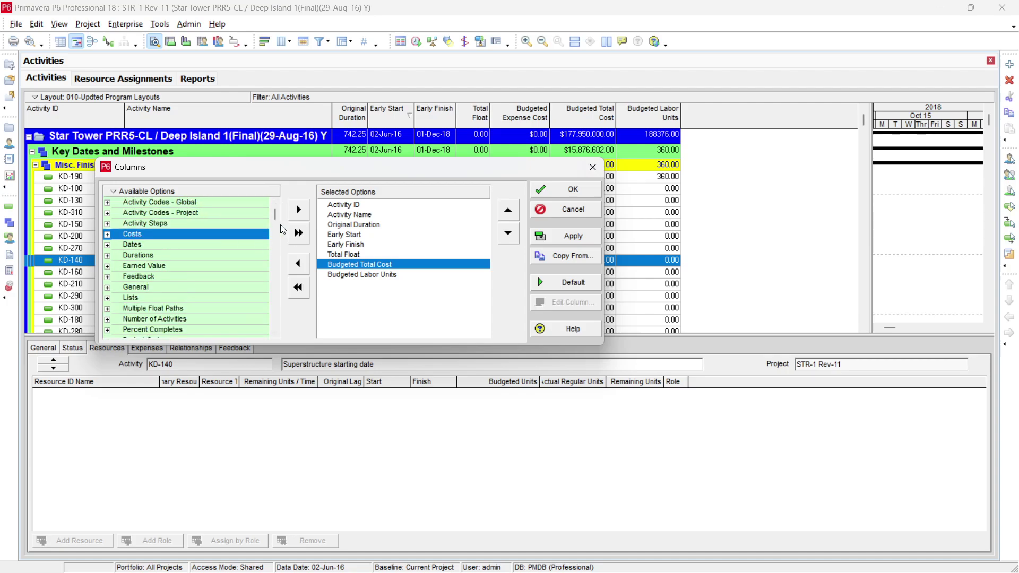
Step: Add the project activity codes 005-PROJECT through 030-ITEMS as columns after Budgeted Labor Units and apply the column change
click(209, 202)
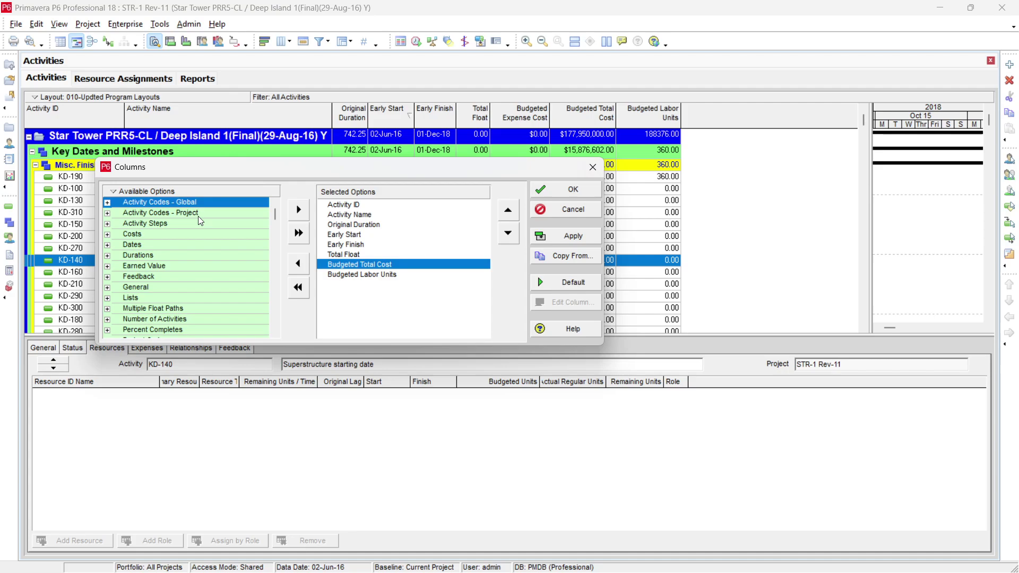
click(198, 216)
click(109, 213)
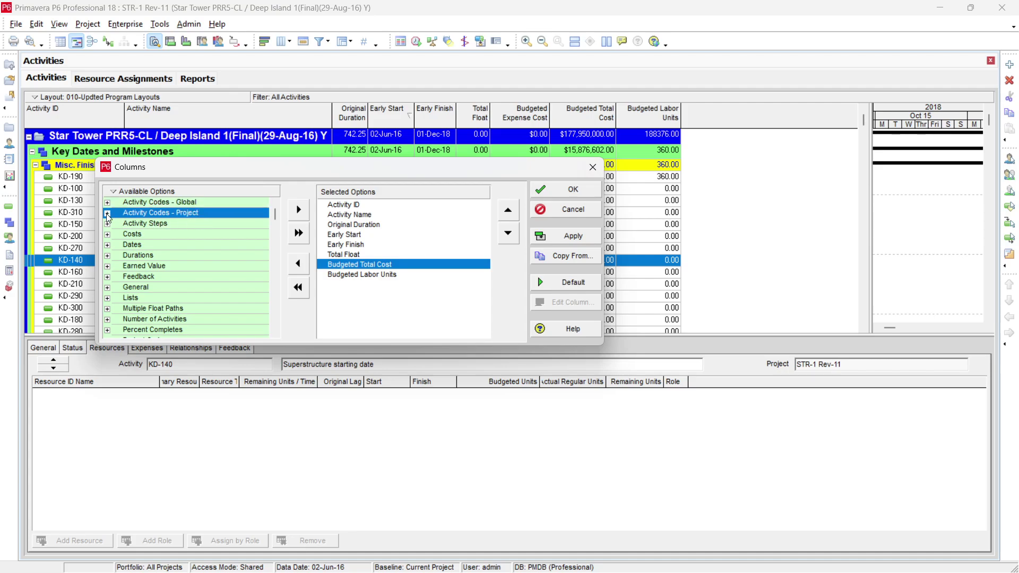
click(177, 225)
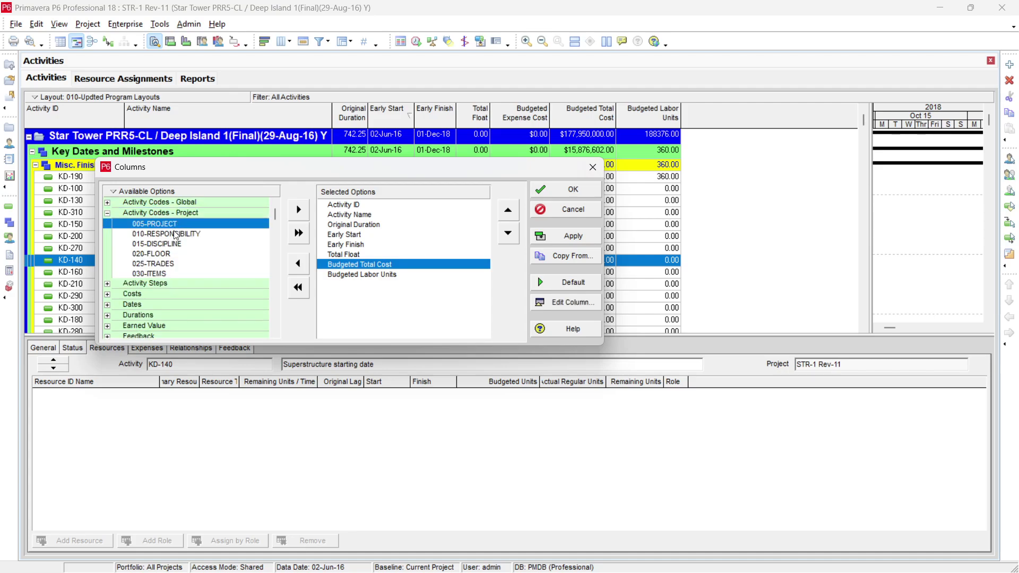
shift+click(176, 273)
click(343, 276)
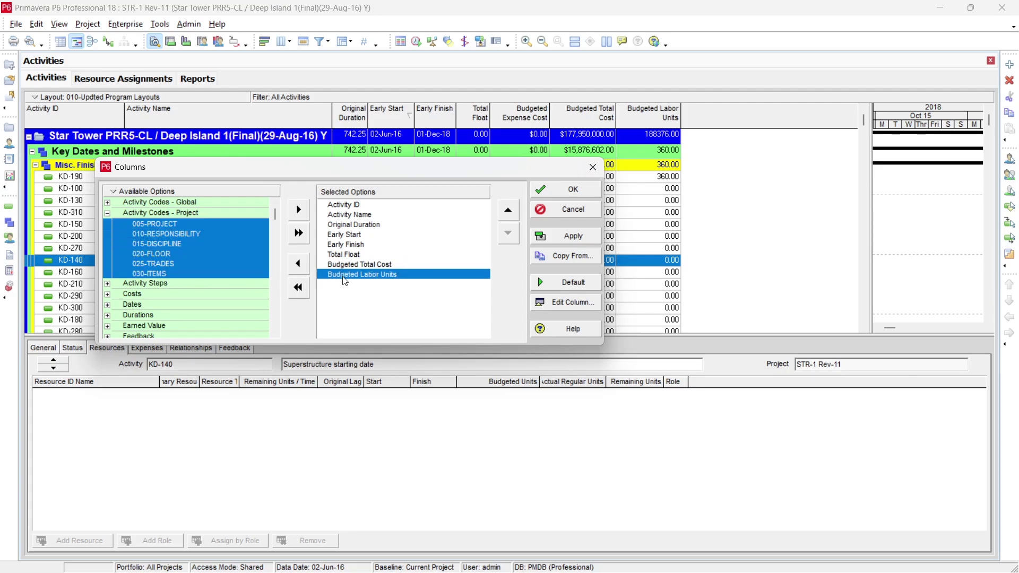
click(298, 209)
click(564, 238)
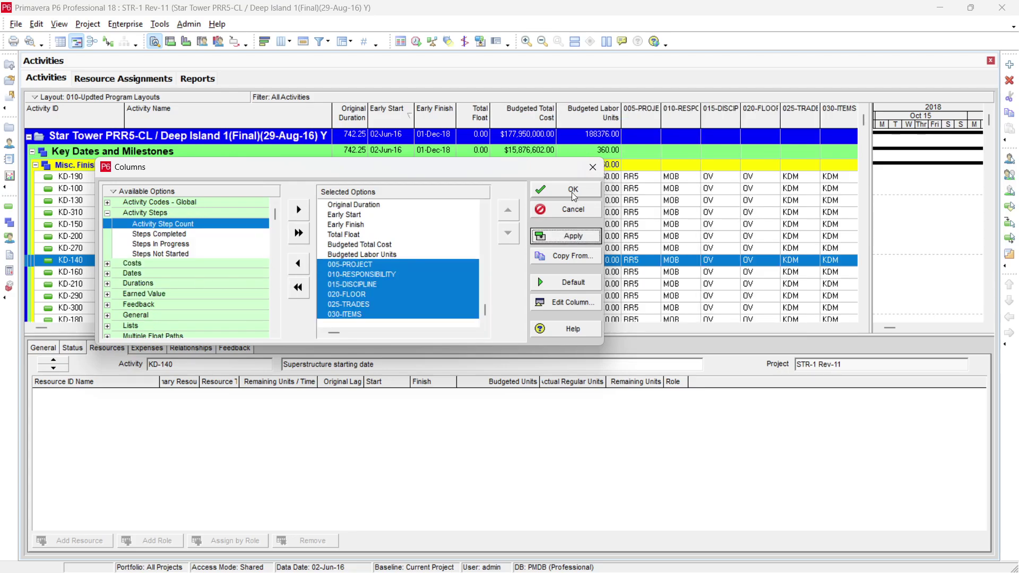
click(566, 189)
Step: Widen the activity table beyond the 030-ITEMS column and review the activity code values from the first to the last activity
scroll(671, 245, down, 2)
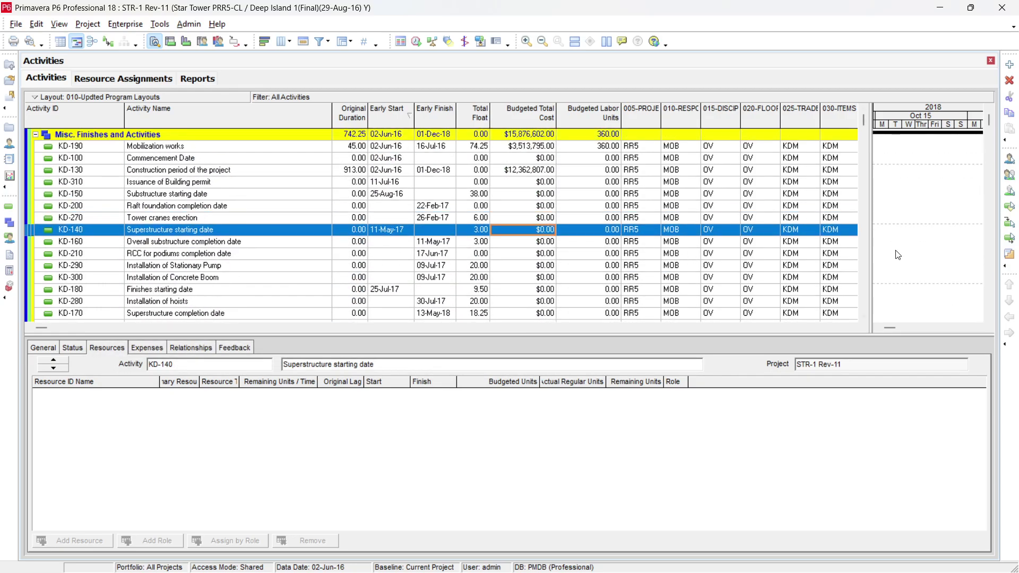
drag(873, 259, 947, 259)
scroll(940, 270, down, 1)
scroll(940, 269, down, 2)
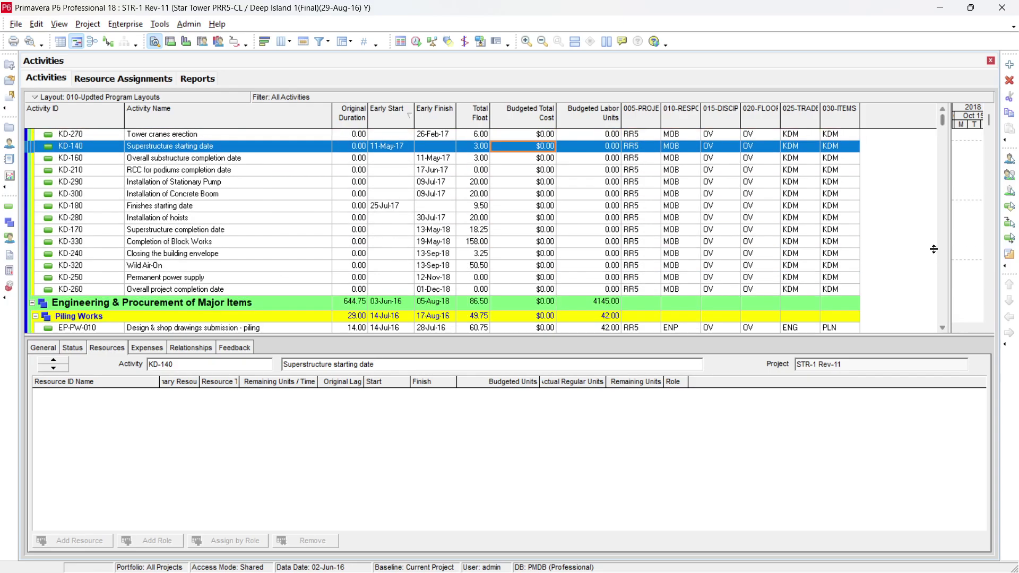
drag(943, 120, 943, 321)
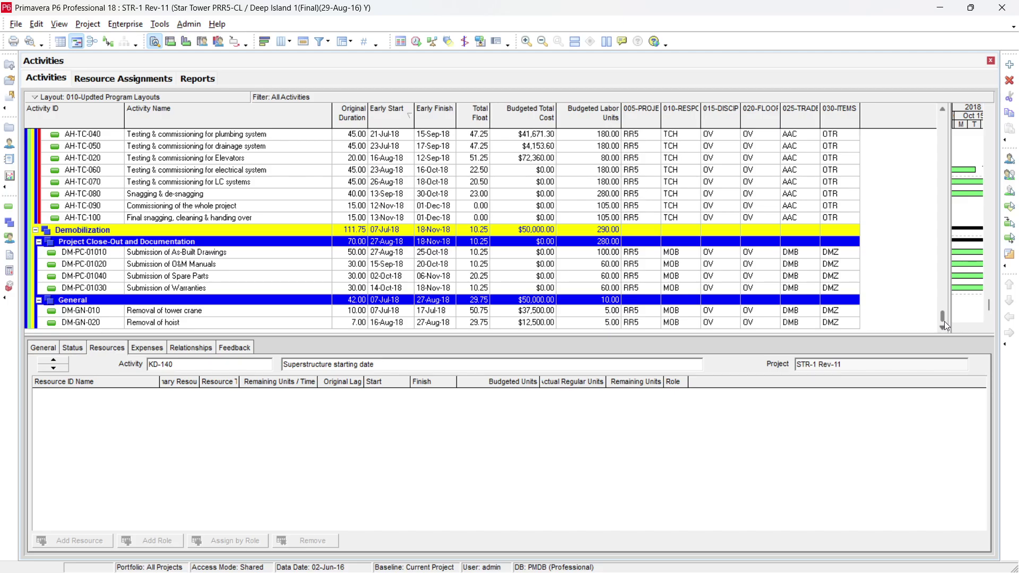
drag(944, 319, 942, 115)
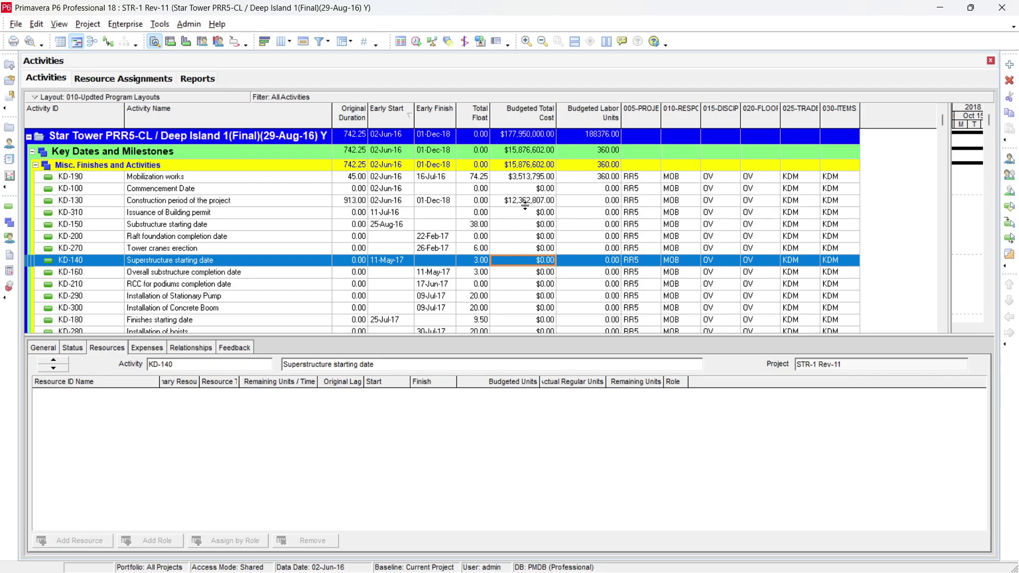
Step: Turn off group totals, delete the WBS grouping, and look through the resulting flat list of activities
click(588, 213)
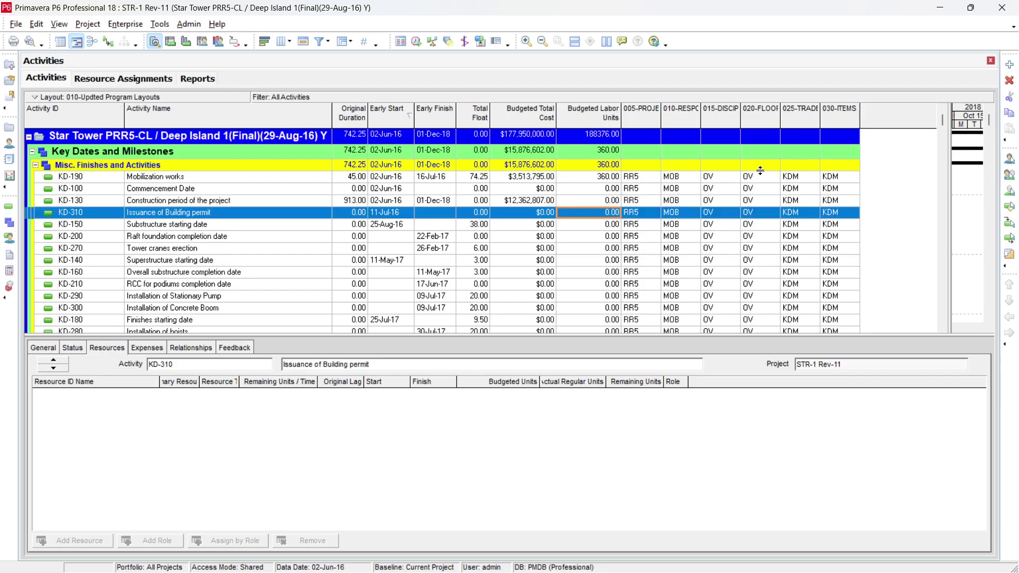
click(345, 43)
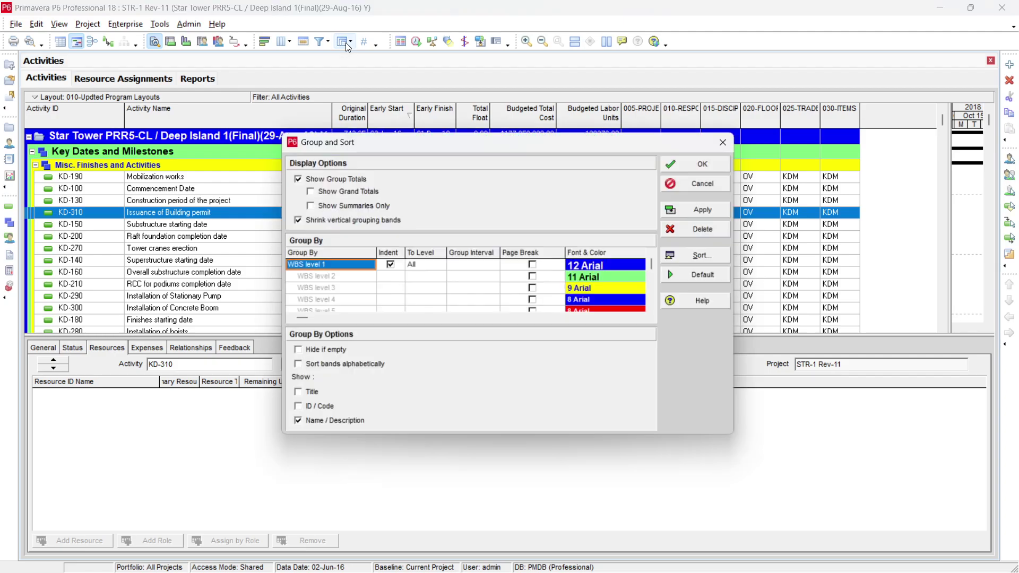
click(326, 179)
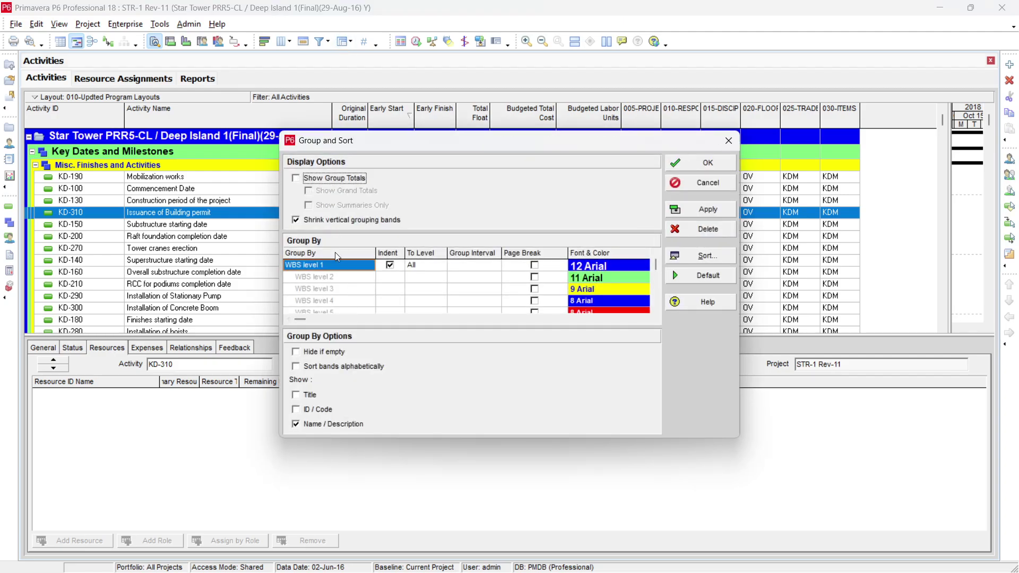
click(706, 229)
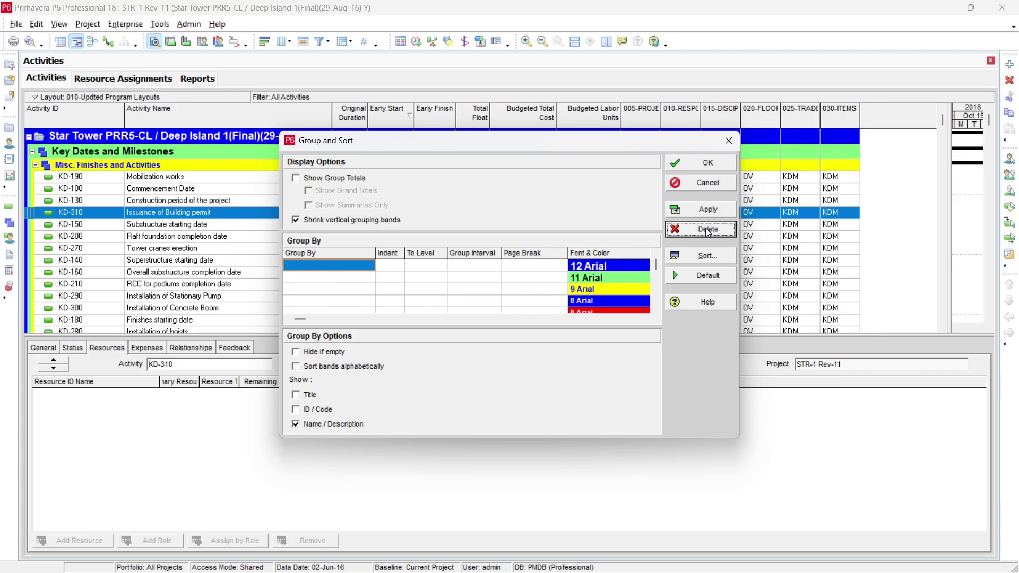
click(705, 209)
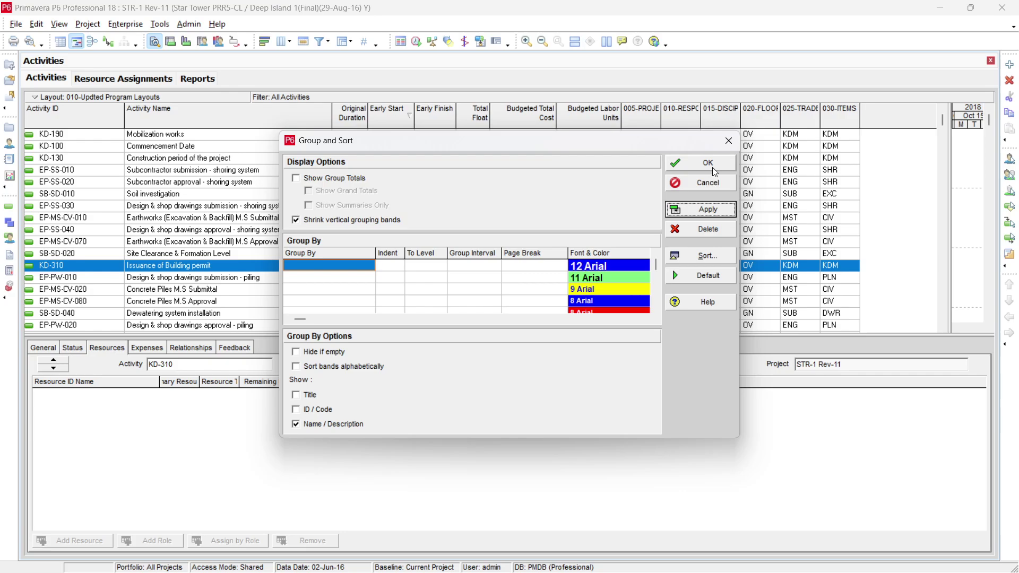
click(711, 164)
click(255, 208)
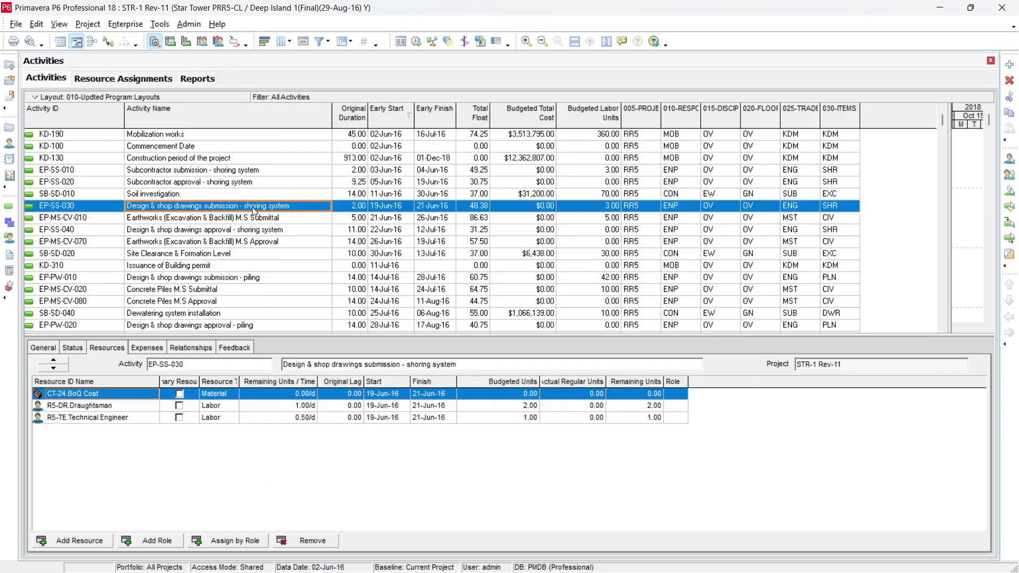
drag(943, 120, 942, 171)
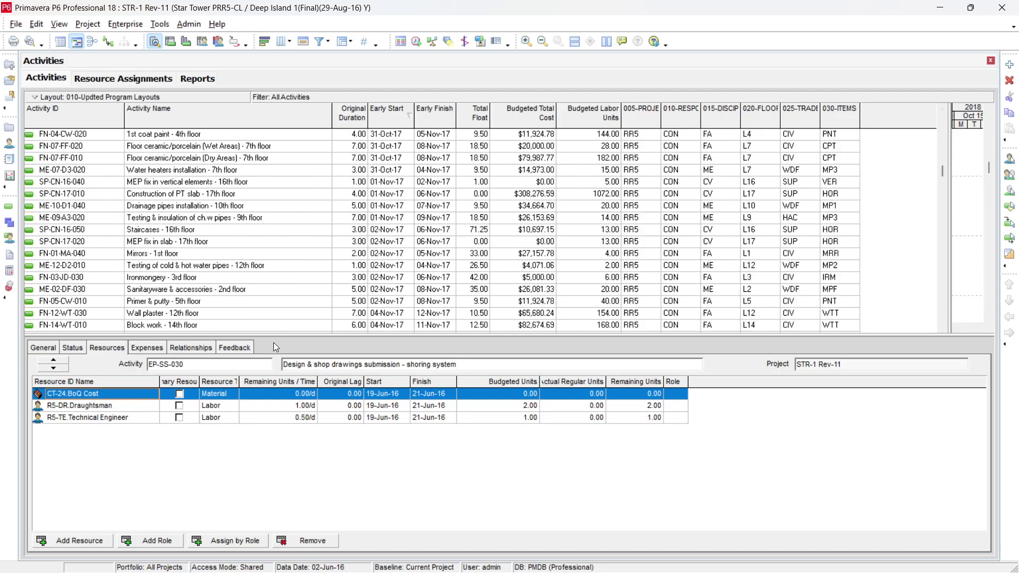
Step: Switch to Excel and create a blank workbook
mouse_move(282, 570)
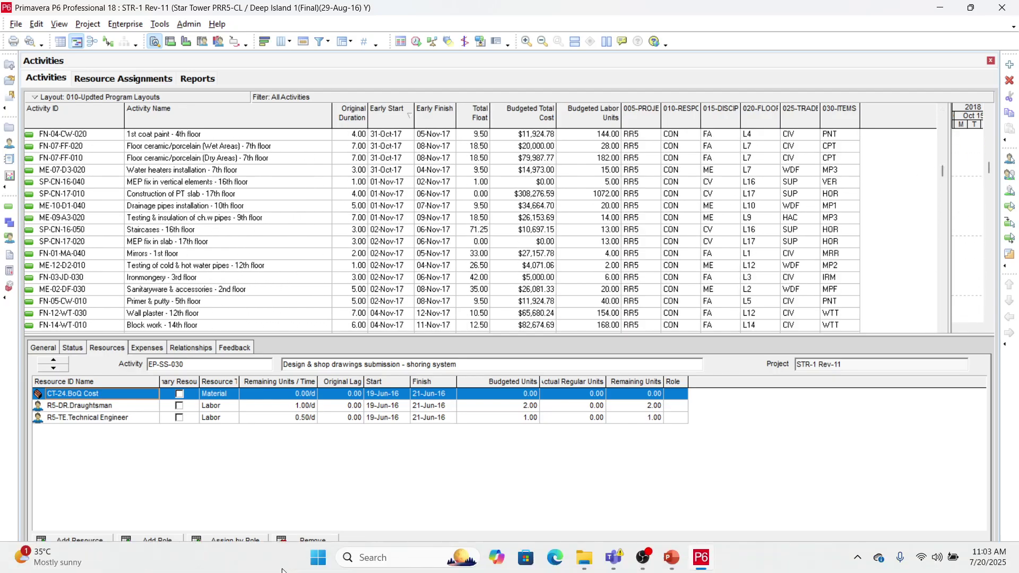
click(360, 556)
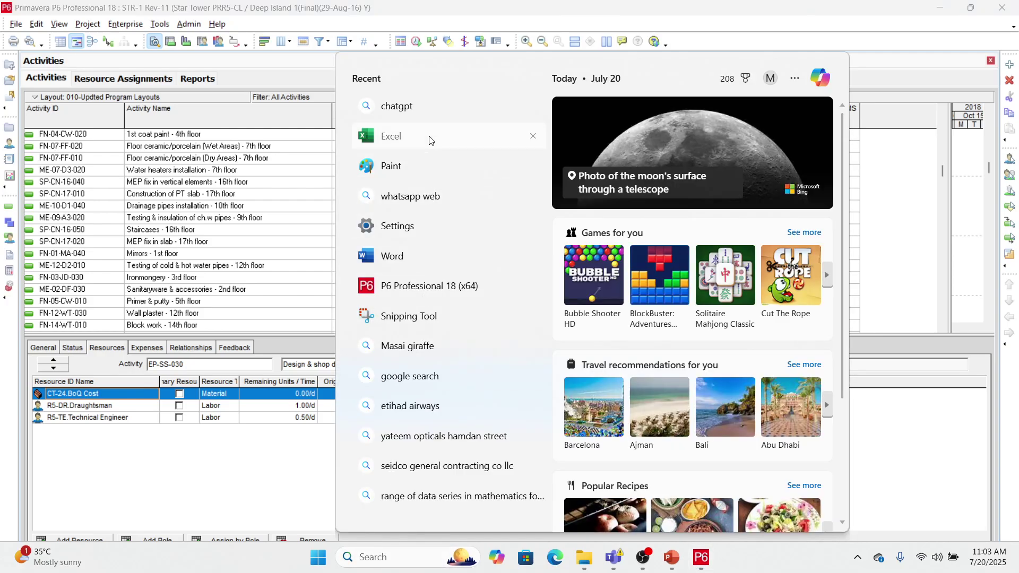
click(429, 136)
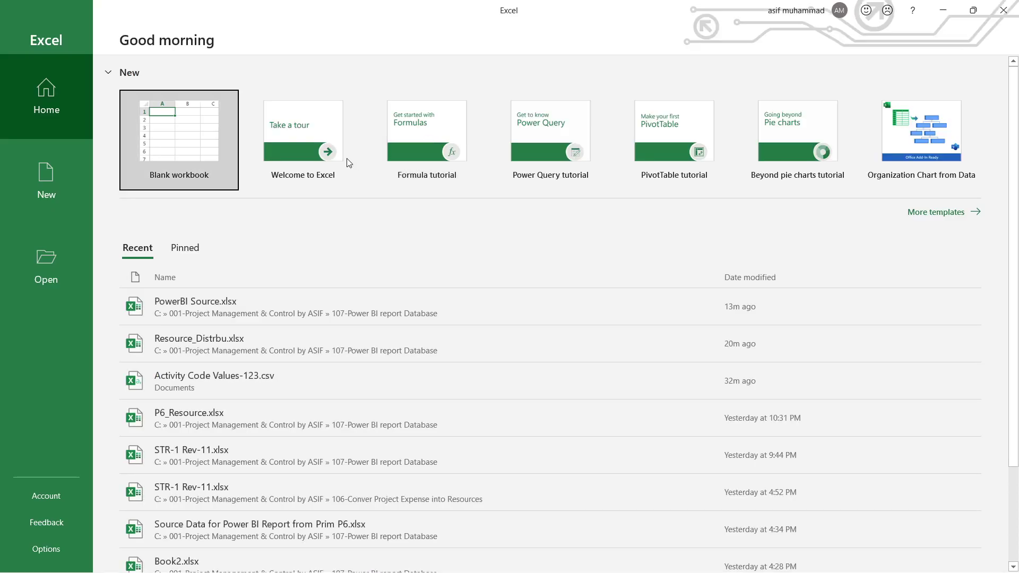
click(193, 147)
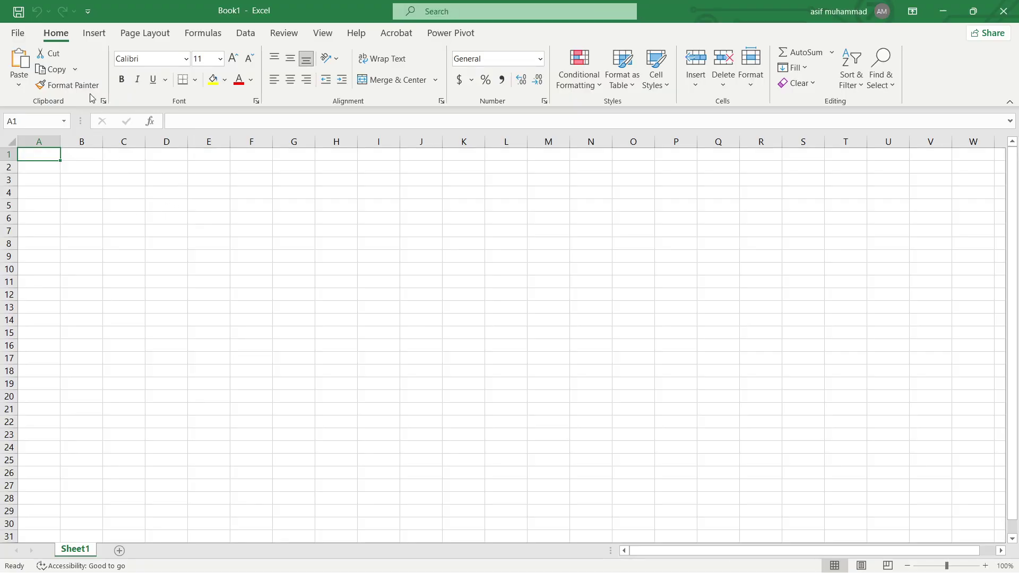
Step: Save the workbook as PowerBI_SourceData in the 107-Power BI report Database folder, using the Excel Workbook format
click(17, 33)
click(46, 212)
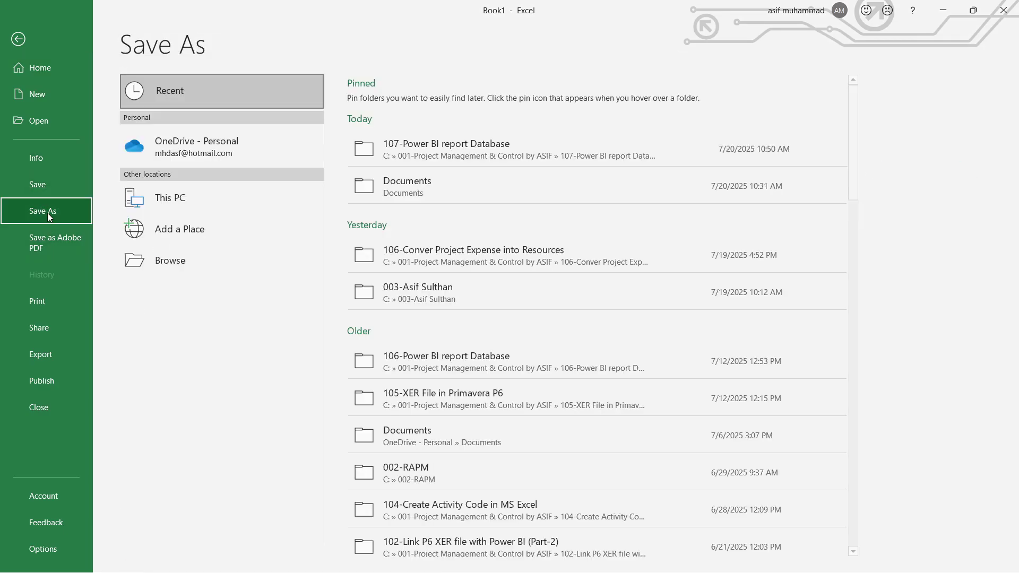
click(185, 259)
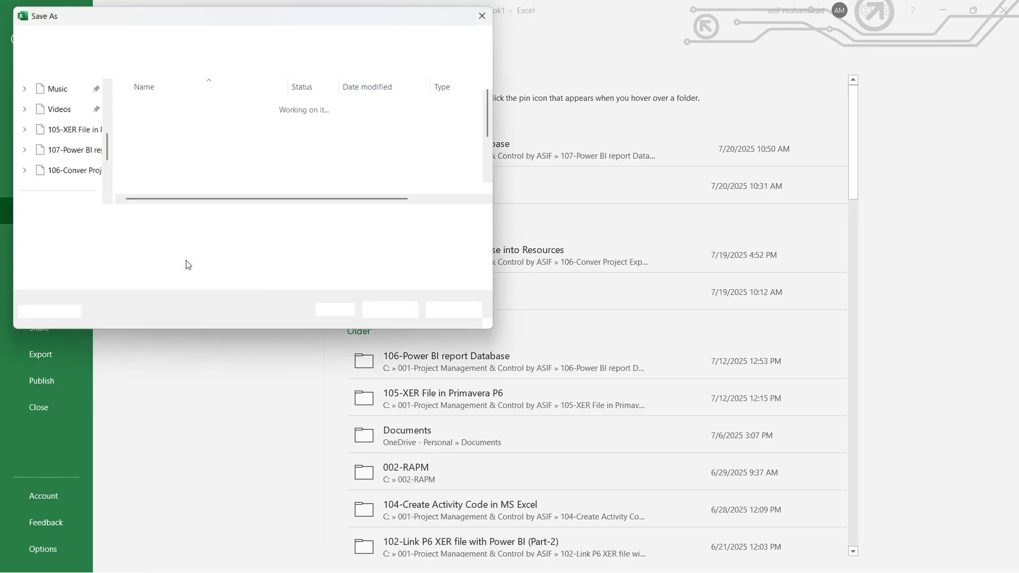
drag(103, 116, 103, 150)
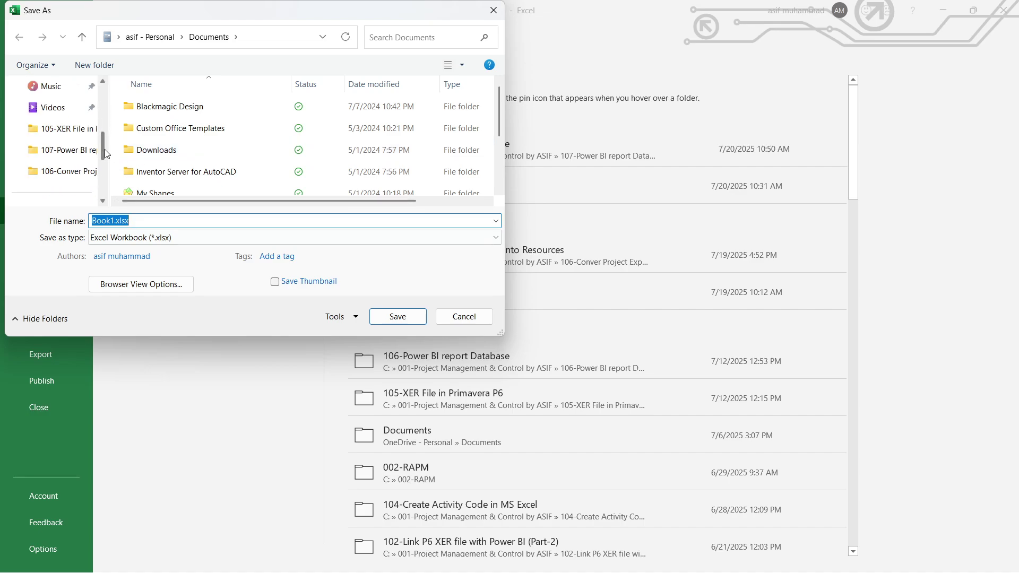
click(46, 152)
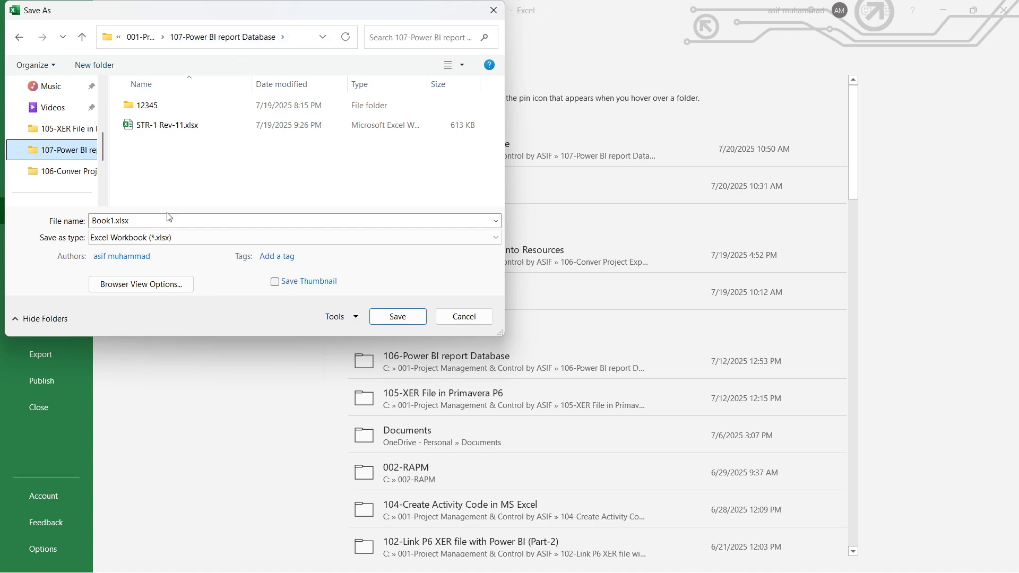
click(161, 227)
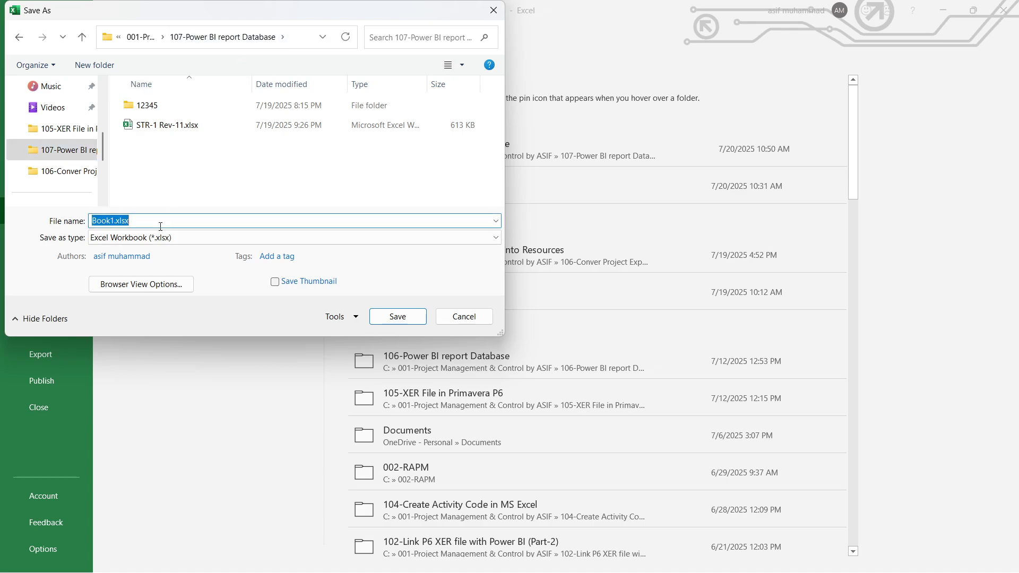
text(PowerBI_SourceData)
click(415, 319)
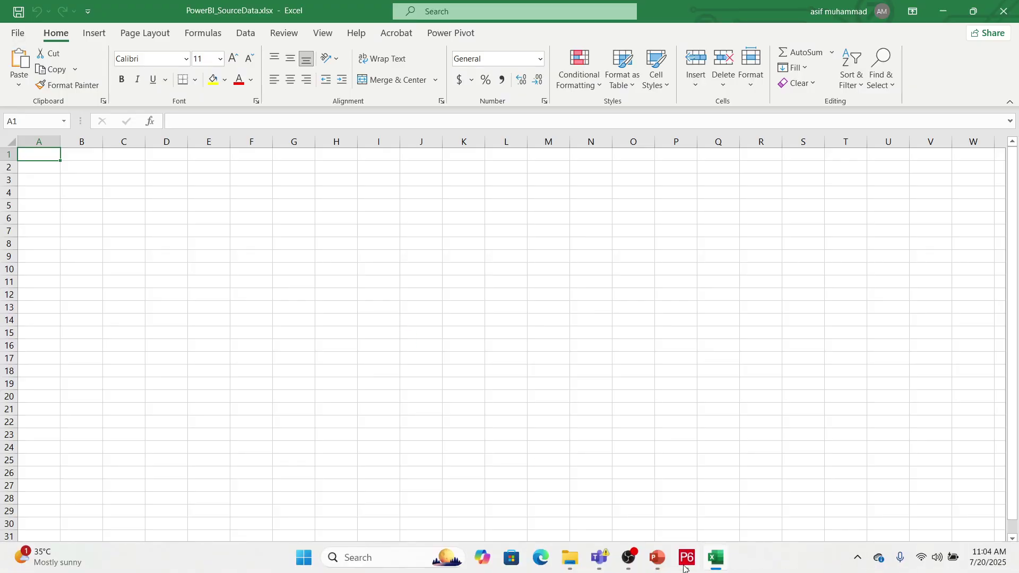
Step: Open the PowerBI_SourceData.xlsx workbook from the 107-Power BI report Database folder in File Explorer
click(561, 561)
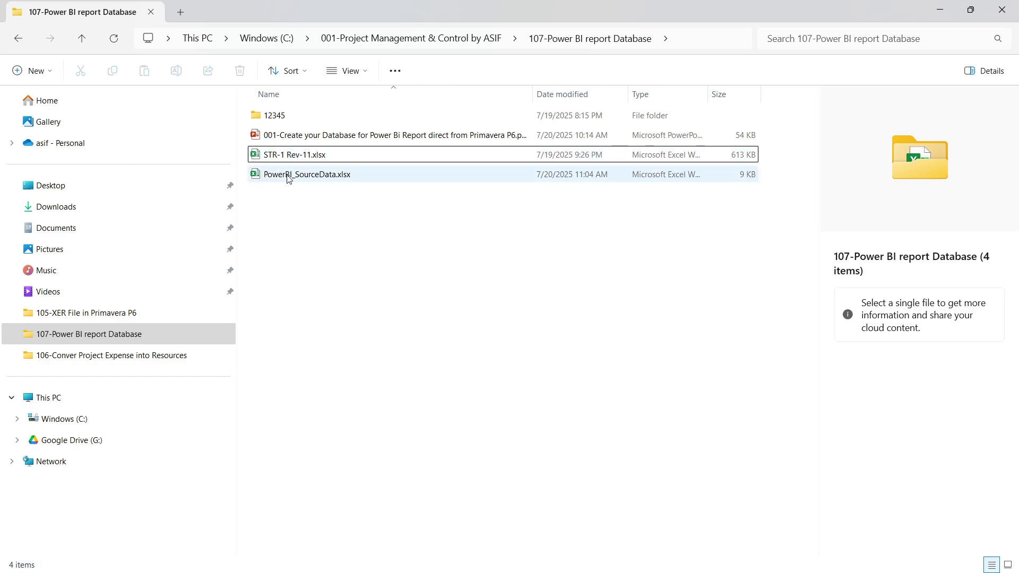
double_click(292, 175)
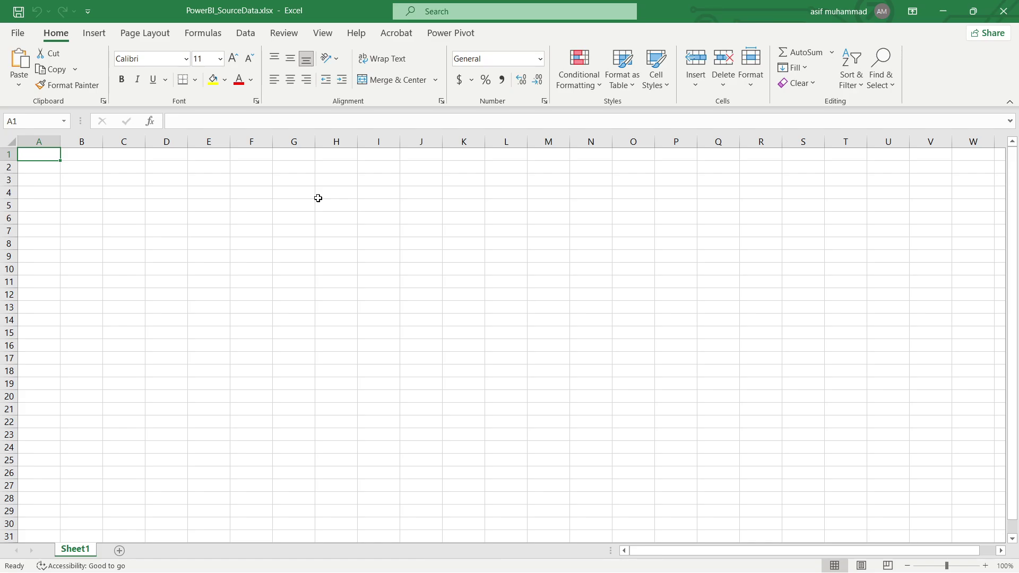
Step: Switch to Primavera P6 and select all activities in the flat activity list for copying
click(318, 199)
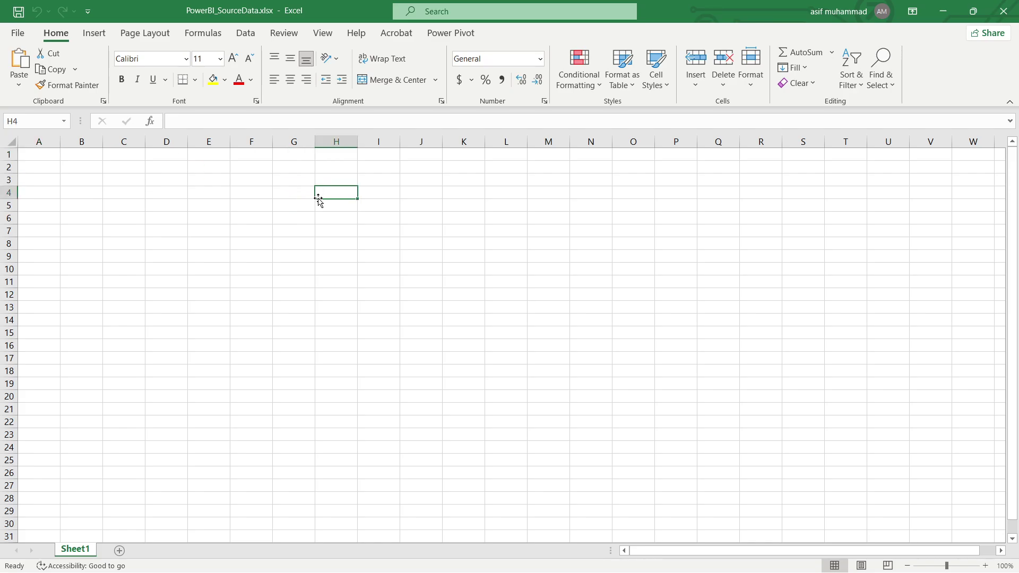
click(342, 269)
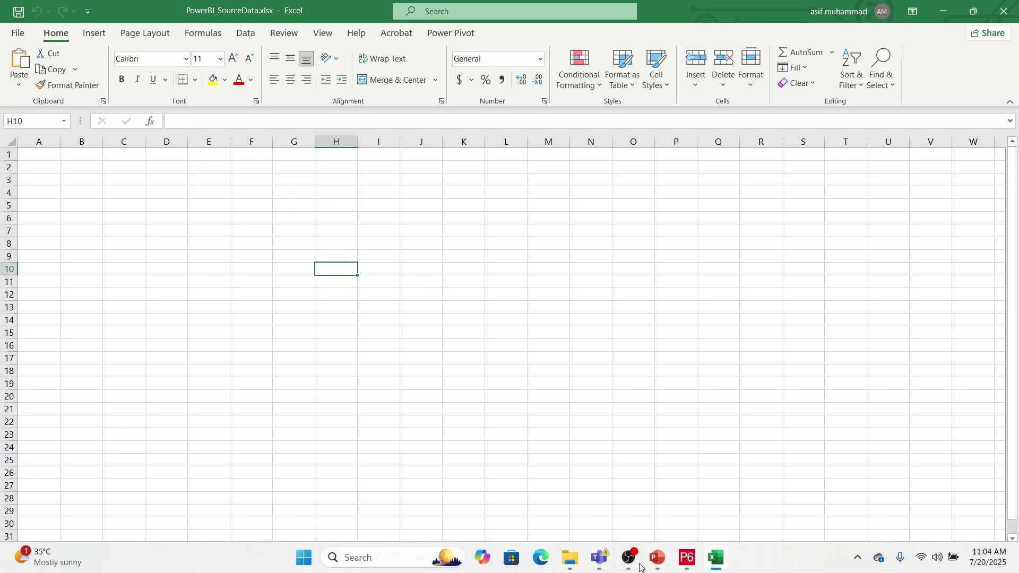
click(687, 569)
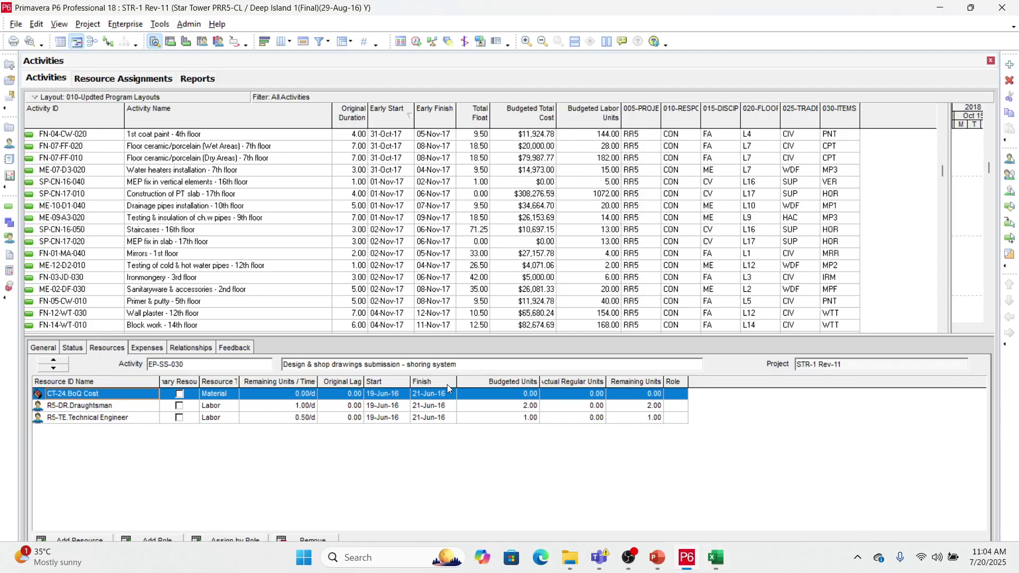
click(278, 246)
click(279, 247)
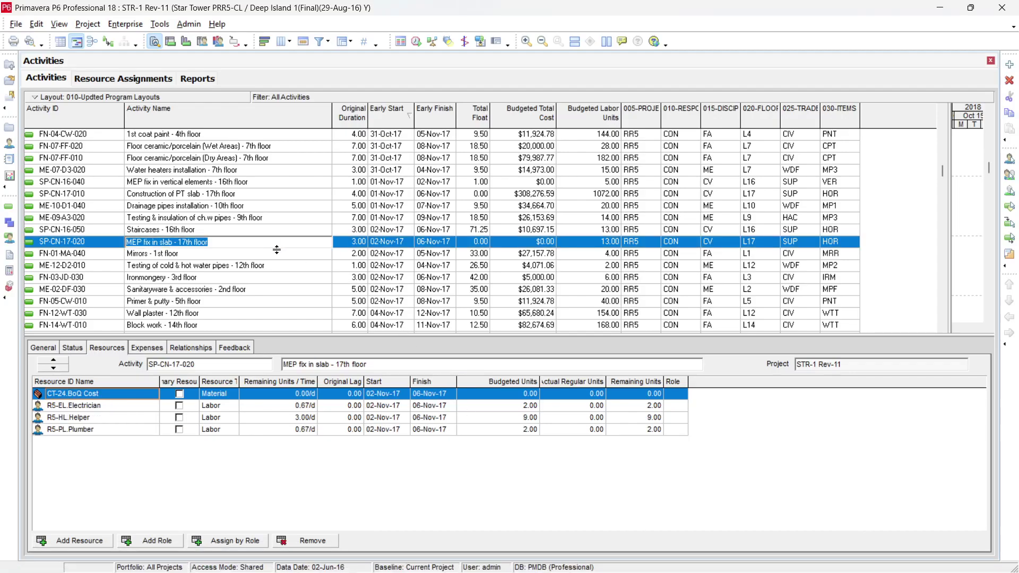
key(Escape)
key(ctrl+a)
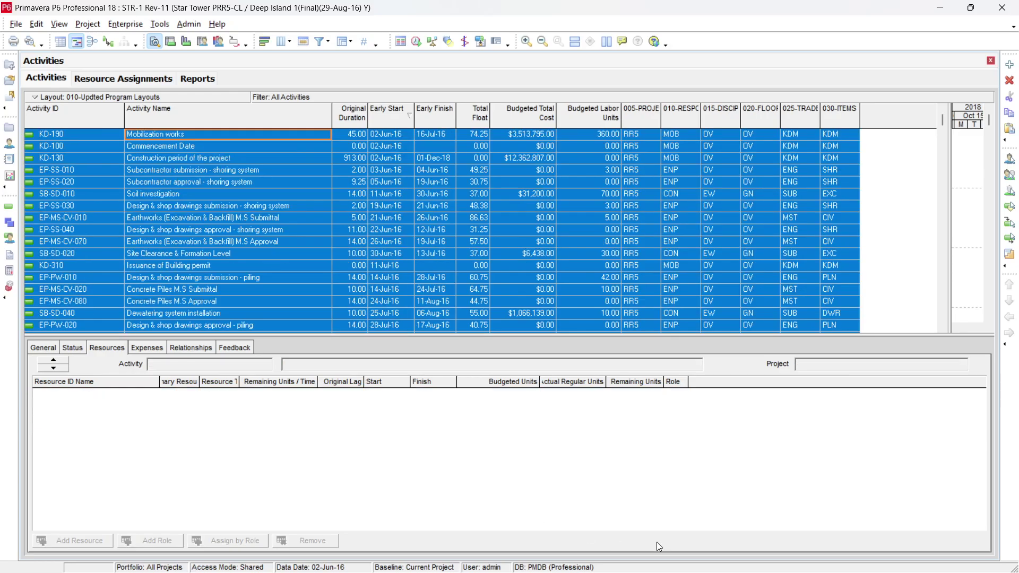
Step: Switch back to the PowerBI_SourceData workbook and paste the P6 activity list starting at cell A1
click(713, 567)
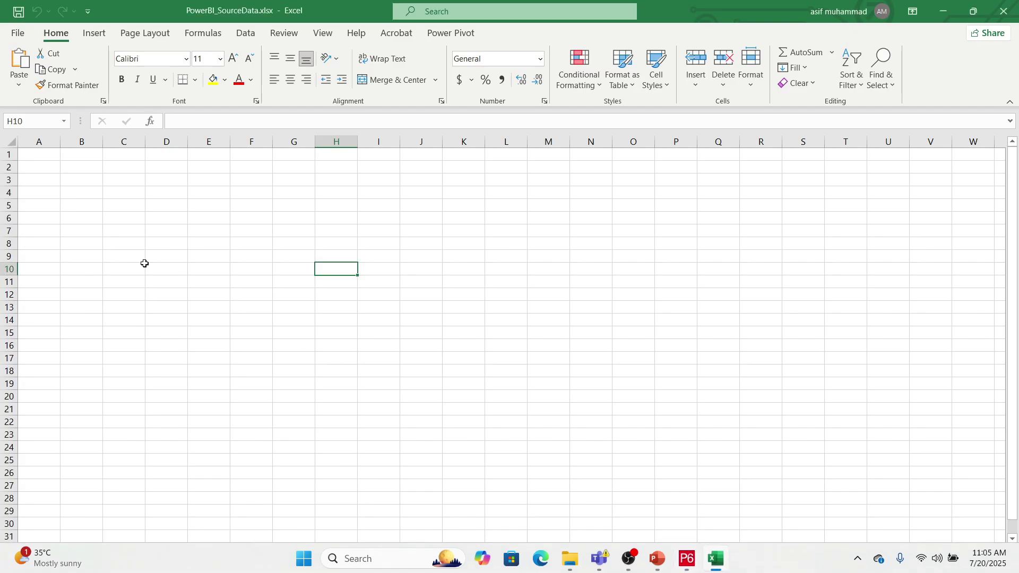
click(49, 154)
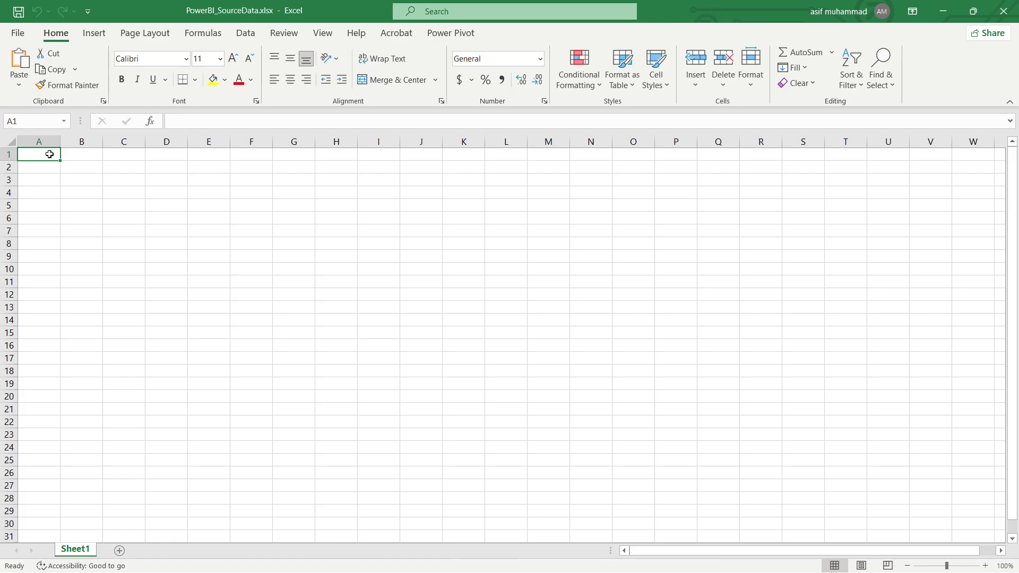
key(ctrl+v)
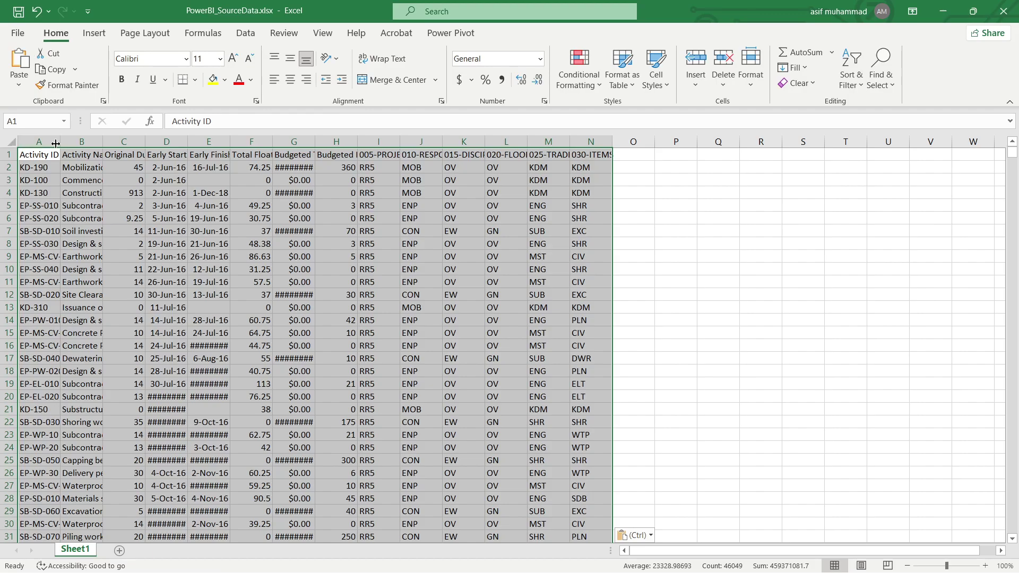
click(136, 311)
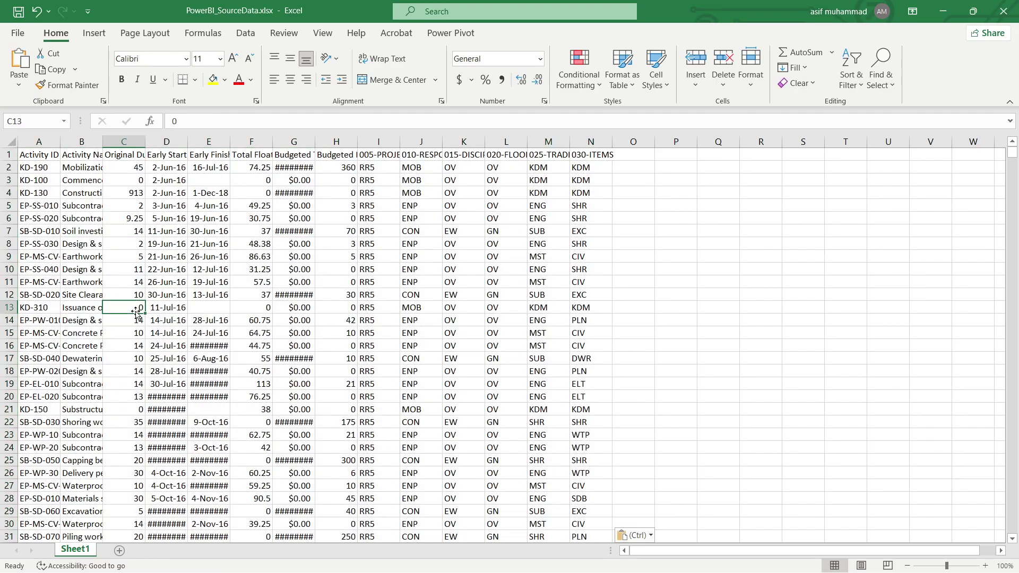
Step: Fit the Budgeted Total Cost, Early Start and Early Finish columns to their contents and widen the Activity Name and Activity ID columns
double_click(315, 142)
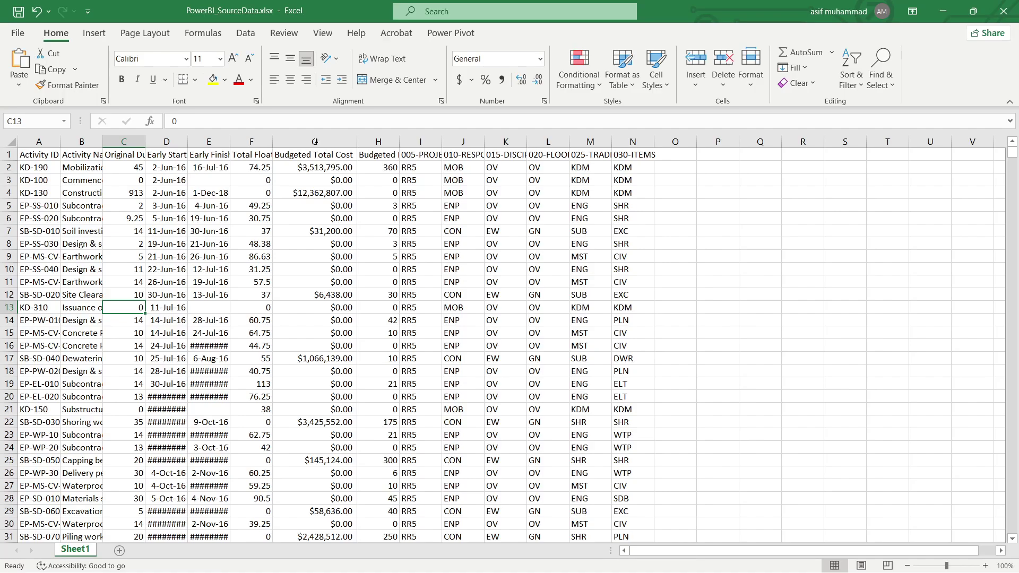
click(182, 244)
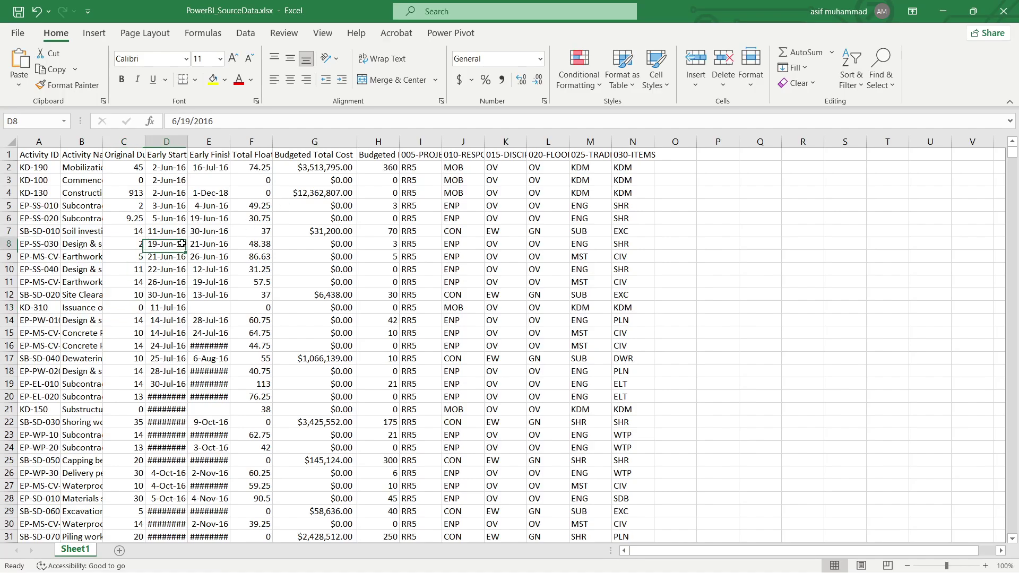
double_click(185, 141)
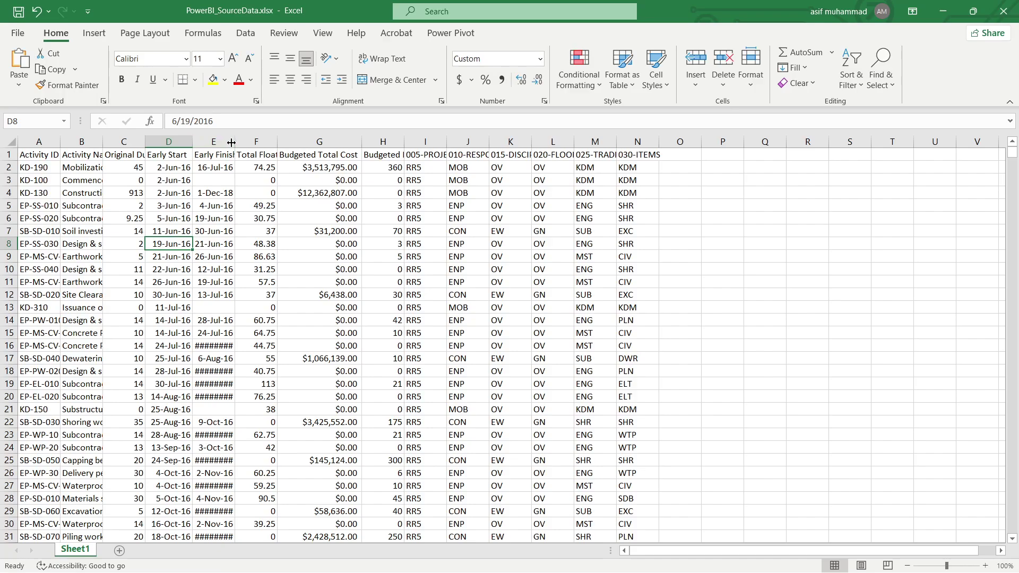
double_click(234, 142)
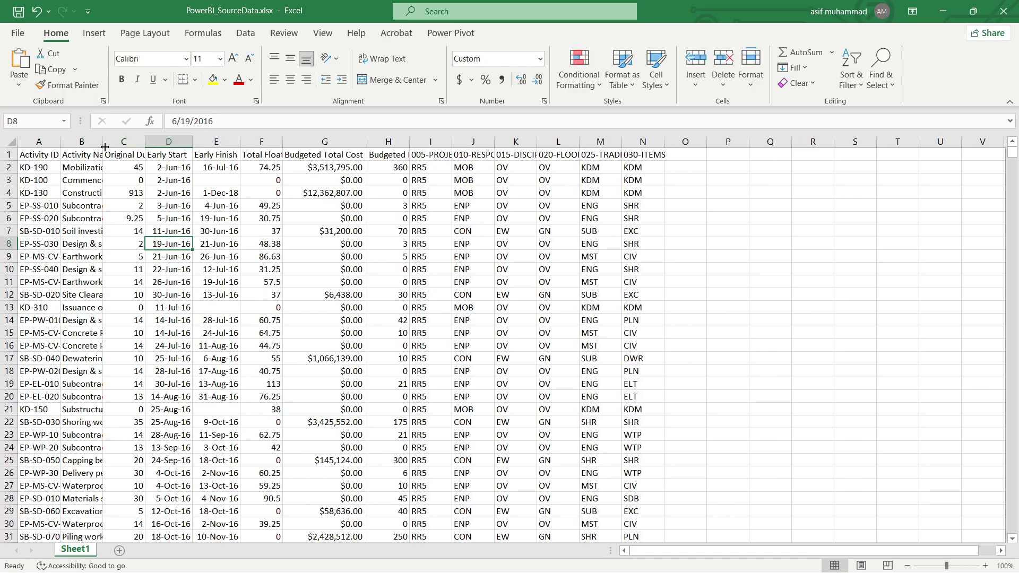
drag(105, 147, 306, 145)
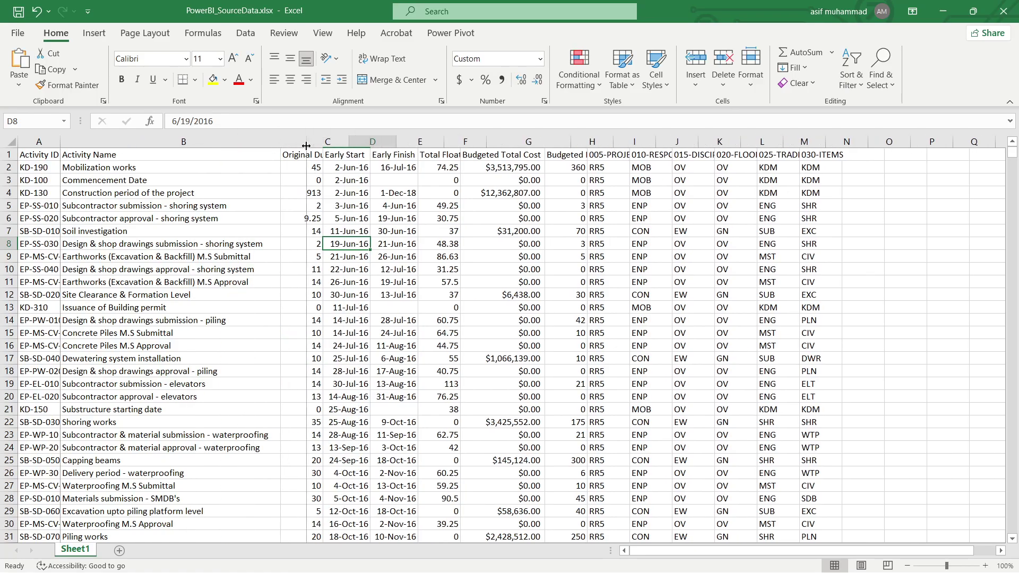
drag(62, 145, 106, 145)
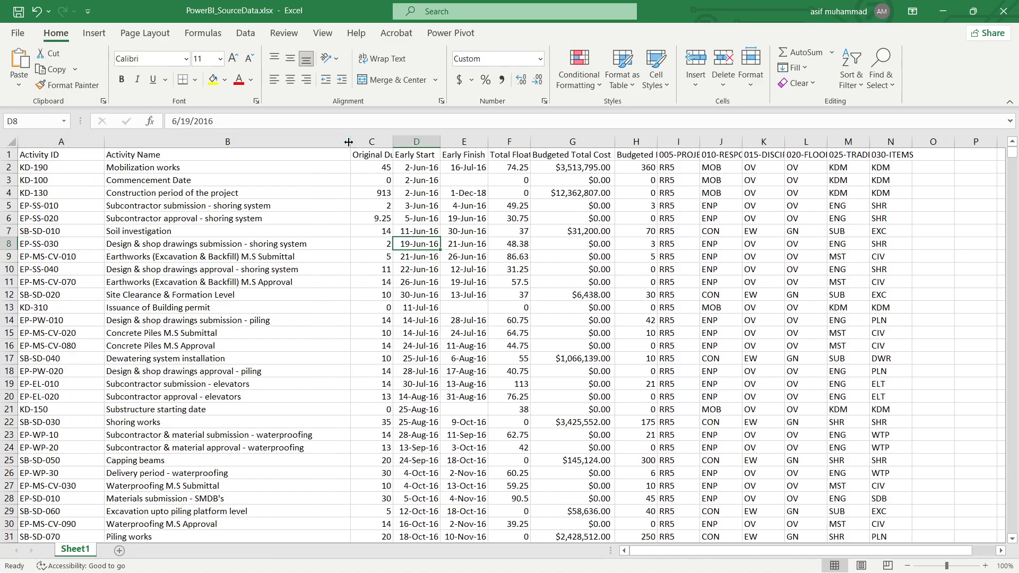
drag(350, 145, 377, 147)
click(301, 418)
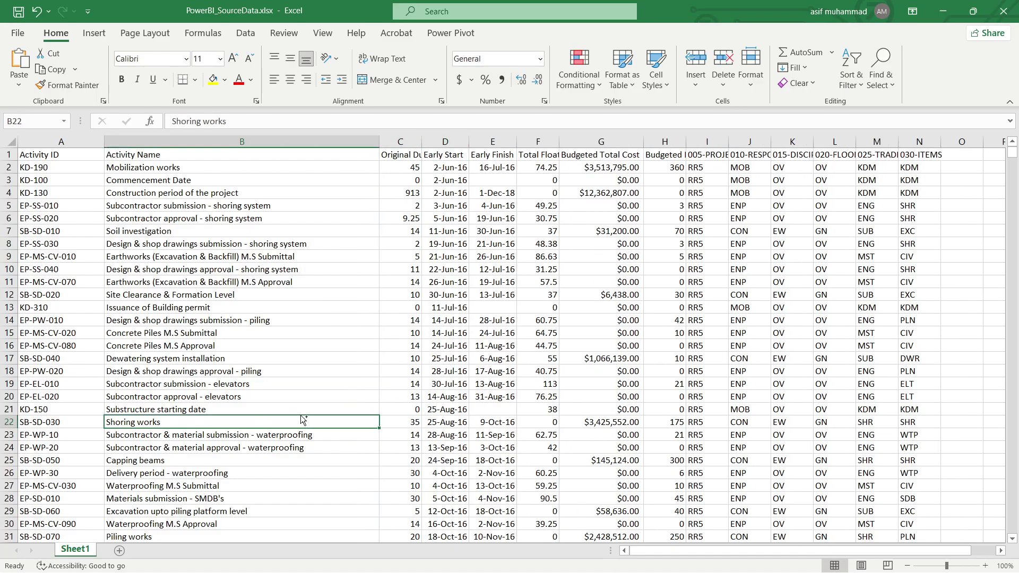
Step: Convert the whole pasted data range A1:N3294 into a table with headers
key(ctrl+a)
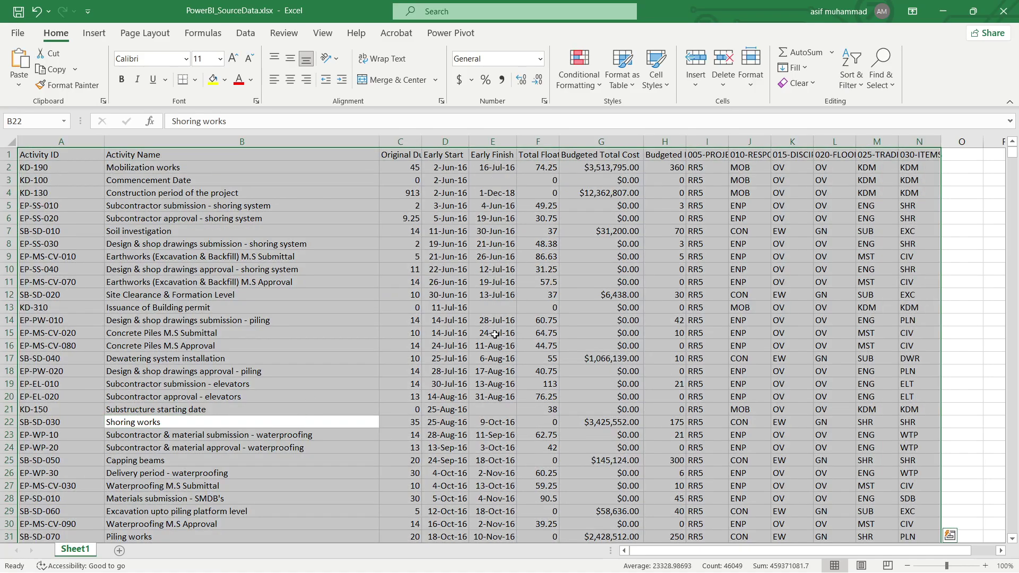
click(460, 350)
click(280, 367)
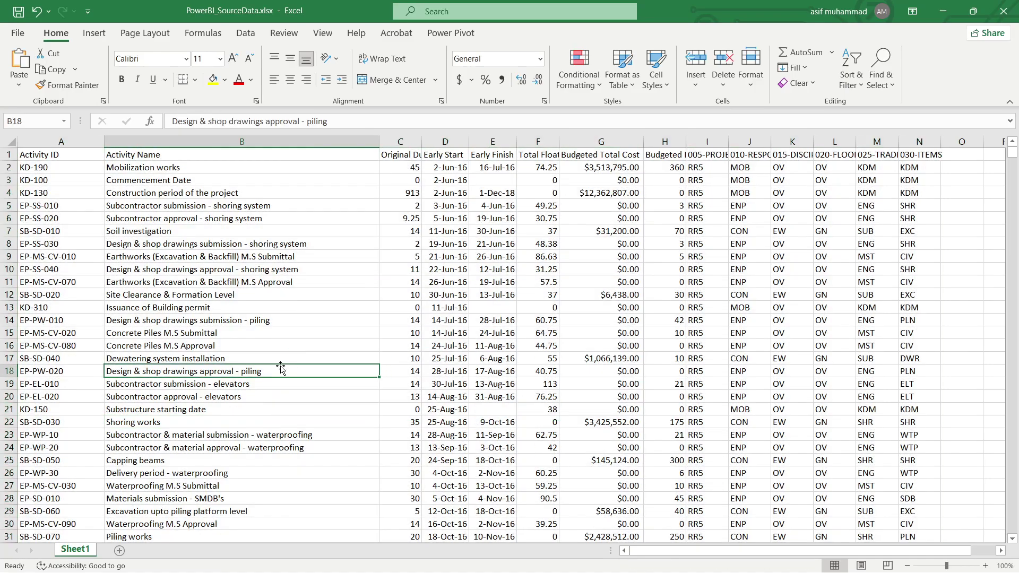
key(ctrl+a)
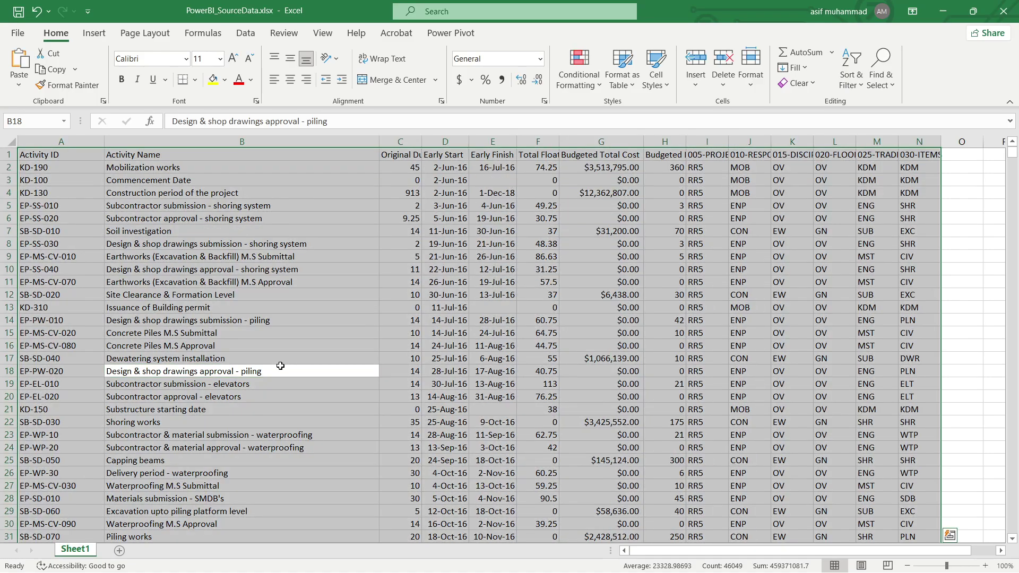
drag(1011, 154, 986, 95)
scroll(936, 472, down, 4)
key(ctrl+t)
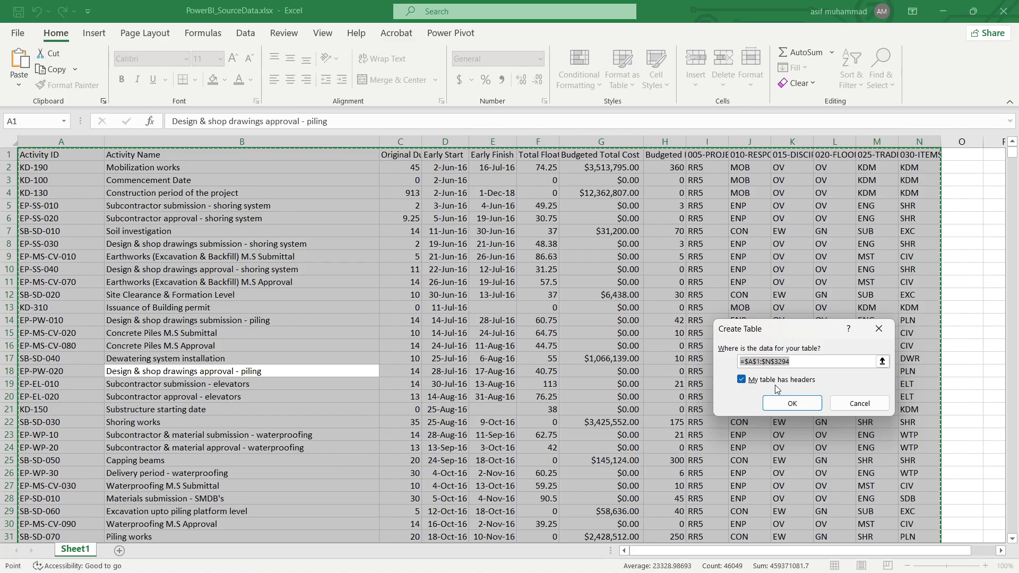
click(791, 405)
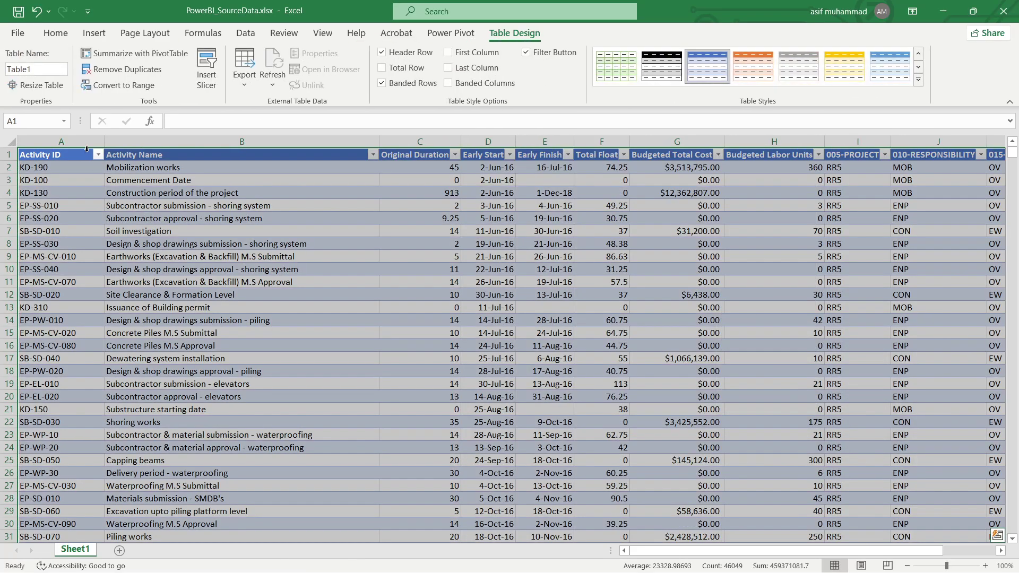
Step: Rename the table as P6_ActData
click(47, 68)
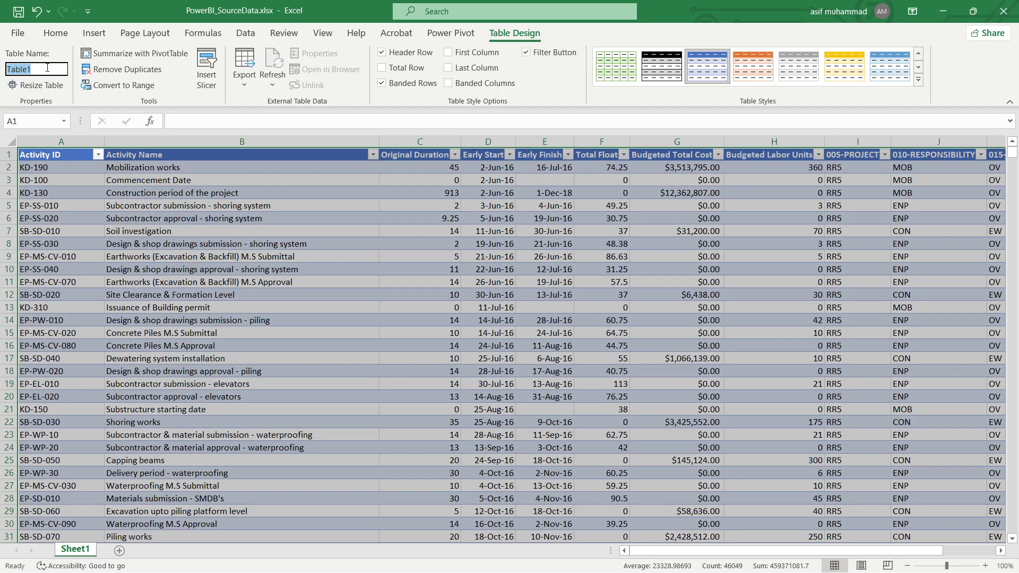
text(P6_ActData)
key(Return)
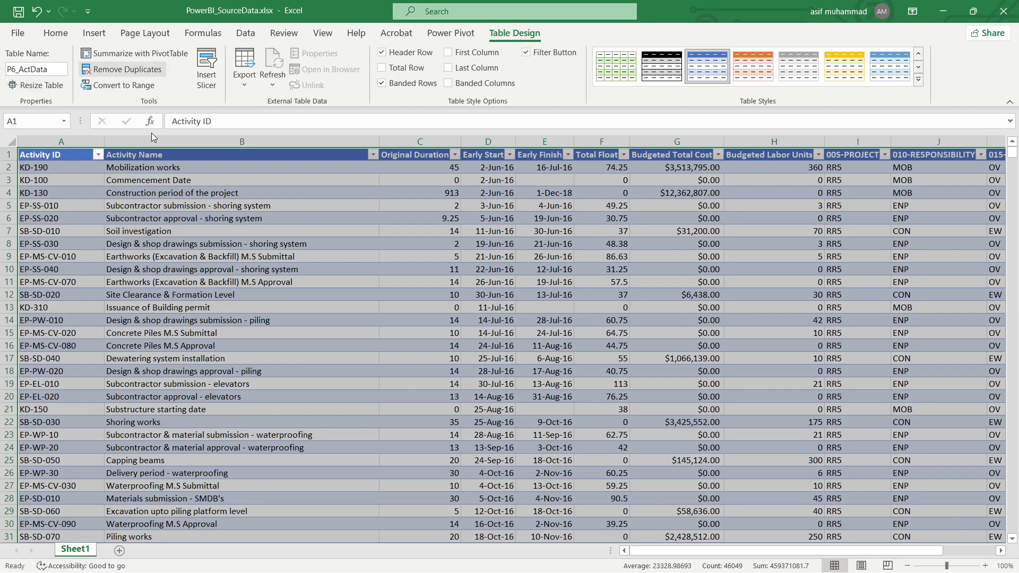
Step: Rename the worksheet Sheet1 as P6_ActDta
double_click(74, 550)
text(p)
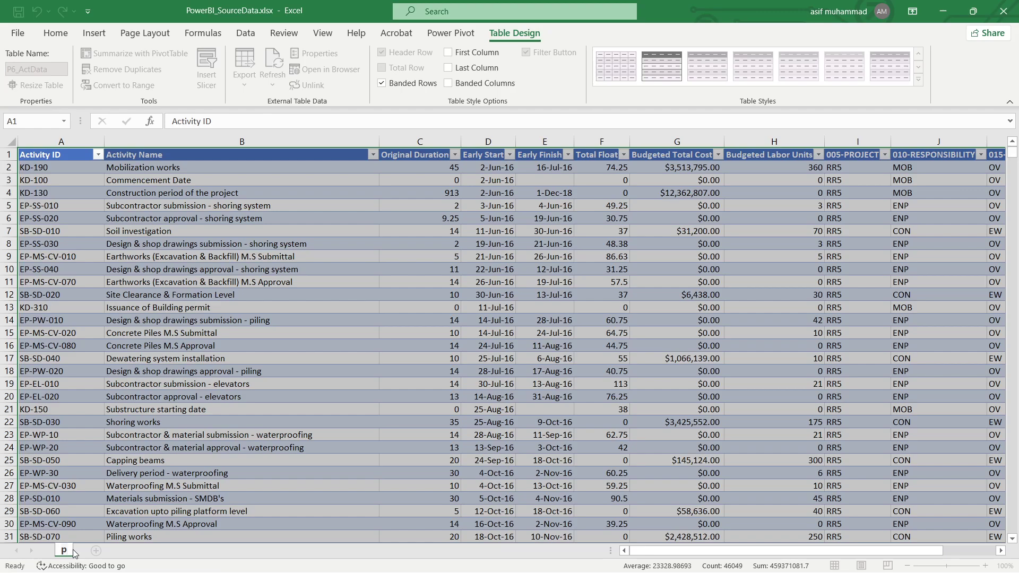
text(6)
key(BackSpace)
key(BackSpace)
text(P6)
mouse_move(346, 572)
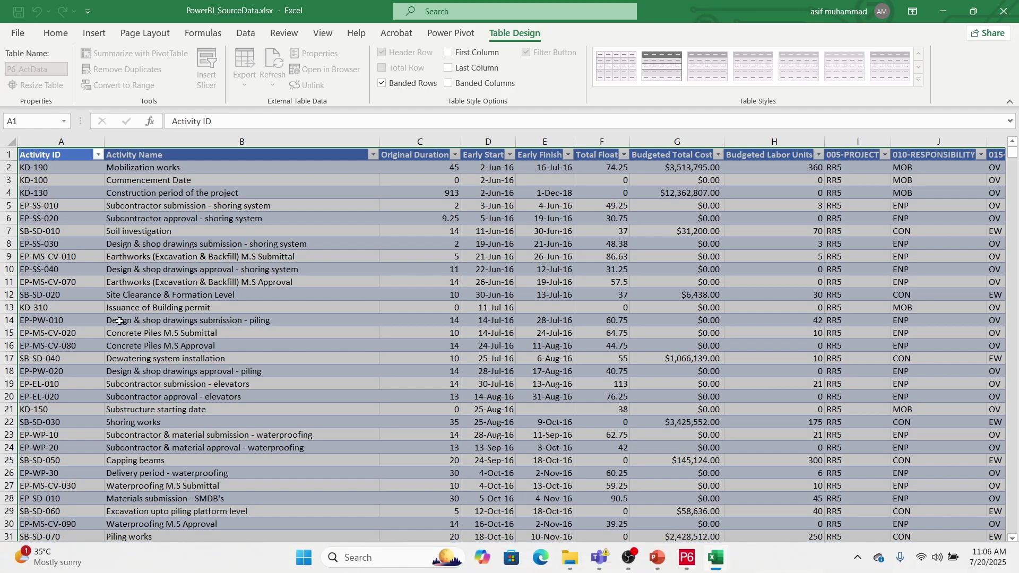
click(152, 501)
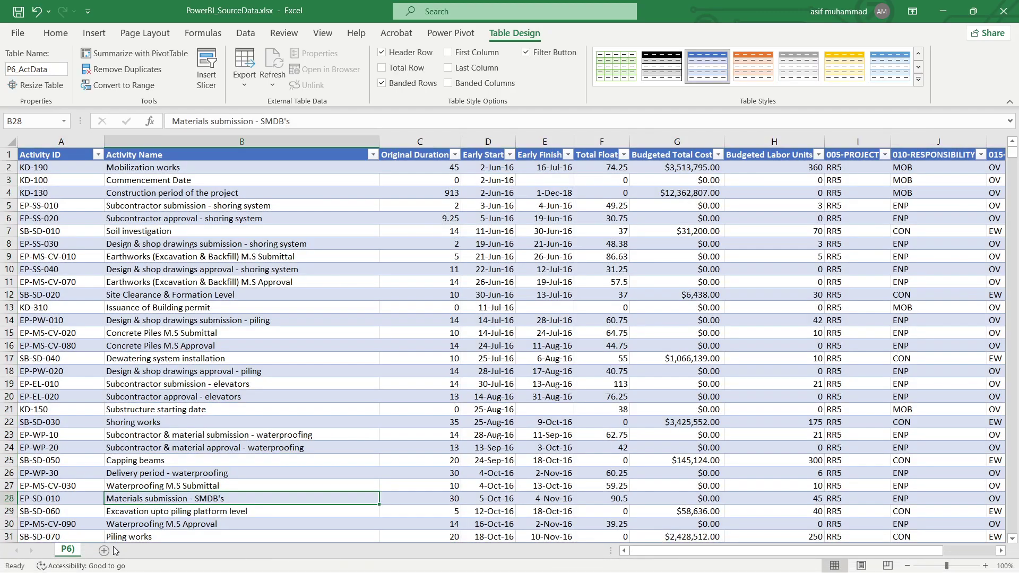
double_click(73, 553)
key(End)
key(BackSpace)
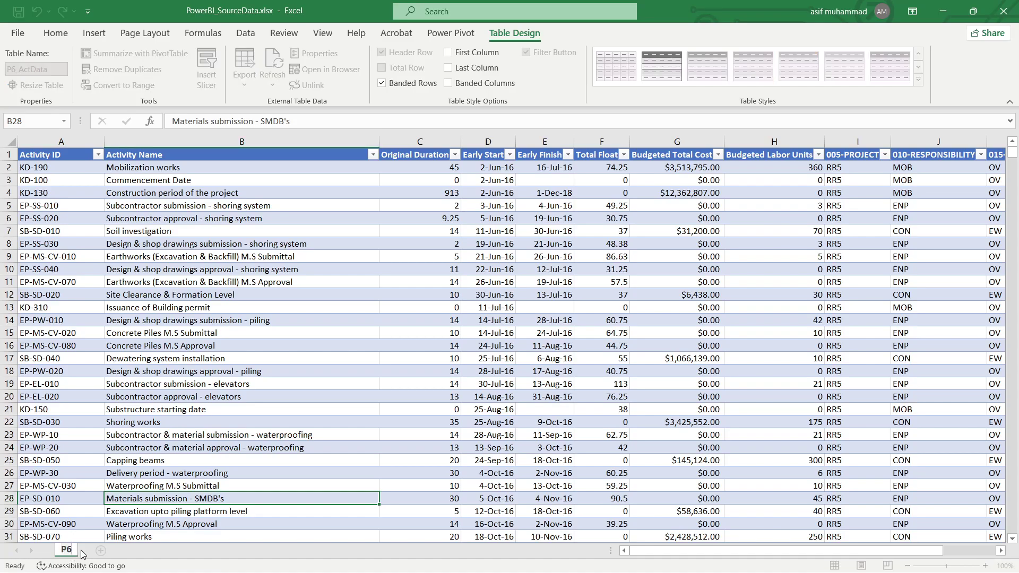
text(_ActDta)
key(Return)
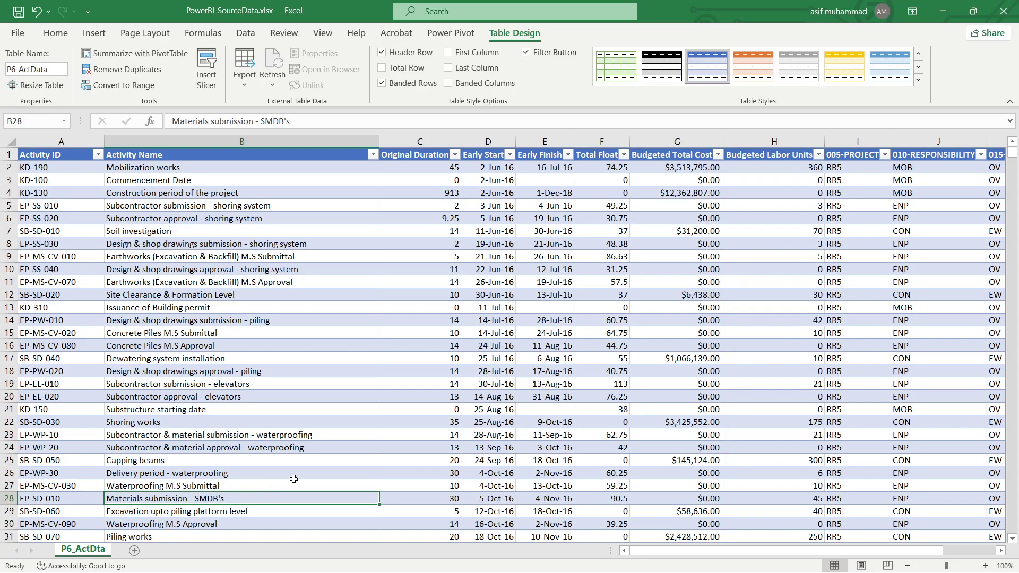
Step: Save the workbook and narrow the Original Duration column slightly
click(21, 11)
drag(461, 141, 444, 141)
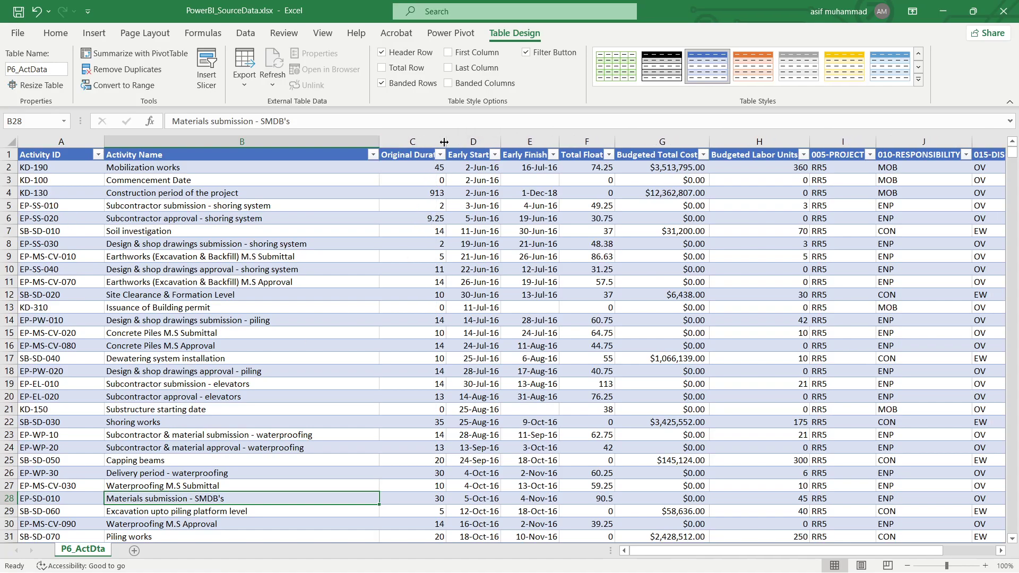
click(643, 178)
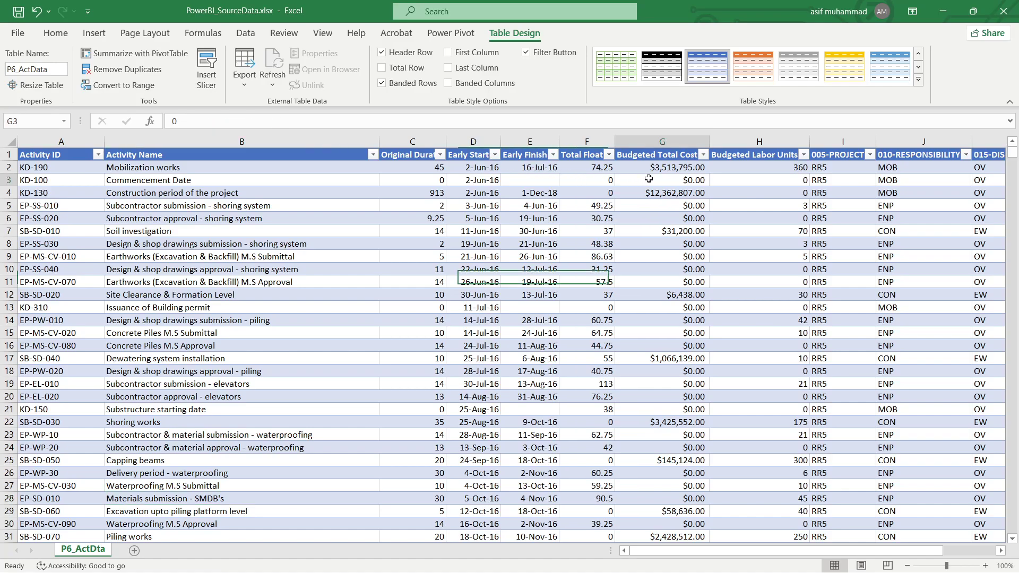
click(749, 158)
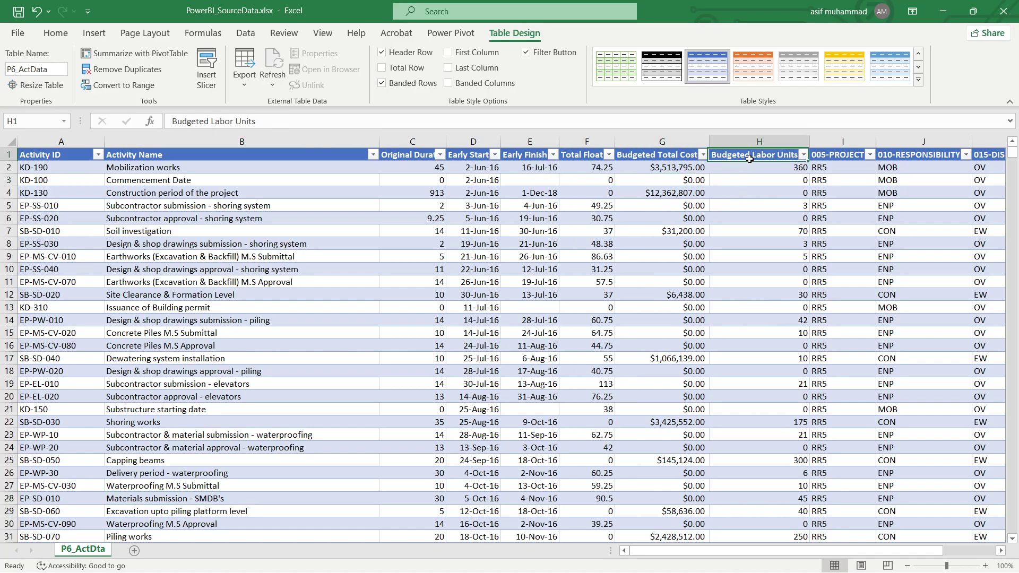
click(844, 319)
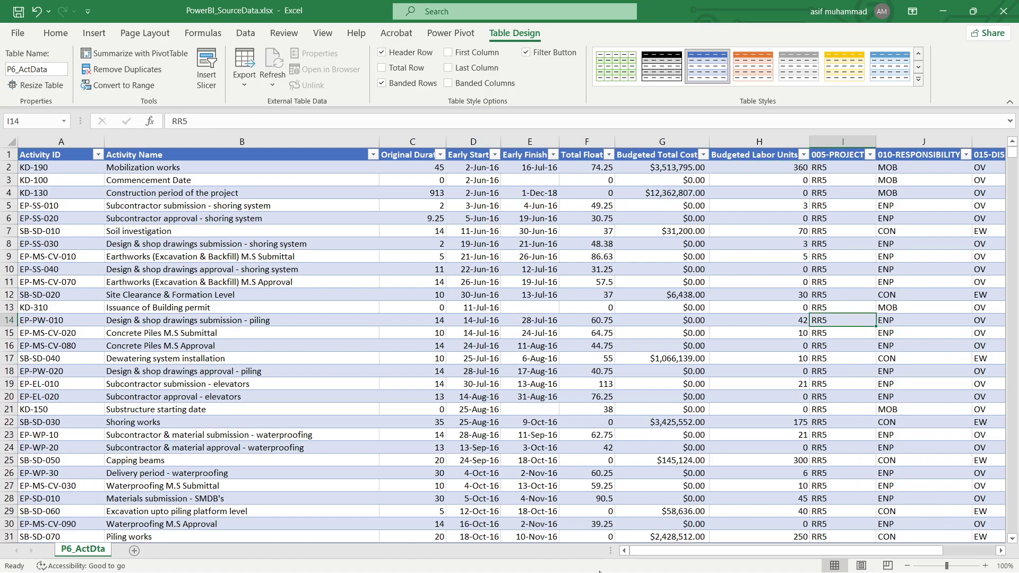
Step: Switch to Primavera P6 and group the activities by WBS with group totals shown
click(687, 558)
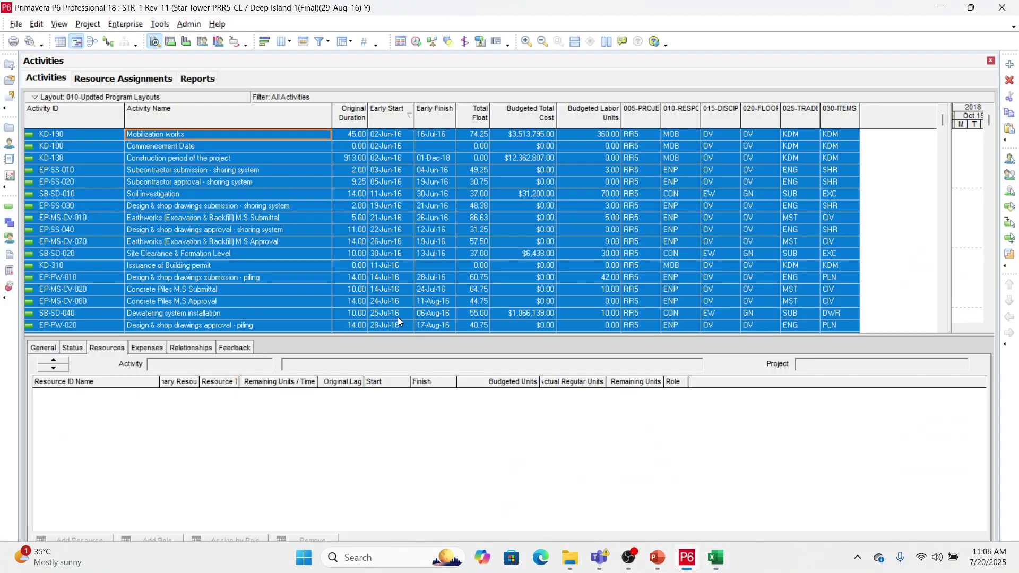
click(294, 229)
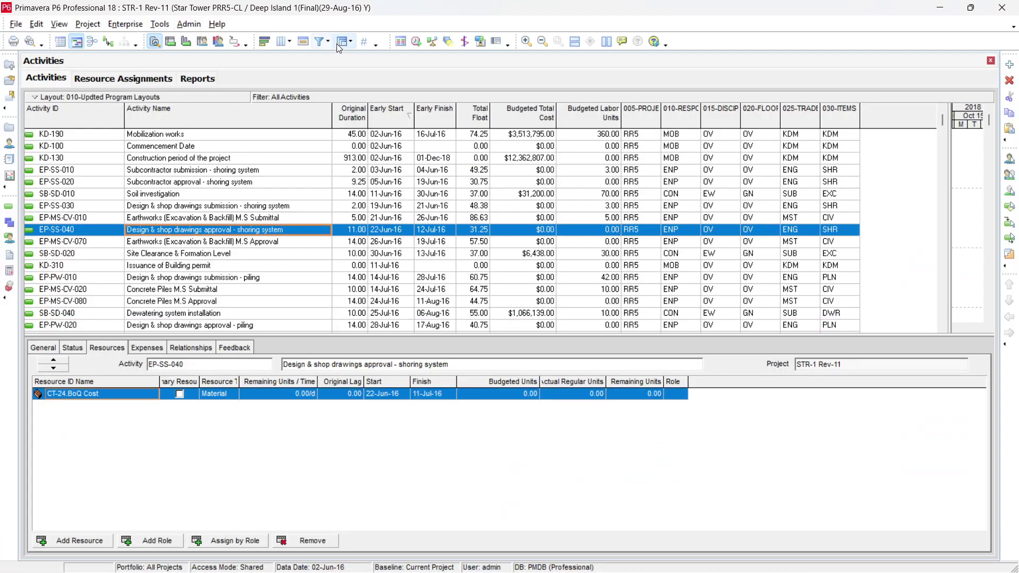
click(338, 43)
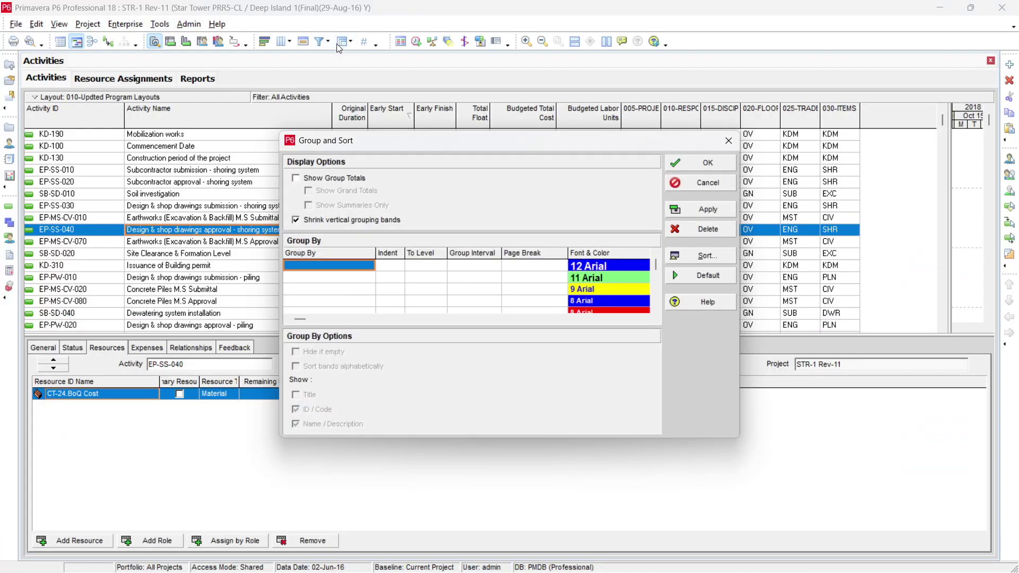
click(296, 178)
click(667, 209)
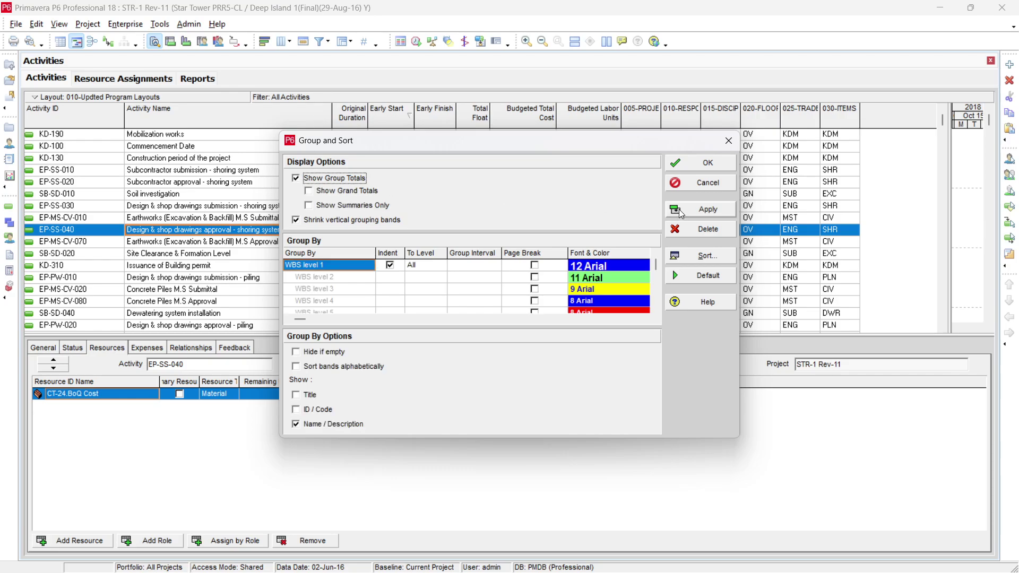
click(694, 162)
Step: Examine the values and descriptions of the project activity codes, including 005-PROJECT, 010-RESPONSIBILITY, 025-TRADES and 030-ITEMS
click(88, 24)
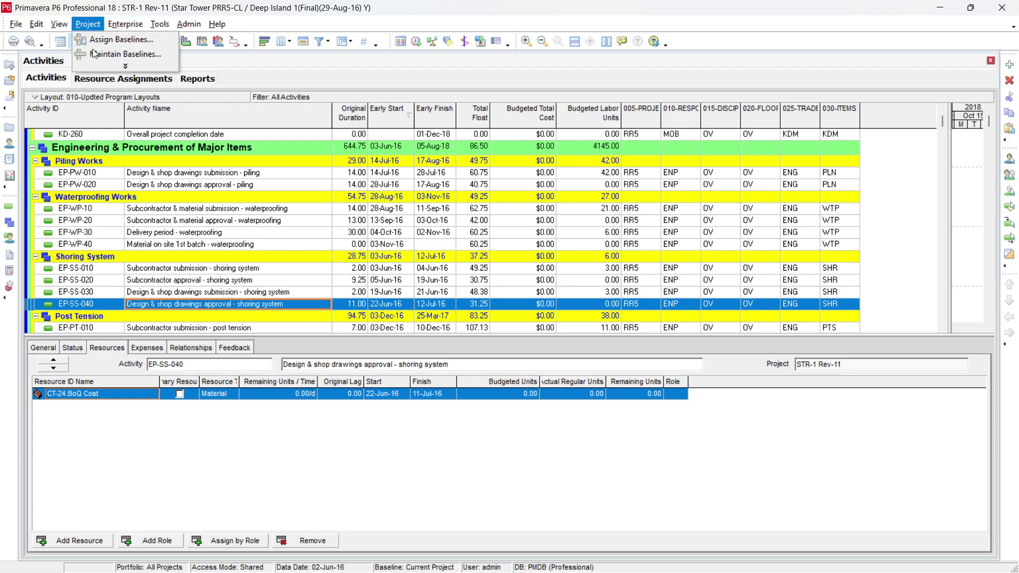
mouse_move(132, 27)
click(135, 73)
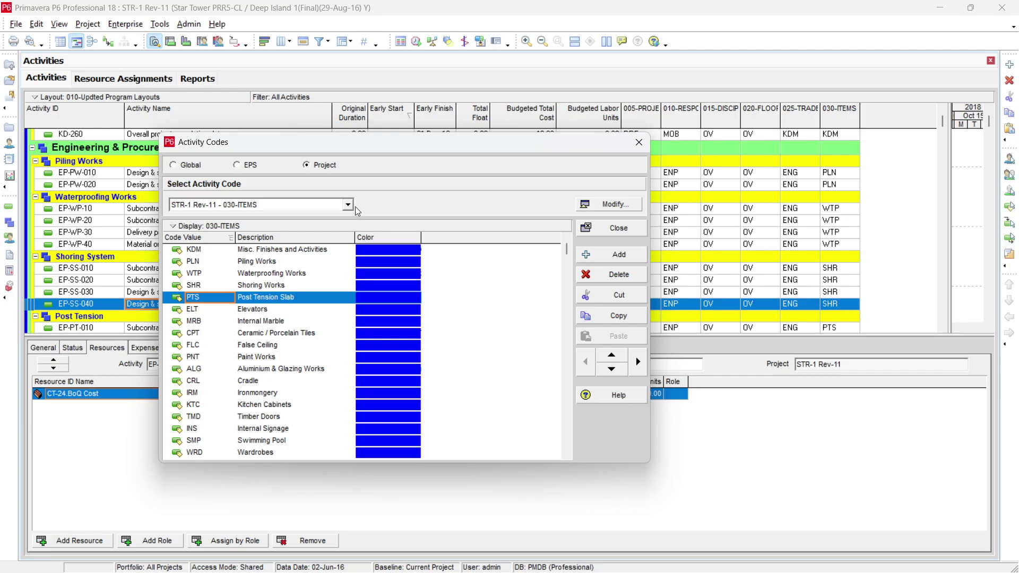
click(348, 205)
click(318, 217)
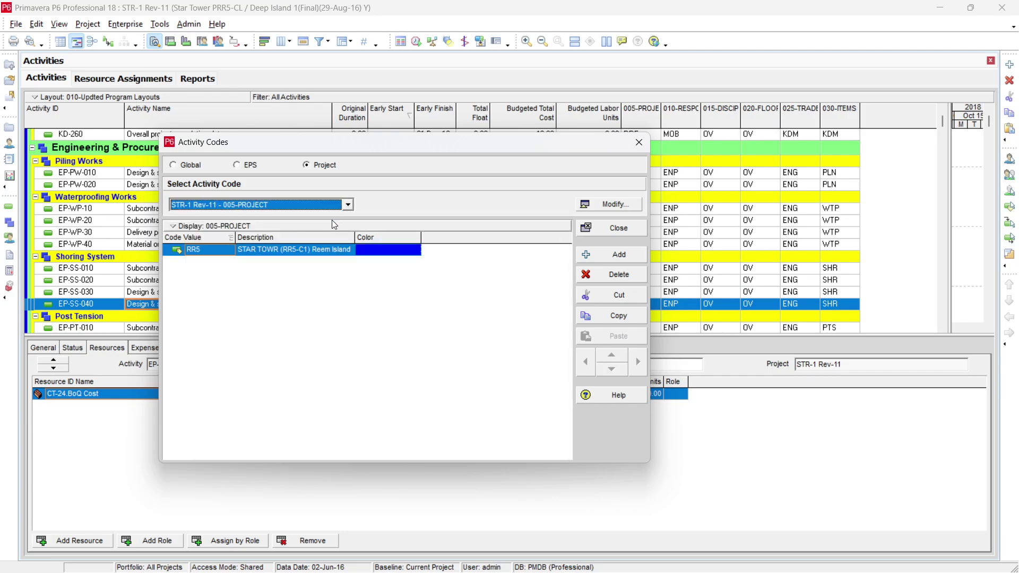
click(348, 205)
click(329, 226)
click(348, 205)
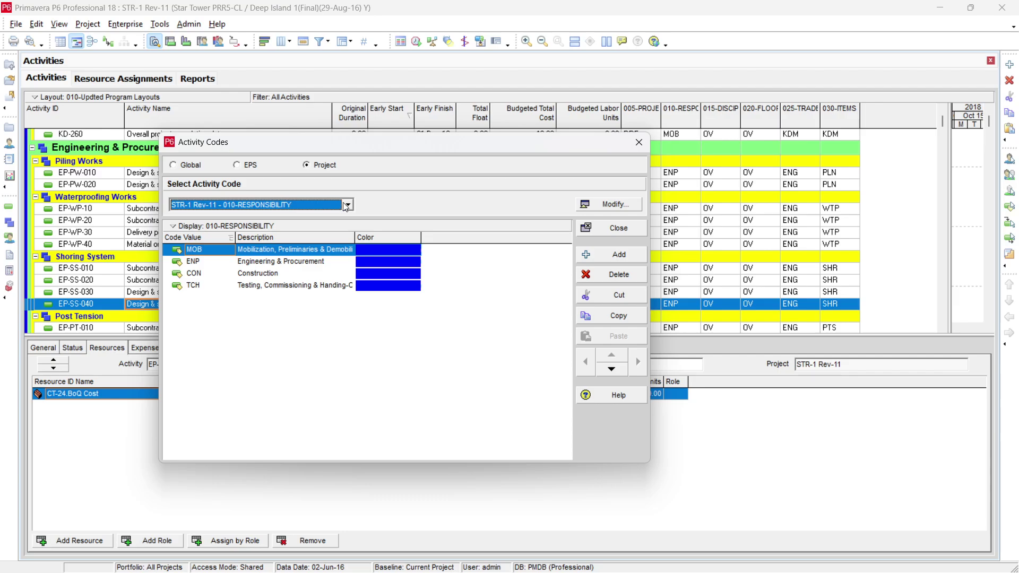
click(322, 249)
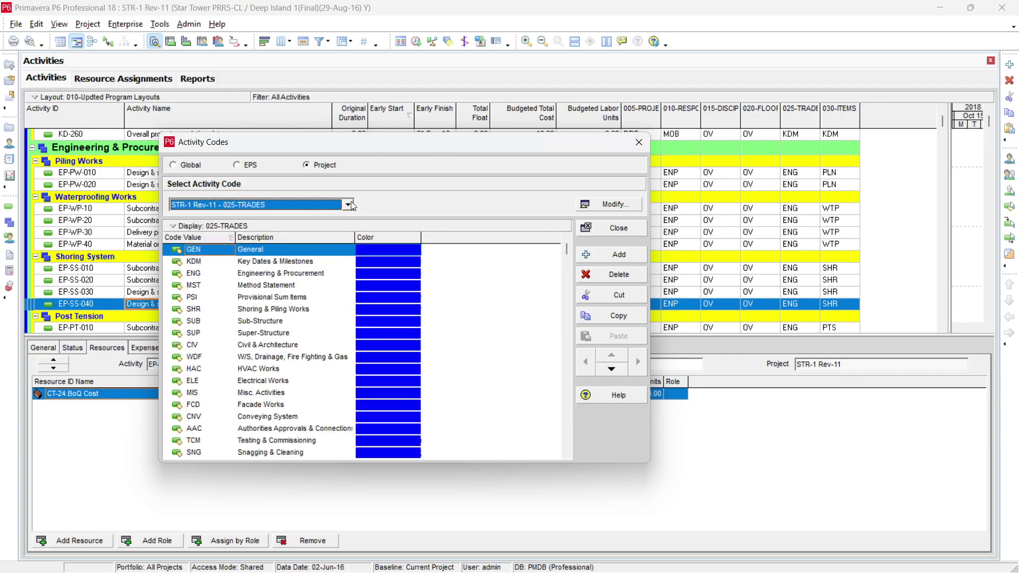
click(348, 205)
click(275, 263)
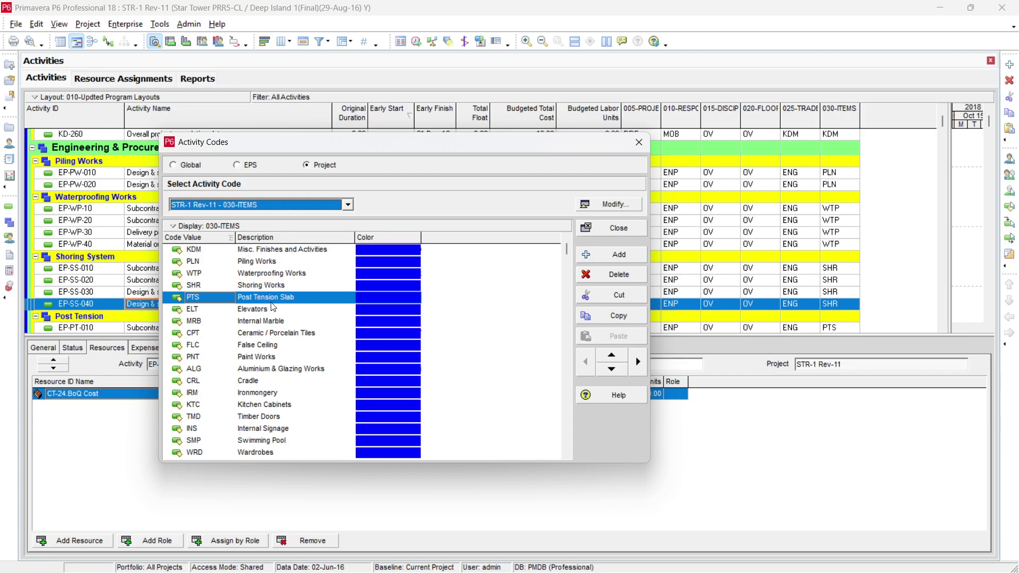
scroll(291, 345, down, 15)
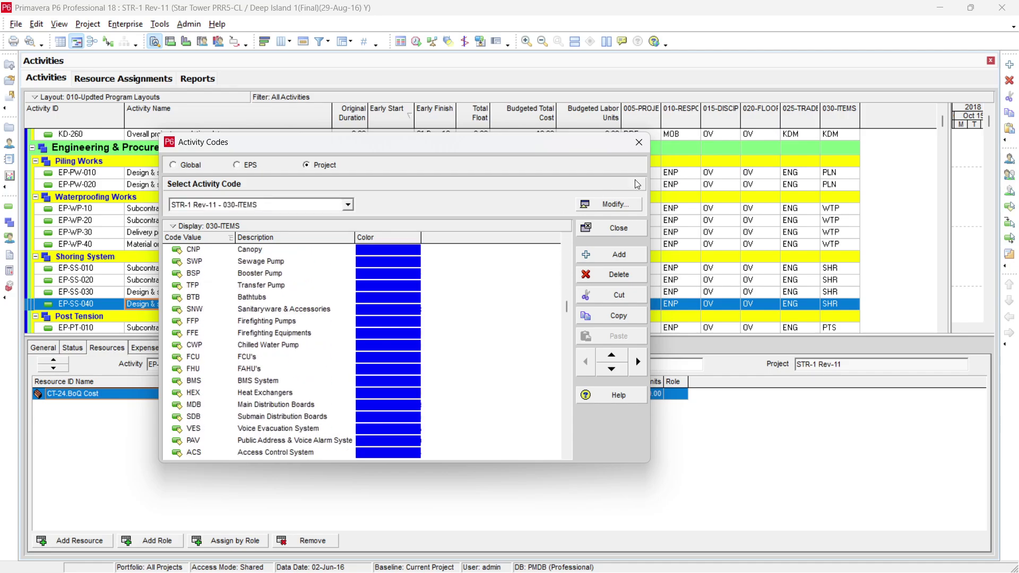
click(598, 228)
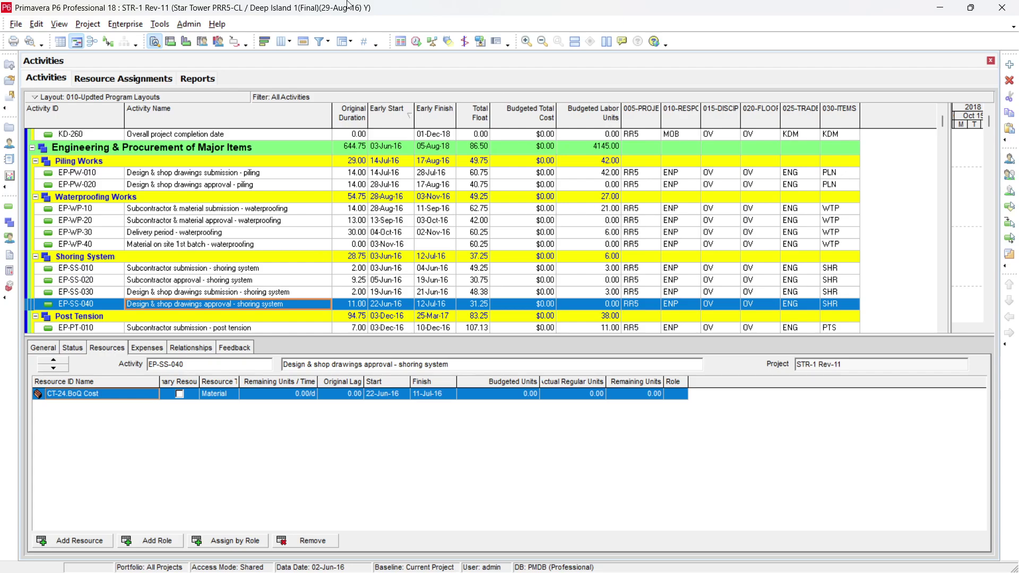
Step: Select all values of the 030-ITEMS activity code in the Activity Codes dictionary and close it
click(189, 222)
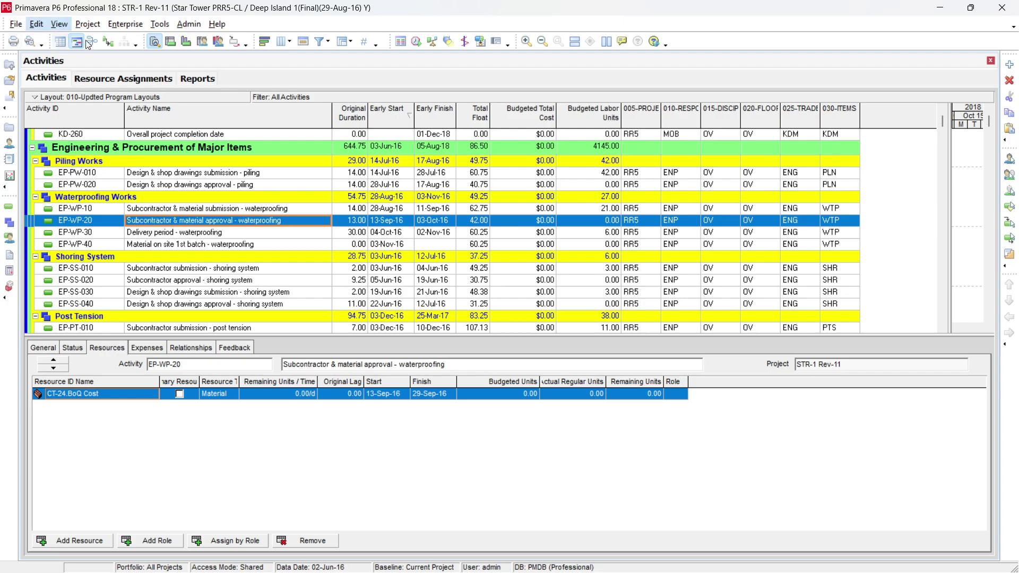
click(125, 24)
click(150, 72)
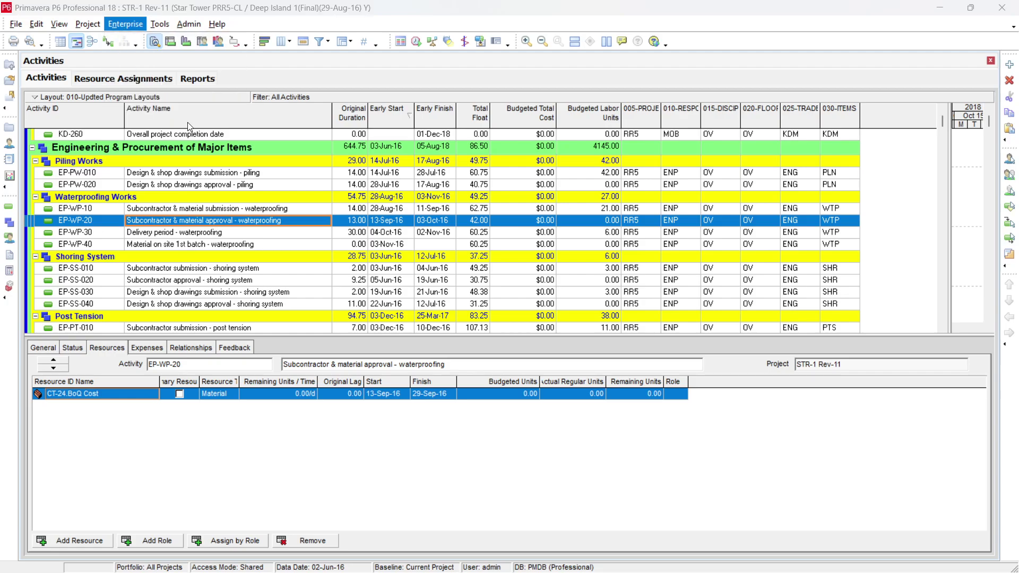
click(289, 287)
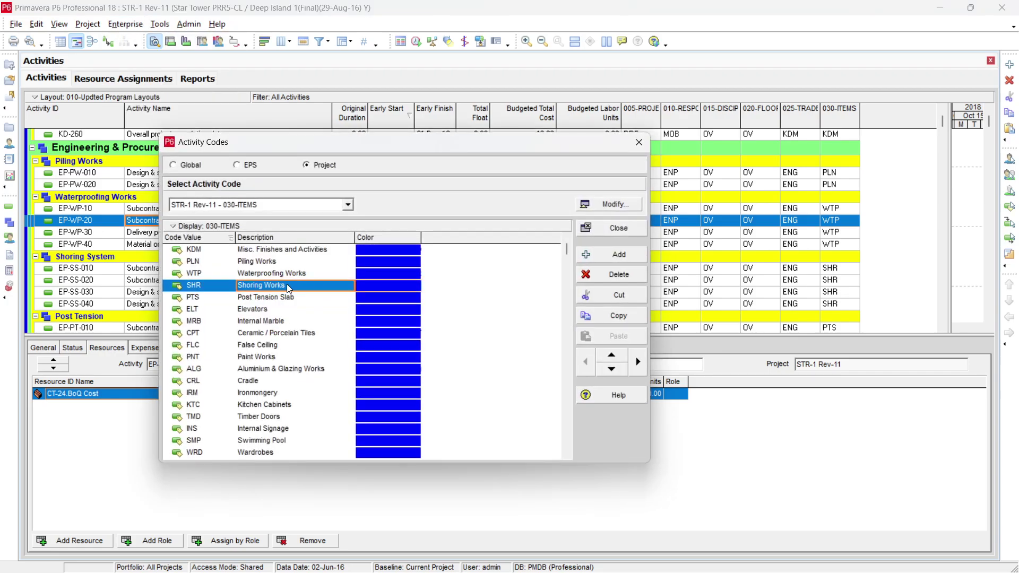
key(ctrl+a)
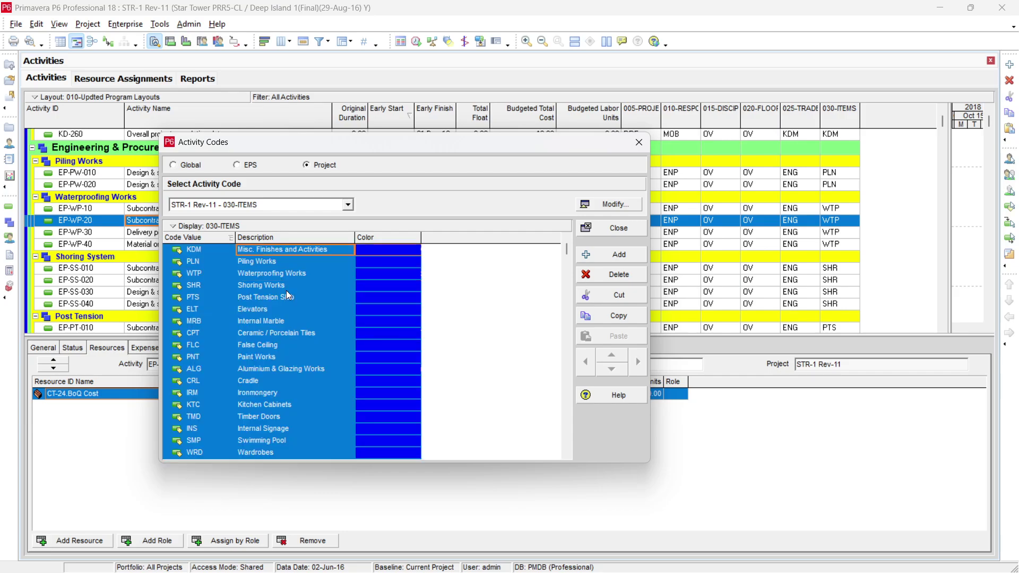
click(614, 228)
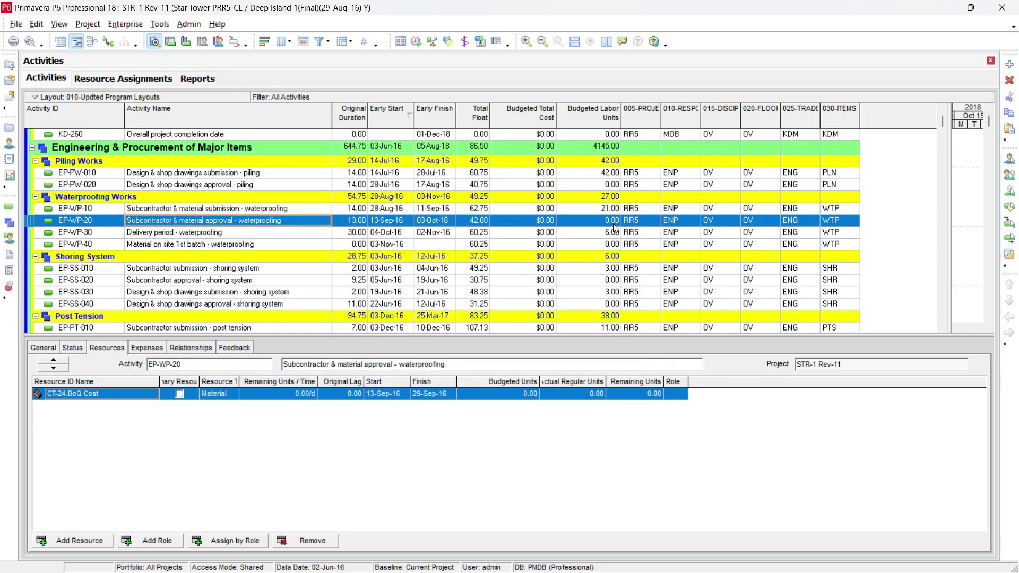
Step: Go to the reports and start a new report with the Report Wizard
click(10, 160)
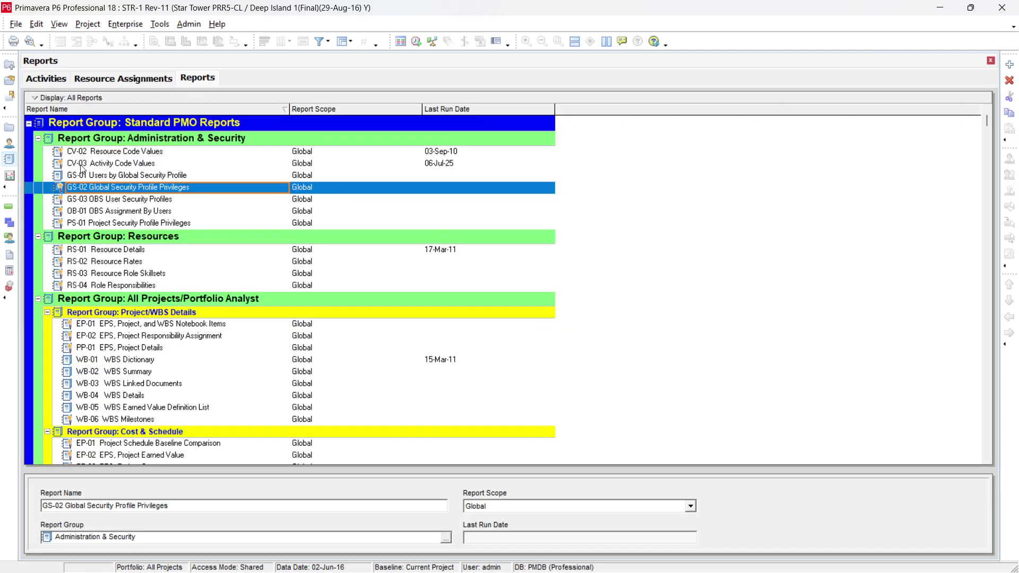
click(1011, 67)
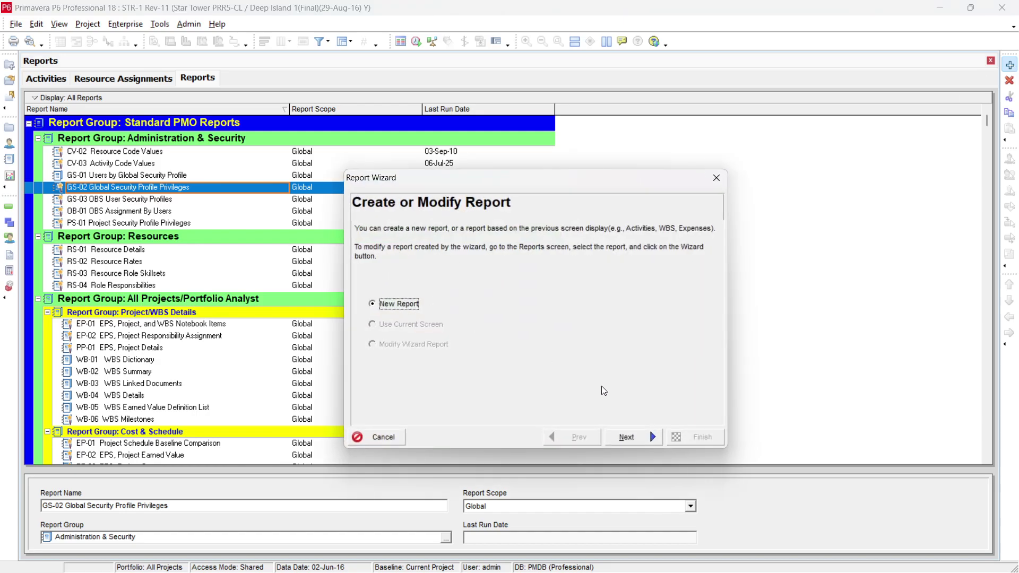
click(622, 431)
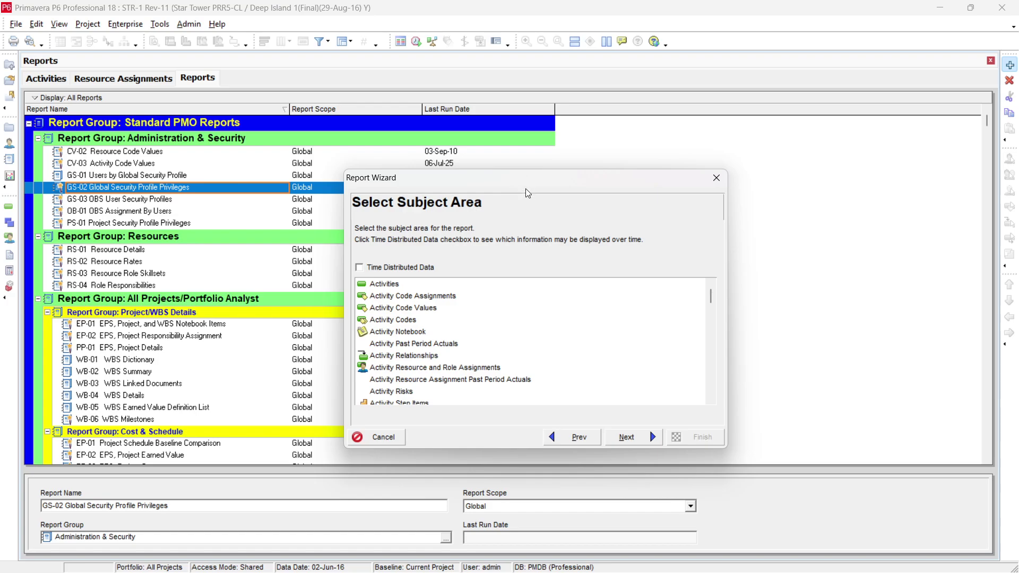
drag(527, 185, 458, 100)
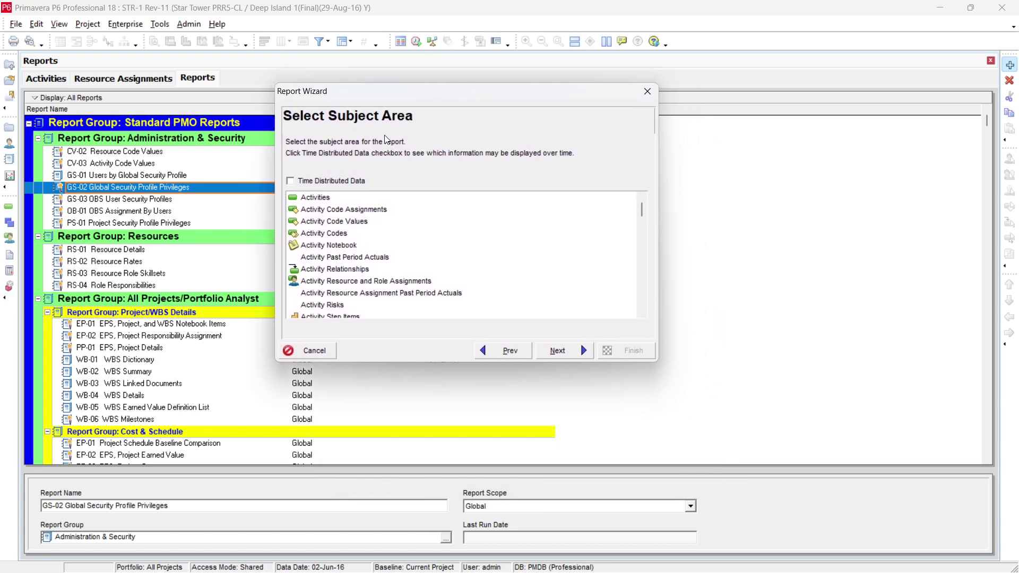
Step: Choose Activity Code Values as the report's only subject area, without time-distributed data
click(311, 183)
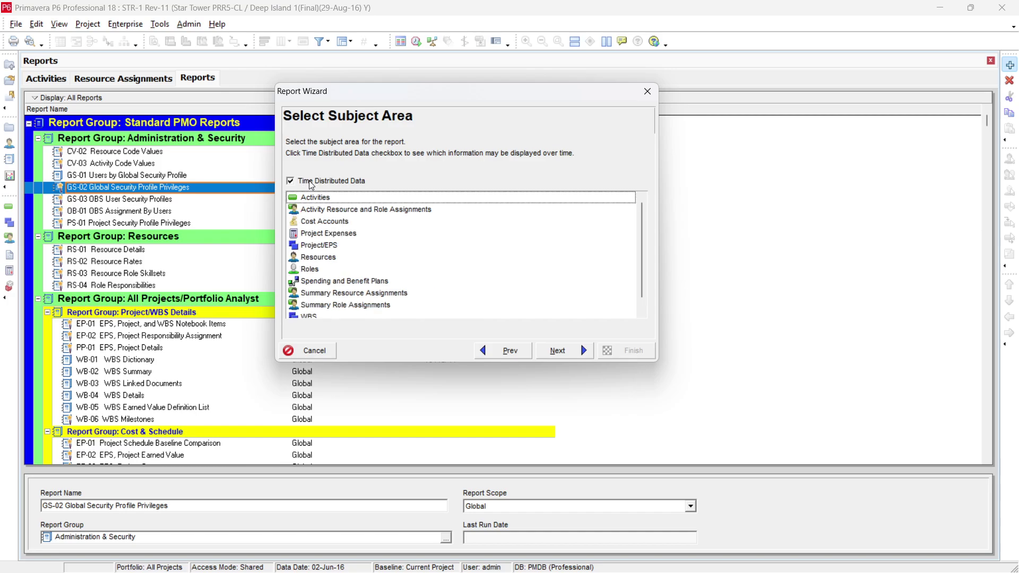
click(311, 184)
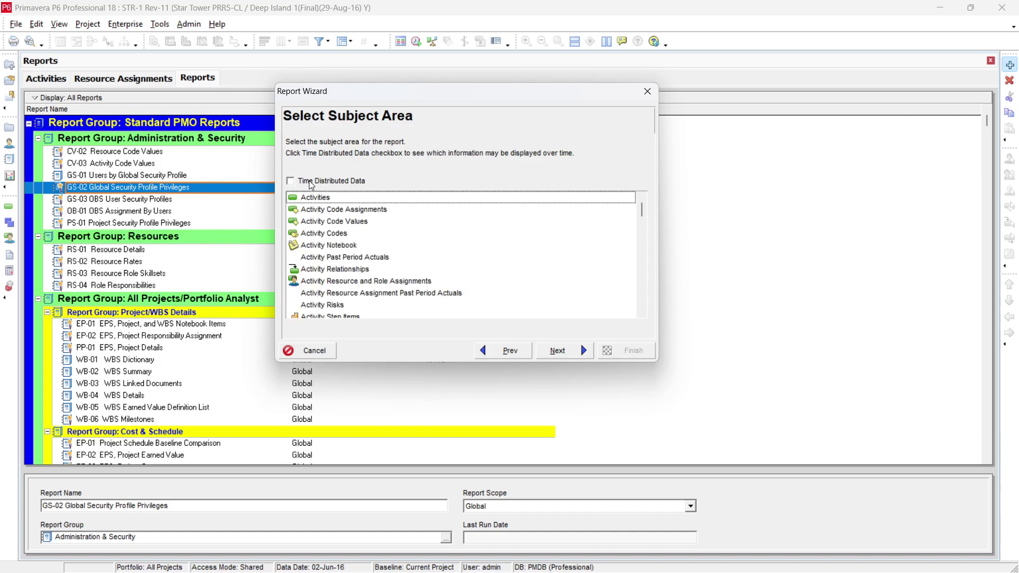
click(316, 223)
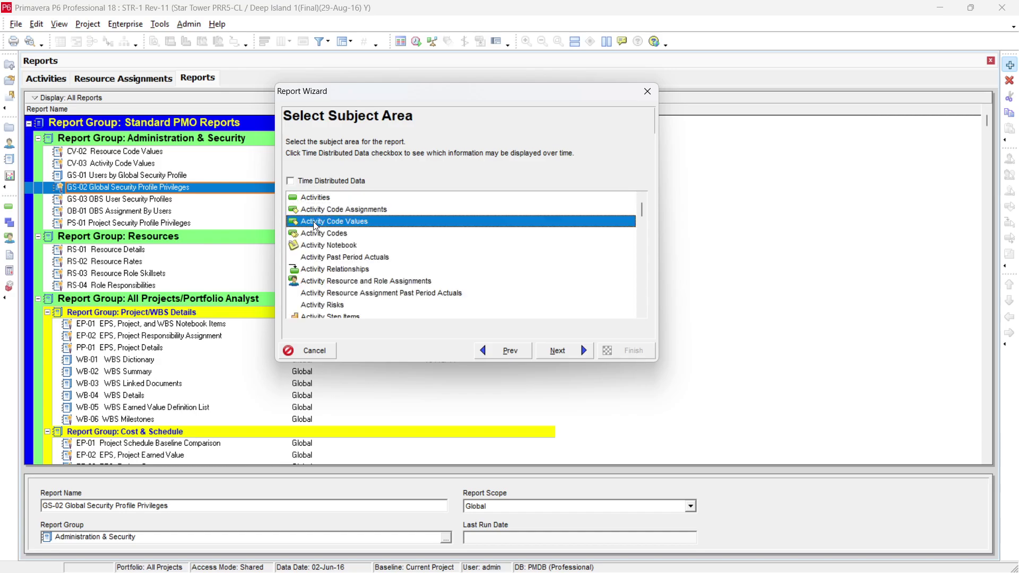
click(561, 352)
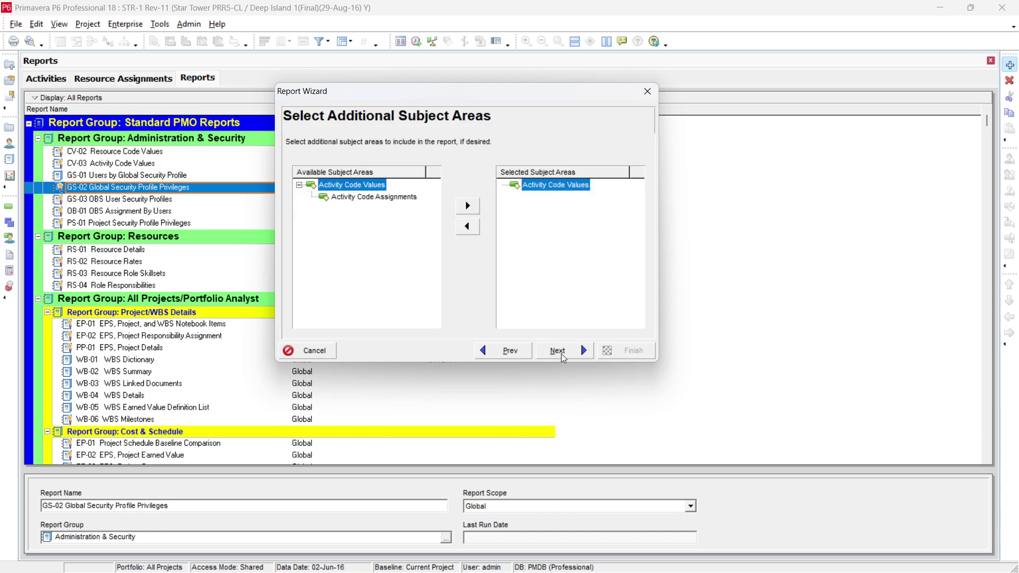
click(564, 350)
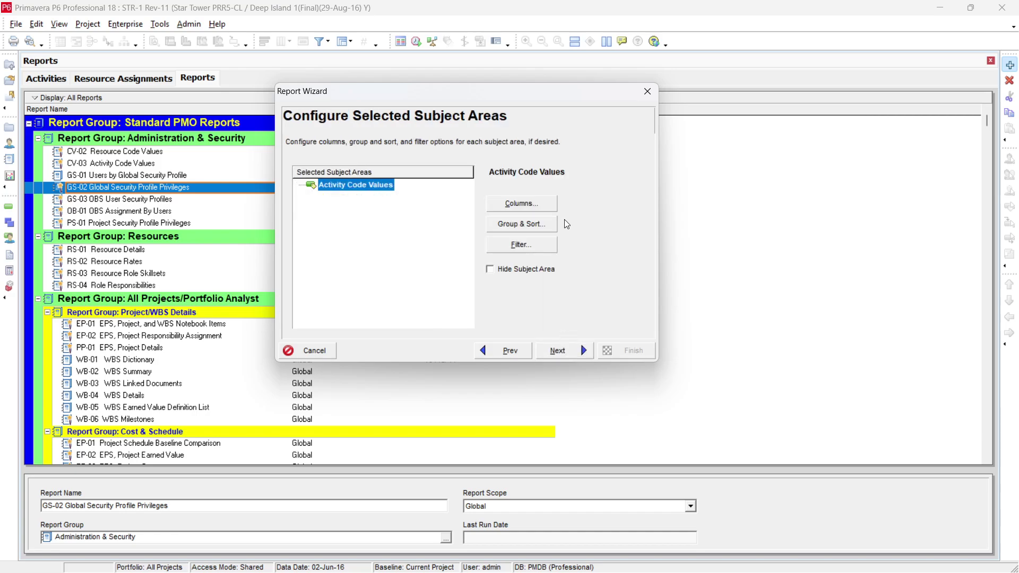
Step: Keep Code Value and Description as the columns for the Activity Code Values subject area
click(546, 206)
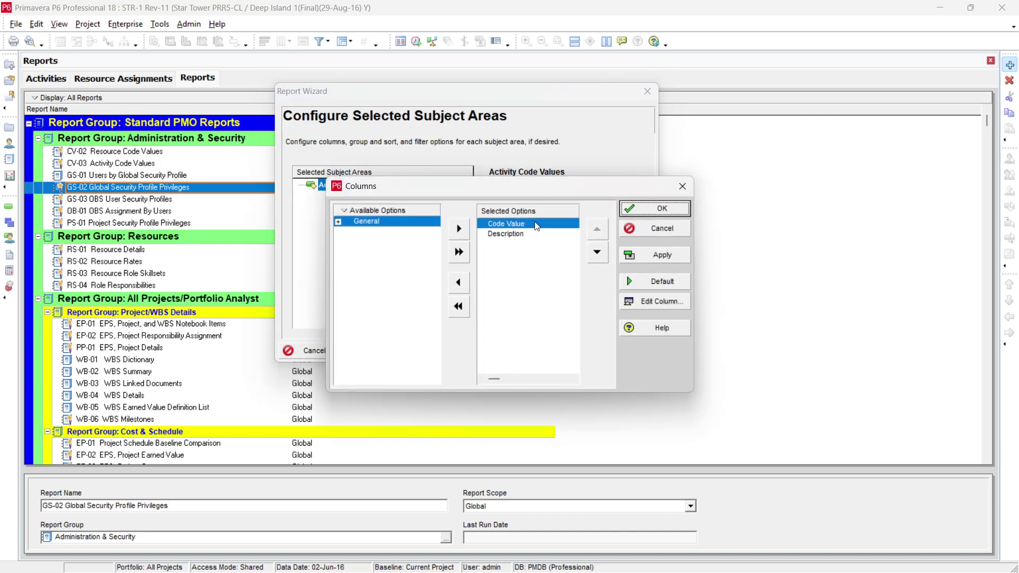
click(523, 234)
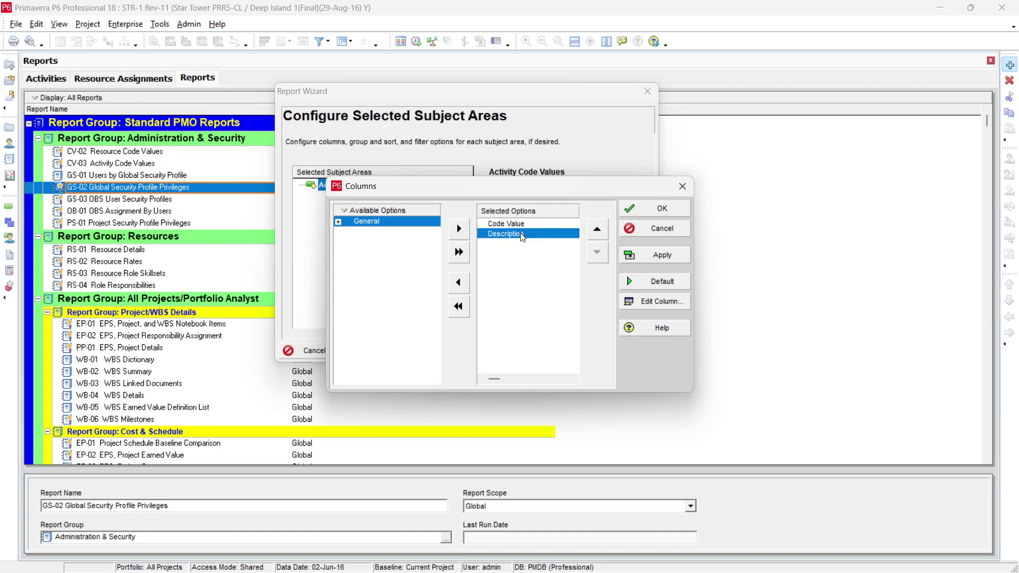
click(525, 224)
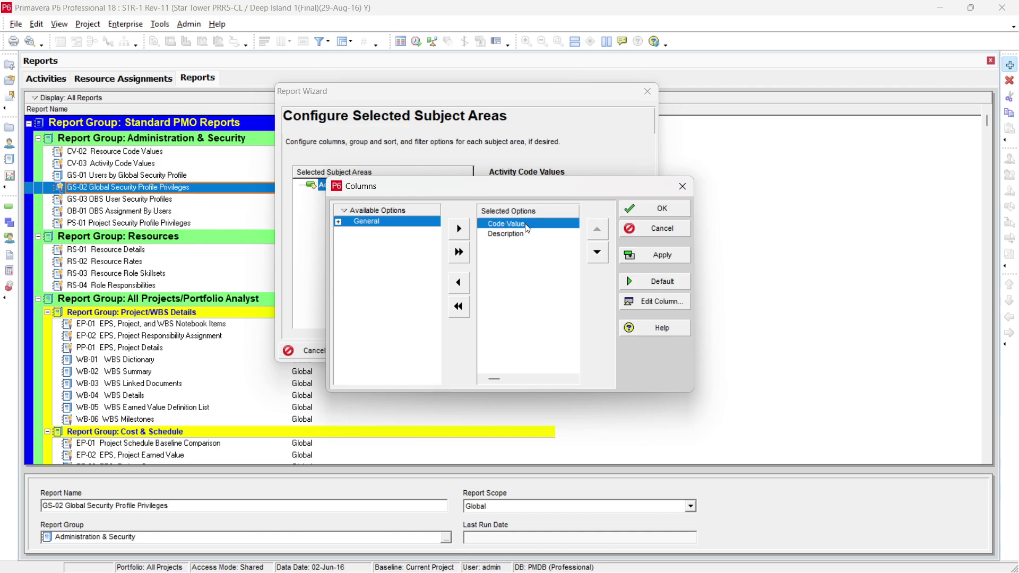
click(522, 235)
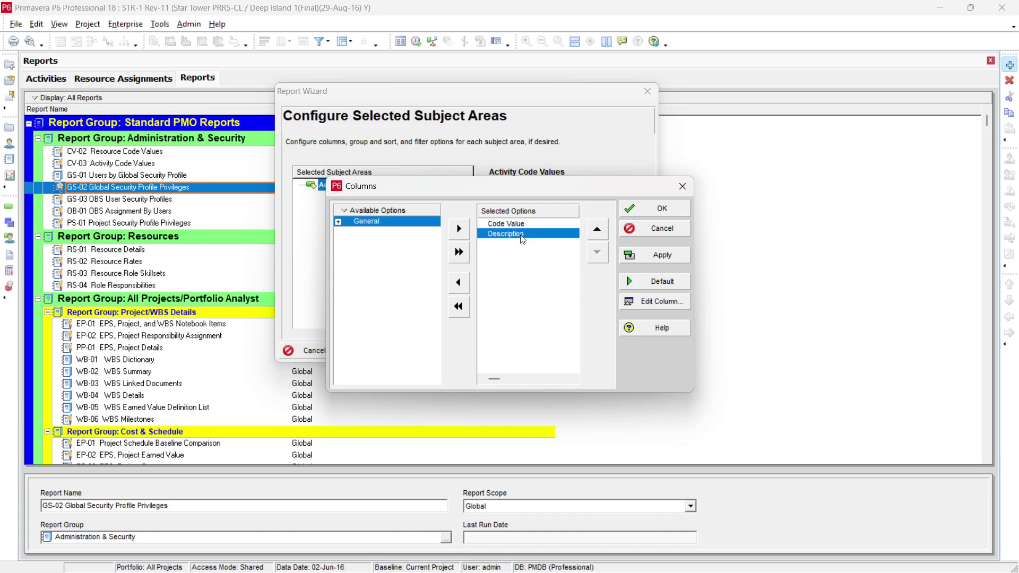
click(648, 211)
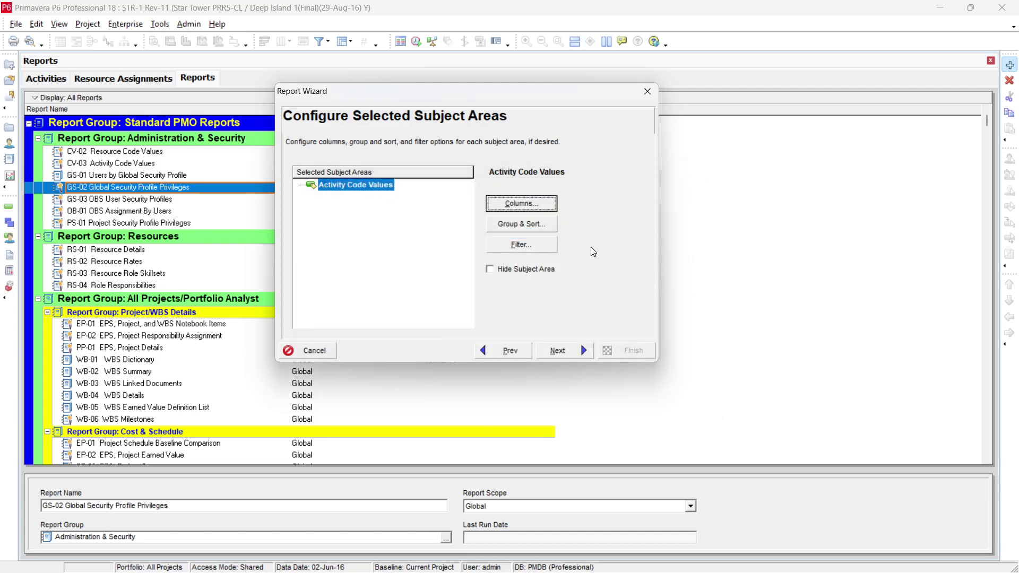
Step: Check the subject area's Group and Sort settings and keep the default grouping by EPS/Project, Activity Code and Activity Code Value
click(530, 229)
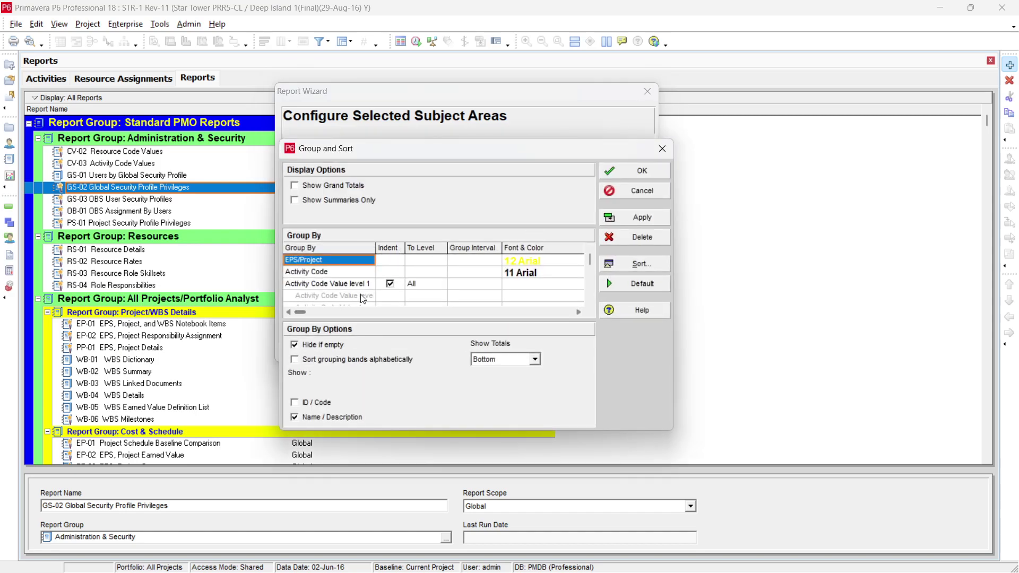
click(641, 218)
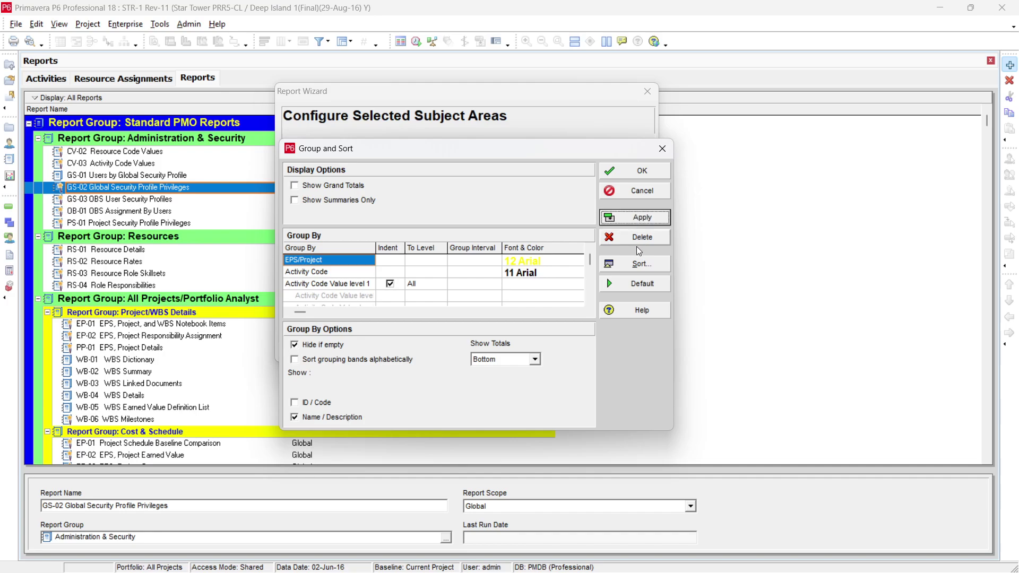
click(647, 190)
Step: Filter the Activity Code Values subject area with a condition where Activity Code equals 005-PROJECT from the Star Tower STR-1 Rev-11 project
click(515, 246)
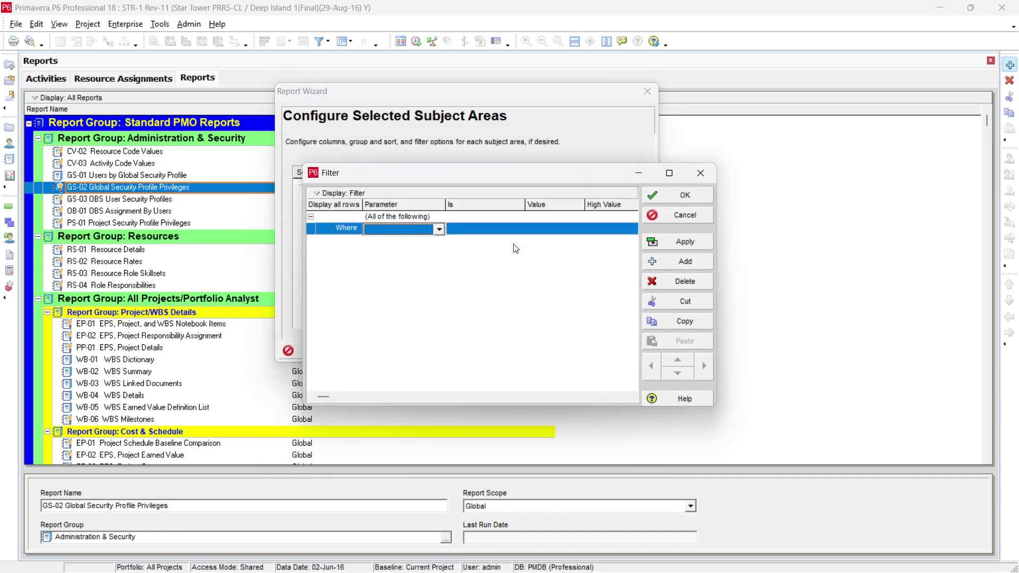
click(439, 229)
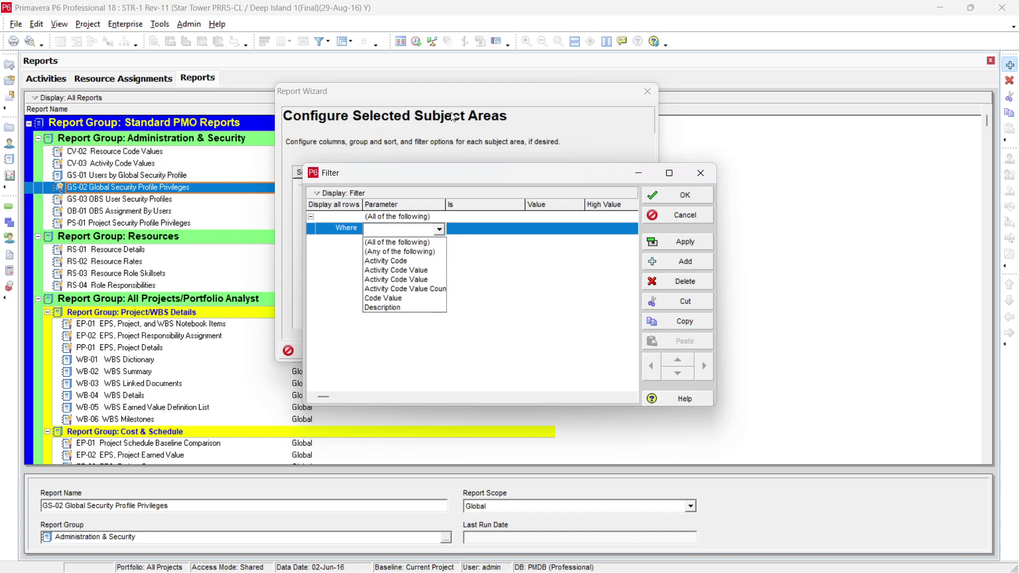
click(403, 260)
double_click(539, 226)
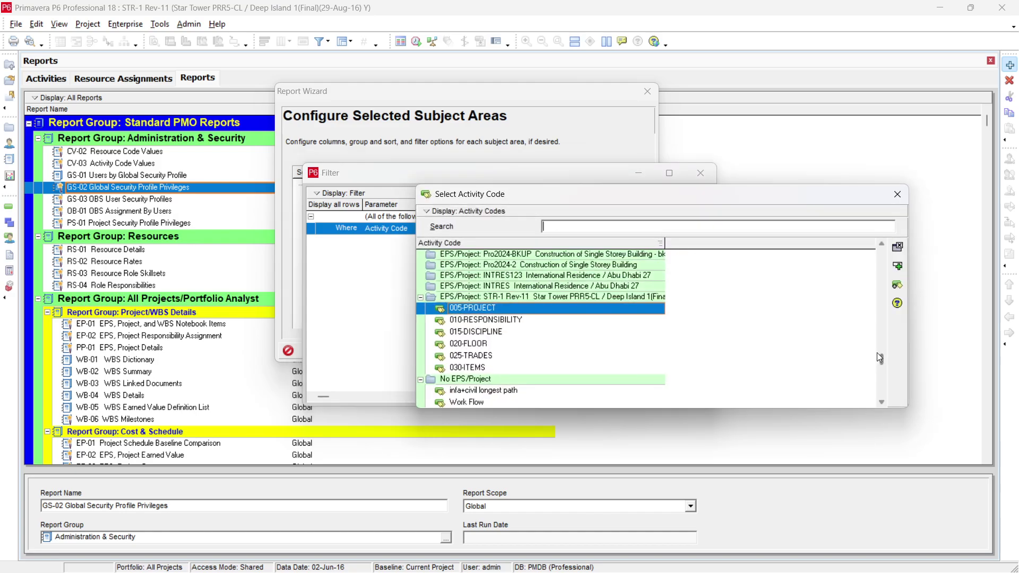
mouse_move(881, 362)
mouse_down()
mouse_move(880, 250)
mouse_move(867, 369)
mouse_up()
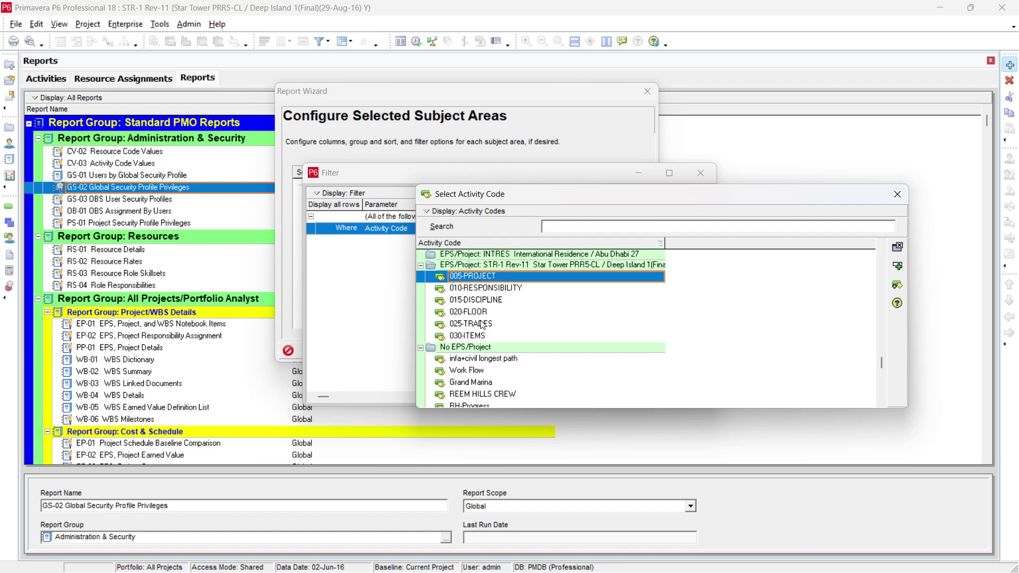
click(484, 288)
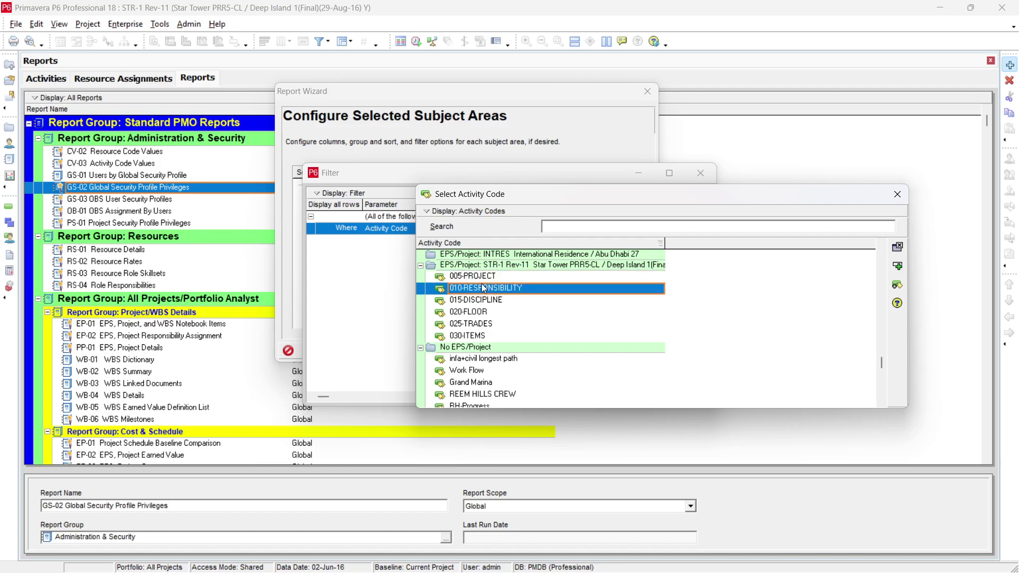
click(488, 277)
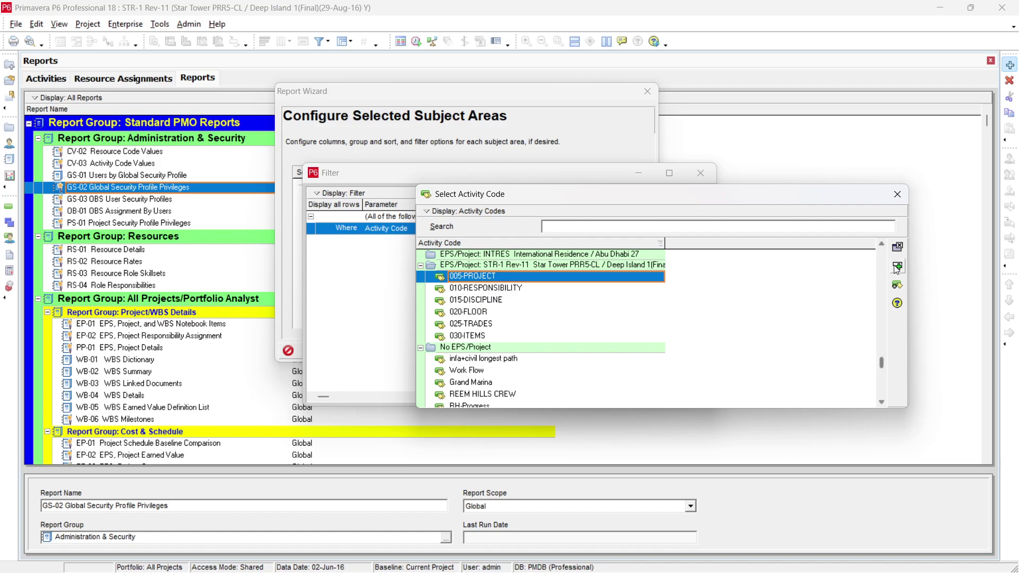
click(528, 289)
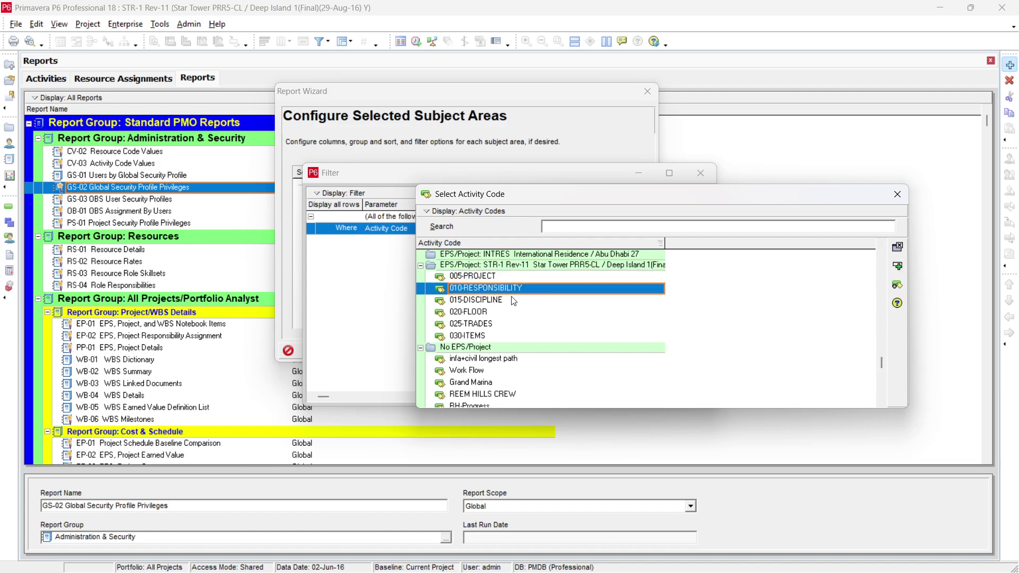
click(513, 300)
click(503, 314)
click(497, 335)
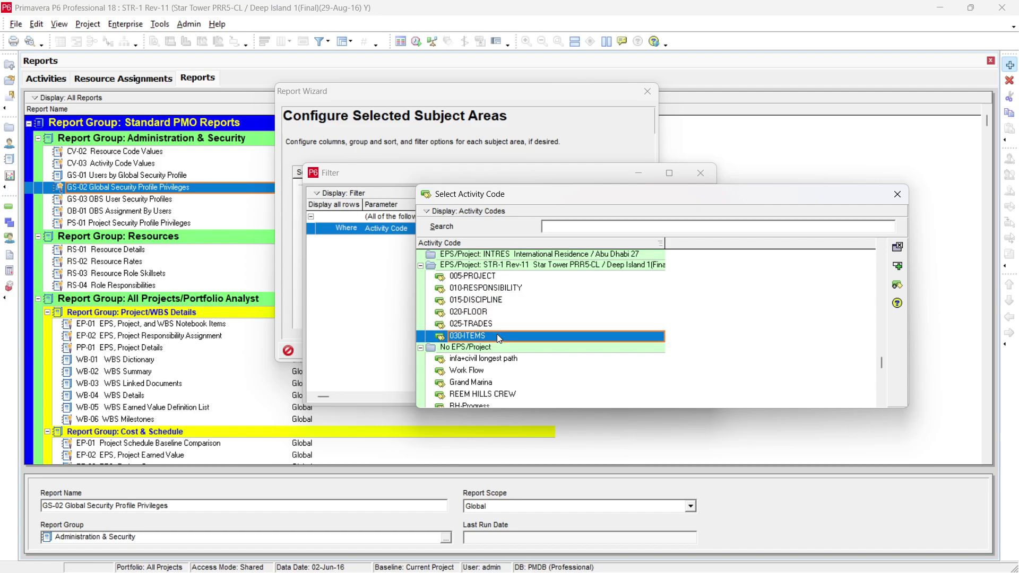
click(601, 277)
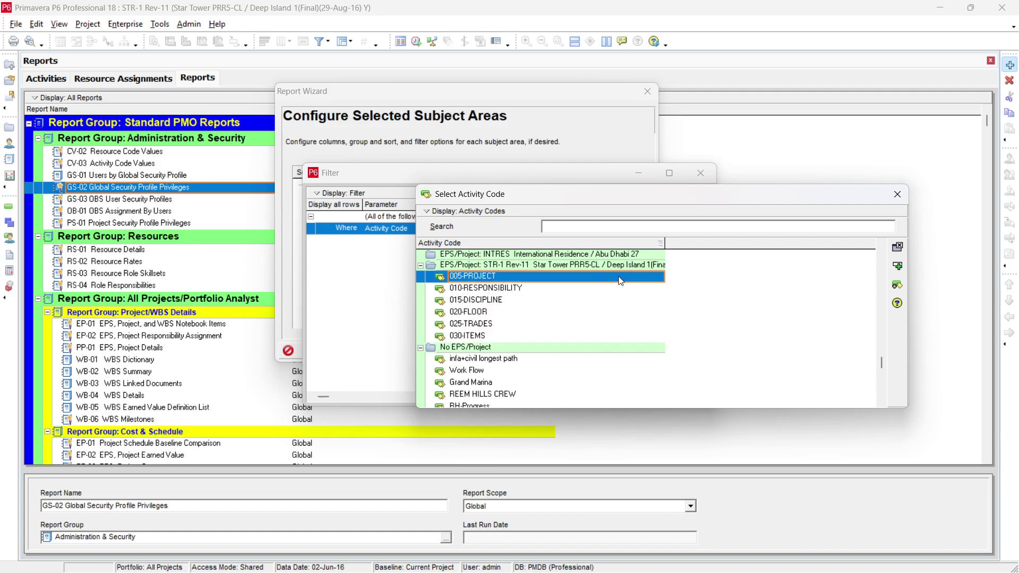
click(901, 266)
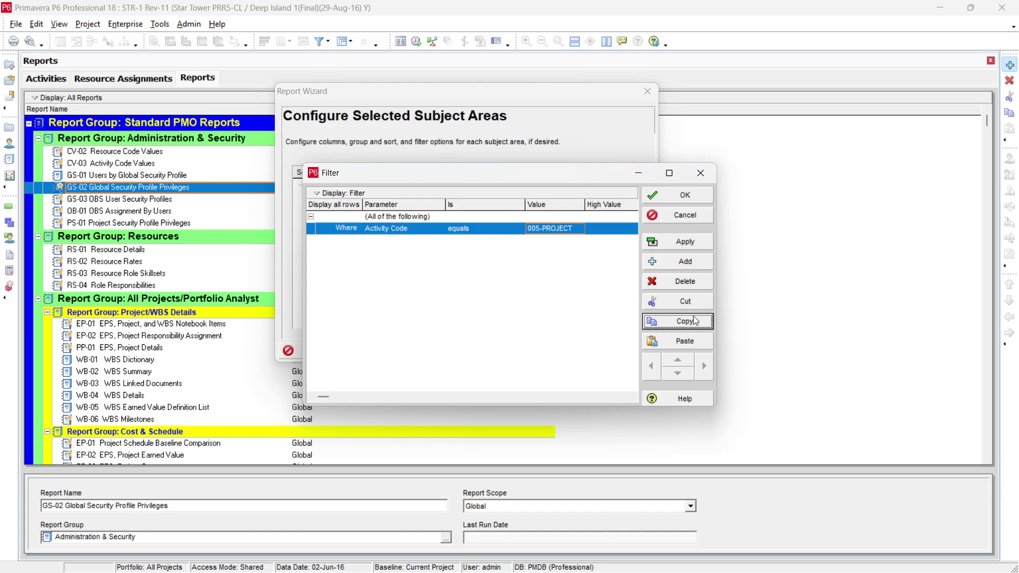
Step: Duplicate the 005-PROJECT filter condition five times
click(690, 344)
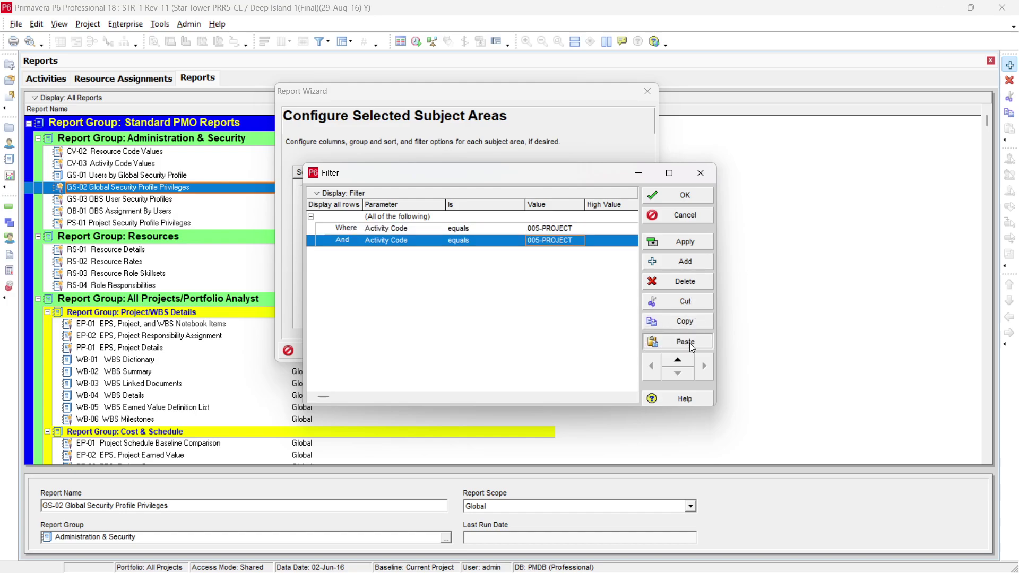
click(689, 344)
click(689, 344)
click(689, 343)
click(689, 343)
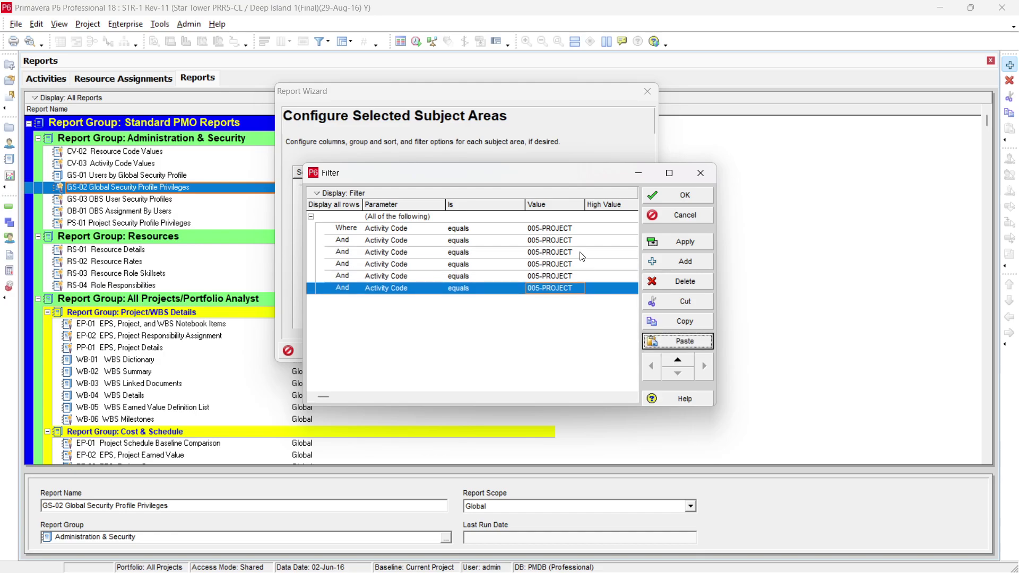
Step: Set the second filter condition's value to 010-RESPONSIBILITY and the third condition's value to 015-DISCIPLINE
click(580, 242)
click(580, 241)
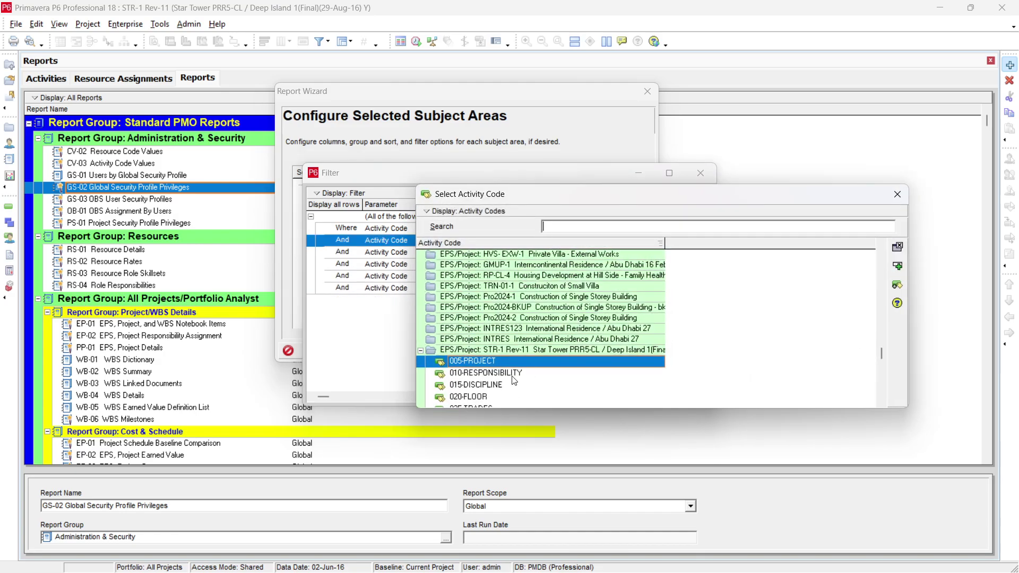
double_click(512, 371)
click(567, 253)
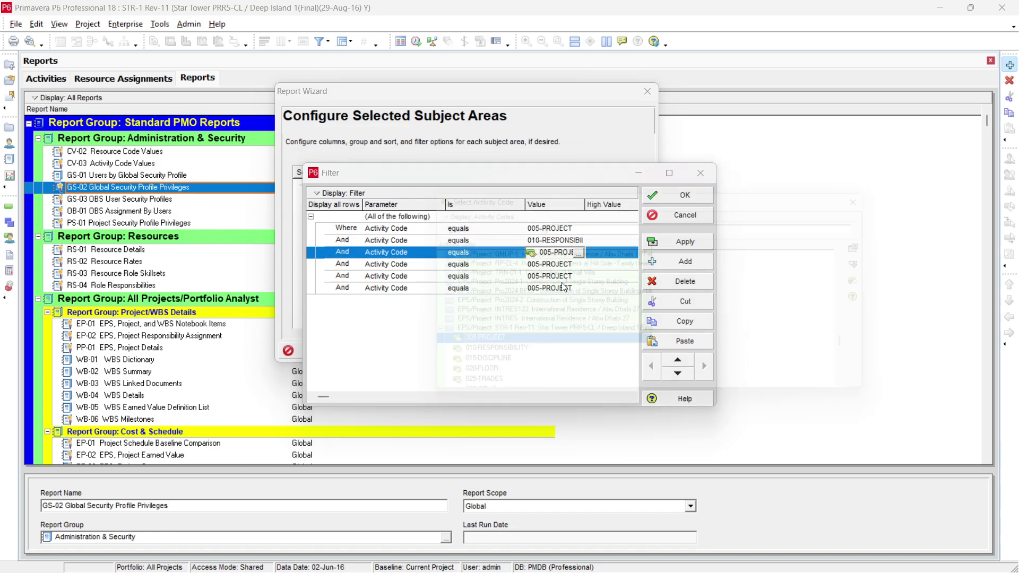
click(567, 253)
double_click(479, 375)
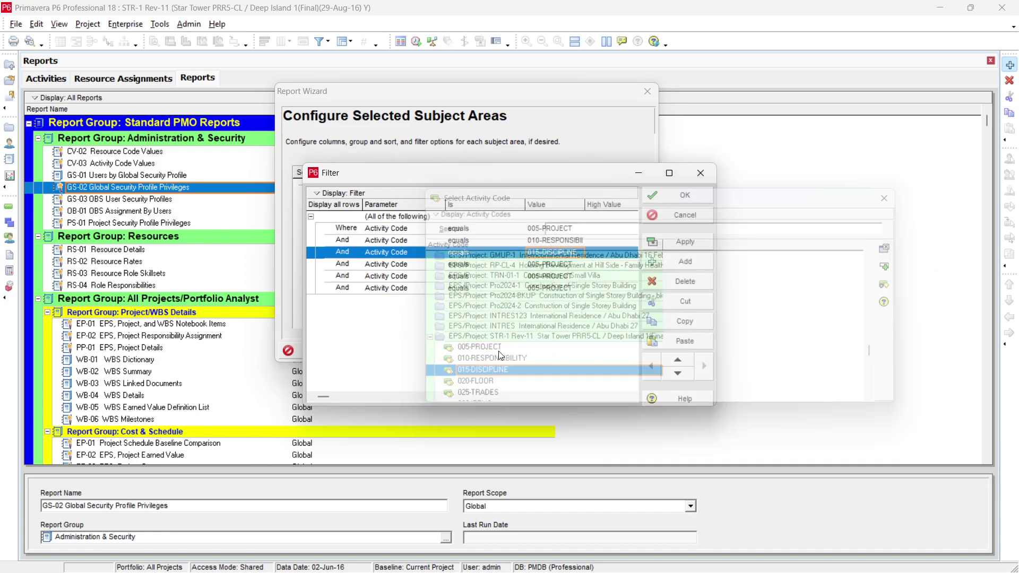
Step: Set the values of the fourth, fifth and sixth filter conditions to 020-FLOOR, 025-TRADES and 030-ITEMS
click(555, 264)
click(555, 264)
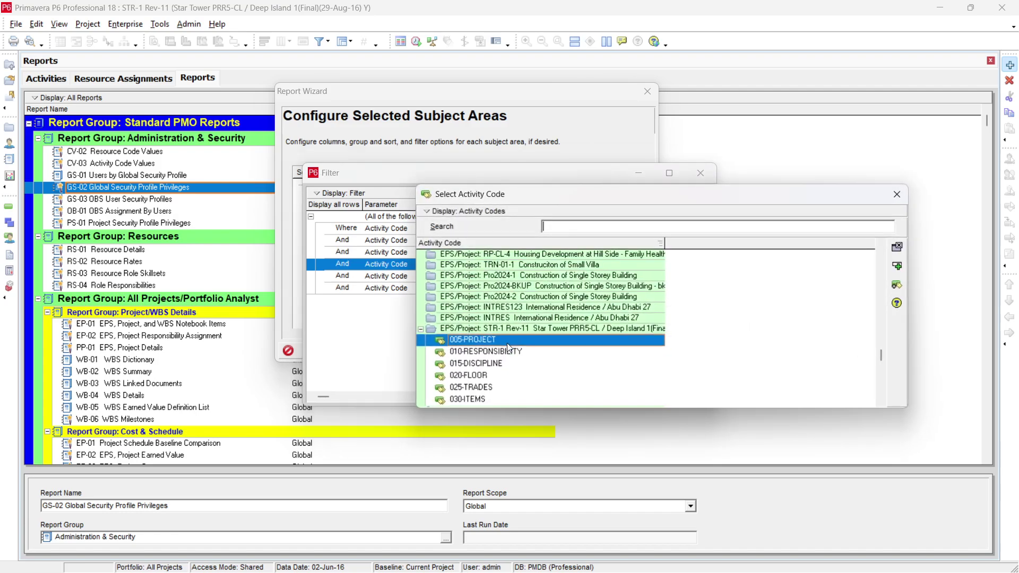
double_click(474, 375)
click(569, 277)
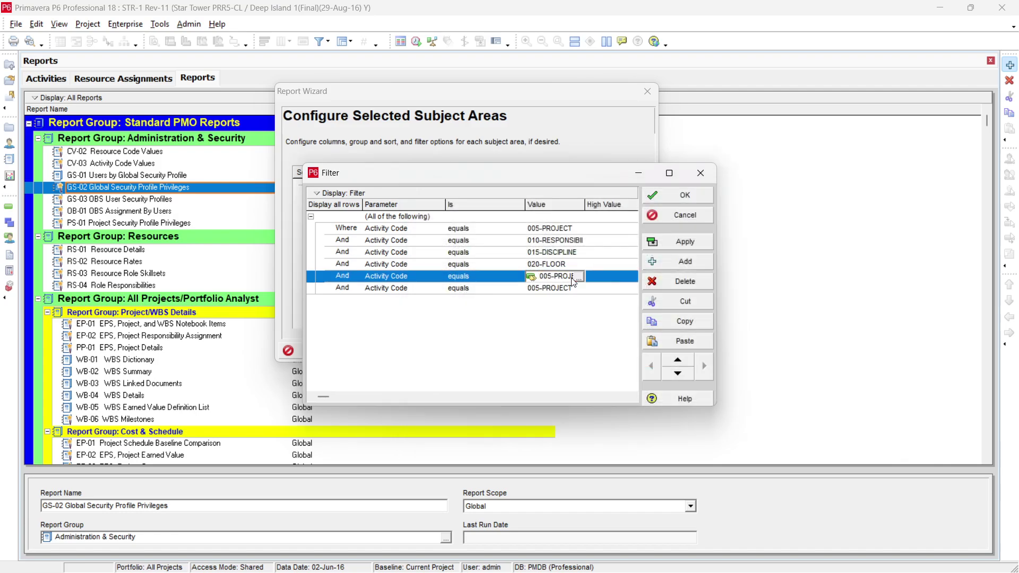
click(569, 277)
double_click(482, 377)
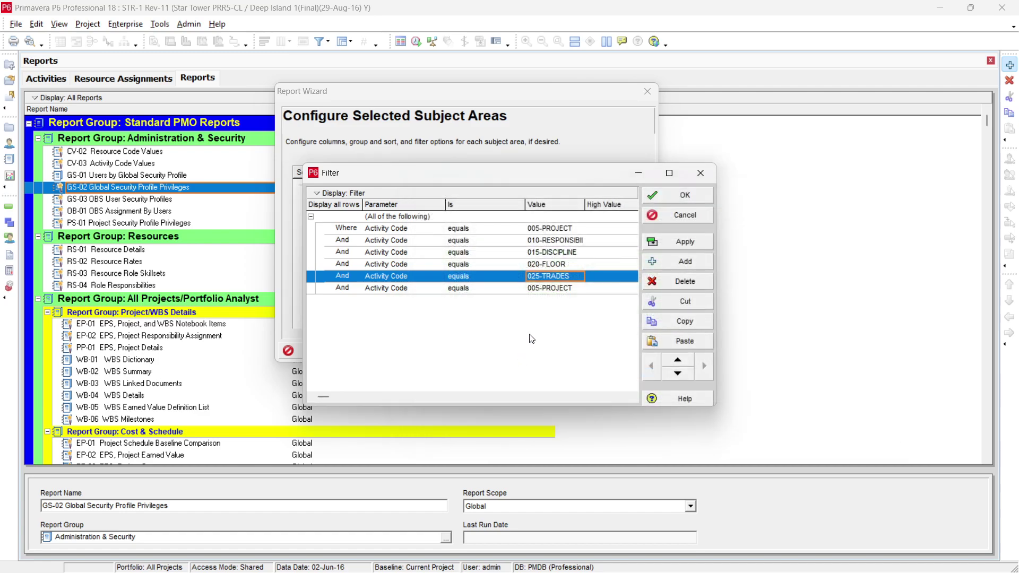
click(566, 288)
click(567, 288)
double_click(472, 378)
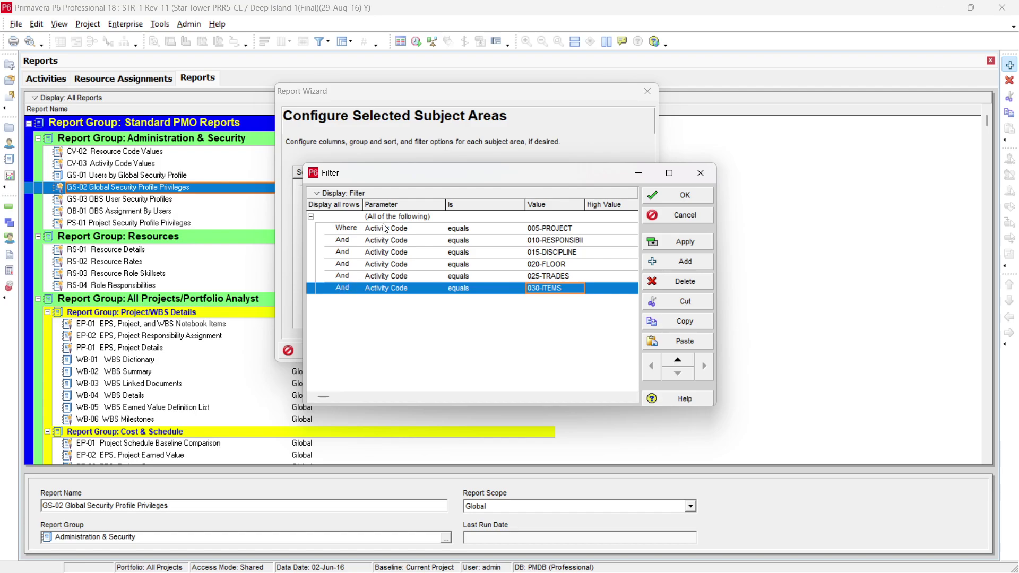
Step: Make the filter match any of the following conditions and accept it
click(404, 216)
click(406, 218)
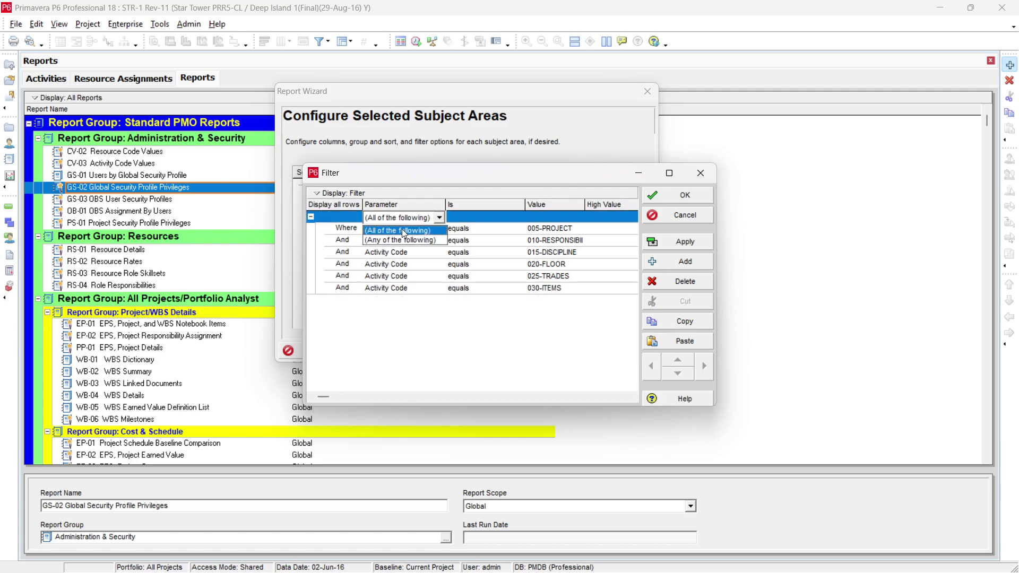
click(396, 241)
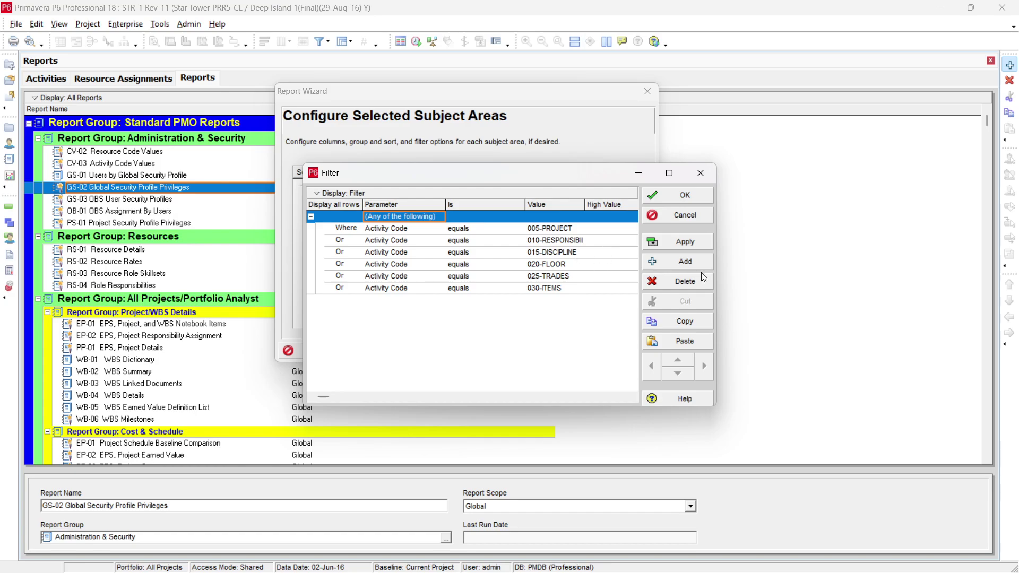
click(687, 198)
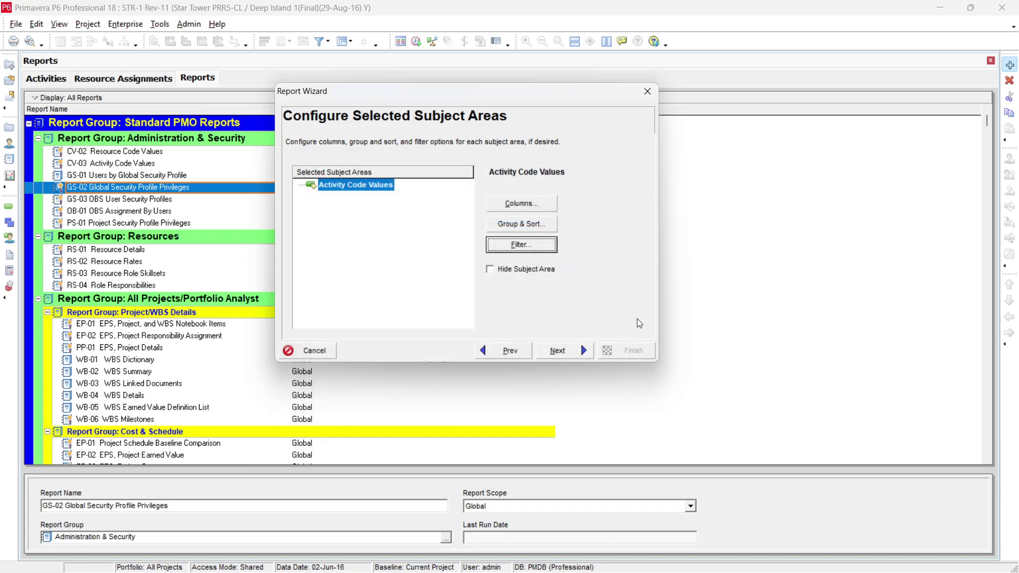
Step: Title the report Activity Code Values-1234 and generate it
click(558, 355)
click(458, 210)
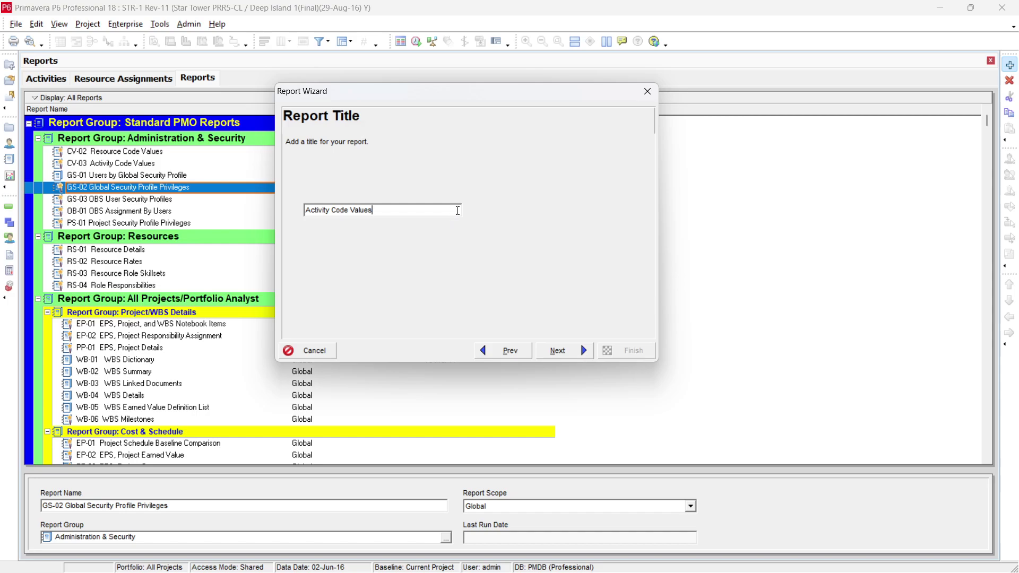
text(-1234)
click(569, 354)
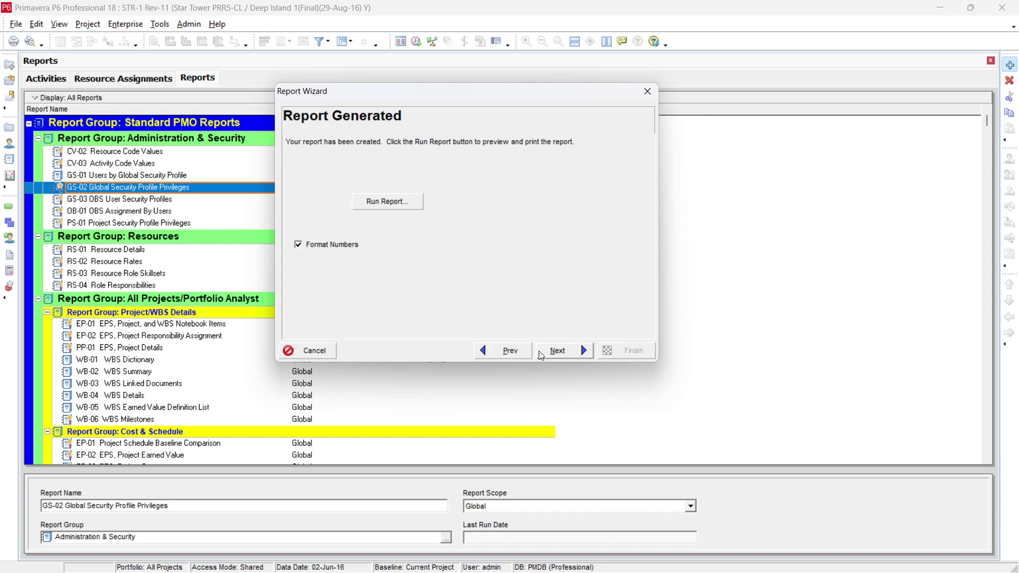
Step: Turn off number formatting and run the report to a delimited text file, overwriting the existing Activity Code Values-1234.csv
click(343, 245)
click(375, 198)
click(376, 202)
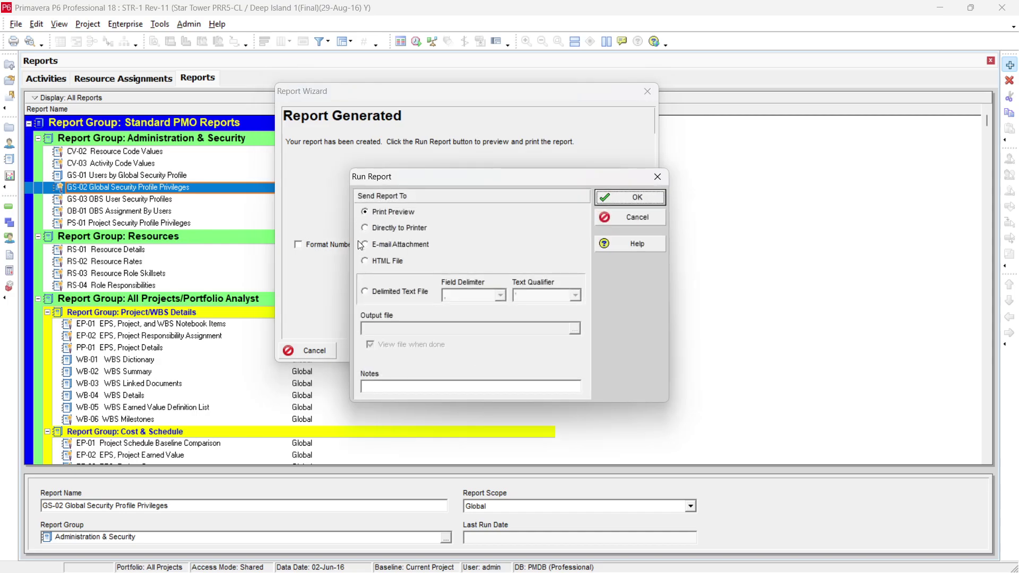
click(383, 294)
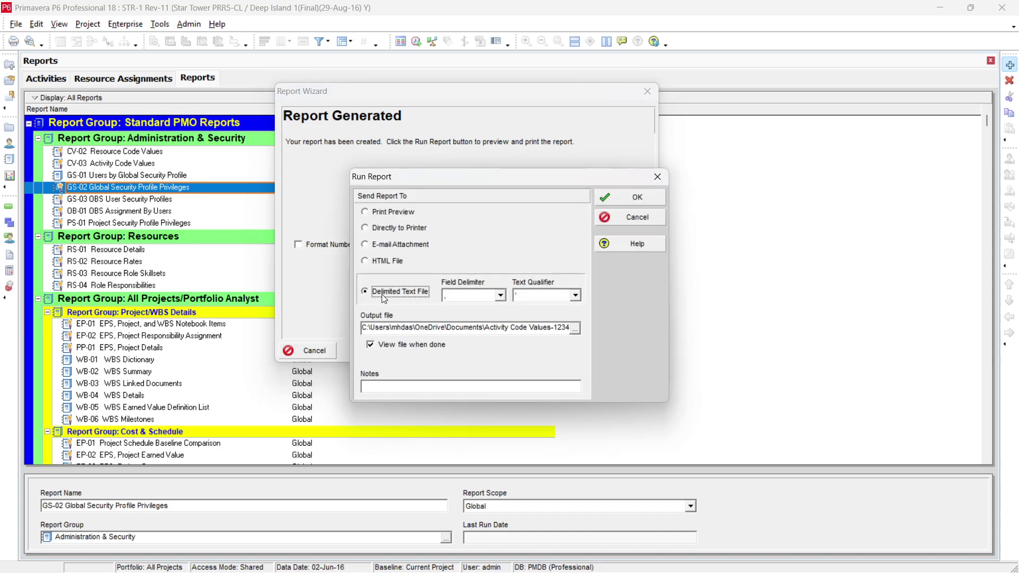
click(629, 198)
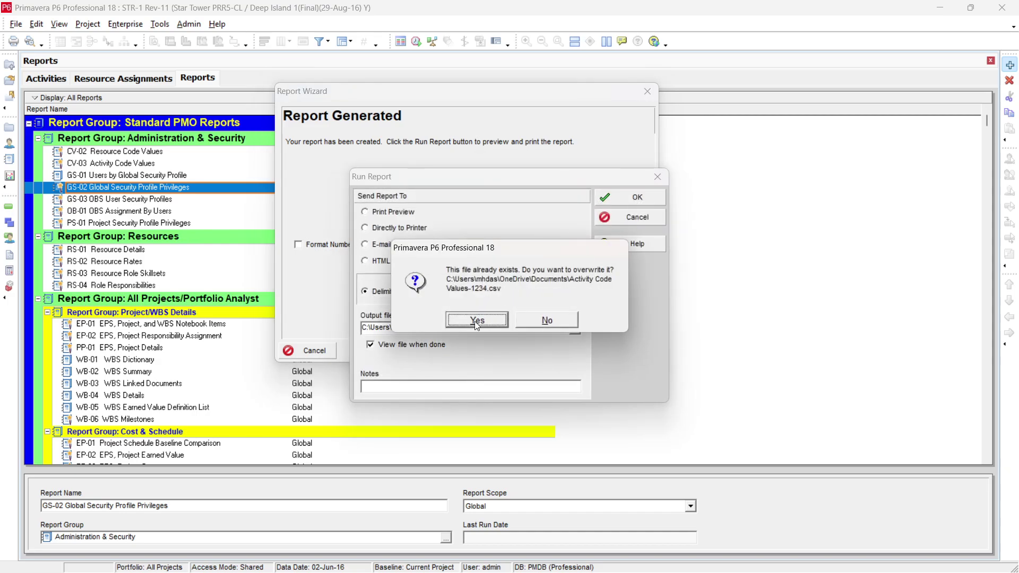
click(476, 320)
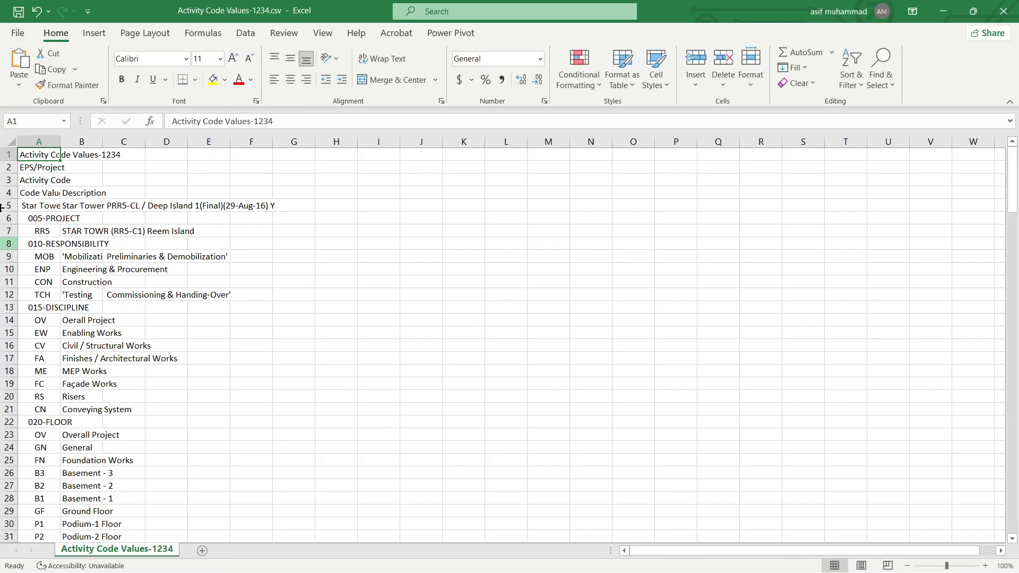
Step: Autofit all columns of the exported Activity Code Values-1234.csv sheet in Excel
click(13, 141)
double_click(59, 141)
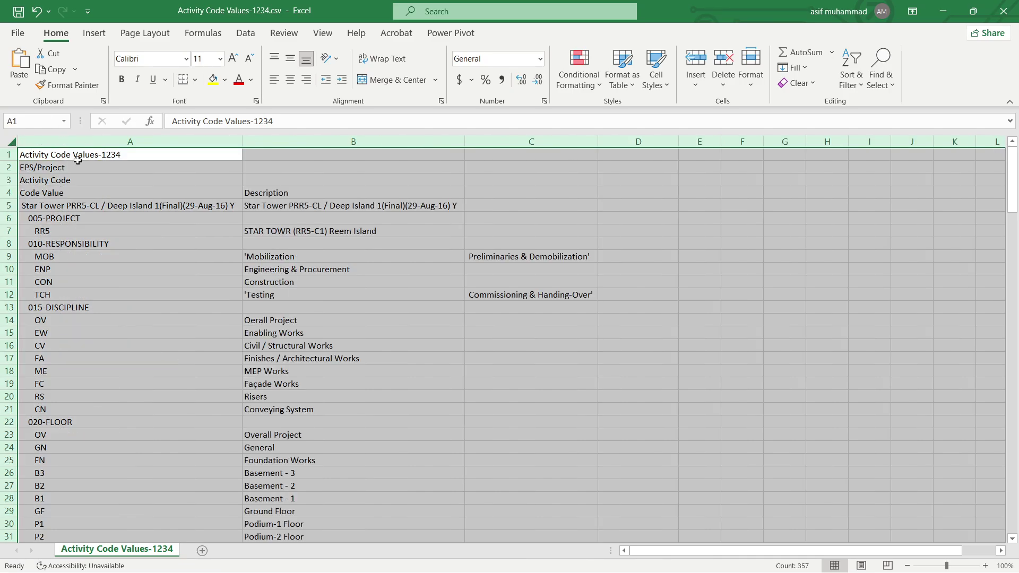
click(460, 425)
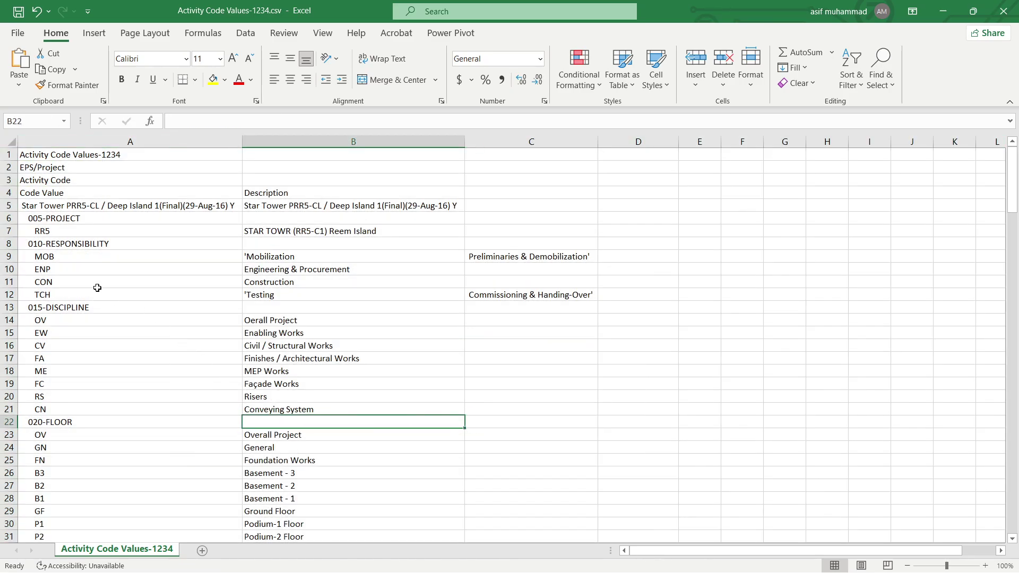
Step: Check how the descriptions of the MOB and TCH responsibility codes are laid out across the exported columns
click(60, 259)
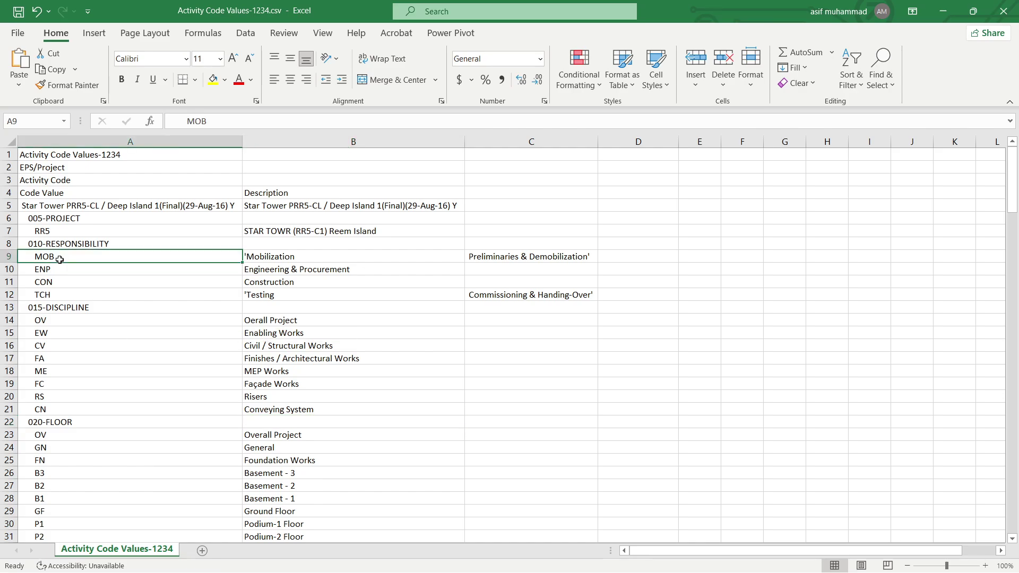
click(259, 255)
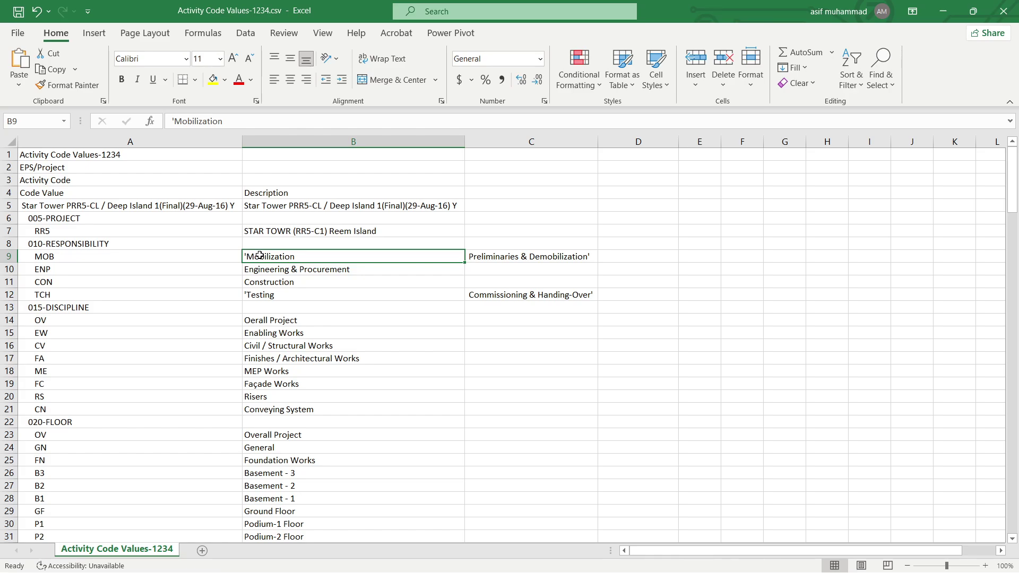
click(260, 296)
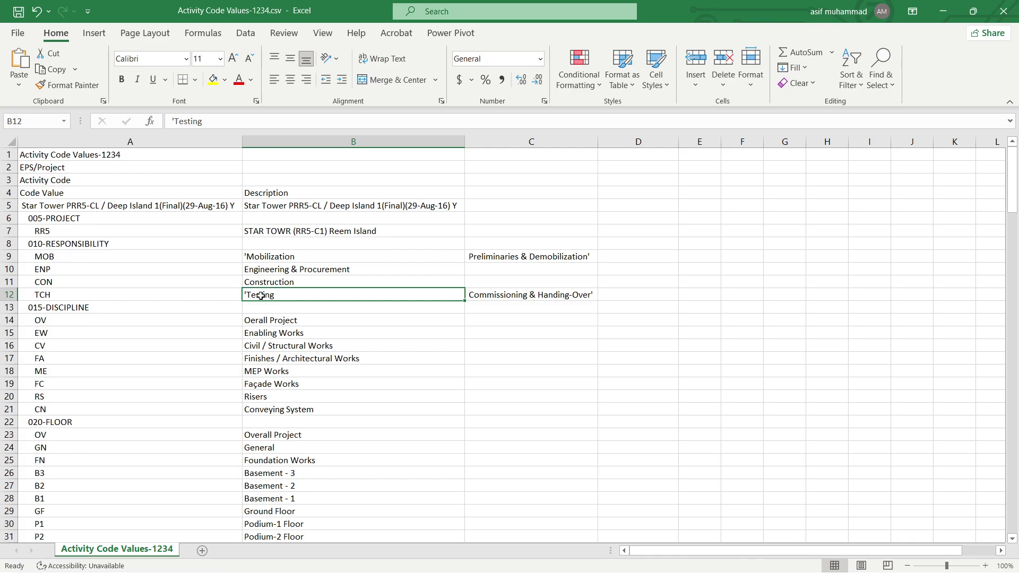
click(306, 256)
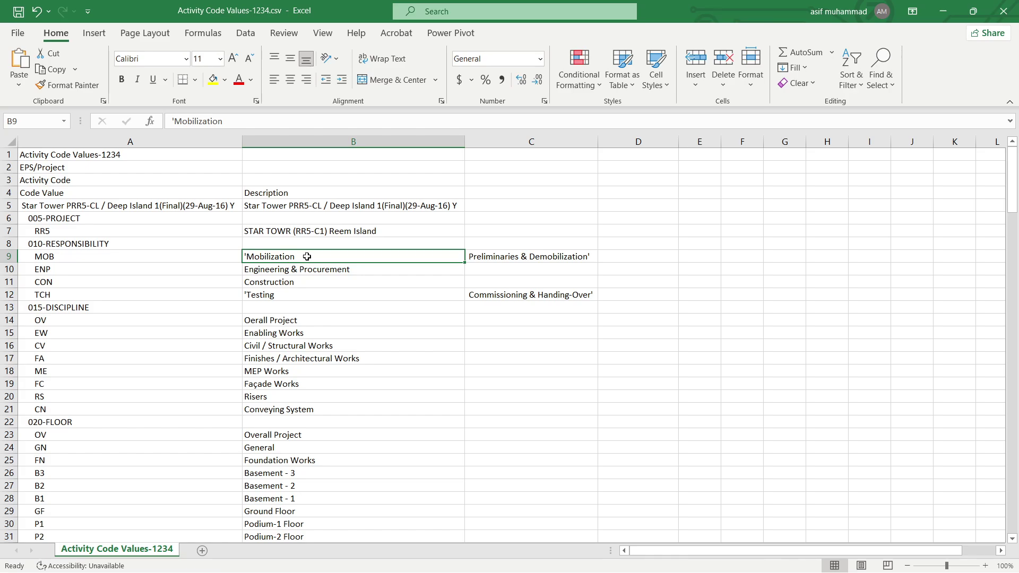
Step: Close Activity Code Values-1234.csv without saving, and close PowerBI_SourceData.xlsx with its changes saved
click(1002, 10)
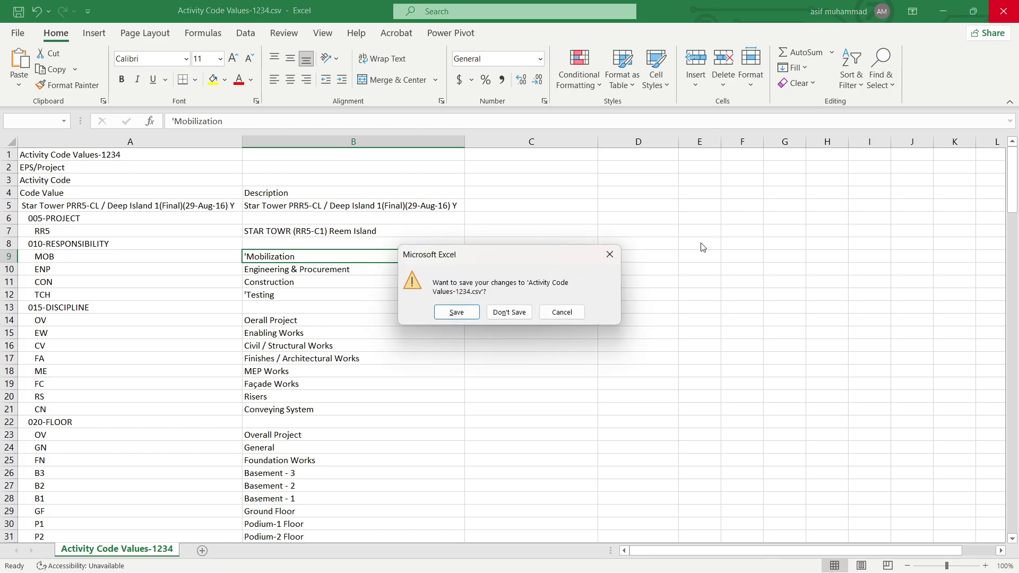
click(509, 312)
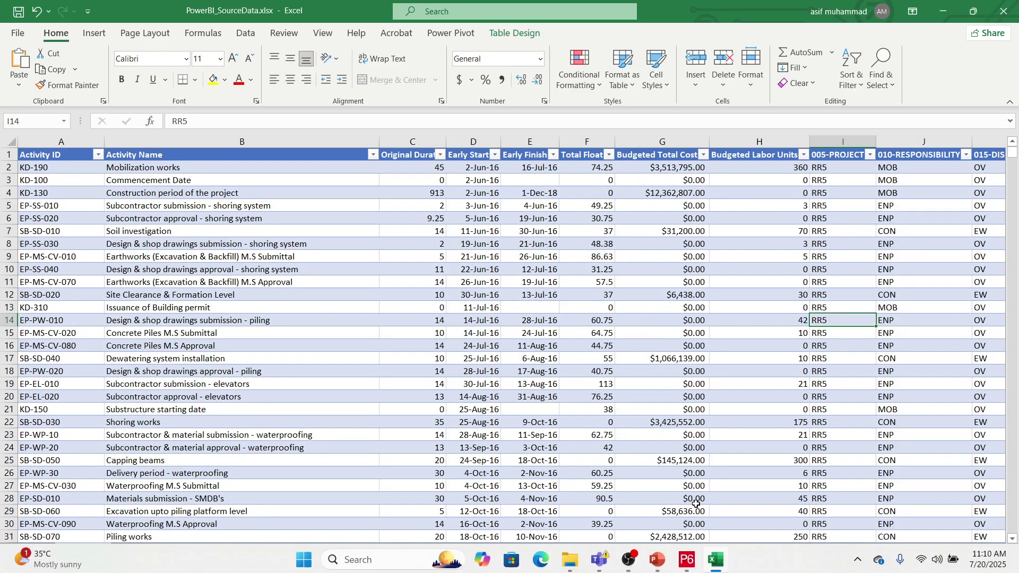
click(1003, 11)
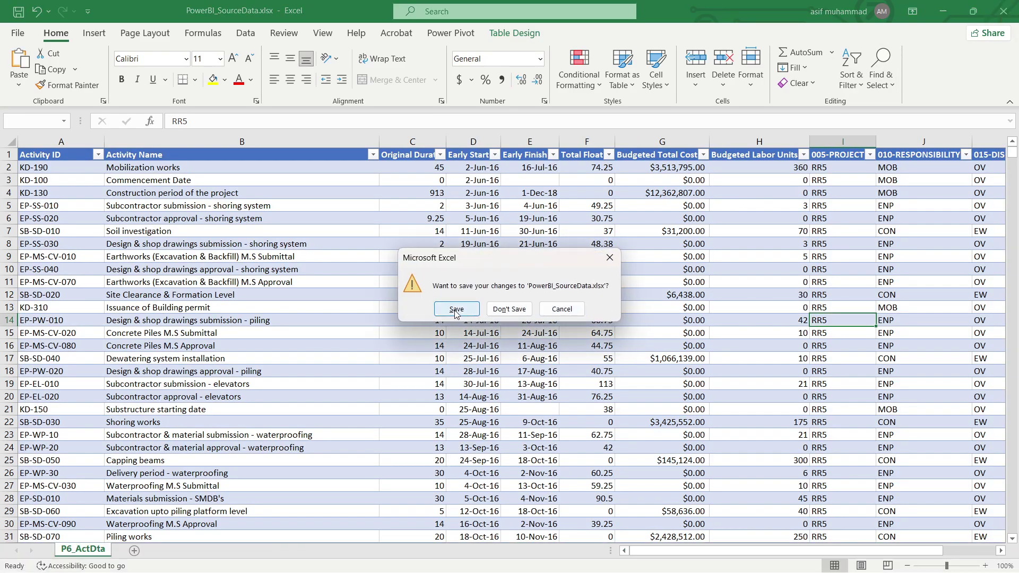
click(455, 312)
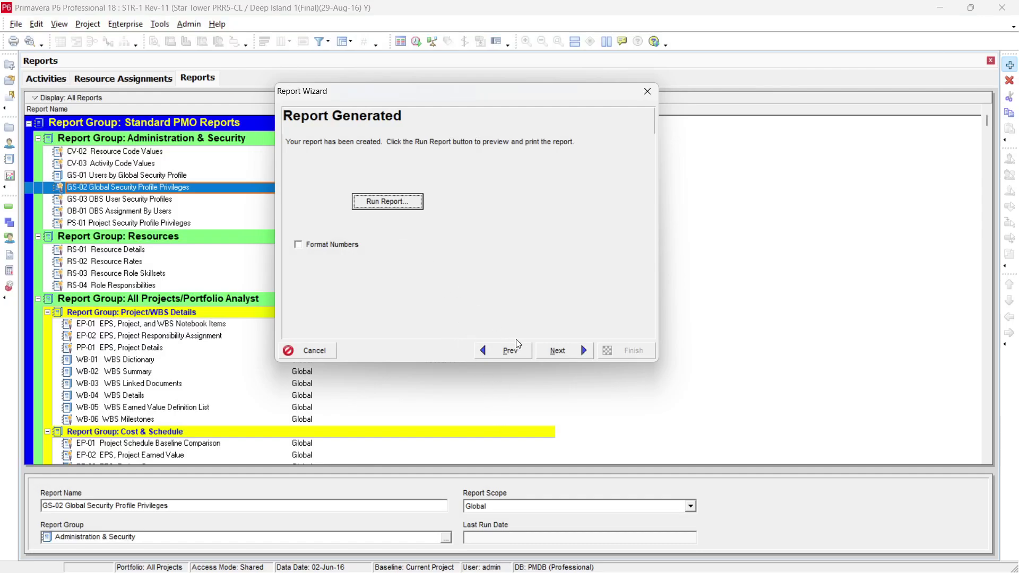
Step: Rerun the P6 report to a delimited text file with the double quote as text qualifier, overwriting the existing output file
click(404, 202)
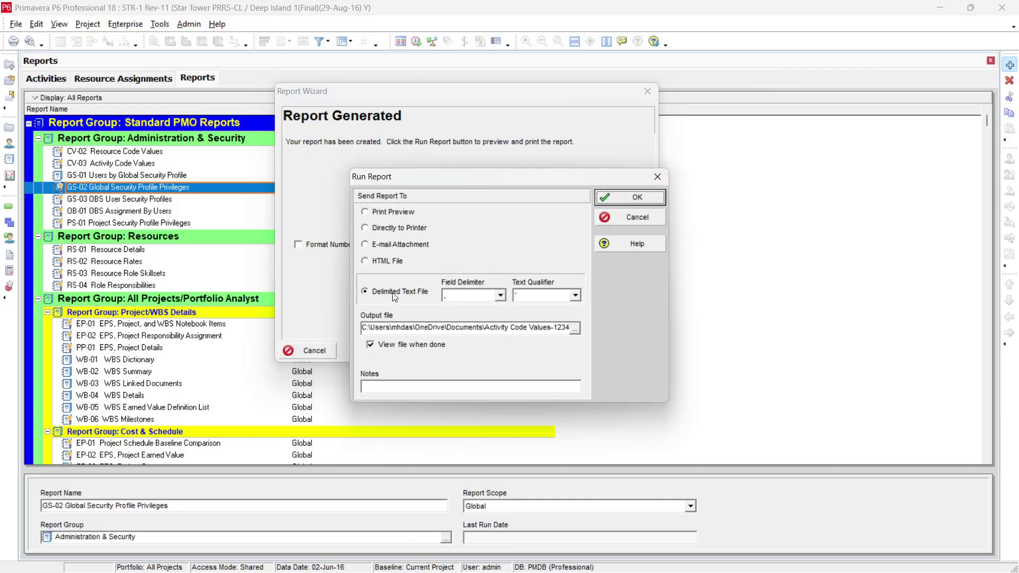
click(576, 296)
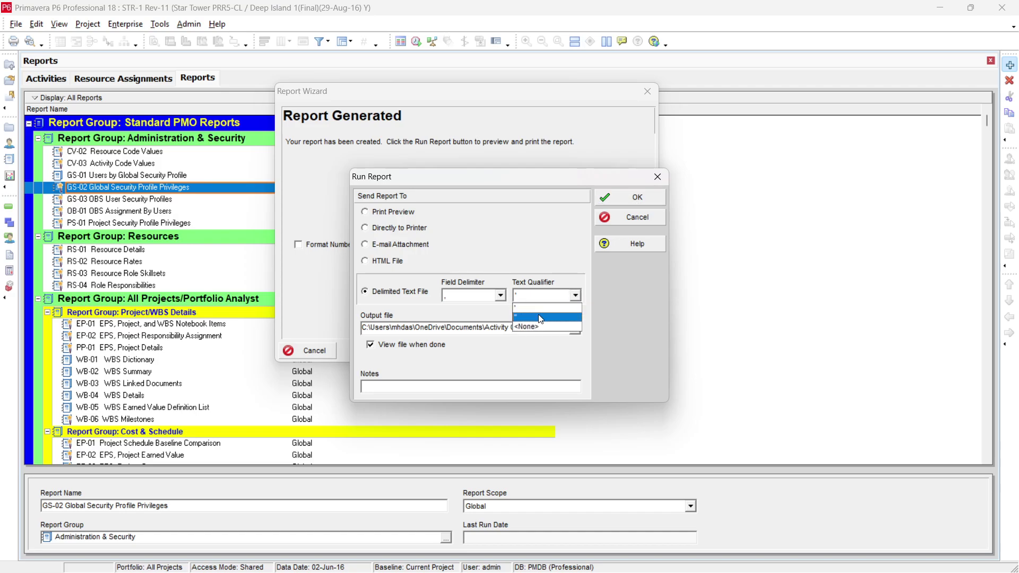
click(541, 319)
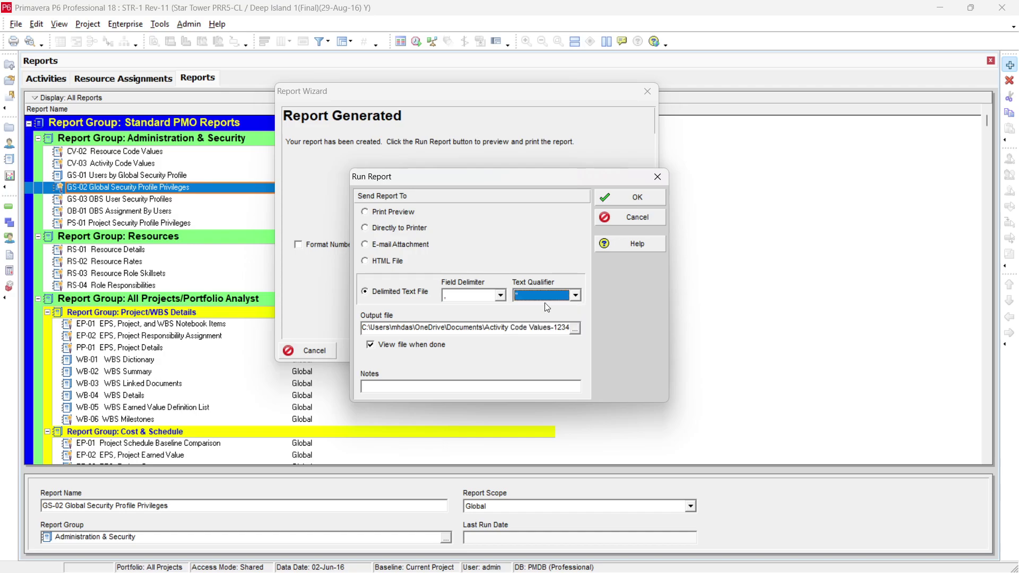
click(615, 199)
click(477, 320)
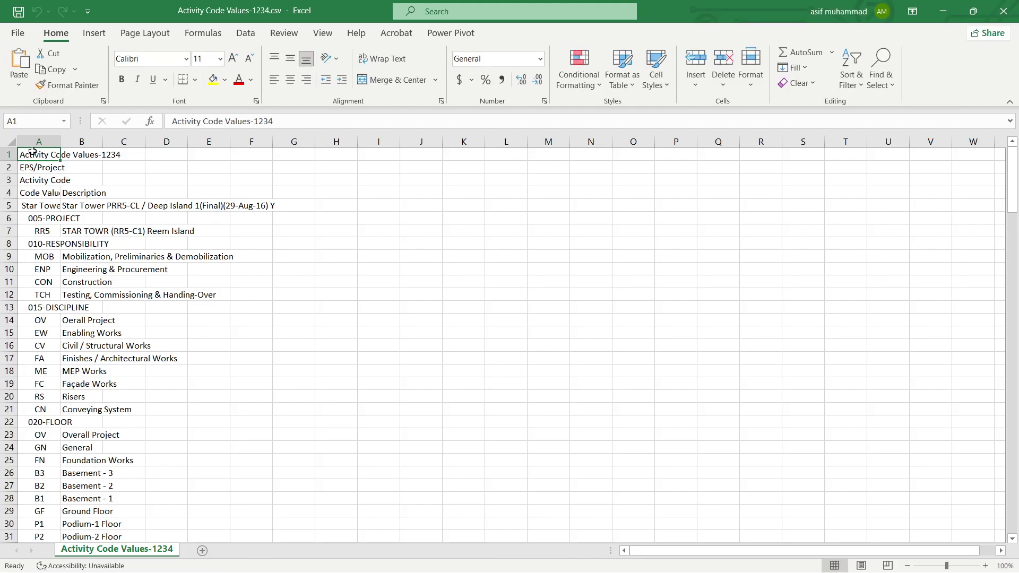
Step: Autofit all columns of the newly exported activity code values sheet
click(12, 141)
double_click(63, 142)
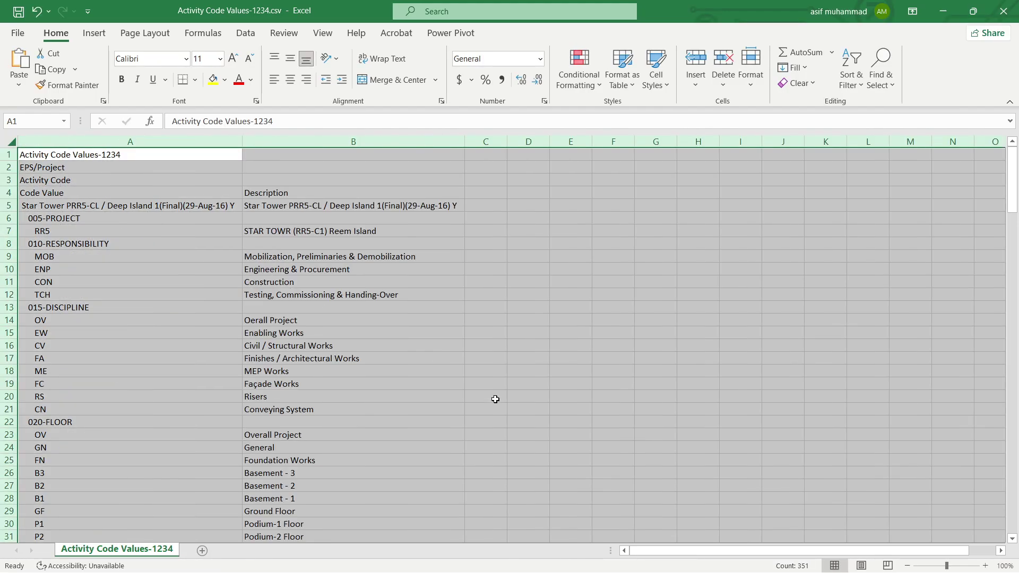
click(494, 398)
Step: Review the MOB and TCH descriptions and the code groups from 005-PROJECT through 030-ITEMS down to the last row
click(54, 254)
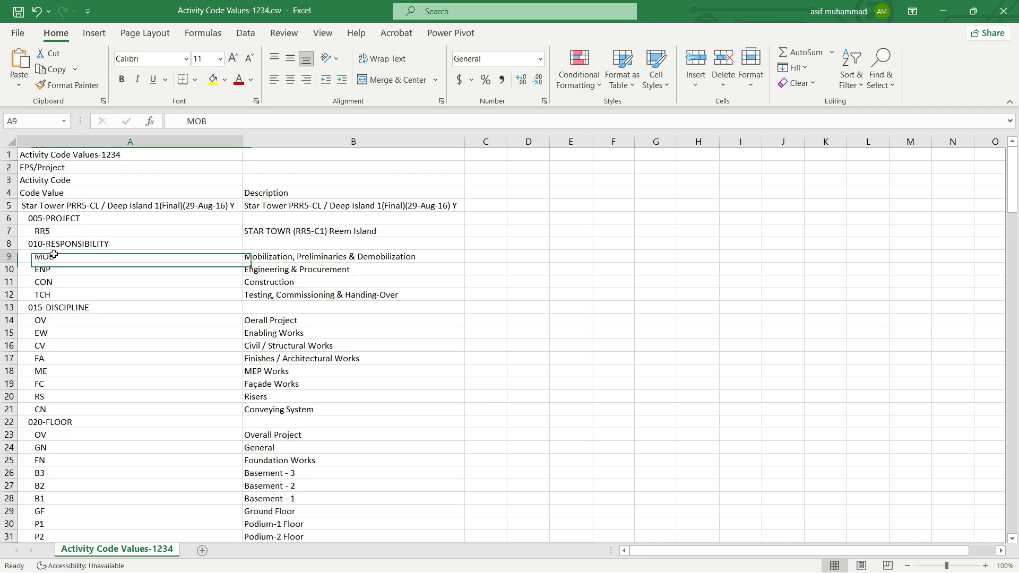
click(283, 256)
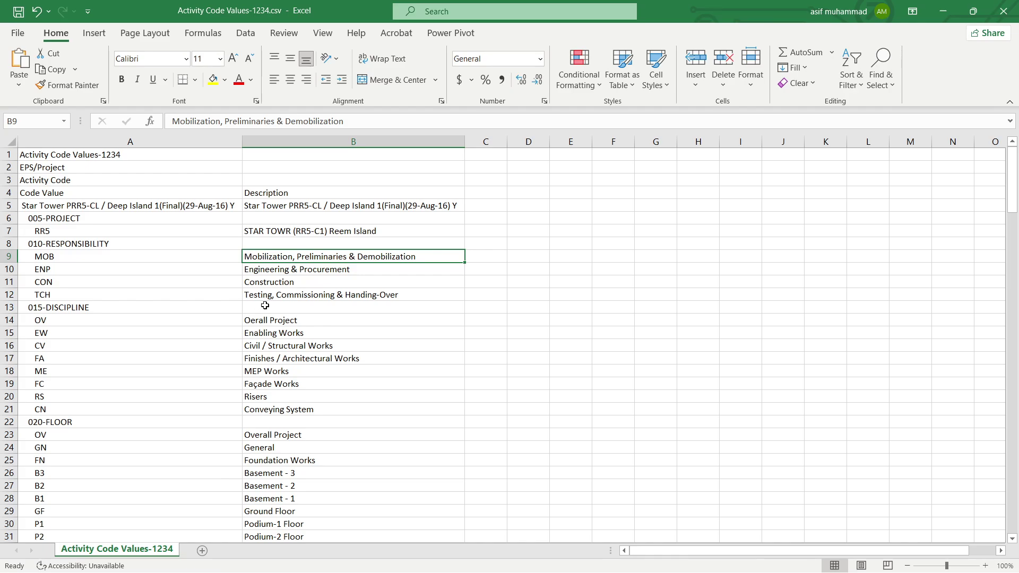
click(352, 296)
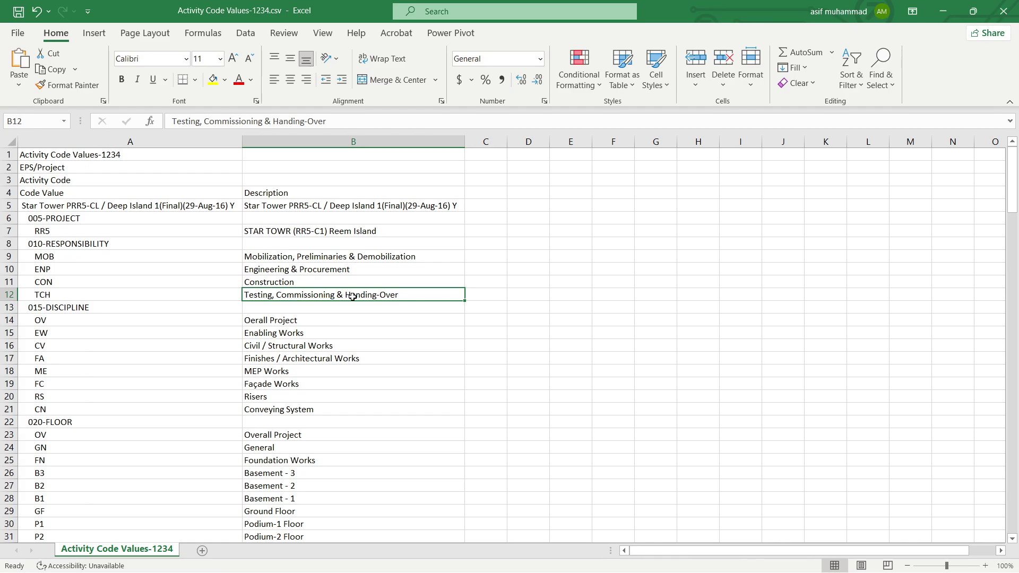
click(86, 220)
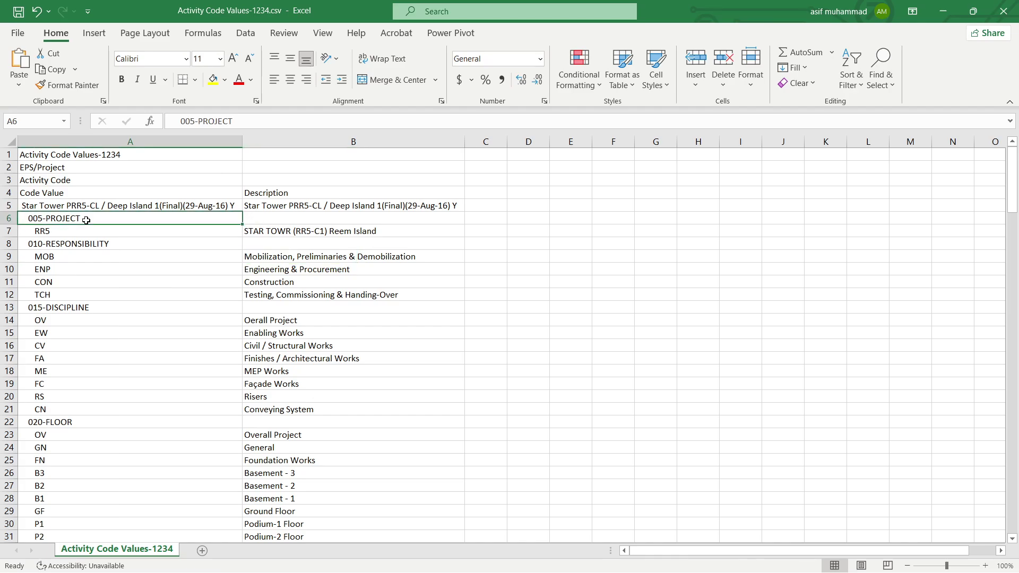
click(69, 310)
click(49, 423)
click(53, 435)
scroll(53, 441, down, 6)
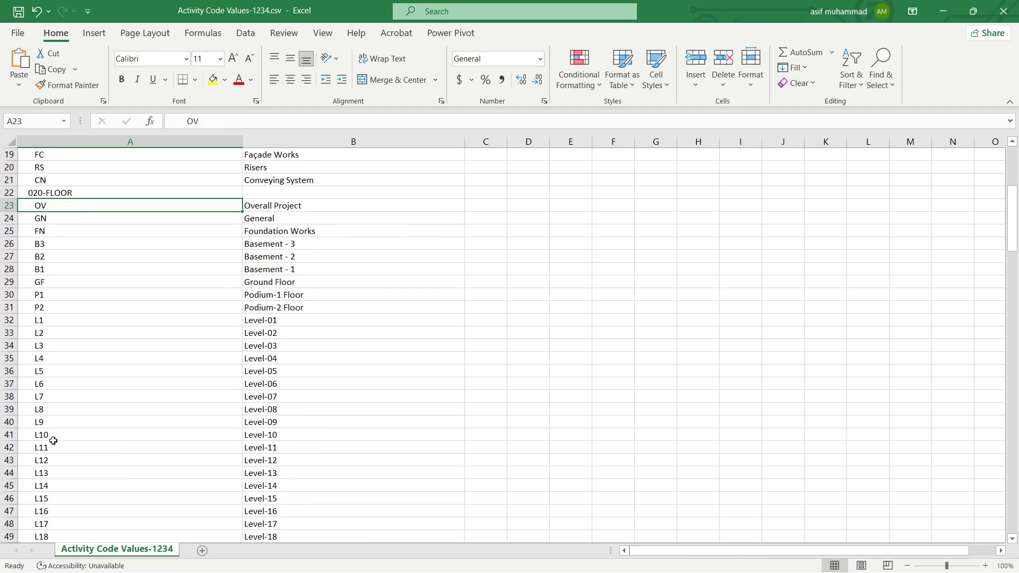
scroll(53, 440, down, 17)
click(70, 168)
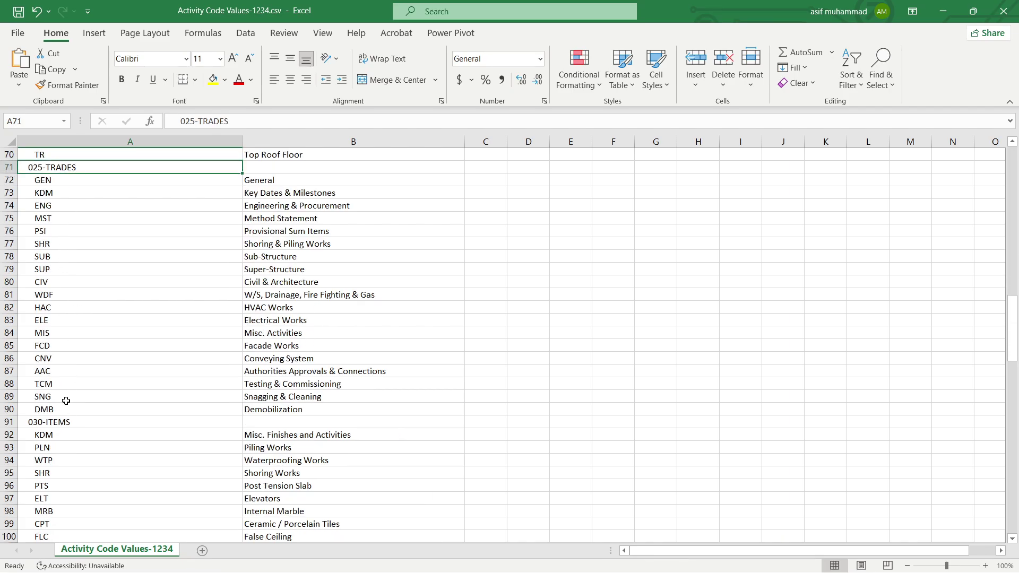
click(61, 422)
scroll(71, 420, down, 20)
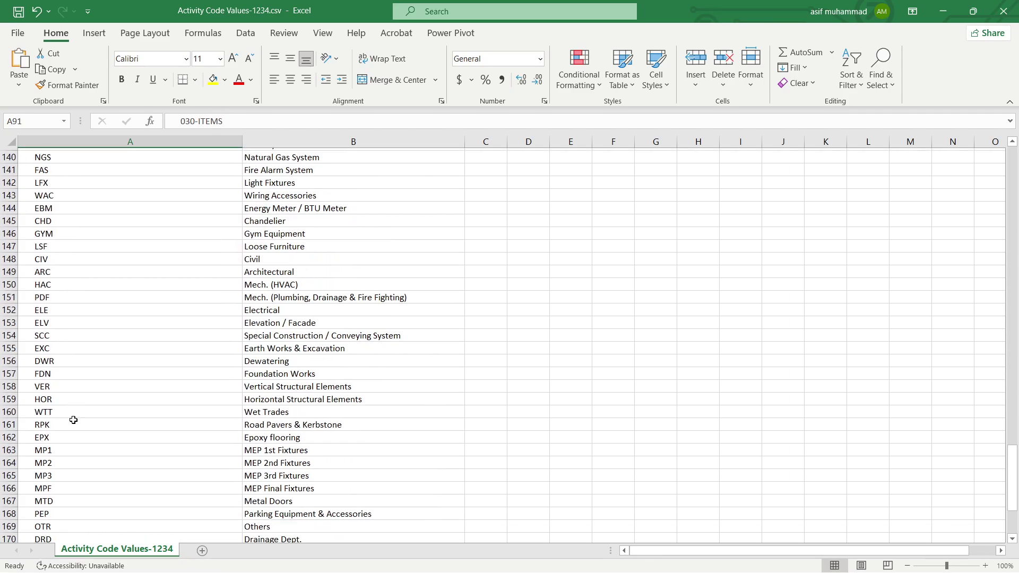
scroll(73, 420, down, 8)
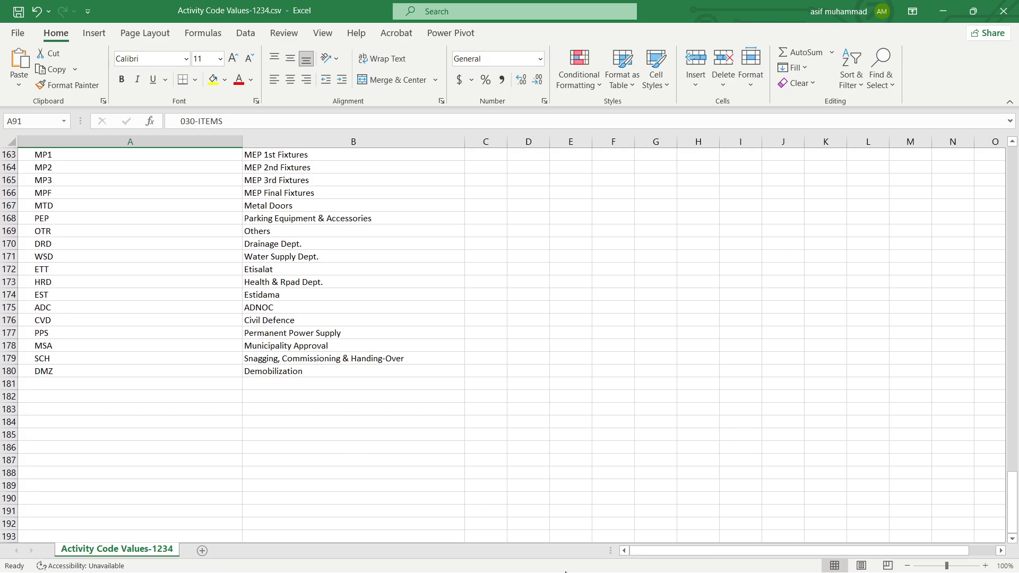
Step: Open PowerBI_SourceData.xlsx from the 107-Power BI report Database folder
mouse_move(565, 572)
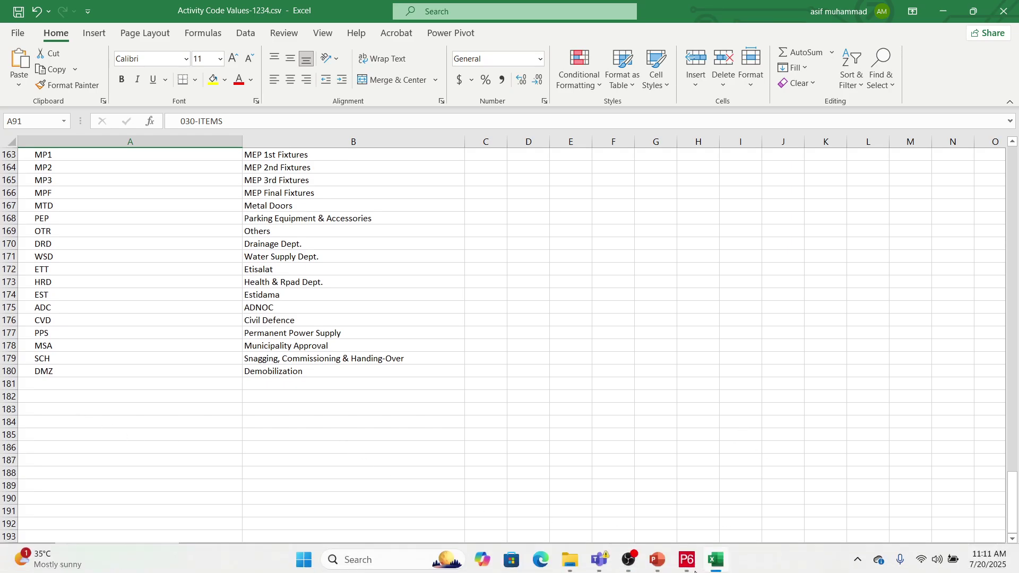
click(568, 563)
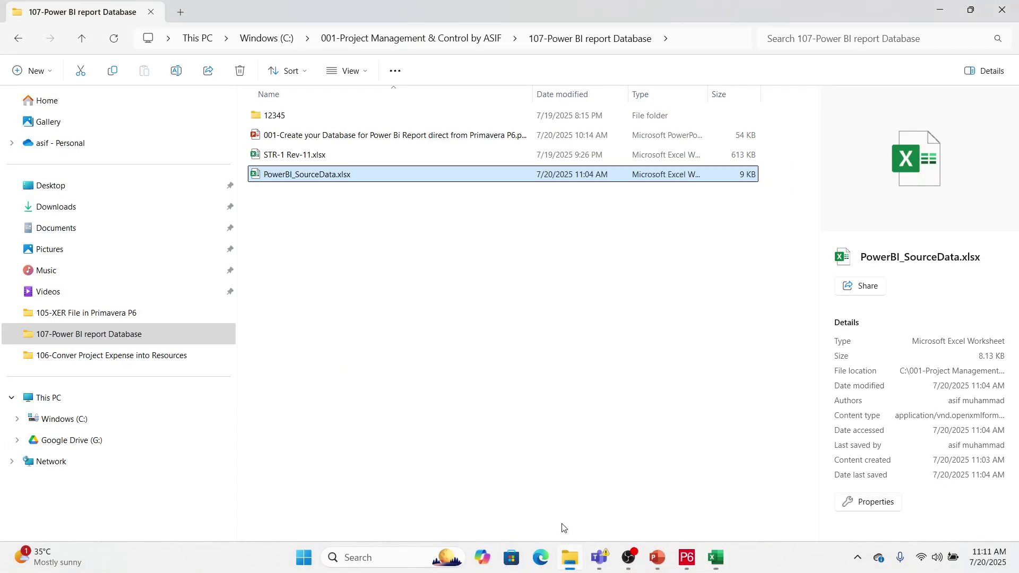
double_click(271, 175)
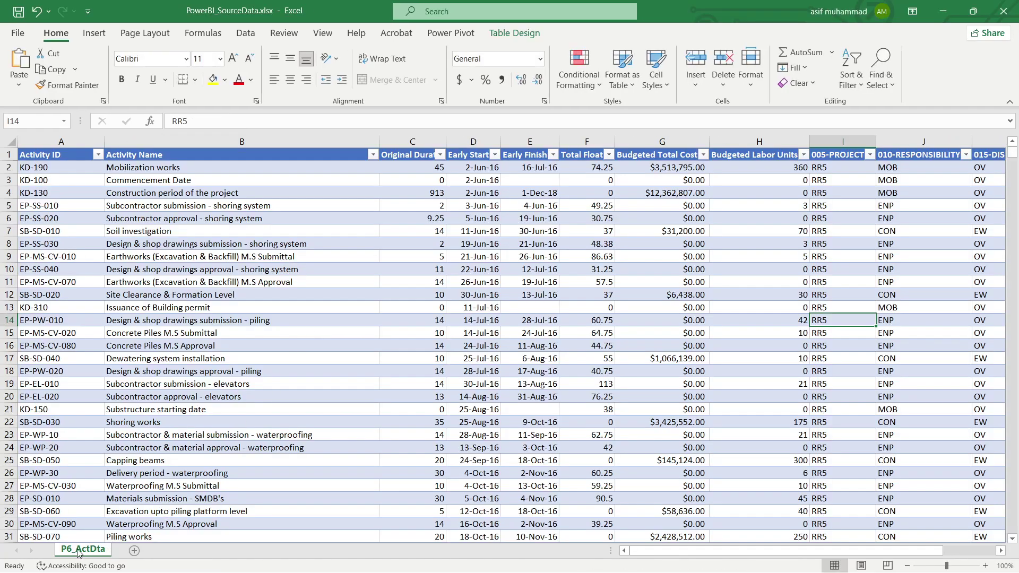
Step: Add a new worksheet to PowerBI_SourceData.xlsx and name it Act_Codes
click(134, 551)
double_click(133, 550)
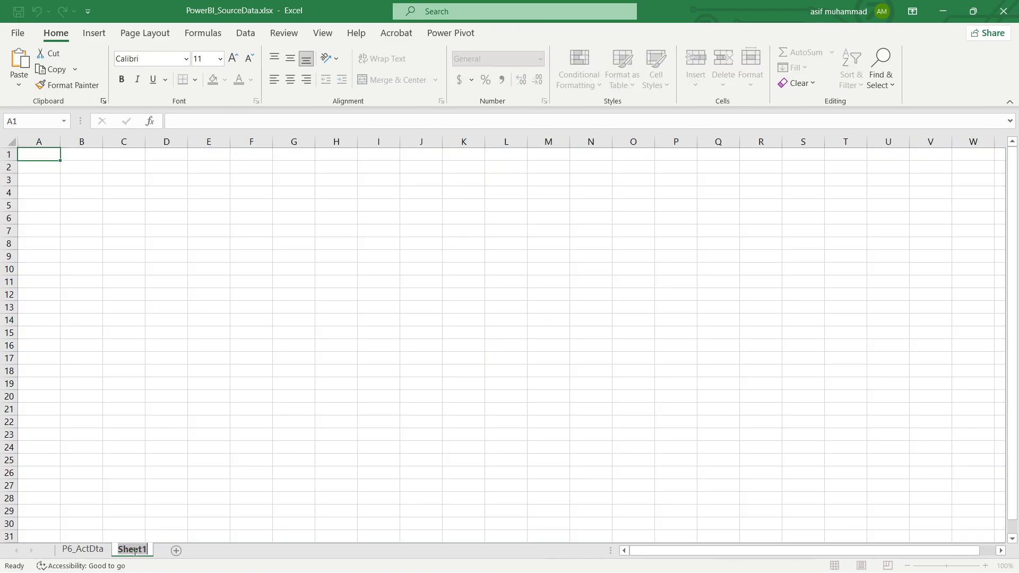
text(Act_Codes)
key(Return)
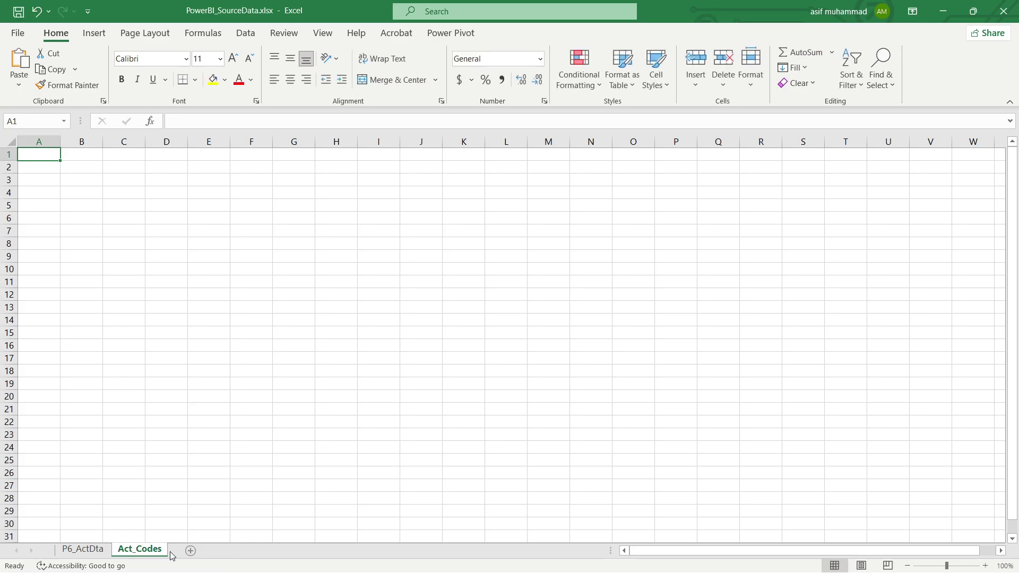
Step: Copy everything from the Code Value and Description header row down in Activity Code Values-1234.csv into the Act_Codes sheet at cell A3
mouse_move(710, 562)
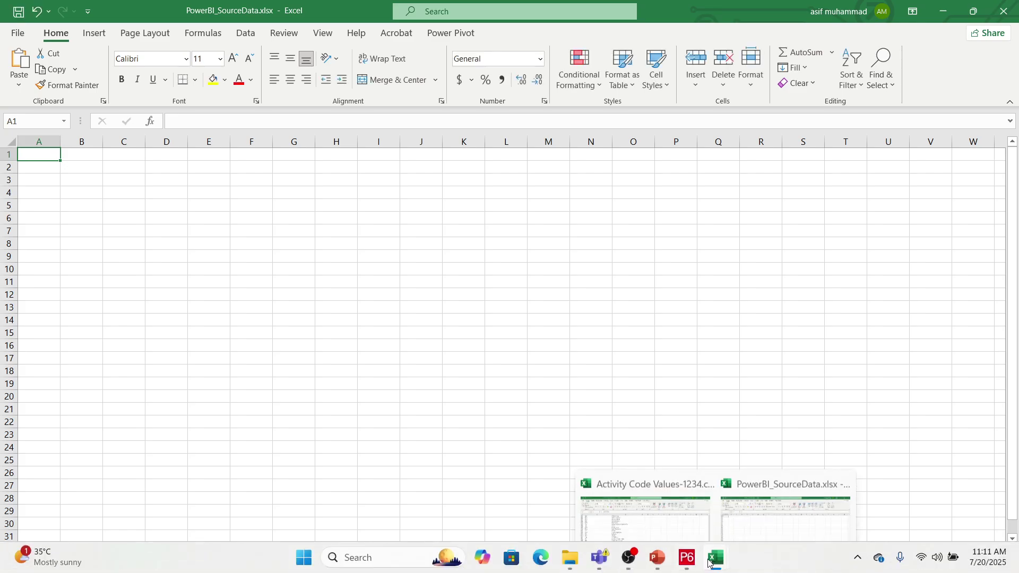
click(652, 519)
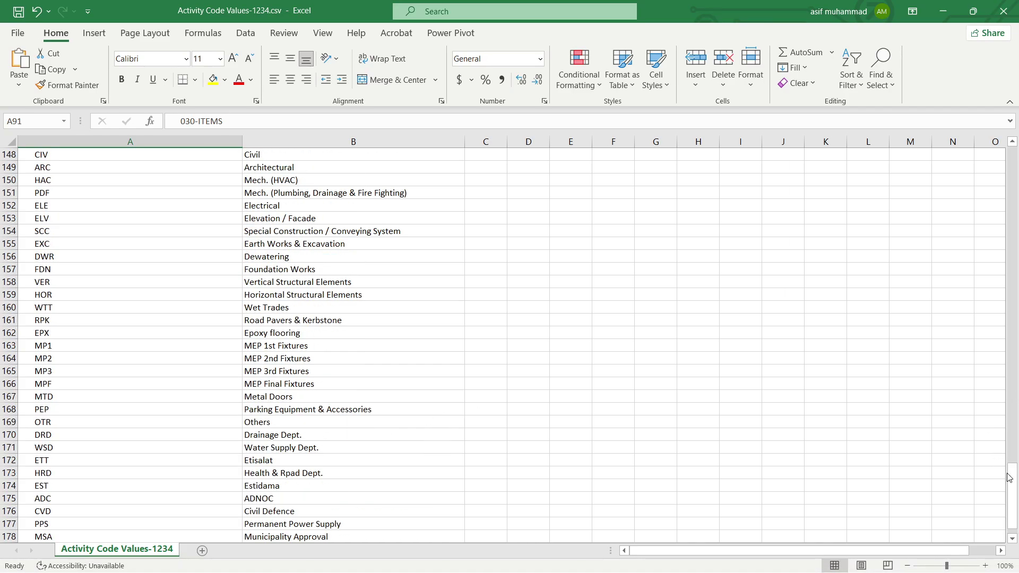
drag(1008, 477, 1008, 160)
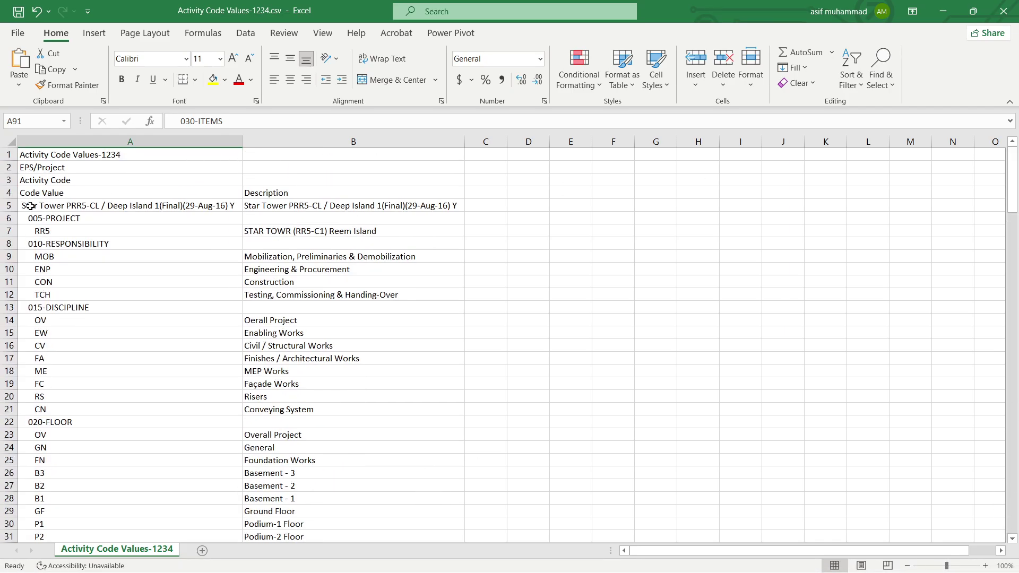
drag(32, 188, 355, 225)
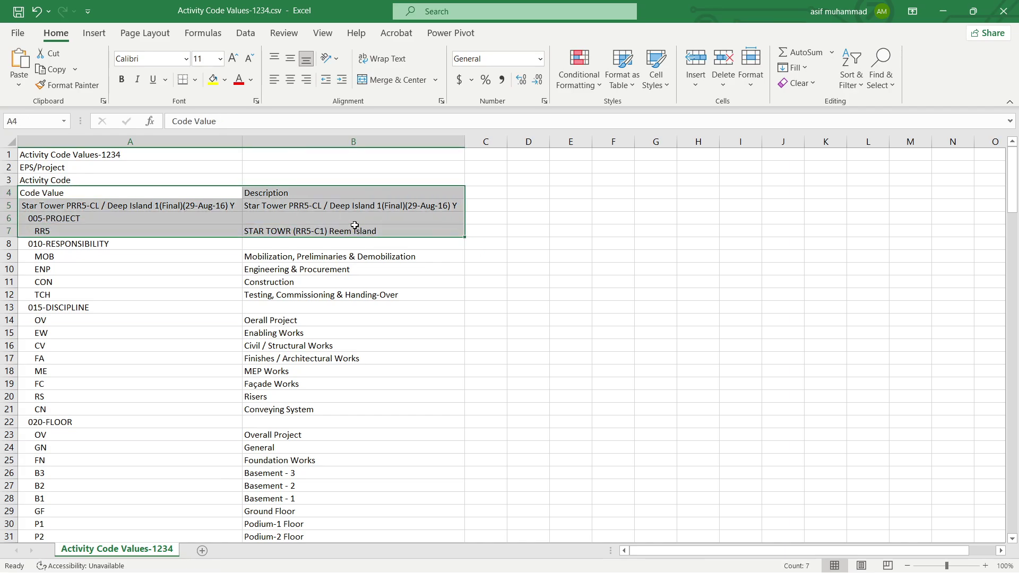
key(ctrl+shift+Down)
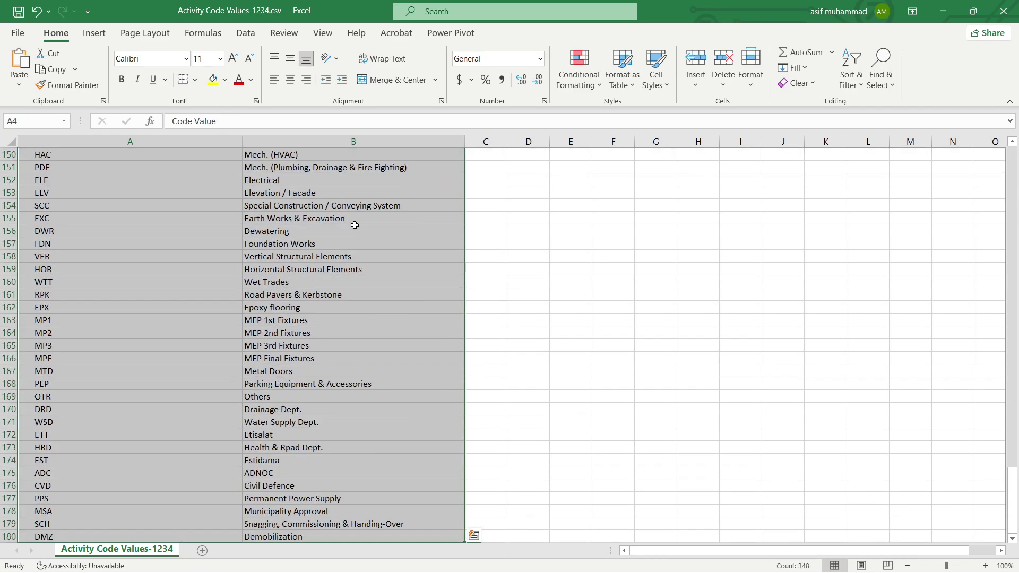
key(ctrl+c)
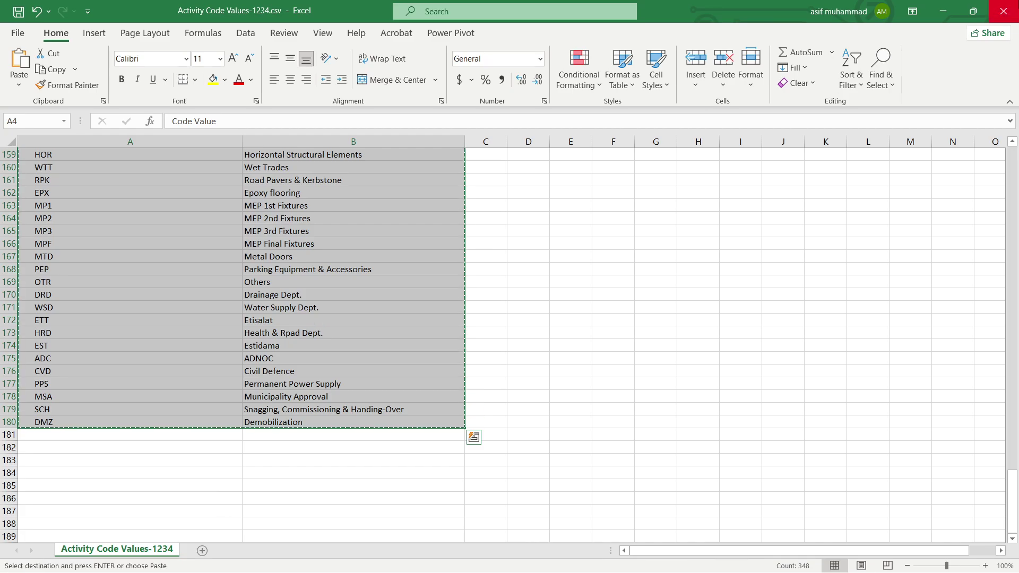
click(942, 11)
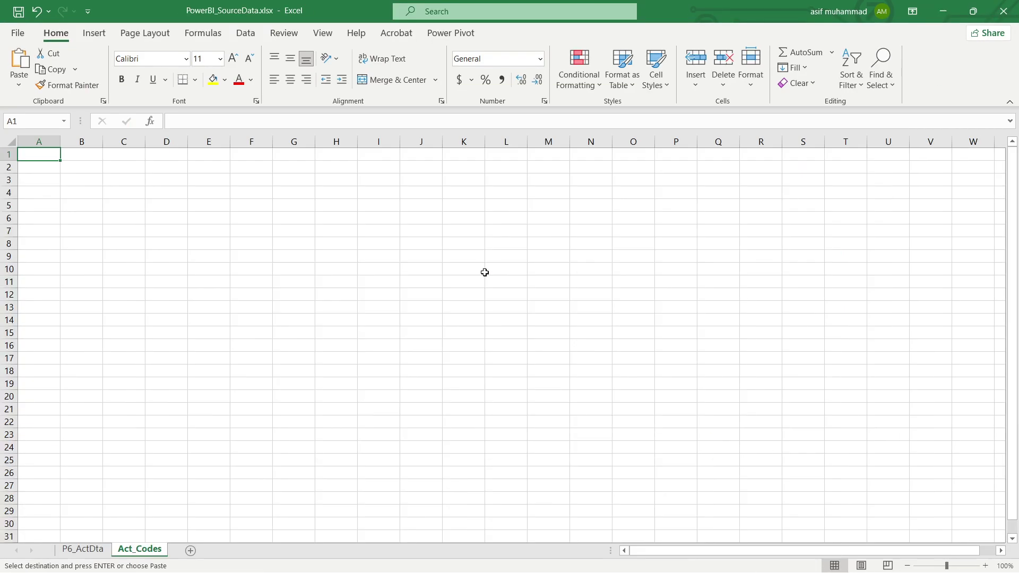
click(50, 183)
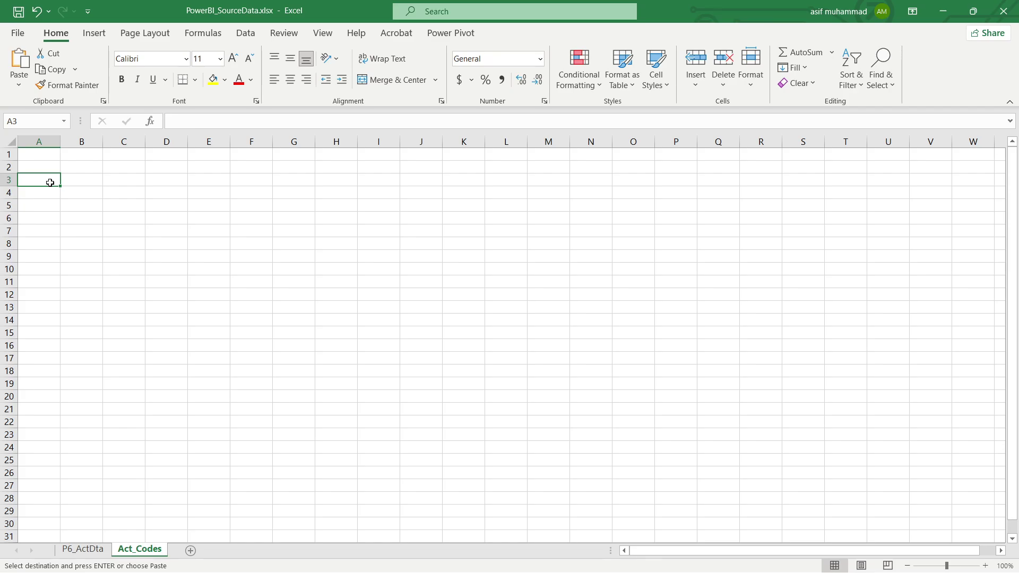
key(ctrl+v)
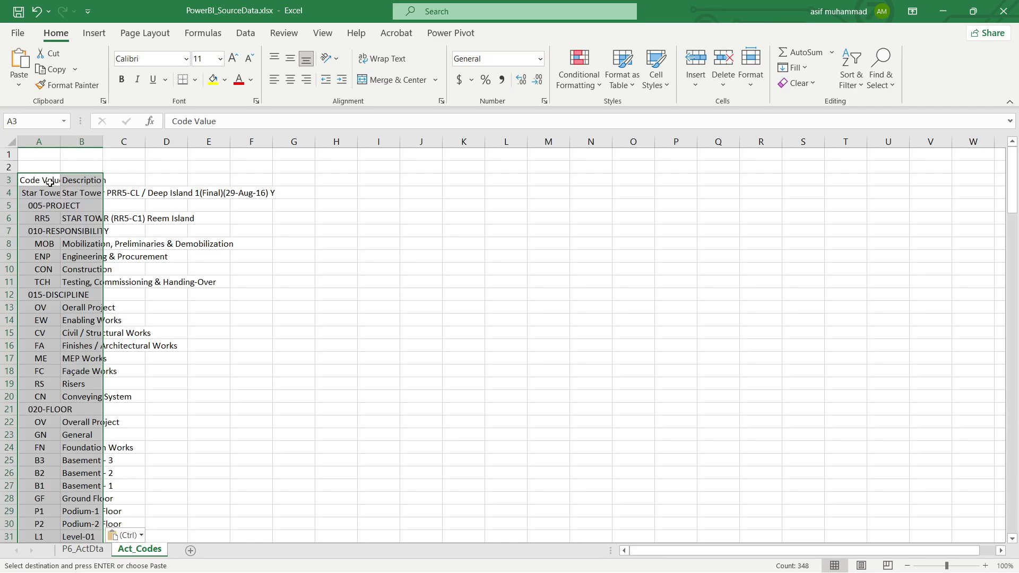
Step: Autofit the widths of columns A and B in the Act_Codes sheet to their contents
double_click(62, 139)
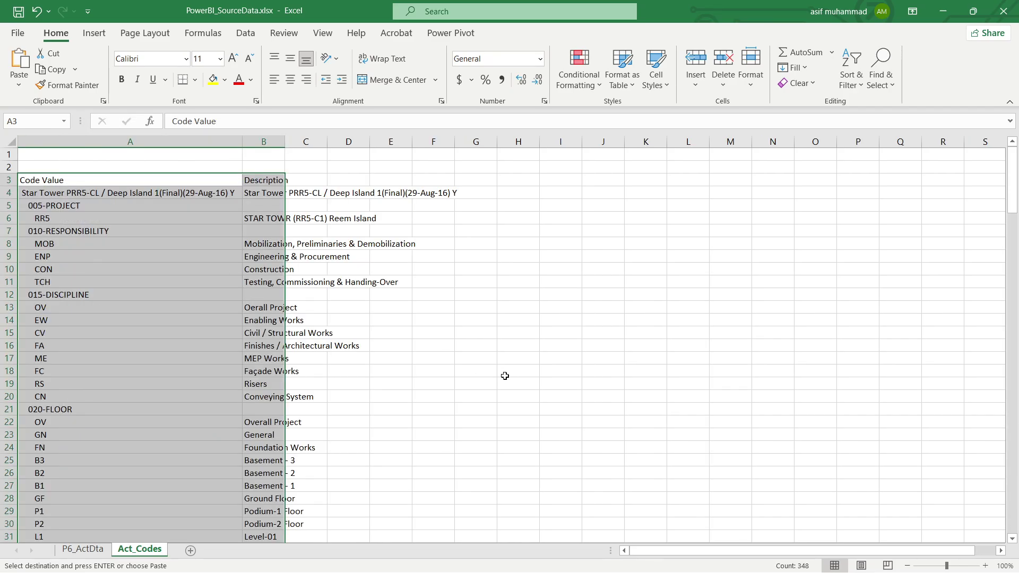
double_click(284, 141)
click(532, 395)
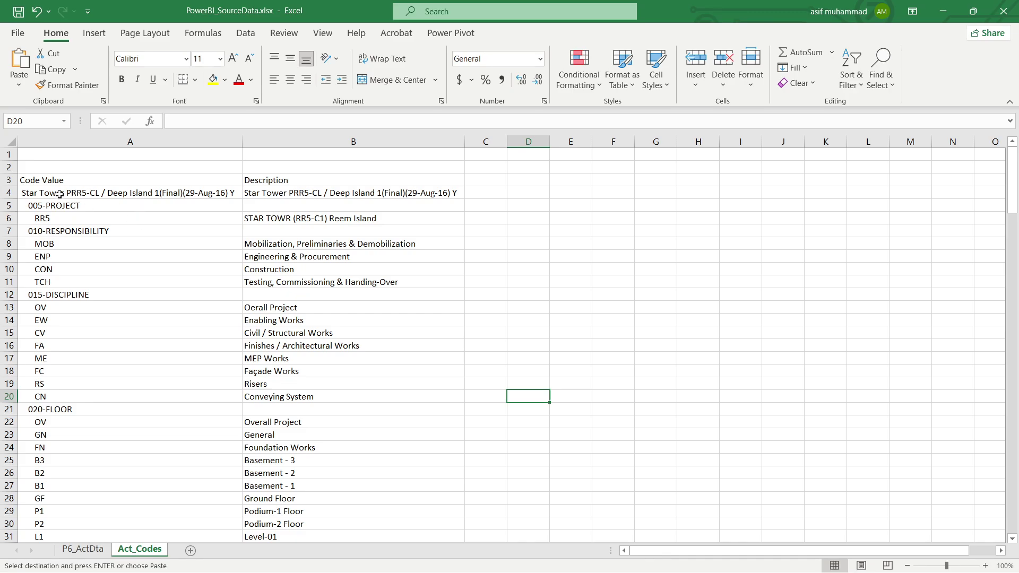
click(29, 192)
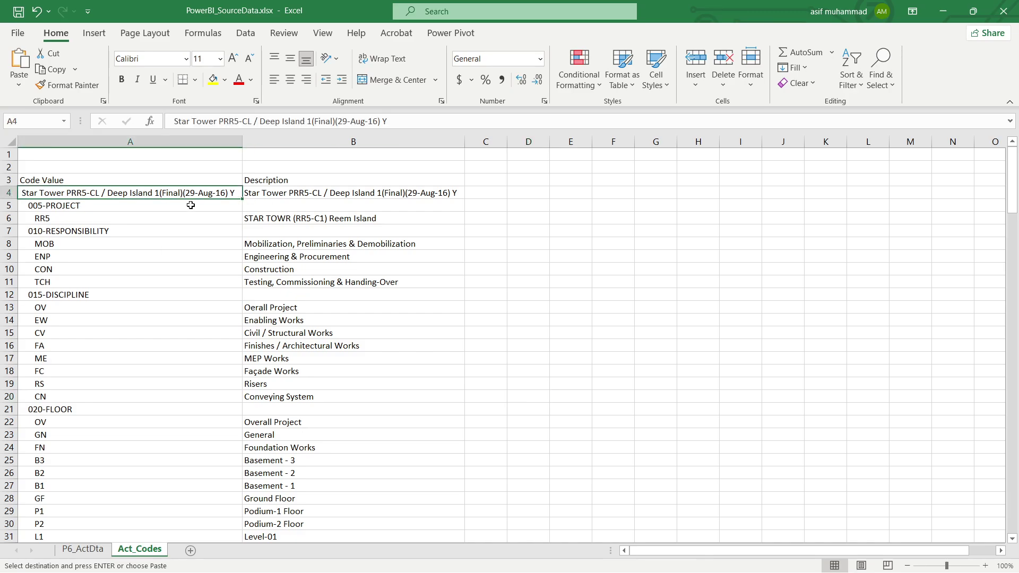
click(279, 208)
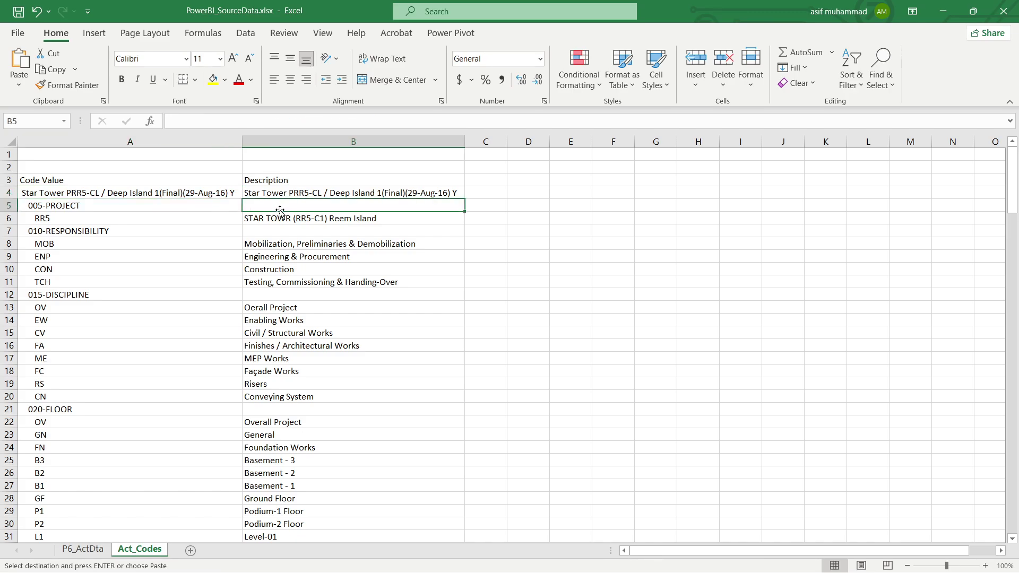
click(83, 550)
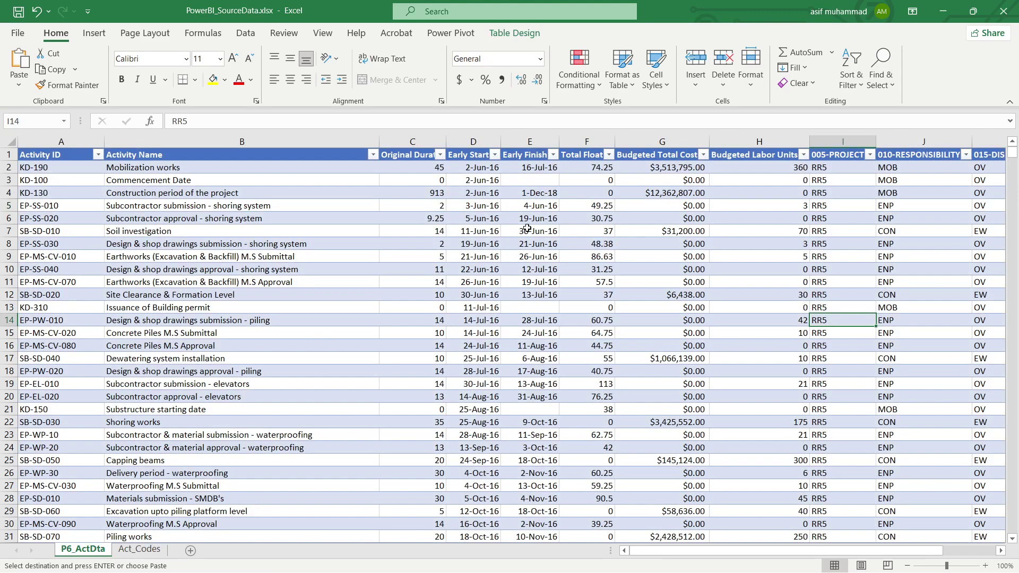
click(838, 154)
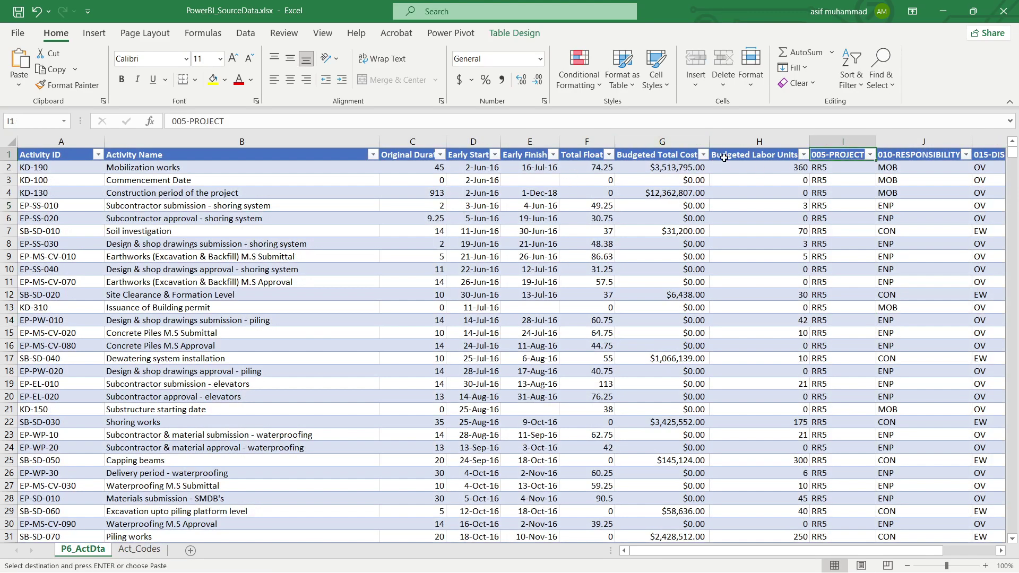
drag(171, 121, 261, 117)
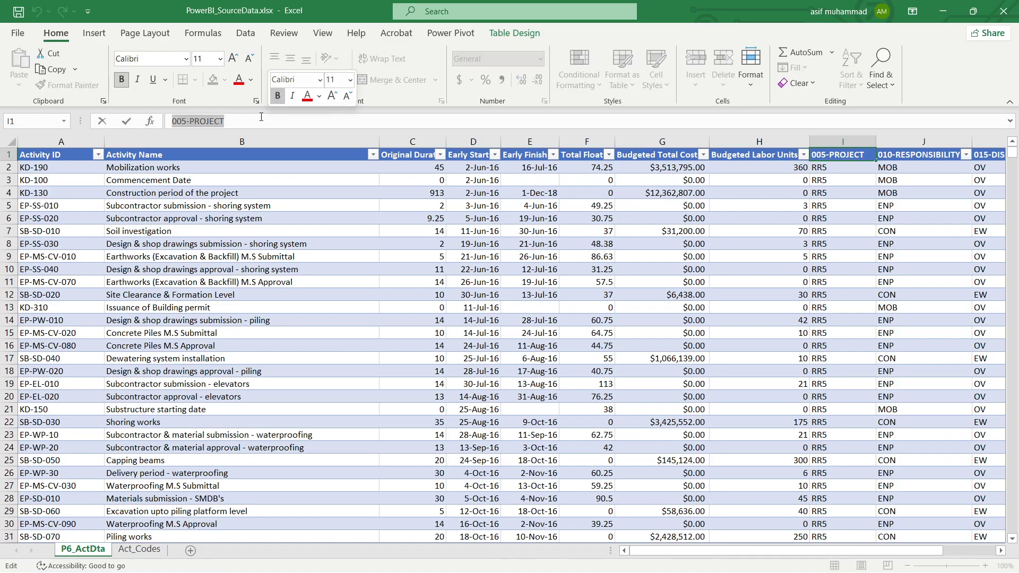
click(139, 549)
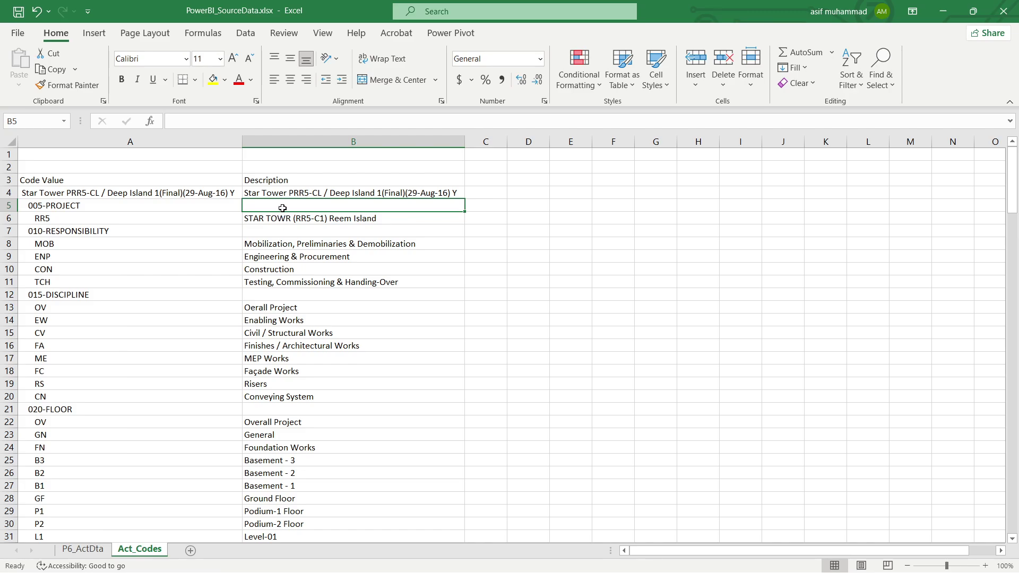
text(V)
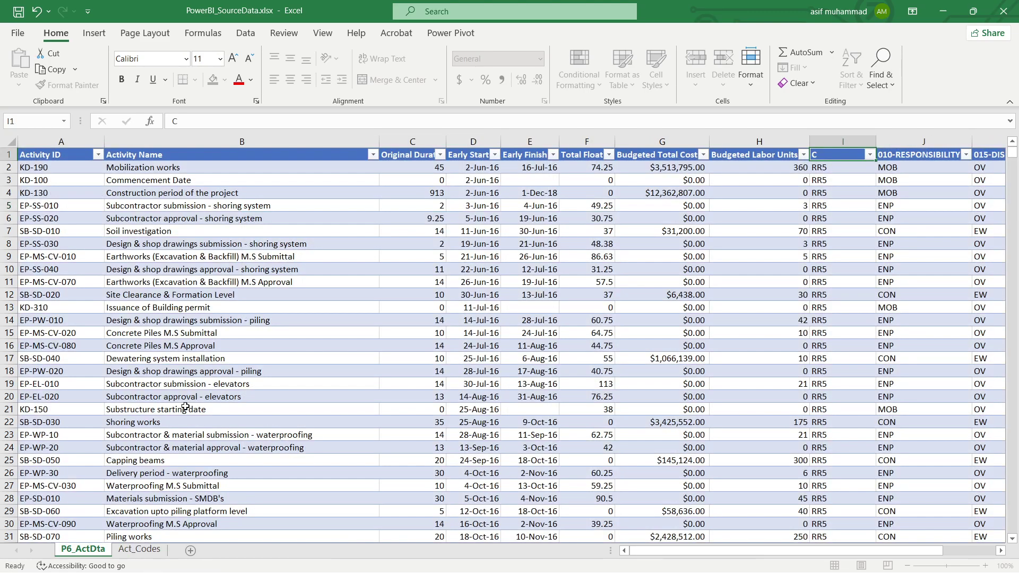
click(100, 552)
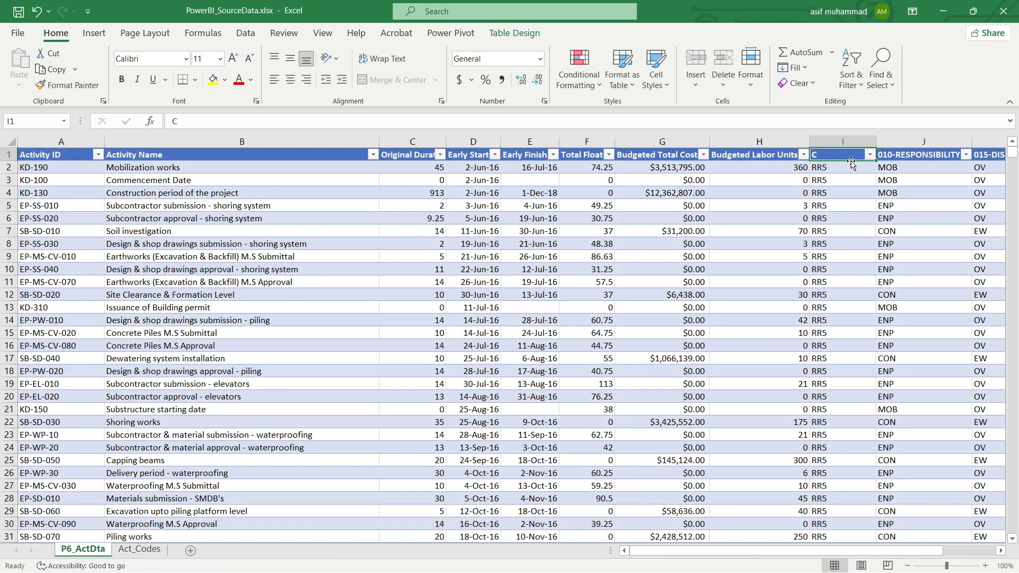
click(841, 193)
key(ctrl+z)
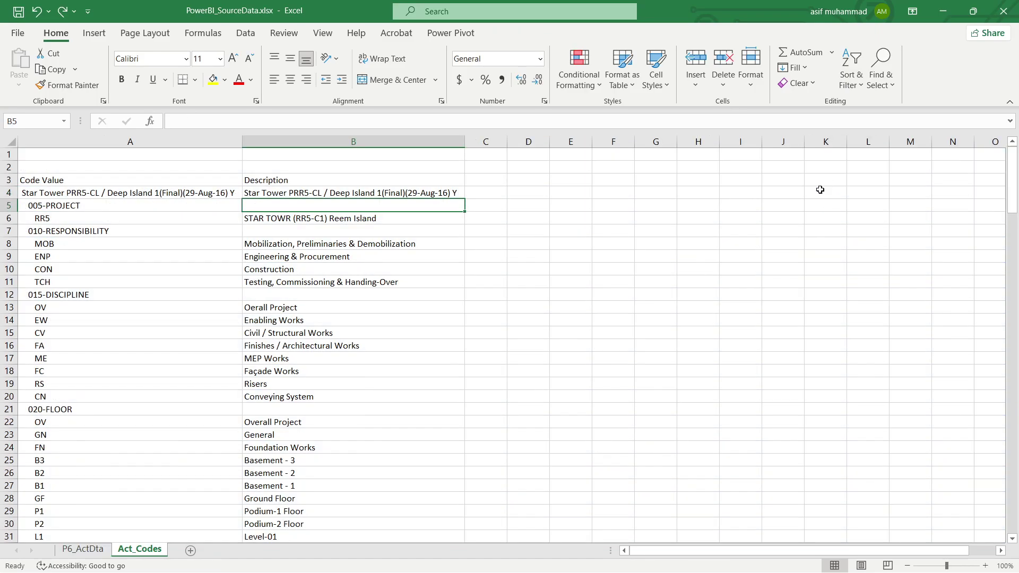
key(ctrl+z)
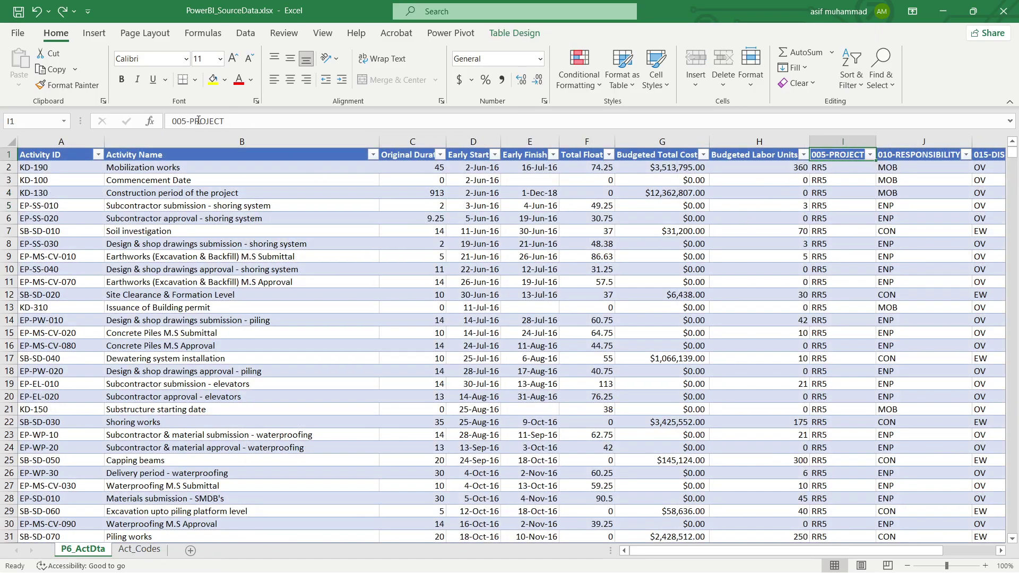
double_click(198, 121)
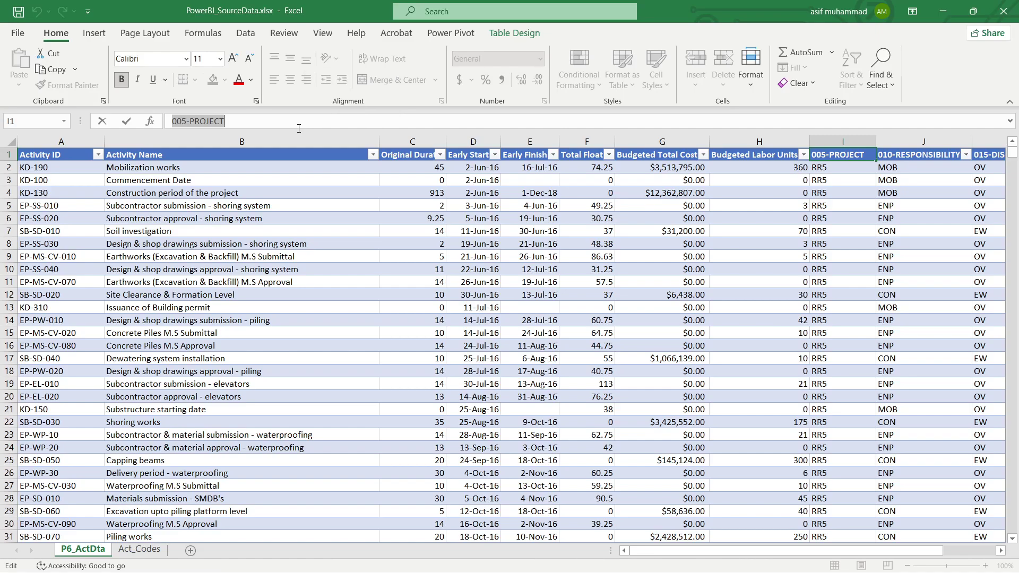
key(Escape)
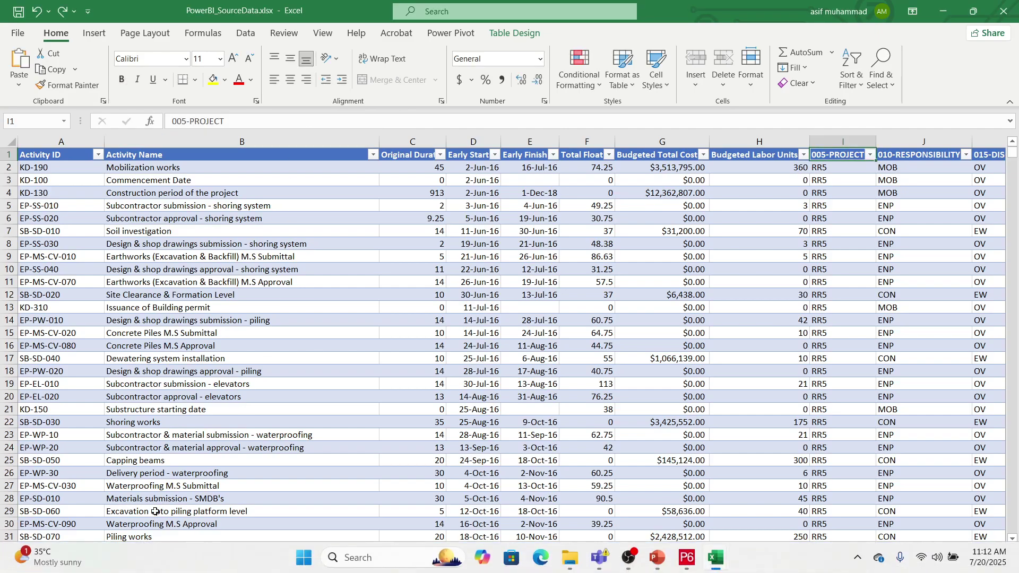
click(208, 451)
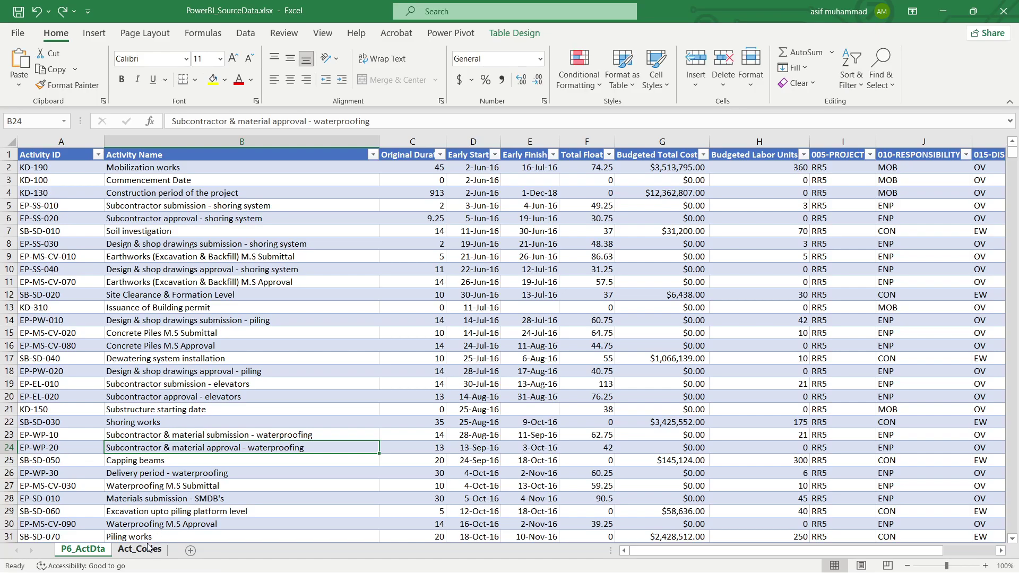
click(140, 549)
double_click(304, 207)
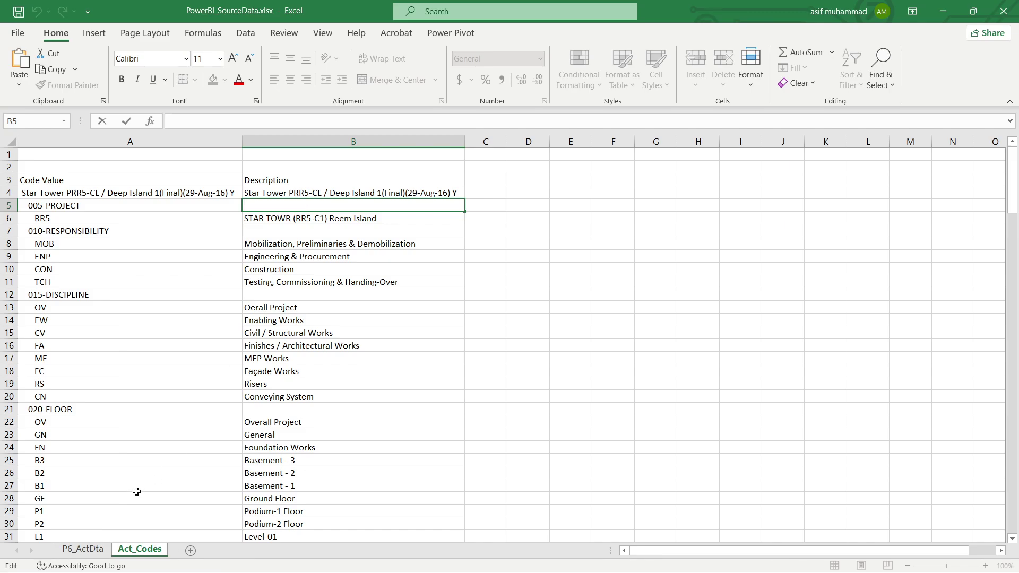
click(83, 549)
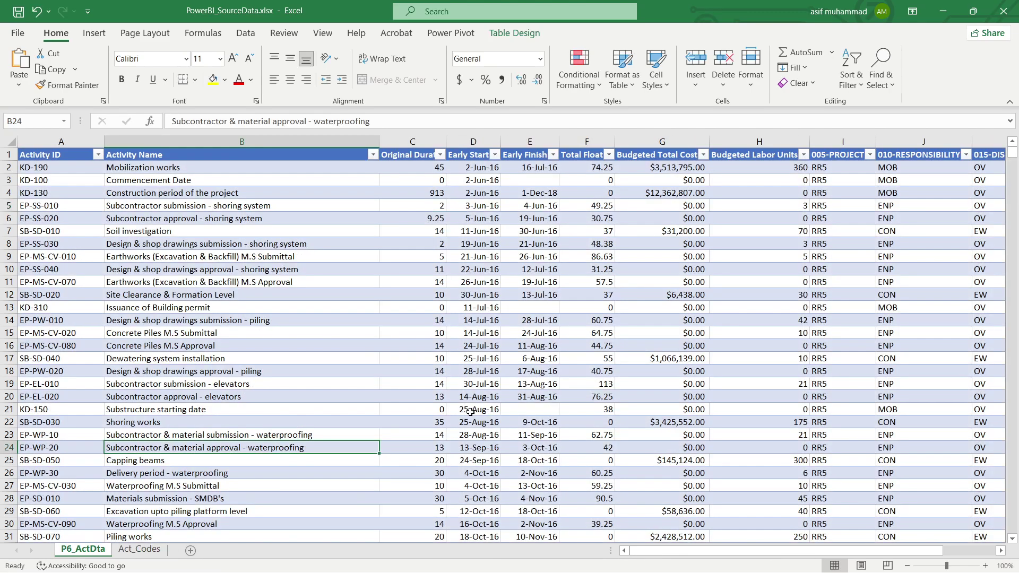
Step: Copy the 005-PROJECT header text from cell I1 of P6_ActDta into cell B5 of Act_Codes
click(847, 156)
drag(173, 121, 269, 118)
key(ctrl+c)
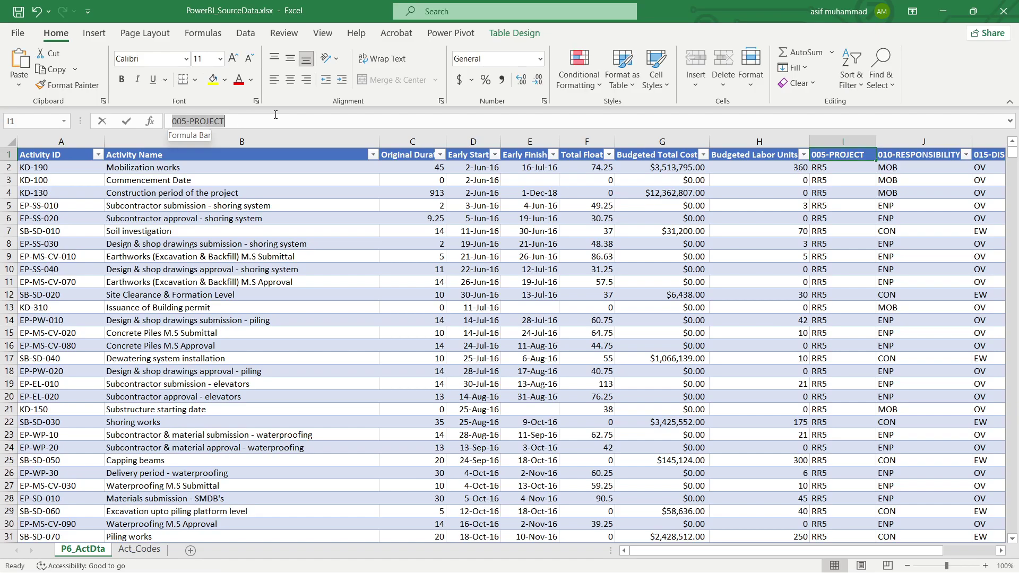
key(Escape)
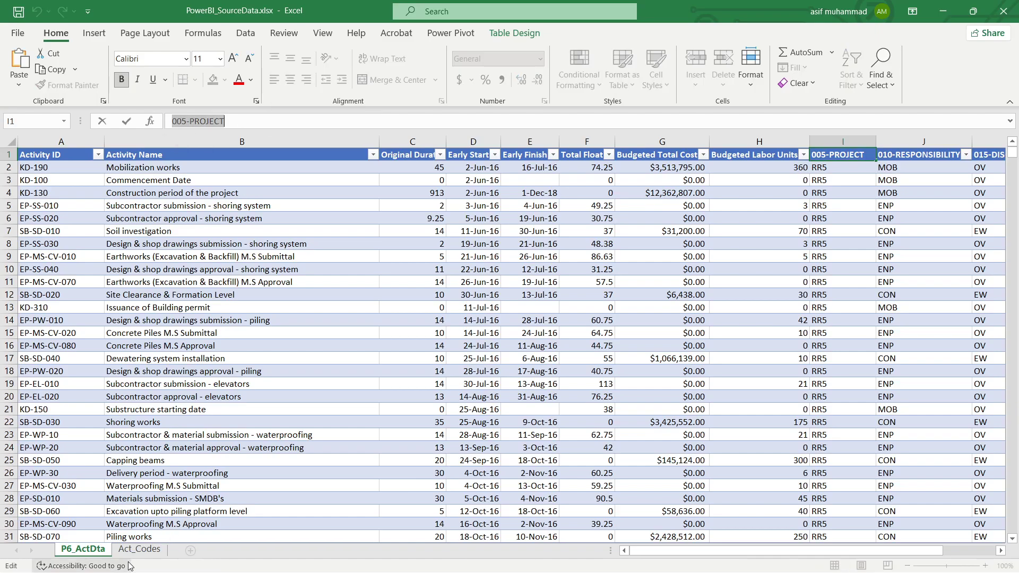
click(139, 549)
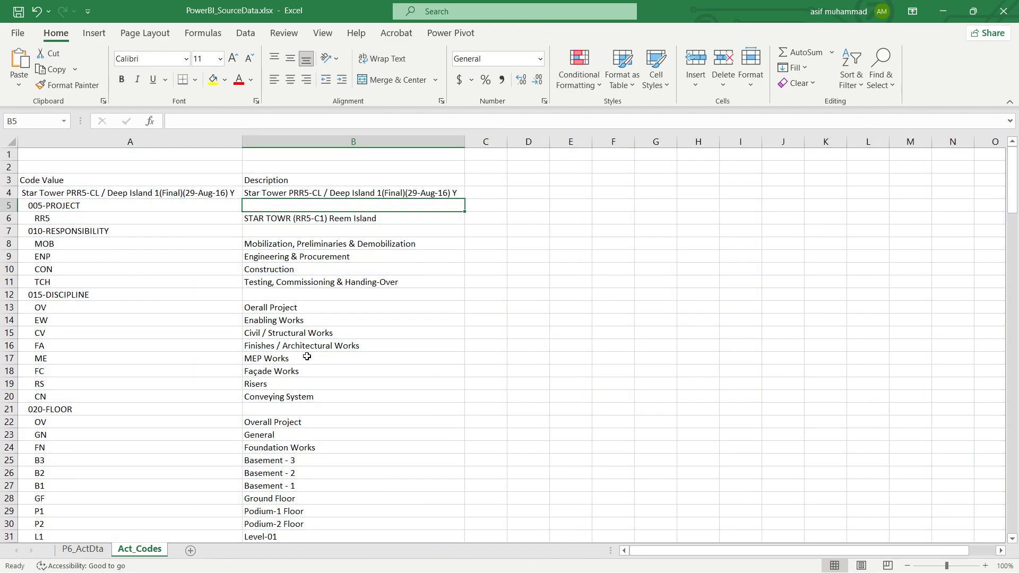
double_click(288, 202)
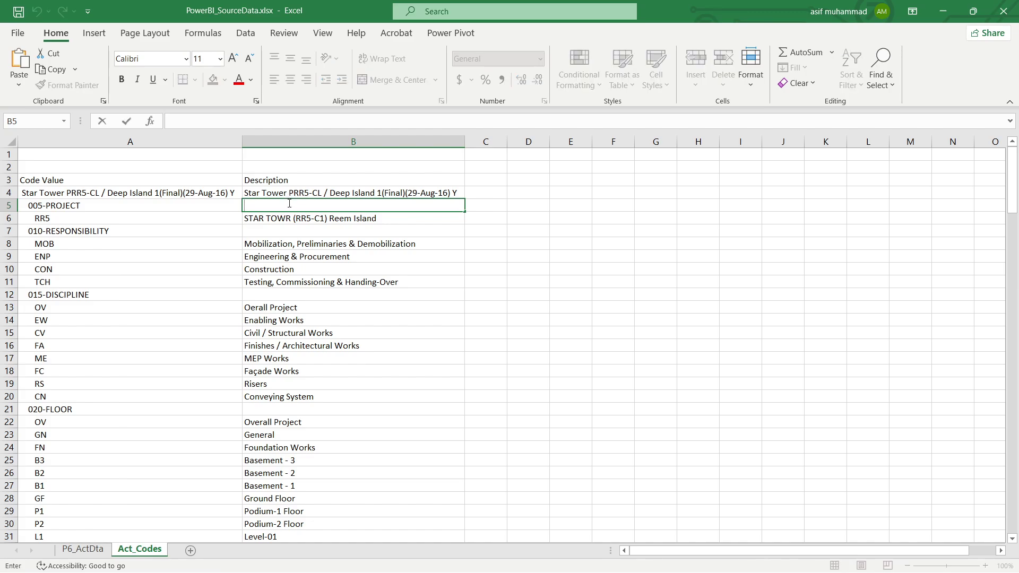
key(ctrl+v)
key(Return)
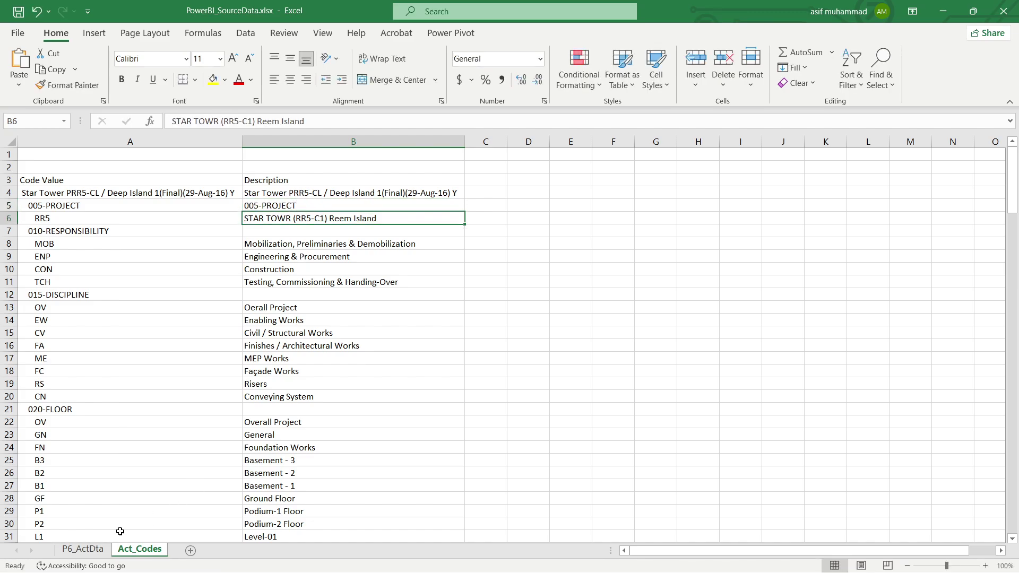
Step: Copy the 010-RESPONSIBILITY header cell from P6_ActDta into cell B7 of Act_Codes
click(82, 549)
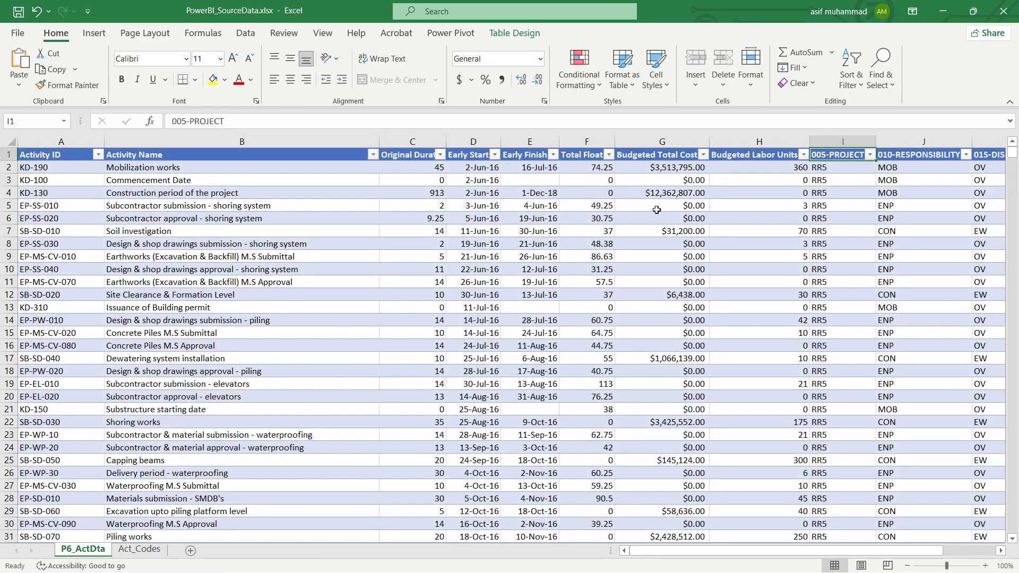
click(917, 156)
key(ctrl+c)
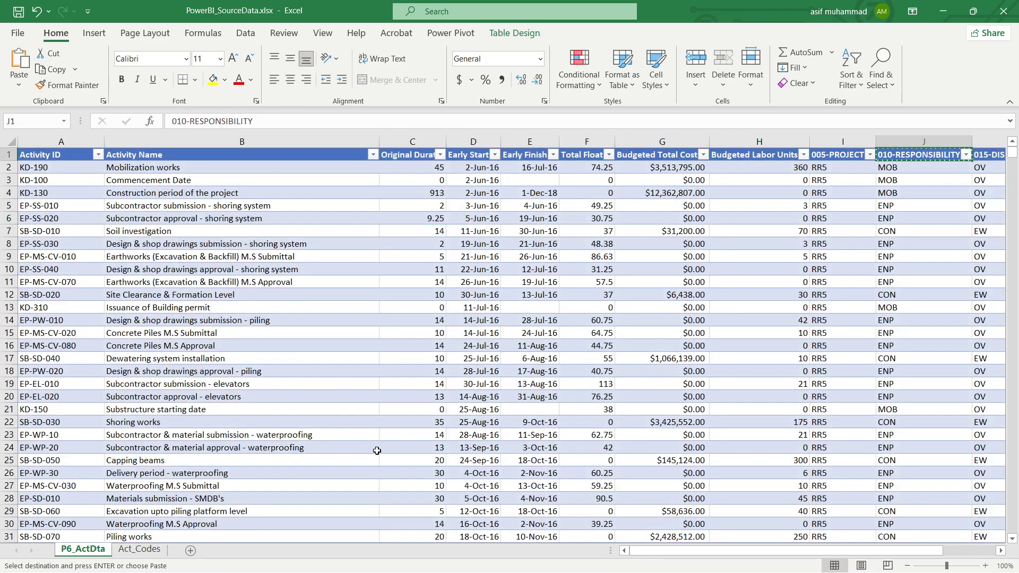
click(139, 549)
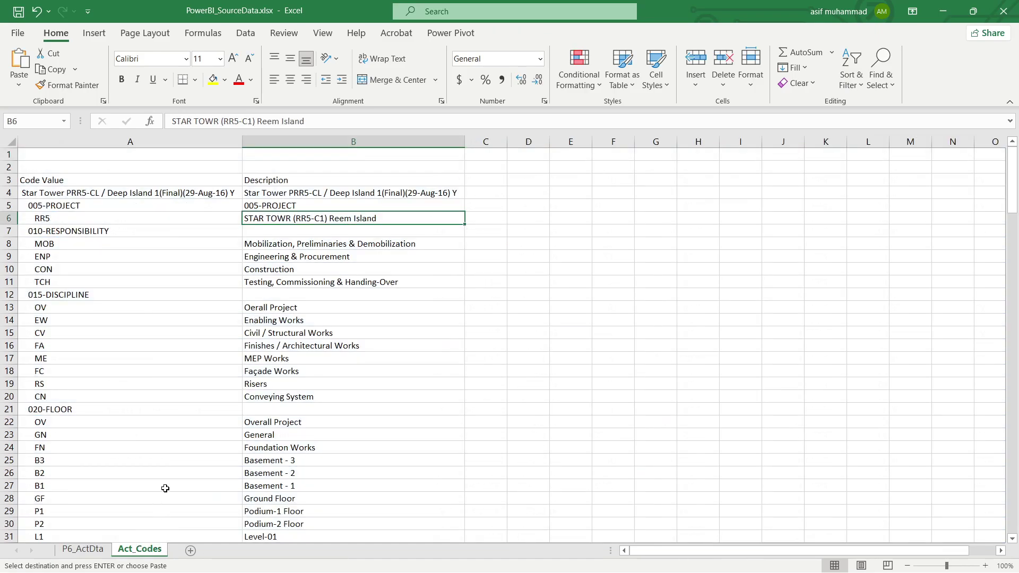
click(288, 232)
key(ctrl+v)
key(Escape)
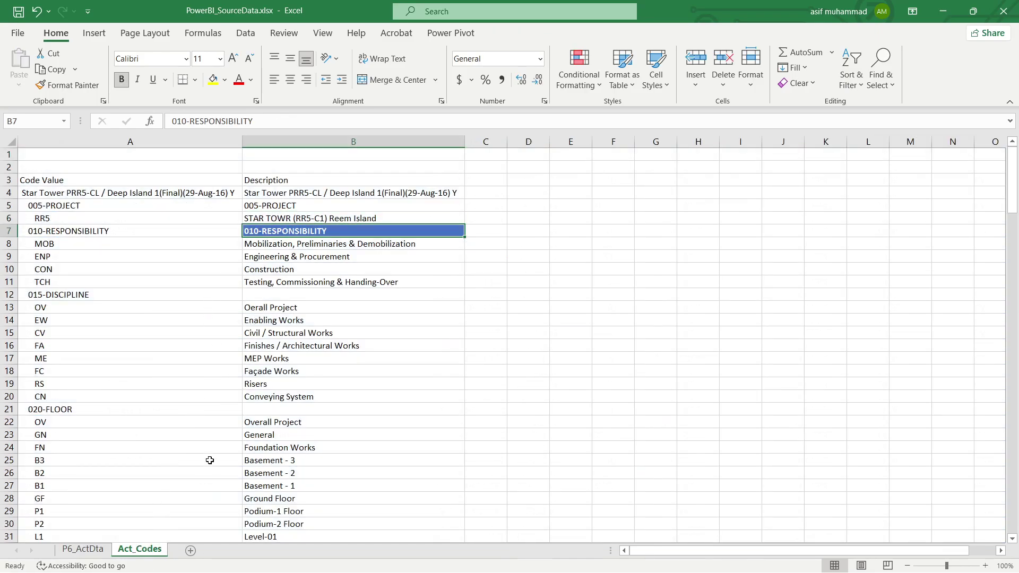
Step: Copy the 015-DISCIPLINE header cell from P6_ActDta into cell B12 of Act_Codes
click(94, 552)
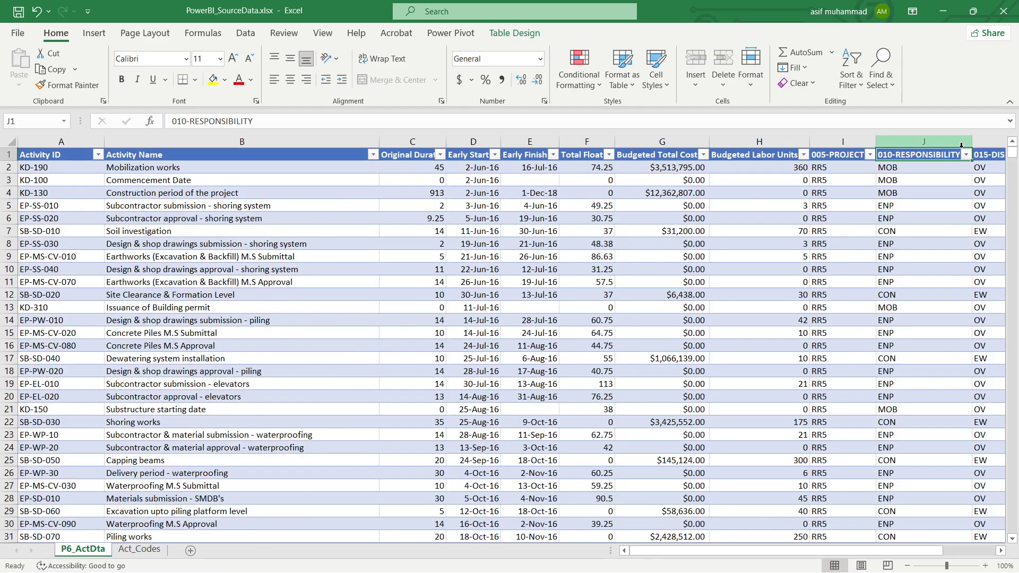
click(981, 155)
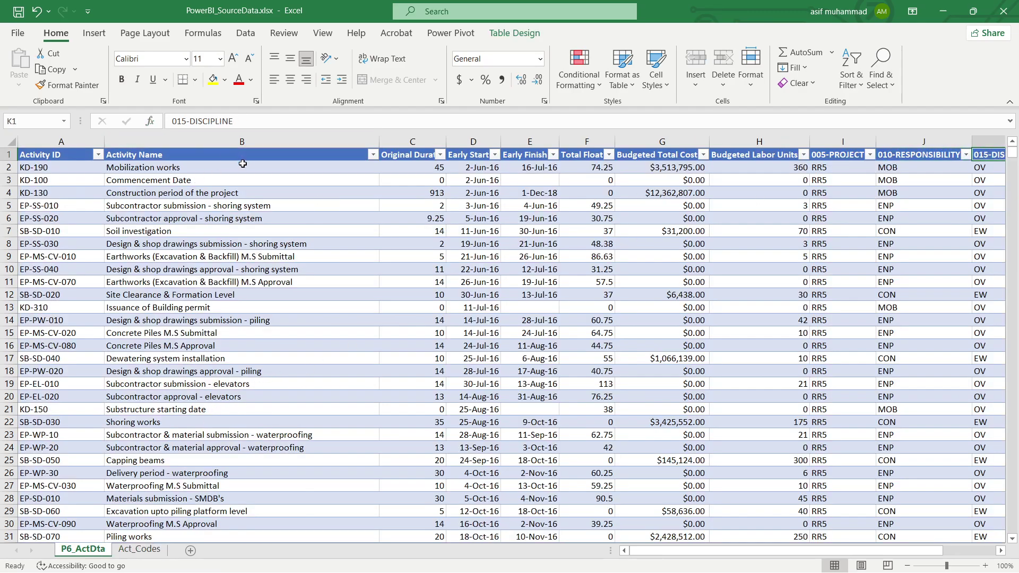
key(ctrl+c)
click(139, 549)
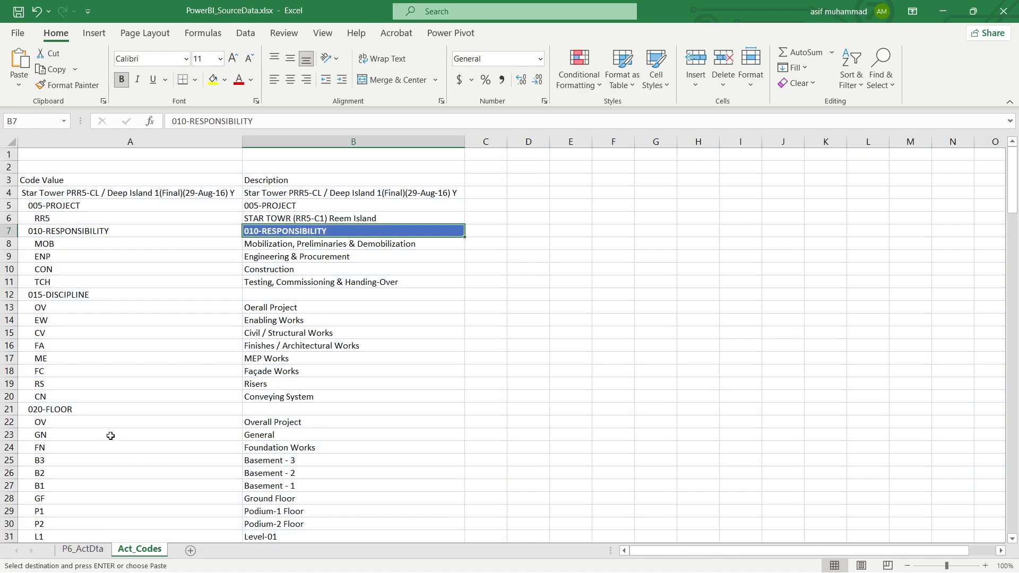
click(273, 294)
key(ctrl+v)
key(Escape)
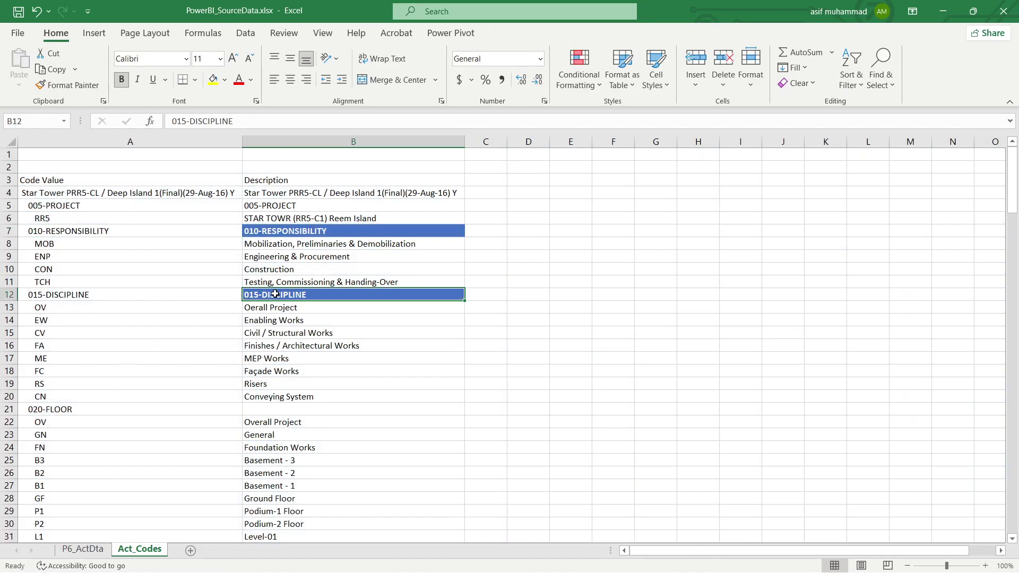
Step: Copy the 020-FLOOR header cell from P6_ActDta into cell B21 of Act_Codes
click(83, 549)
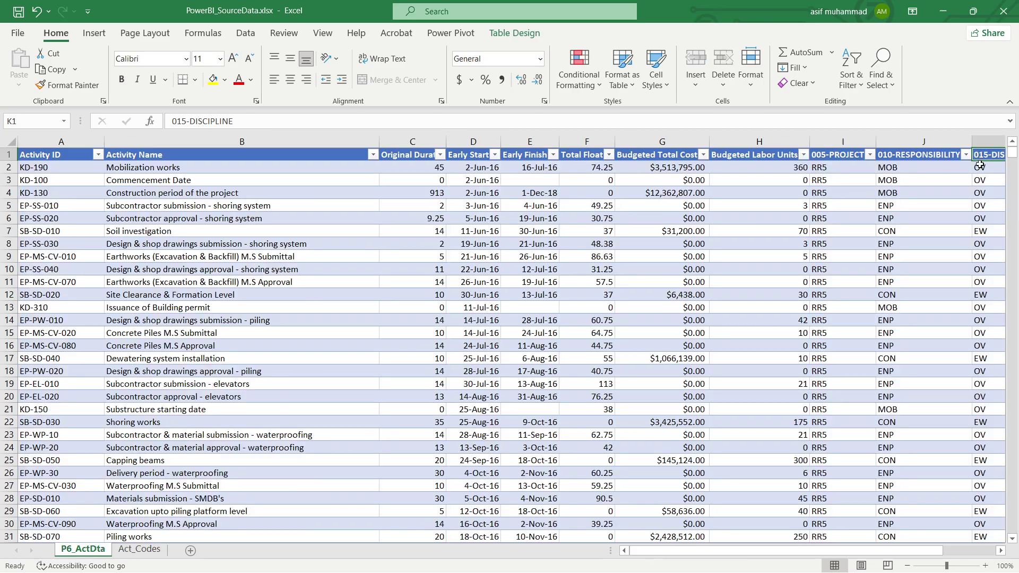
key(Right)
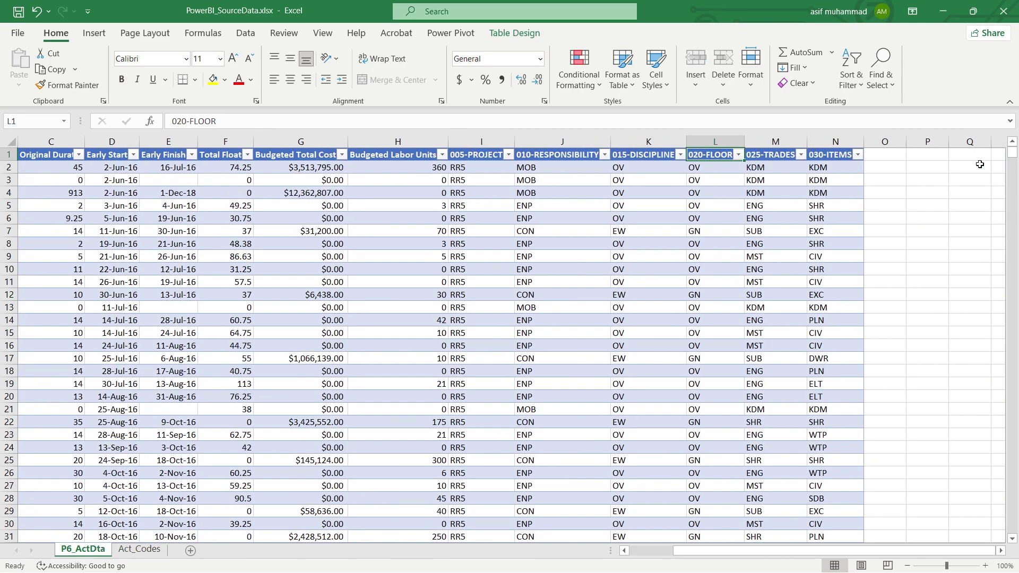
key(ctrl+c)
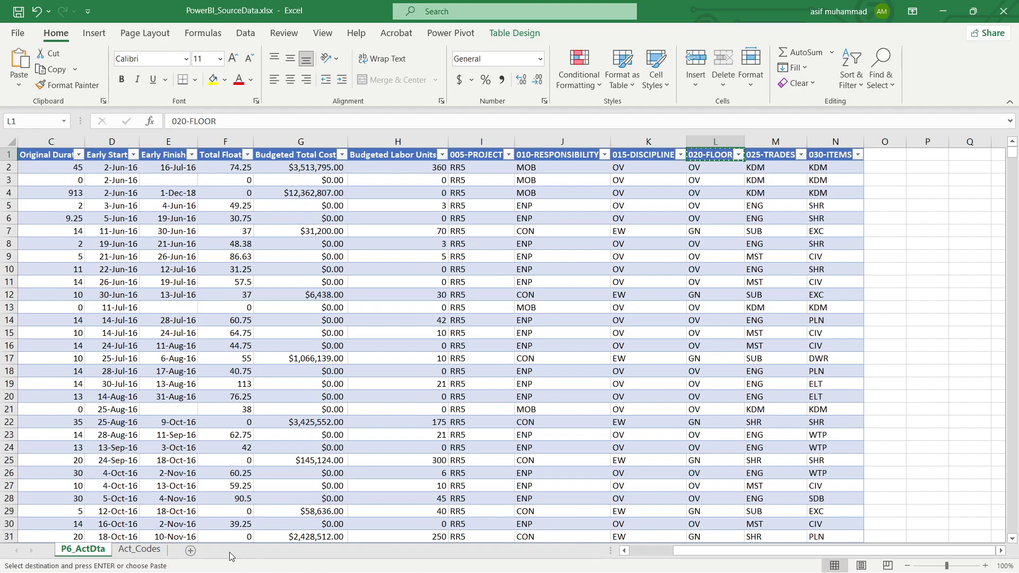
click(133, 550)
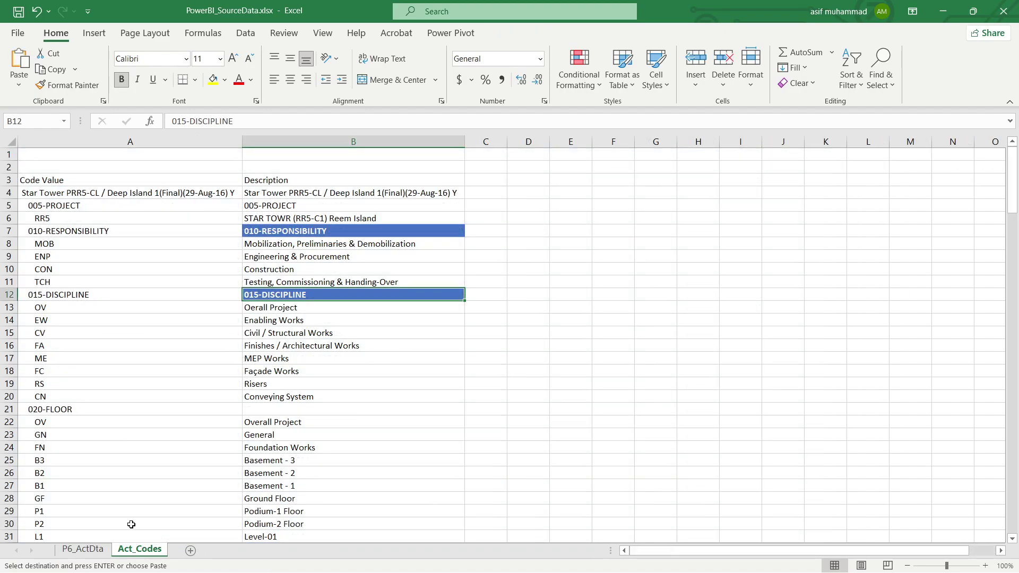
click(294, 411)
key(ctrl+v)
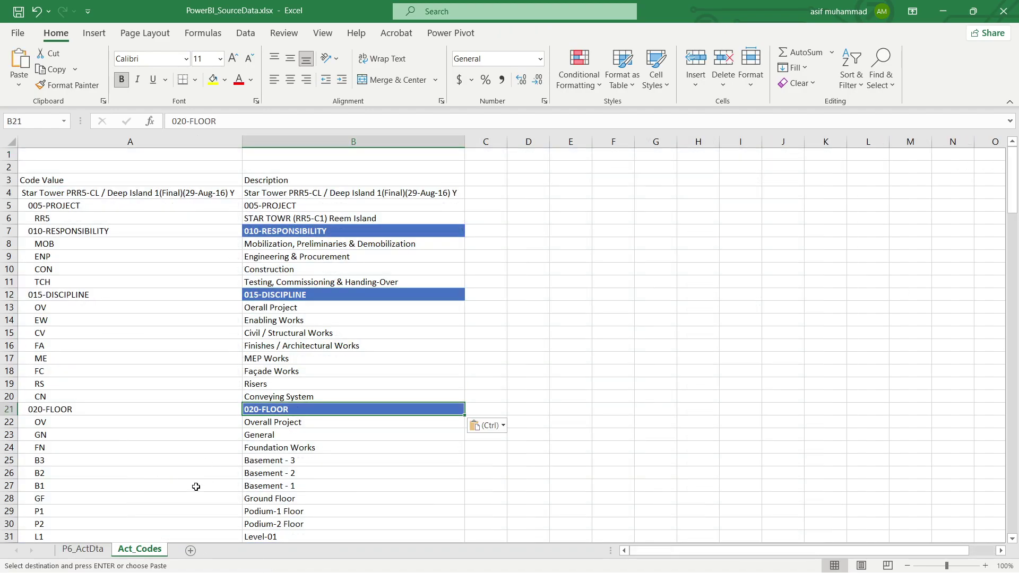
Step: Copy the 025-TRADES header cell from P6_ActDta into cell B70 of Act_Codes
click(85, 549)
click(757, 152)
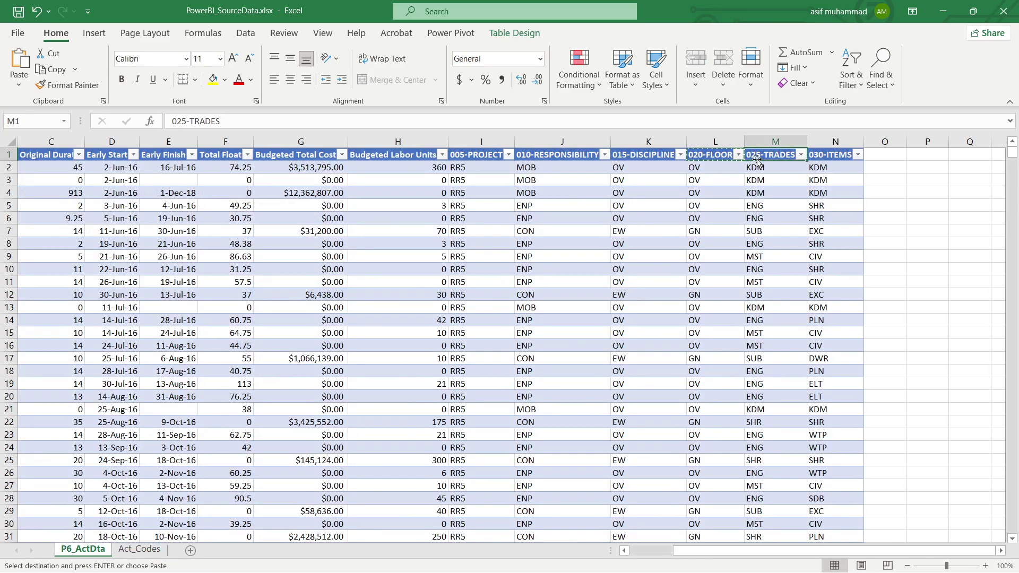
key(ctrl+c)
click(156, 549)
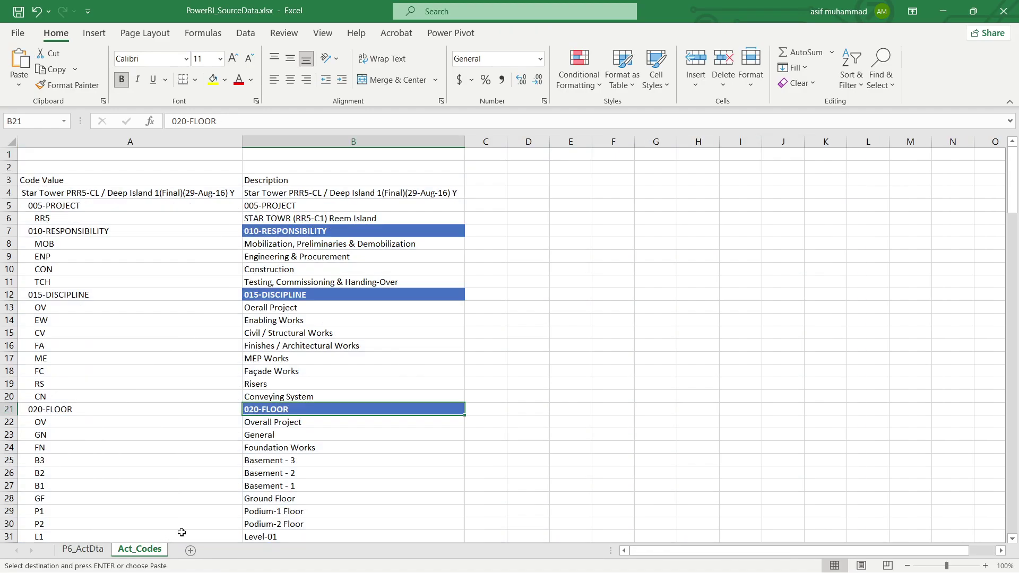
scroll(319, 456, down, 7)
scroll(308, 457, down, 10)
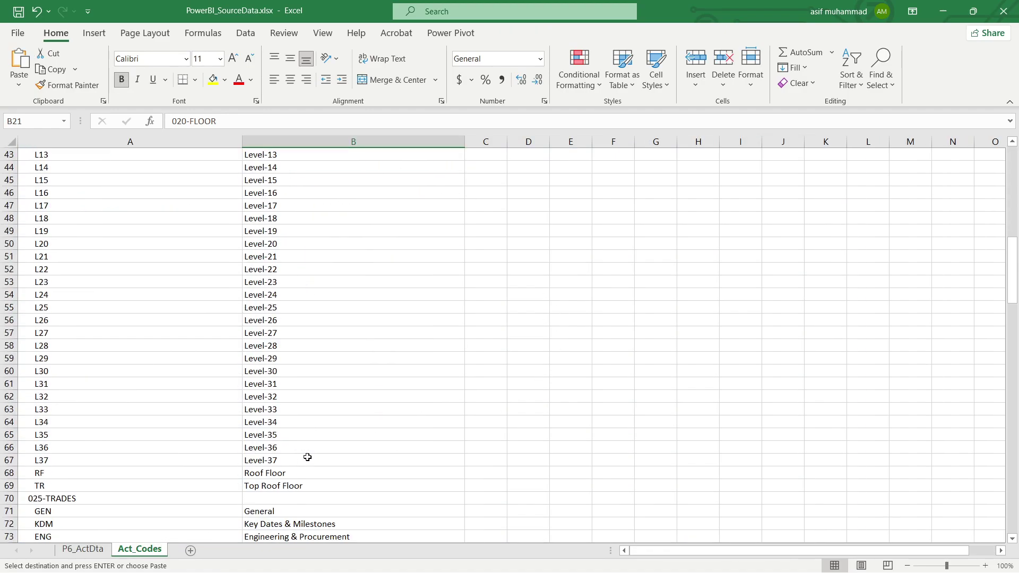
click(285, 383)
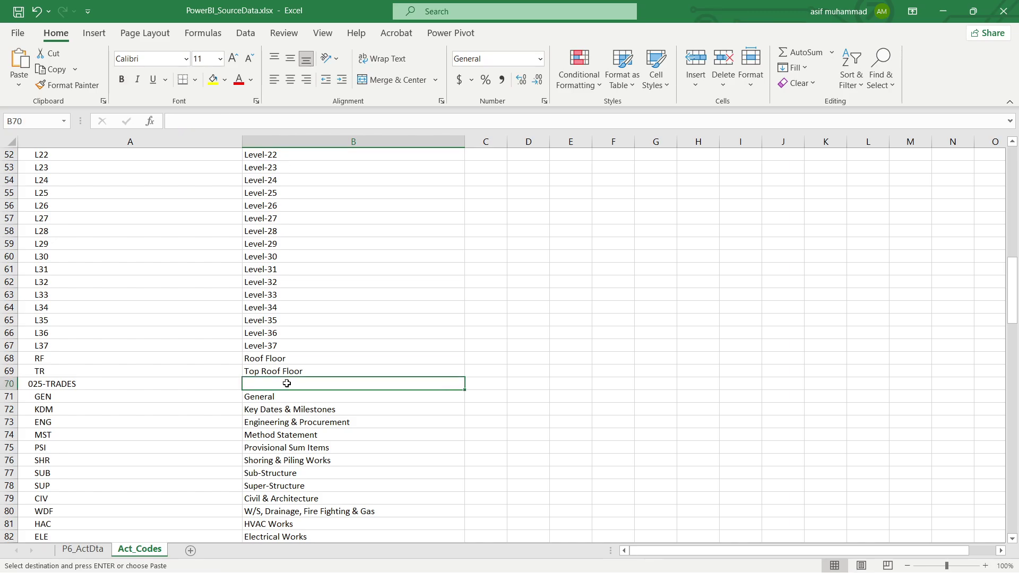
key(ctrl+v)
Step: Copy the 030-ITEMS header cell from P6_ActDta into cell B90 of Act_Codes
click(82, 549)
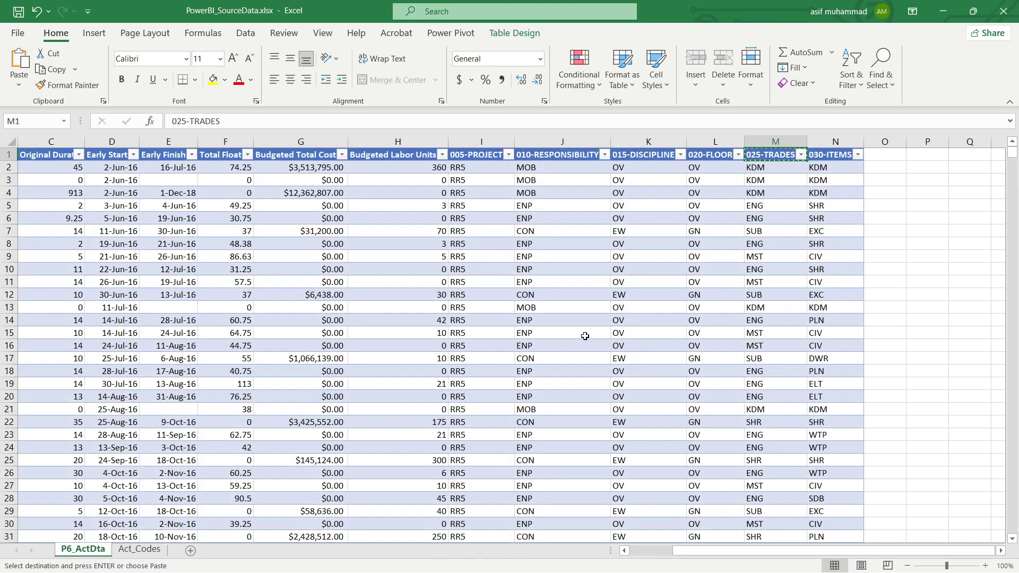
click(827, 154)
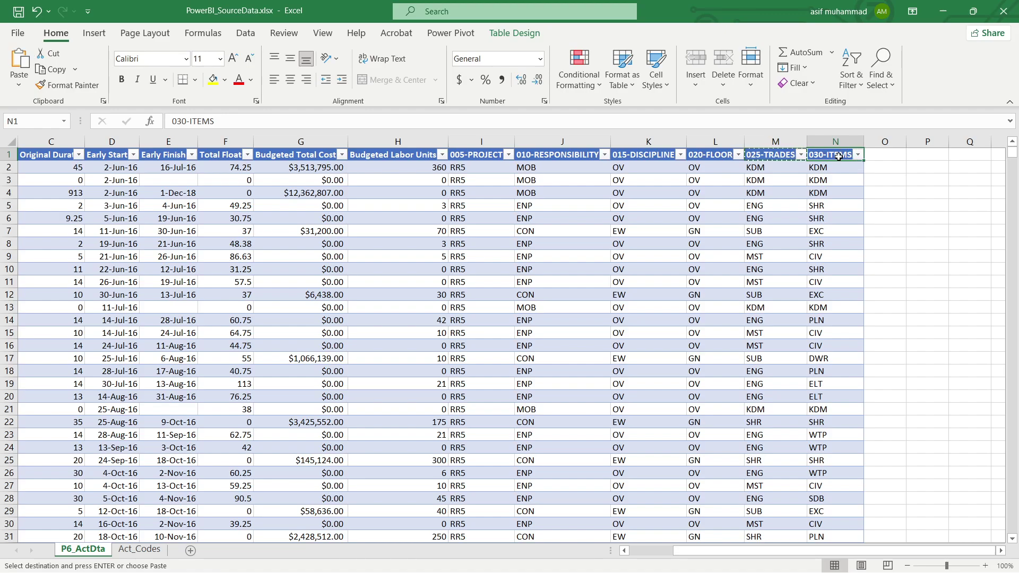
key(ctrl+c)
click(139, 549)
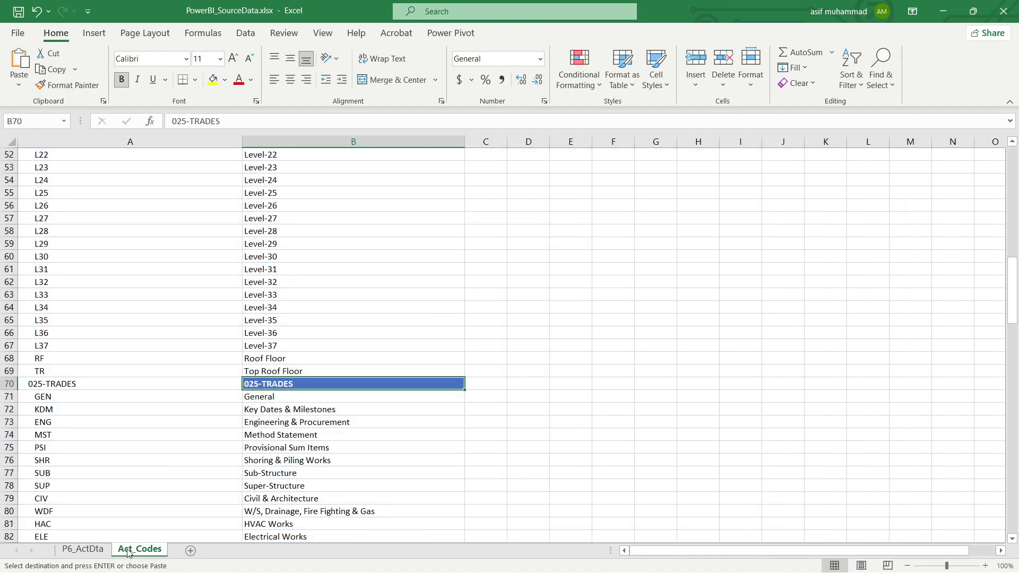
scroll(239, 477, down, 4)
click(314, 462)
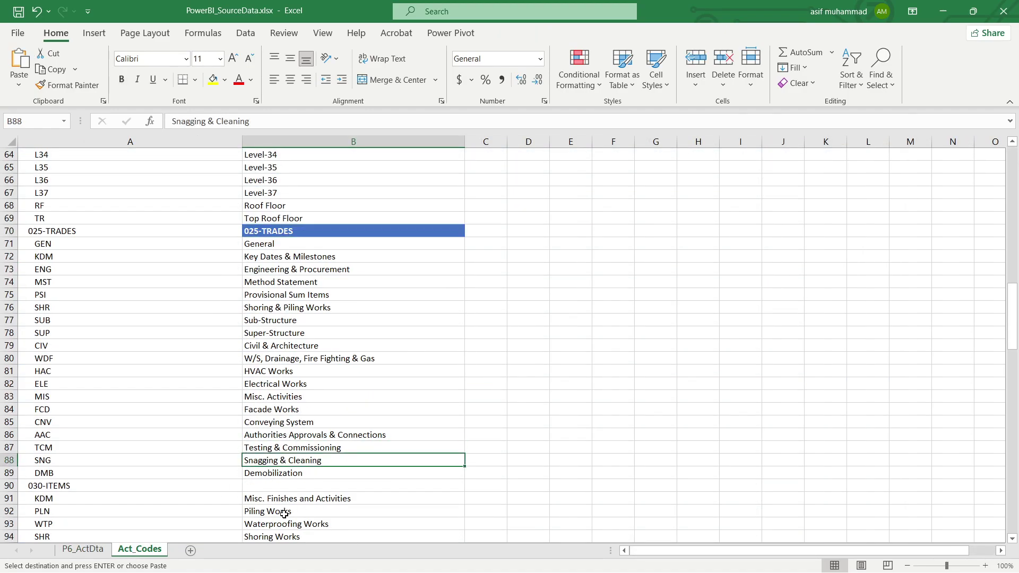
click(289, 487)
key(ctrl+v)
Step: Insert two blank rows above the 005-PROJECT row in Act_Codes
scroll(289, 467, up, 17)
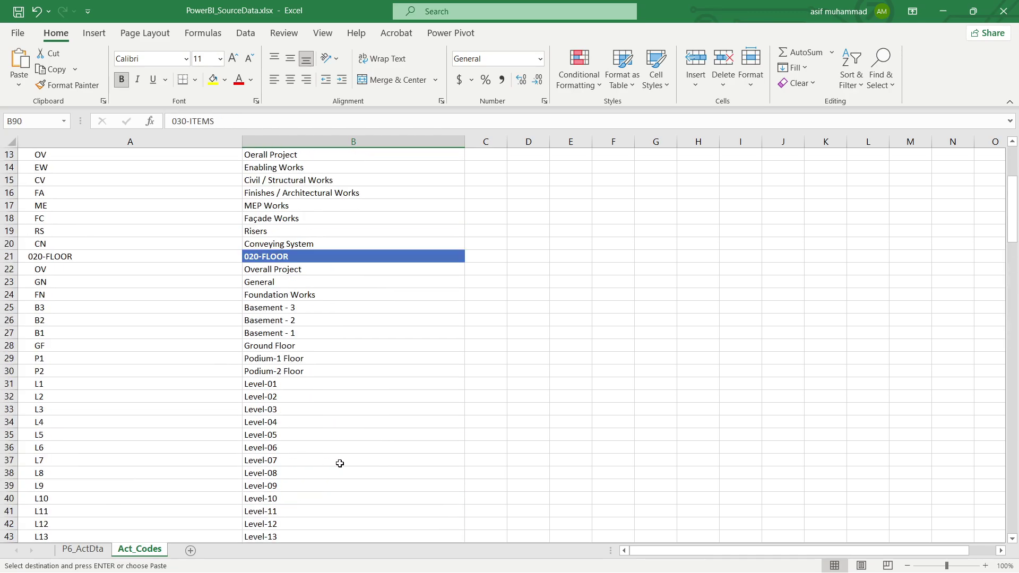
scroll(340, 463, up, 4)
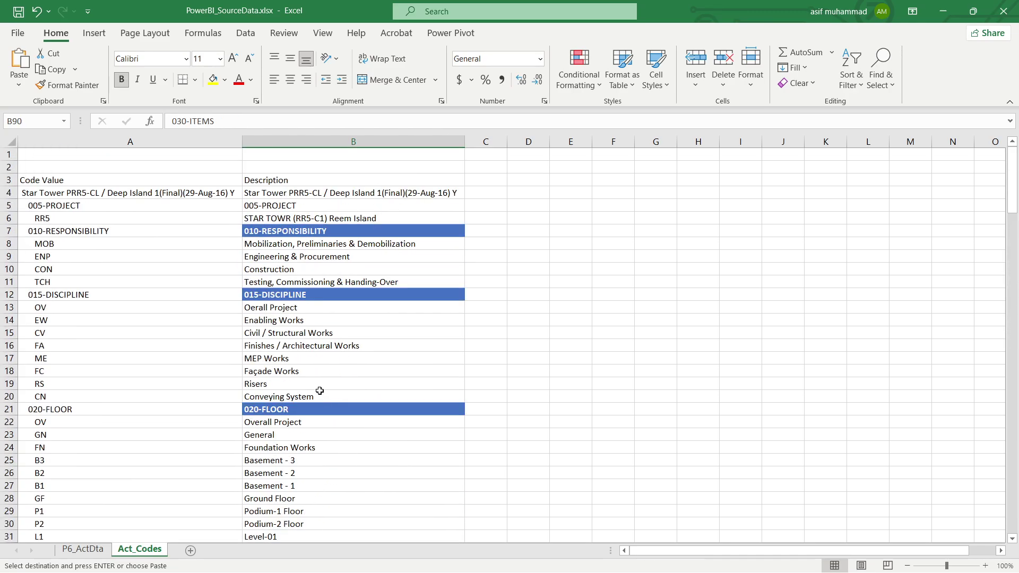
click(9, 205)
right_click(8, 206)
click(32, 322)
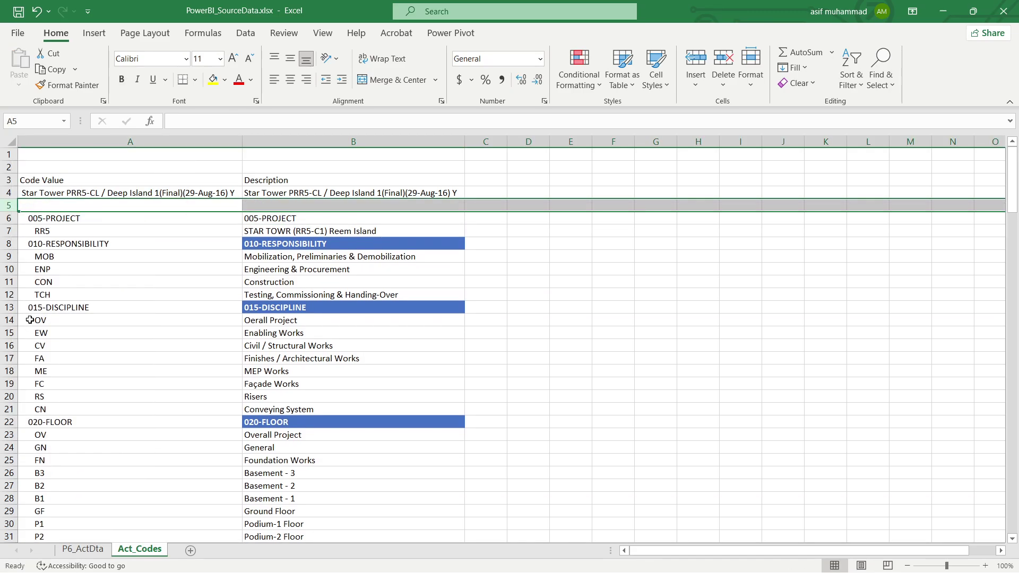
key(F4)
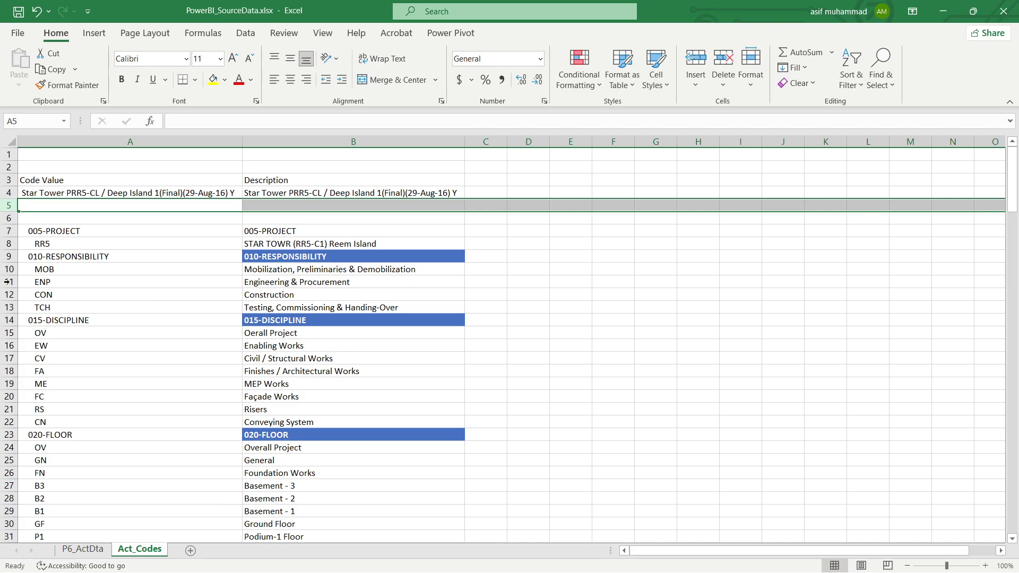
Step: Insert two blank rows above each of the 010-RESPONSIBILITY and 015-DISCIPLINE rows
click(12, 260)
key(F4)
key(F4)
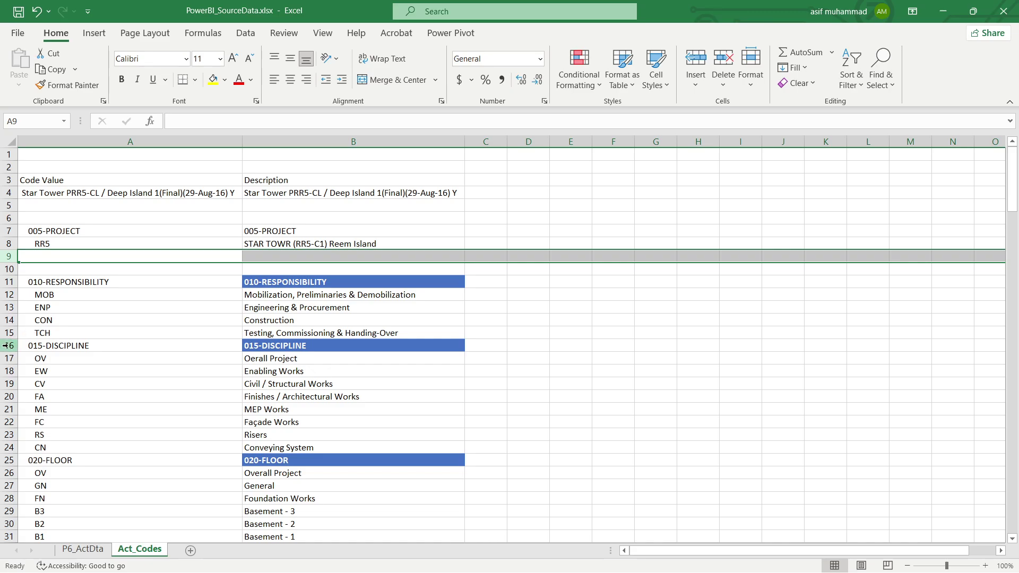
click(9, 345)
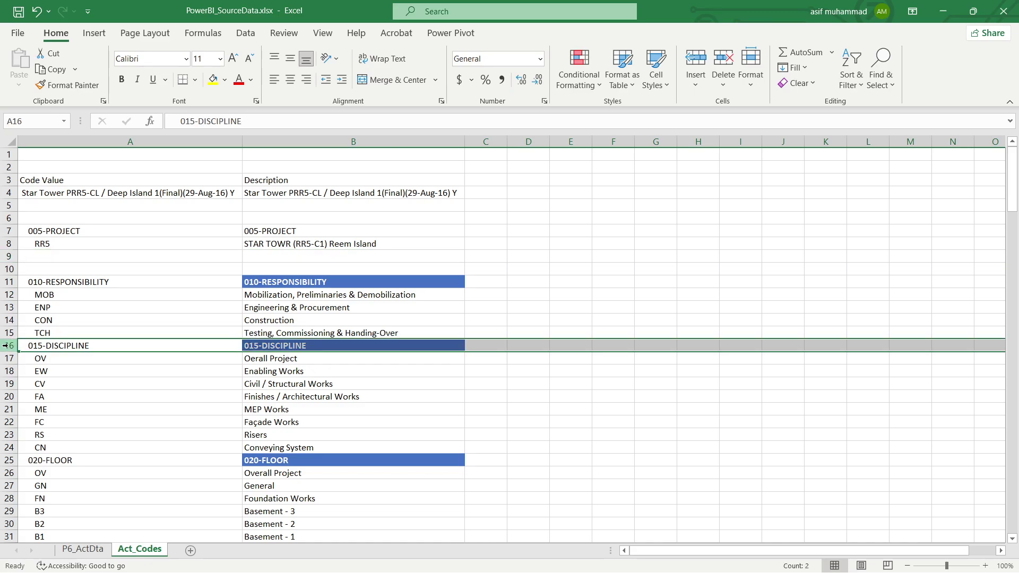
key(F4)
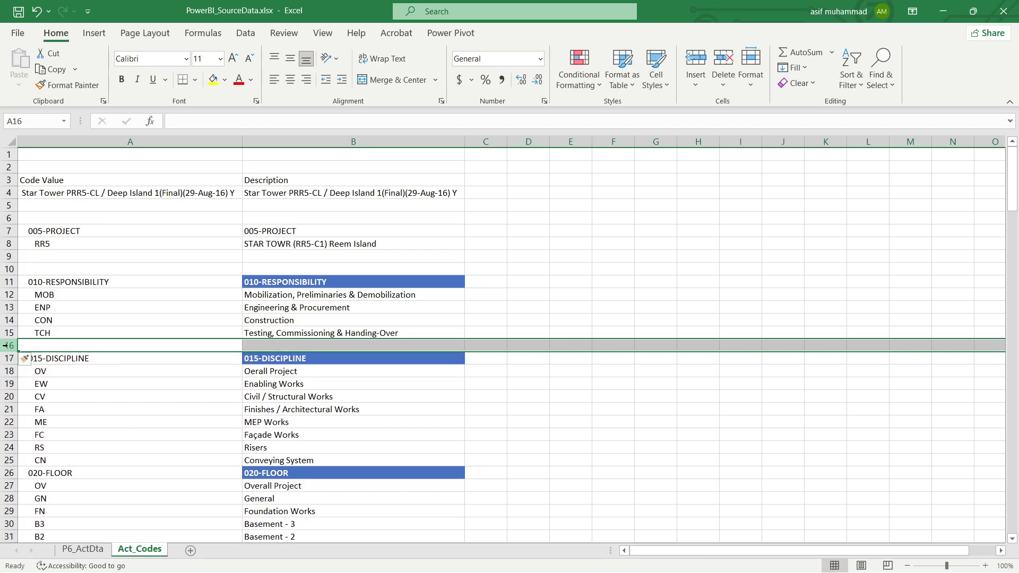
key(F4)
Step: Insert two blank rows above each of the 020-FLOOR and 025-TRADES rows
scroll(221, 359, down, 3)
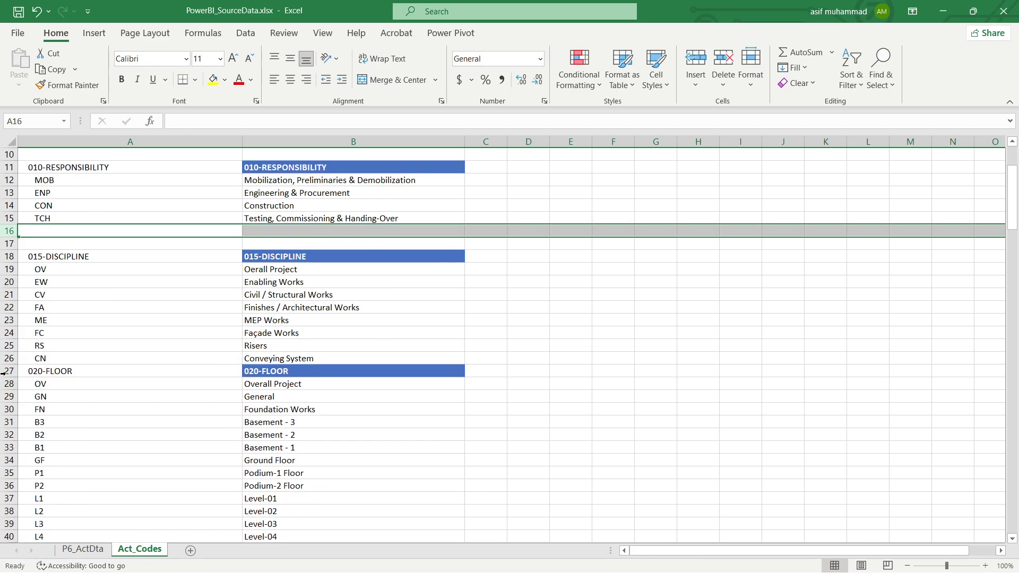
click(9, 371)
key(F4)
key(F4)
scroll(130, 374, down, 16)
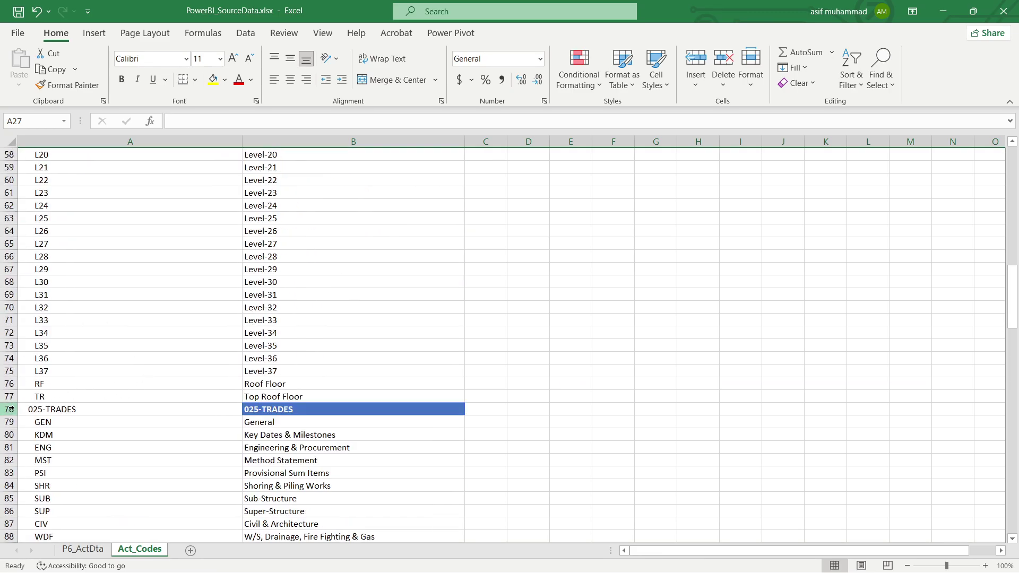
click(9, 409)
key(F4)
key(F4)
Step: Insert two blank rows above the 030-ITEMS row
scroll(48, 391, down, 4)
scroll(48, 390, down, 4)
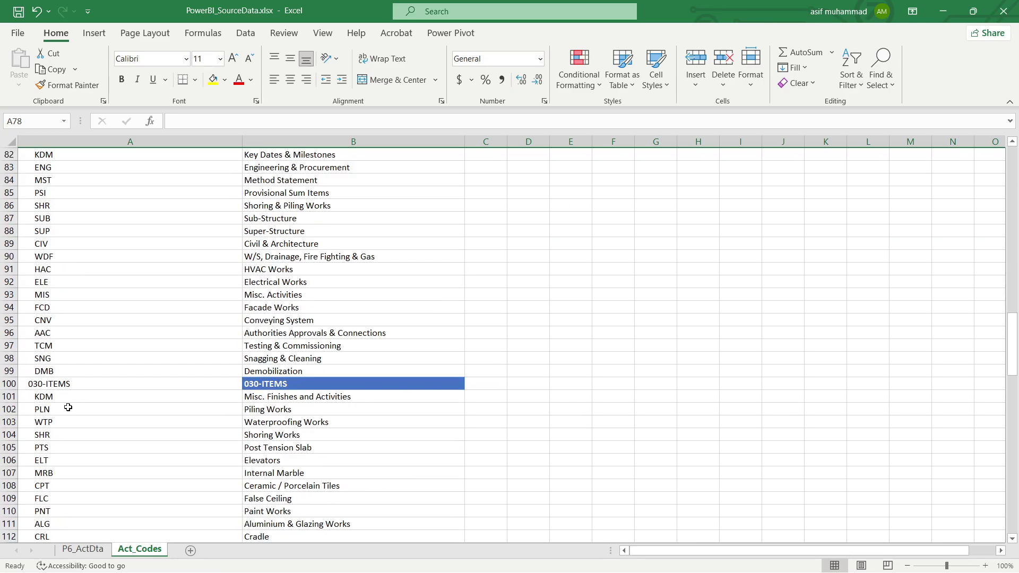
click(6, 383)
key(F4)
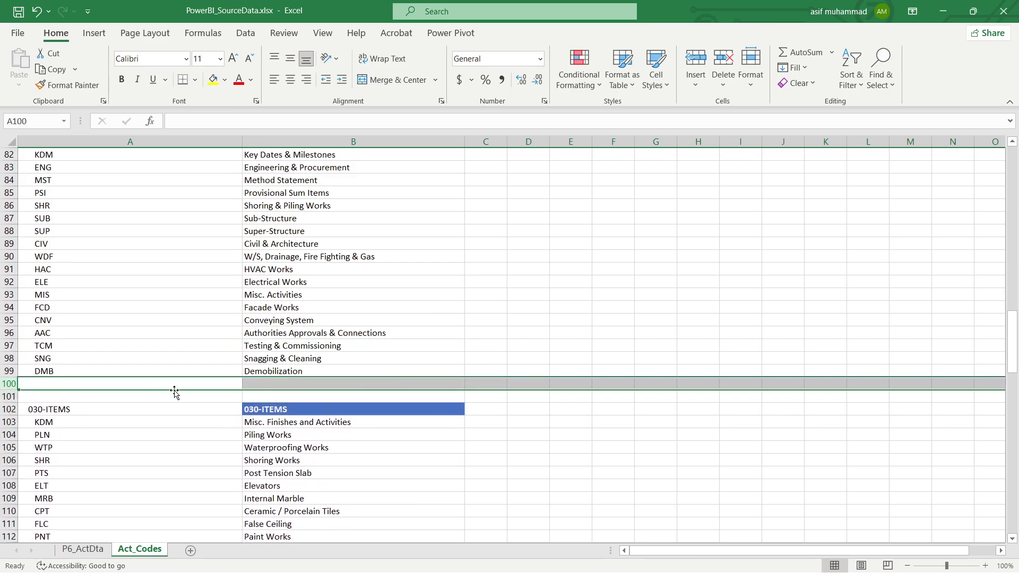
Step: Convert the 005-PROJECT group in A7:B8 into a table with headers, name it AC_PRNM and copy that name
scroll(175, 388, up, 20)
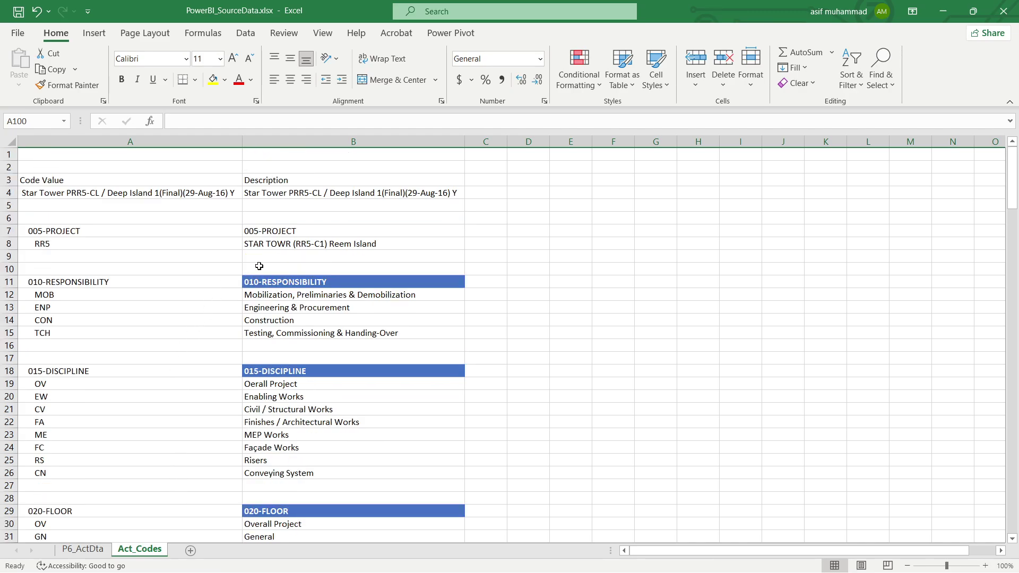
drag(65, 231, 273, 239)
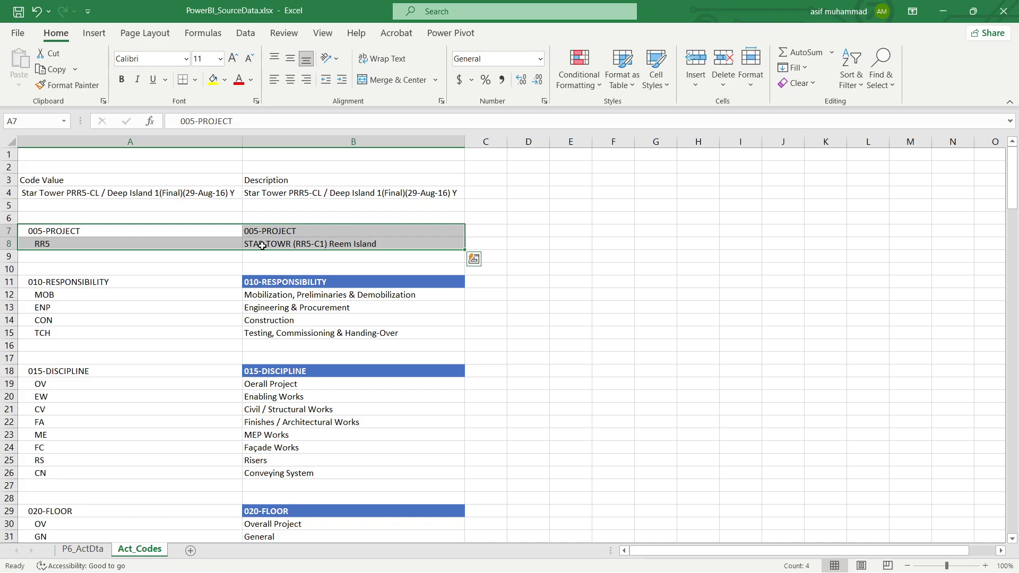
key(ctrl+t)
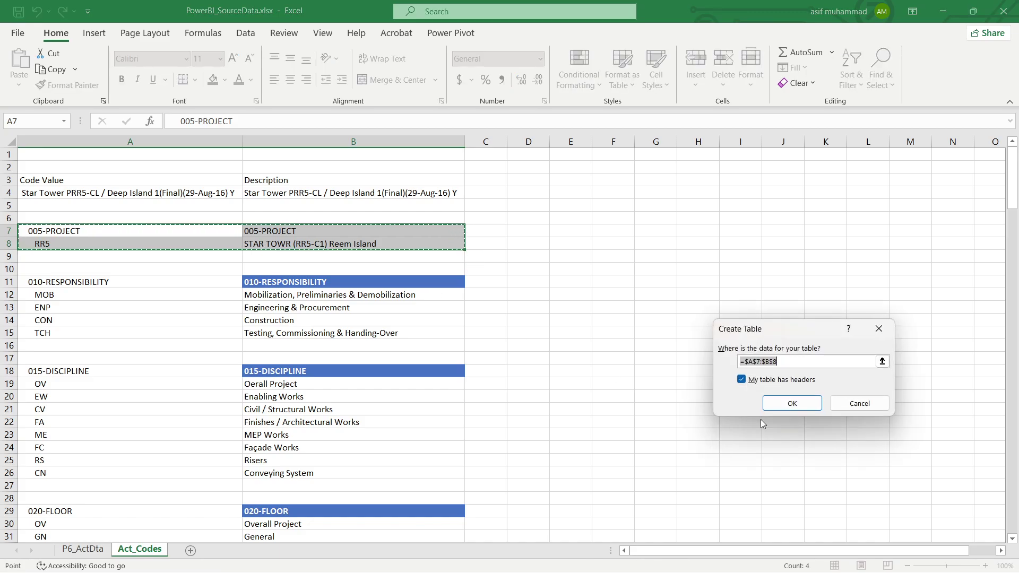
click(792, 403)
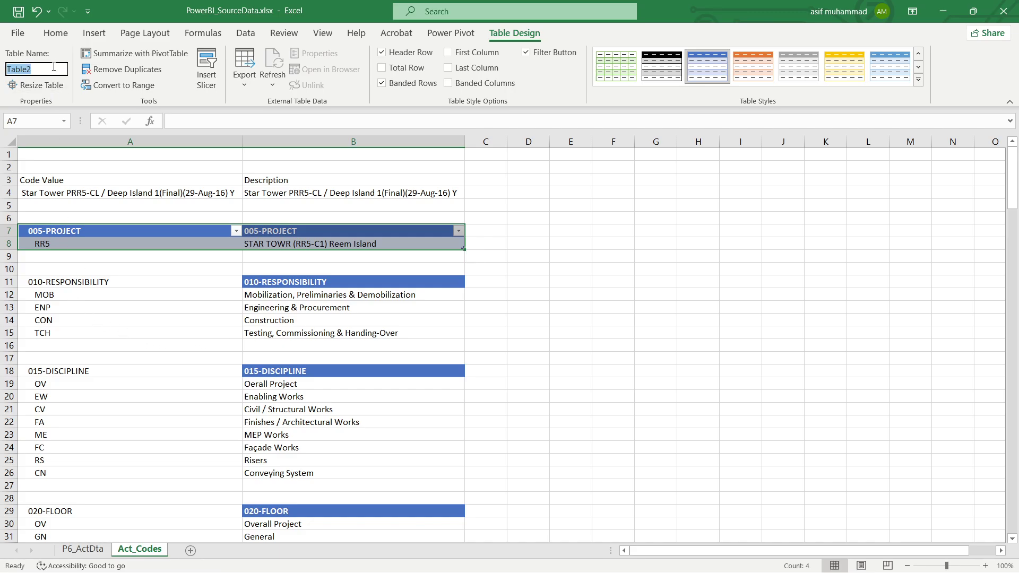
text(AC_PRNM)
drag(59, 67, 1, 72)
key(ctrl+c)
key(Return)
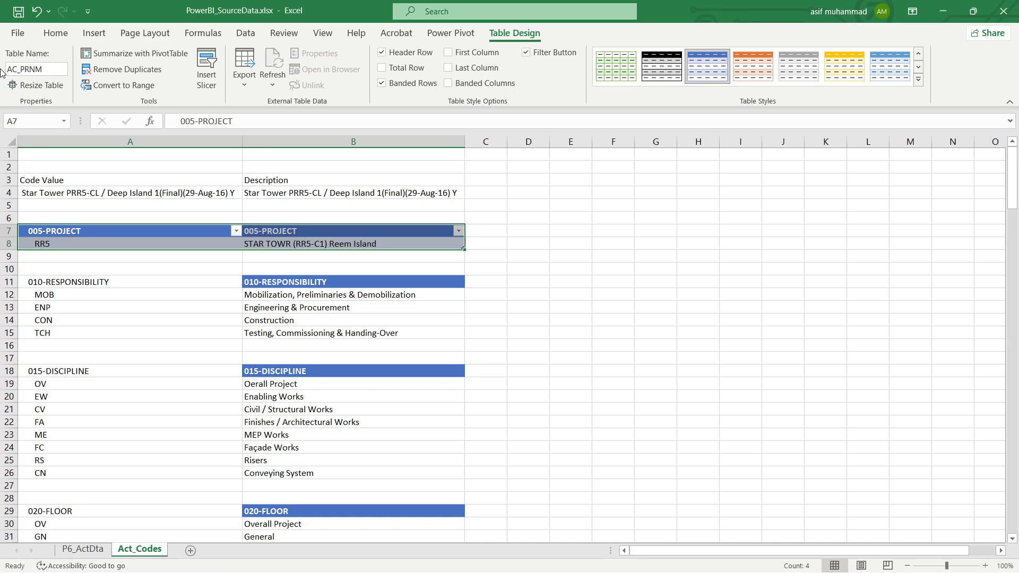
Step: Convert the 010-RESPONSIBILITY group in A11:B15 into a table with headers and name it AC_RESP
click(112, 287)
drag(112, 286, 326, 335)
key(ctrl+t)
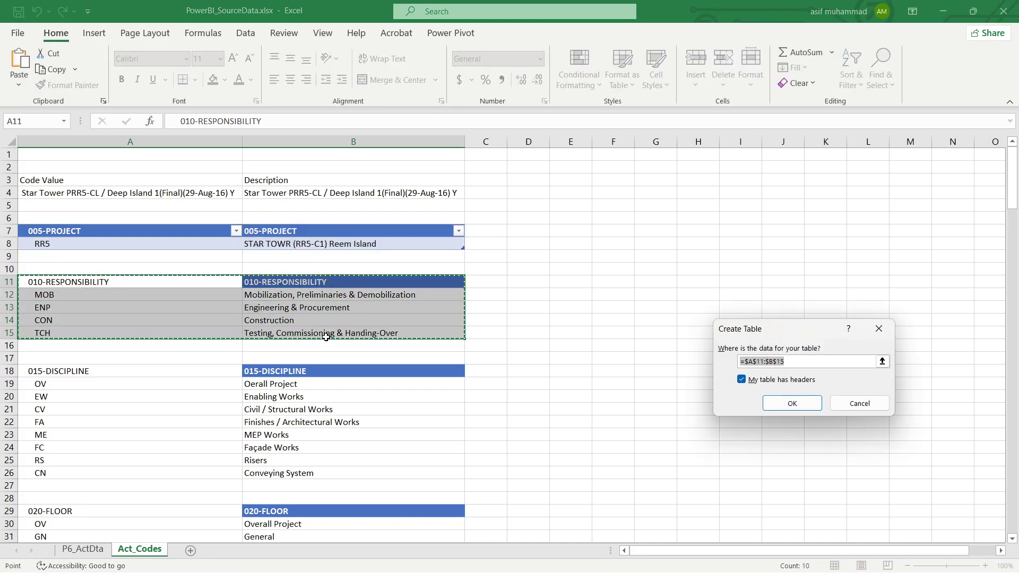
click(789, 404)
click(36, 69)
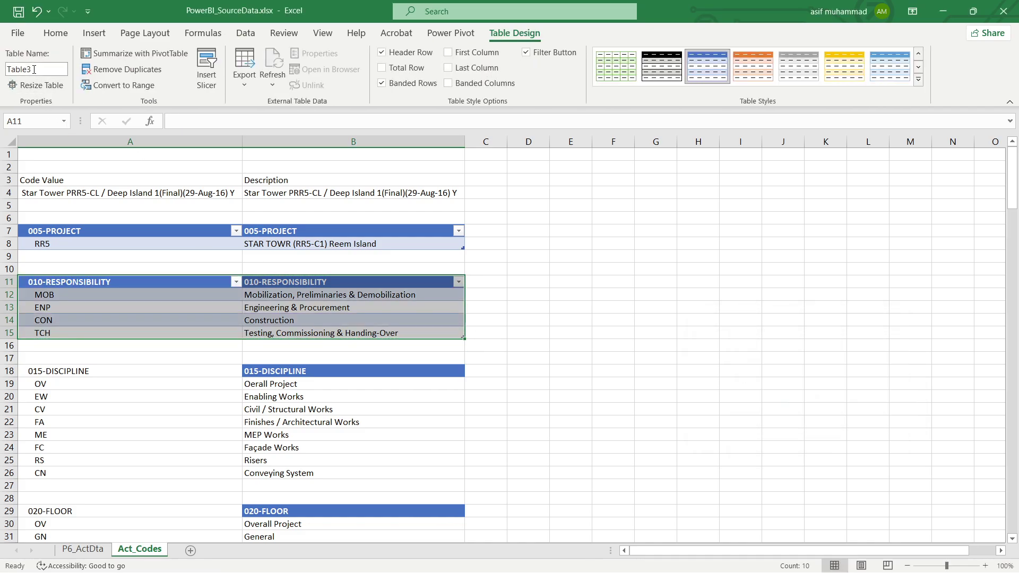
key(ctrl+v)
key(BackSpace)
key(BackSpace)
key(BackSpace)
text(RESP)
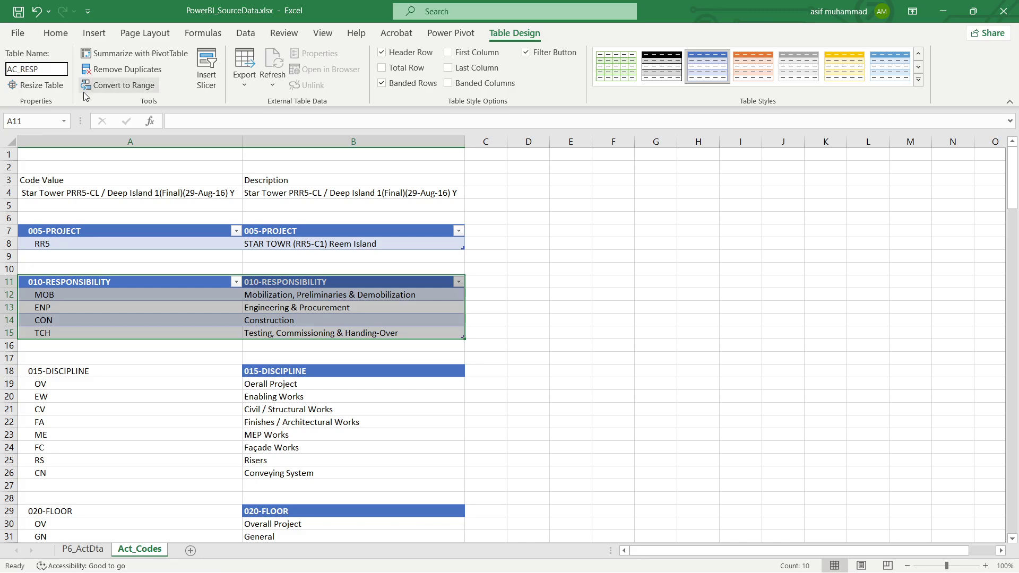
key(Return)
Step: Convert the 015-DISCIPLINE group in A18:B26 into a table with headers and name it AC_DISCP
drag(61, 371, 387, 470)
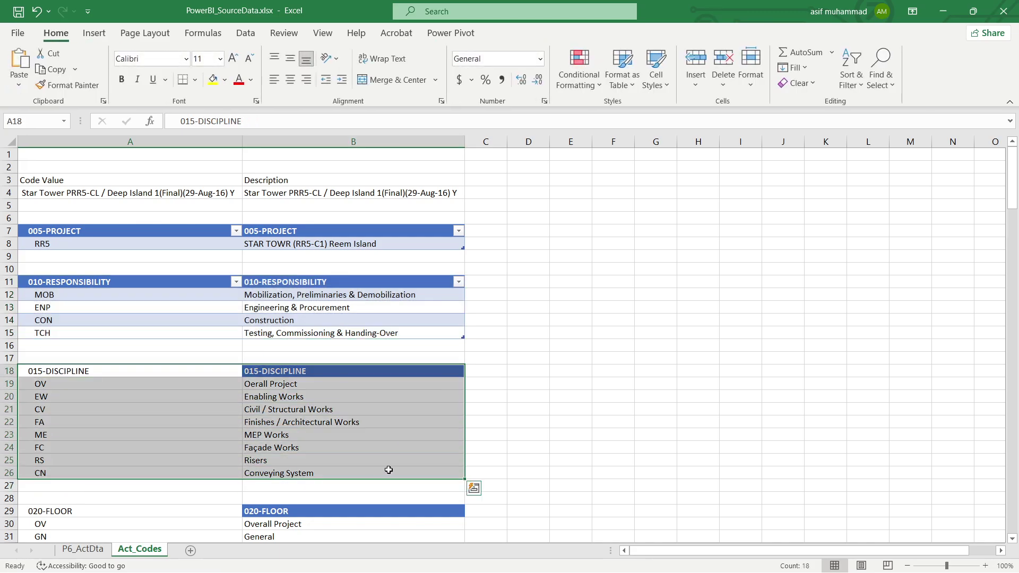
key(ctrl+t)
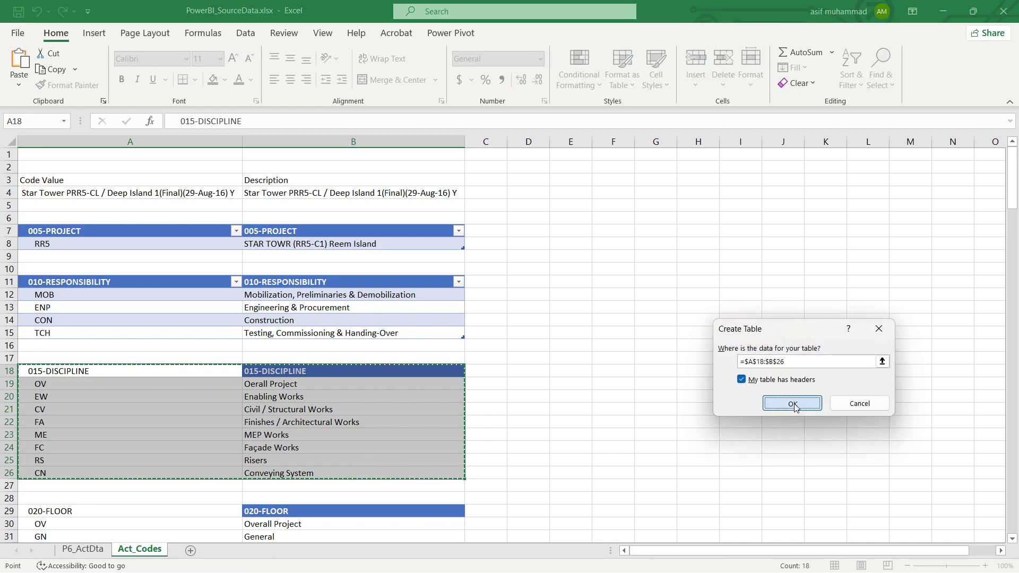
click(789, 400)
click(55, 67)
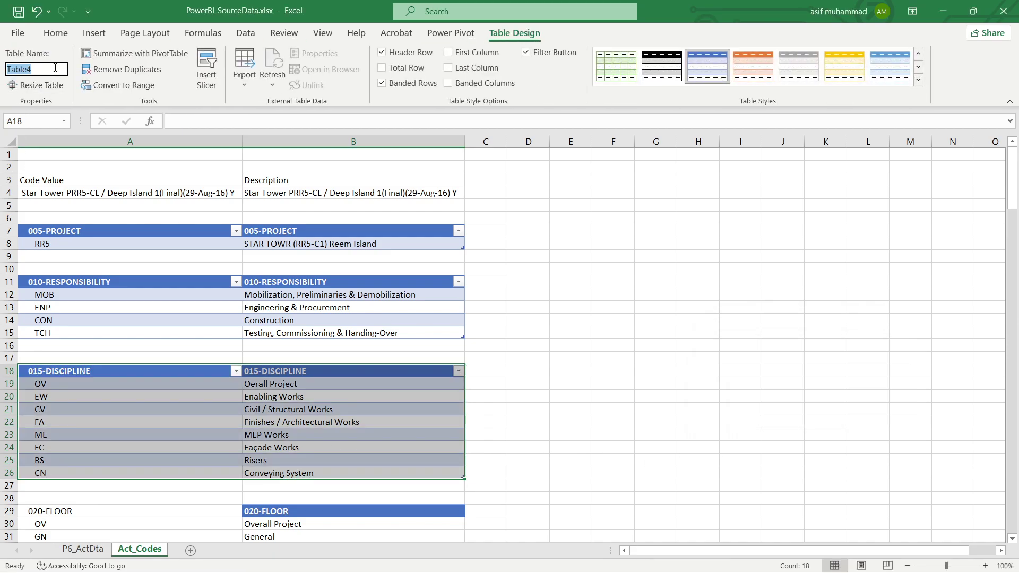
text(AC_PRNM)
key(BackSpace)
key(BackSpace)
key(BackSpace)
key(BackSpace)
text(DISCP)
key(Return)
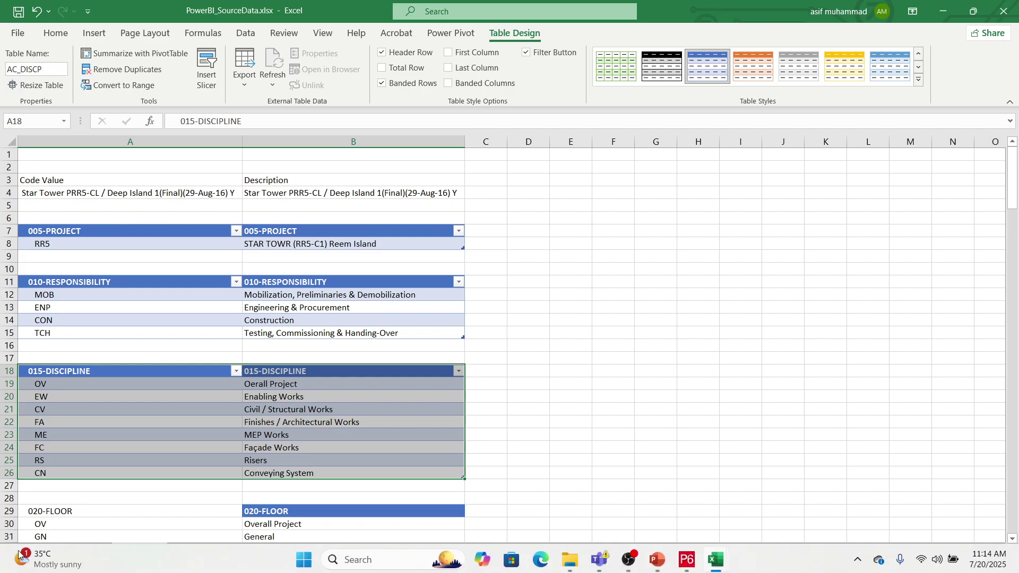
Step: Convert the 020-FLOOR group in A29:B77 into a table with headers
scroll(64, 305, down, 7)
click(56, 243)
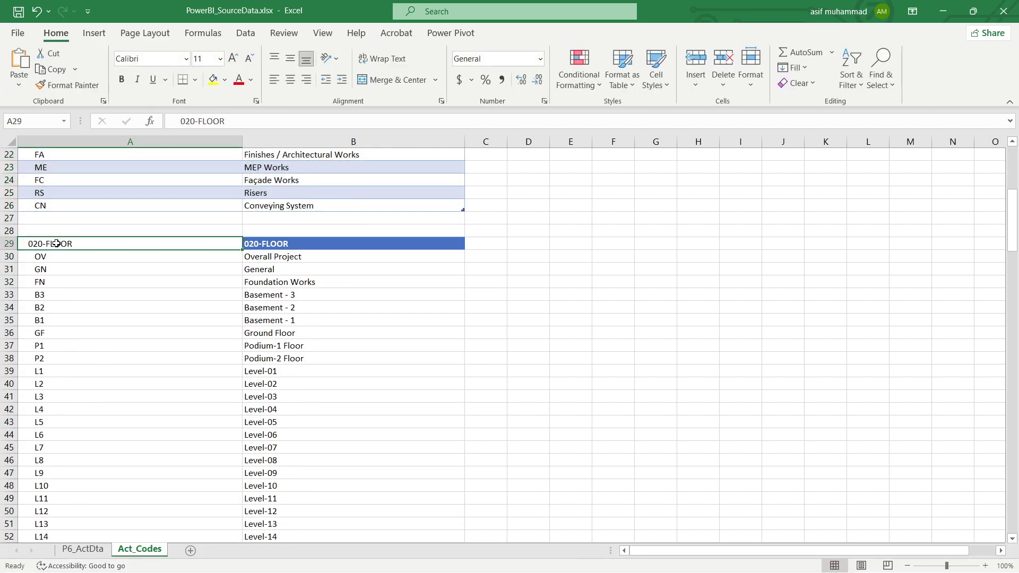
key(ctrl+a)
scroll(54, 265, down, 10)
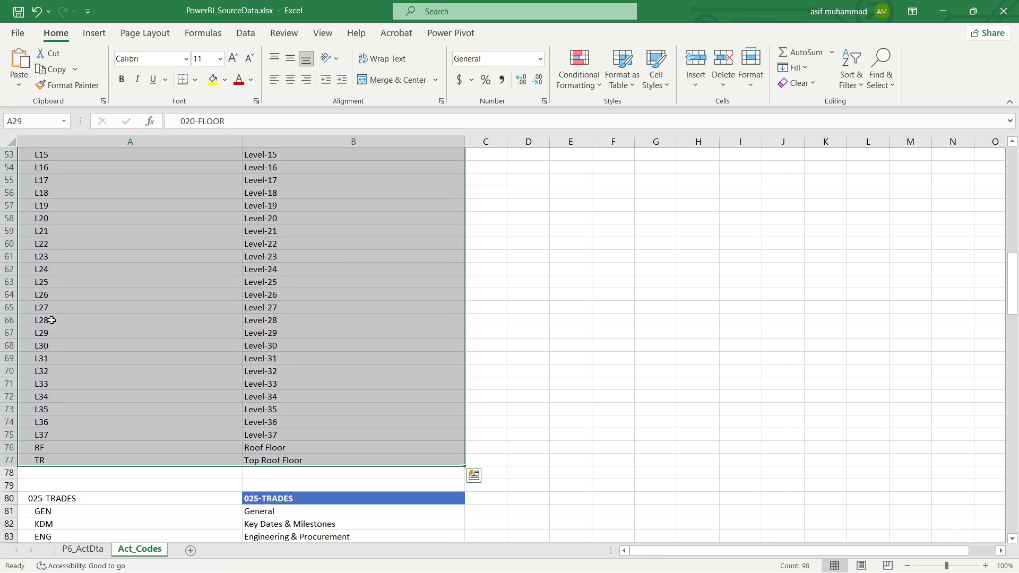
key(ctrl+t)
click(790, 401)
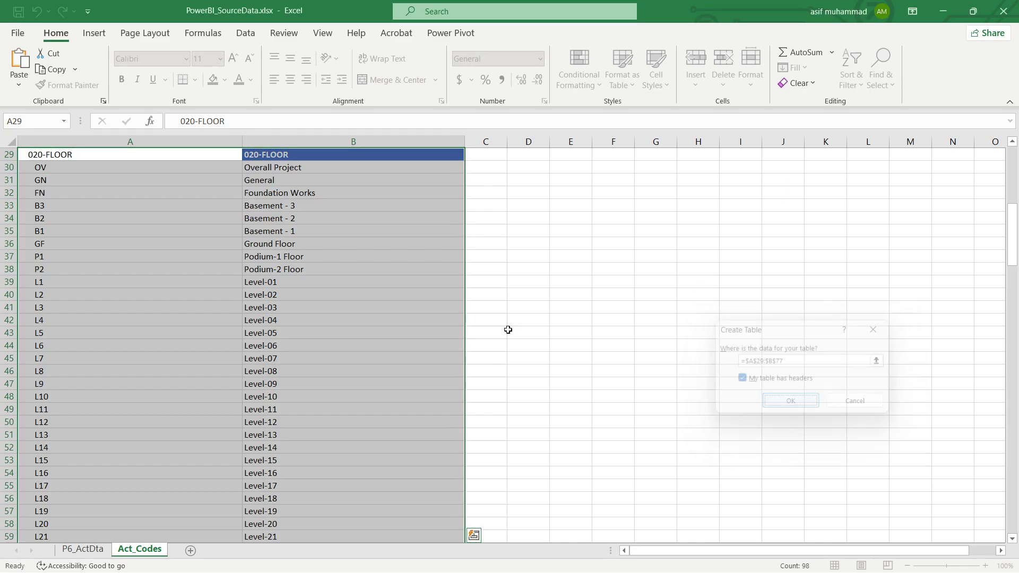
Step: Name the 020-FLOOR table AC_FLOR
double_click(49, 69)
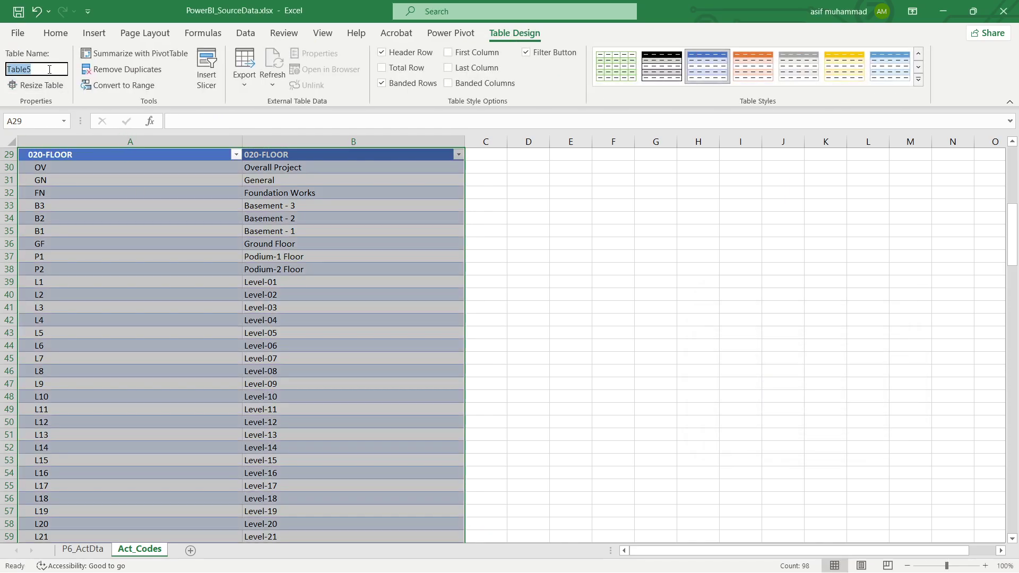
text(AC_PRNM)
key(BackSpace)
key(BackSpace)
key(BackSpace)
key(BackSpace)
text(FLOR)
key(Return)
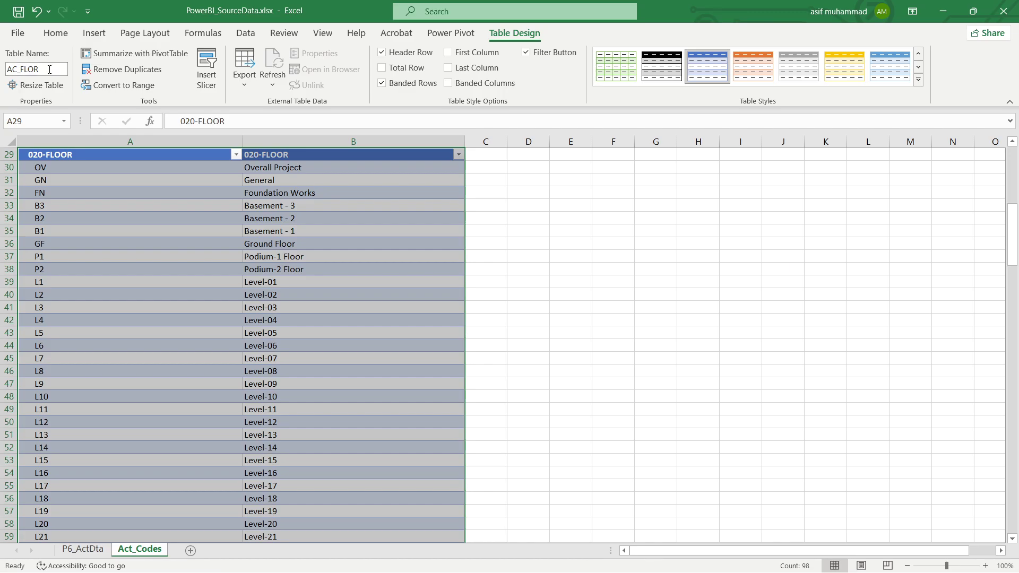
click(53, 189)
Step: Convert the 025-TRADES group in A80:B99 into a table with headers
scroll(71, 284, down, 17)
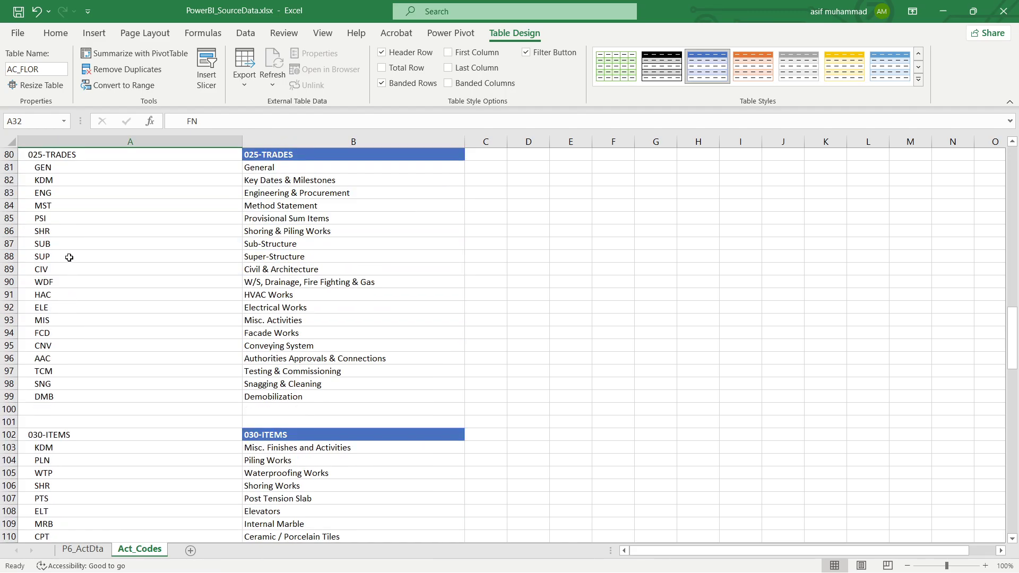
scroll(69, 257, up, 2)
click(67, 230)
drag(67, 230, 323, 470)
key(ctrl+t)
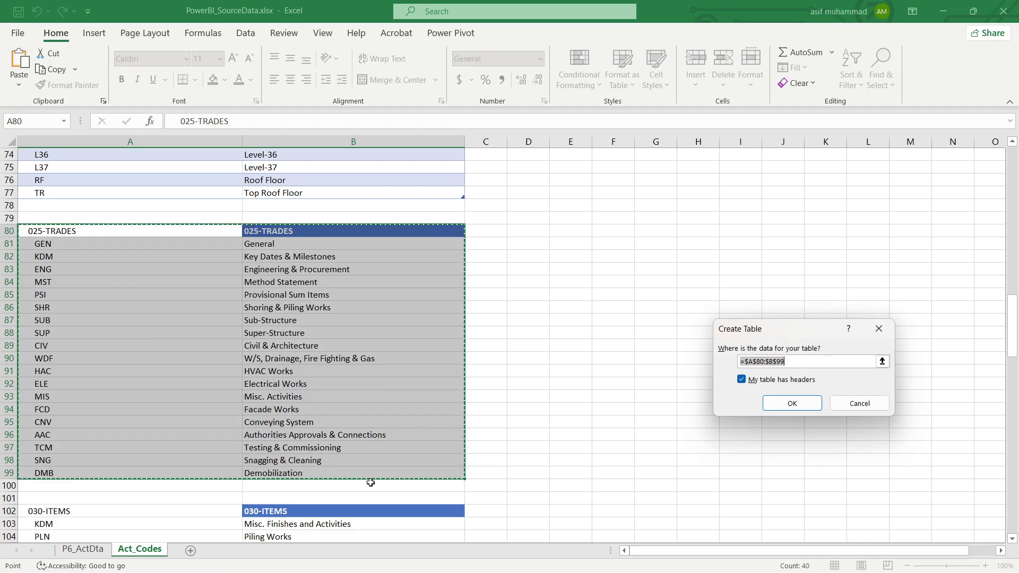
click(789, 403)
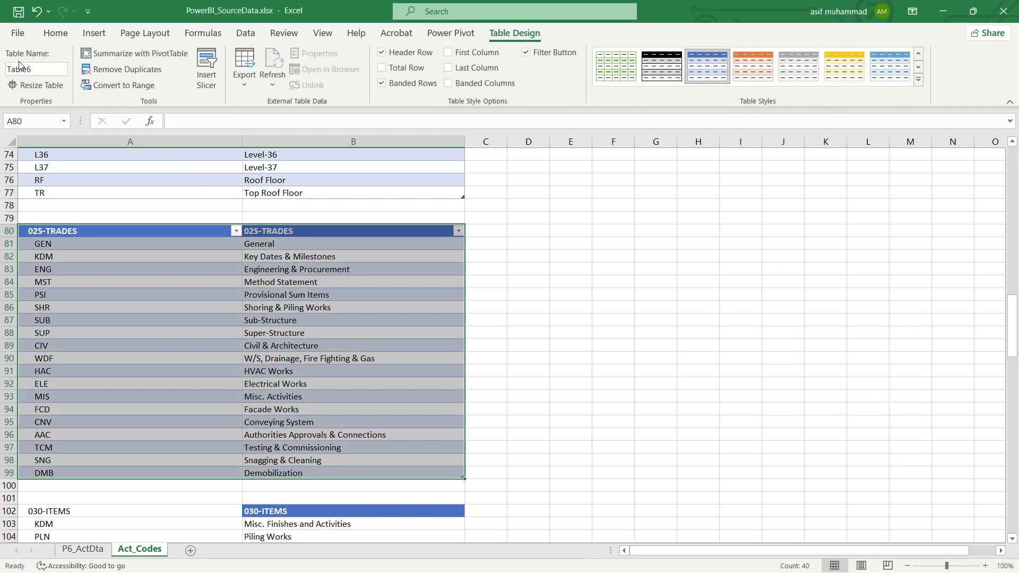
Step: Name the 025-TRADES table AC_TRAD
click(50, 73)
text(AC_PRNM)
key(BackSpace)
key(BackSpace)
key(BackSpace)
key(BackSpace)
text(TRAD)
key(Return)
click(78, 348)
Step: Convert the 030-ITEMS group in A102:B191 into a table with headers
scroll(77, 348, down, 4)
scroll(78, 349, down, 2)
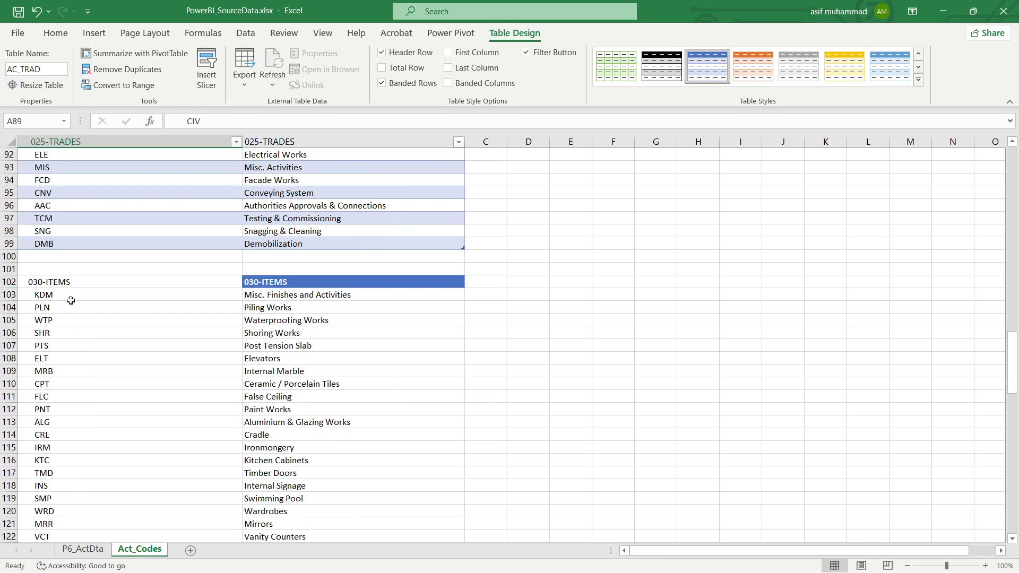
click(71, 284)
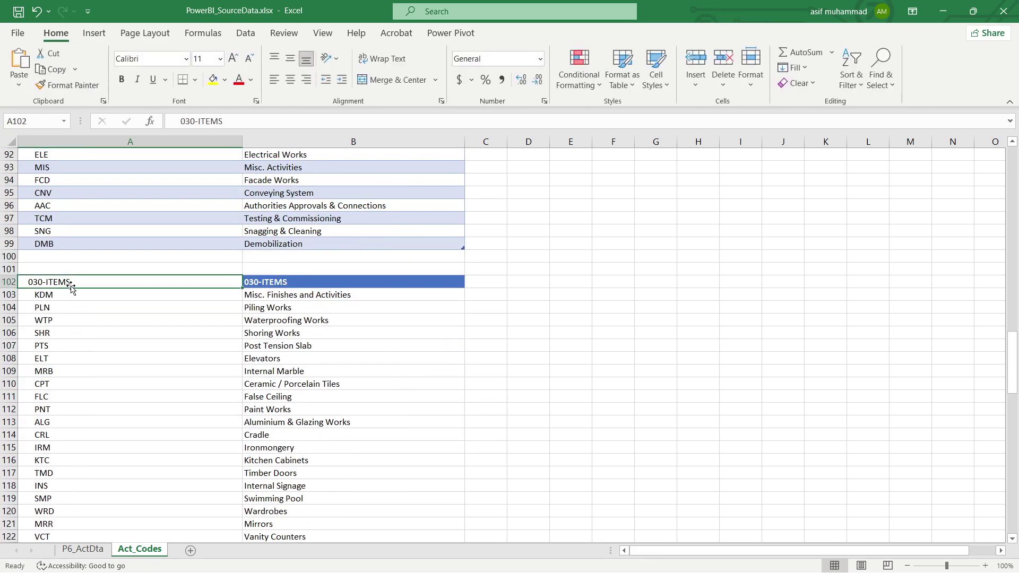
key(ctrl+shift+Right)
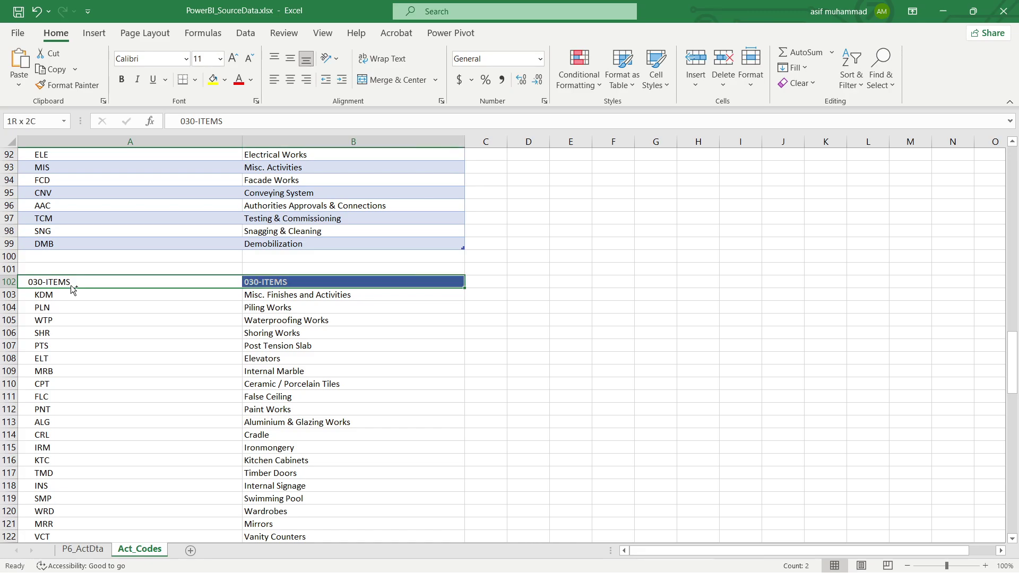
key(ctrl+shift+Down)
scroll(72, 290, down, 1)
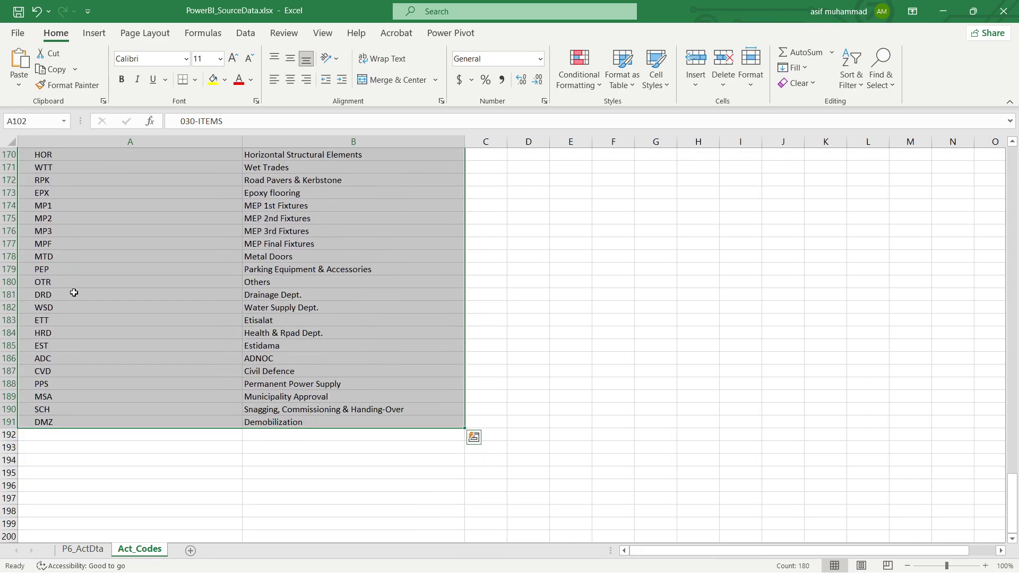
key(ctrl+t)
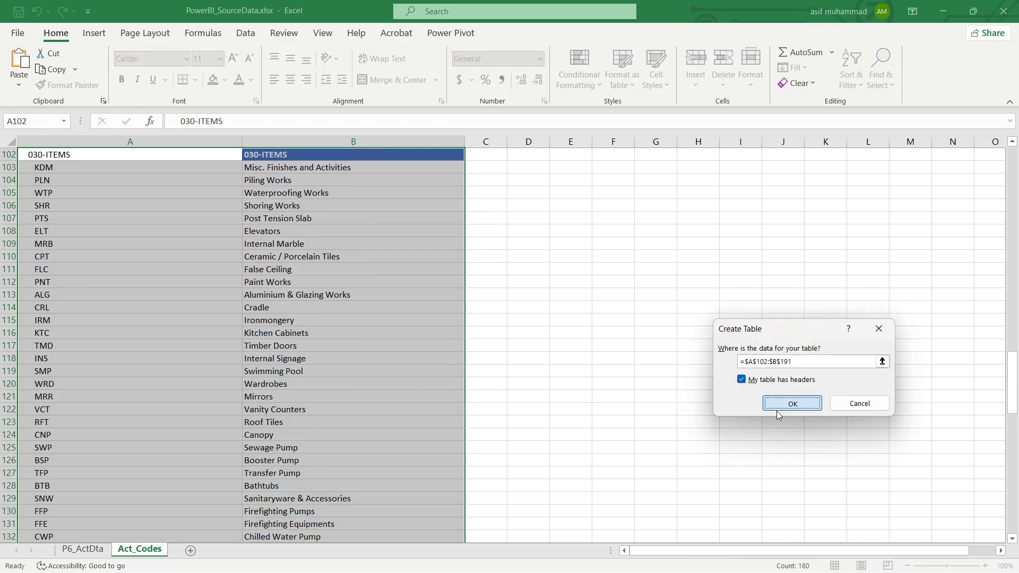
click(791, 404)
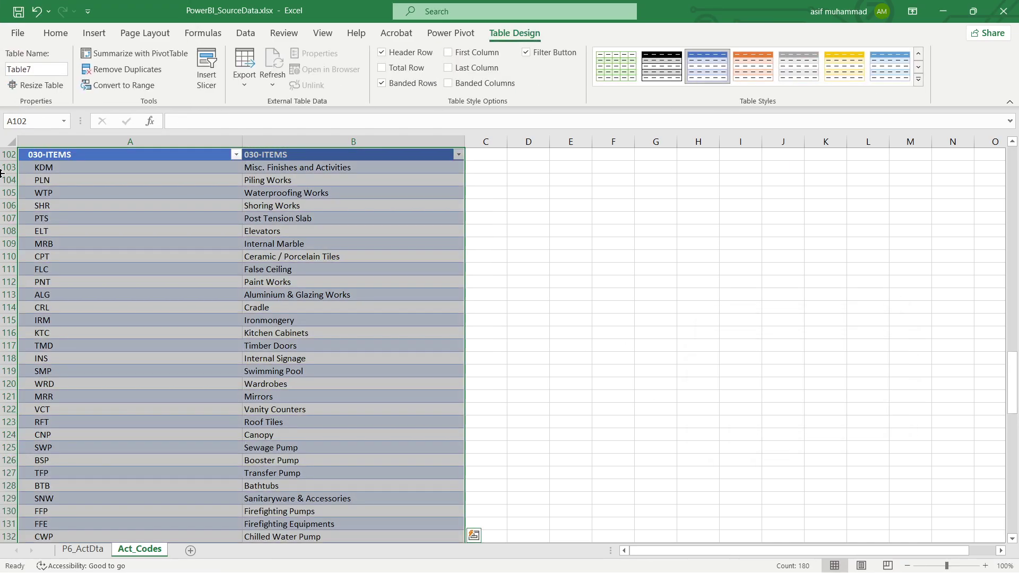
Step: Name the 030-ITEMS table AC_ITEMS
click(47, 70)
text(AC_PRNM)
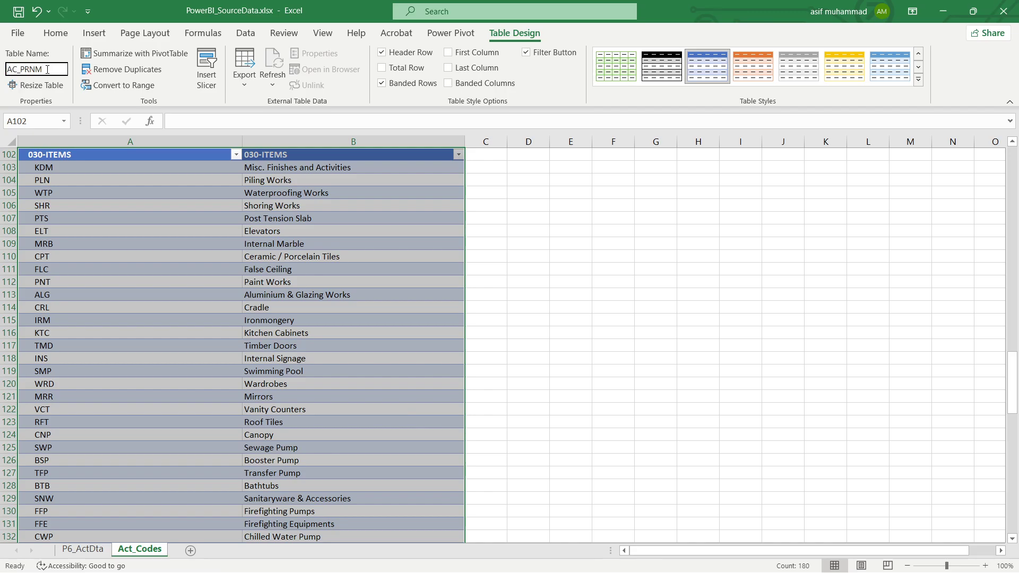
key(BackSpace)
key(BackSpace)
key(BackSpace)
key(BackSpace)
text(ITEMS)
key(Return)
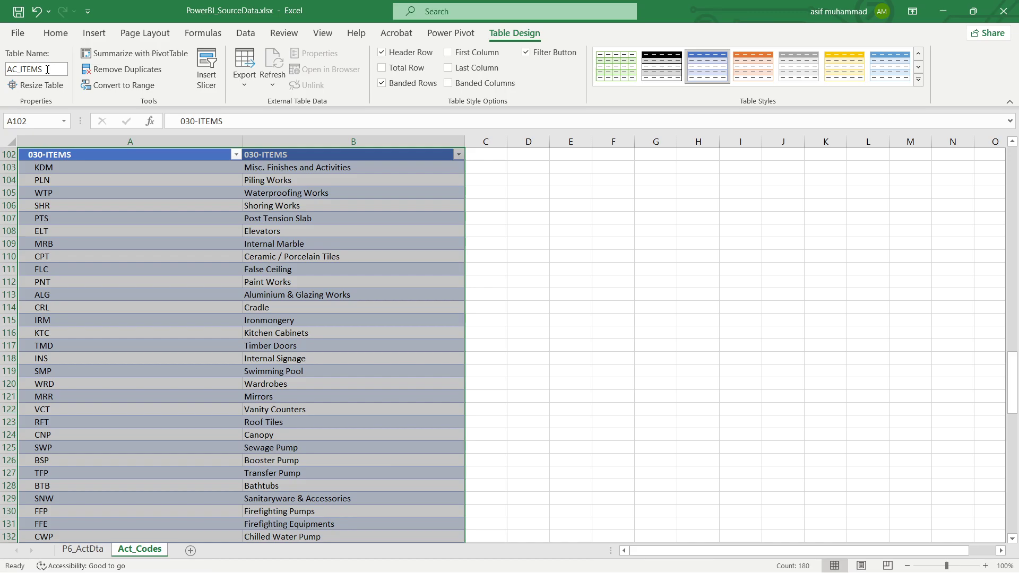
click(191, 264)
Step: Add a new worksheet after Act_Codes and enter the headers Date in A1 and Date_ID in B1
scroll(194, 268, up, 4)
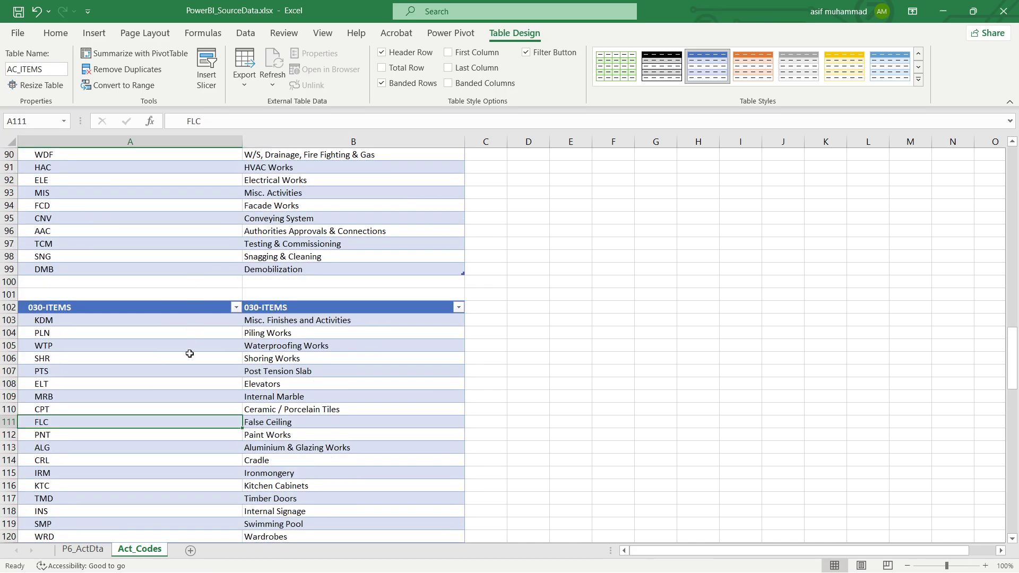
scroll(191, 358, up, 1)
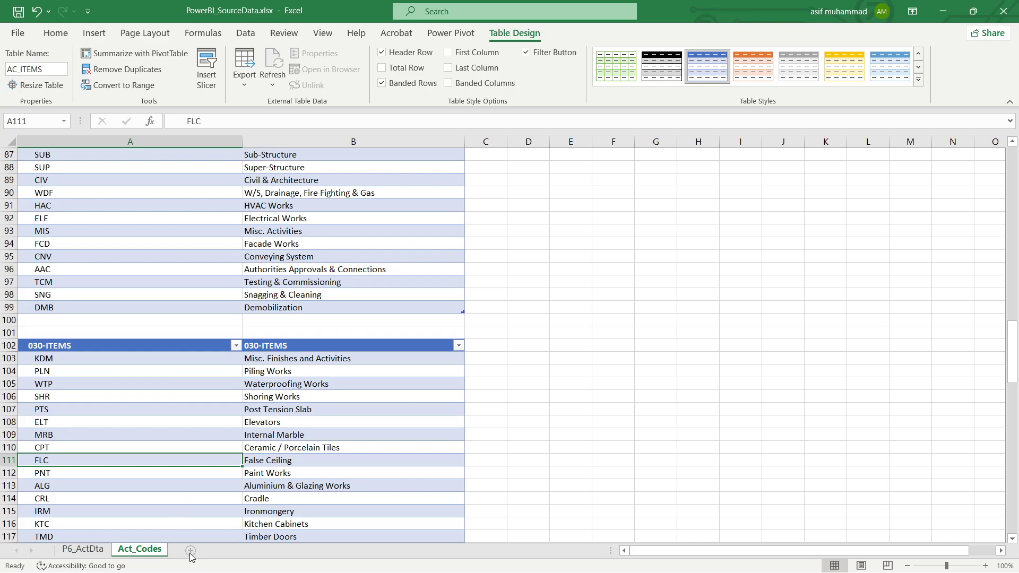
click(190, 551)
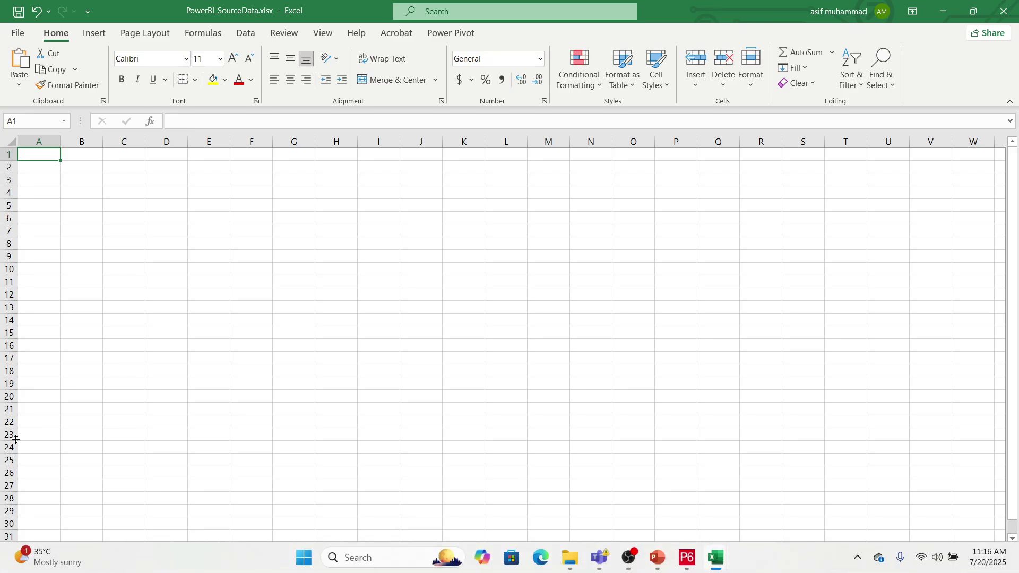
text(Date)
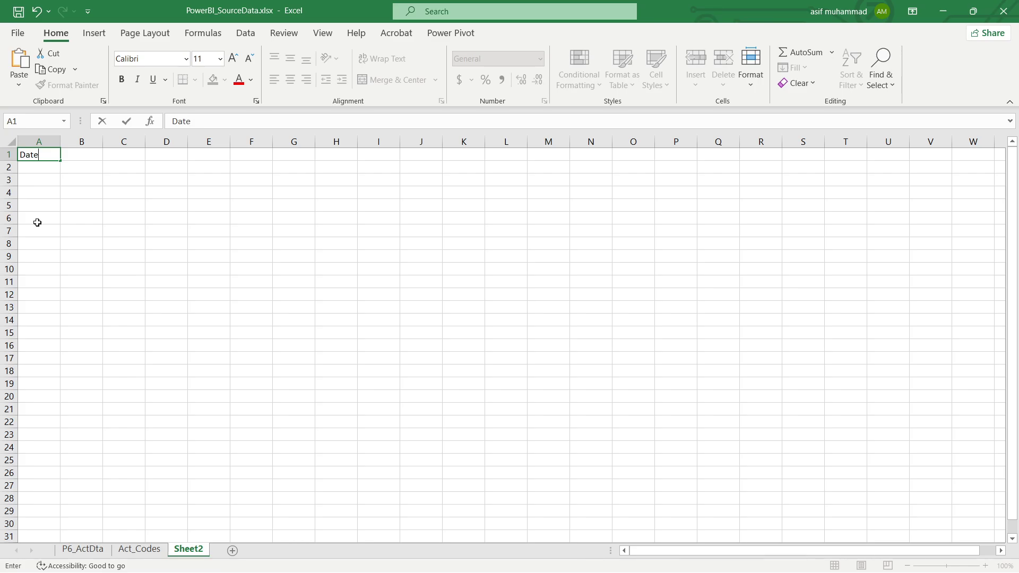
key(Tab)
text(Date)
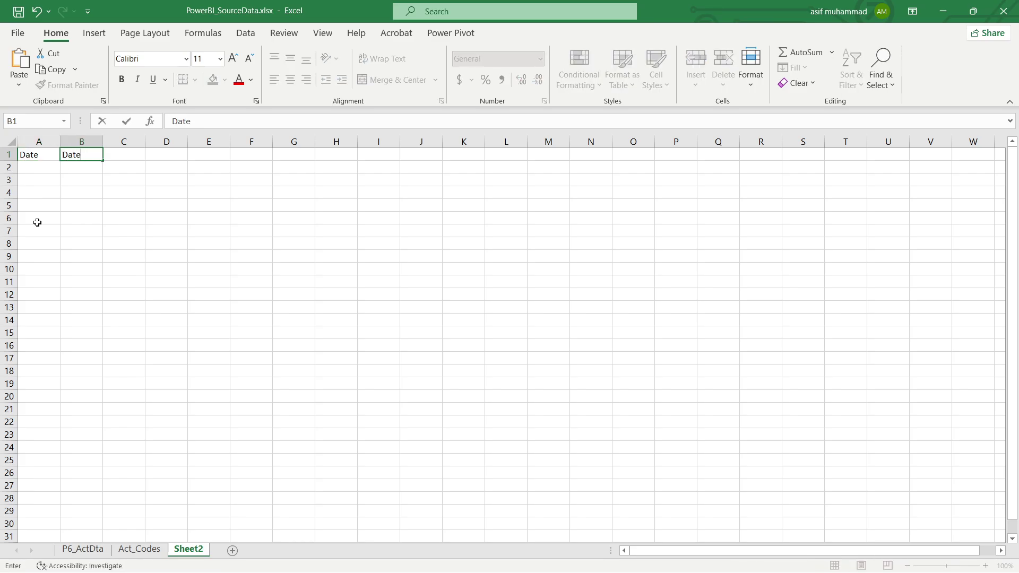
text(_ID)
key(Return)
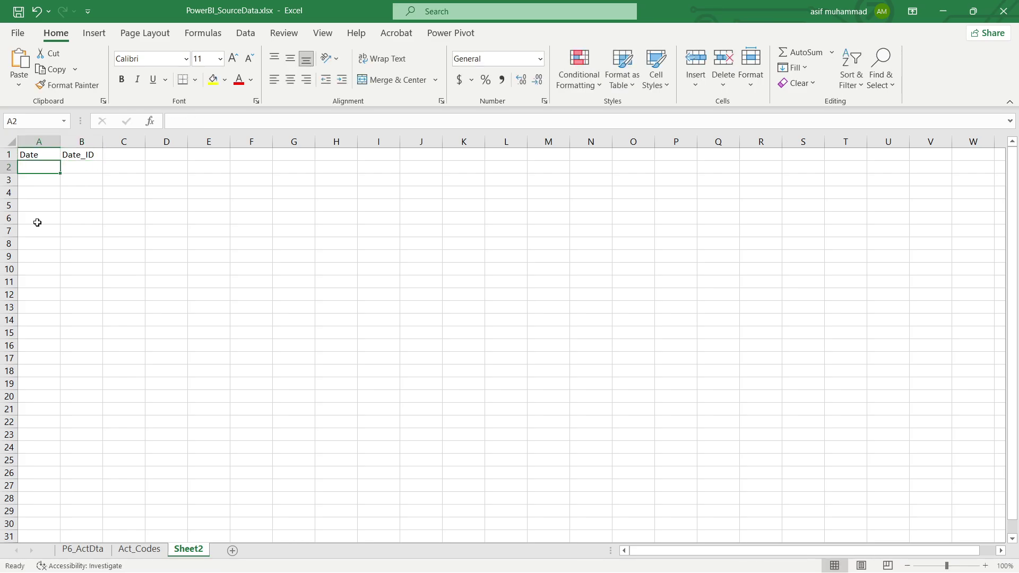
Step: Enter the start date in A2 with the formula =DATE(2016,6,2) and widen column A
text(2)
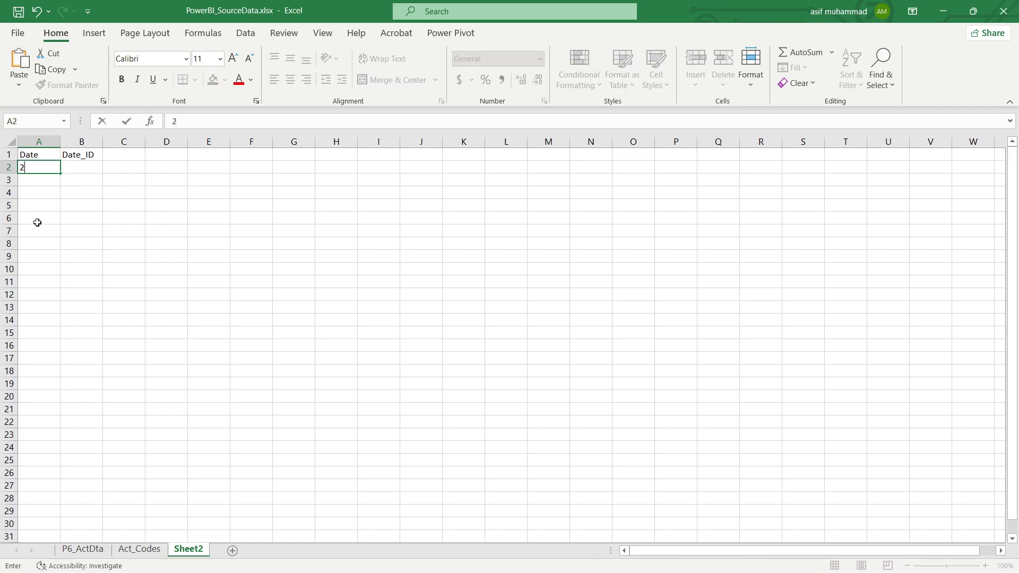
key(BackSpace)
text(=DATE(201)
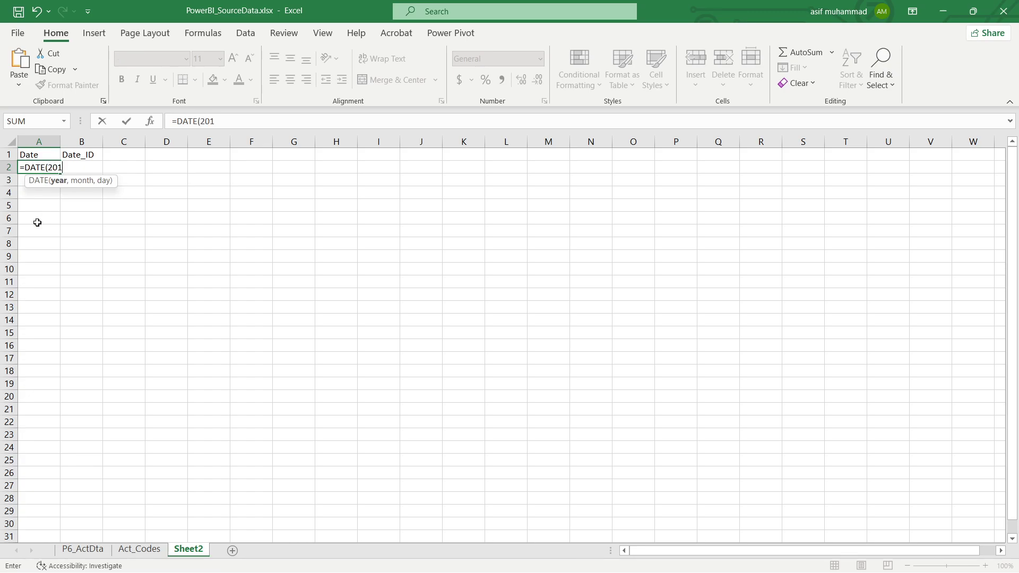
text(6,6,2)
key(ctrl+Return)
drag(64, 146, 104, 146)
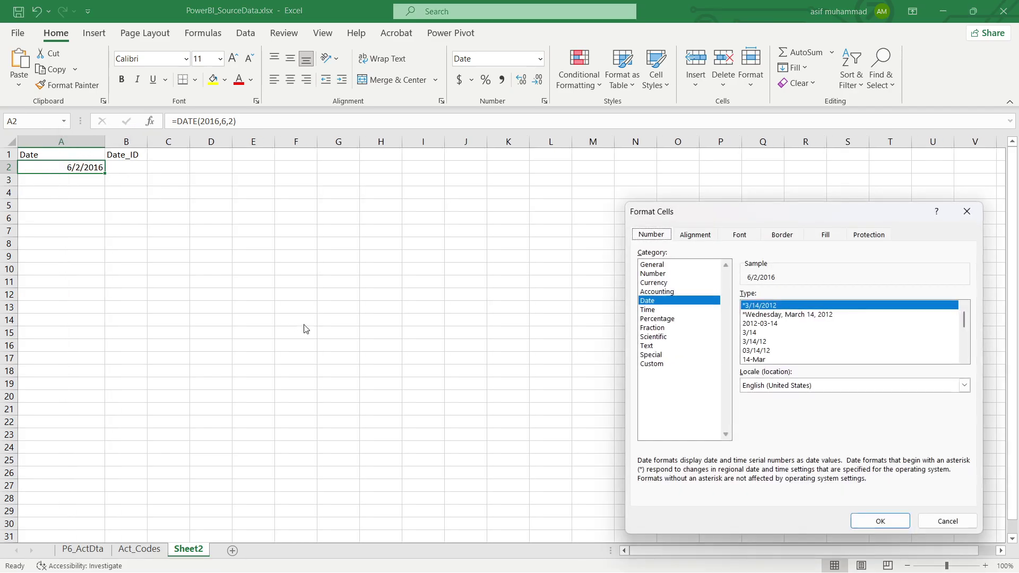
Step: Apply the custom number format dDD, DD-mmm-yy to the date in A2
key(ctrl+1)
click(651, 365)
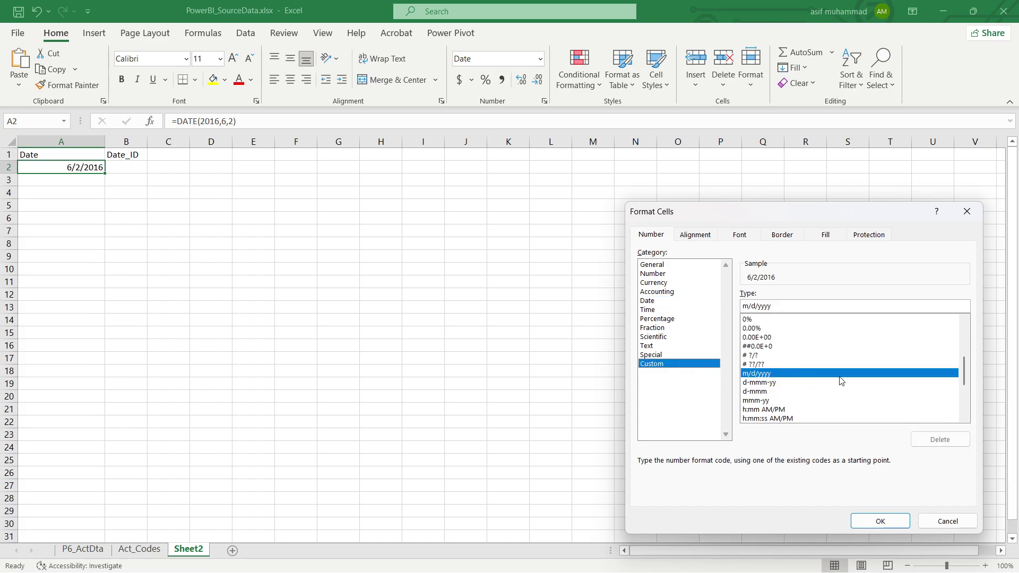
click(769, 385)
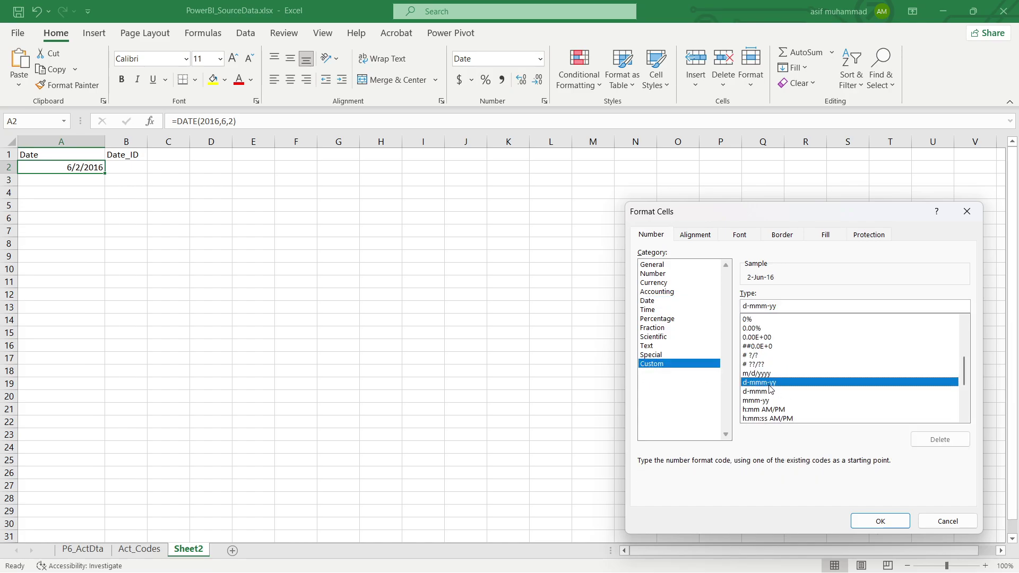
click(747, 306)
text(DD)
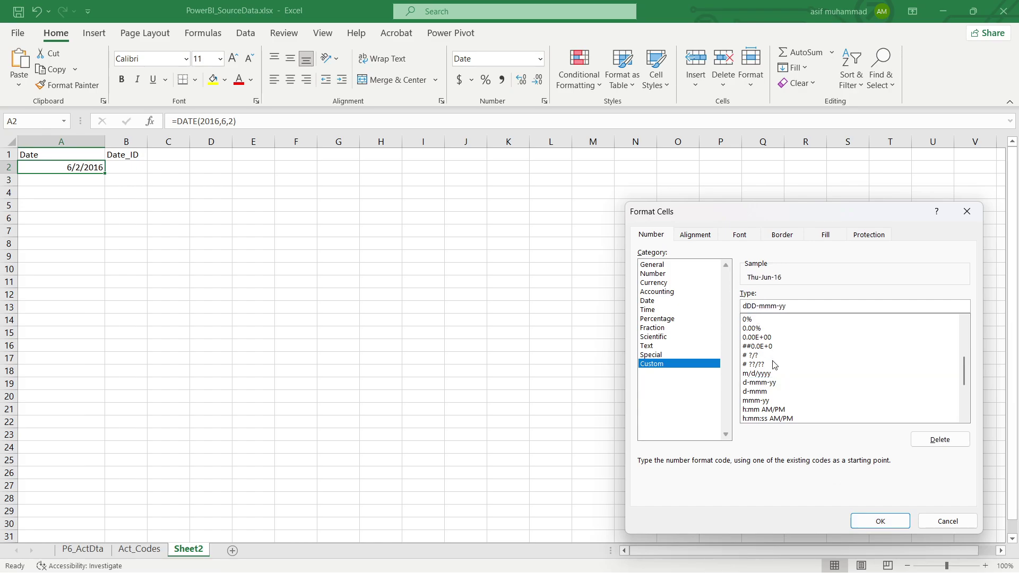
text(, DD)
key(Return)
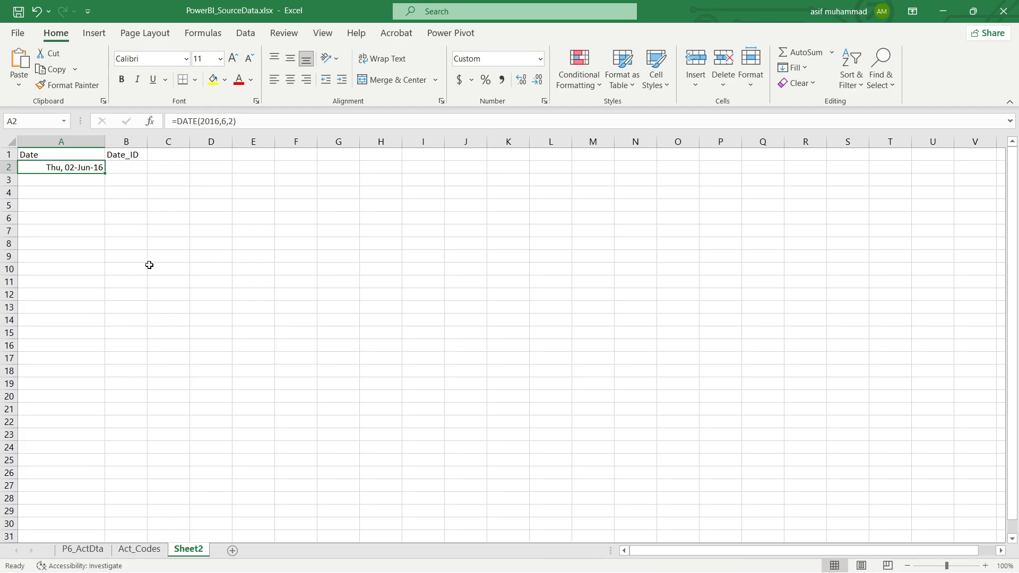
Step: Enter the formula =A2+4 in A3 for the following Monday's date
click(89, 183)
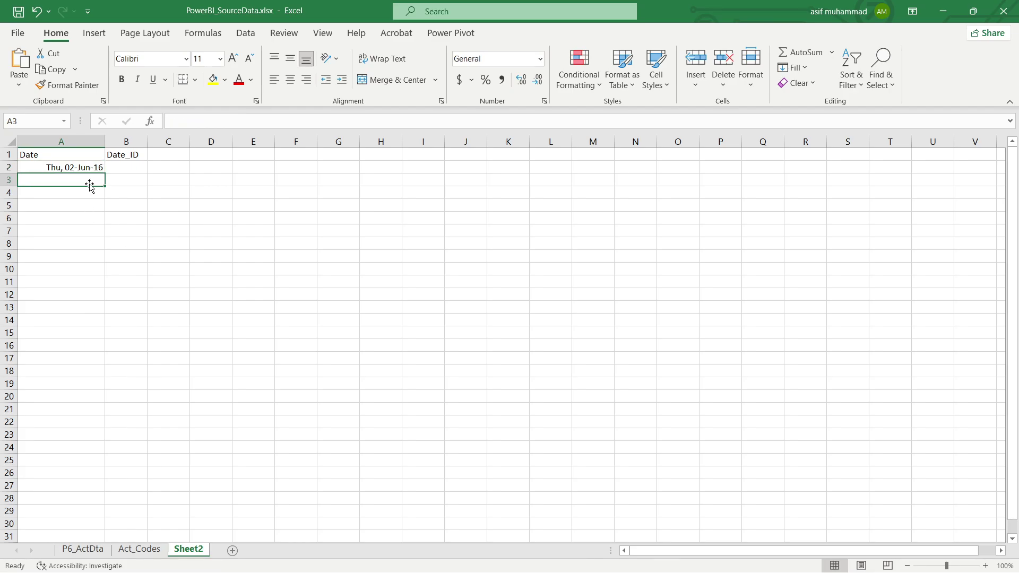
text(=)
key(Up)
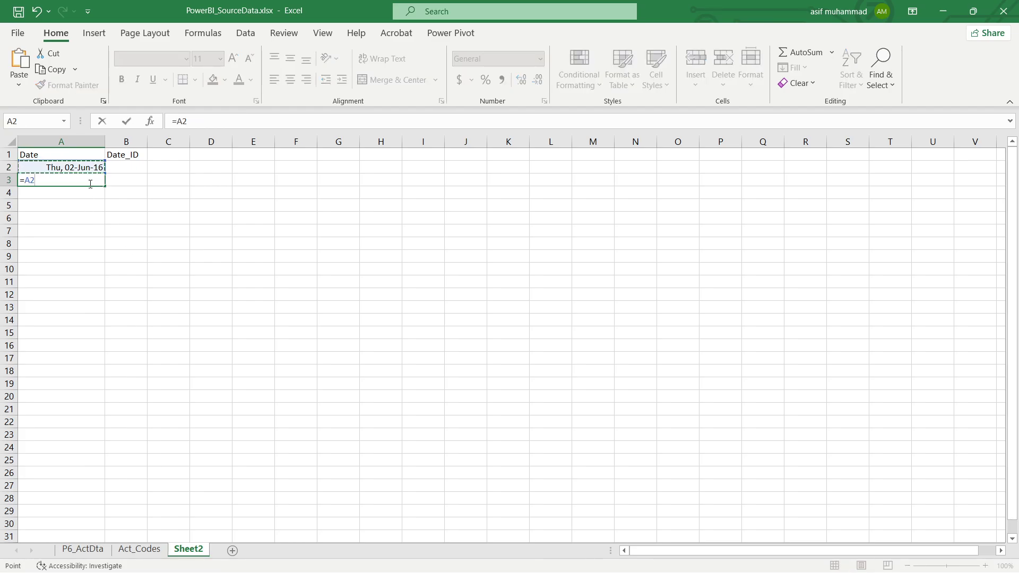
text(+4)
key(ctrl+Return)
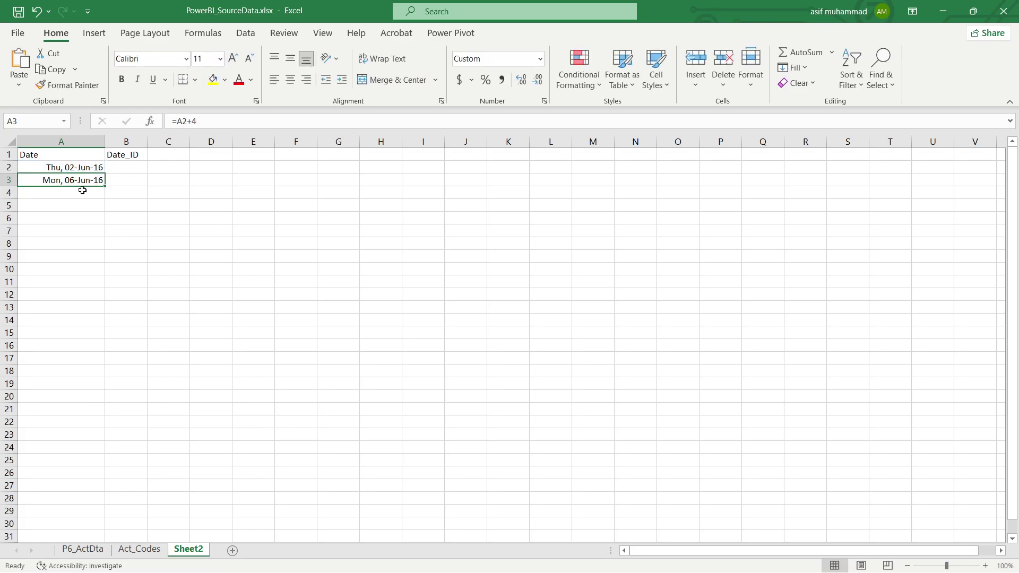
Step: Enter the formula =A3+7 in A4 and fill the A3:A4 formulas down column A to row 562
click(82, 191)
text(=)
key(Up)
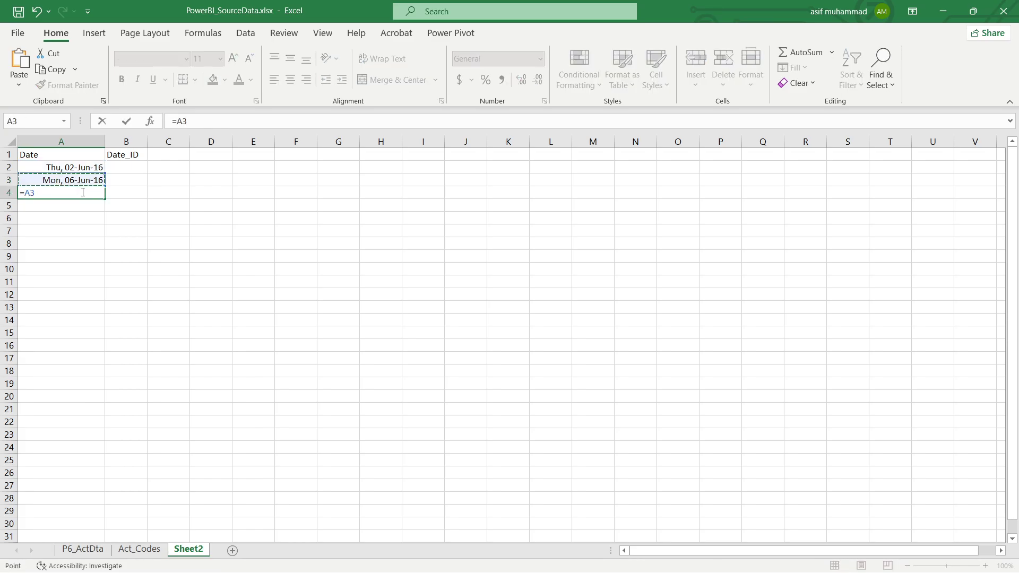
text(+7)
key(ctrl+Return)
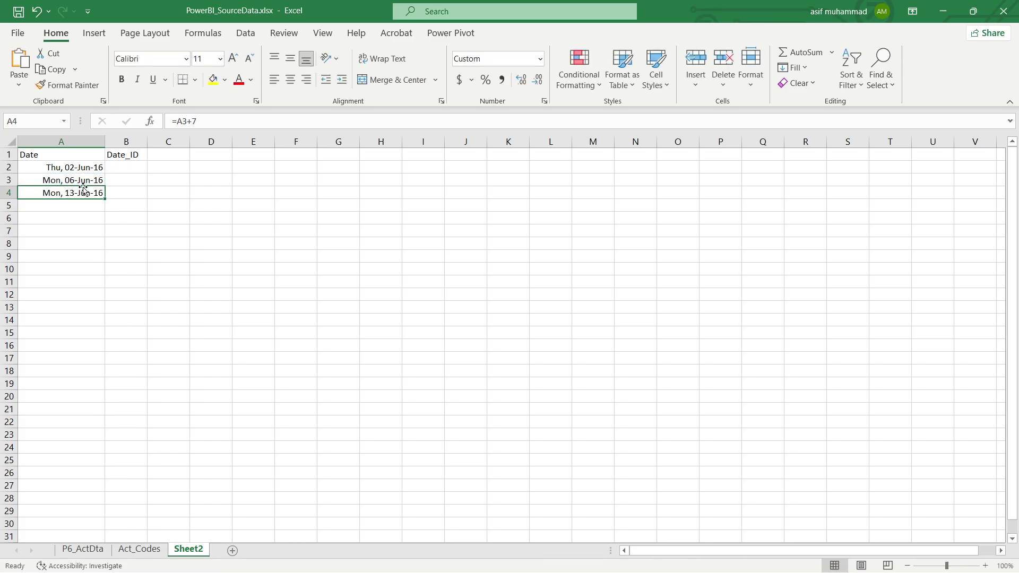
drag(82, 181, 107, 528)
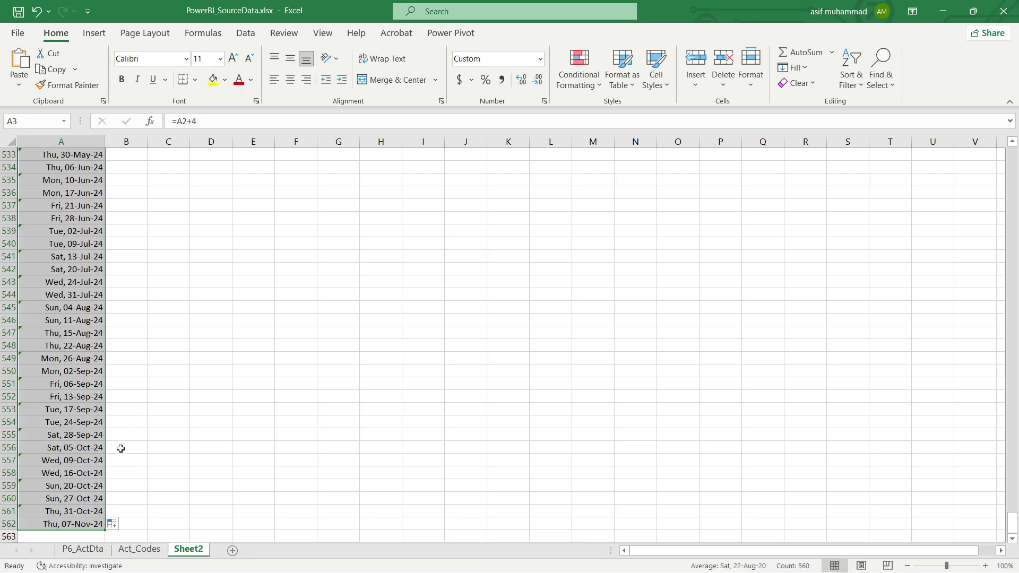
Step: Clear rows 174 to 562, removing the dates after December 2018 from column A
scroll(121, 449, up, 2)
scroll(121, 449, up, 2)
scroll(121, 449, down, 5)
drag(3, 485, 42, 434)
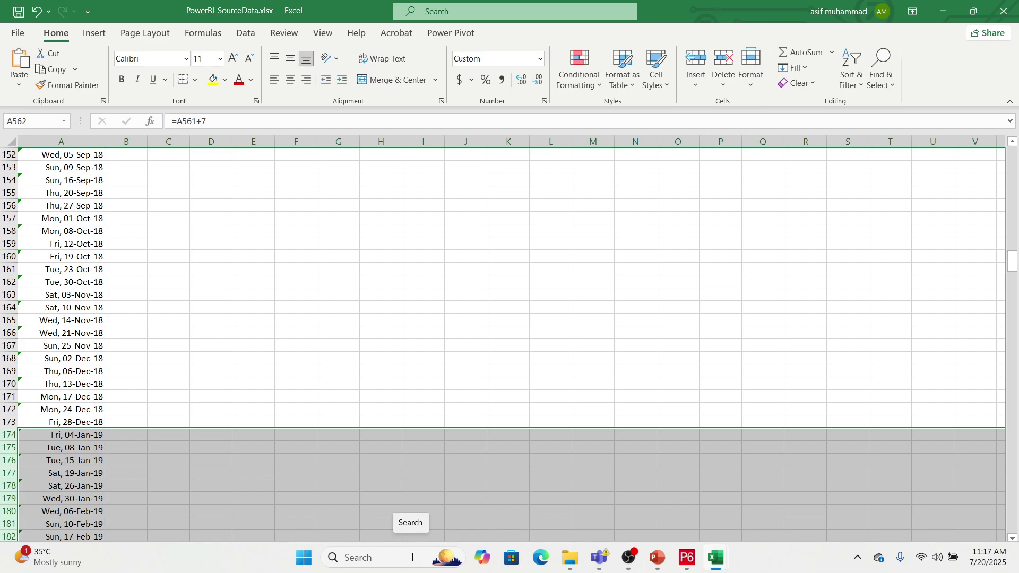
key(Delete)
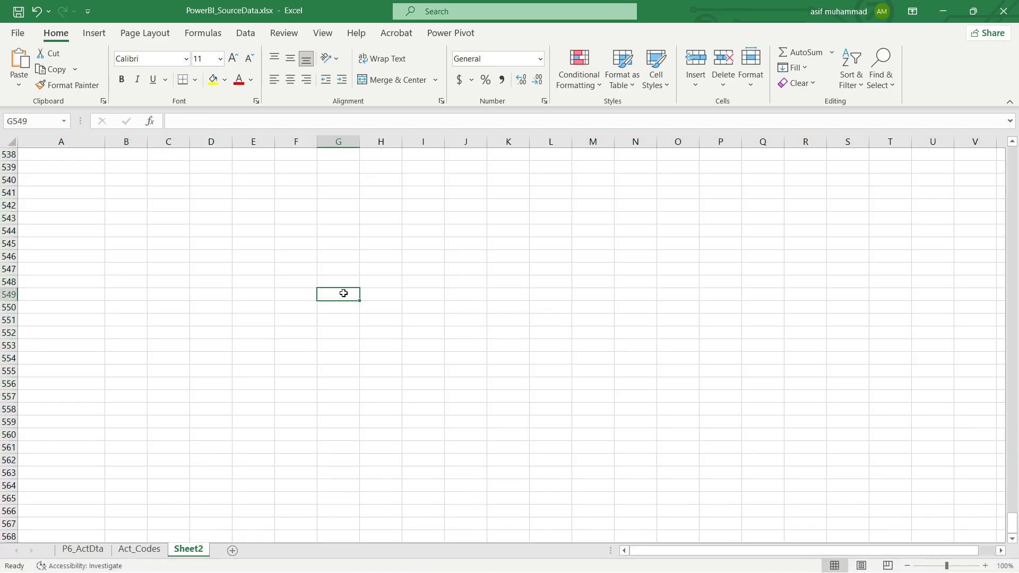
Step: Clear the remaining date formulas in column A from A4 down to the last filled row
key(ctrl+Up)
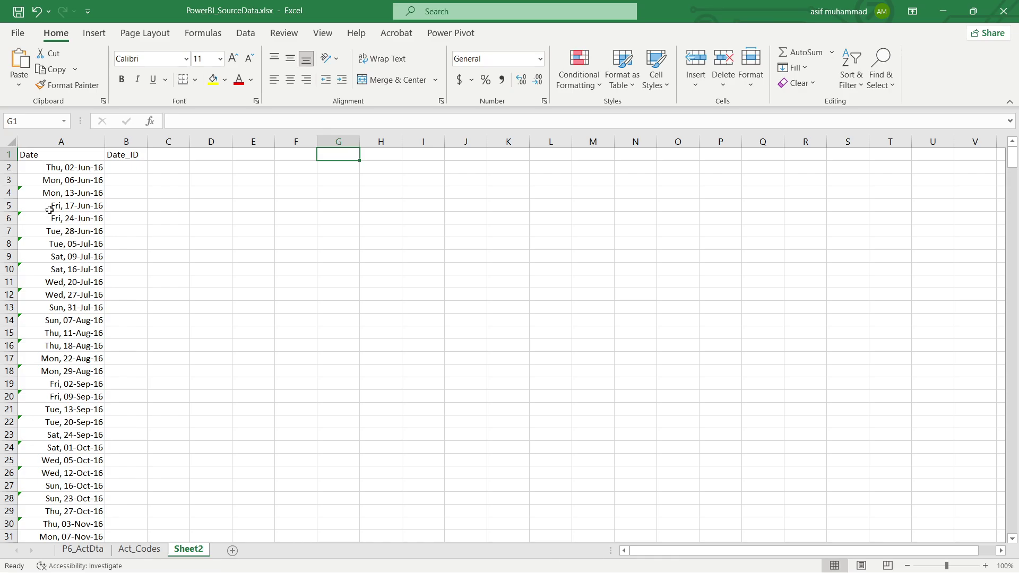
click(80, 193)
text(=A3+7)
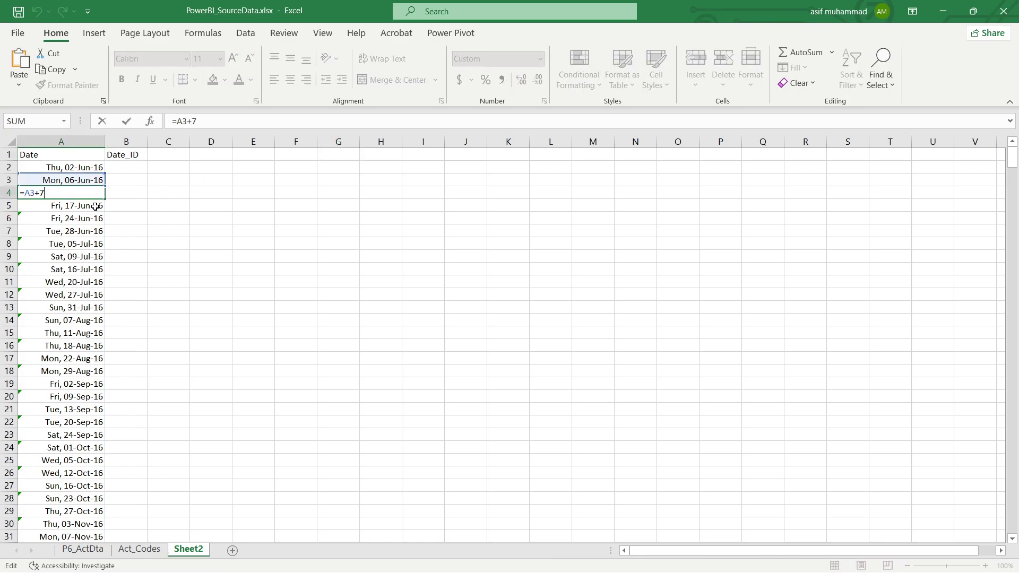
double_click(95, 206)
key(Escape)
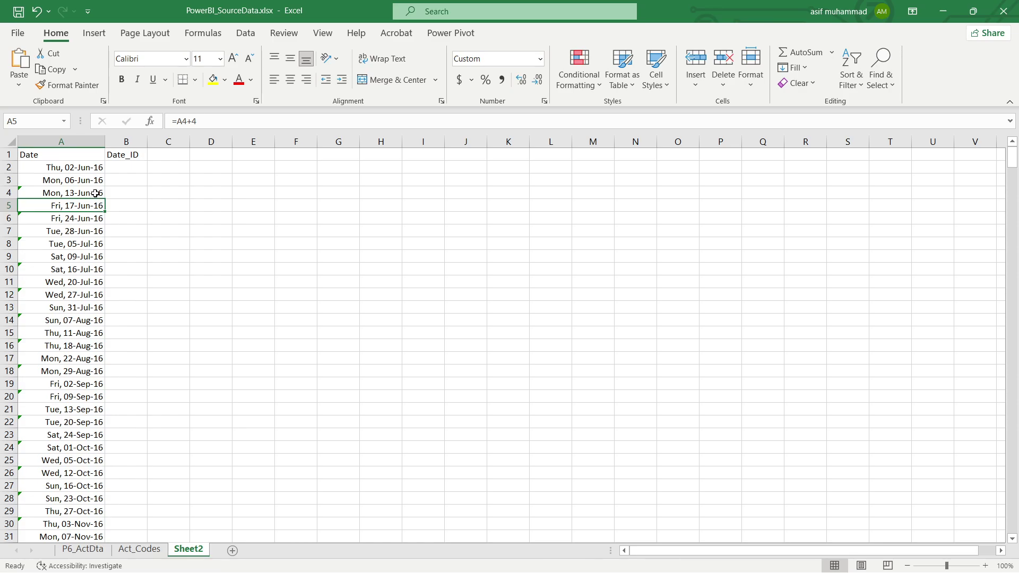
click(95, 192)
key(ctrl+shift+Down)
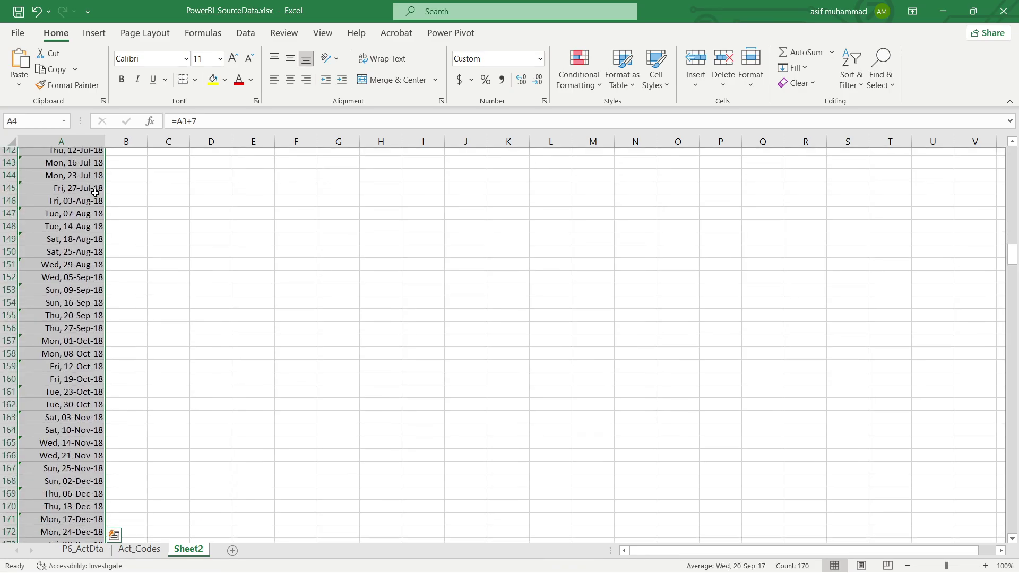
key(Delete)
key(ctrl+BackSpace)
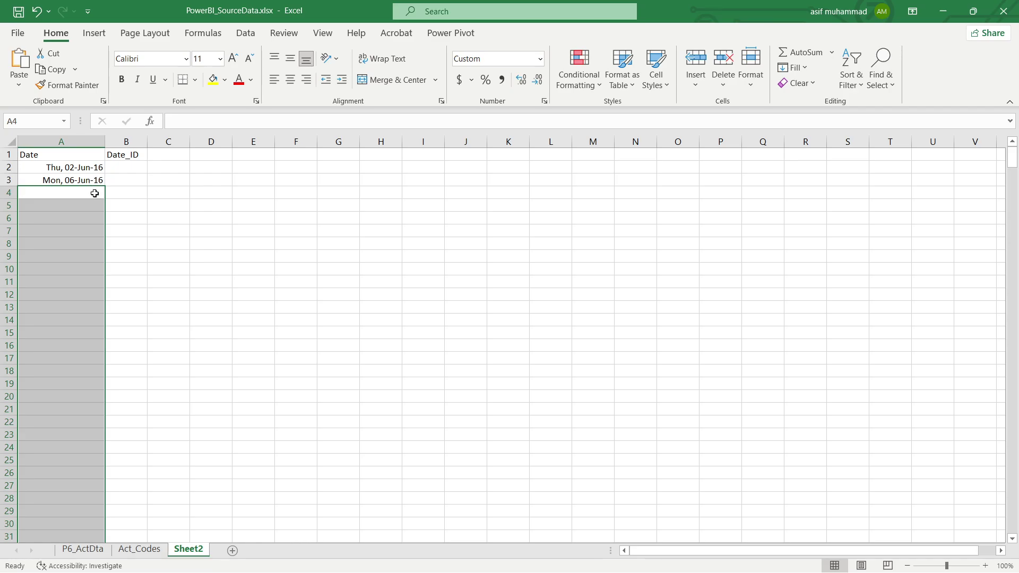
Step: Enter the formula =A3+7 in A4 for the next Monday's date
click(96, 194)
text(=)
key(Up)
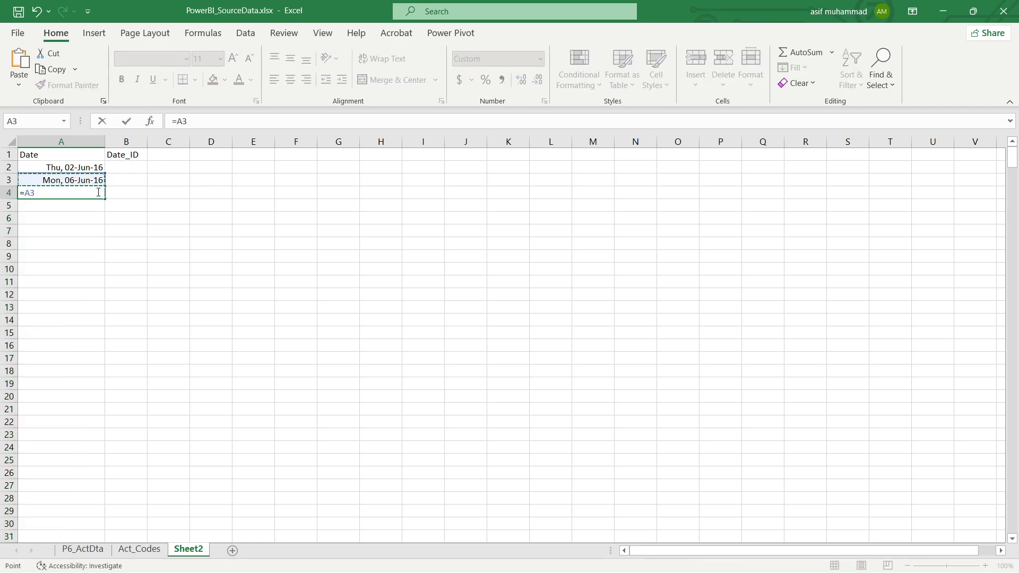
text(+7)
key(ctrl+Return)
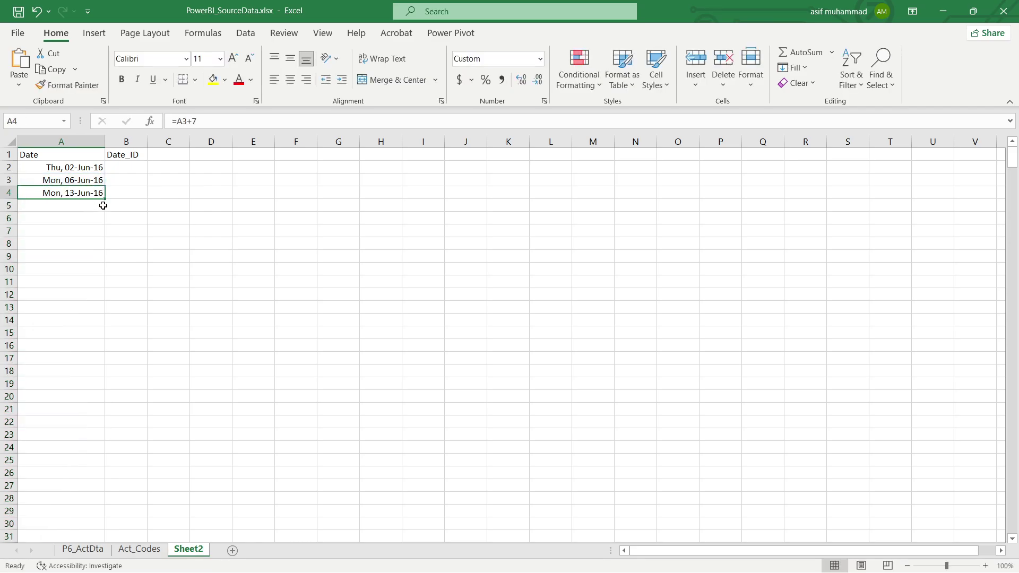
Step: Fill the A4 weekly date formula down column A to row 188
drag(104, 202, 87, 460)
scroll(113, 428, down, 5)
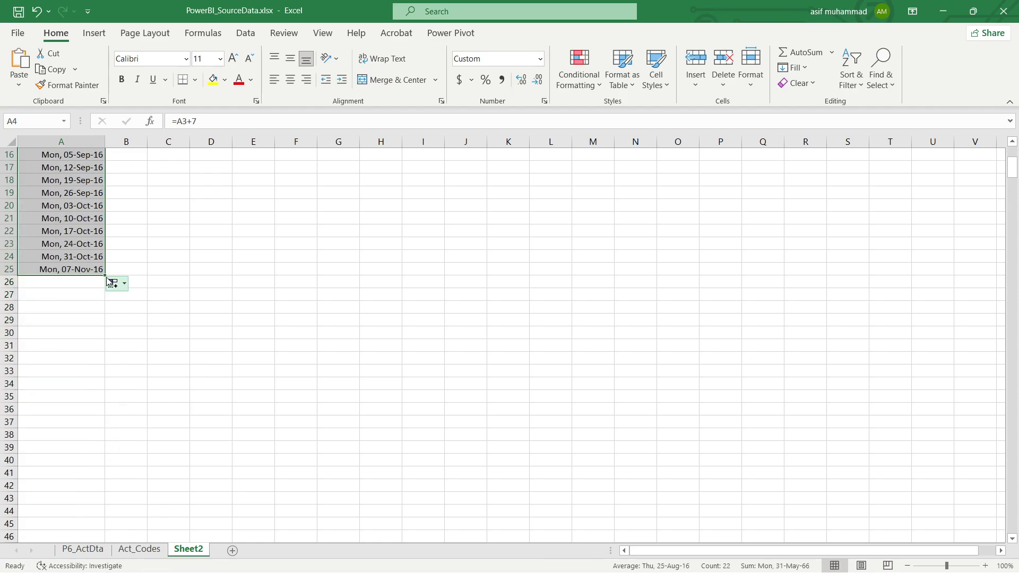
drag(105, 276, 152, 357)
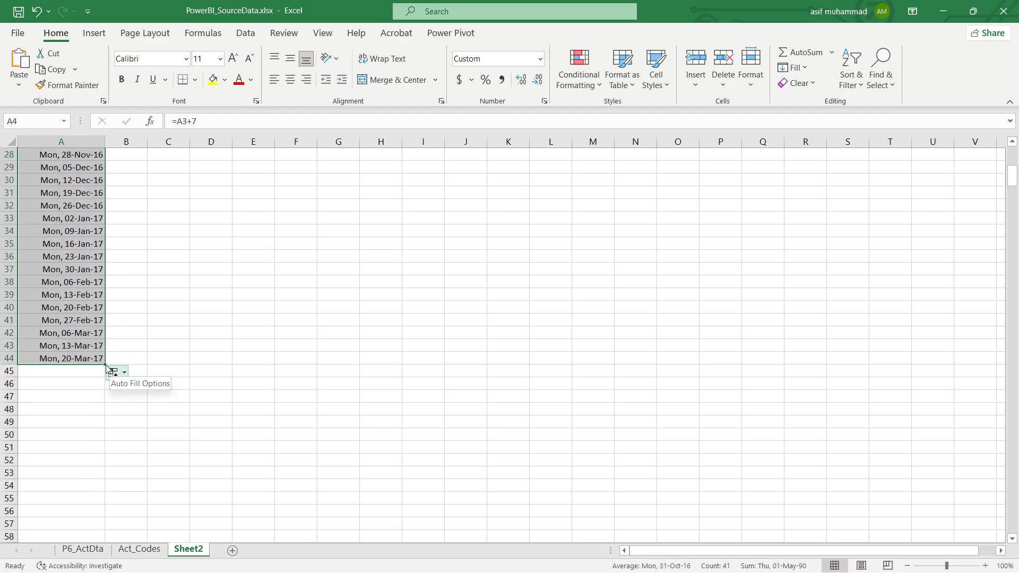
drag(104, 364, 121, 445)
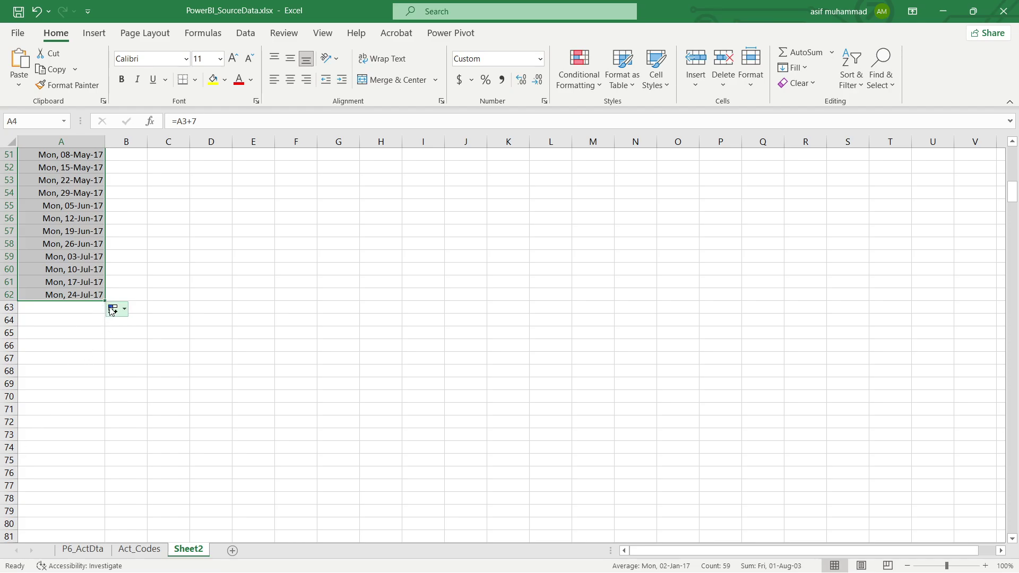
drag(105, 301, 75, 521)
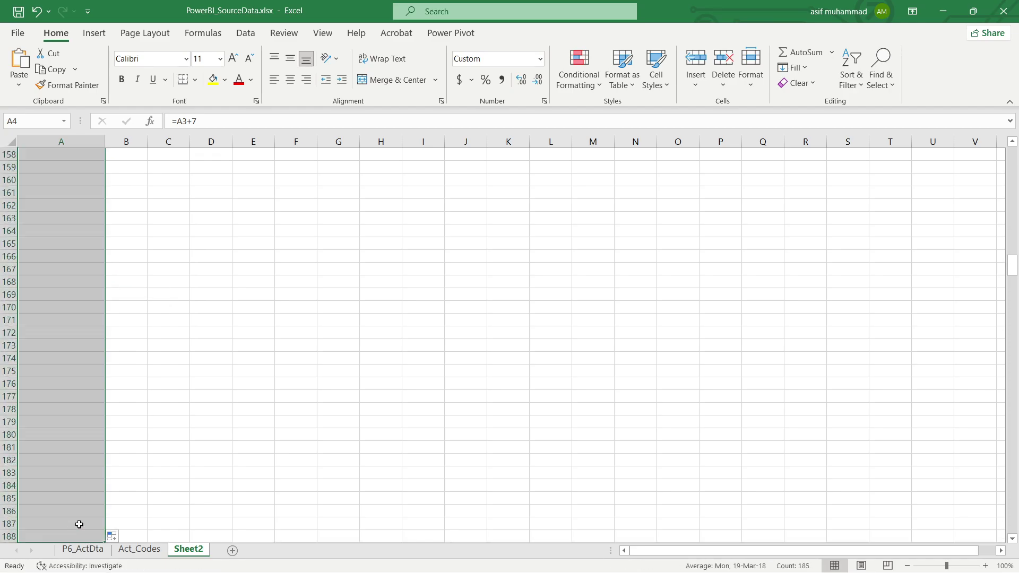
scroll(132, 342, up, 4)
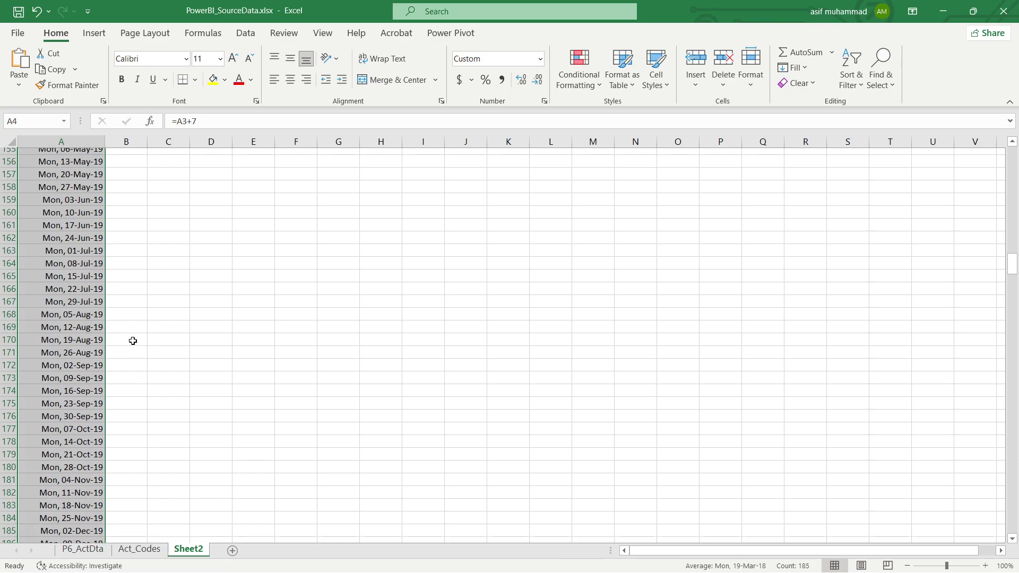
scroll(138, 414, down, 5)
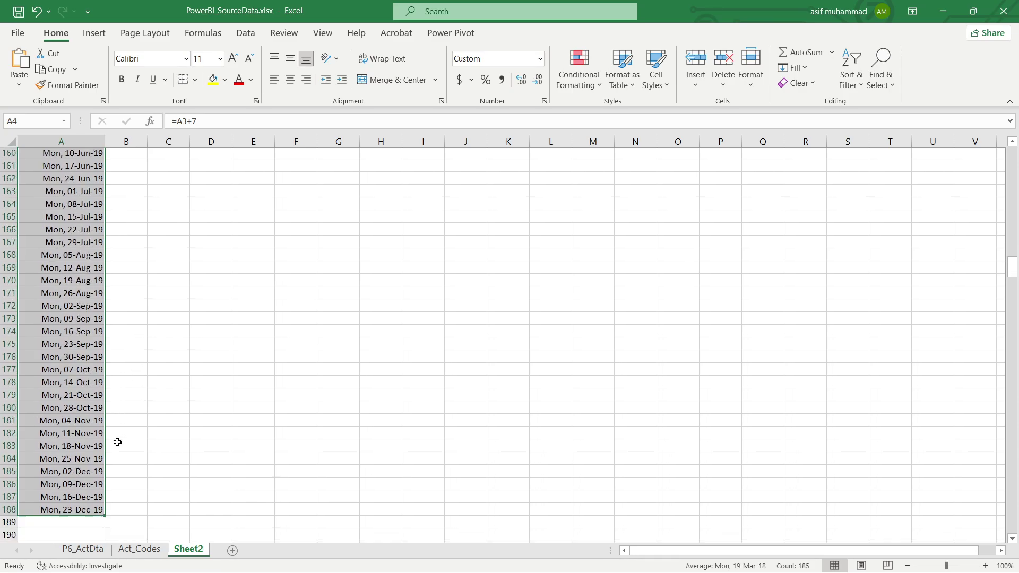
Step: Clear rows 138 to 188 so that the weekly dates end at Mon, 31-Dec-18
drag(9, 499, 3, 293)
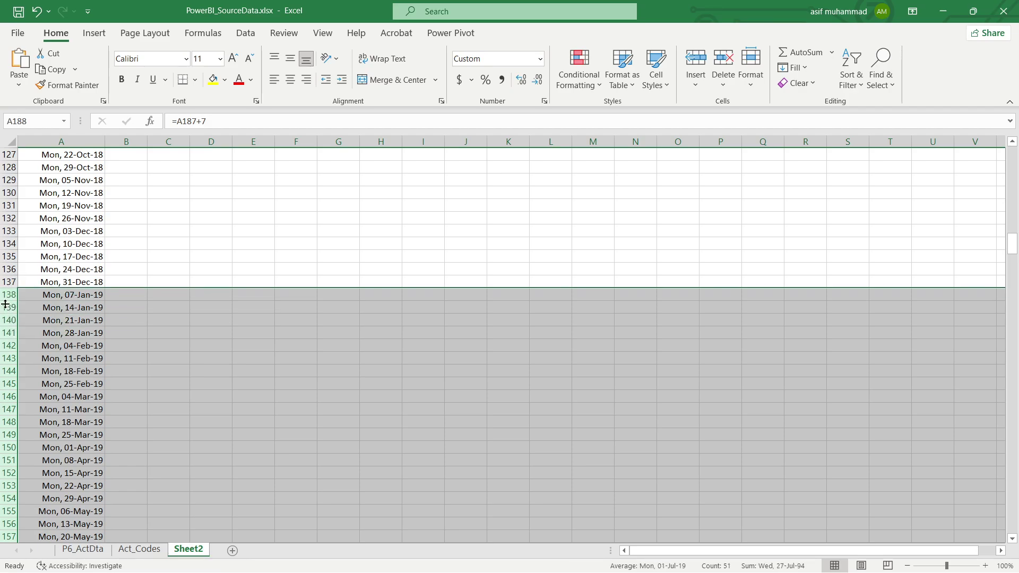
key(Delete)
scroll(5, 304, up, 3)
click(87, 333)
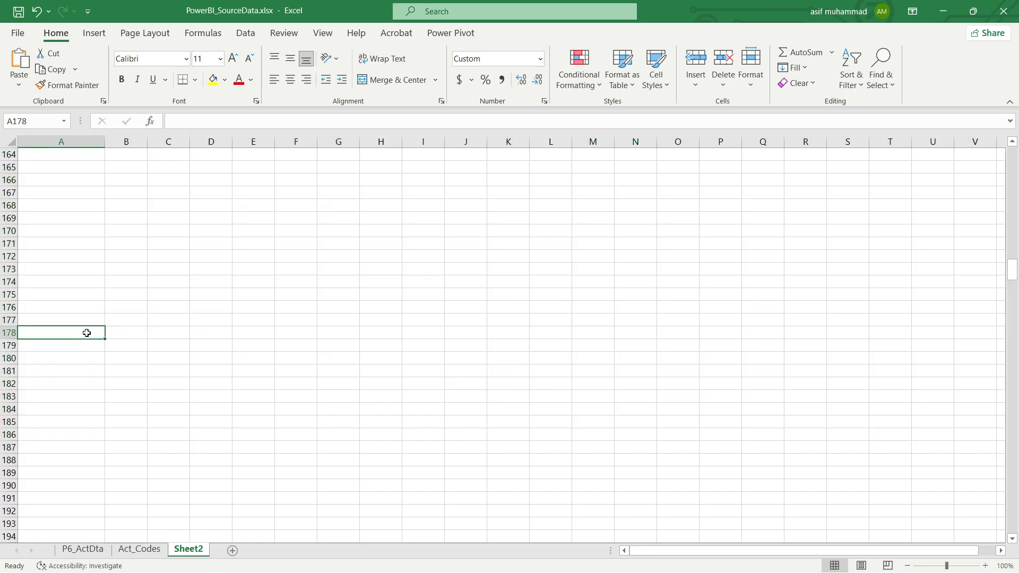
key(ctrl+Up)
Step: Enter 1 in B2 as the Date_ID of the first date
scroll(87, 332, up, 13)
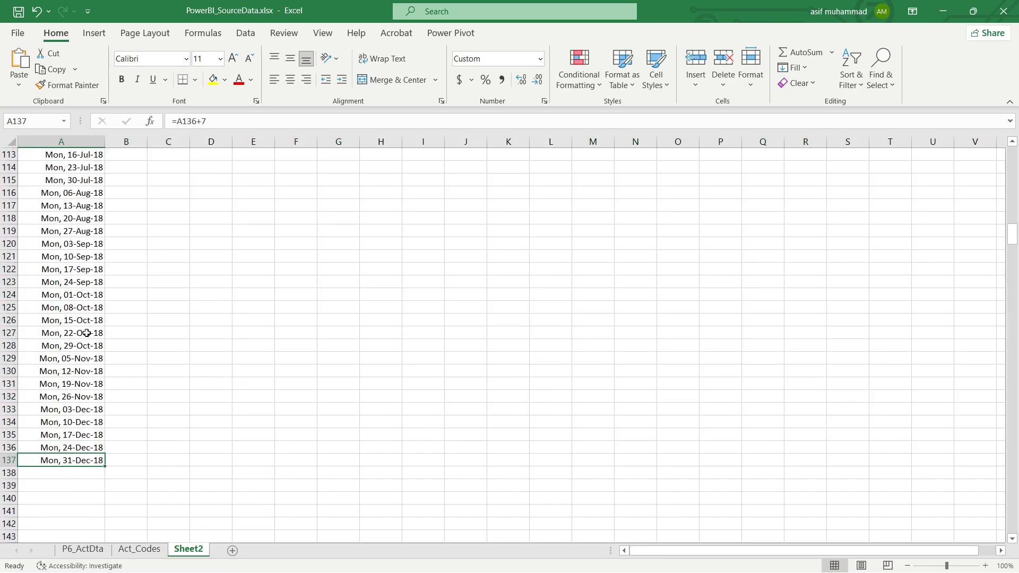
scroll(86, 333, up, 20)
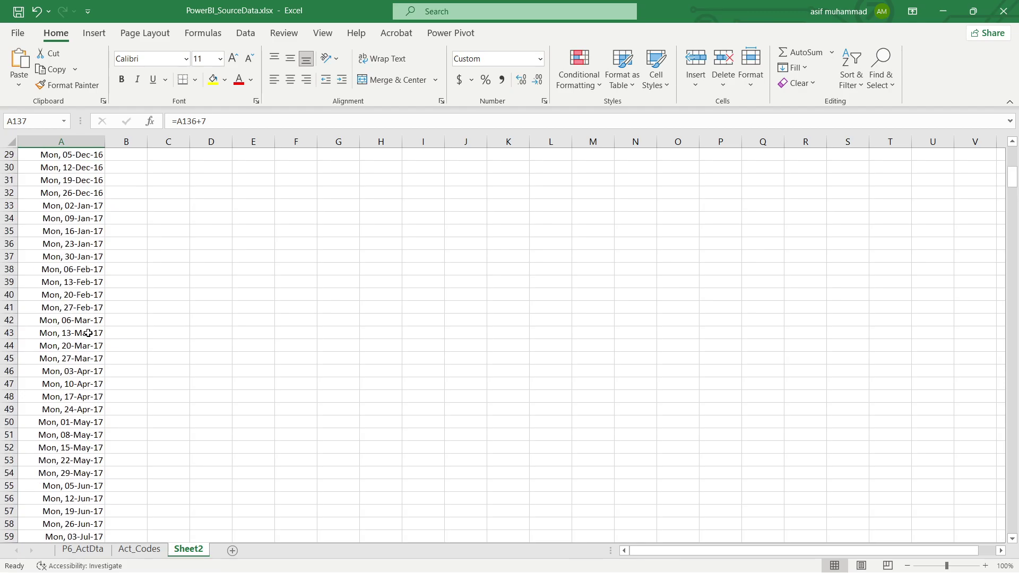
scroll(105, 286, up, 2)
click(131, 169)
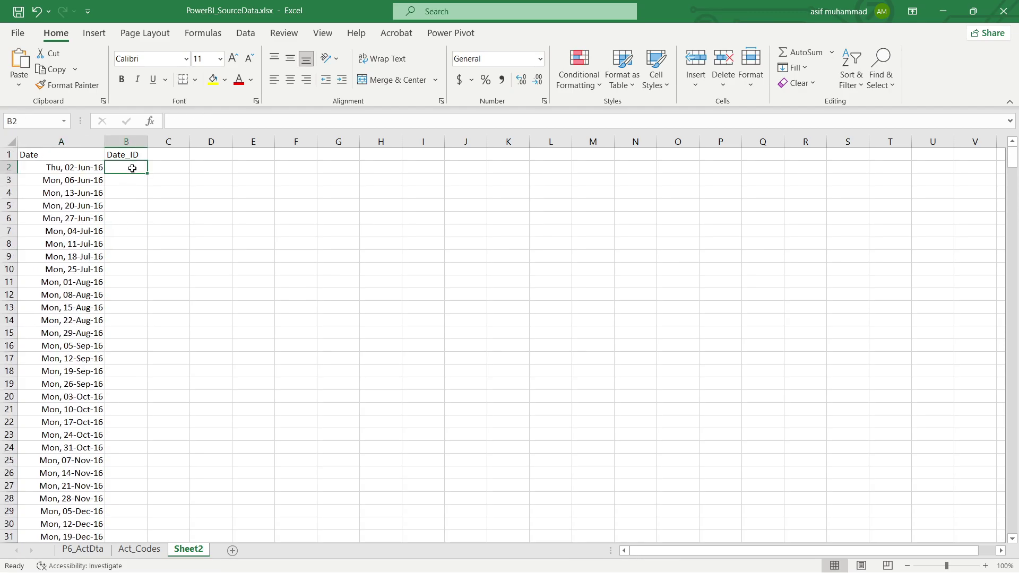
text(1)
key(Return)
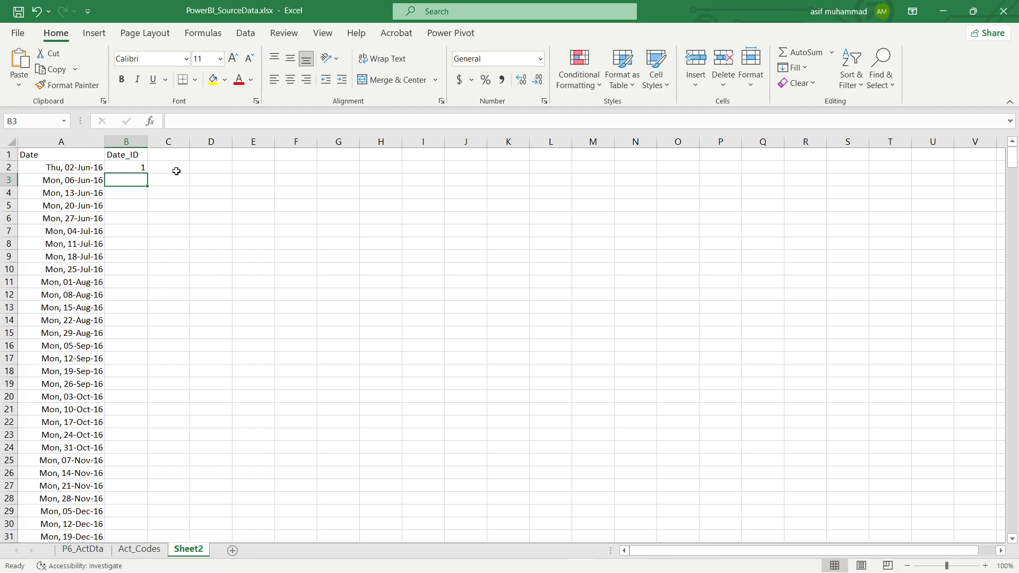
key(alt+Tab)
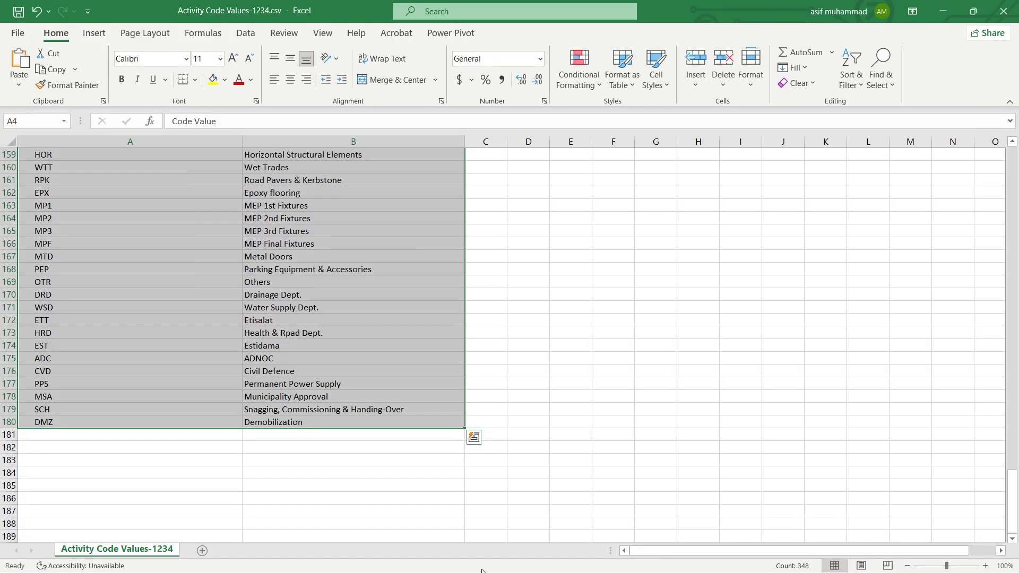
click(729, 437)
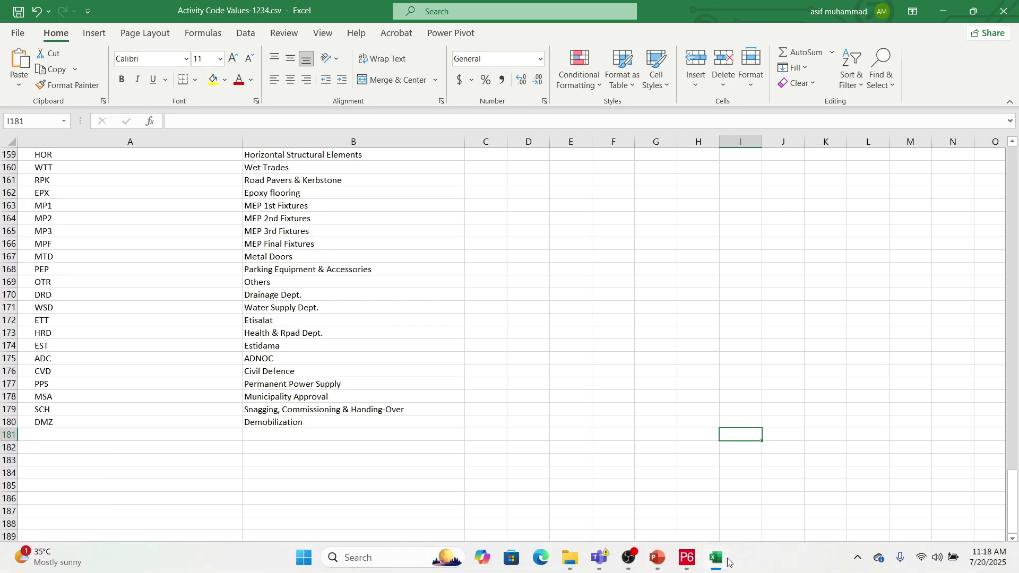
mouse_move(723, 549)
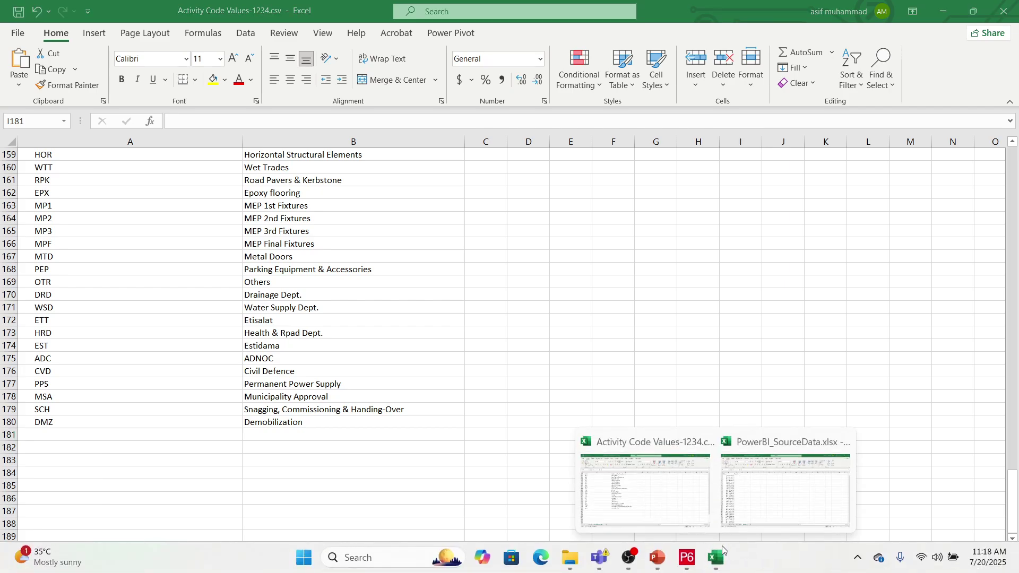
click(762, 507)
click(211, 356)
click(129, 181)
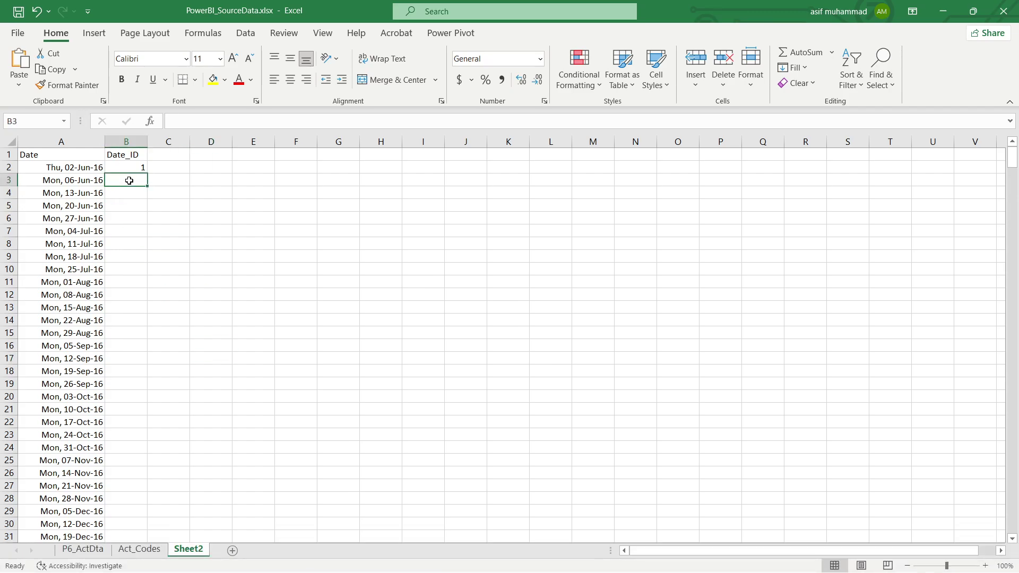
key(Down)
key(Num_Lock)
key(Num_Lock)
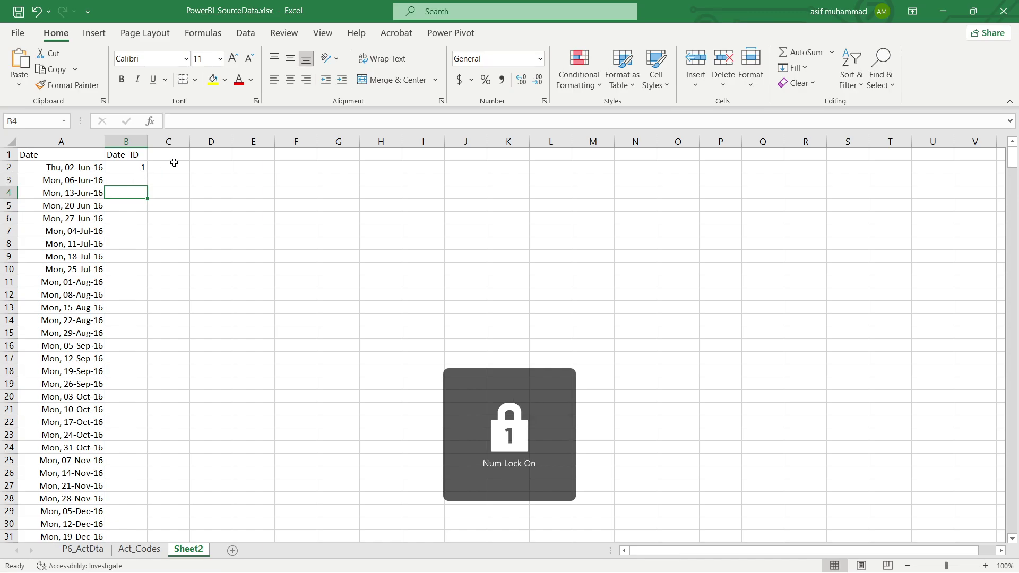
Step: Enter 2 and 3 in B3 and B4, and fill the B2:B4 number series down column B to row 137
click(124, 179)
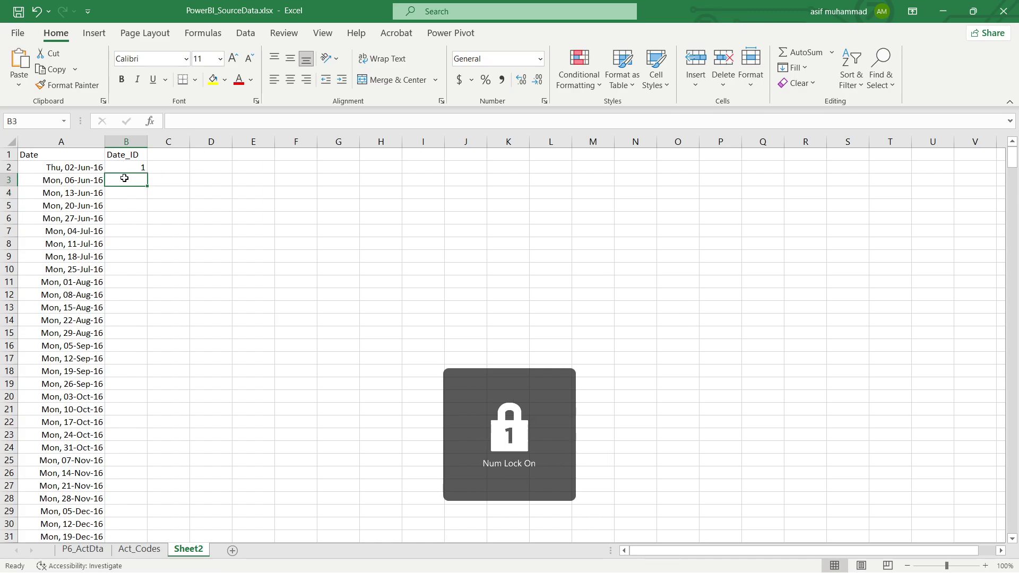
text(2)
key(Return)
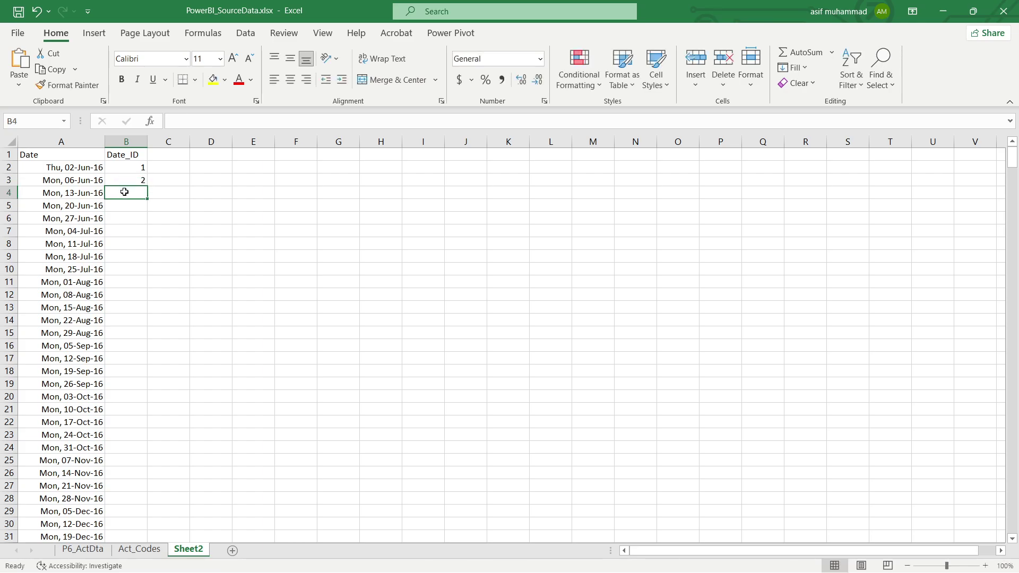
text(3)
key(Return)
drag(139, 171, 144, 201)
drag(132, 164, 131, 194)
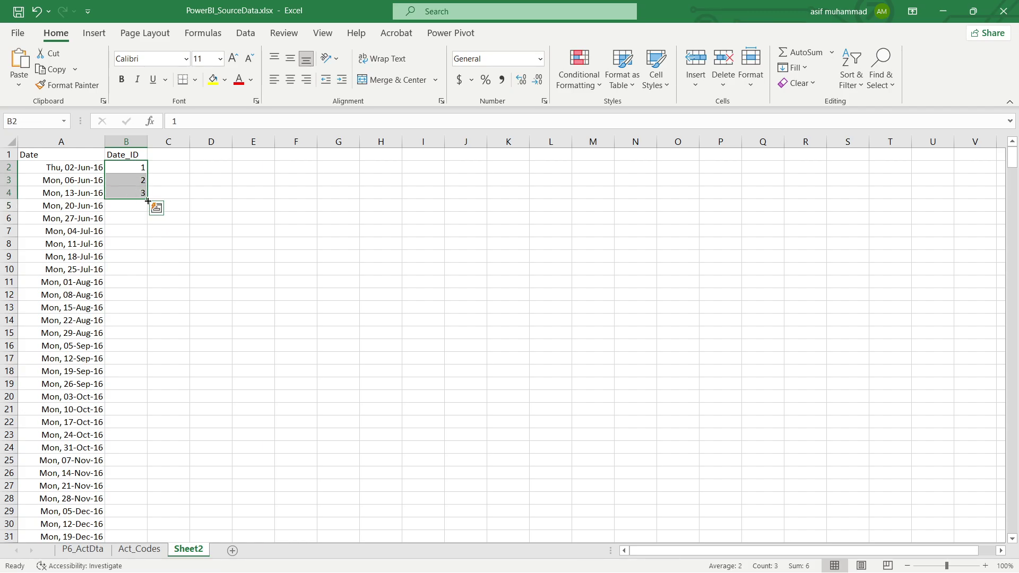
double_click(147, 201)
scroll(205, 279, down, 20)
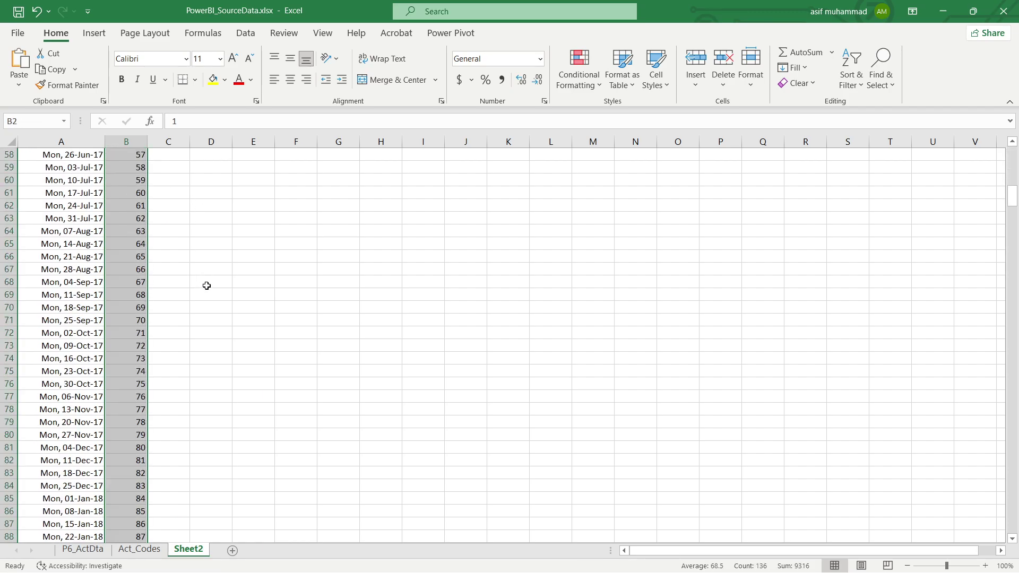
scroll(208, 285, down, 6)
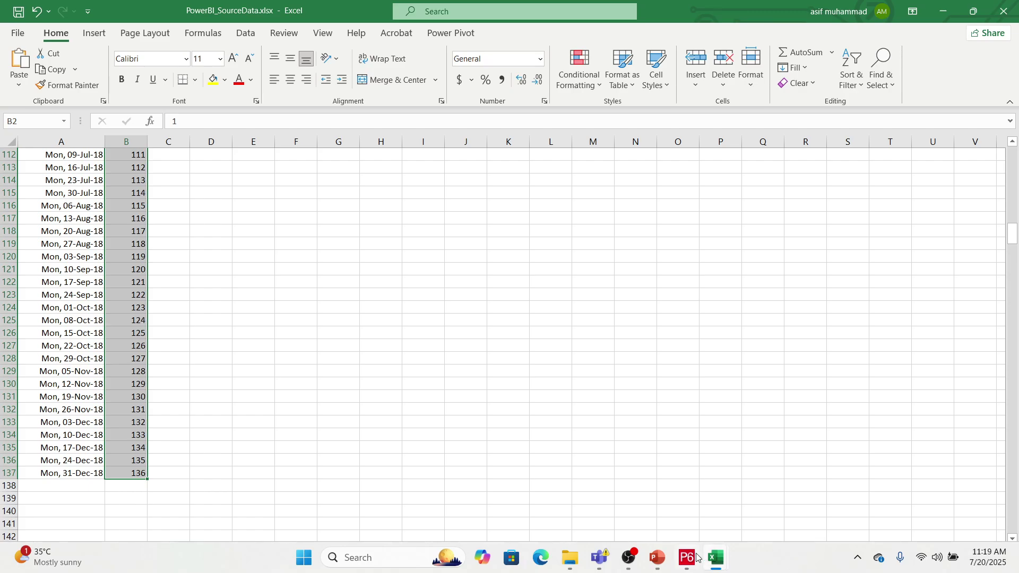
Step: Switch to Primavera P6, cancel the Report Wizard and show the start of the project's activity list
click(694, 557)
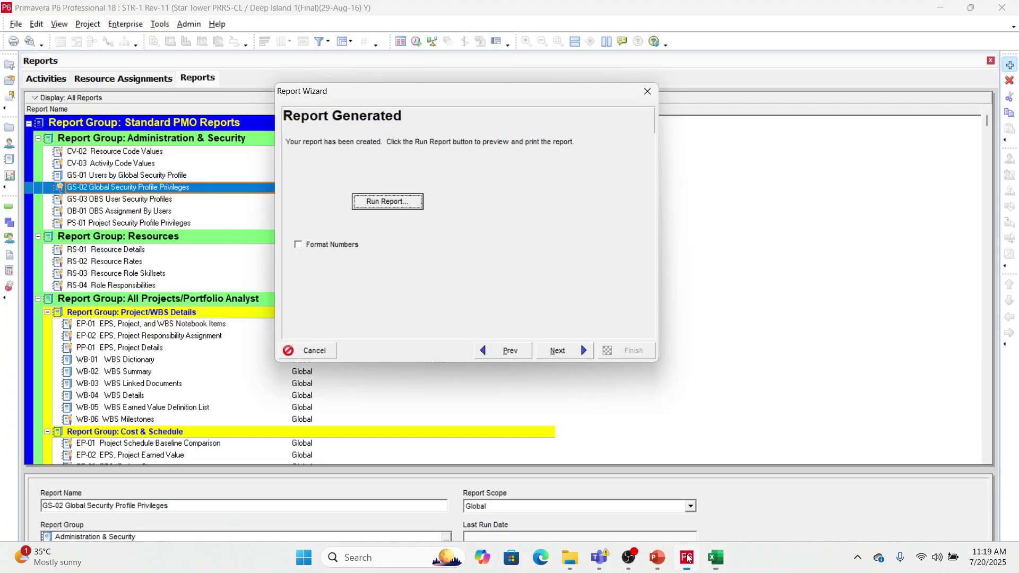
click(299, 347)
click(474, 335)
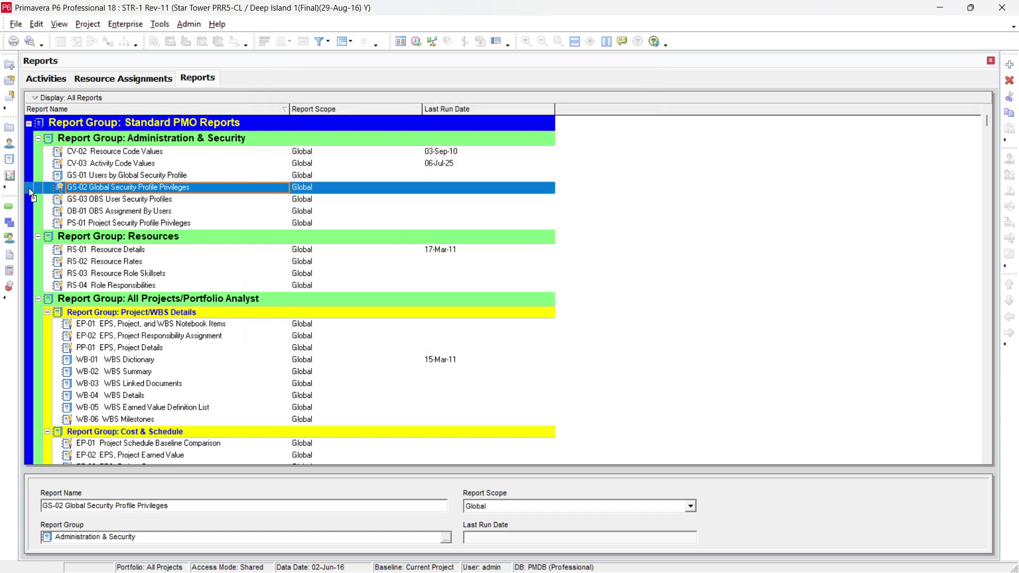
click(10, 207)
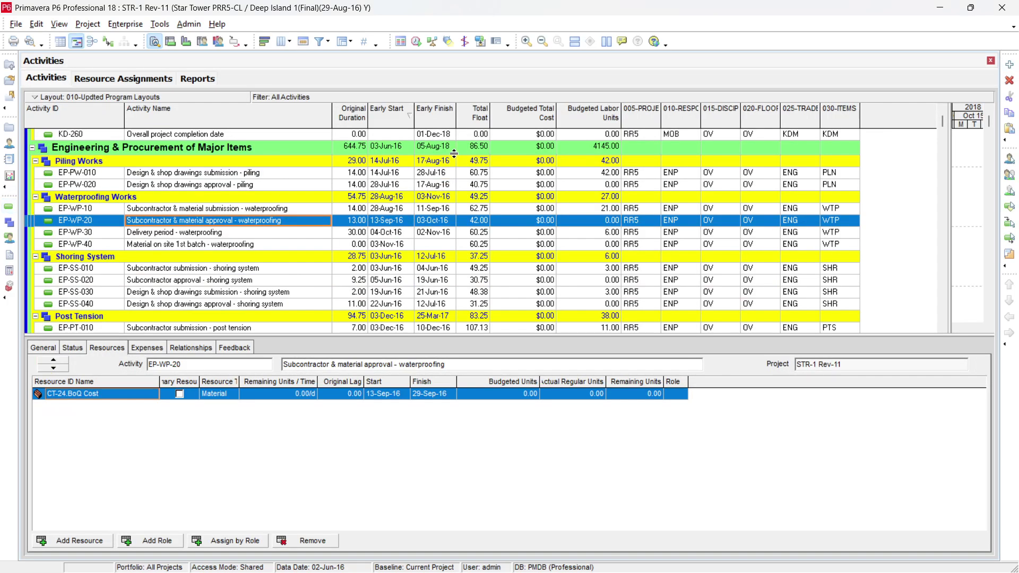
scroll(455, 163, up, 4)
click(944, 115)
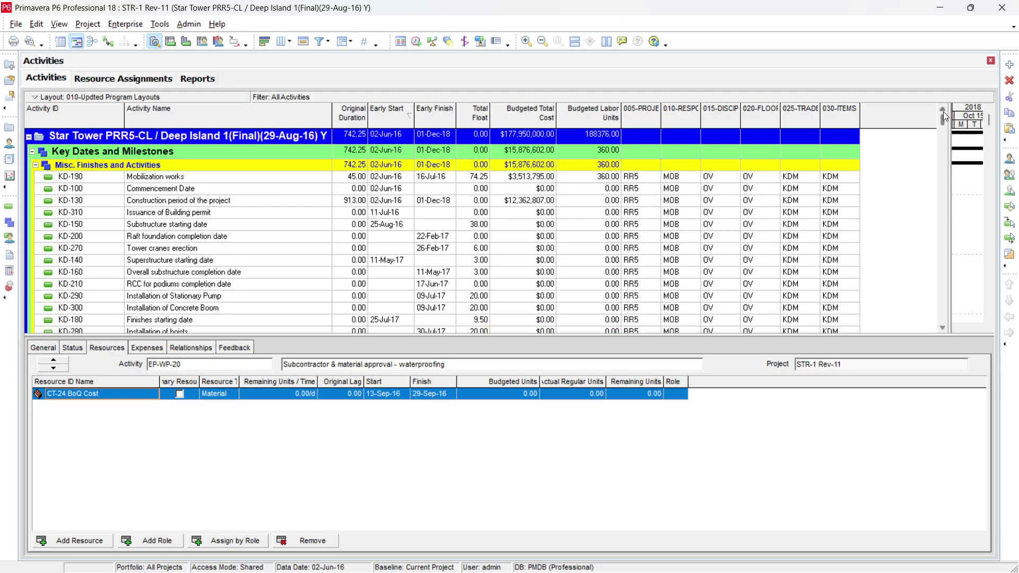
Step: Switch to the PowerBI_SourceData.xlsx workbook in Excel and check the December 2018 dates and their Date_ID numbers at the end of the list
mouse_move(618, 558)
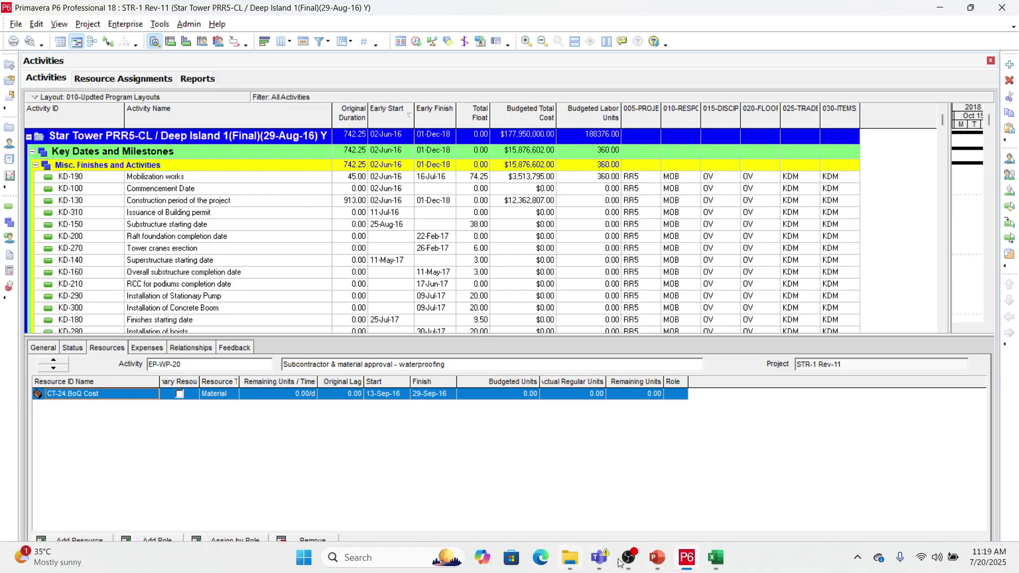
mouse_move(714, 562)
click(758, 491)
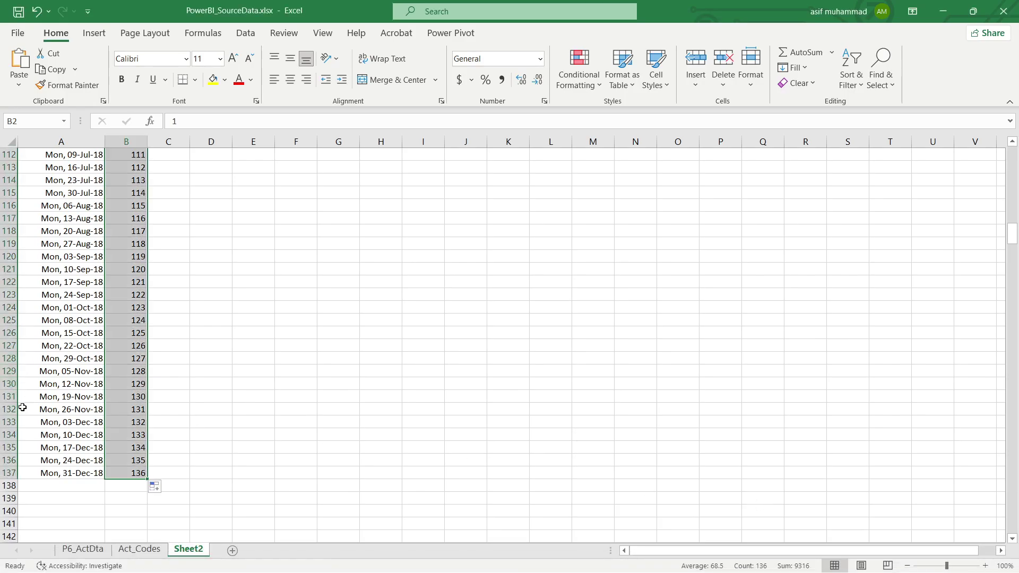
click(9, 422)
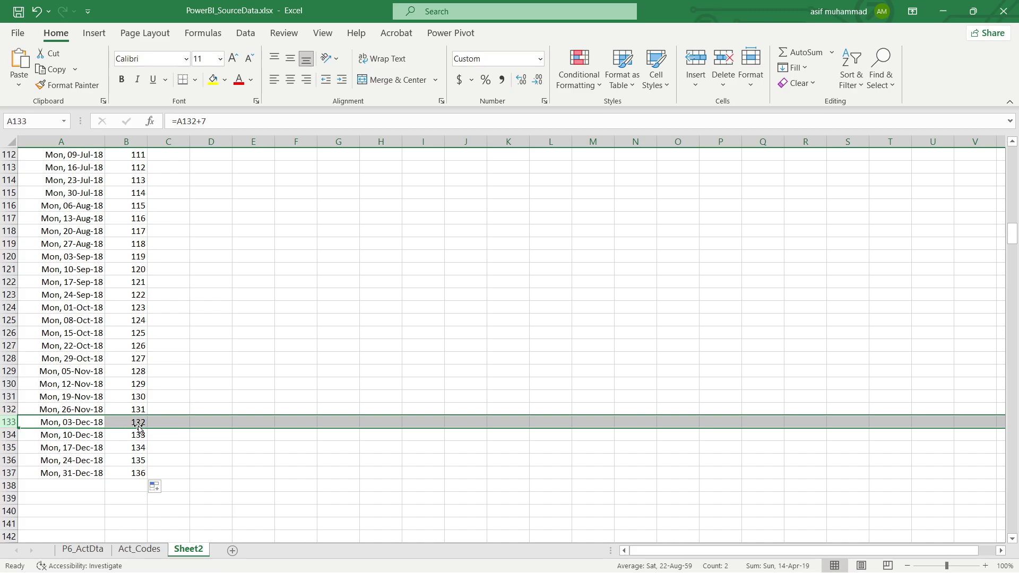
drag(147, 434, 150, 468)
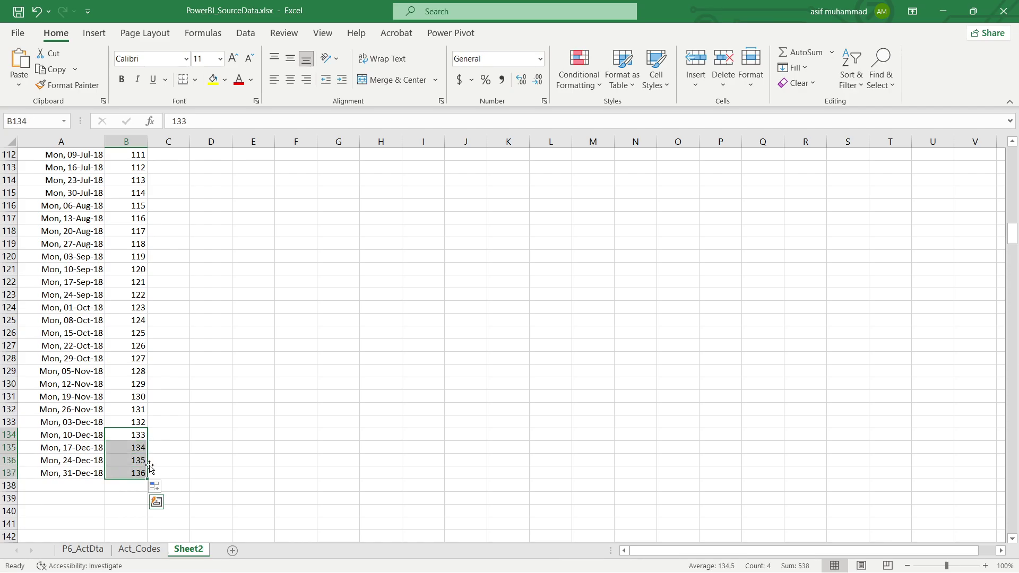
scroll(149, 466, up, 20)
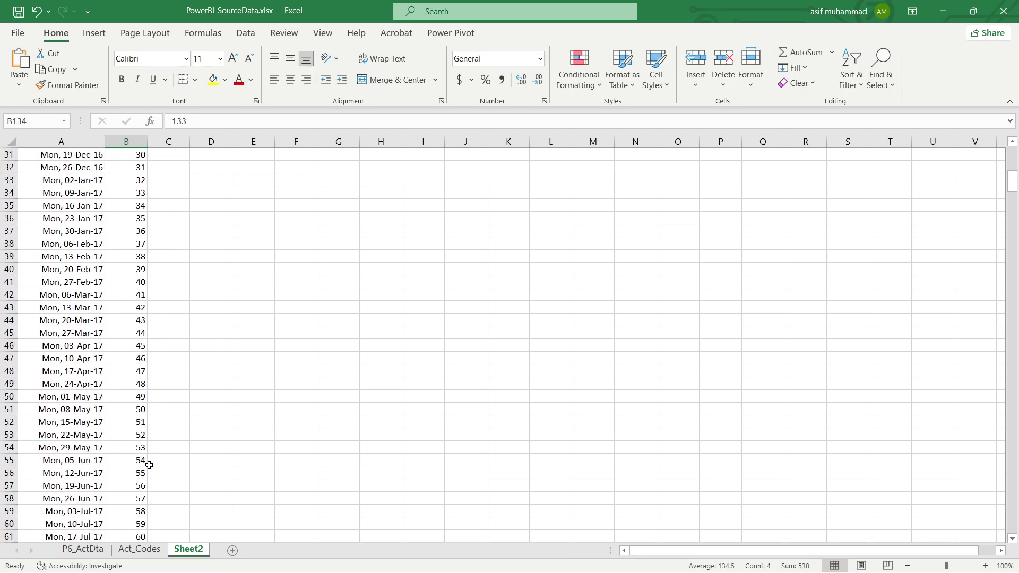
scroll(149, 465, up, 10)
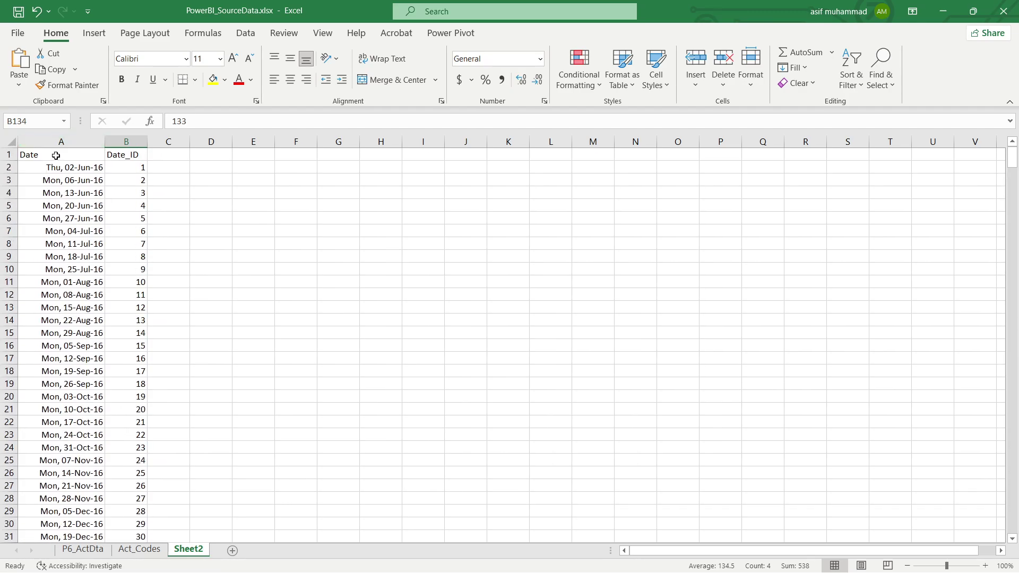
Step: Change the date column's header in A1 to Data Date
click(57, 155)
drag(67, 154, 122, 154)
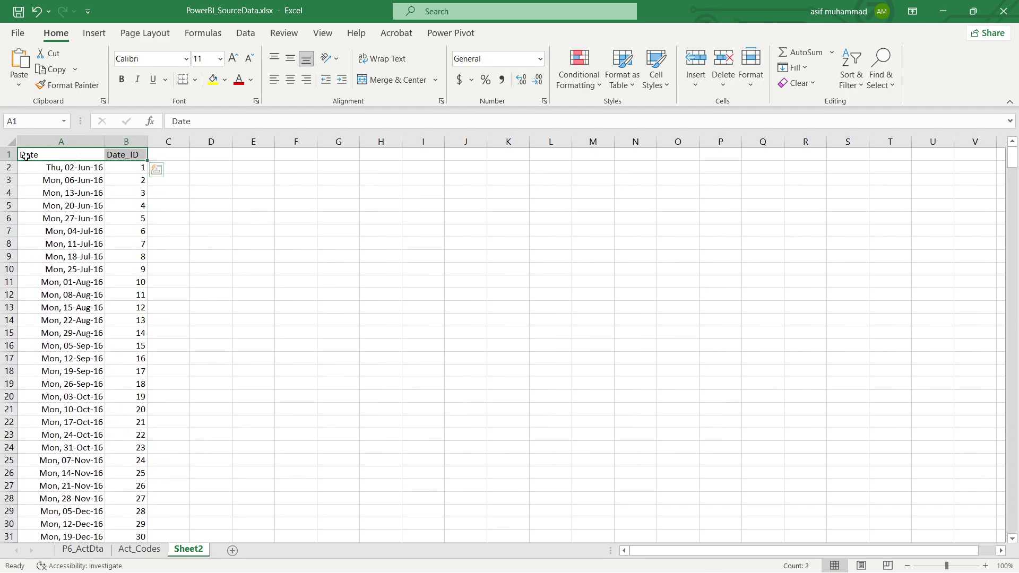
click(55, 154)
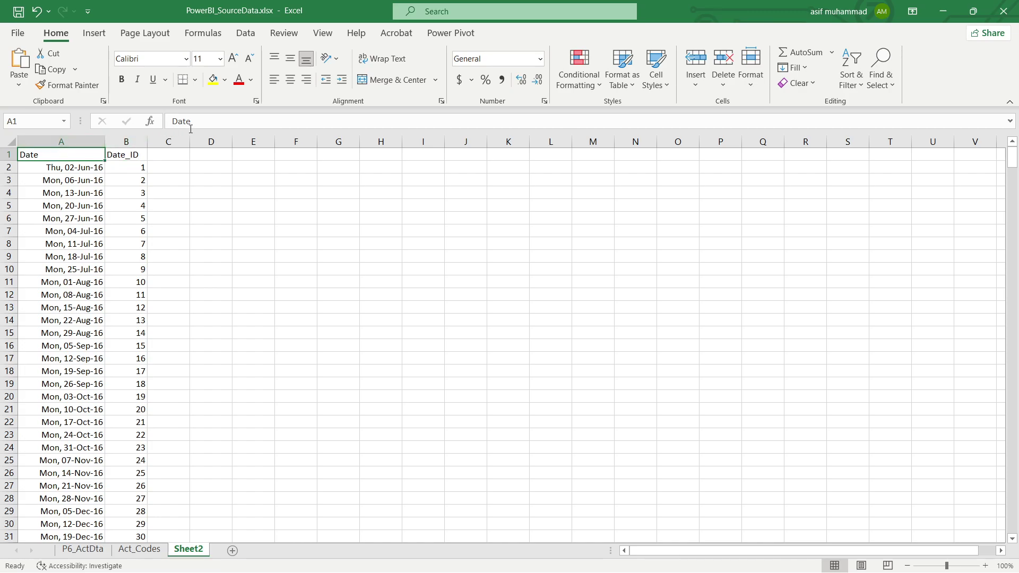
click(186, 122)
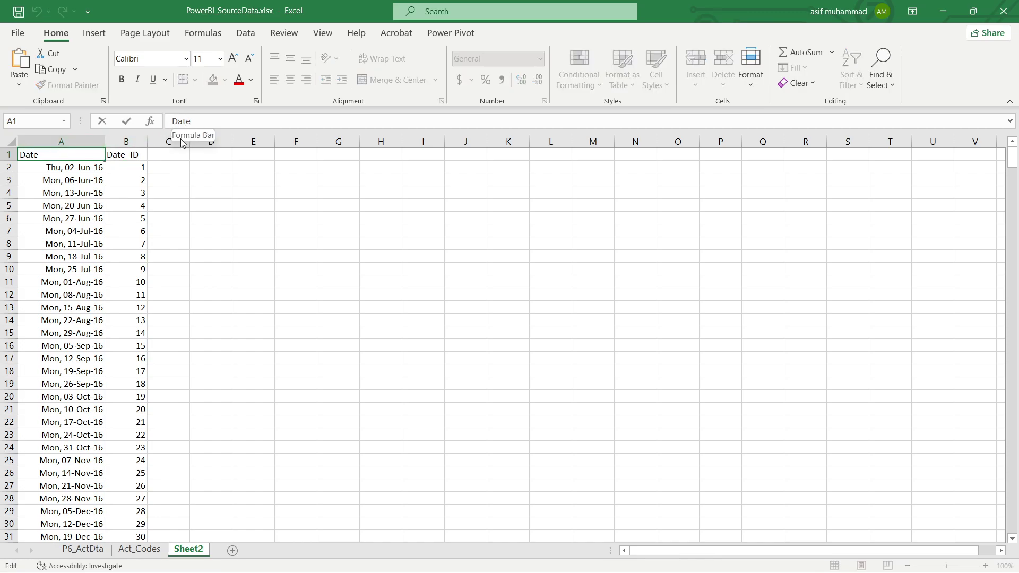
text(a Da)
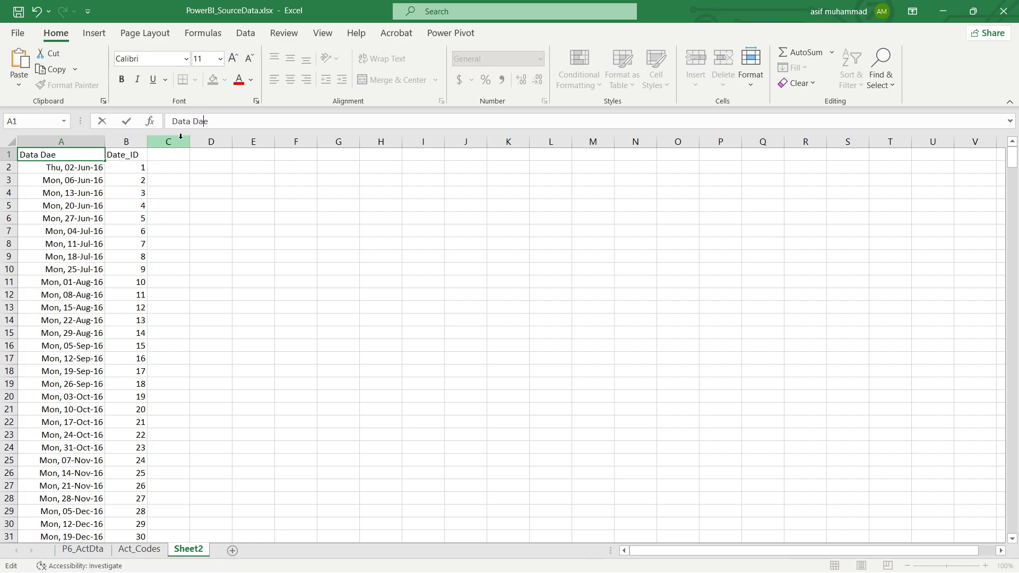
text(t)
key(Return)
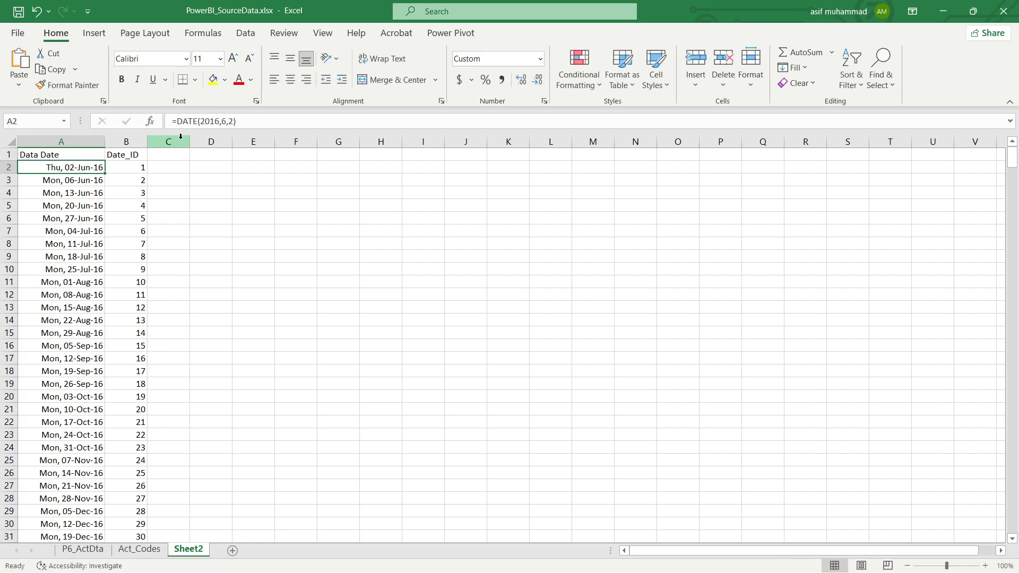
click(79, 154)
drag(103, 155, 111, 155)
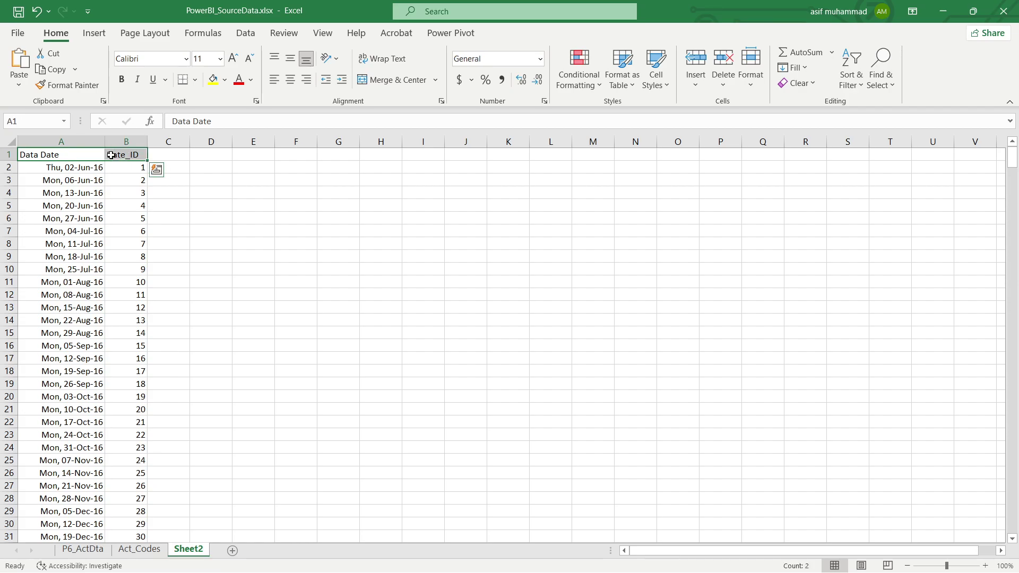
Step: Convert the weekly date range A1:B137 on Sheet2 into a table with headers
click(72, 244)
key(ctrl+a)
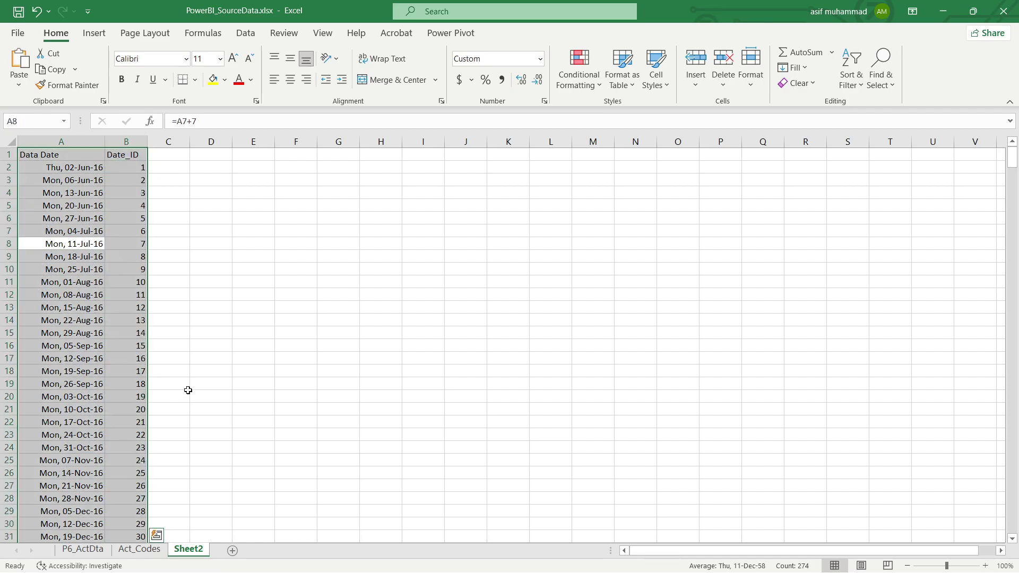
scroll(202, 421, down, 20)
scroll(203, 420, down, 7)
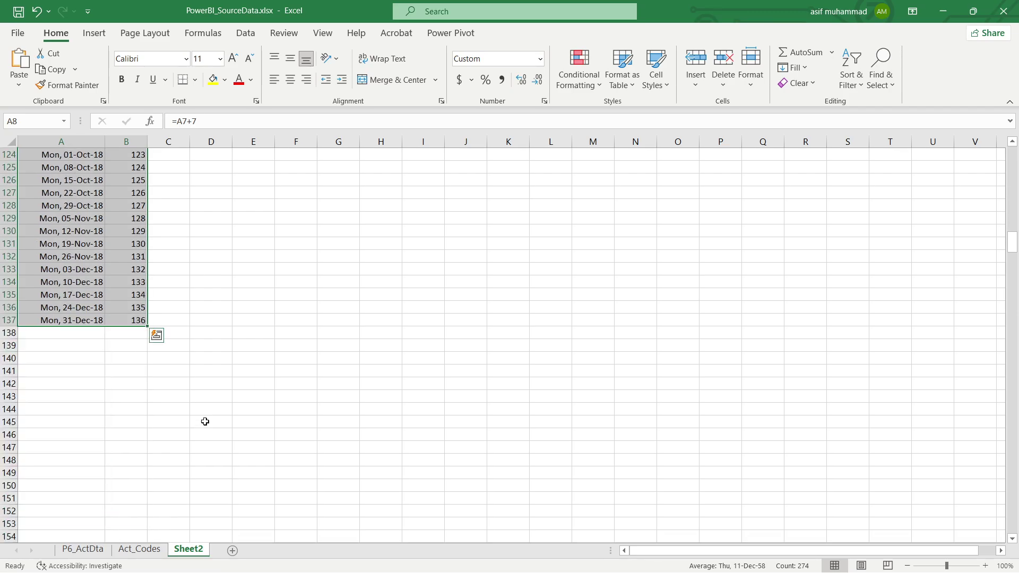
scroll(205, 421, up, 7)
key(ctrl+t)
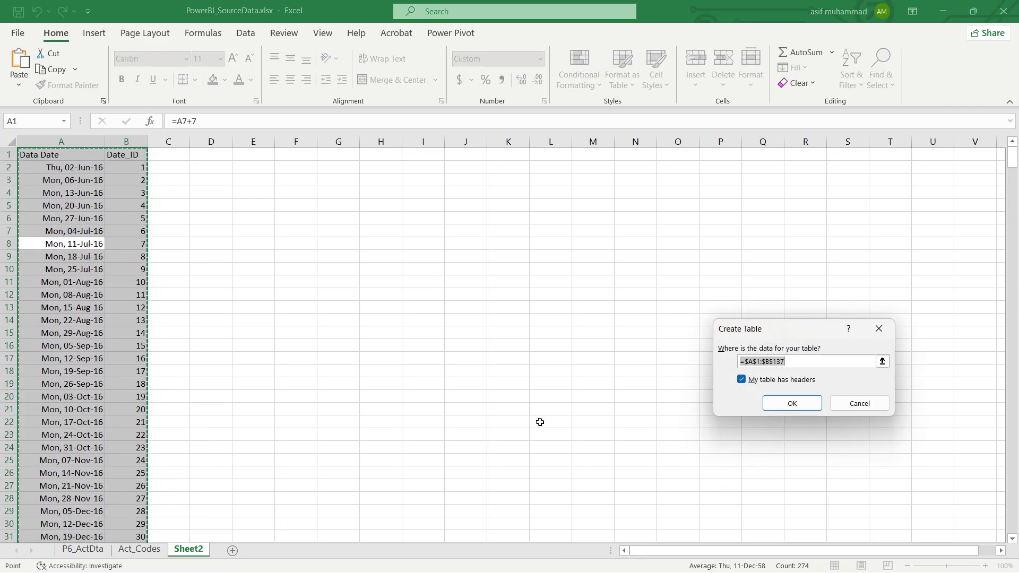
click(789, 403)
Step: Name the new date table Data_Date
click(49, 70)
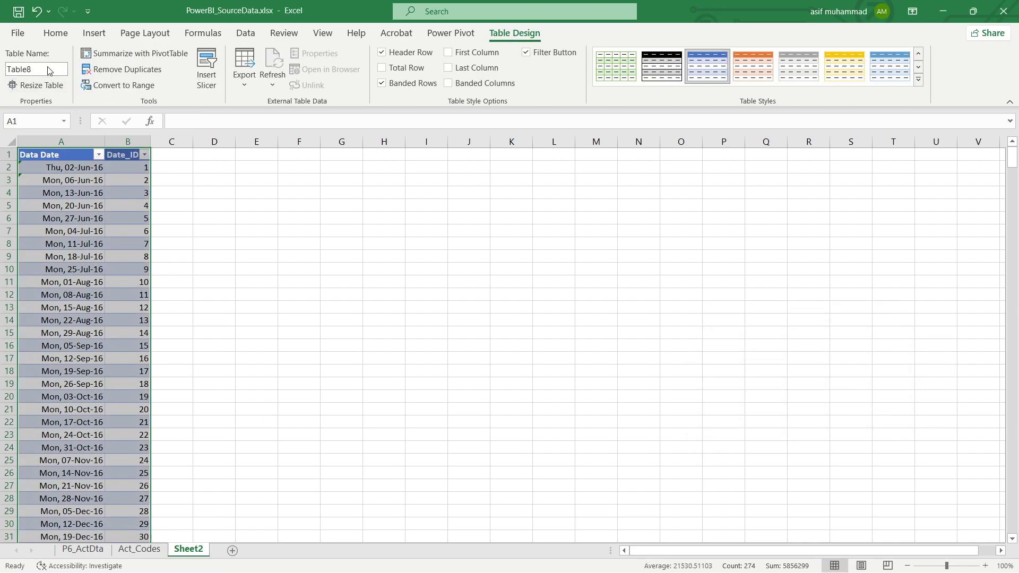
text(Data_Date)
key(Return)
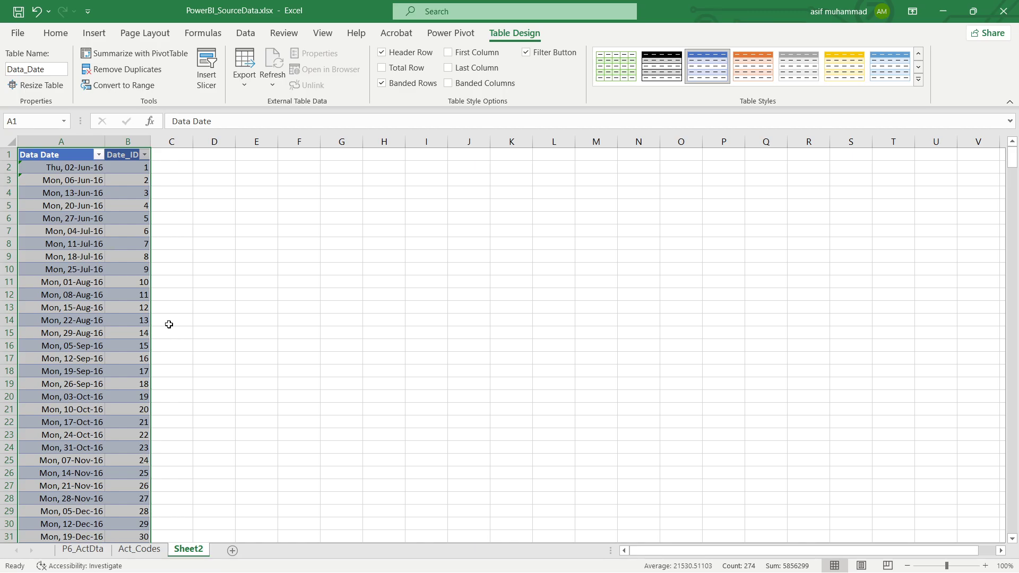
click(277, 436)
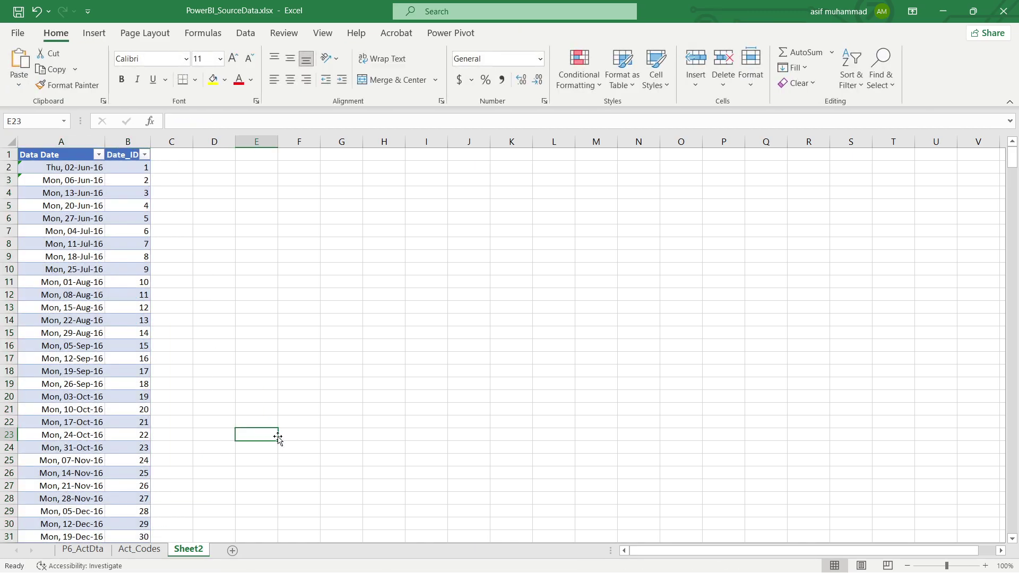
Step: Review the activity table on the P6_ActDta sheet from its first column, and glance at the Act_Codes sheet
click(72, 549)
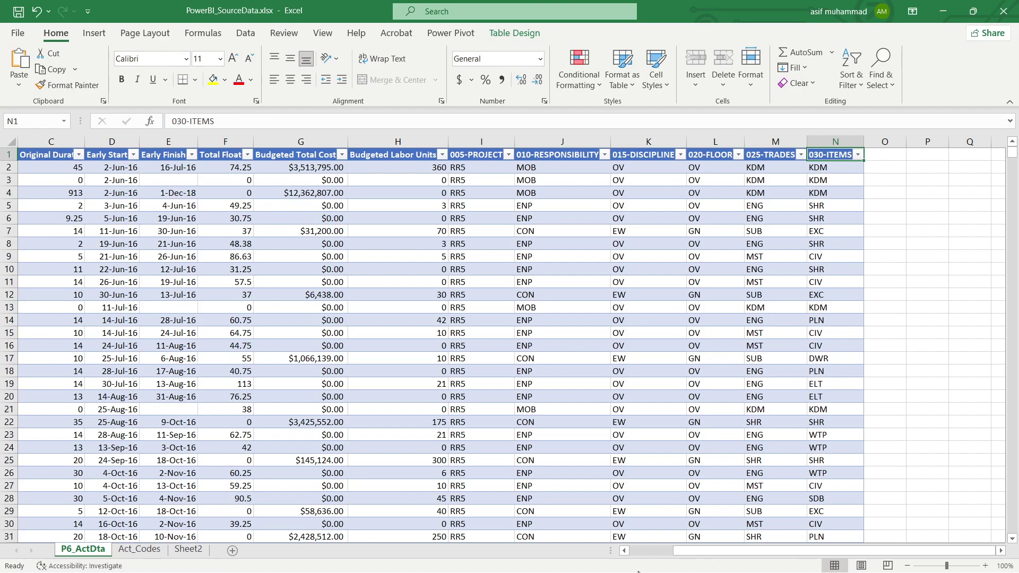
drag(711, 554, 658, 554)
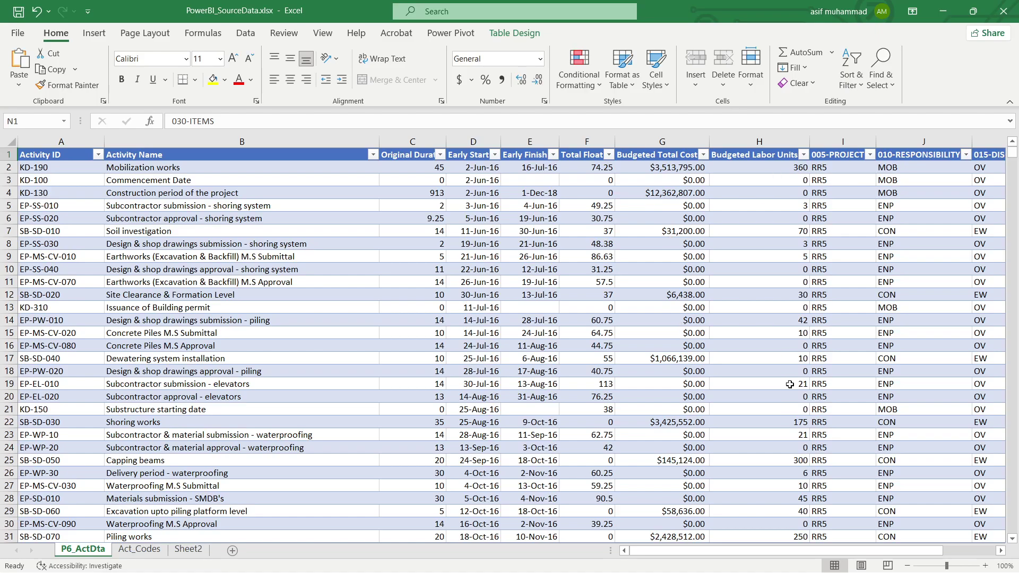
click(140, 549)
Step: Rename the worksheet Sheet2, which holds the date table, as Date_ID
click(187, 550)
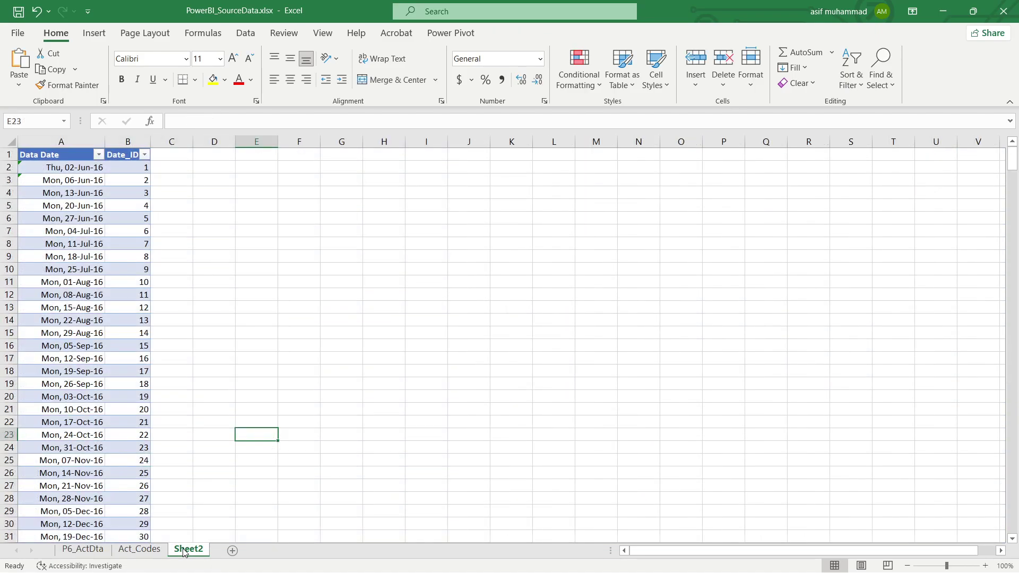
double_click(185, 549)
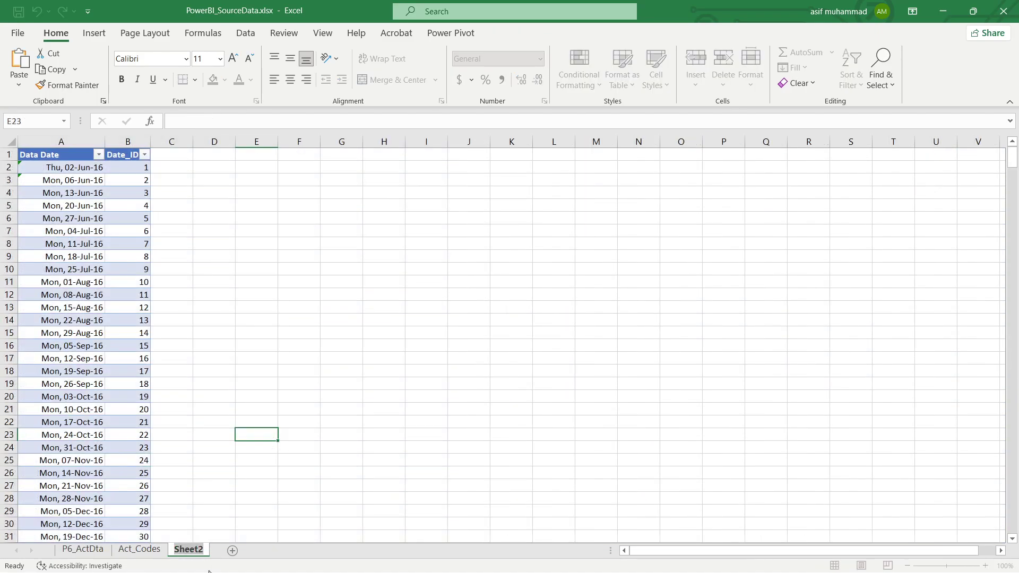
text(Dat3)
key(BackSpace)
text(e_ID)
key(BackSpace)
key(BackSpace)
key(BackSpace)
text(_ID)
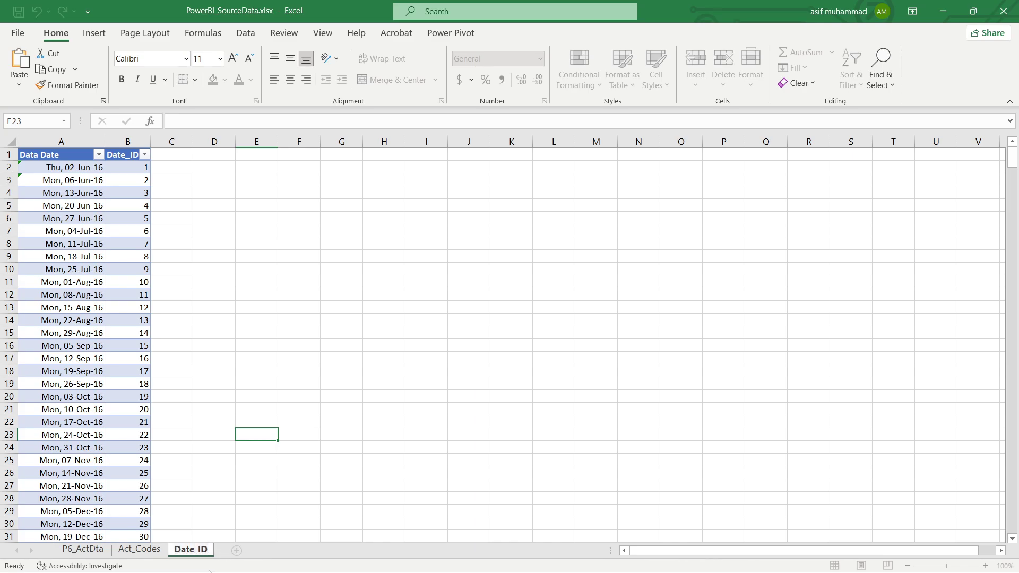
key(Return)
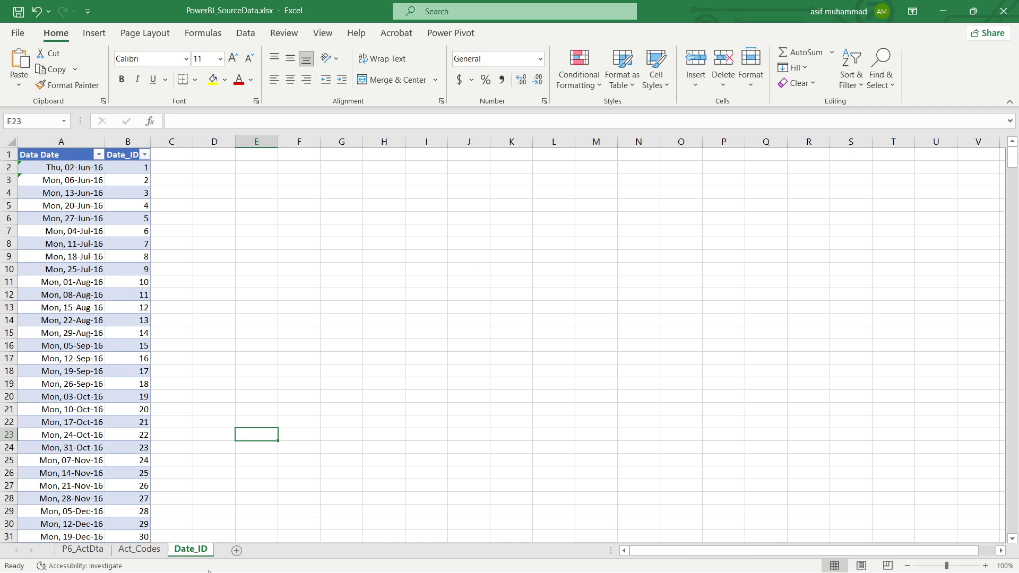
Step: Close PowerBI_SourceData.xlsx and Activity Code Values-1234.csv, choosing to save the changes to both files
click(1001, 15)
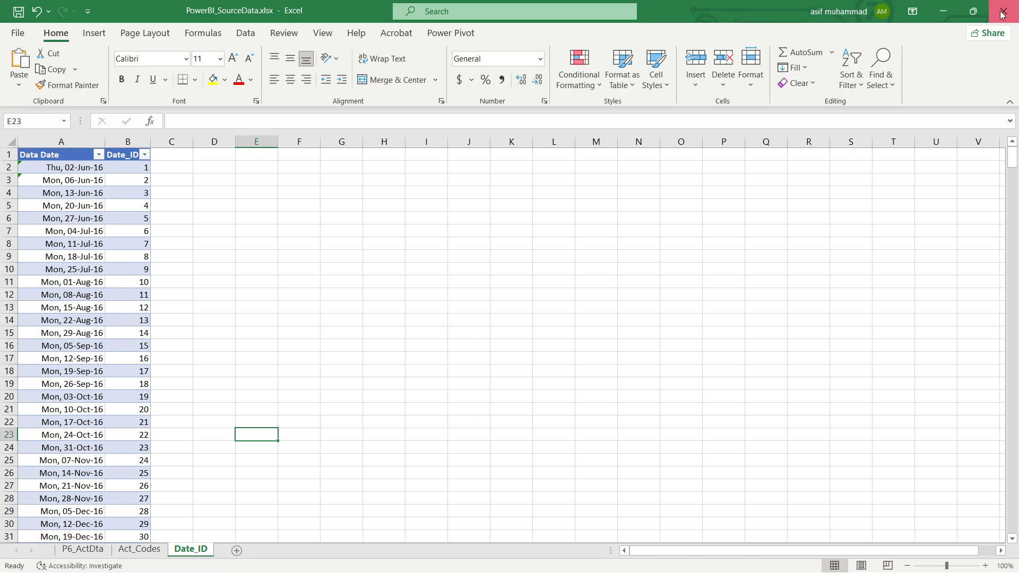
click(455, 309)
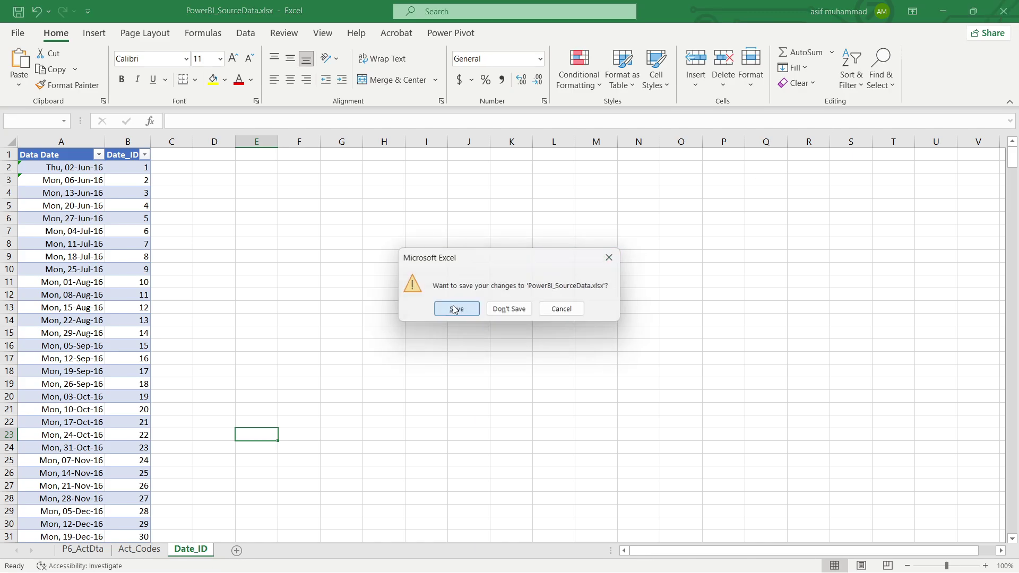
click(1005, 15)
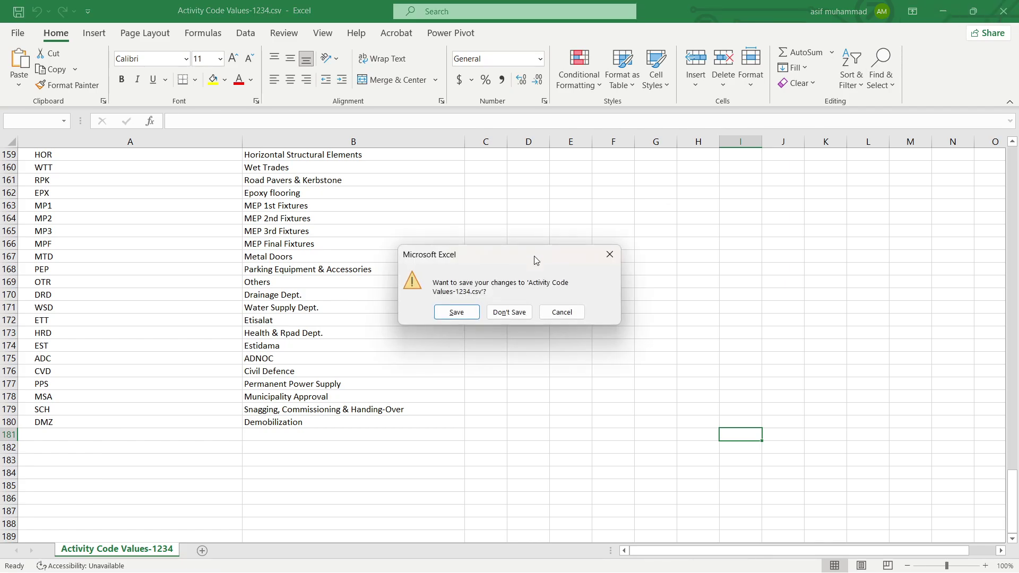
click(457, 311)
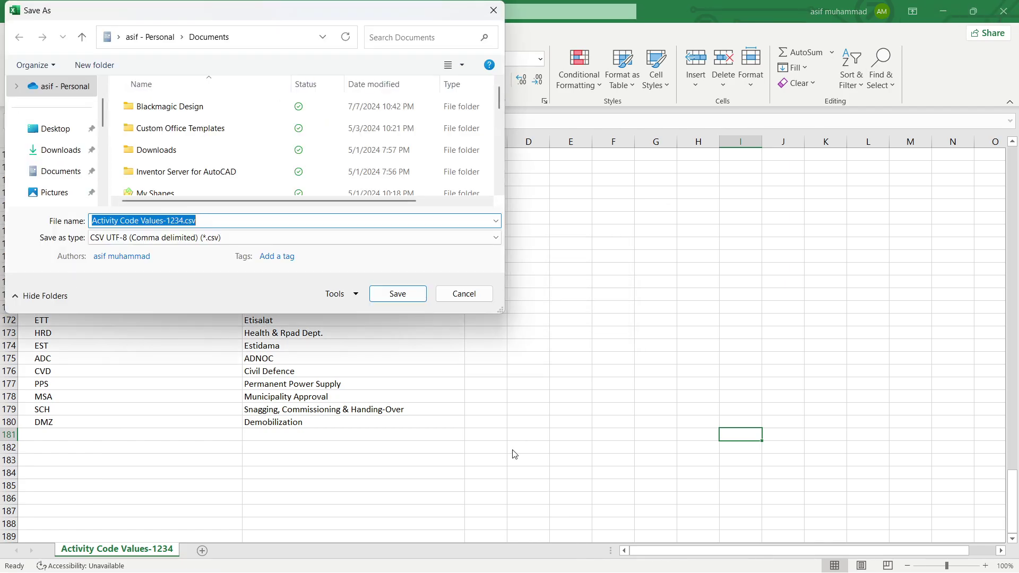
Step: Close Activity Code Values-1234.csv without saving and open the Star Tower project's Resource Assignments view in Primavera P6
click(475, 297)
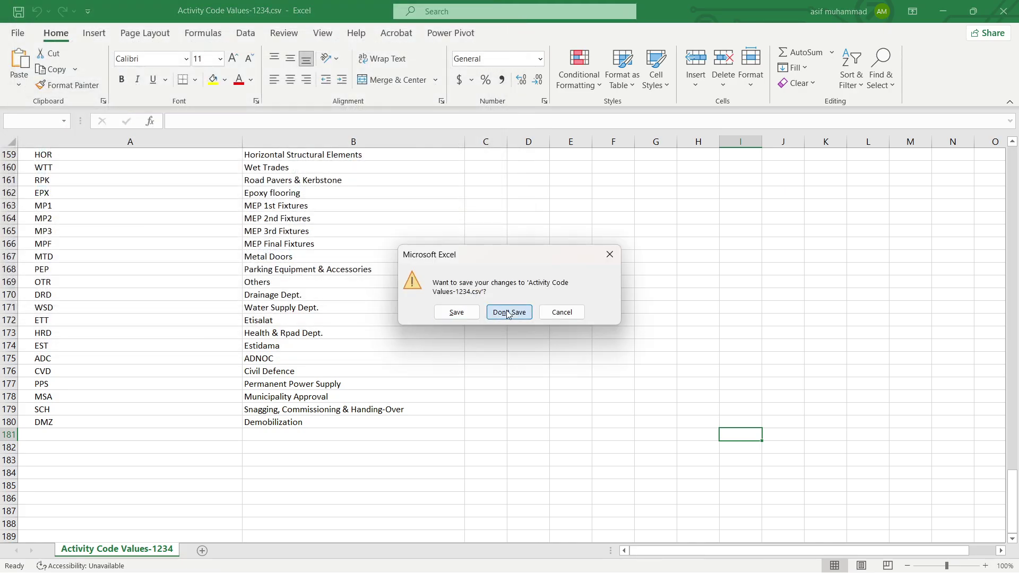
click(508, 313)
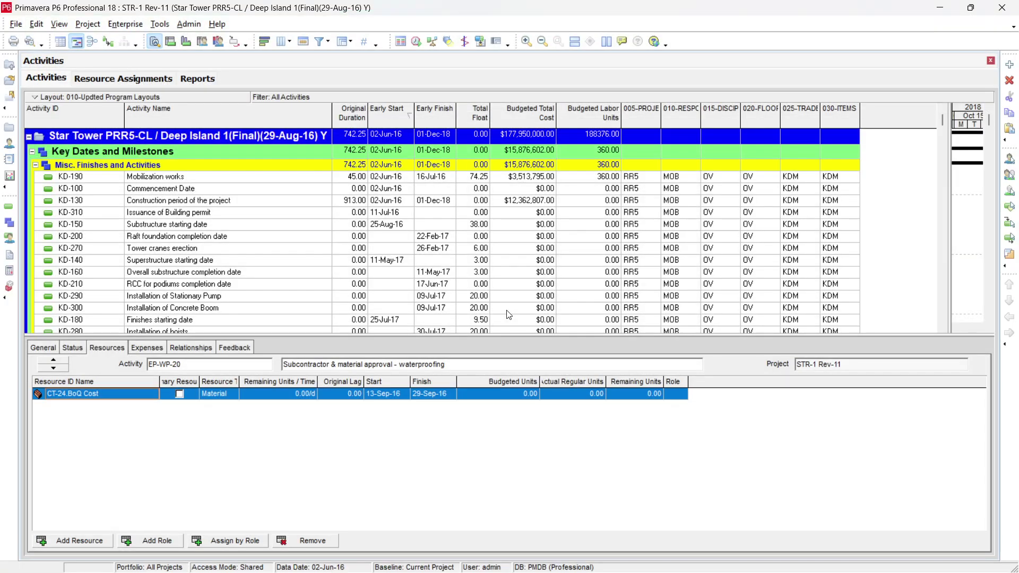
click(280, 296)
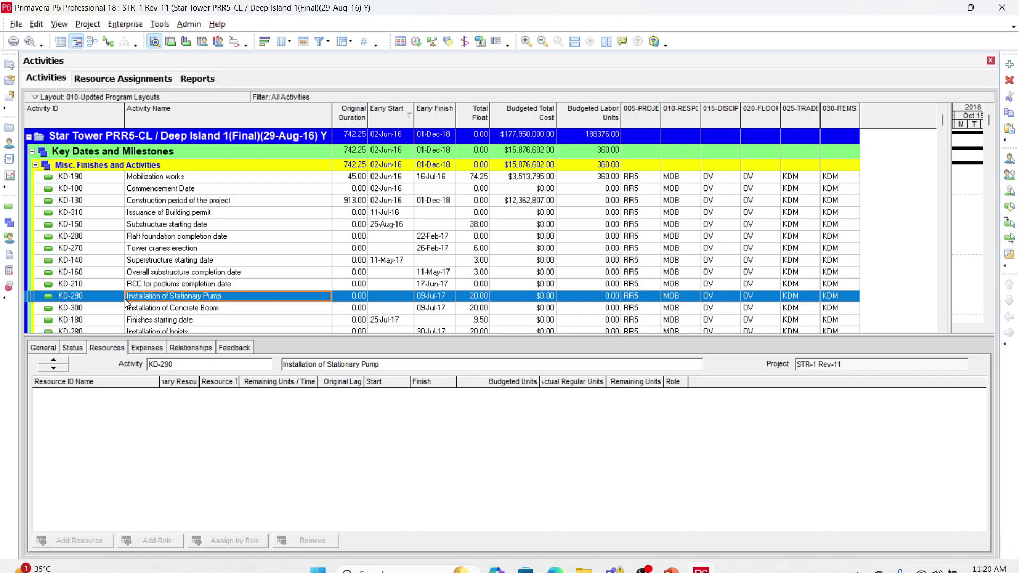
click(12, 240)
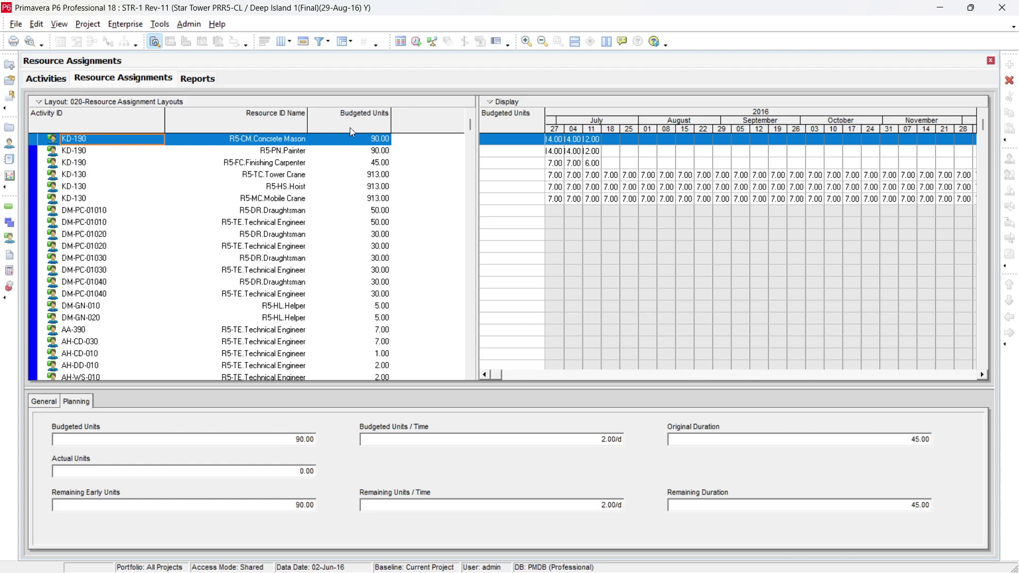
click(273, 246)
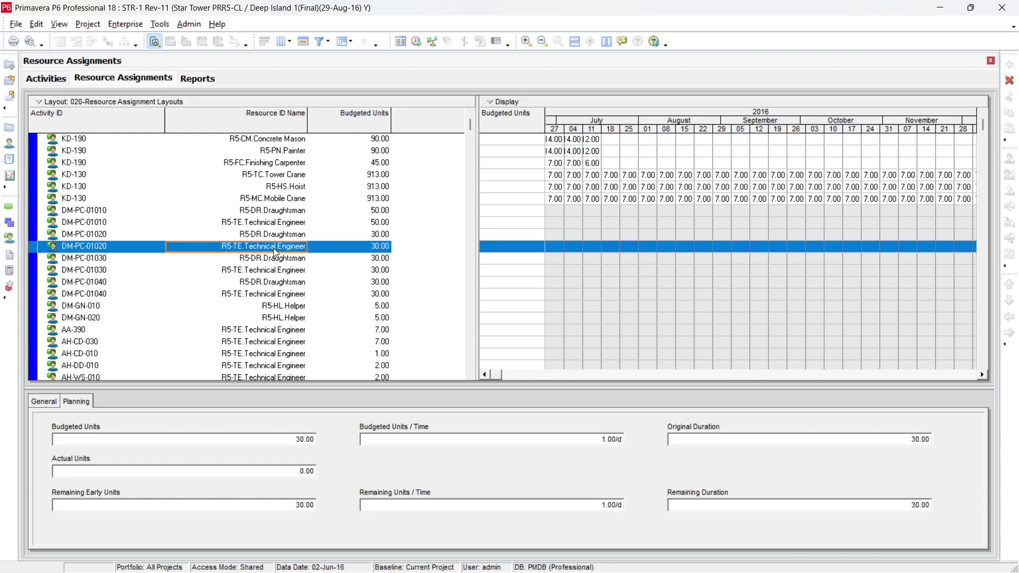
scroll(273, 247, down, 2)
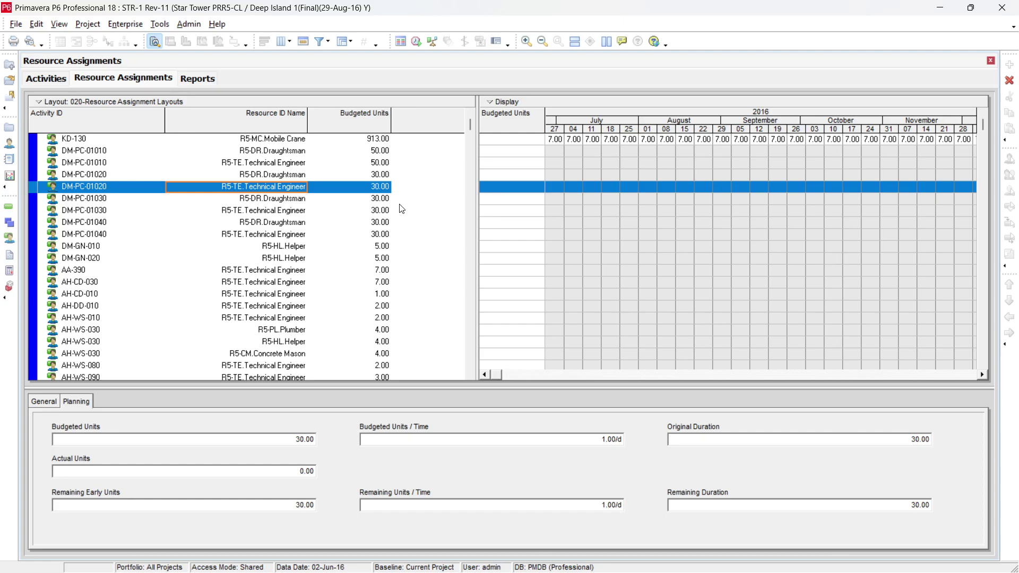
Step: Review the conditions and Budgeted Units / Time formula of the saved global change named (Global Change), leaving the definition as it is
click(159, 24)
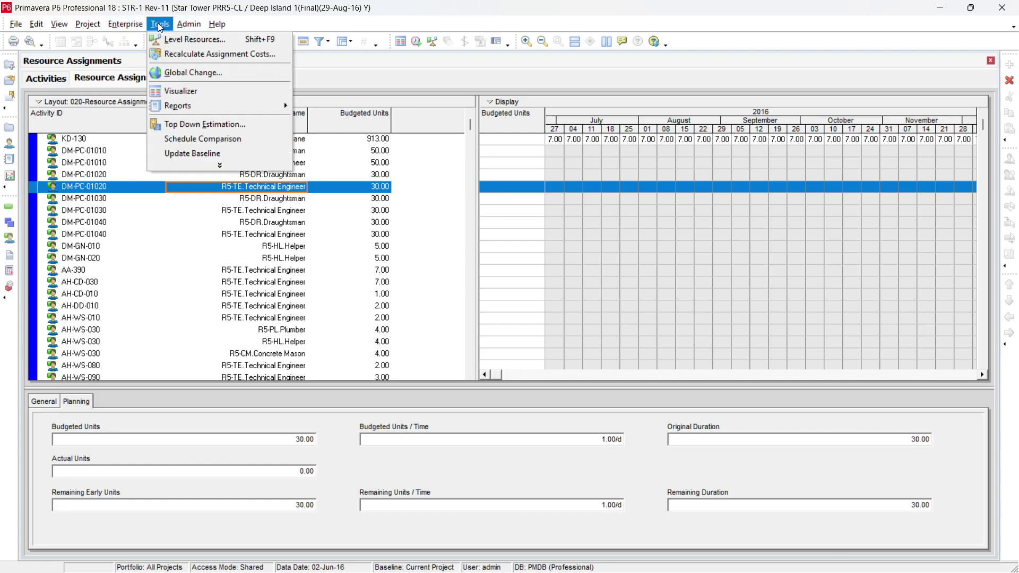
click(159, 73)
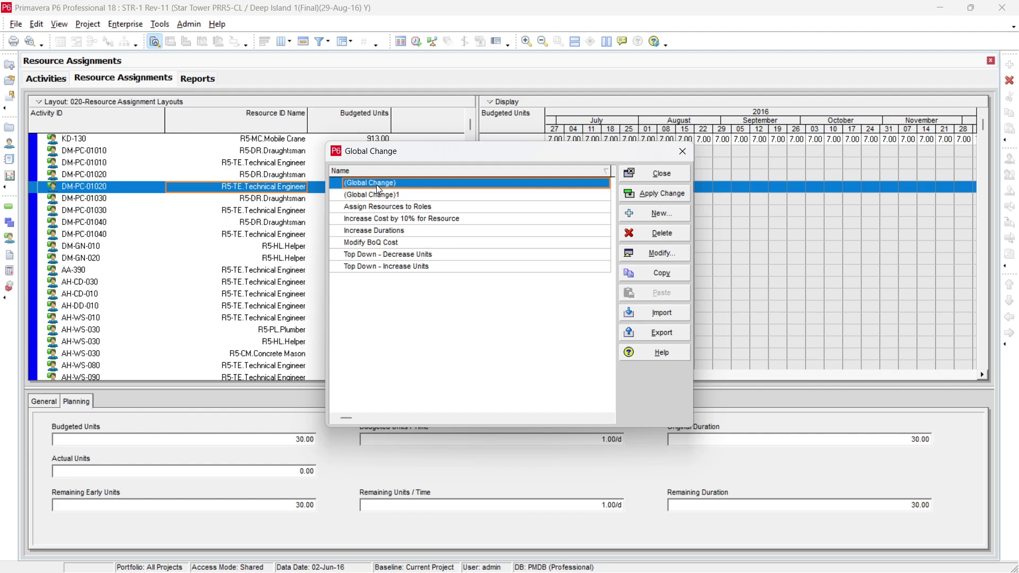
click(672, 253)
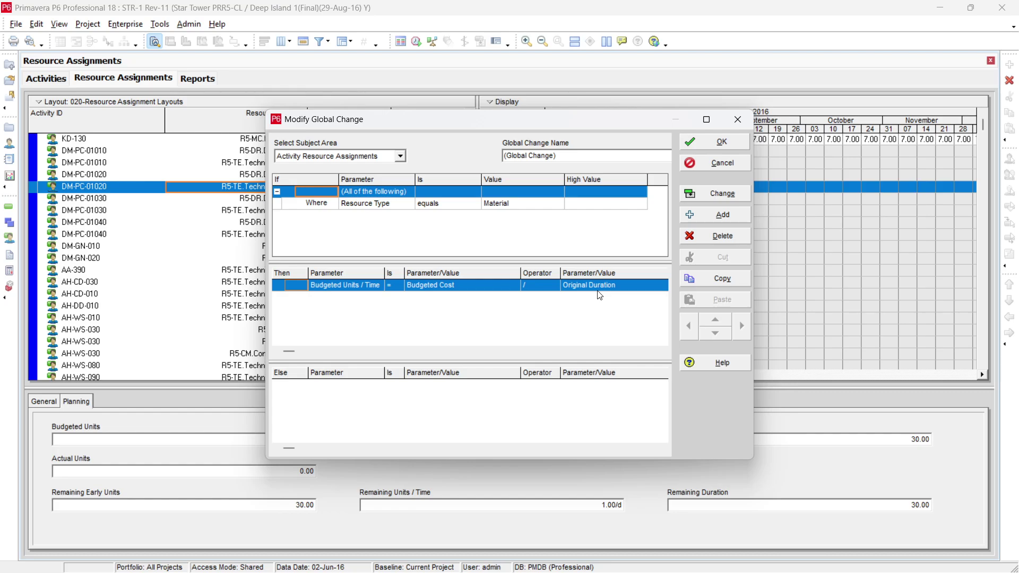
click(723, 164)
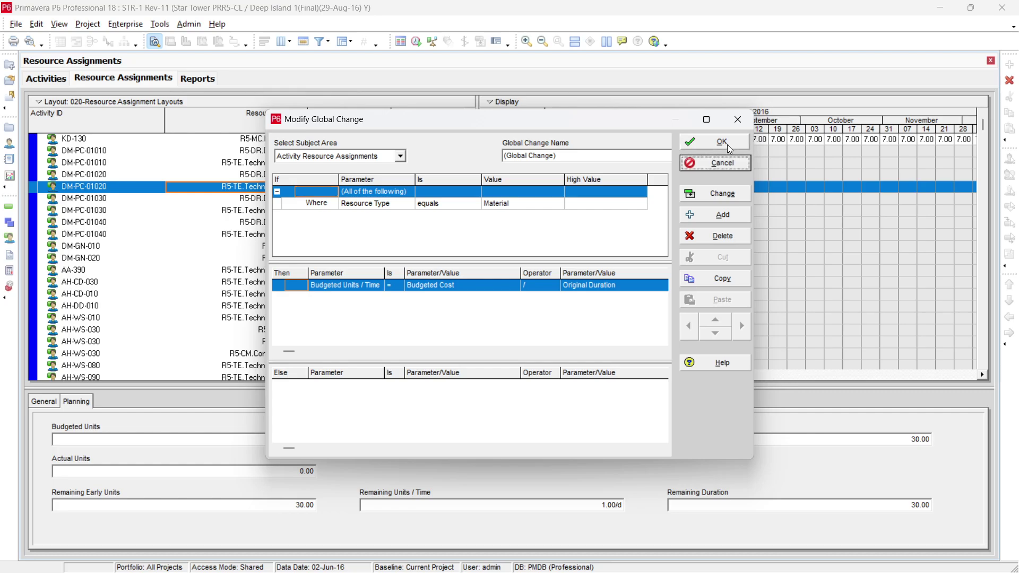
click(728, 146)
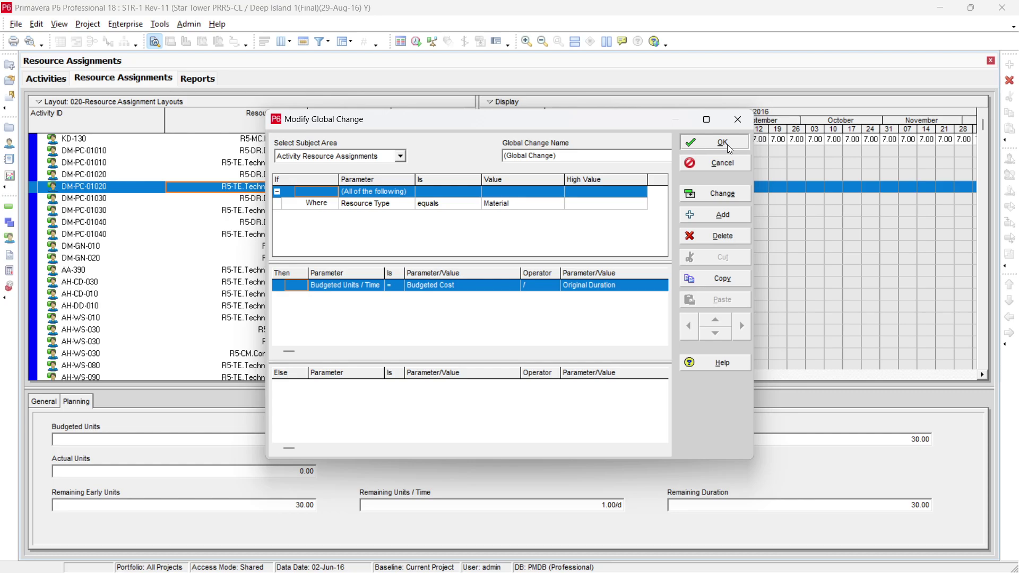
click(727, 146)
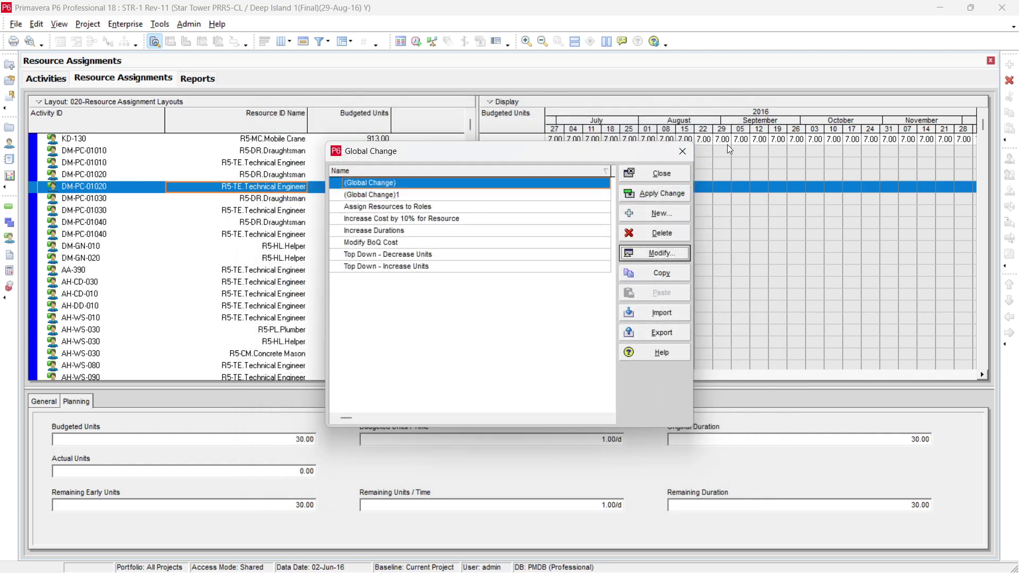
click(638, 172)
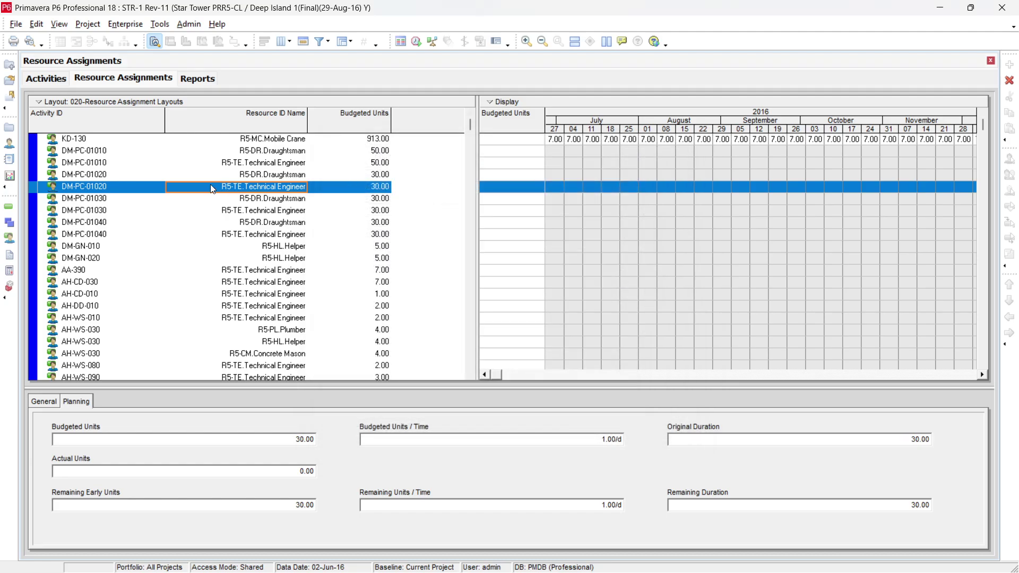
Step: Group the resource assignments by Resource and look through the listed activities
scroll(210, 183, up, 2)
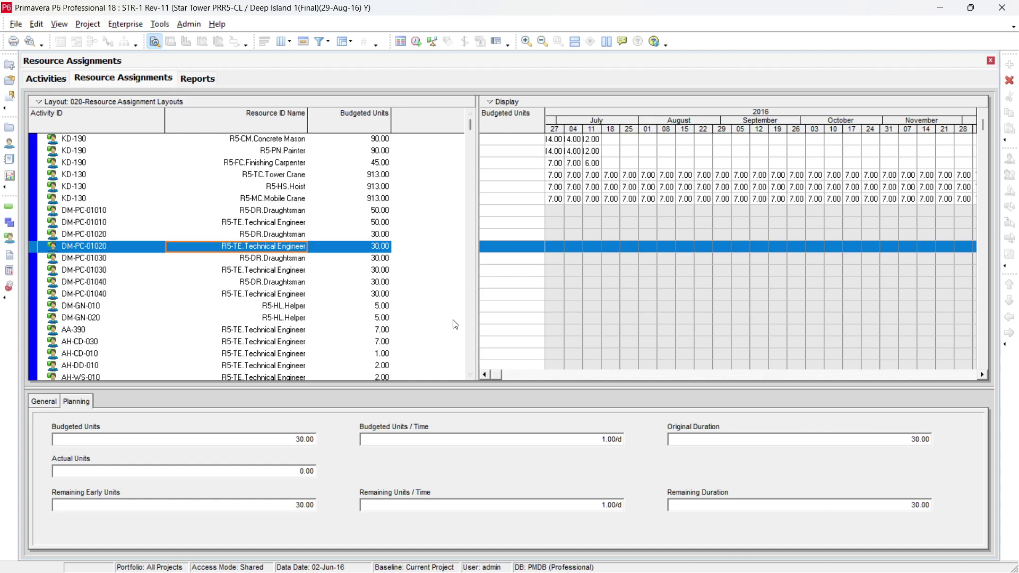
scroll(471, 112, up, 1)
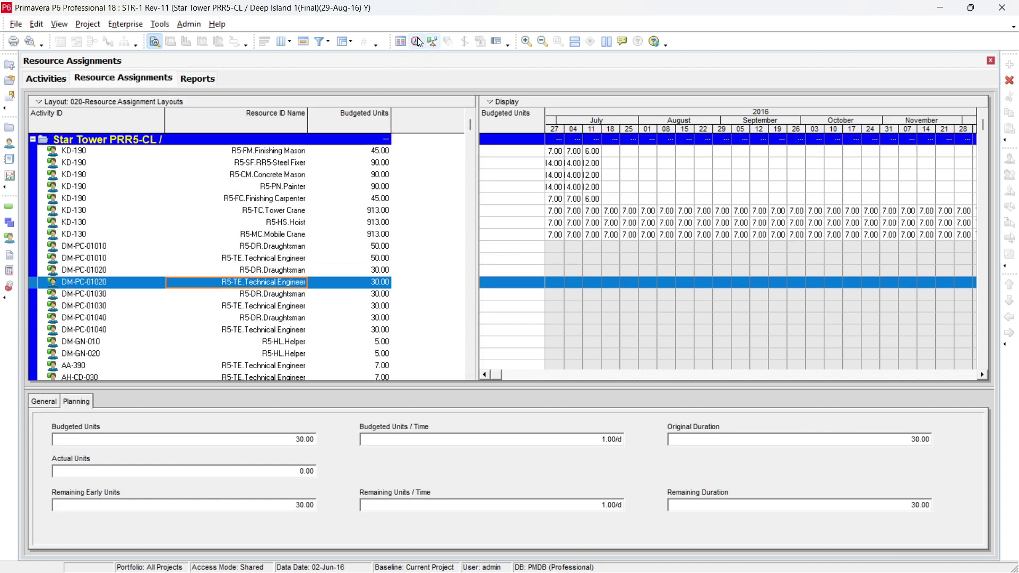
click(346, 42)
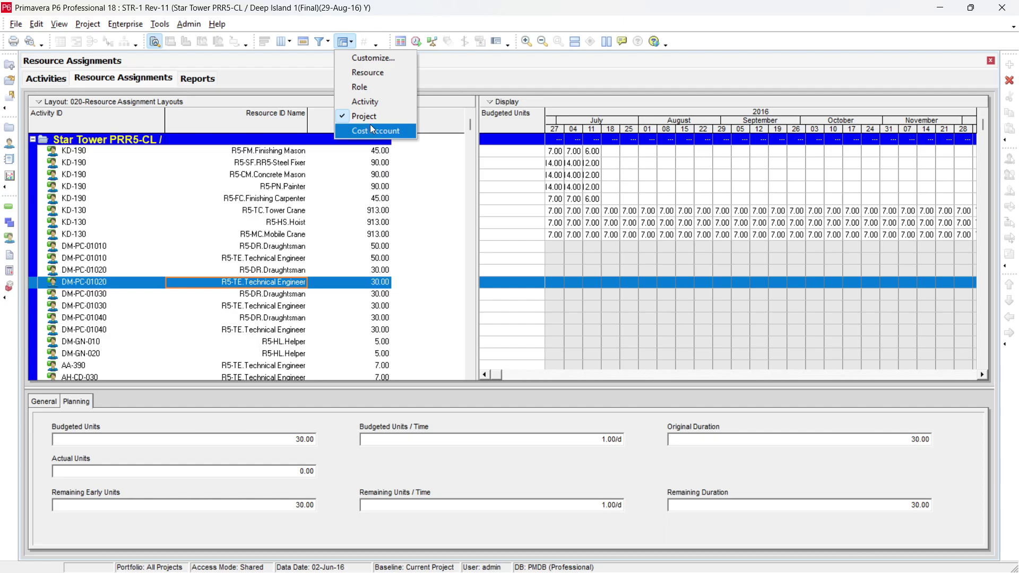
click(376, 72)
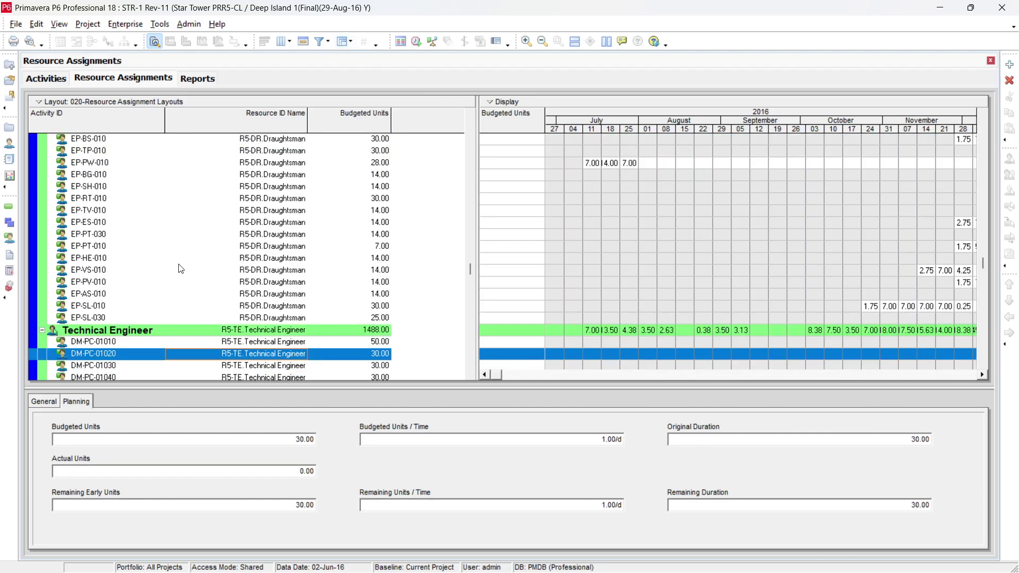
click(103, 283)
scroll(100, 284, down, 10)
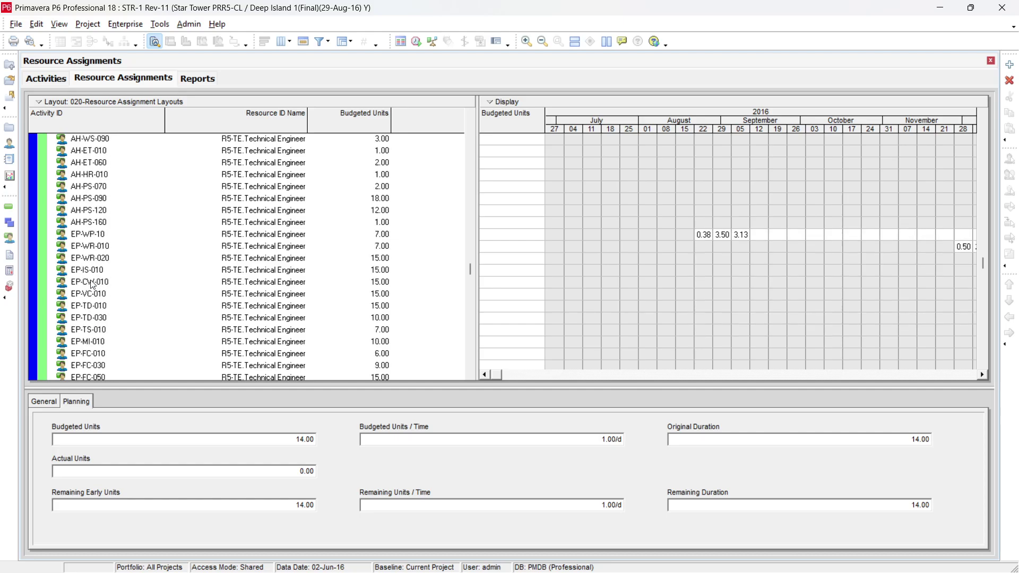
scroll(93, 284, down, 12)
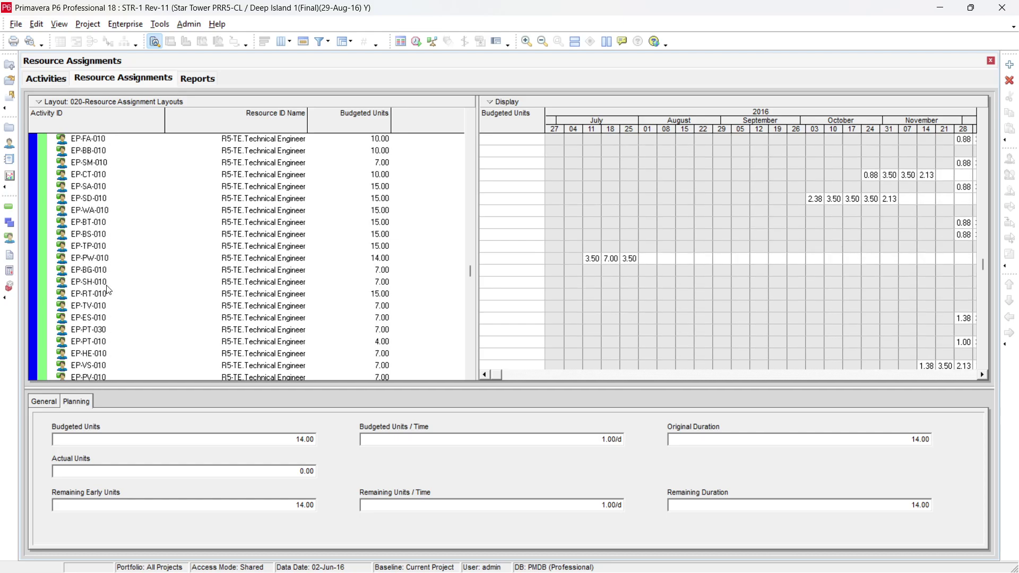
Step: Collapse all the resource groups and expand only NAJMAT RR5 to show its individual resources
key(ctrl+KP_Subtract)
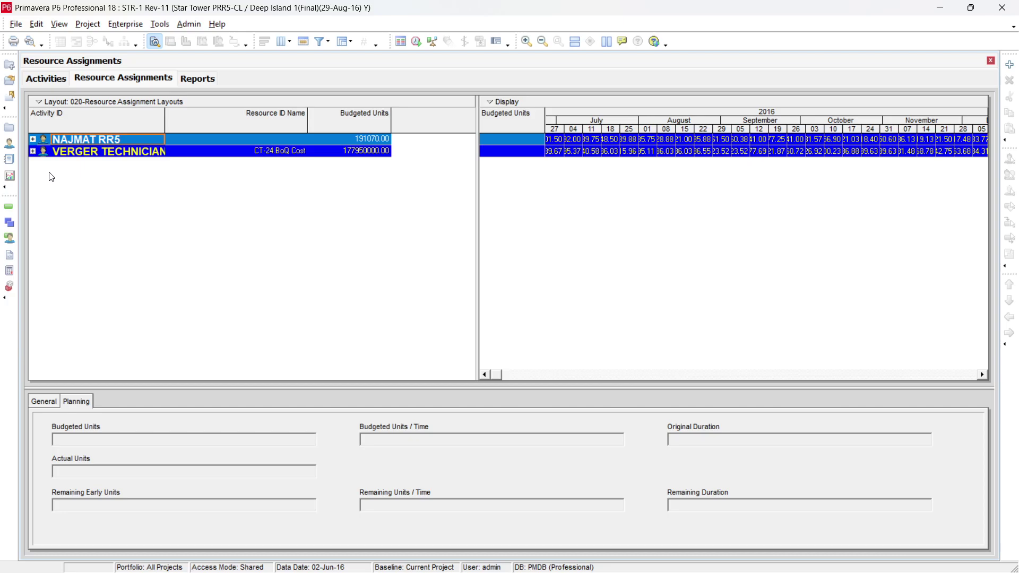
click(34, 138)
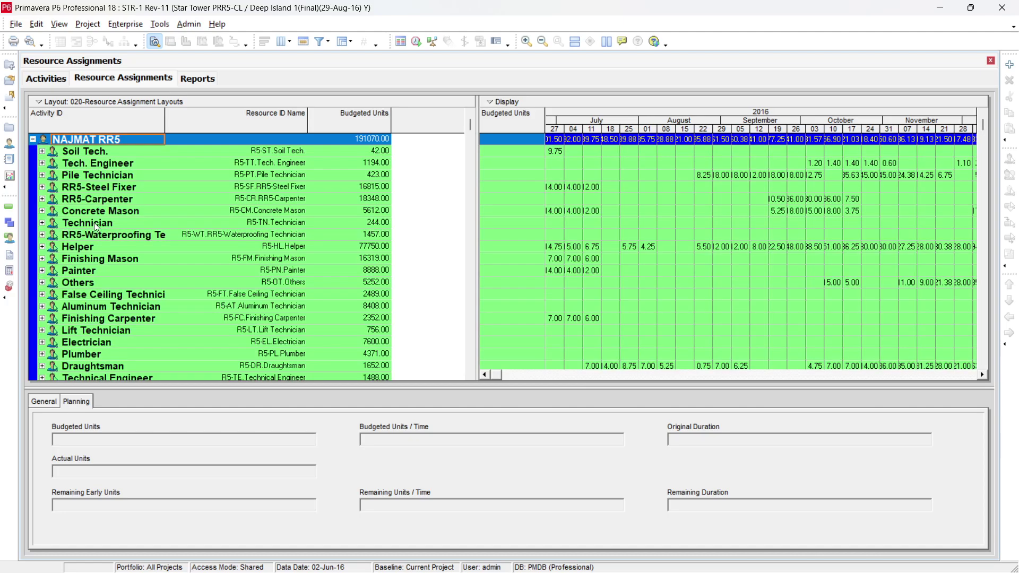
scroll(94, 223, down, 3)
scroll(96, 242, up, 3)
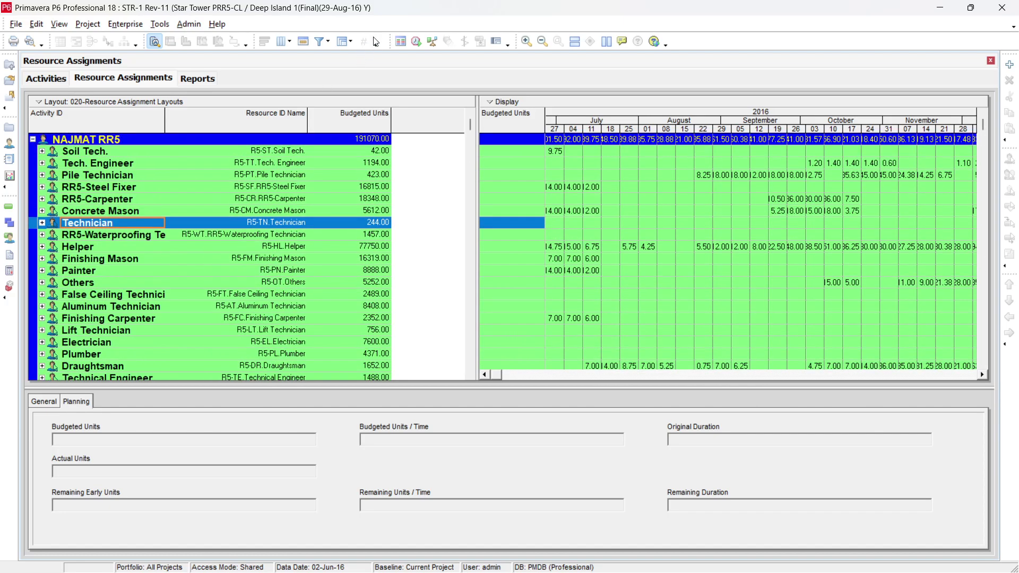
Step: Group the resource assignments by Project and expand the Star Tower project
click(343, 42)
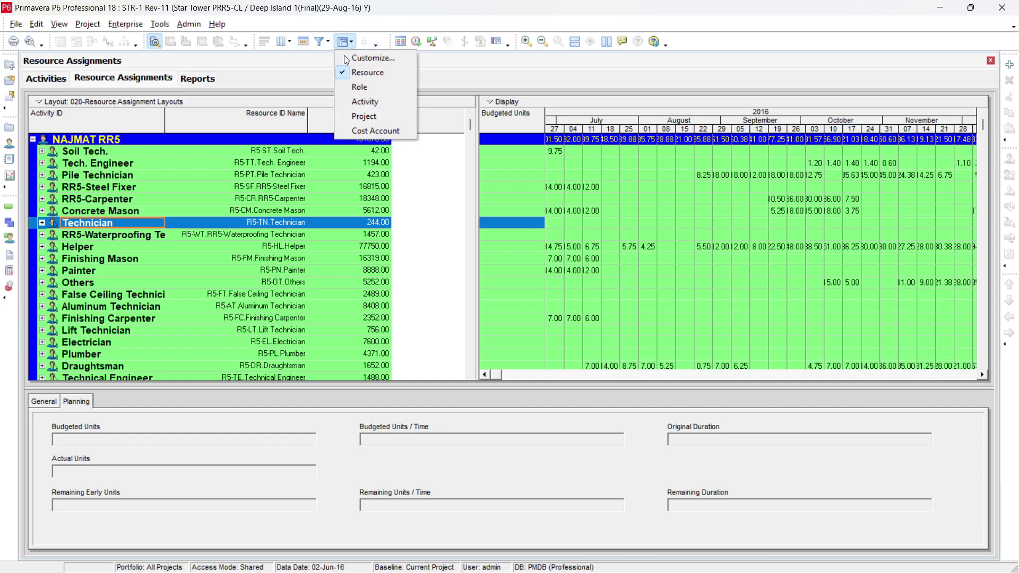
click(366, 115)
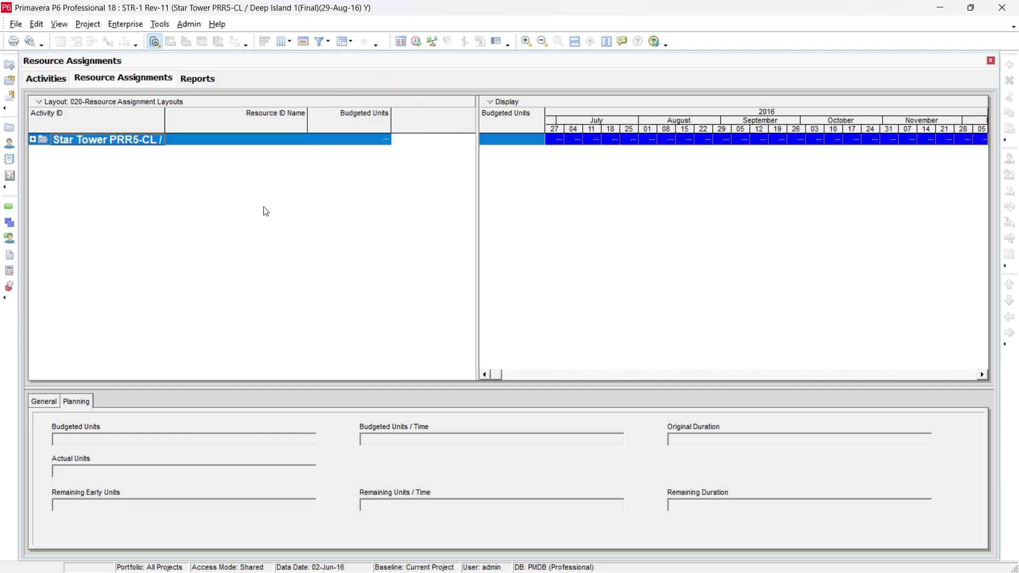
click(33, 139)
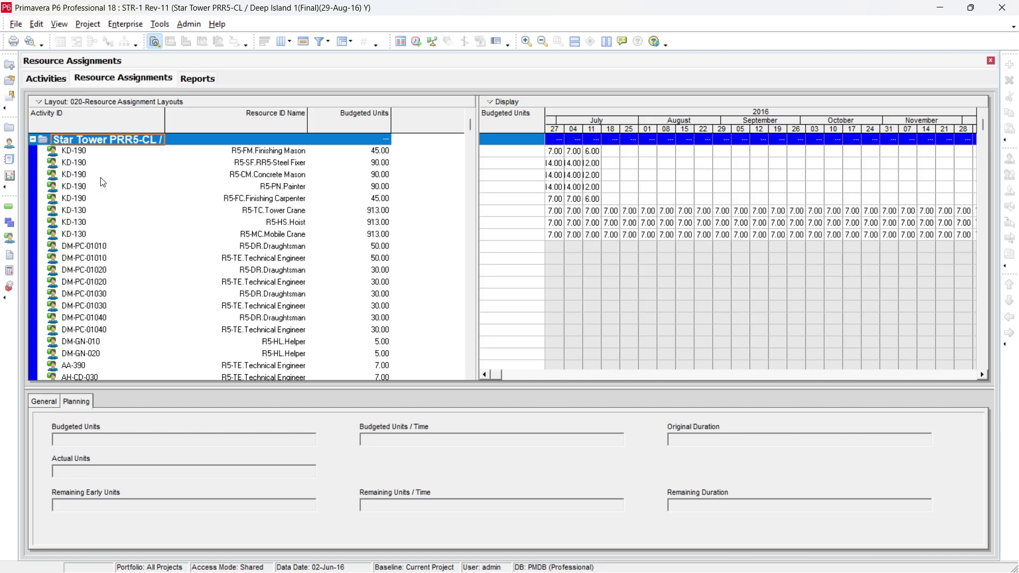
Step: Select all resource assignments of the Star Tower project, through the last PSI-060 row, and copy them
click(90, 153)
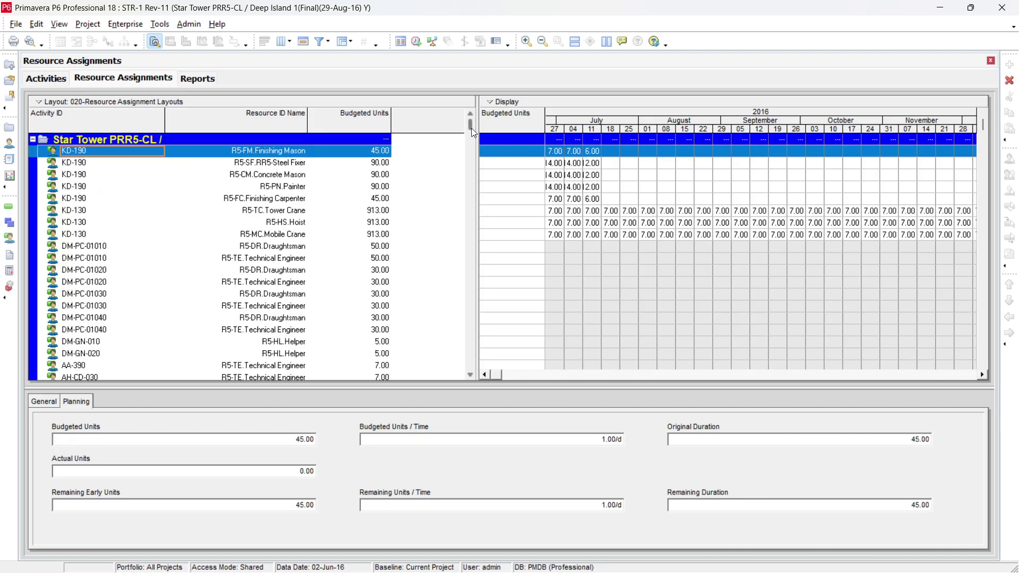
drag(471, 128, 445, 374)
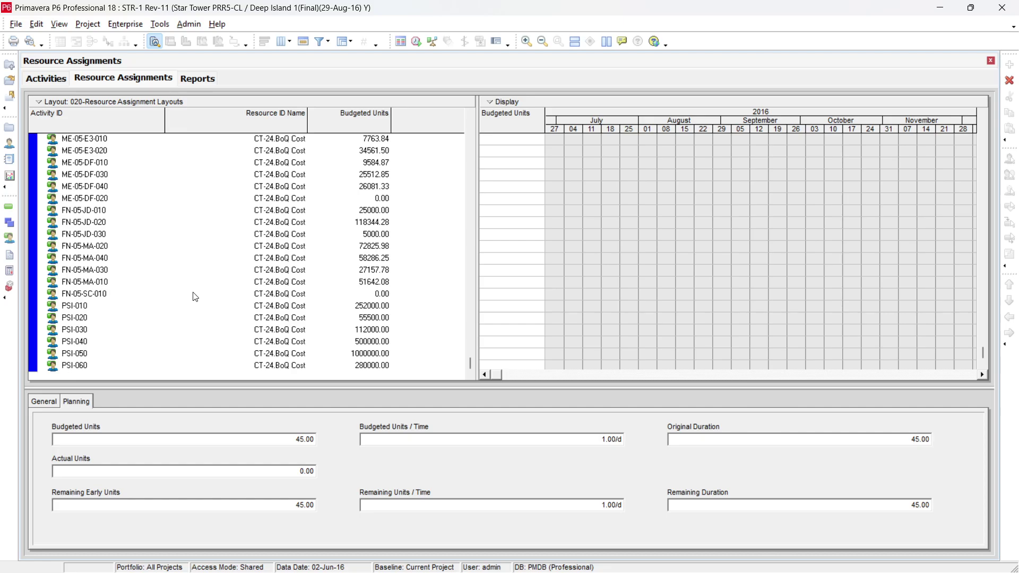
key(ctrl+a)
right_click(217, 259)
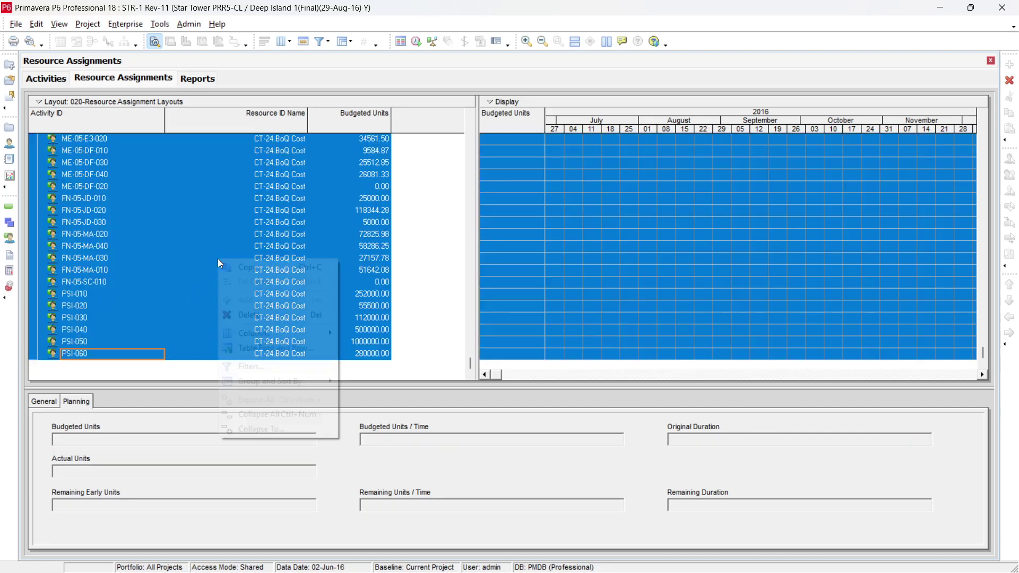
click(264, 269)
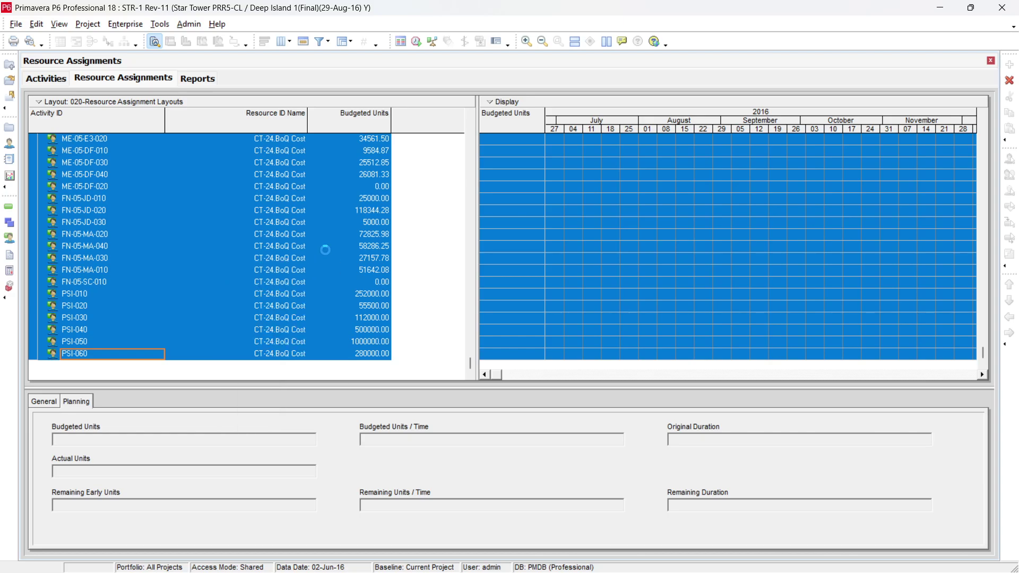
Step: Switch to Excel, create a blank workbook and paste the copied resource assignments at cell A1
mouse_move(637, 570)
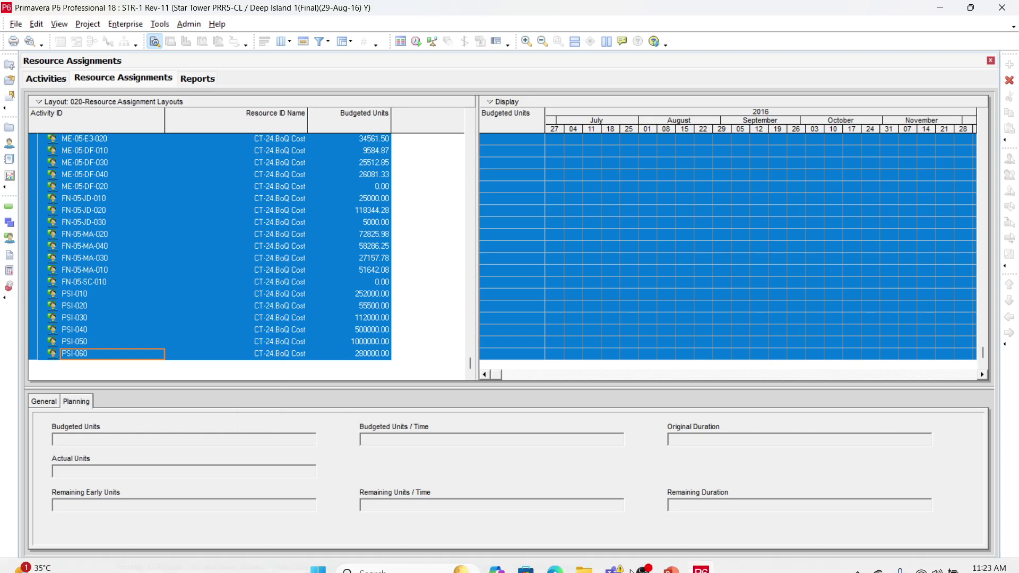
click(422, 559)
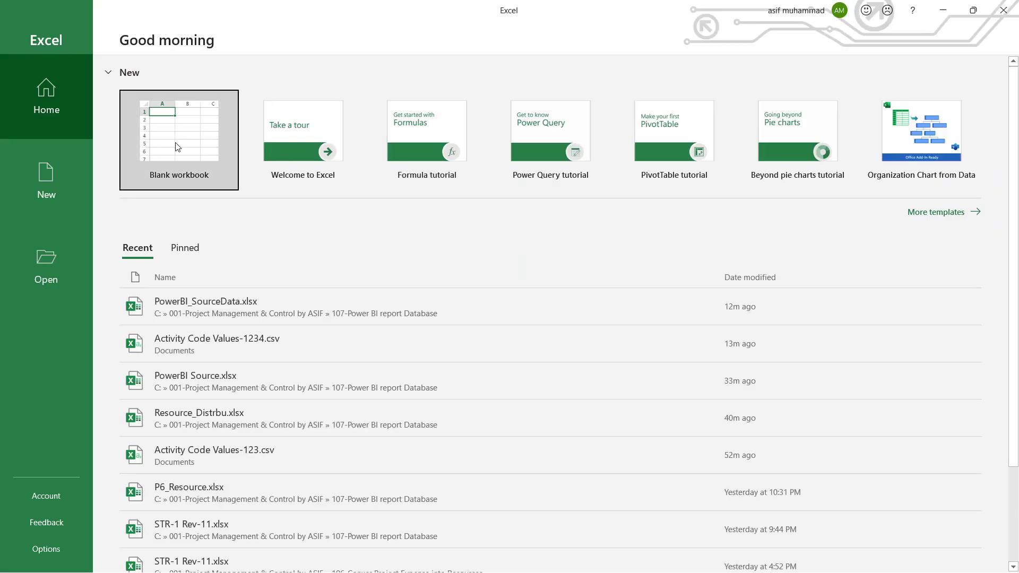
click(178, 146)
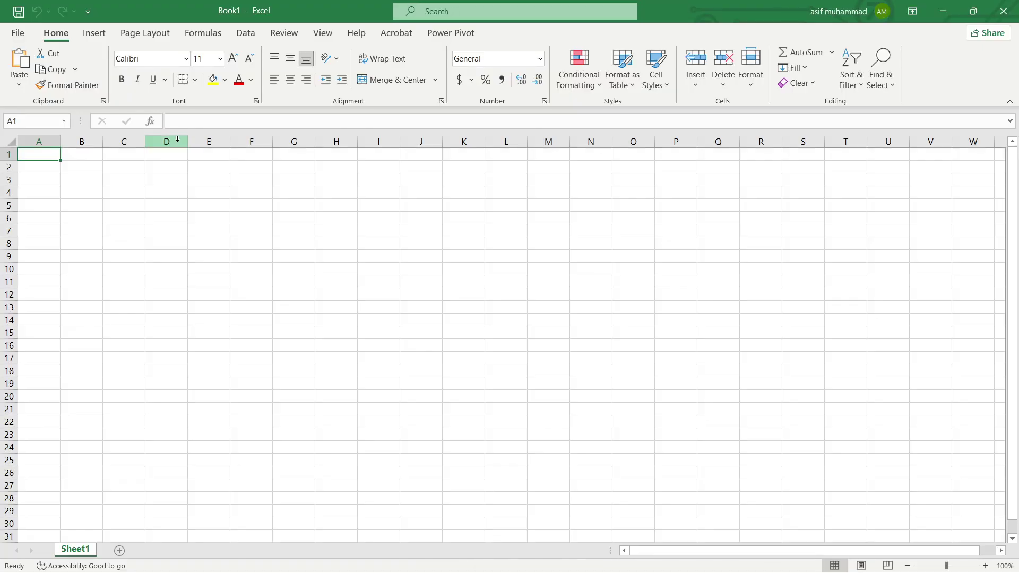
key(ctrl+v)
Step: Autofit all columns of Sheet1 to the width of the pasted data
click(287, 308)
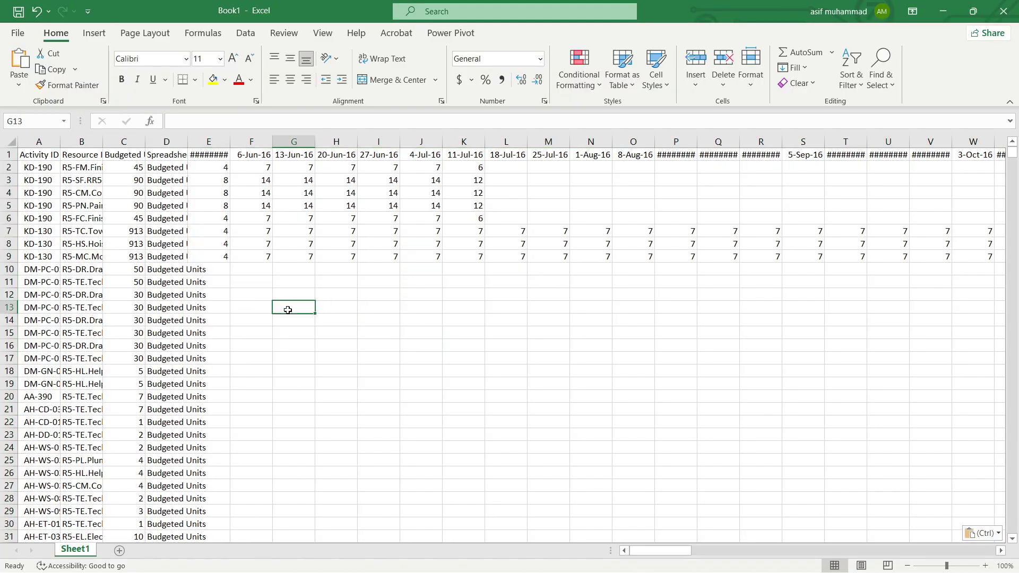
click(11, 143)
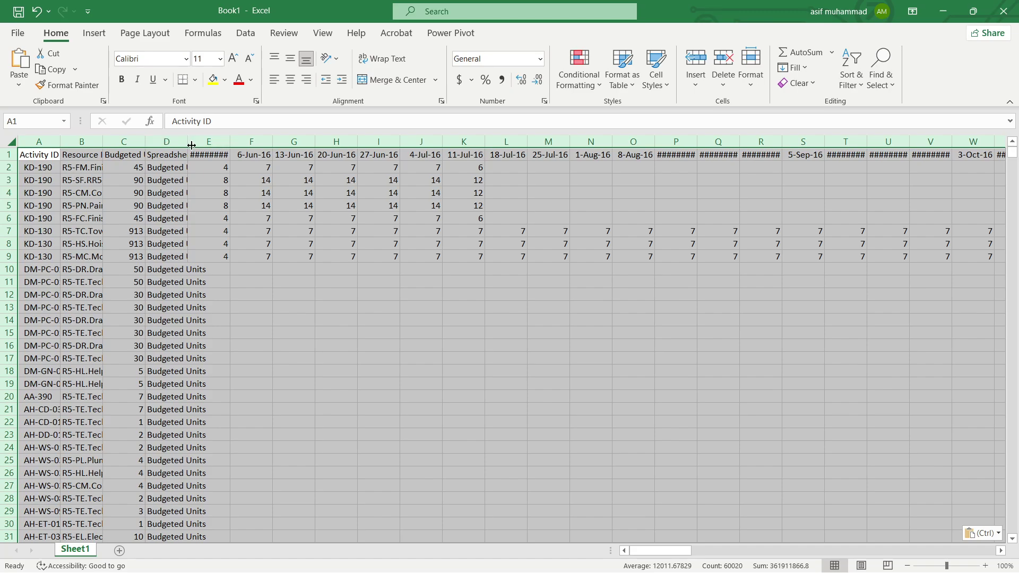
double_click(187, 141)
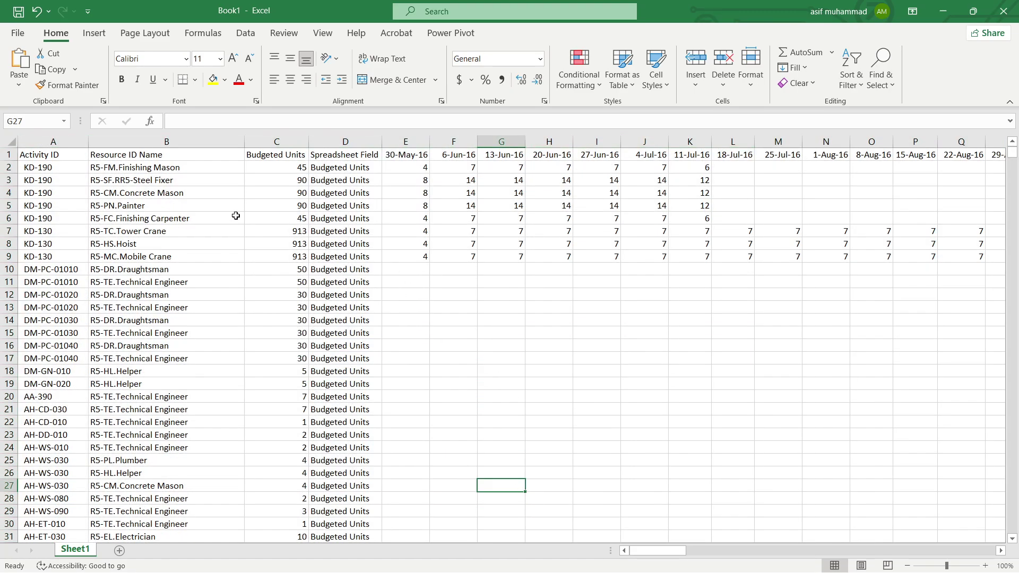
drag(416, 140, 790, 167)
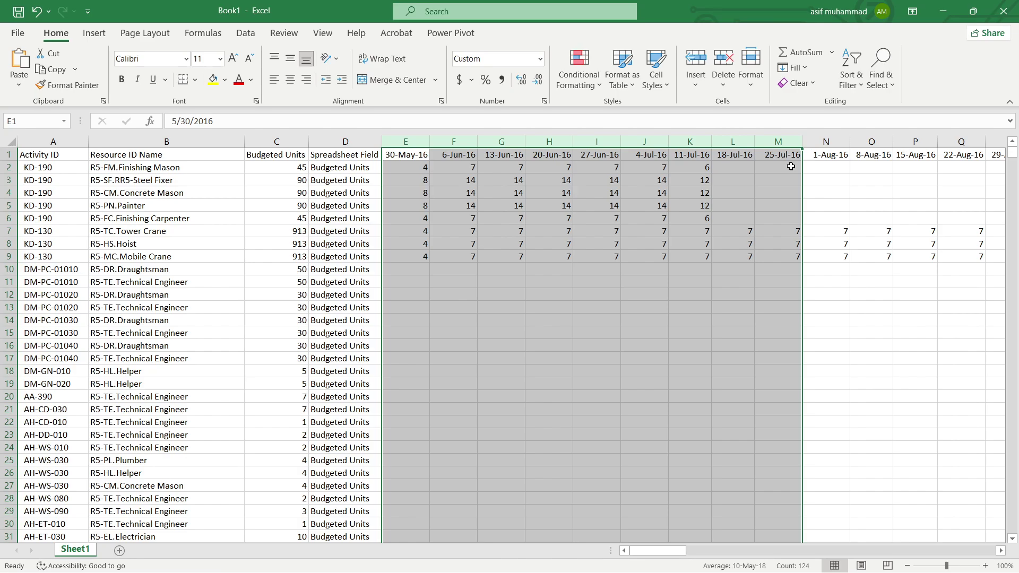
click(824, 330)
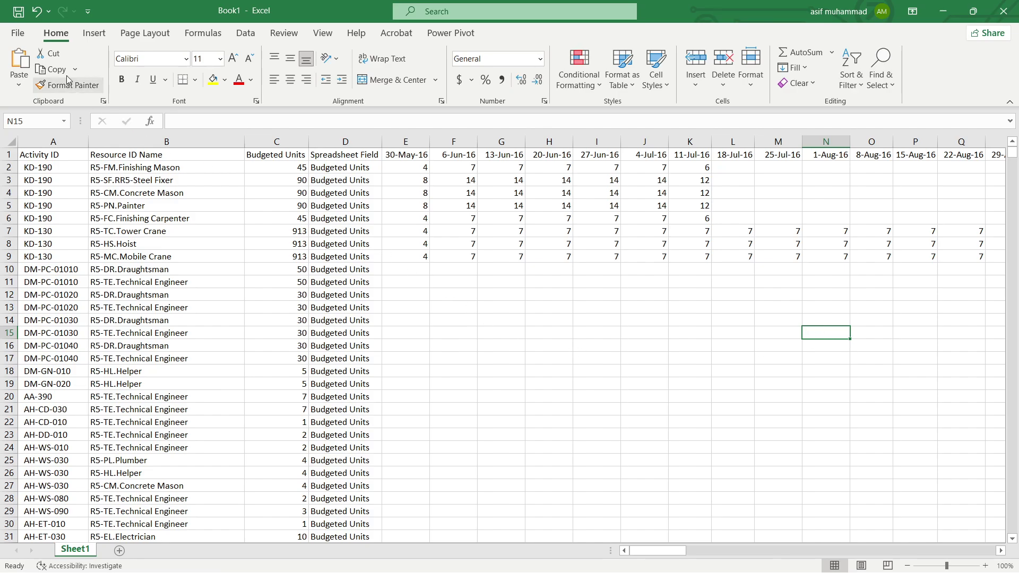
Step: Save the workbook as "Resouce_Assign Soruces.xlsx" in the 107-Power BI report Database folder
click(18, 11)
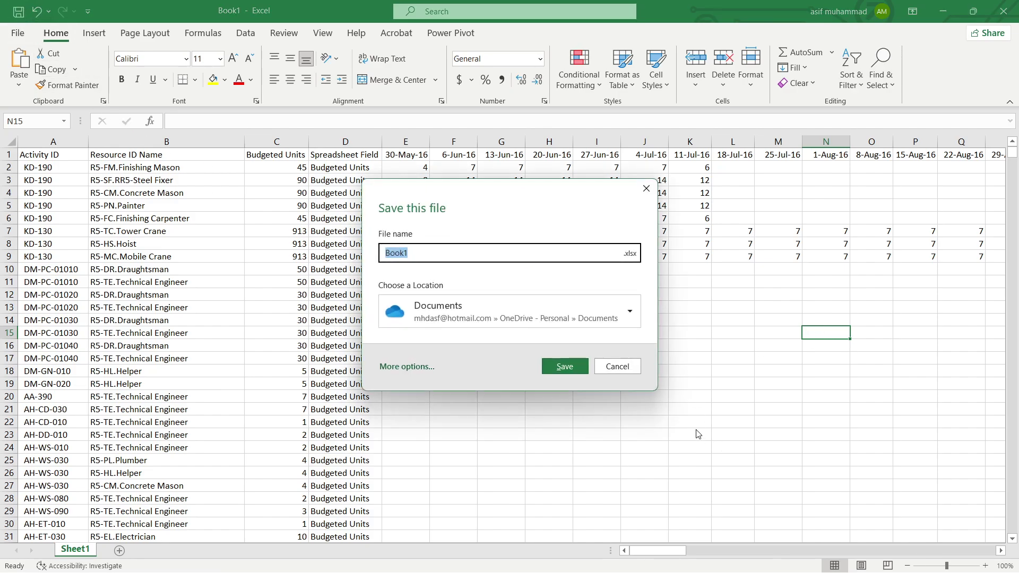
click(599, 363)
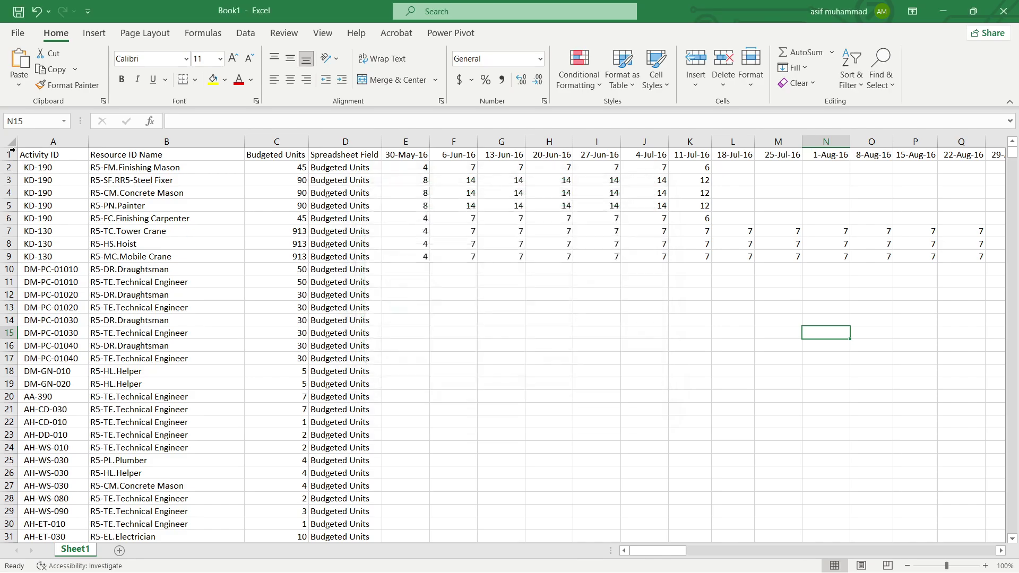
click(18, 32)
click(40, 204)
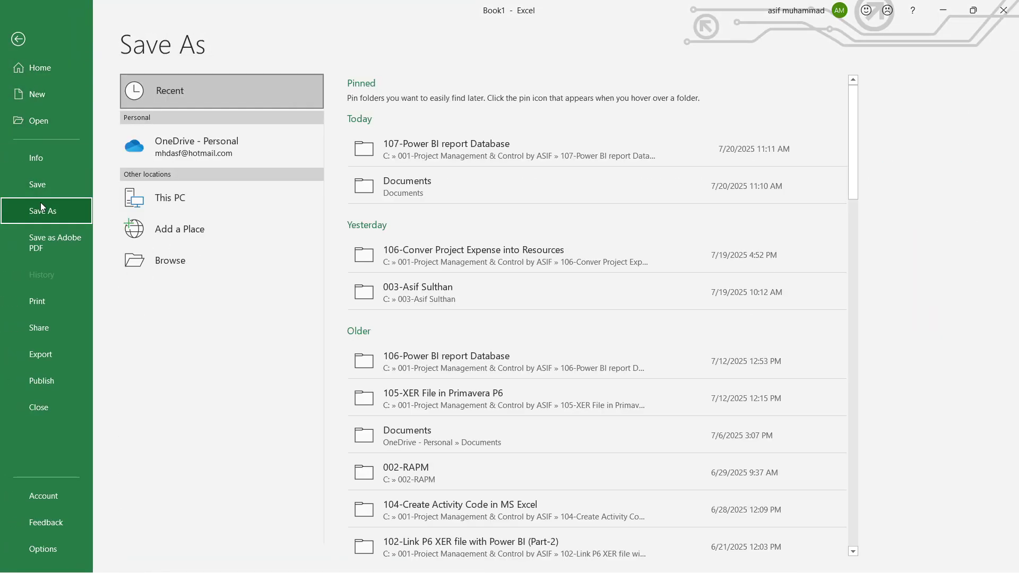
click(152, 268)
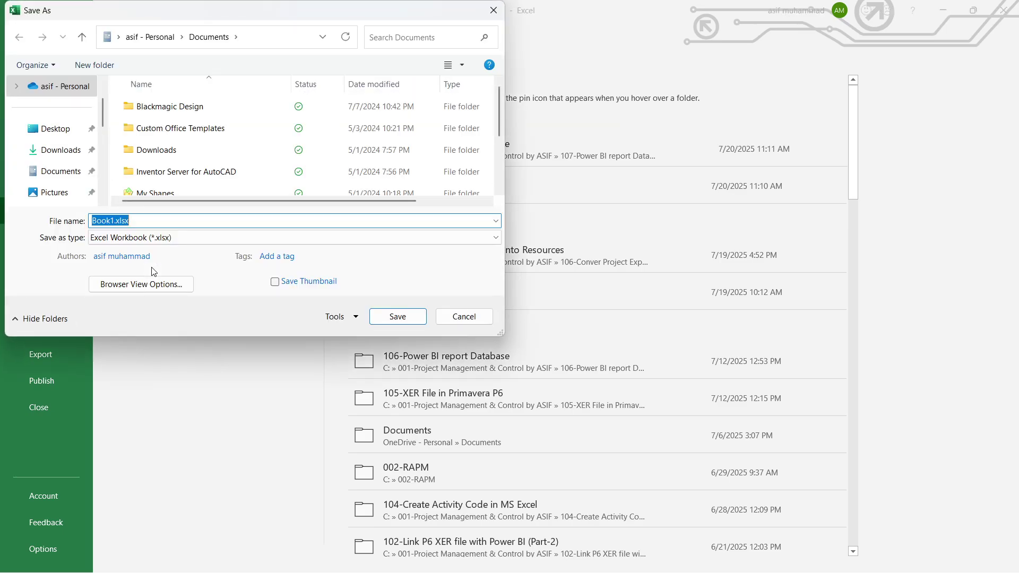
drag(103, 117, 101, 154)
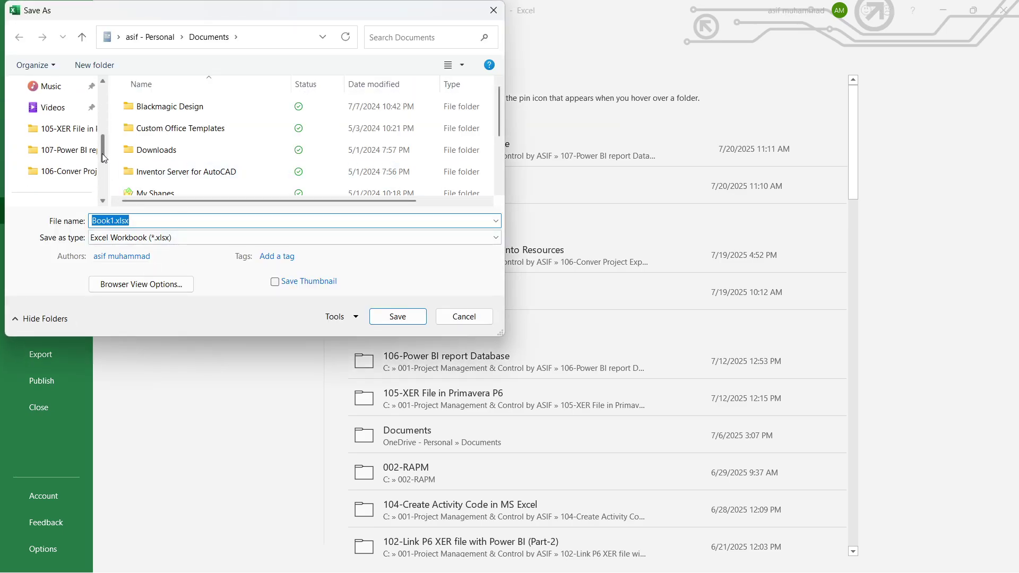
click(75, 152)
click(158, 220)
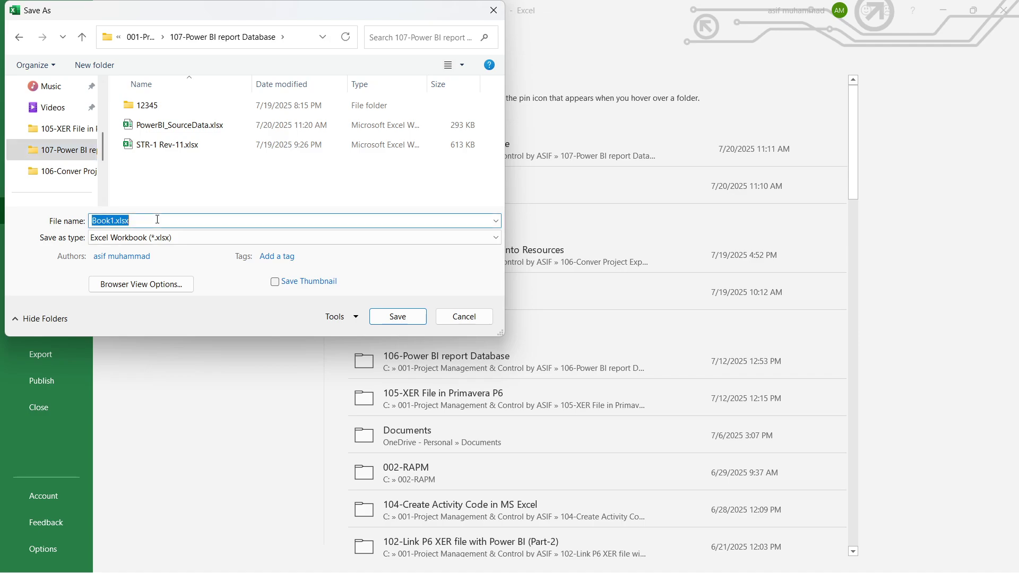
text(Resouce_Assign Soruc)
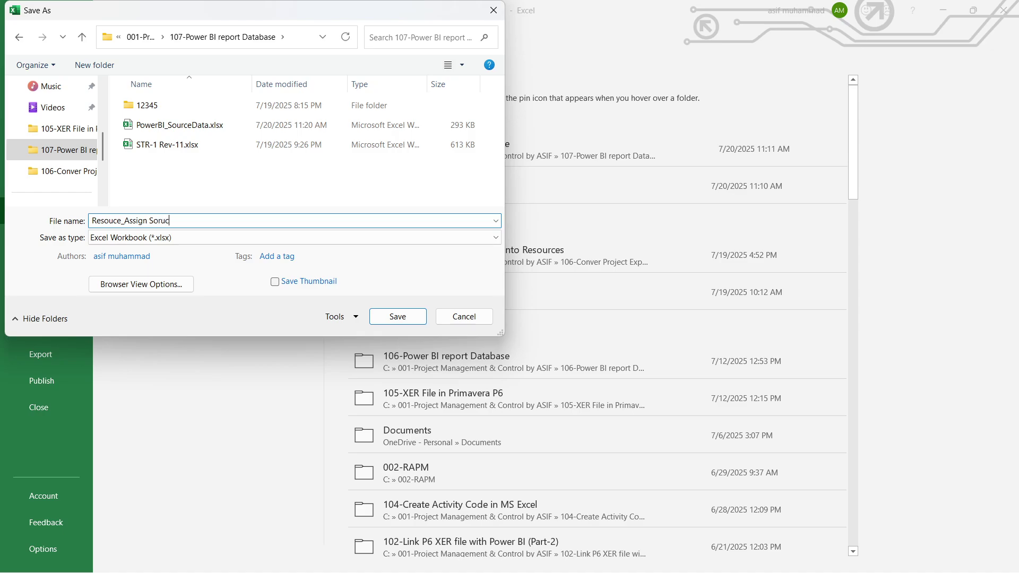
text(es)
click(404, 320)
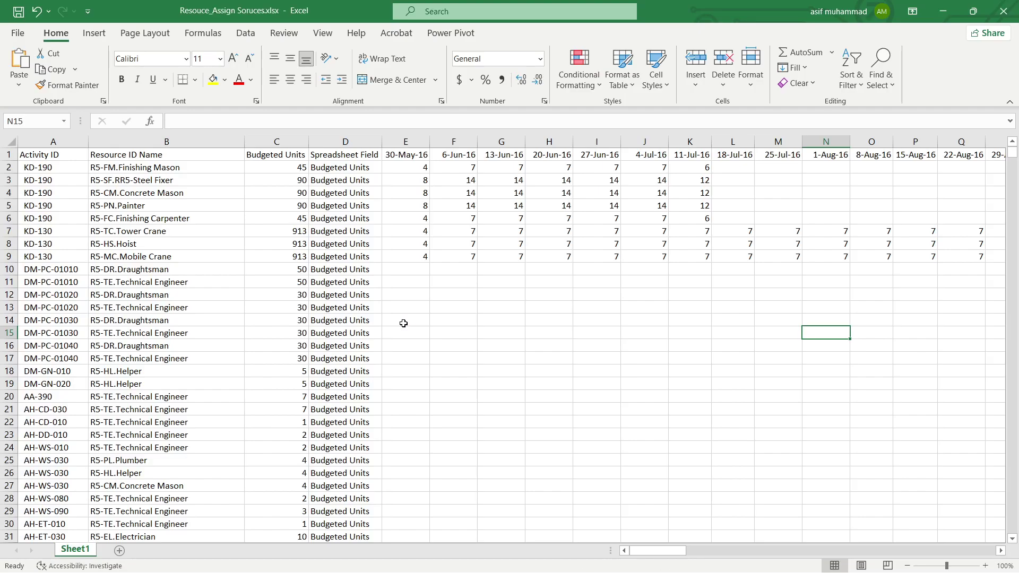
Step: Close the saved workbook and open PowerBI_SourceData.xlsx from the 107-Power BI report Database folder
click(1002, 10)
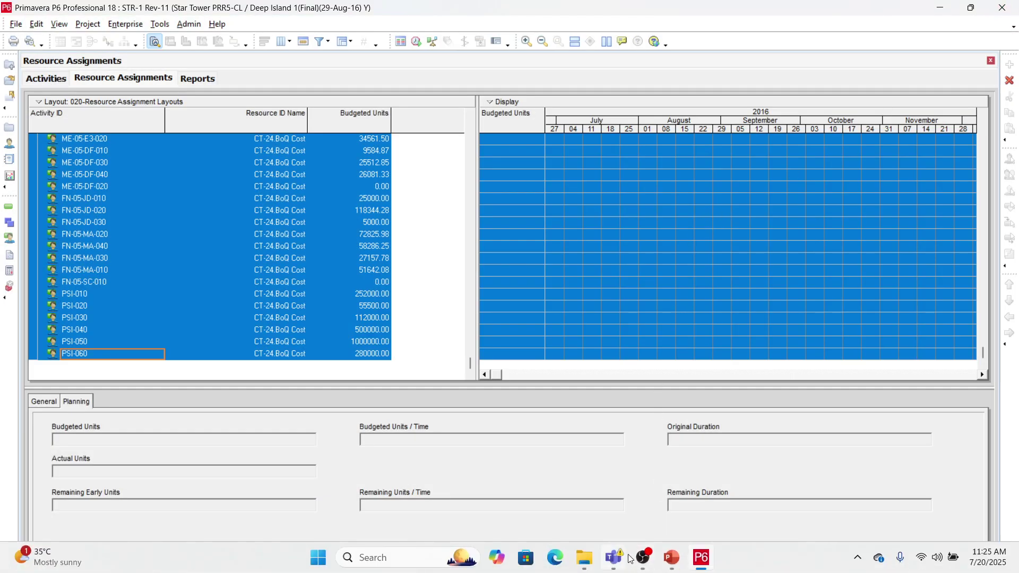
click(586, 559)
click(412, 314)
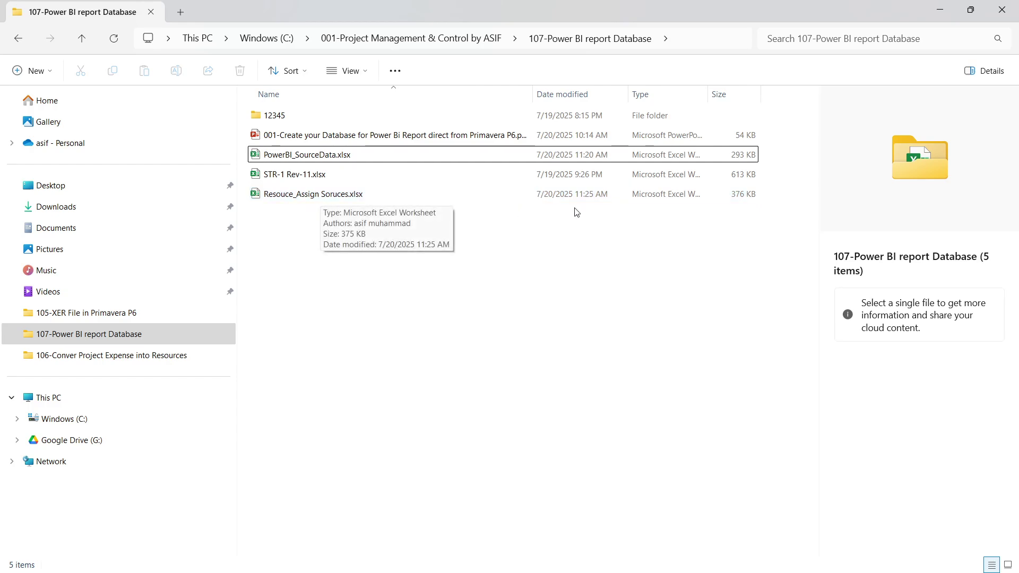
mouse_move(997, 571)
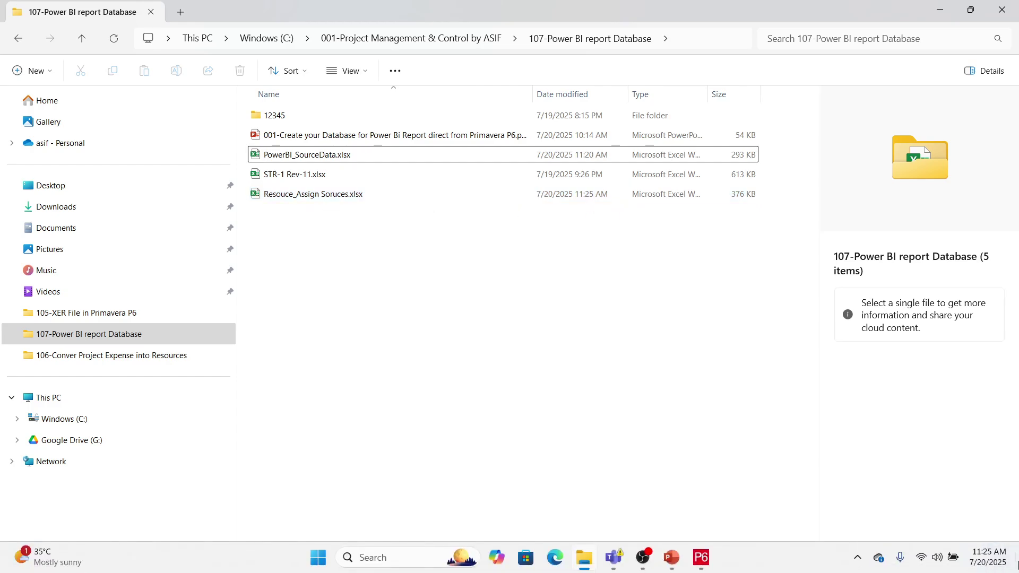
double_click(340, 159)
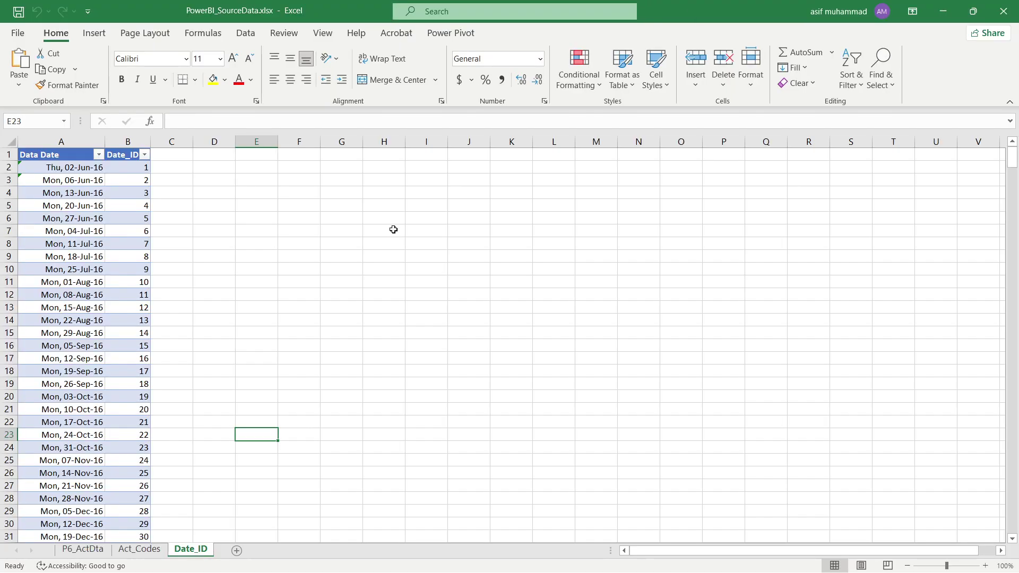
click(376, 344)
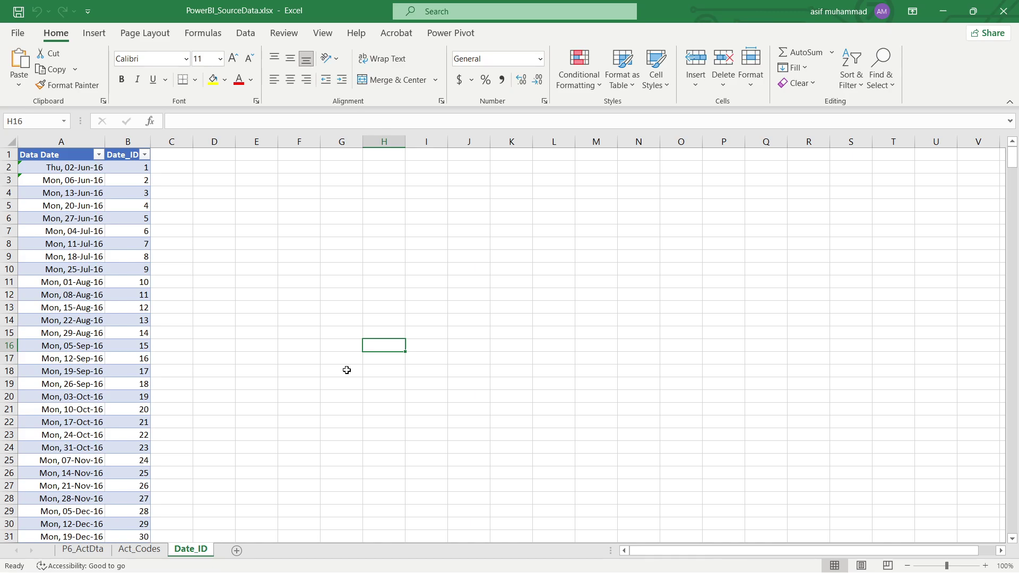
click(245, 33)
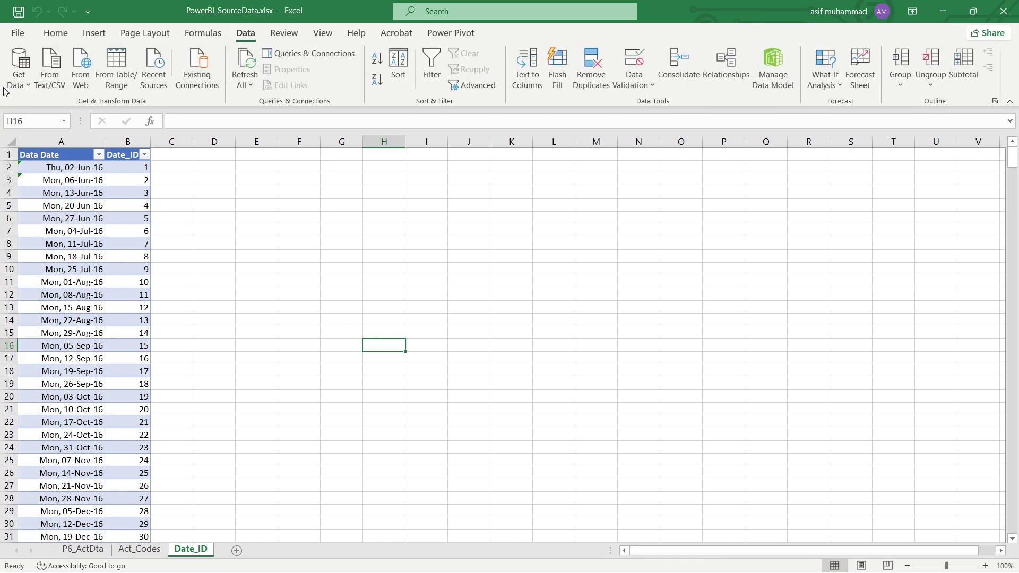
click(19, 69)
mouse_move(80, 108)
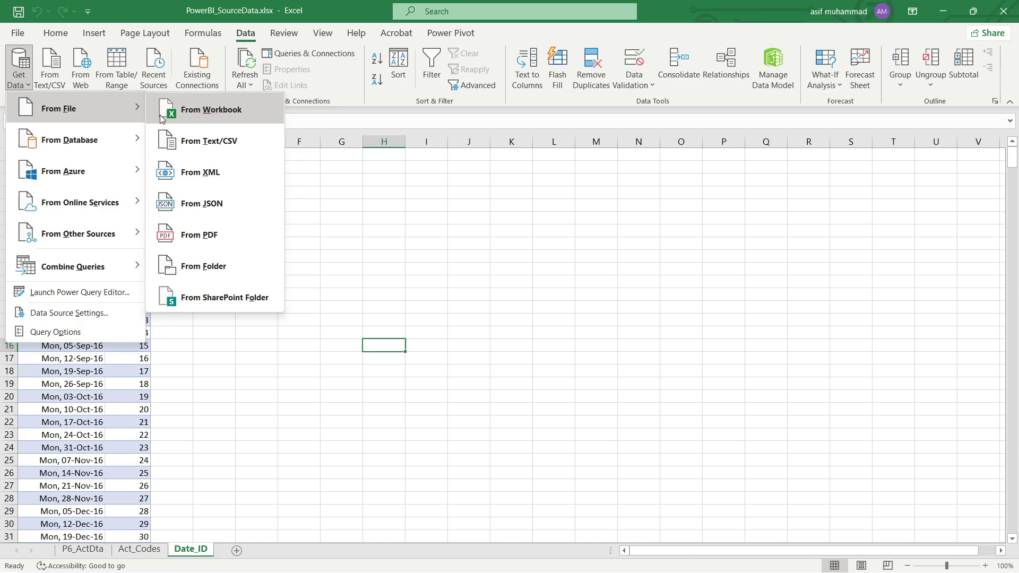
click(201, 117)
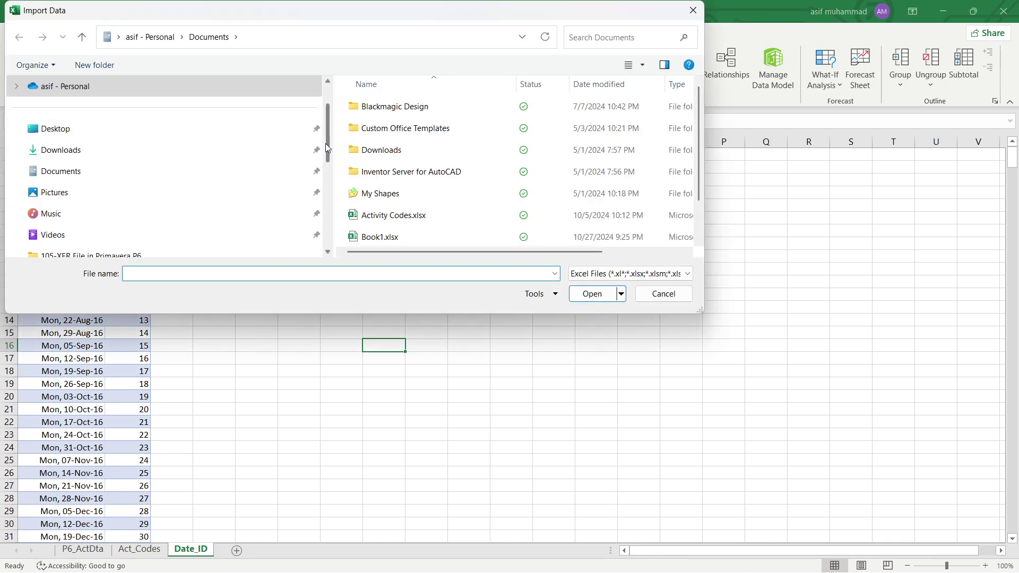
drag(326, 143, 326, 174)
click(143, 197)
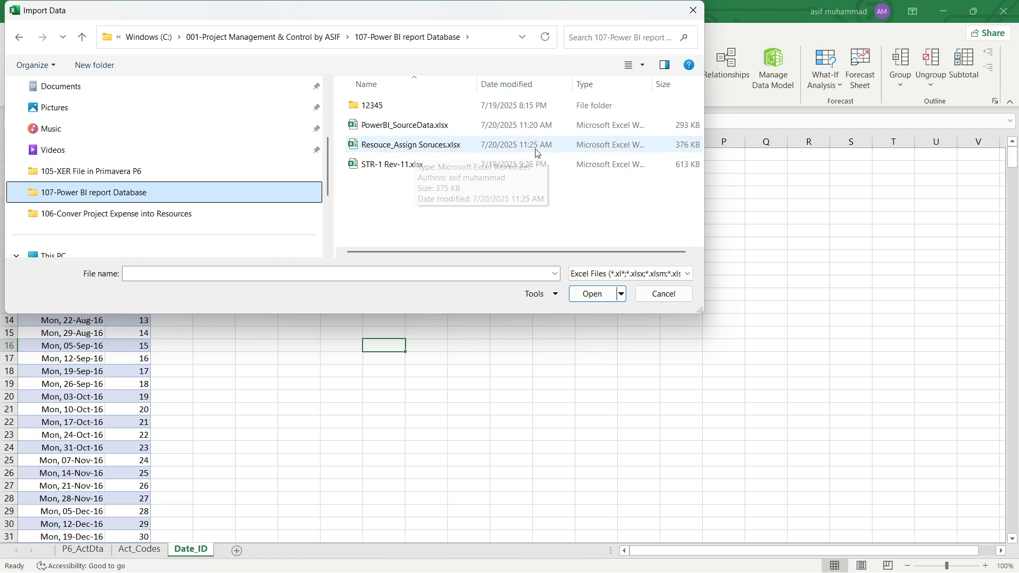
click(440, 150)
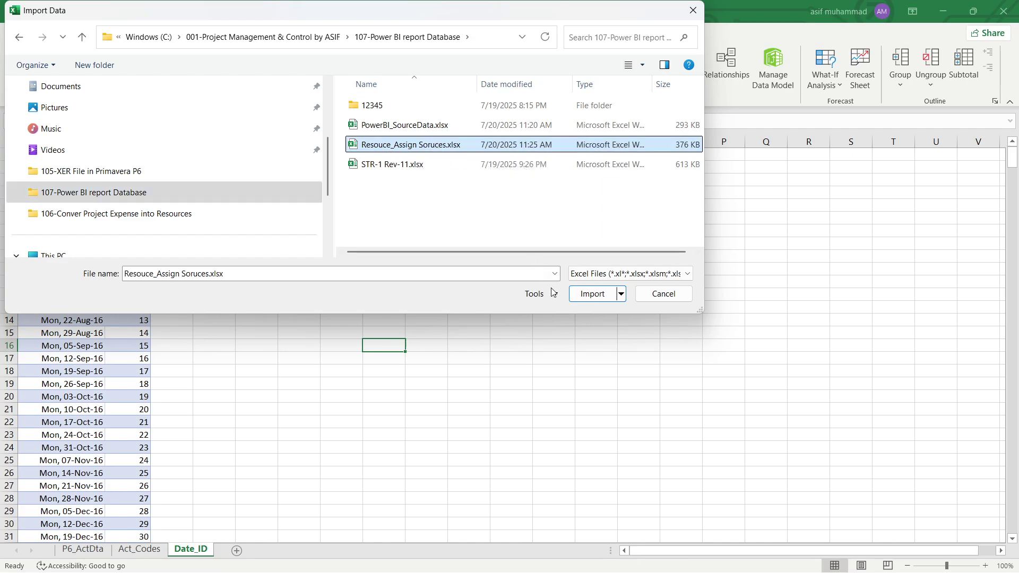
click(590, 294)
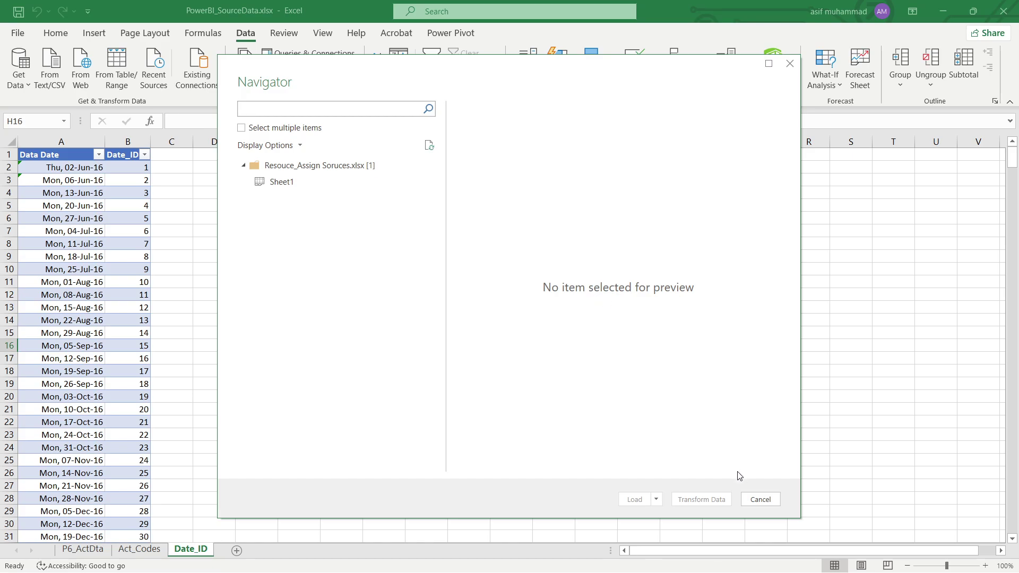
click(759, 499)
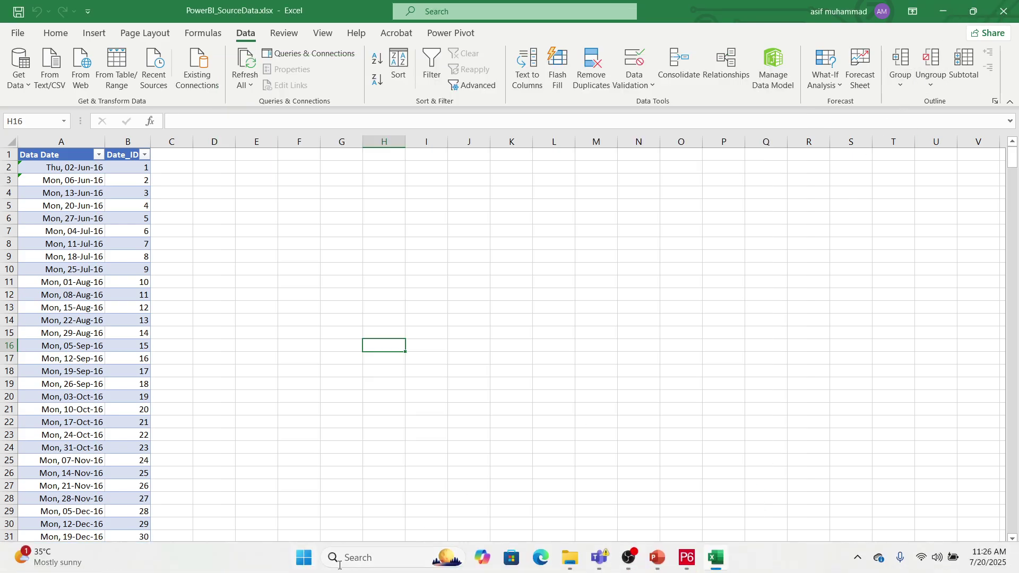
Step: Reopen Resouce_Assign Soruces.xlsx from the 107-Power BI report Database folder
click(569, 557)
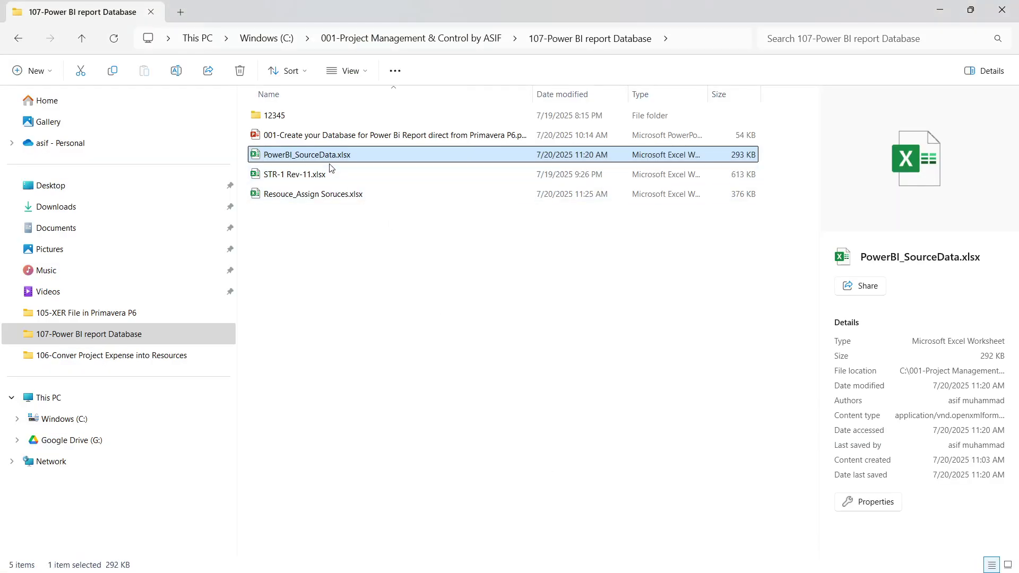
double_click(319, 194)
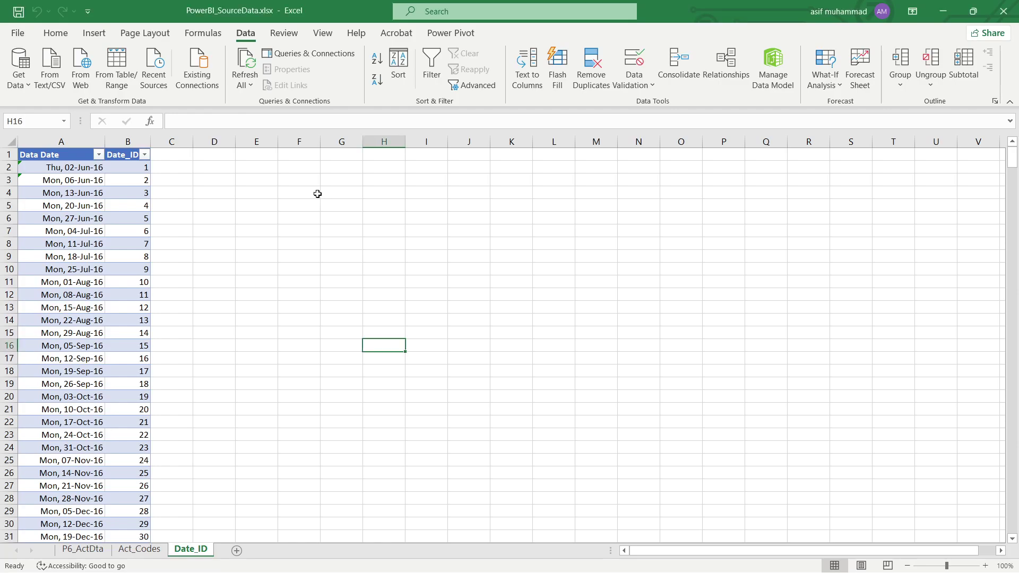
click(296, 256)
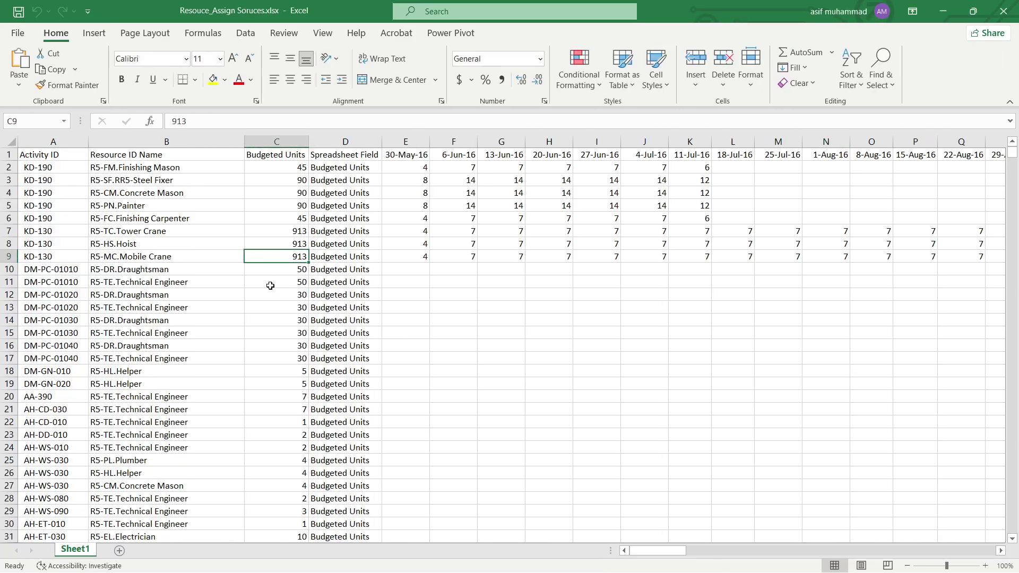
Step: Convert the whole resource assignment range A1:EE9963 on Sheet1 into a table with headers
click(131, 346)
key(ctrl+a)
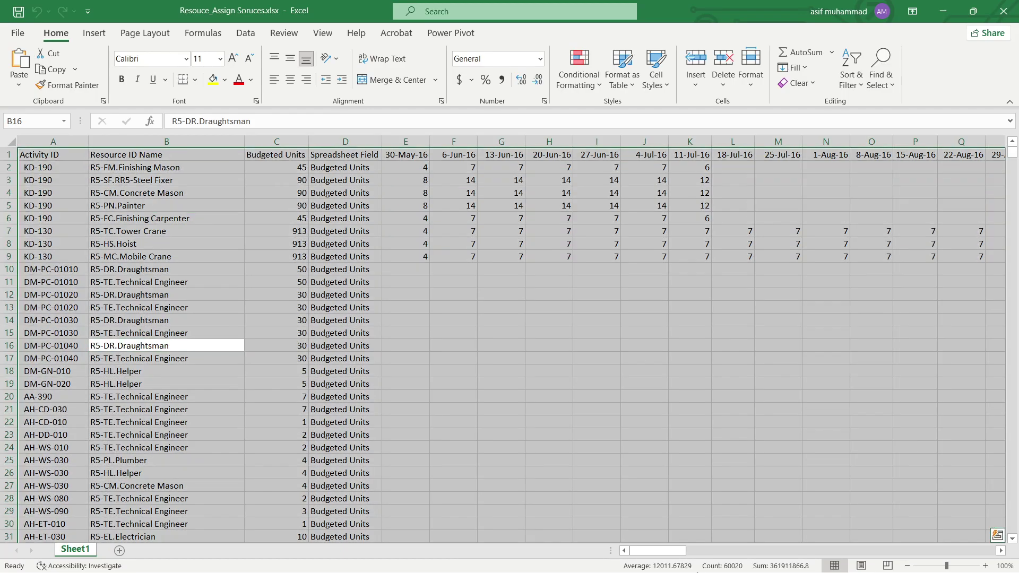
drag(653, 549, 1015, 550)
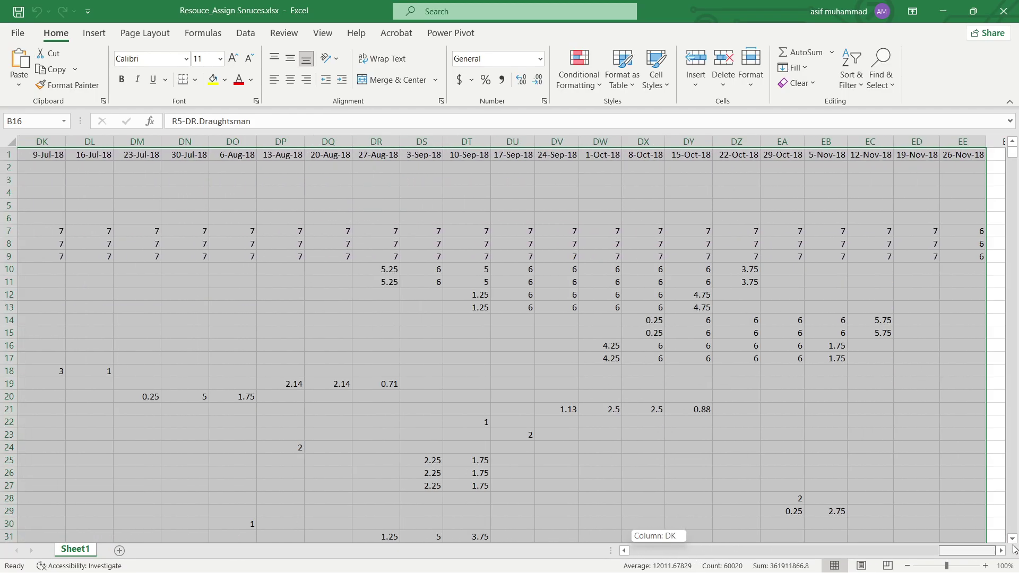
drag(1012, 152, 942, 515)
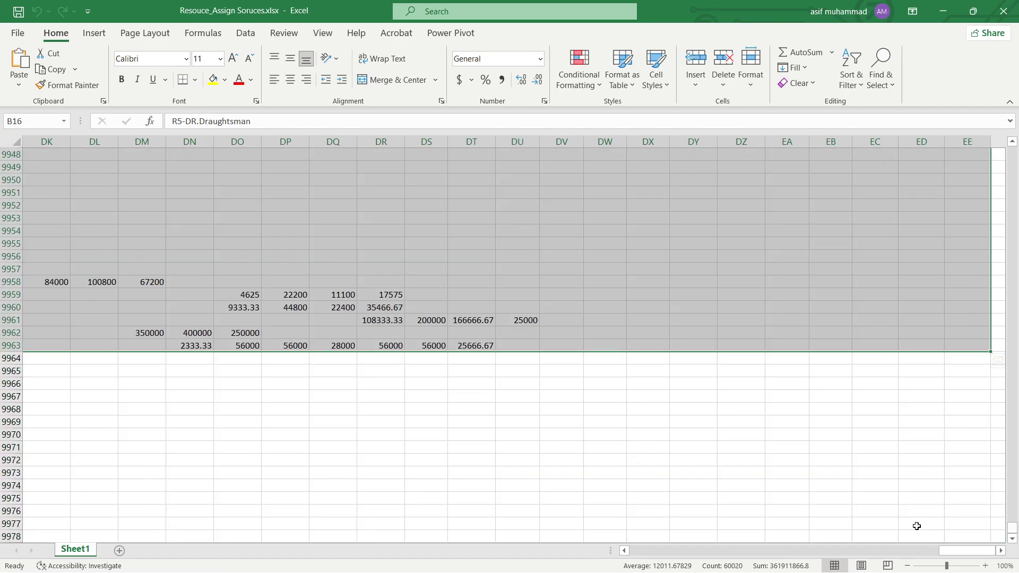
key(ctrl+t)
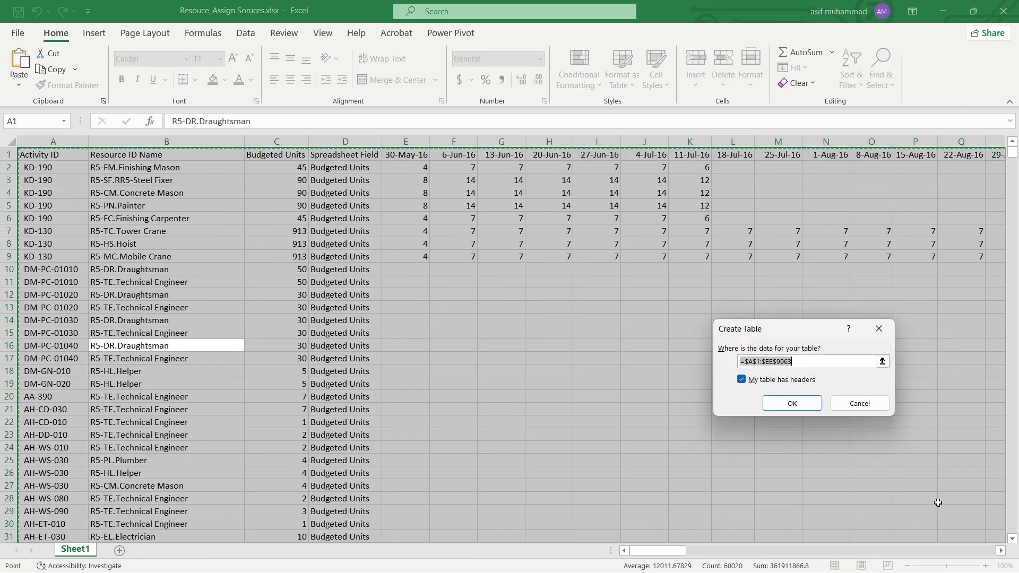
click(797, 411)
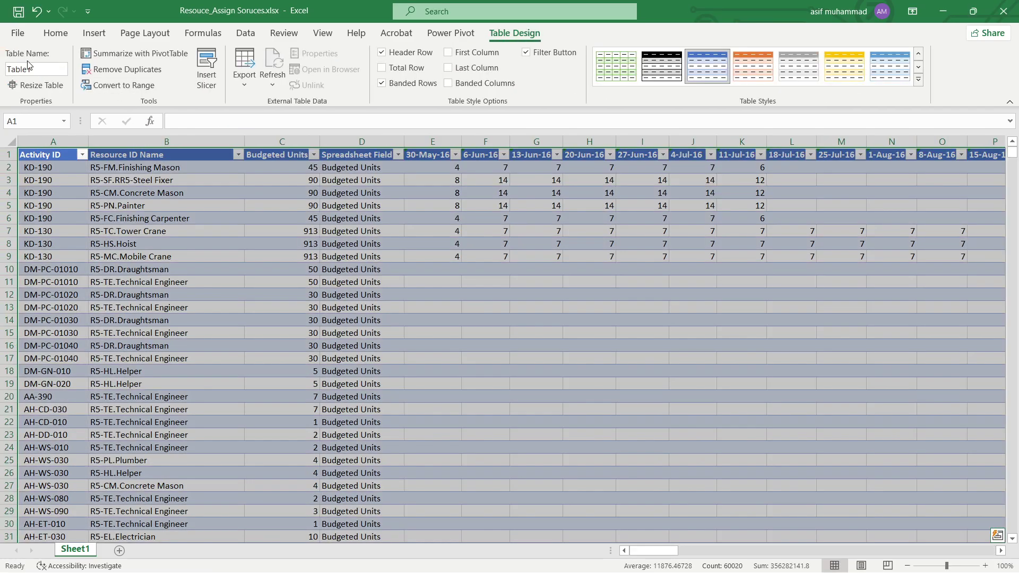
Step: Name the table Res_Assgn and close the resource assignment workbook, saving its changes
click(44, 71)
text(TR)
key(BackSpace)
key(BackSpace)
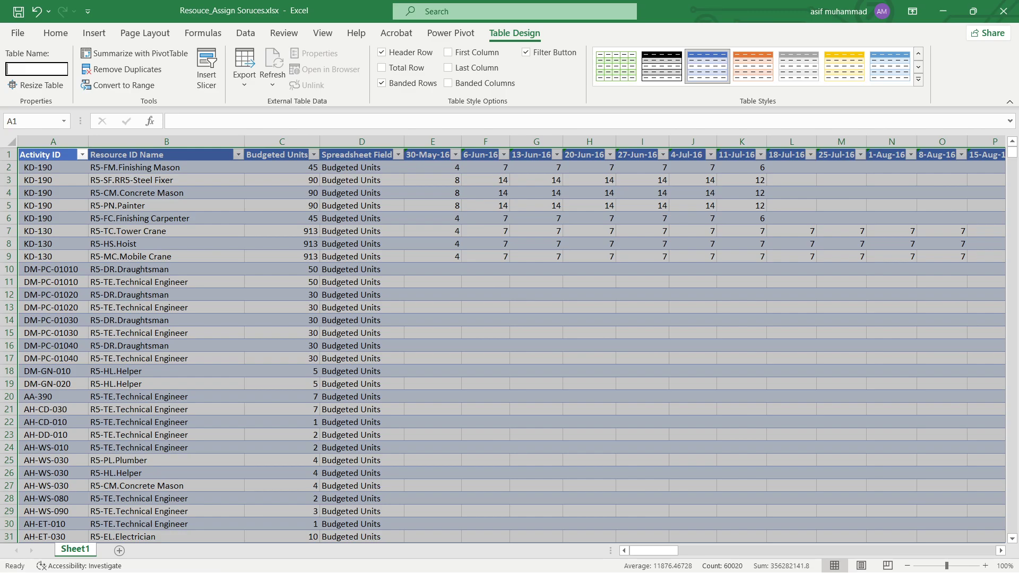
text(Res)
text(_Assoign)
key(BackSpace)
key(BackSpace)
key(BackSpace)
key(BackSpace)
text(gn)
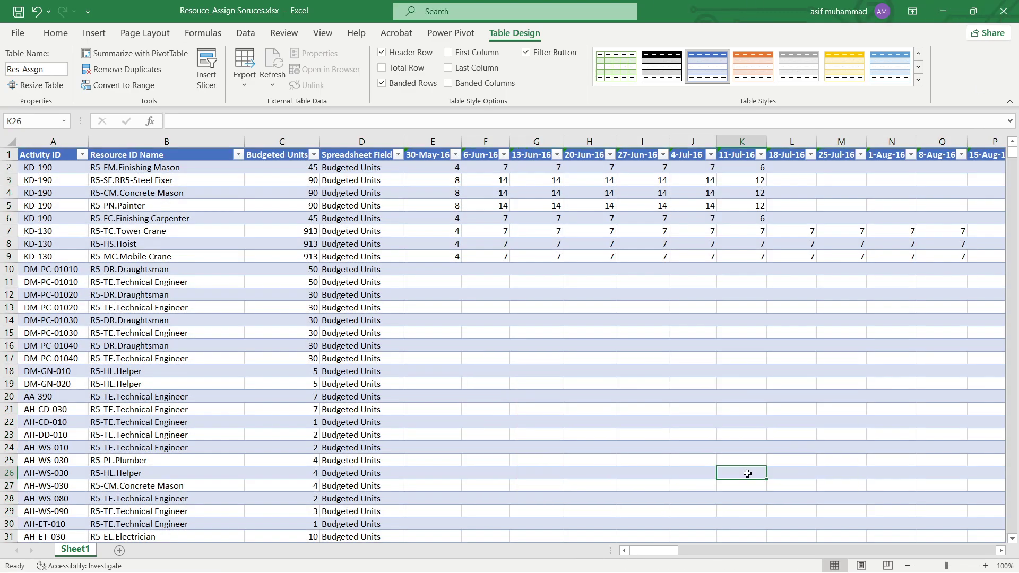
click(745, 473)
click(1002, 11)
click(455, 313)
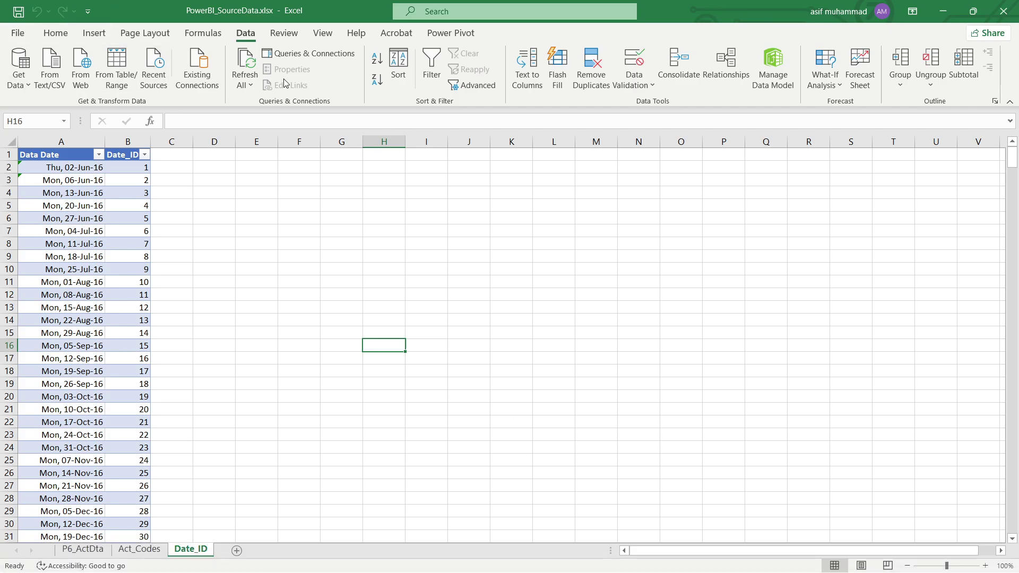
Step: Start a data import from the workbook Resouce_Assign Soruces.xlsx in the 107-Power BI report Database folder
click(20, 72)
mouse_move(26, 111)
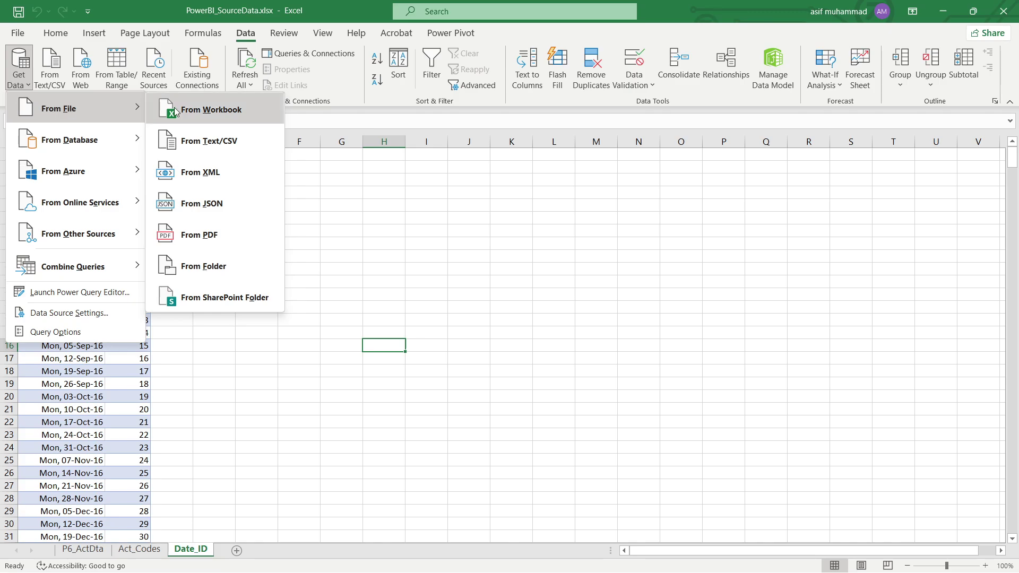
click(212, 109)
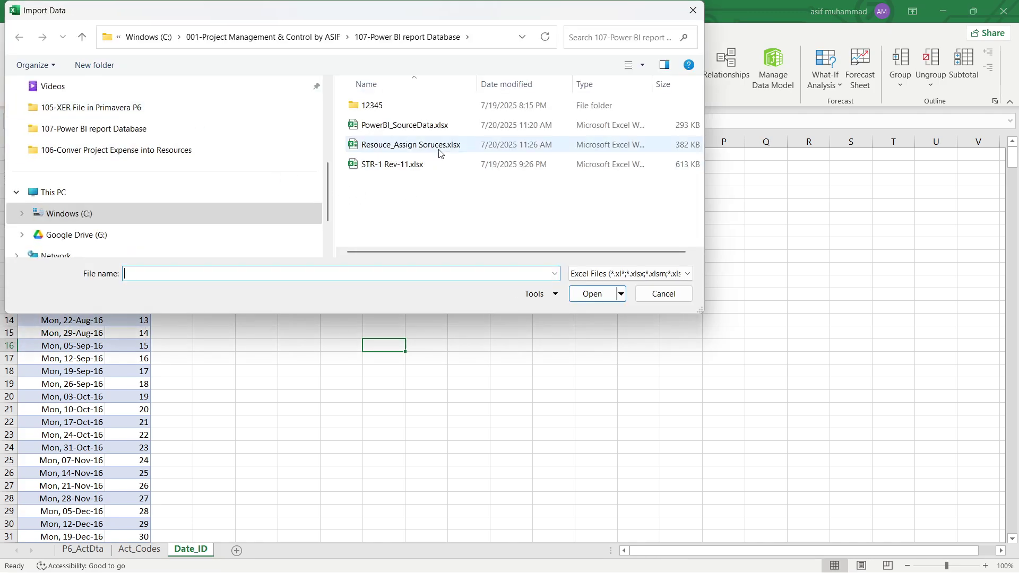
click(440, 151)
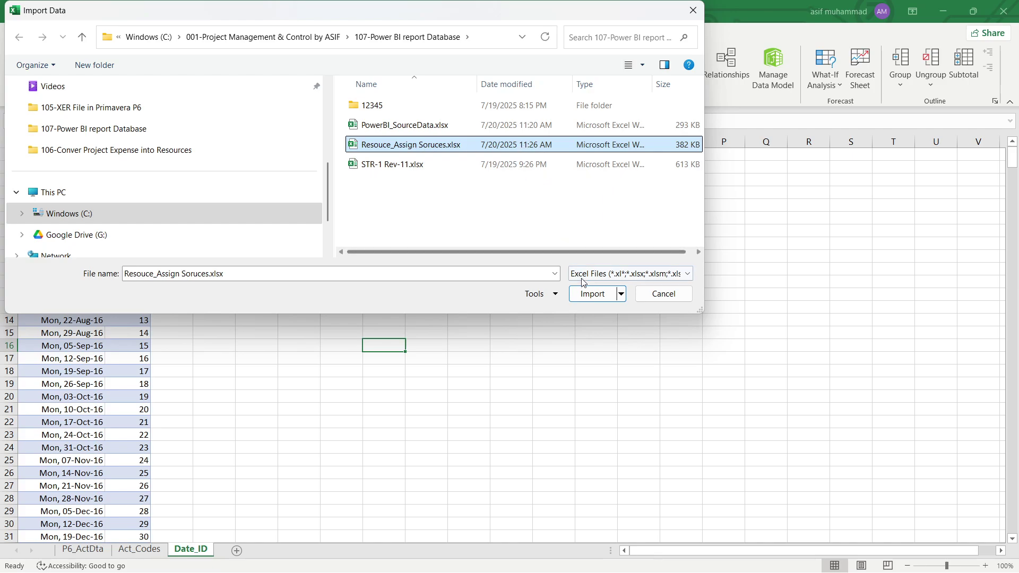
click(586, 297)
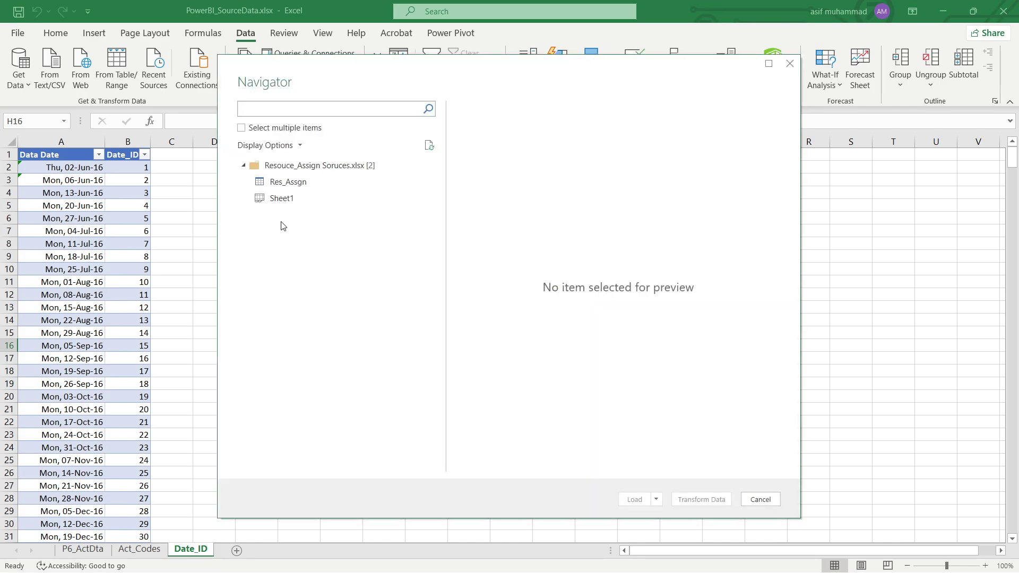
Step: Preview the source workbook's Res_Assgn table and Sheet1, and open the Res_Assgn table in Power Query Editor for transformation
click(287, 183)
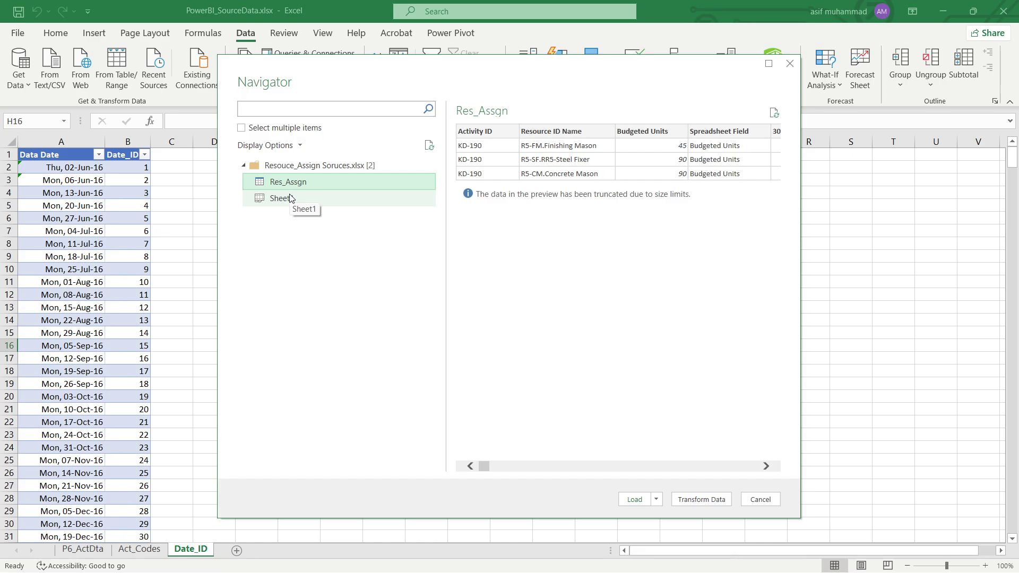
click(290, 198)
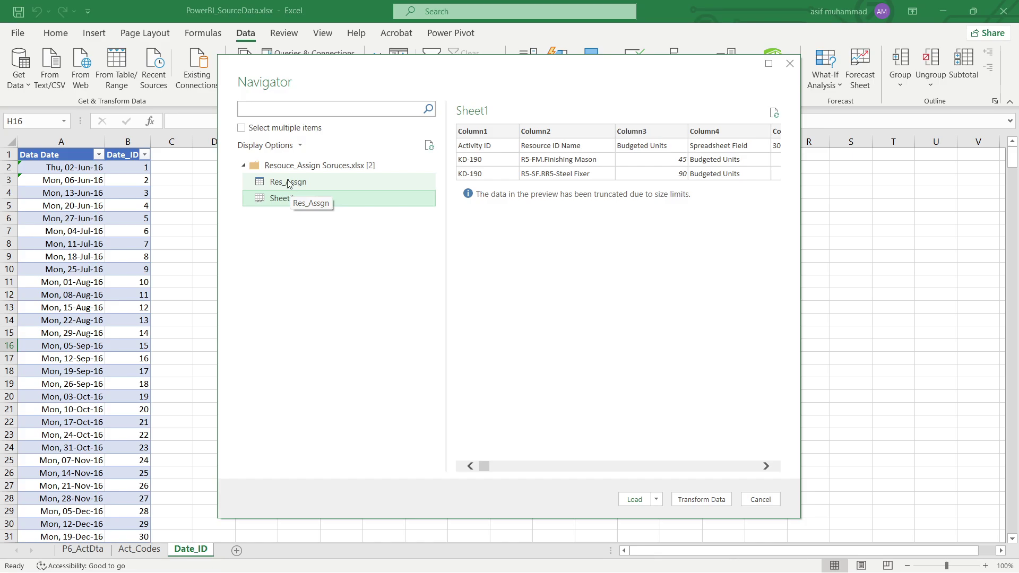
click(289, 182)
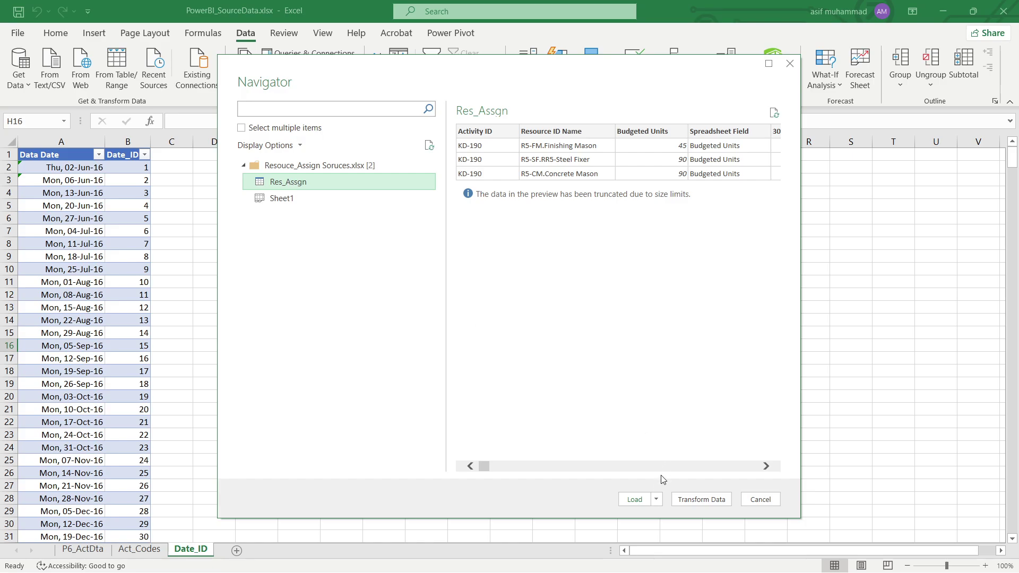
click(705, 502)
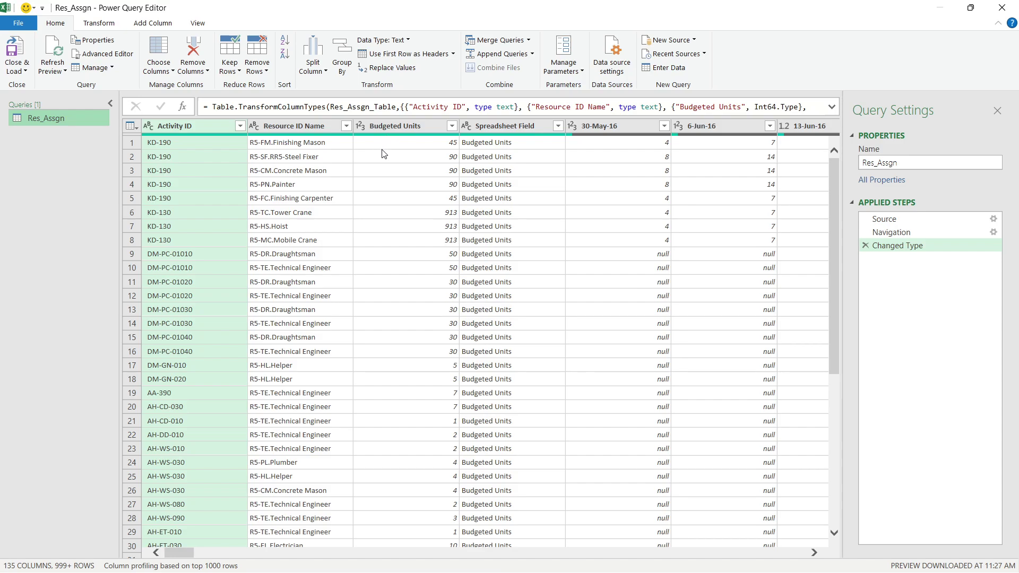
click(610, 128)
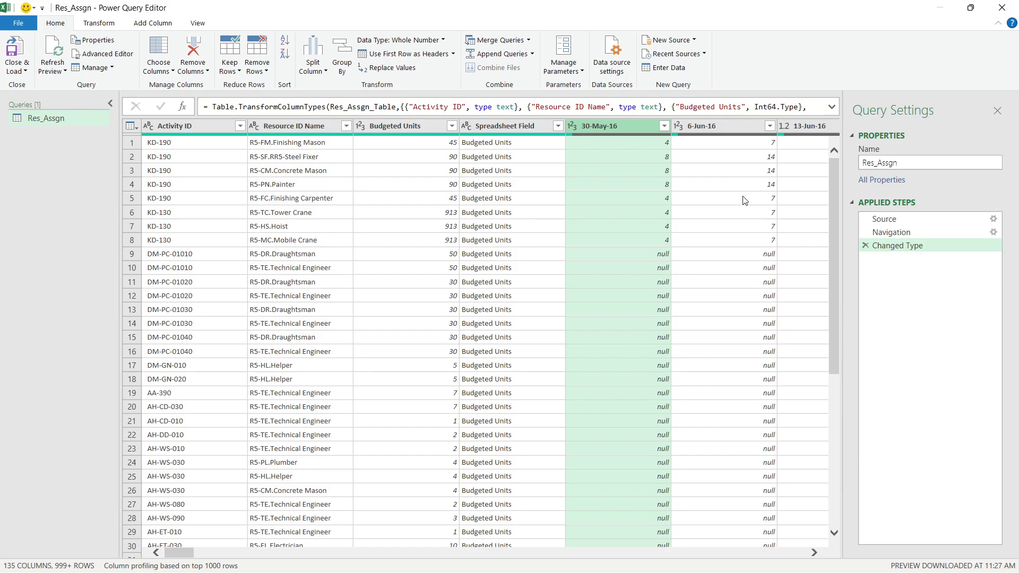
click(723, 129)
click(789, 129)
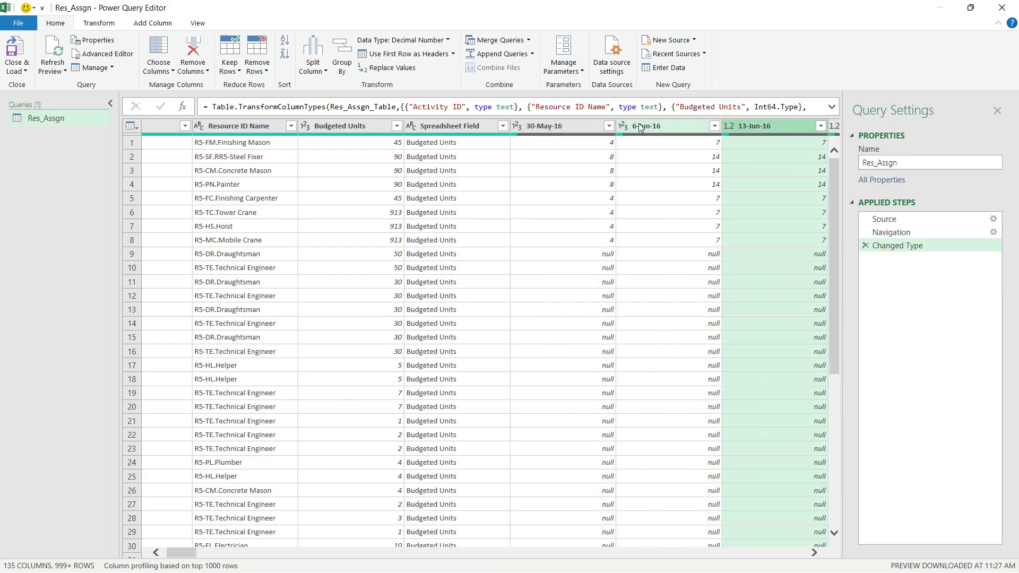
click(573, 127)
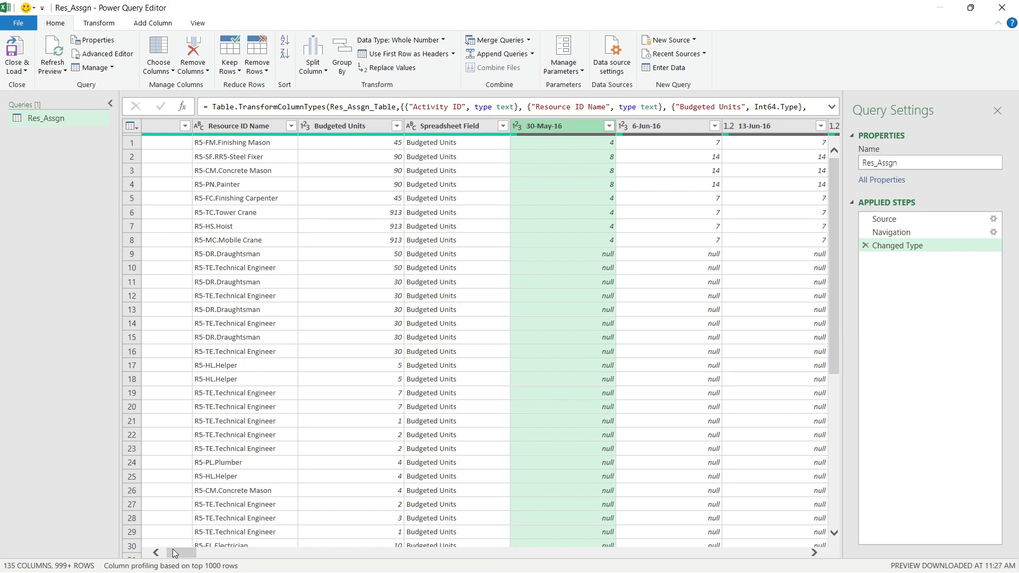
drag(175, 552, 826, 566)
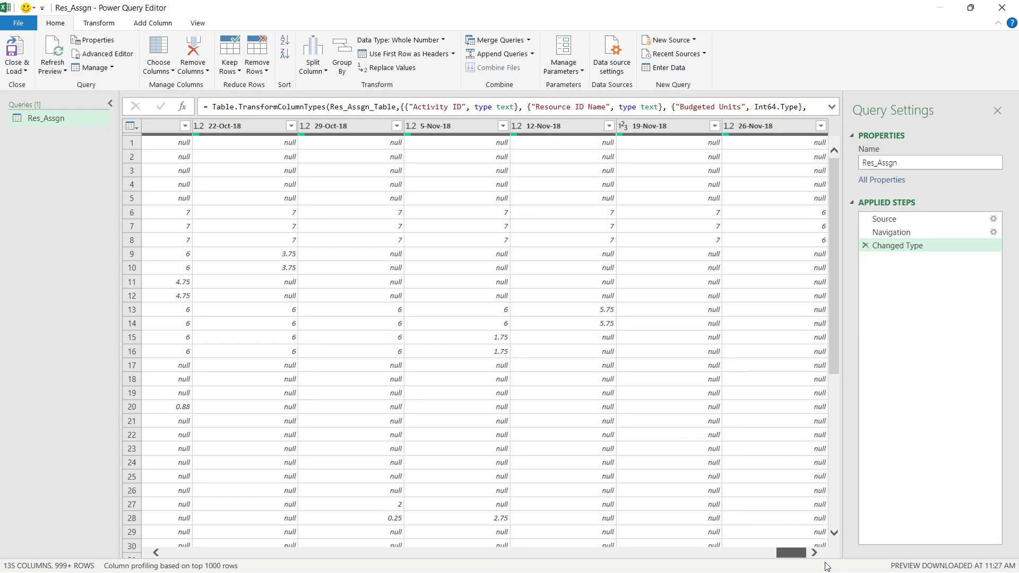
shift+click(777, 126)
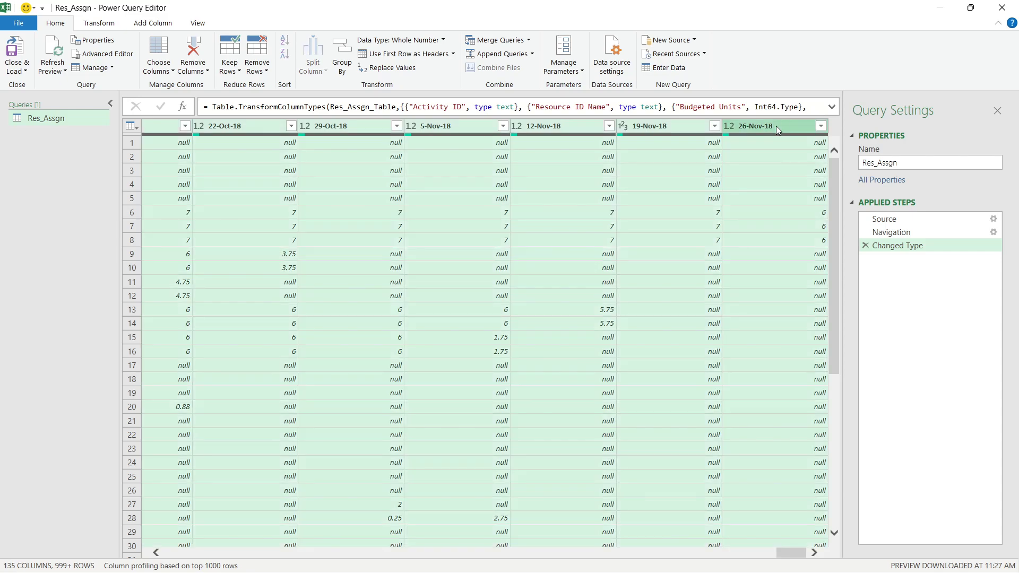
right_click(775, 126)
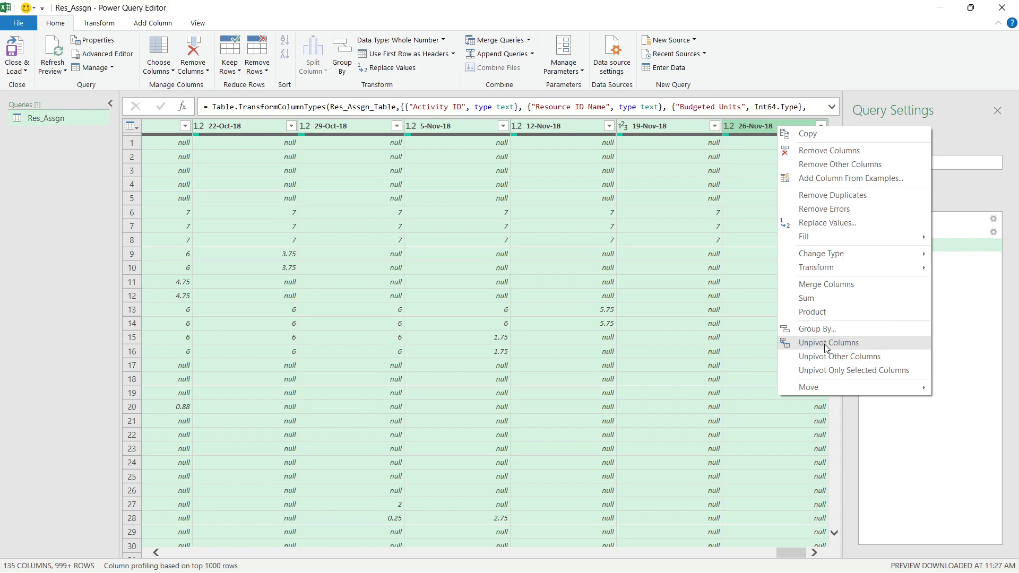
click(797, 549)
drag(794, 553, 179, 552)
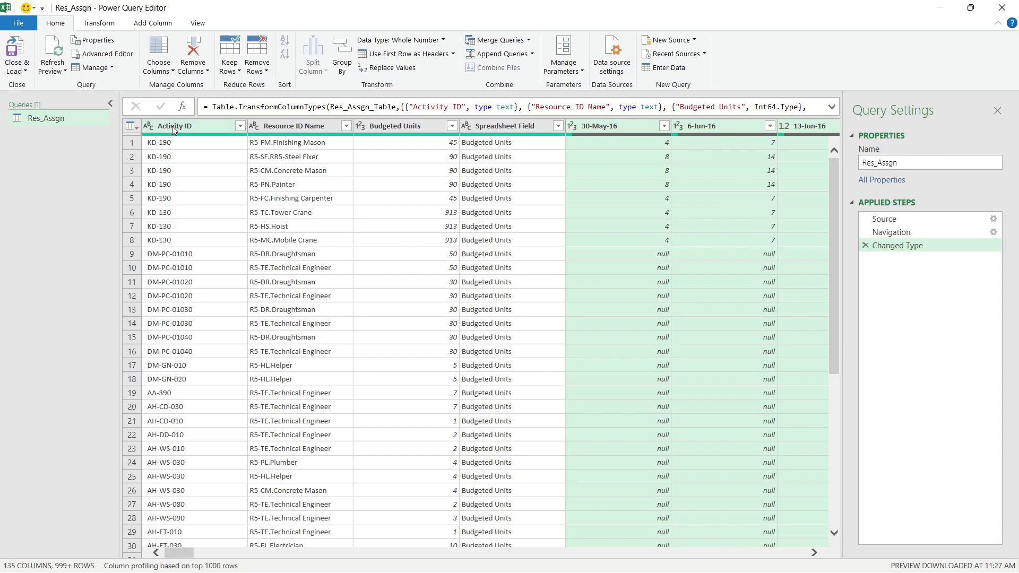
Step: Unpivot all columns other than Activity ID, Resource ID Name, Budgeted Units and Spreadsheet Field
click(174, 129)
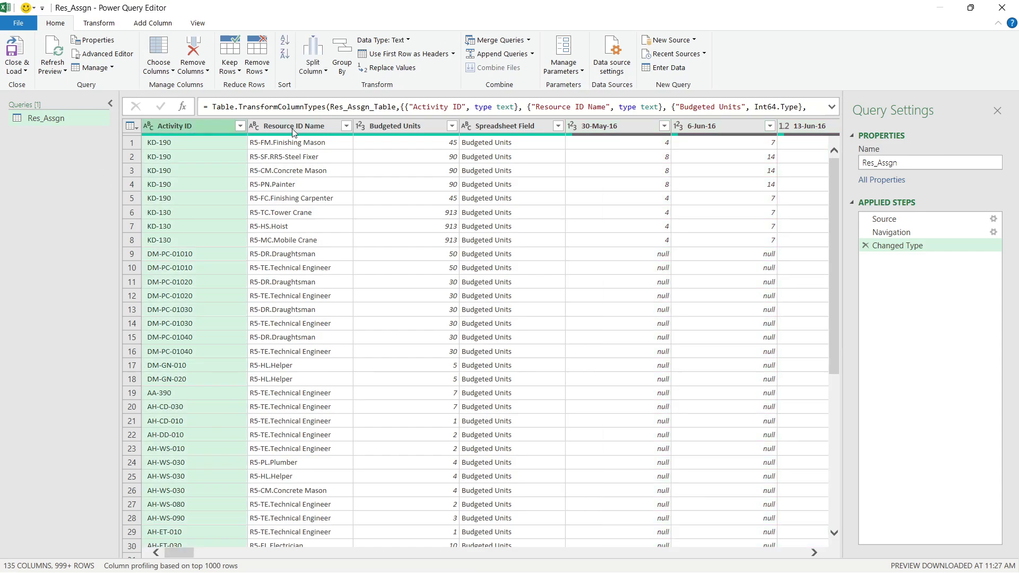
shift+click(518, 129)
right_click(517, 129)
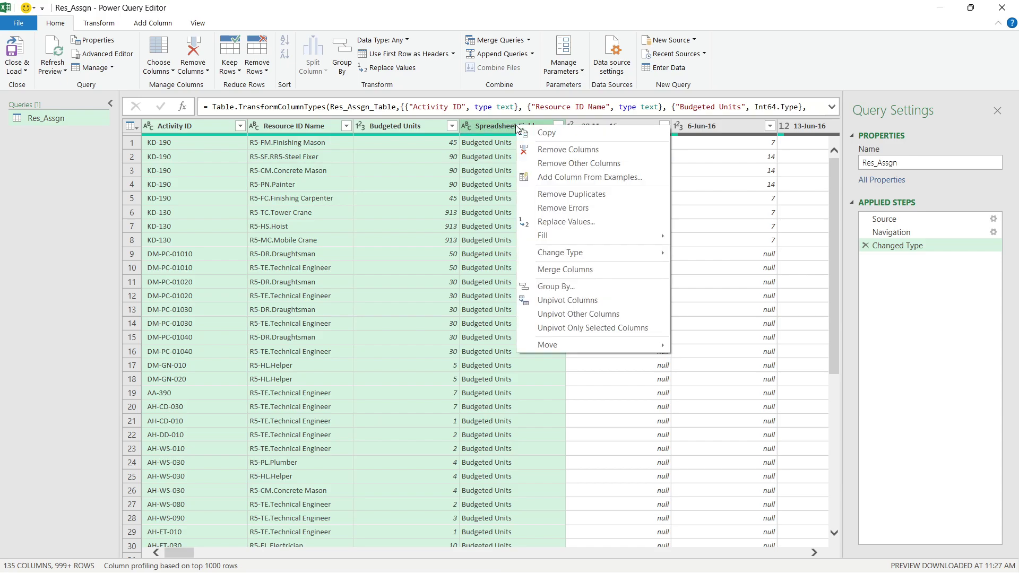
click(577, 315)
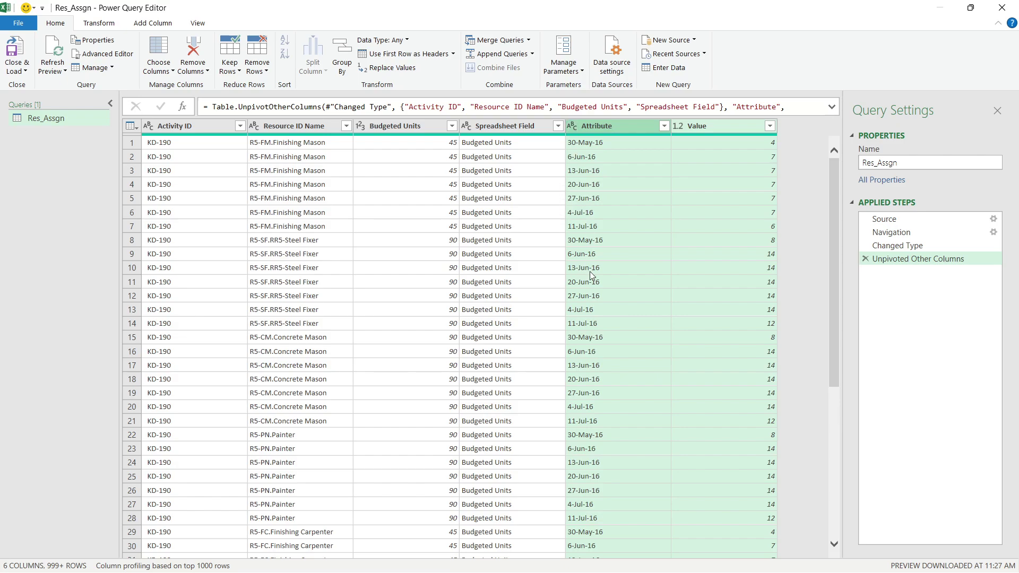
Step: Change the Attribute column's data type to Date and rename the column PQ_Date
click(592, 325)
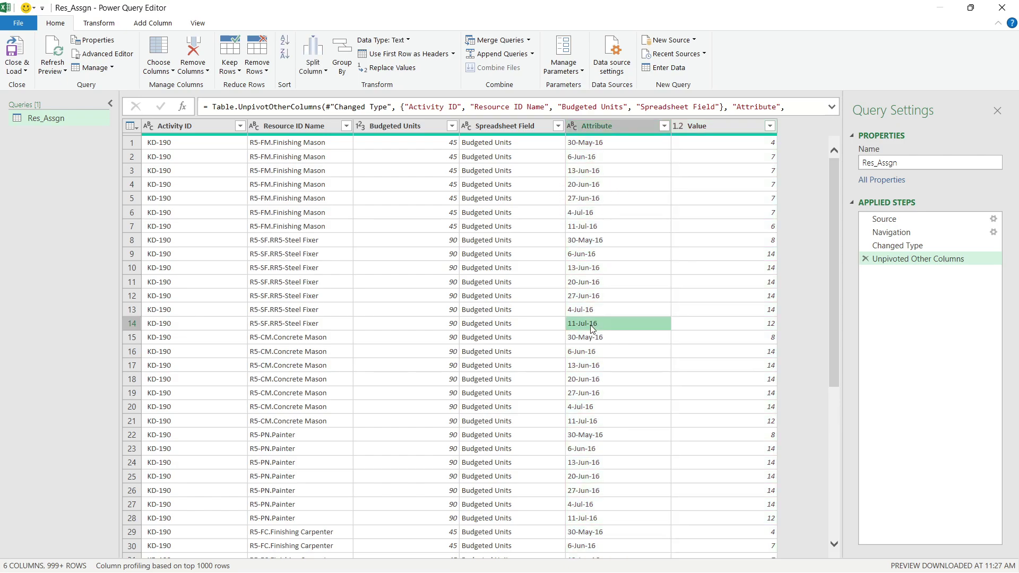
click(587, 228)
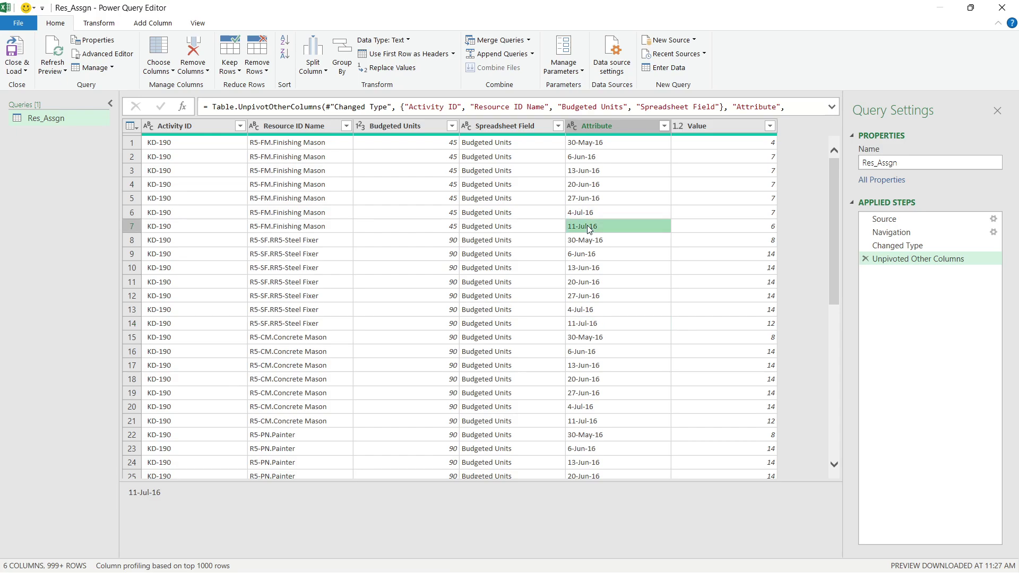
click(573, 127)
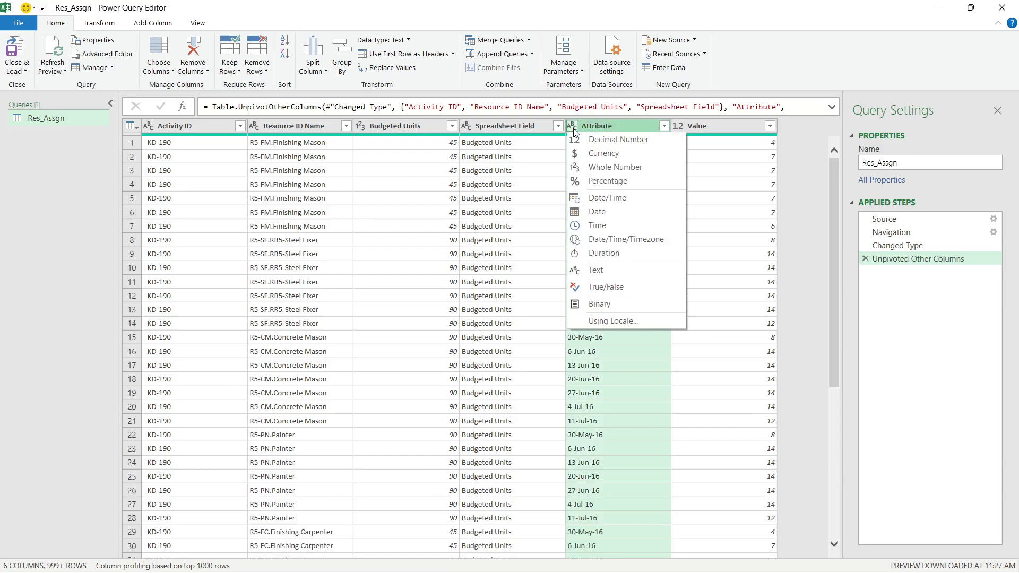
click(601, 213)
double_click(618, 129)
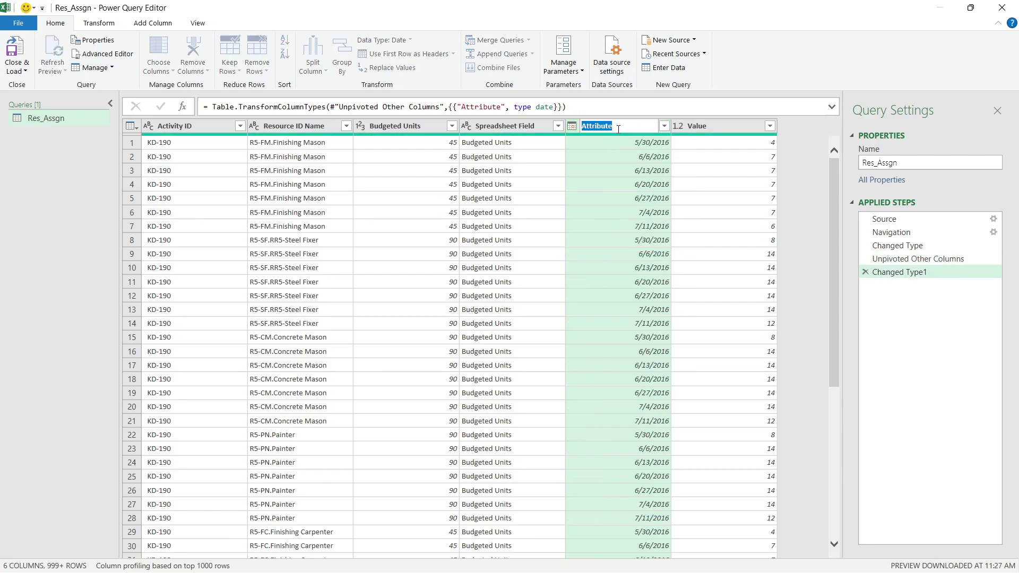
text(PQ_Date)
key(Return)
Step: Rename the unpivoted Value column PQ_Units
double_click(711, 128)
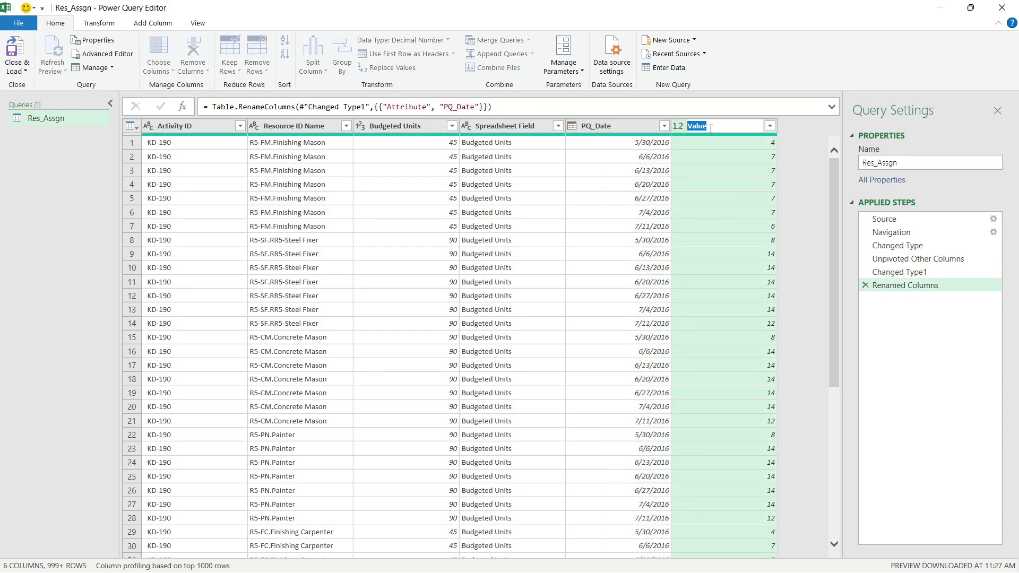
text(PQ)
key(BackSpace)
key(BackSpace)
text(PQ_Units)
key(Escape)
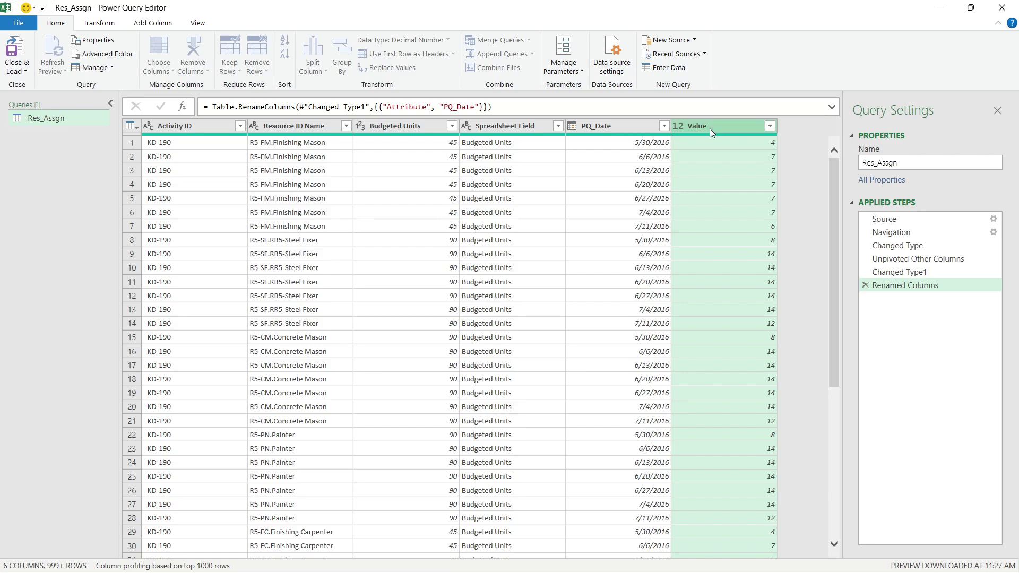
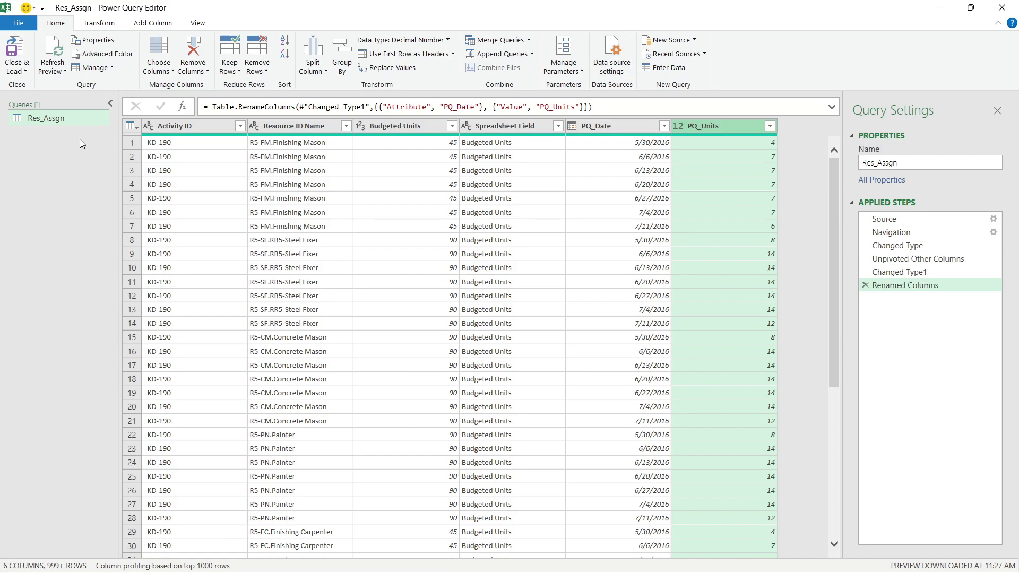
Step: Close Power Query Editor and load the Res_Assgn query into the workbook
click(486, 285)
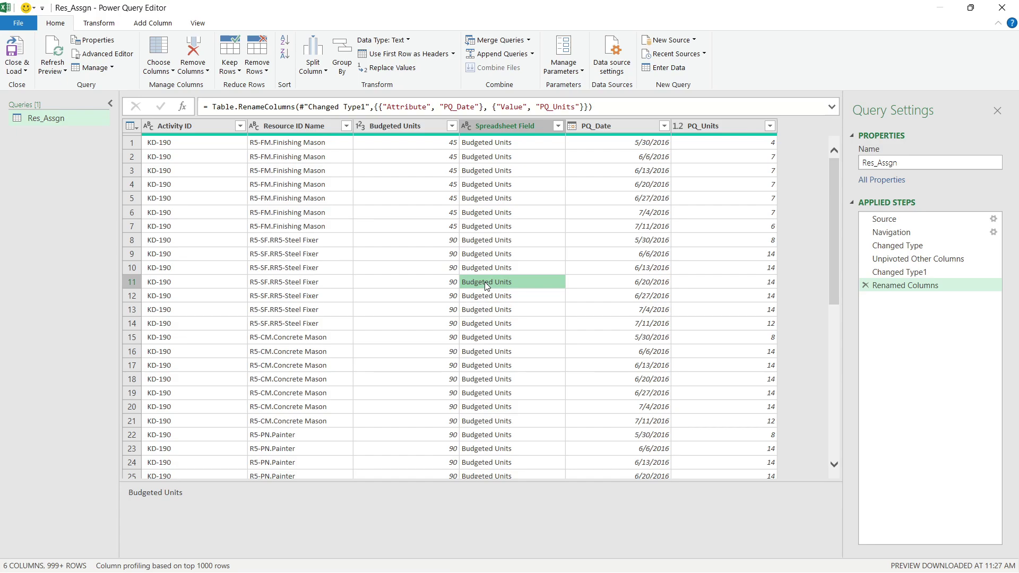
mouse_move(973, 571)
click(26, 72)
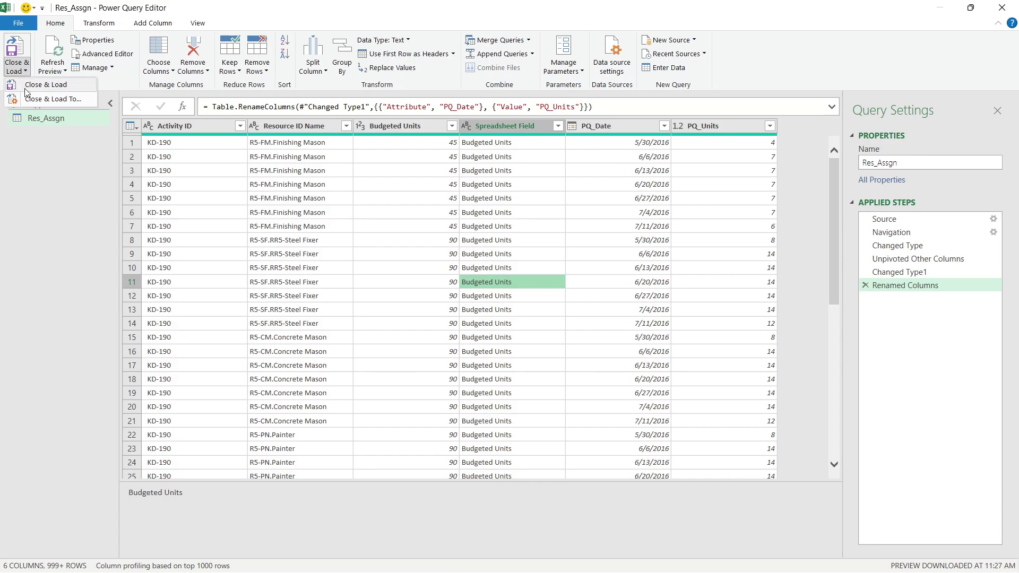
click(26, 87)
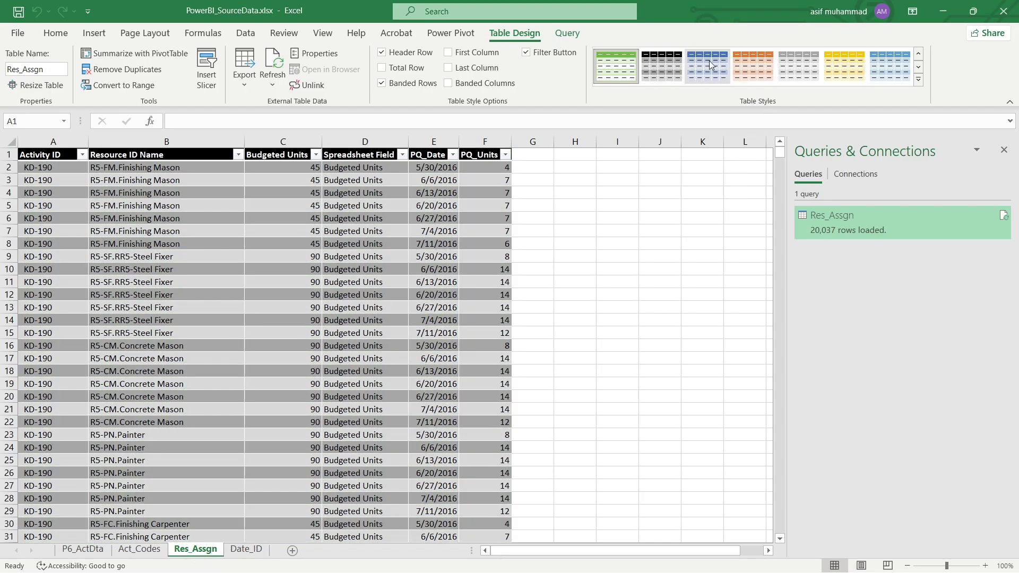
Step: Apply the blue banded style to the loaded Res_Assgn table and close PowerBI_SourceData.xlsx with its changes saved
click(710, 65)
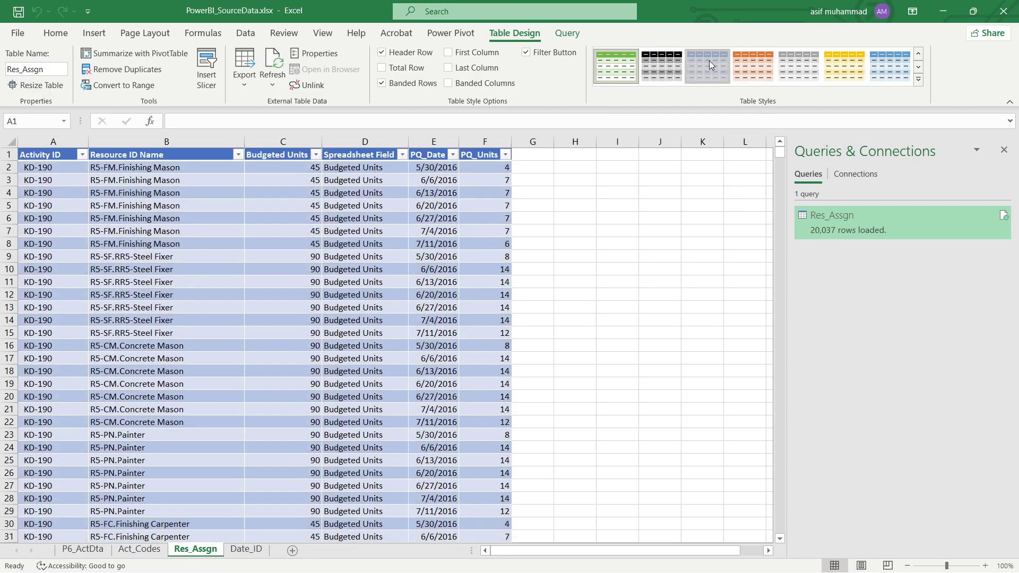
click(353, 448)
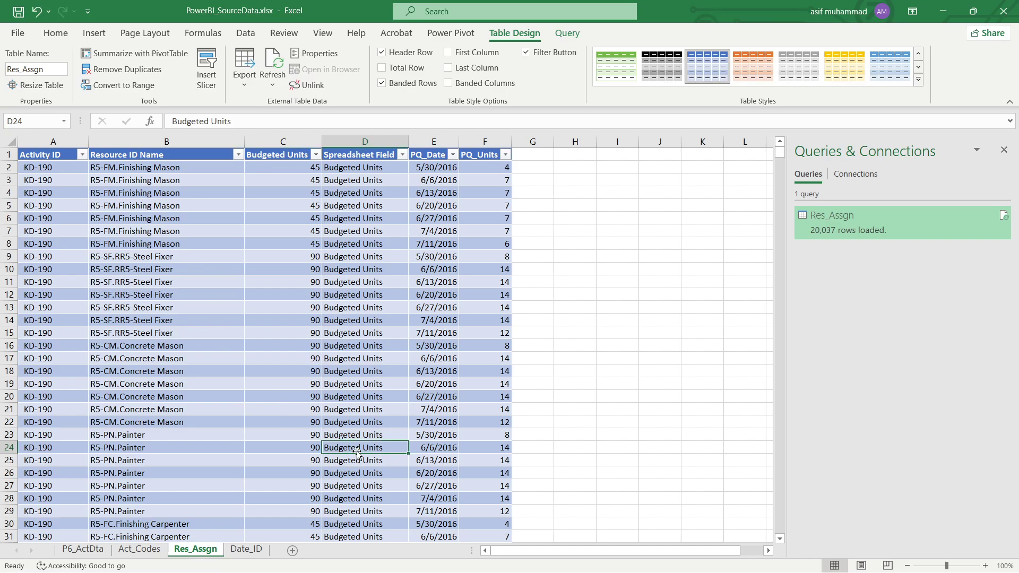
click(24, 14)
click(1003, 11)
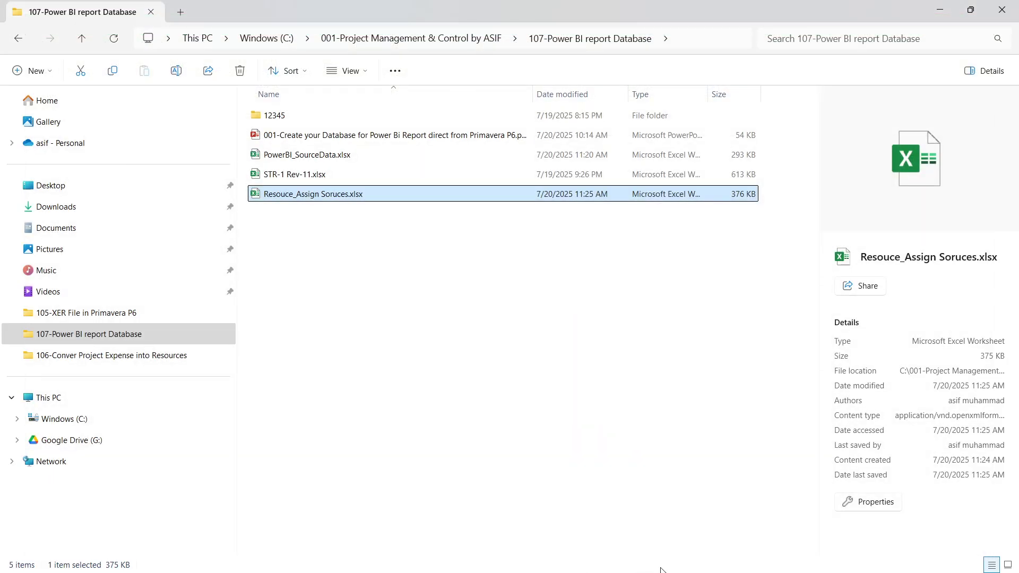
Step: Reopen PowerBI_SourceData.xlsx from the 107-Power BI report Database folder and enable its external data connections
click(532, 438)
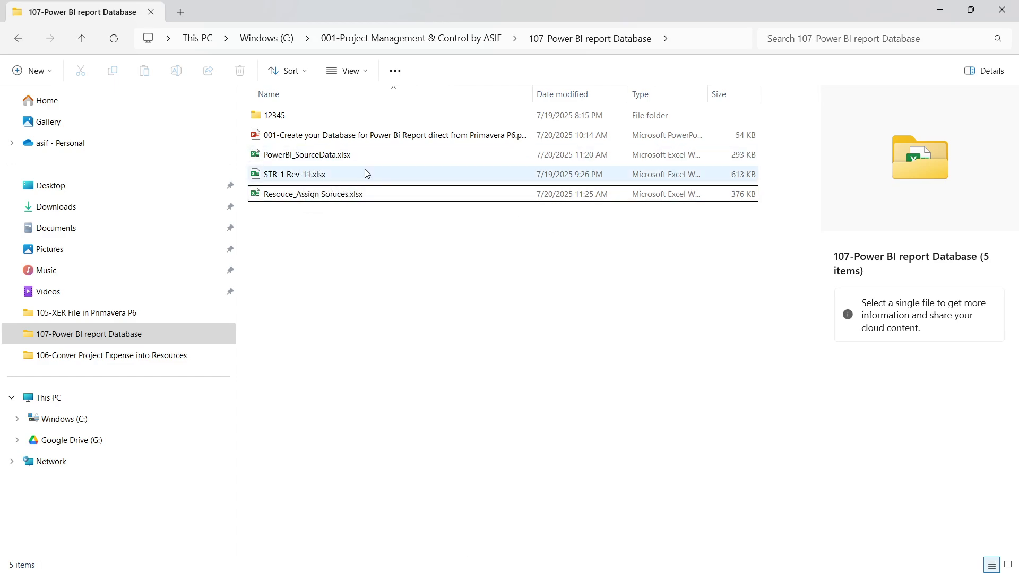
click(327, 155)
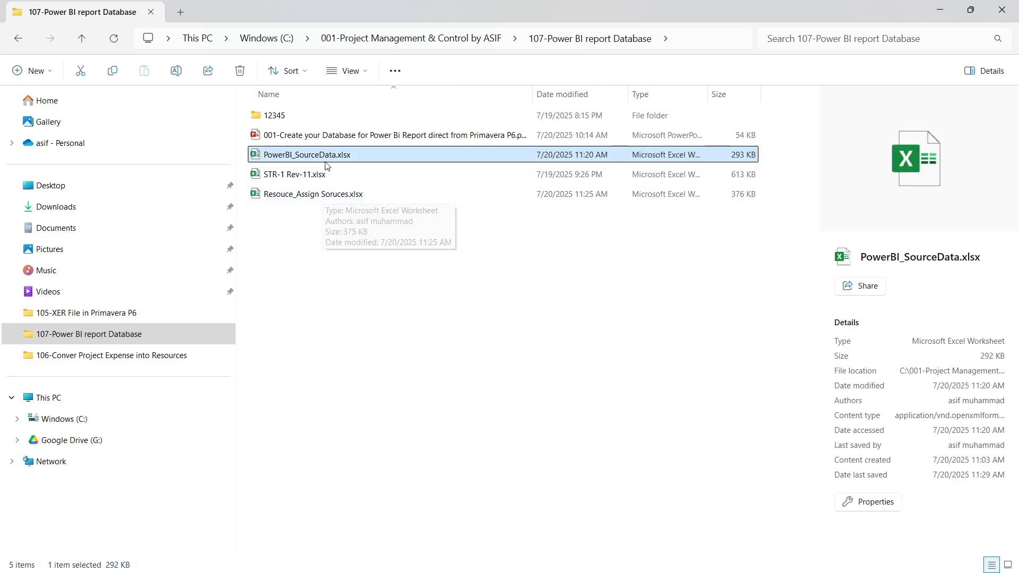
double_click(331, 156)
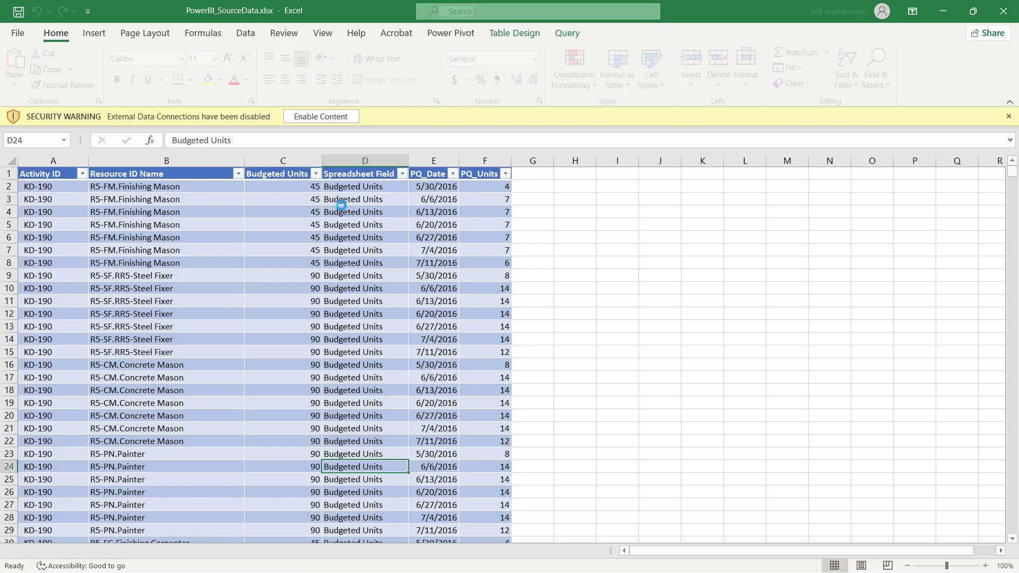
click(335, 118)
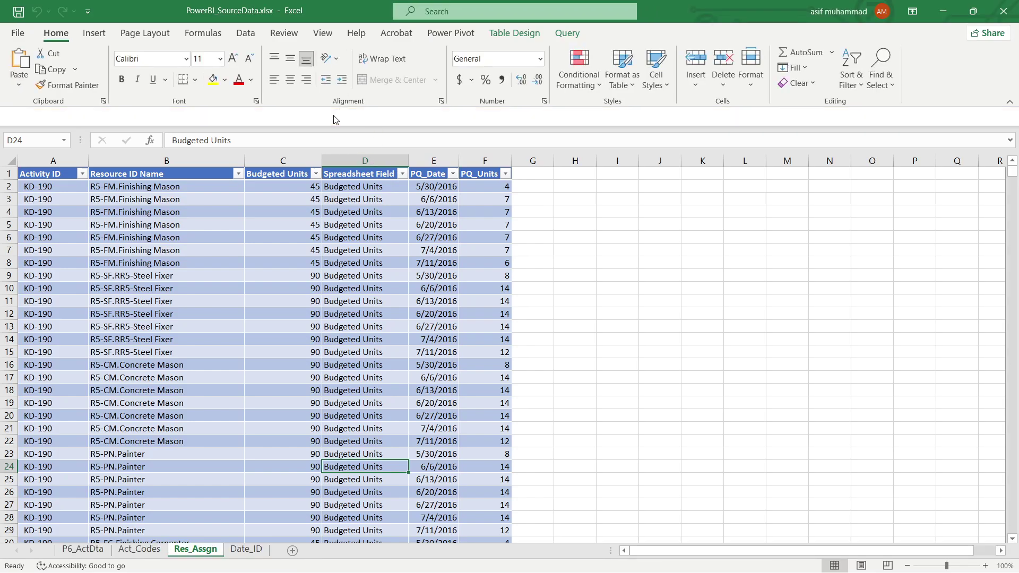
Step: Add a Date_ID column directly after 030-ITEMS in the P6_ActDta table
click(788, 525)
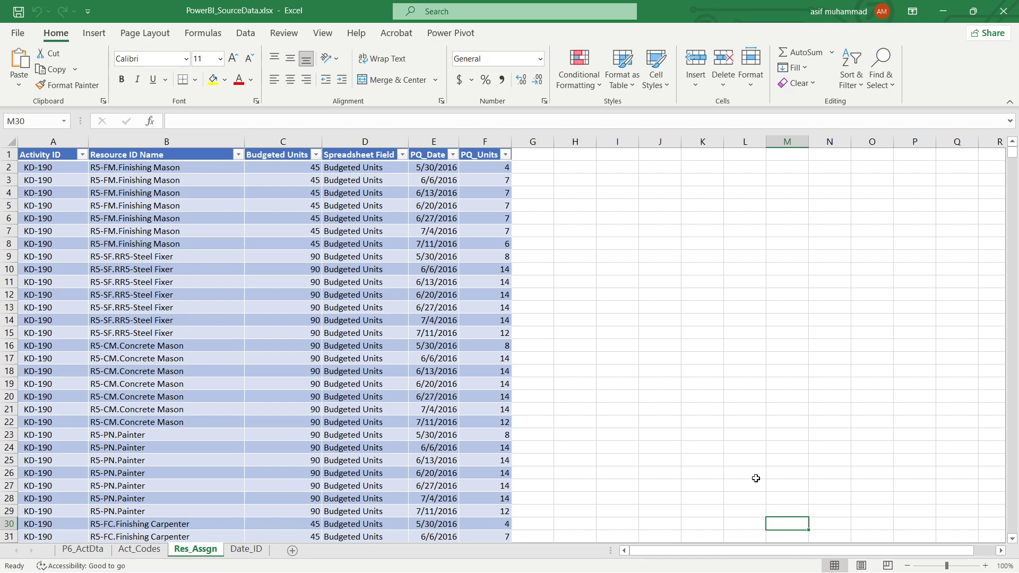
click(90, 552)
click(550, 433)
drag(698, 552, 796, 552)
click(878, 155)
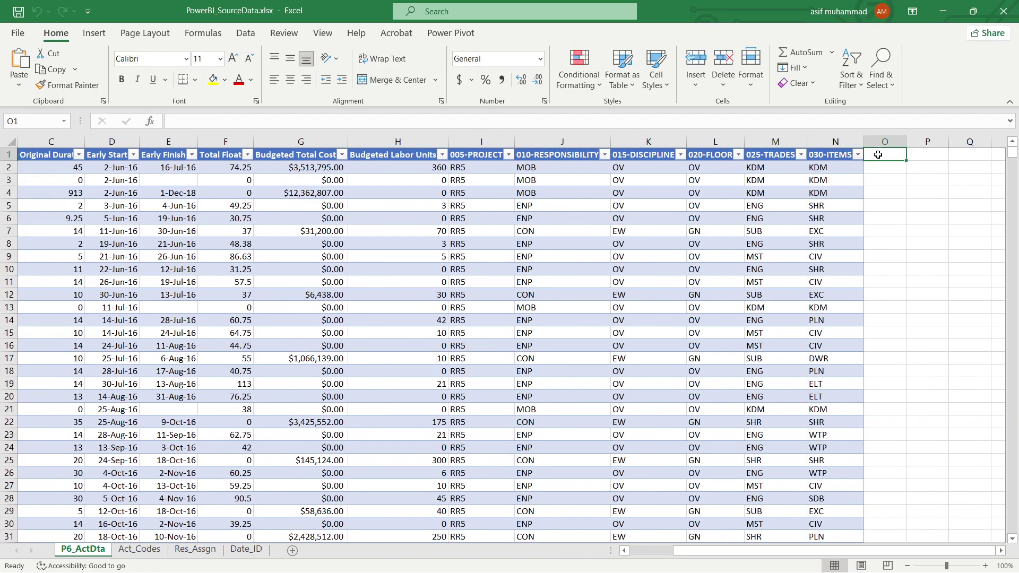
text(Date)
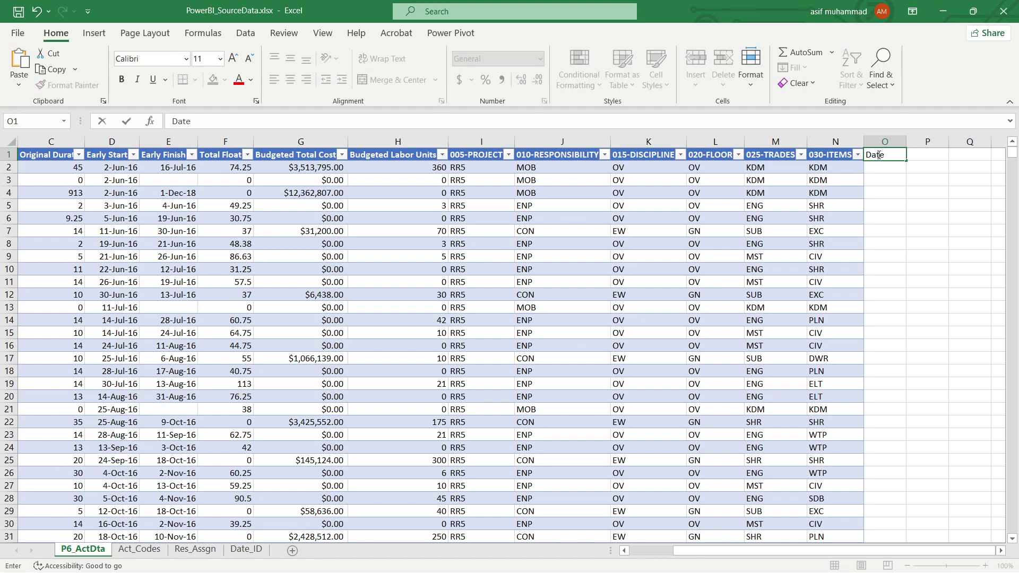
text(_ID)
key(Return)
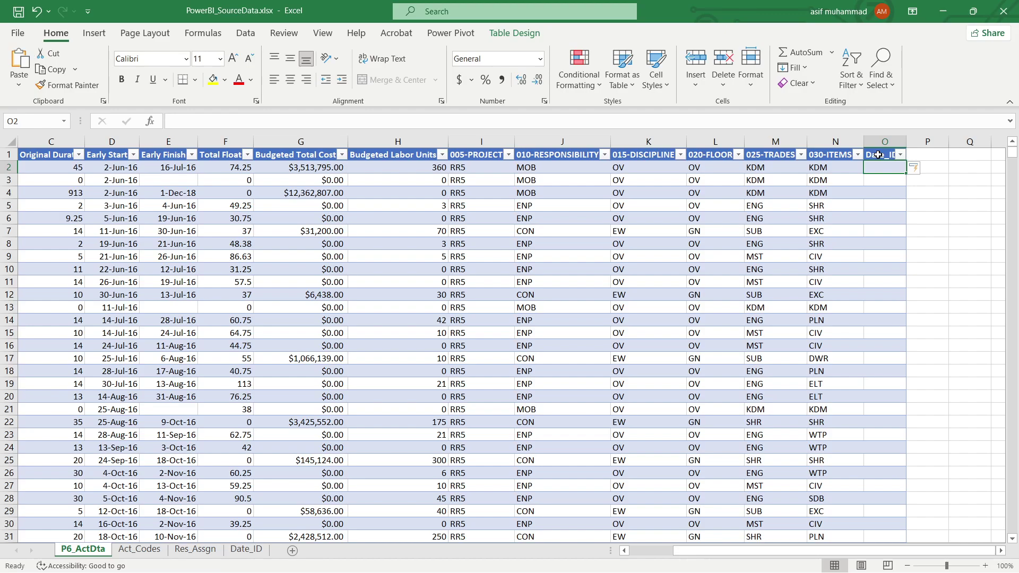
Step: Start a VLOOKUP in the first Date_ID cell with the row's Early Start as the lookup value
text(=)
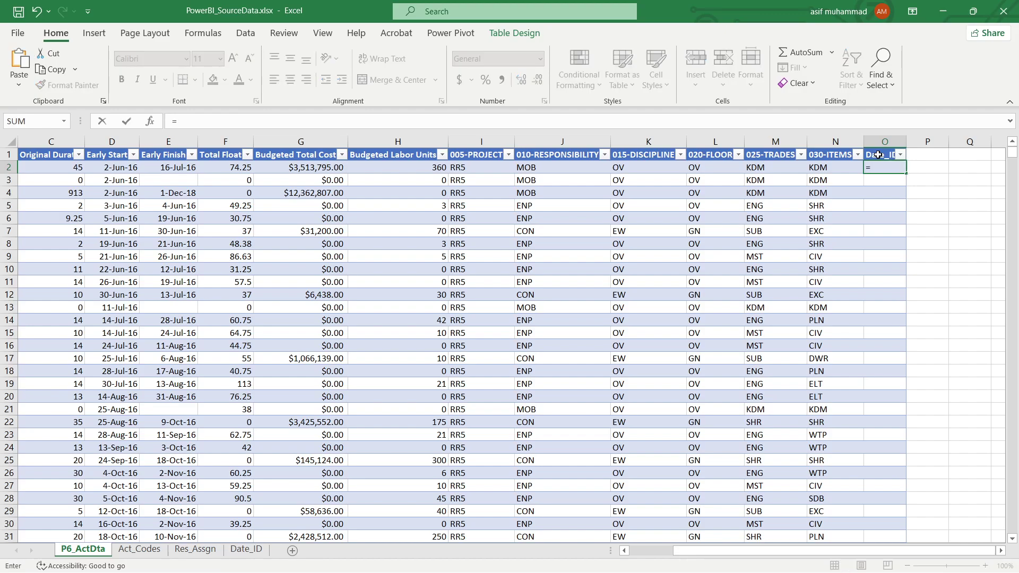
text(vl)
key(Tab)
key(Left)
key(Left)
key(Left)
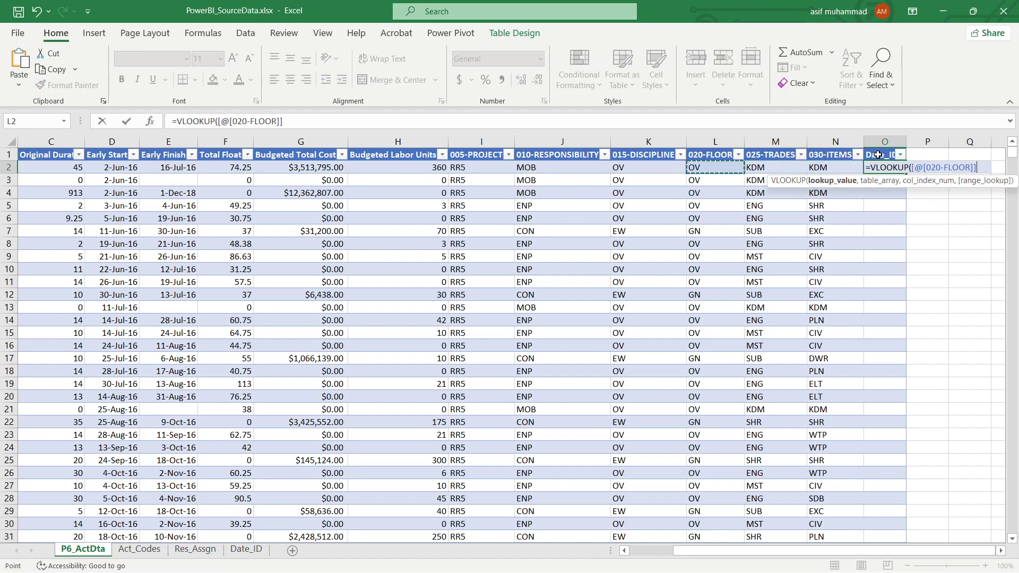
key(Left)
key(Left)
key(Left)
key(Left)
key(Left)
key(Left)
key(Left)
key(Left)
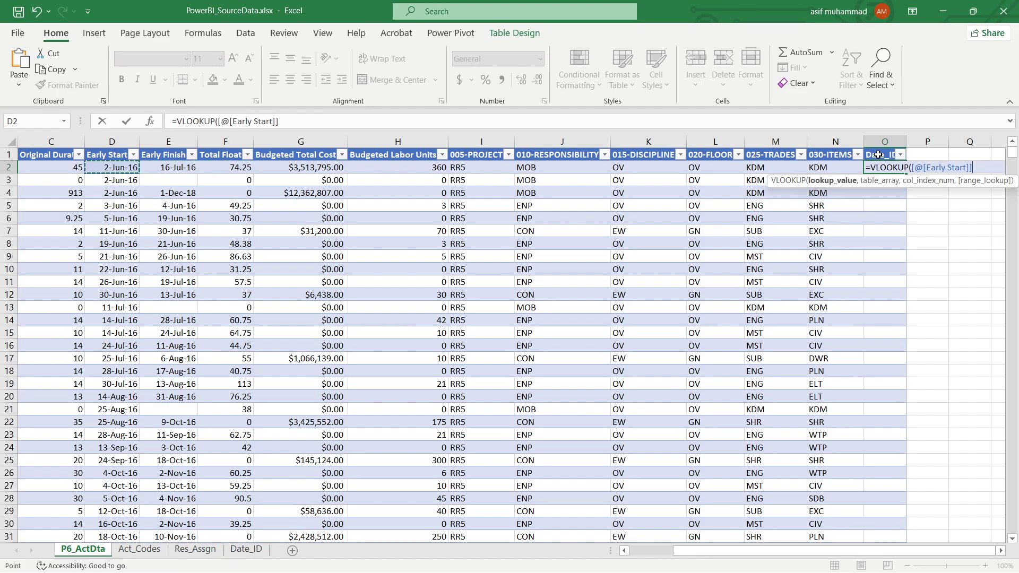
Step: Complete the VLOOKUP with absolute columns A:B of the Date_ID sheet, column index 2 and TRUE for approximate match
text(,Date_ID!)
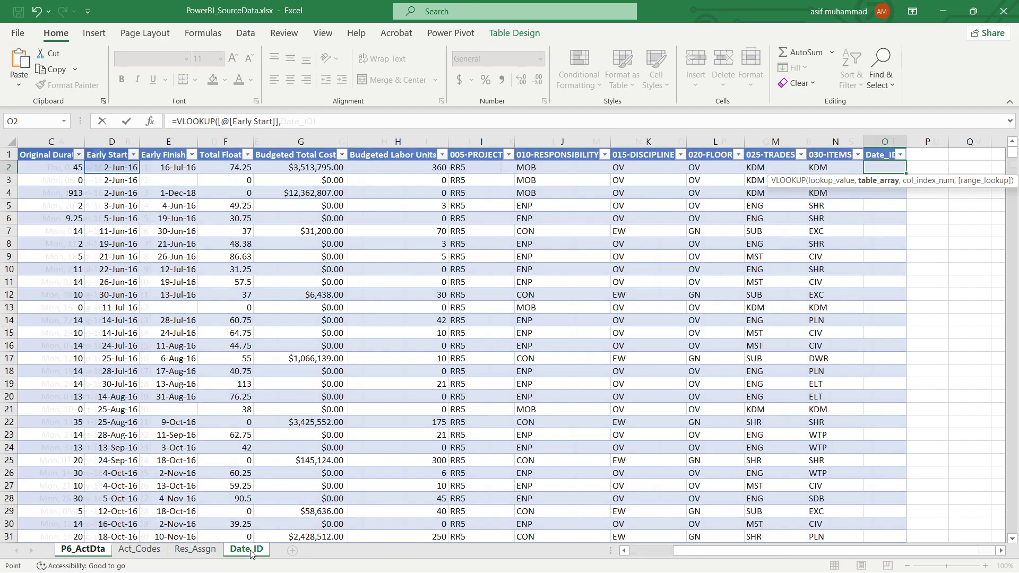
click(248, 550)
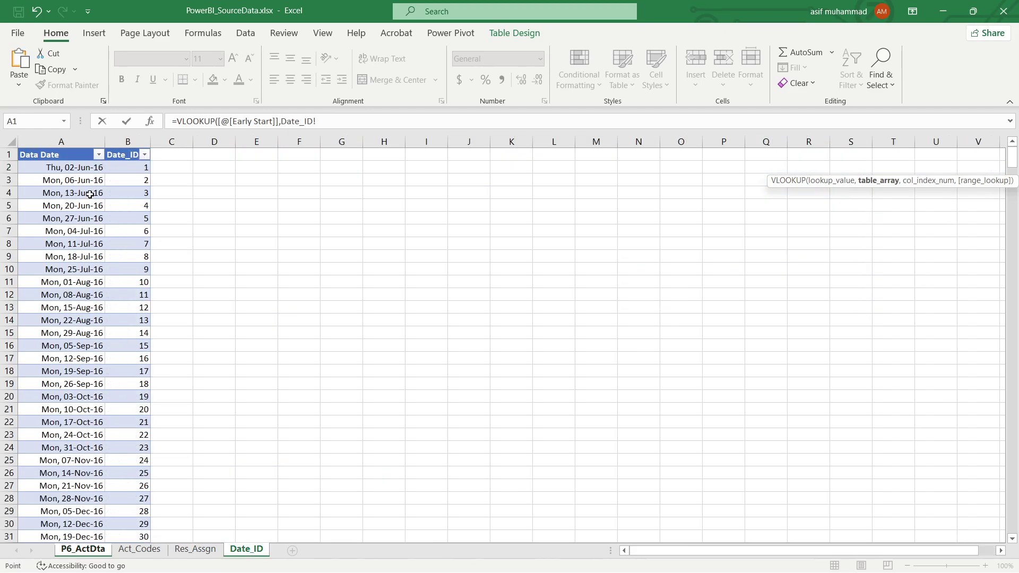
drag(85, 145, 130, 147)
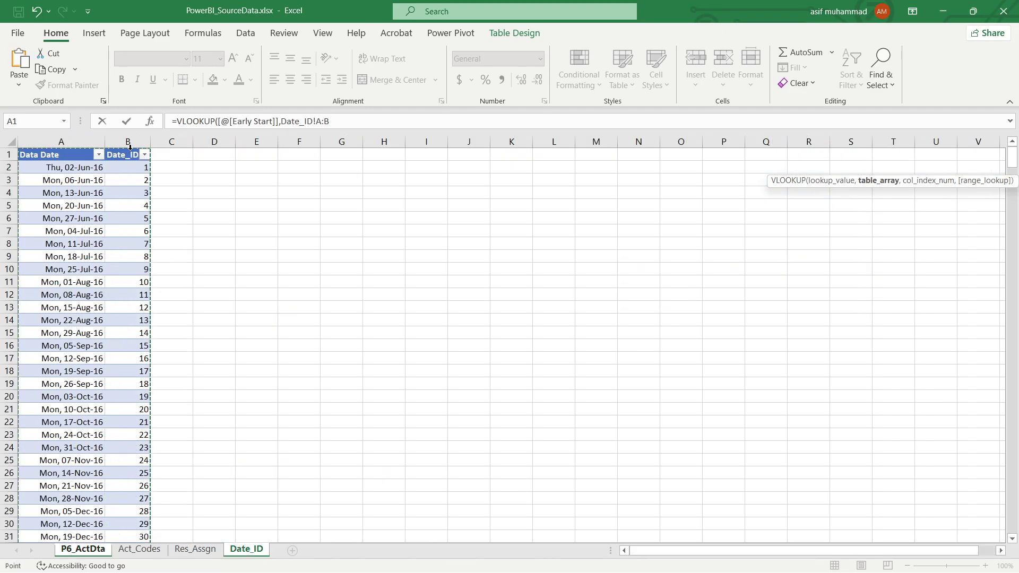
key(F4)
text(,)
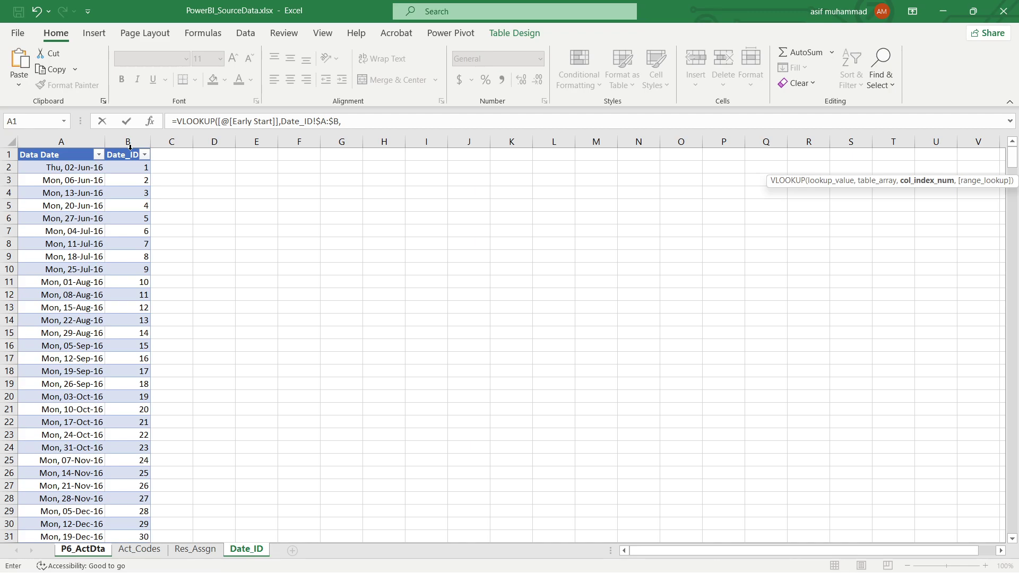
text(2,)
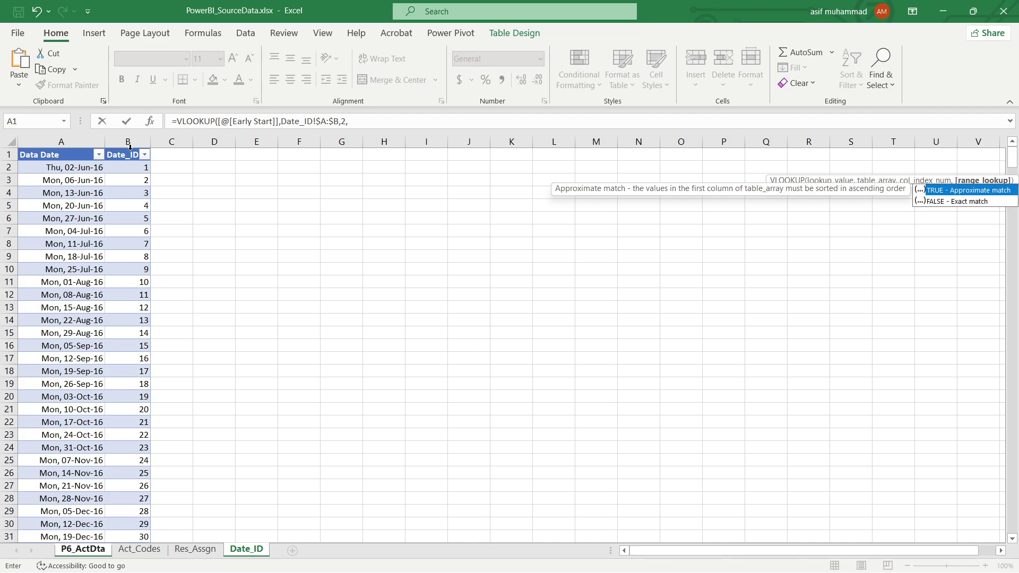
key(Tab)
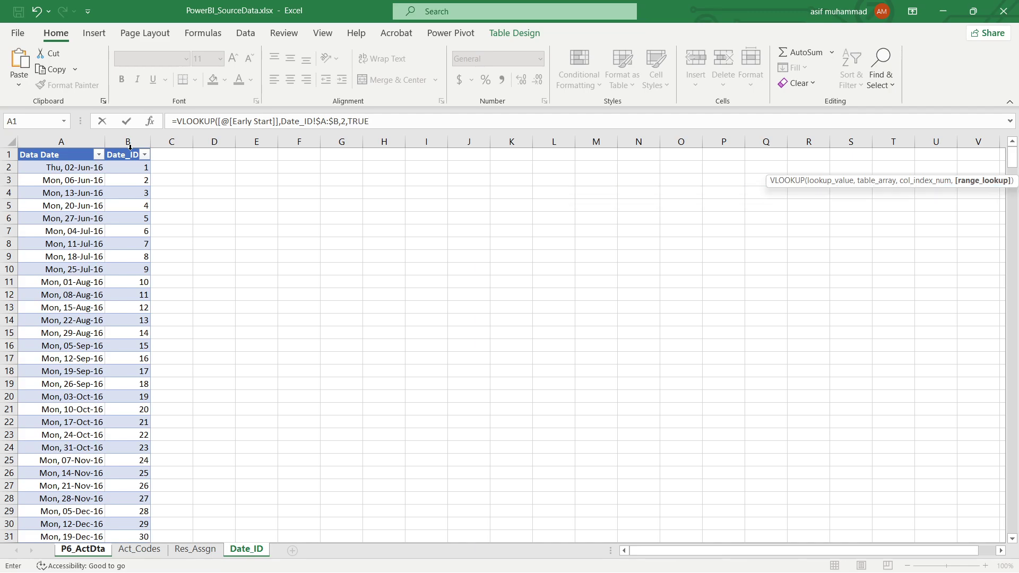
text())
key(Return)
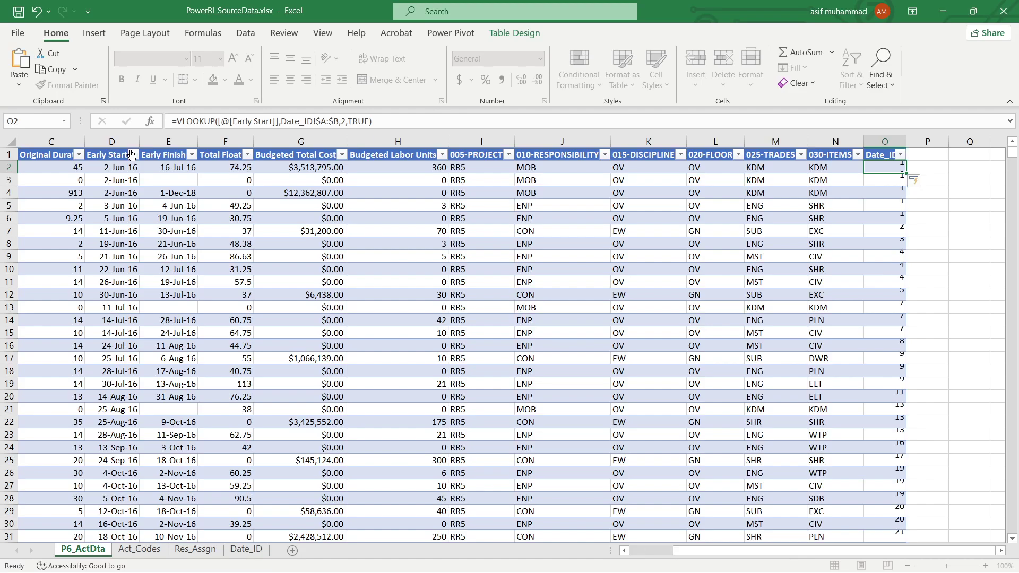
Step: Check the Date_ID results down the P6_ActDta table and in the column's filter list for lookup errors
scroll(993, 412, down, 9)
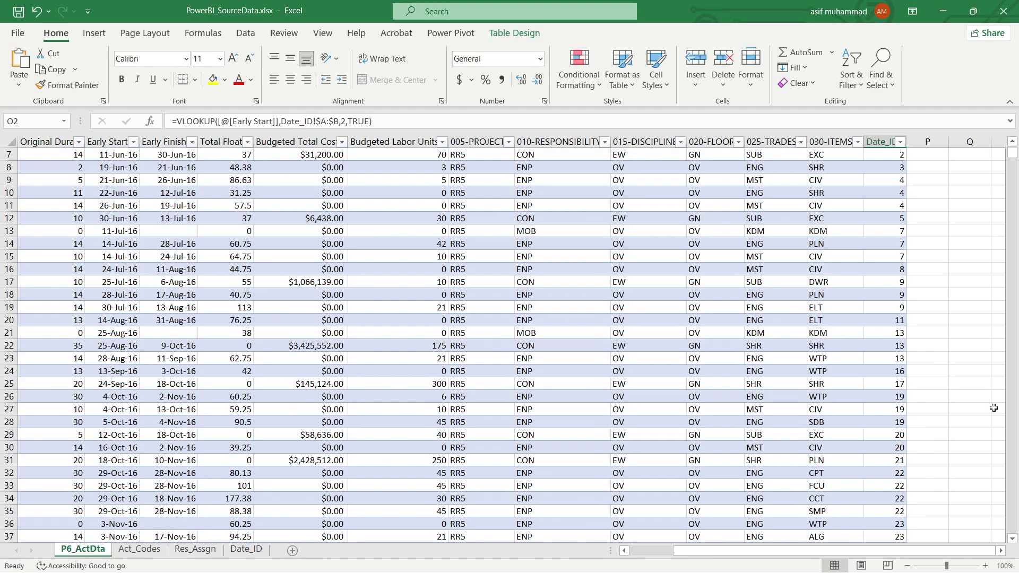
scroll(993, 411, down, 20)
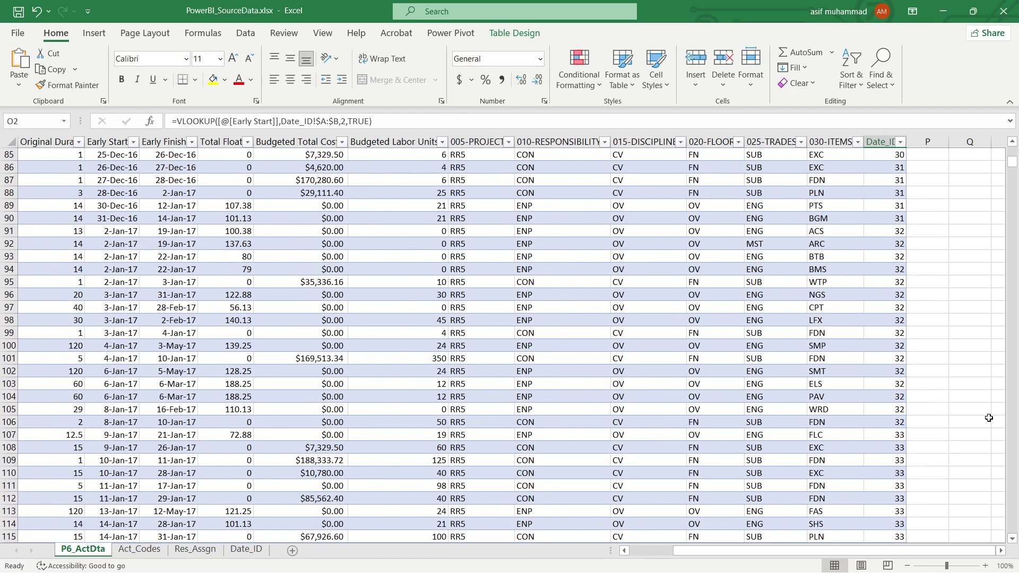
scroll(989, 418, down, 5)
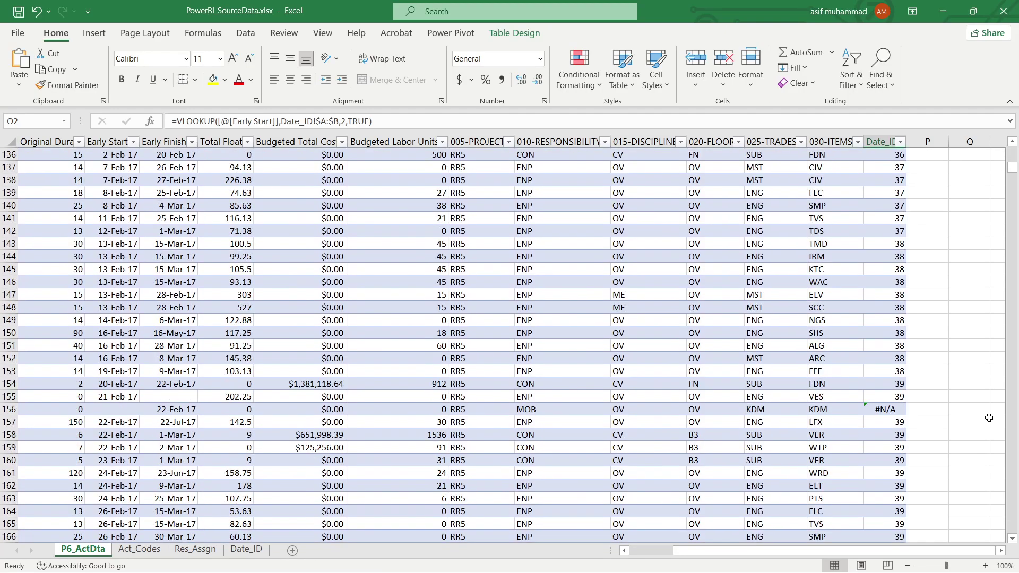
scroll(988, 419, down, 8)
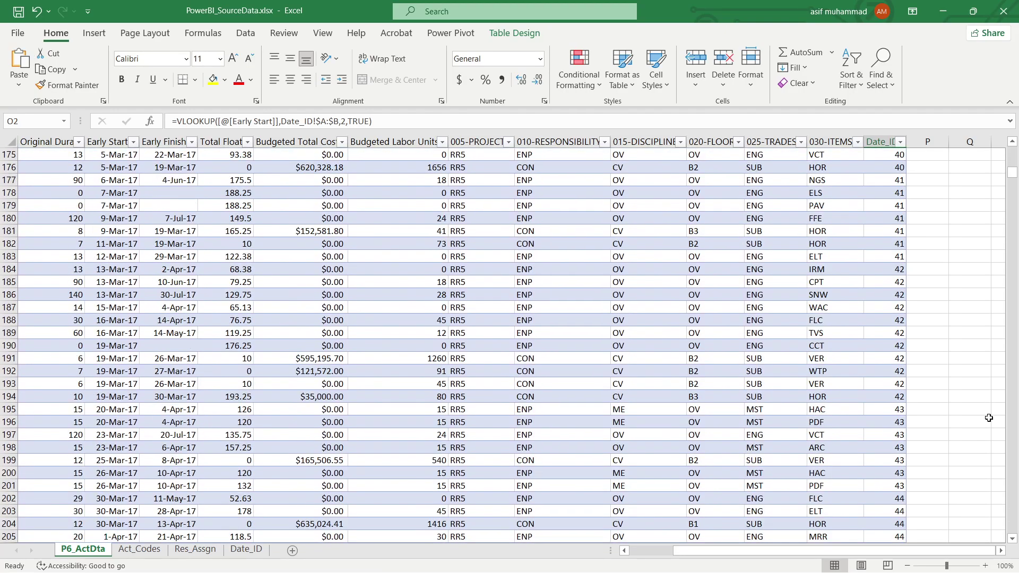
scroll(988, 417, down, 17)
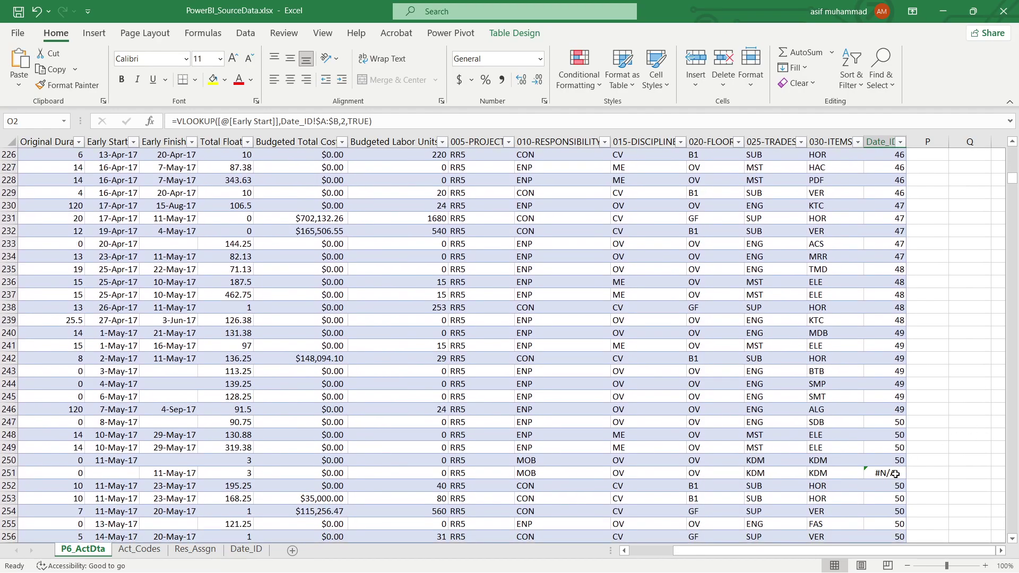
click(895, 474)
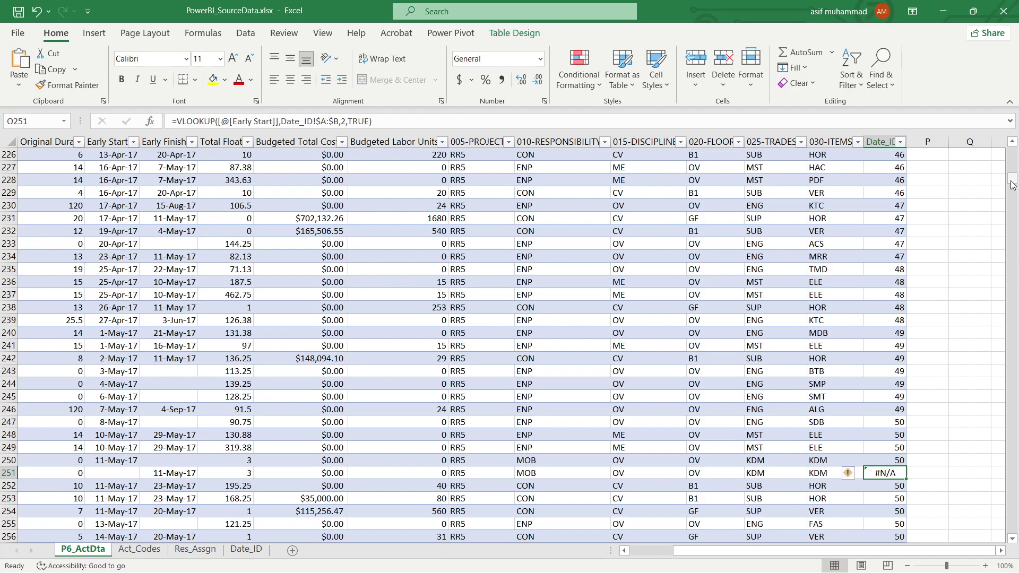
drag(1012, 179, 1011, 151)
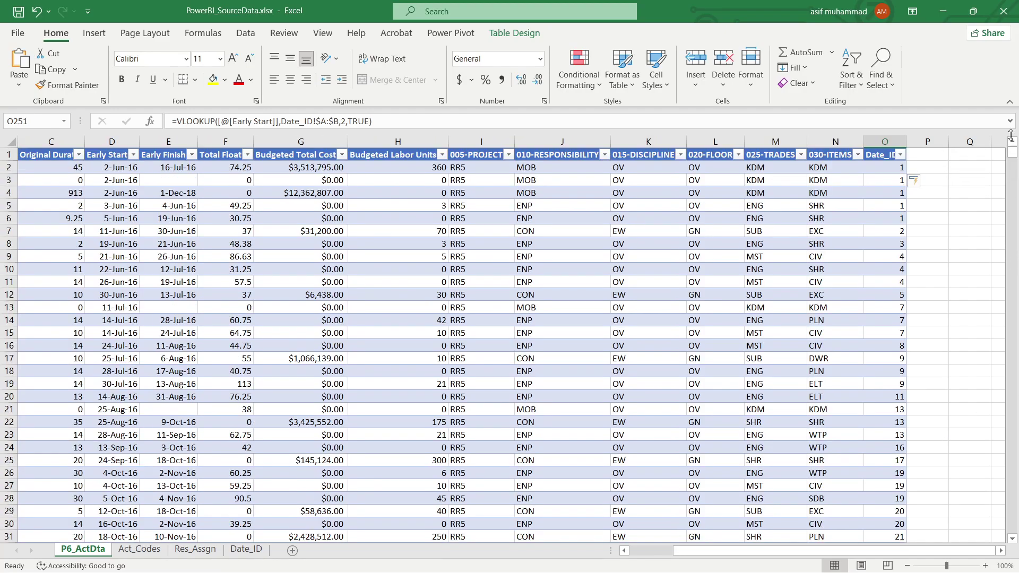
click(900, 155)
drag(894, 320, 892, 399)
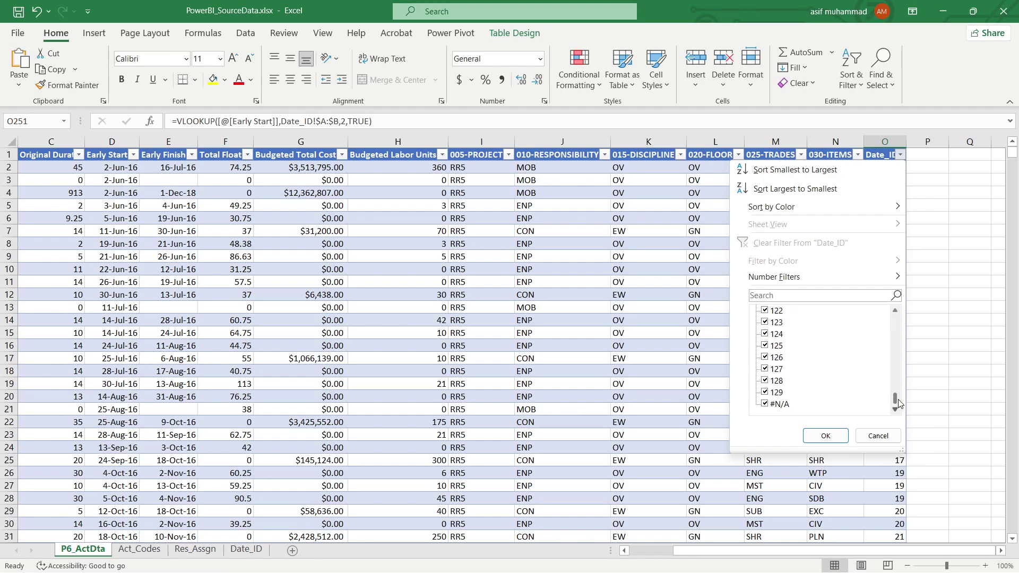
click(779, 410)
click(824, 435)
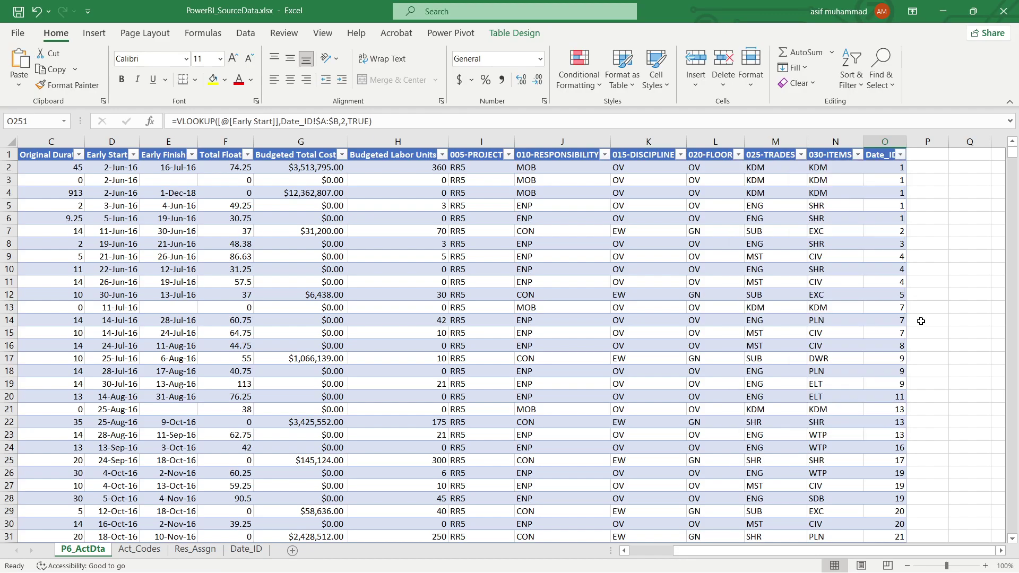
Step: Replace the first Date_ID cell's formula with an IF that tests whether Early Start is blank ("")
click(901, 169)
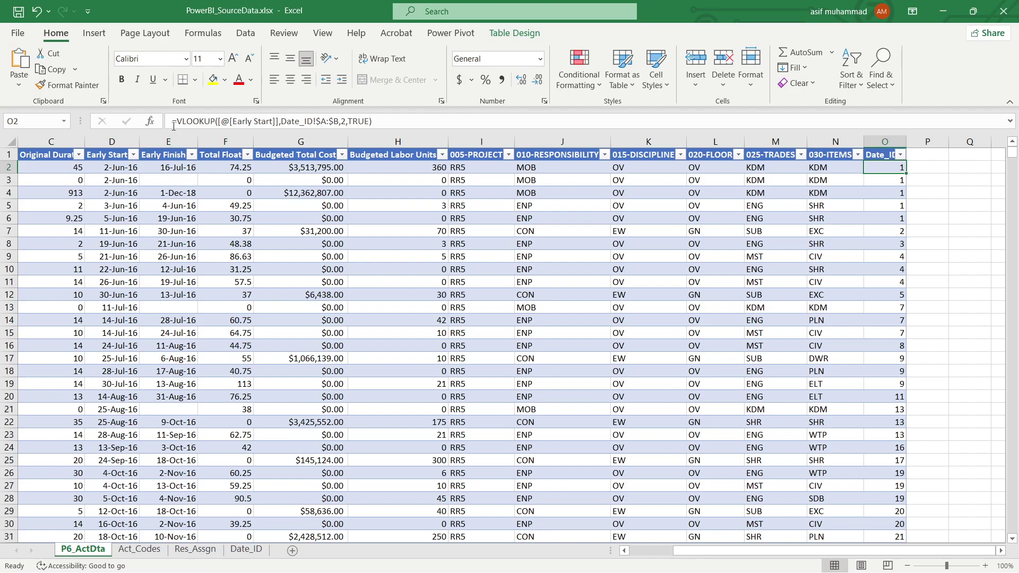
drag(177, 121, 617, 125)
text(IF()
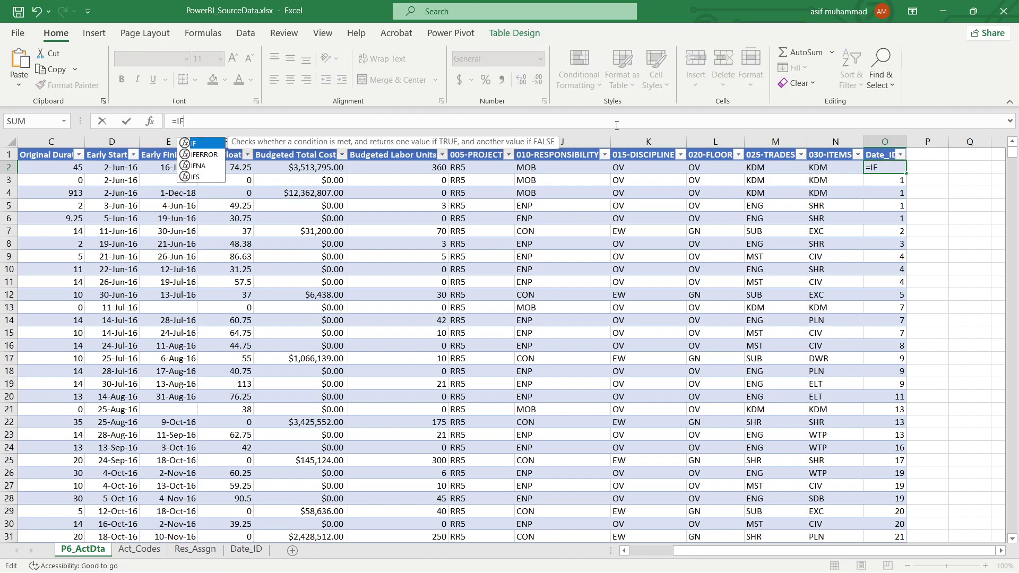
click(128, 170)
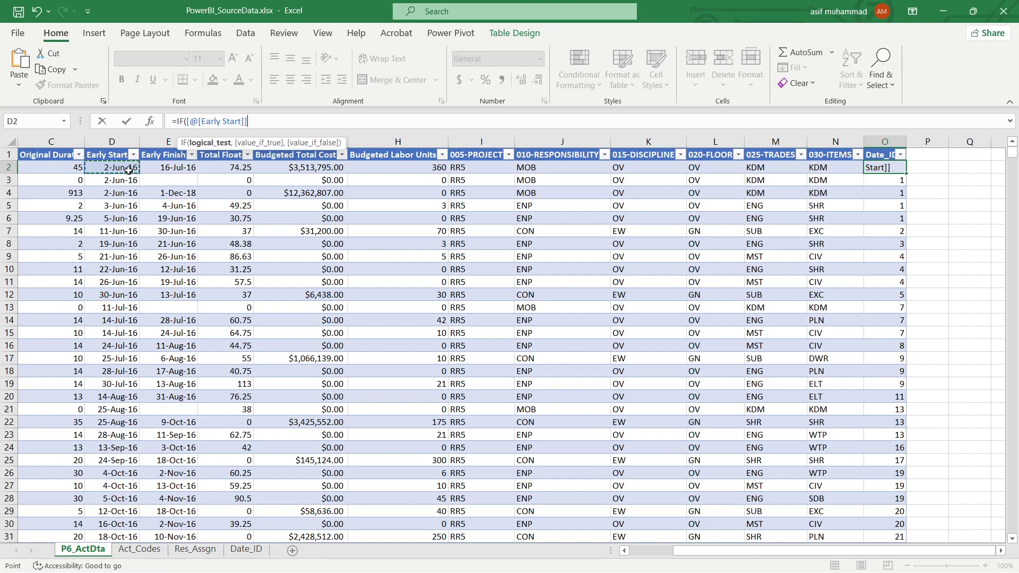
text(=)
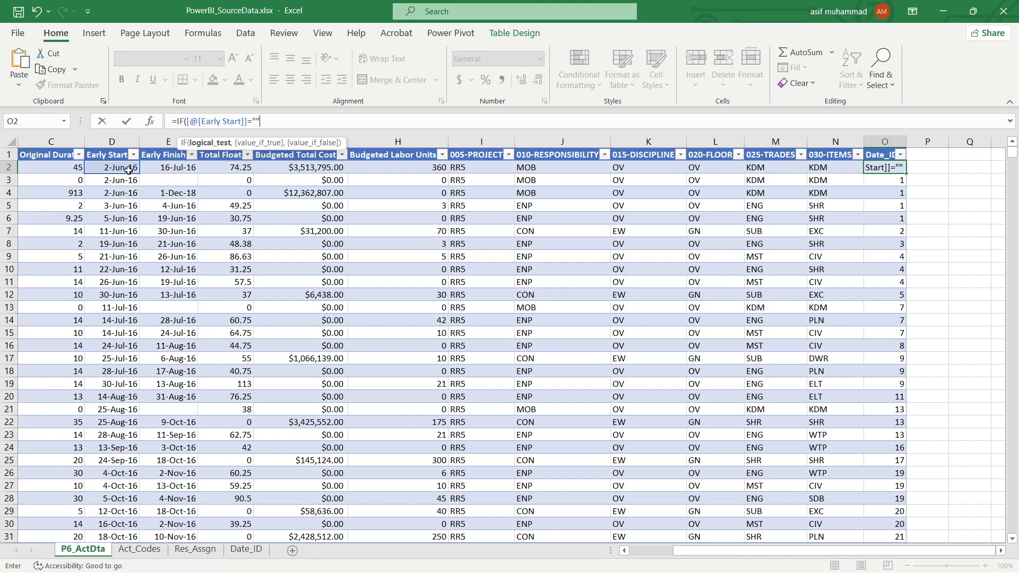
text("",)
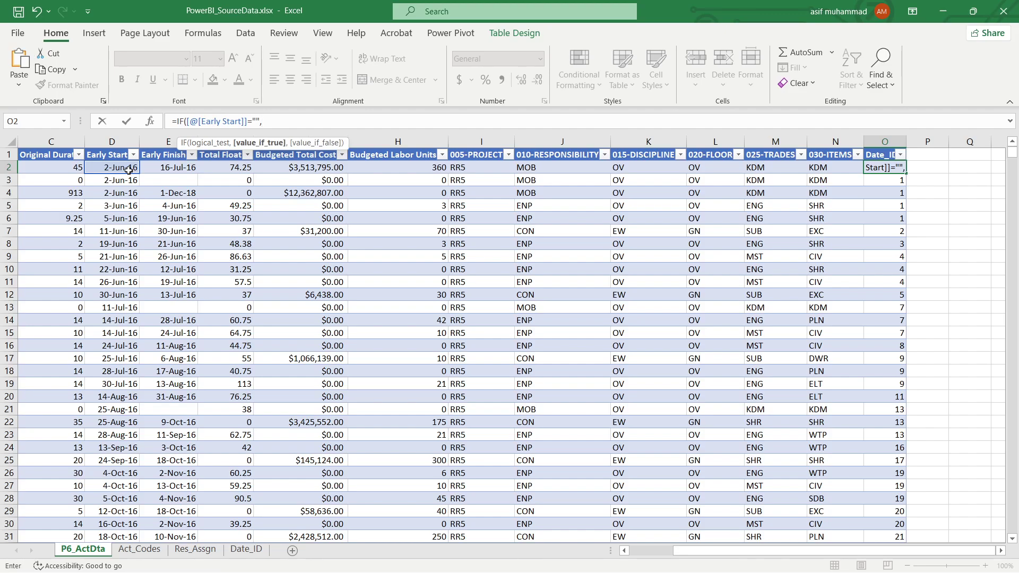
Step: Set the IF's true value to a VLOOKUP of Early Finish in absolute columns A:B of Date_ID, column index 2, TRUE
text(VLO)
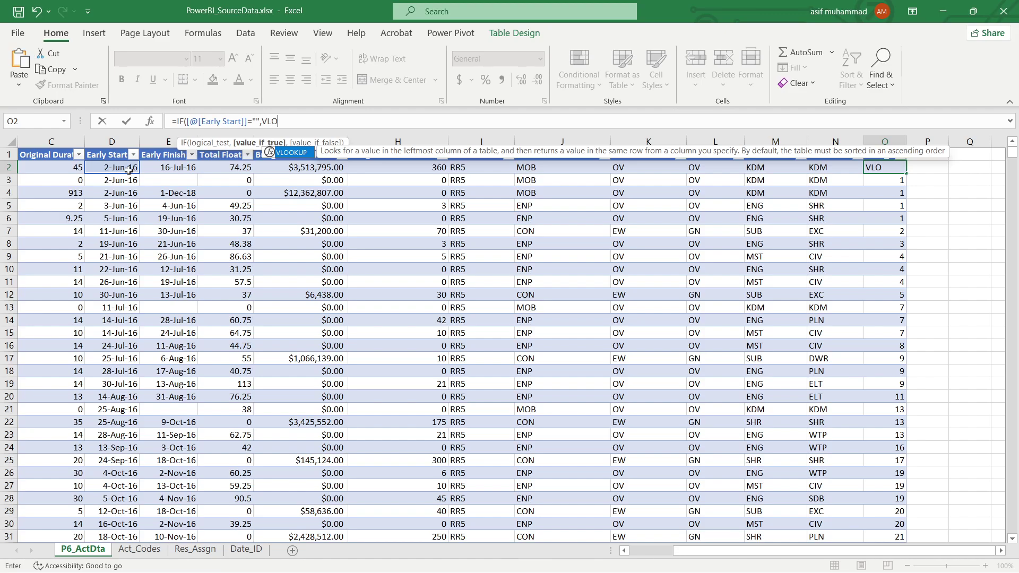
key(Tab)
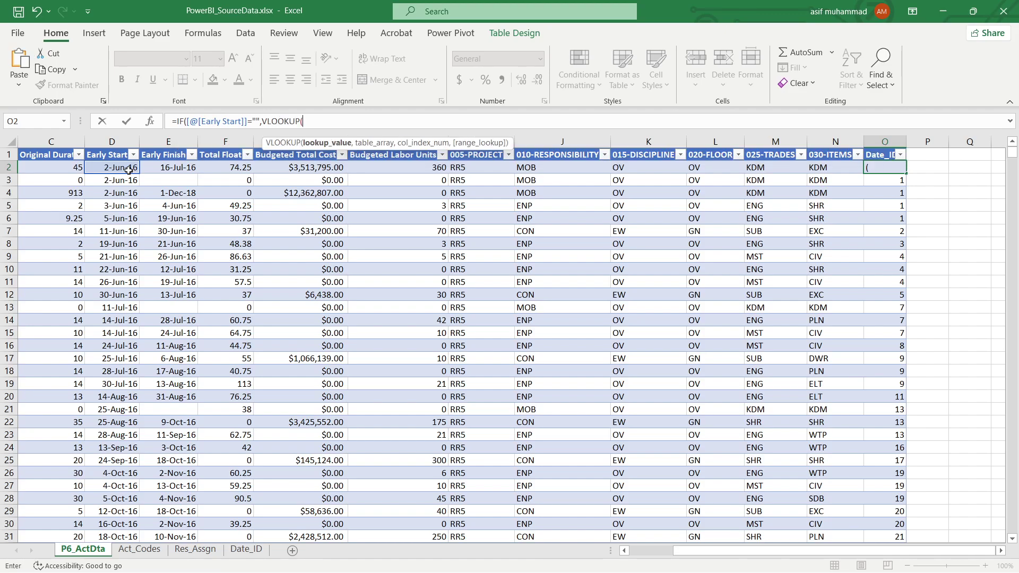
click(165, 170)
text(,)
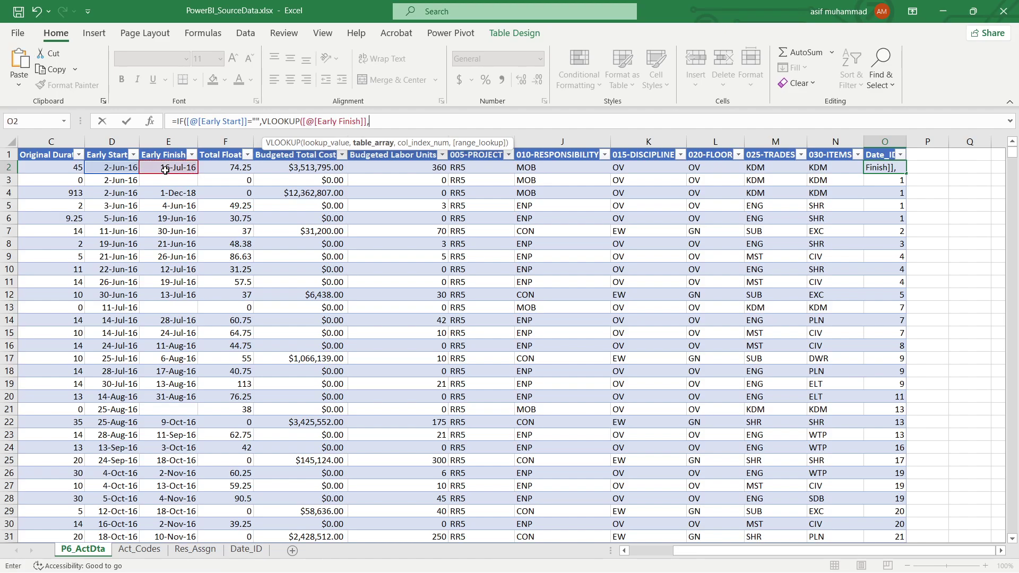
click(246, 550)
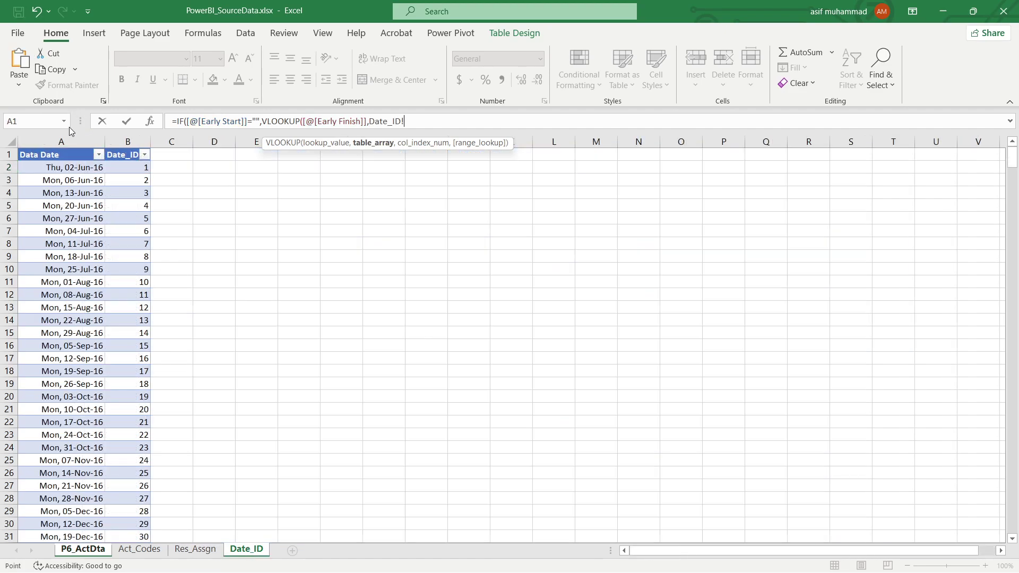
drag(66, 134, 111, 140)
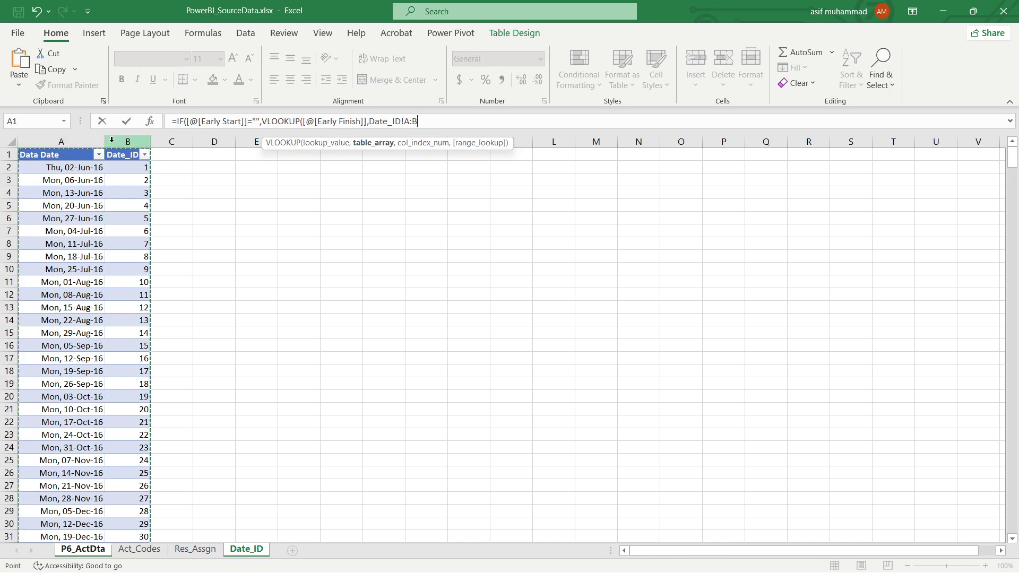
text(,)
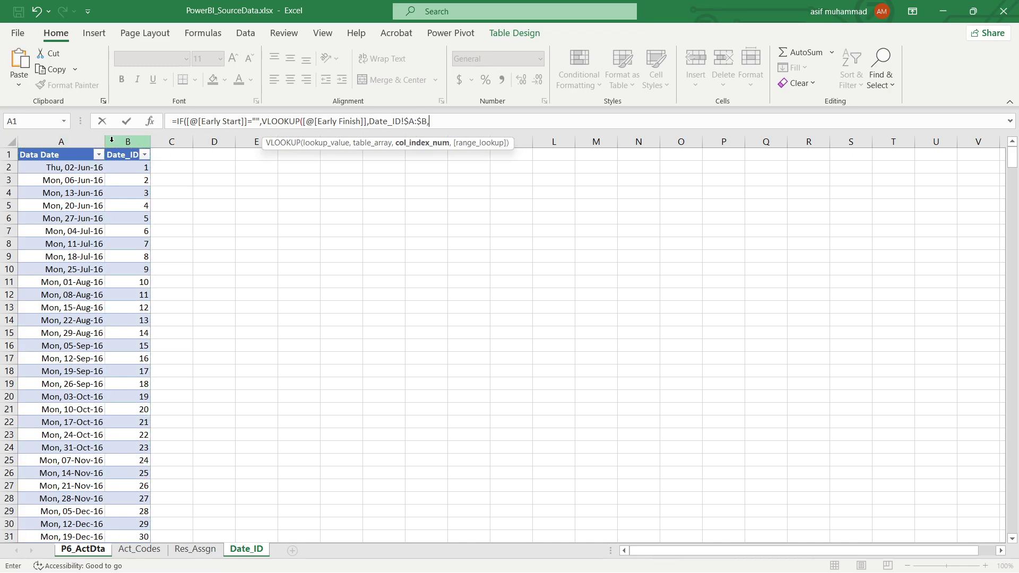
text(2,)
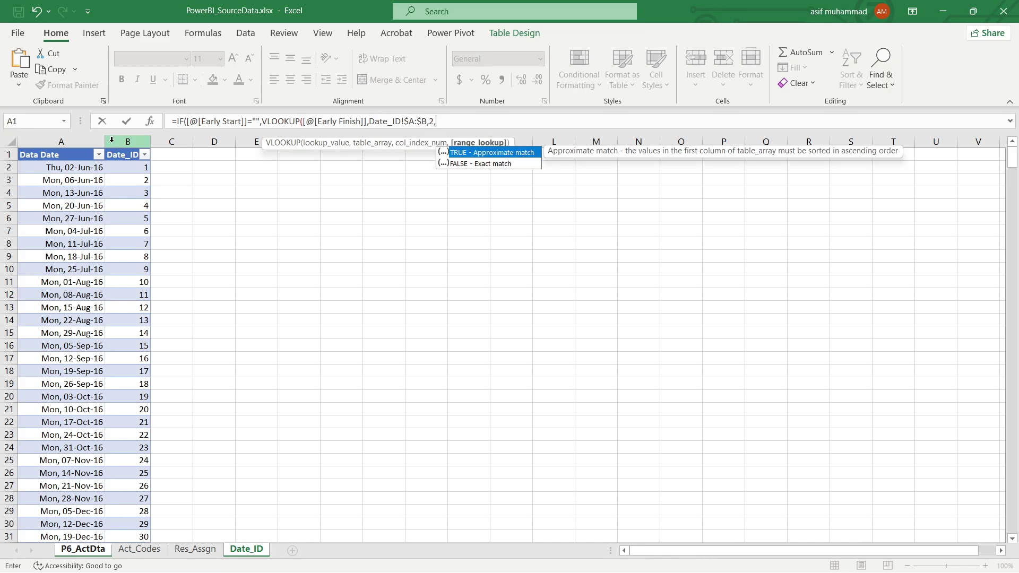
key(Tab)
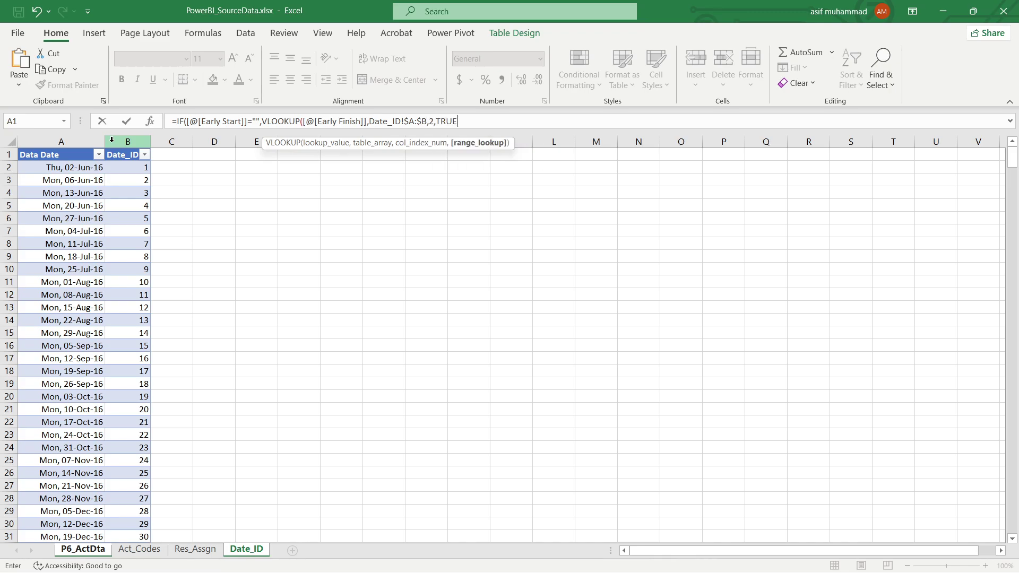
text(),)
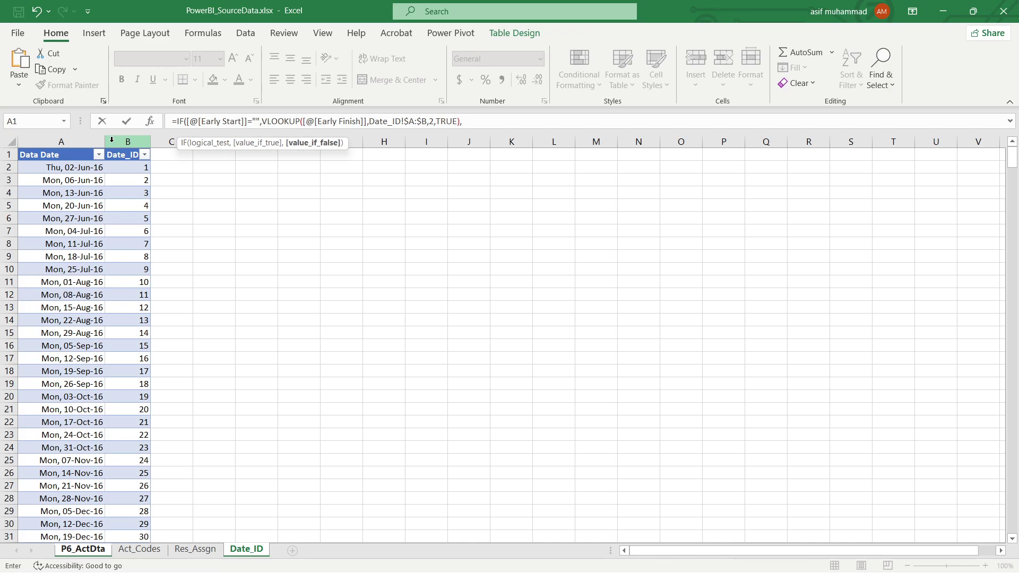
Step: Set the IF's false value to a VLOOKUP of Early Start in Date_ID's absolute columns A:B, index 2, TRUE, and commit the formula
text( VLOOKUP()
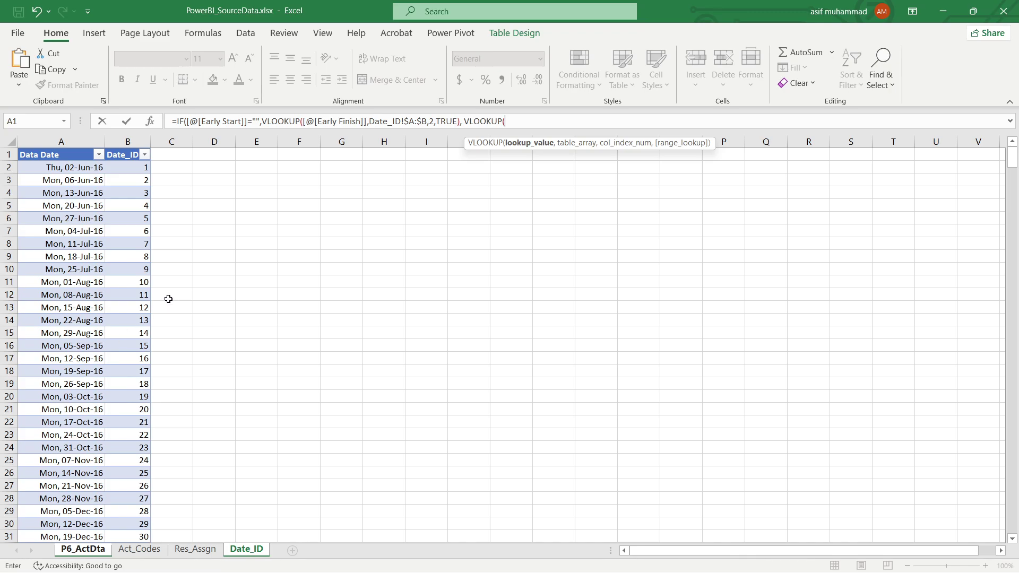
click(80, 549)
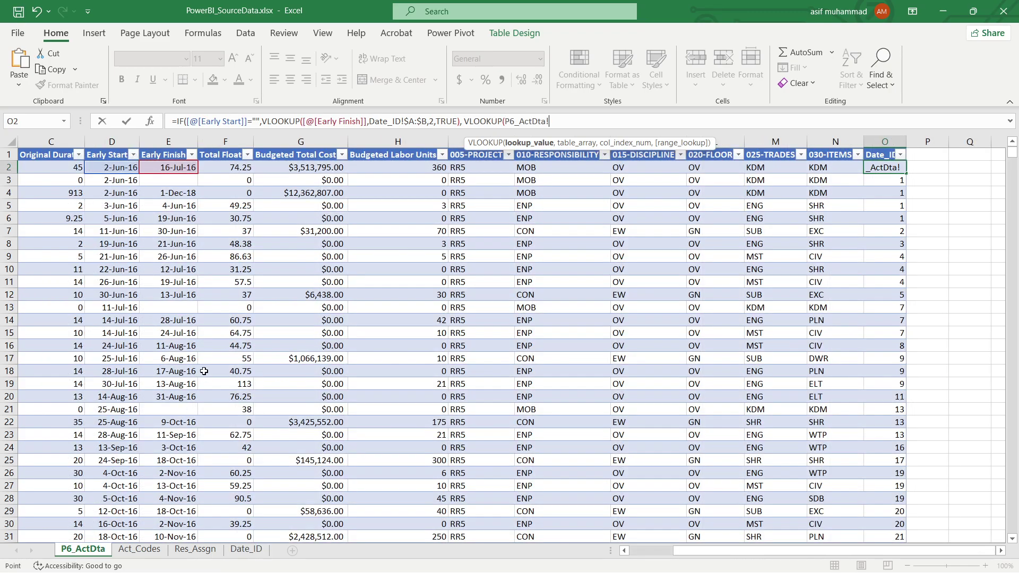
click(125, 168)
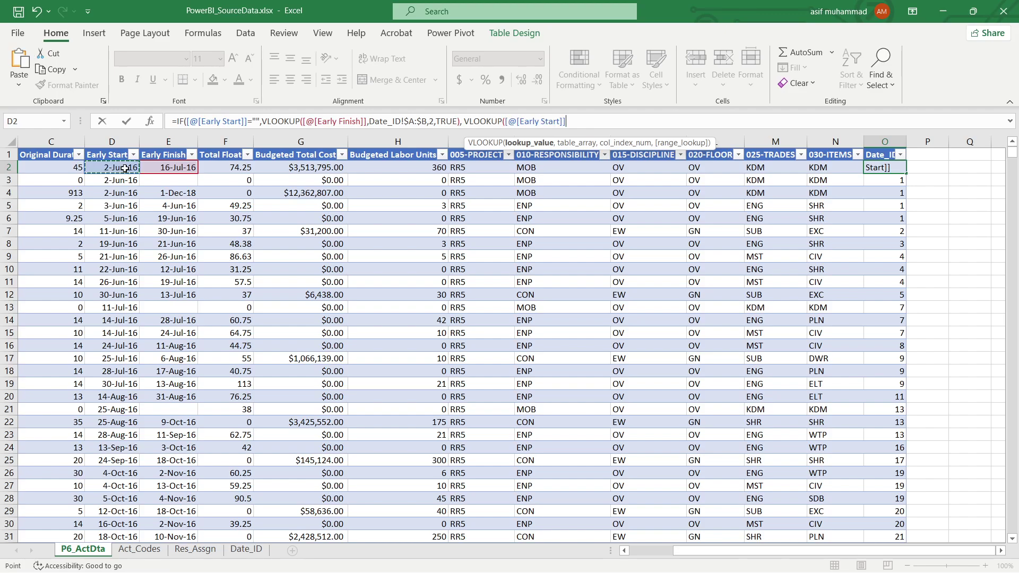
text(,)
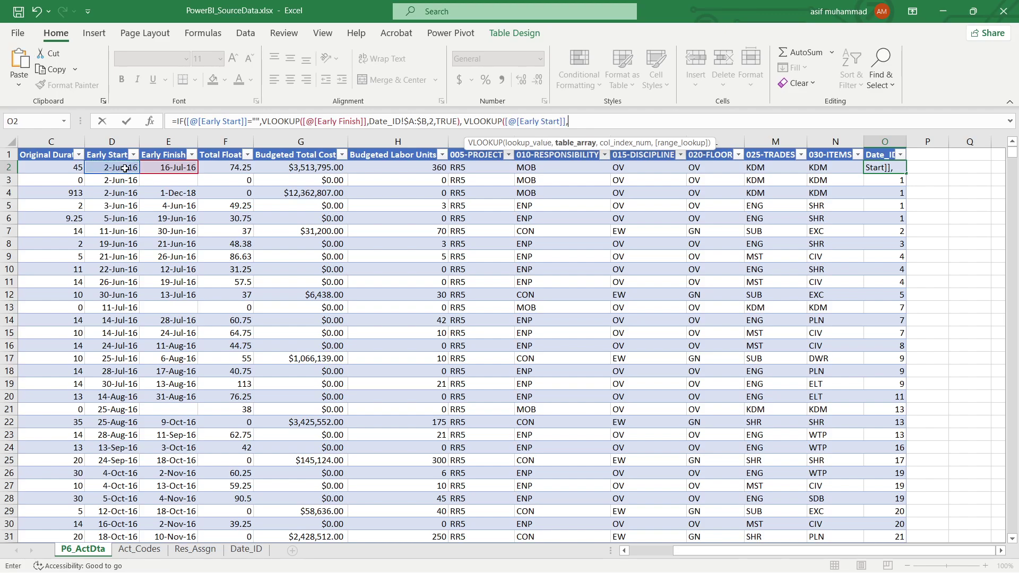
click(238, 550)
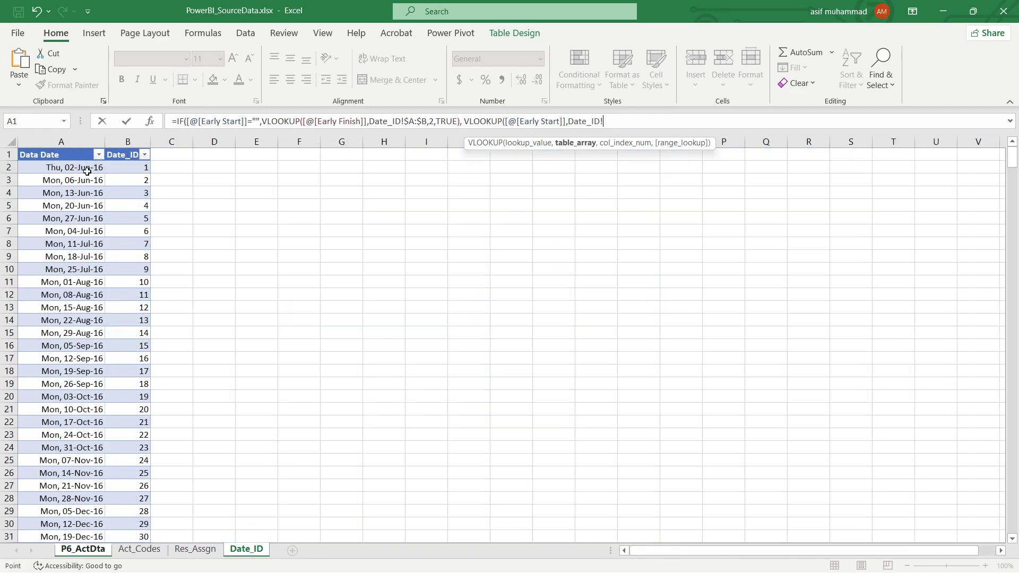
drag(85, 141, 116, 140)
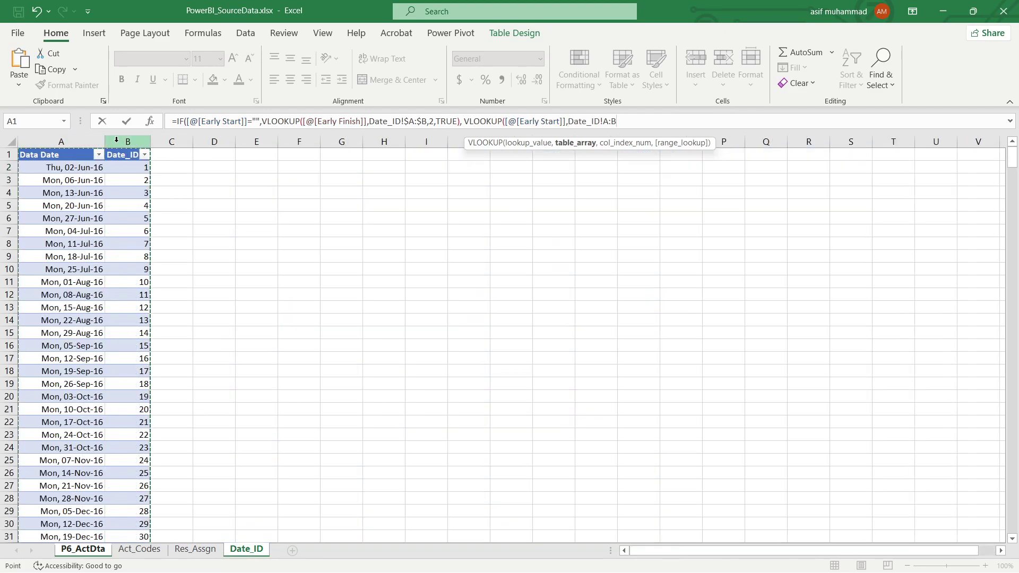
key(F4)
text(,)
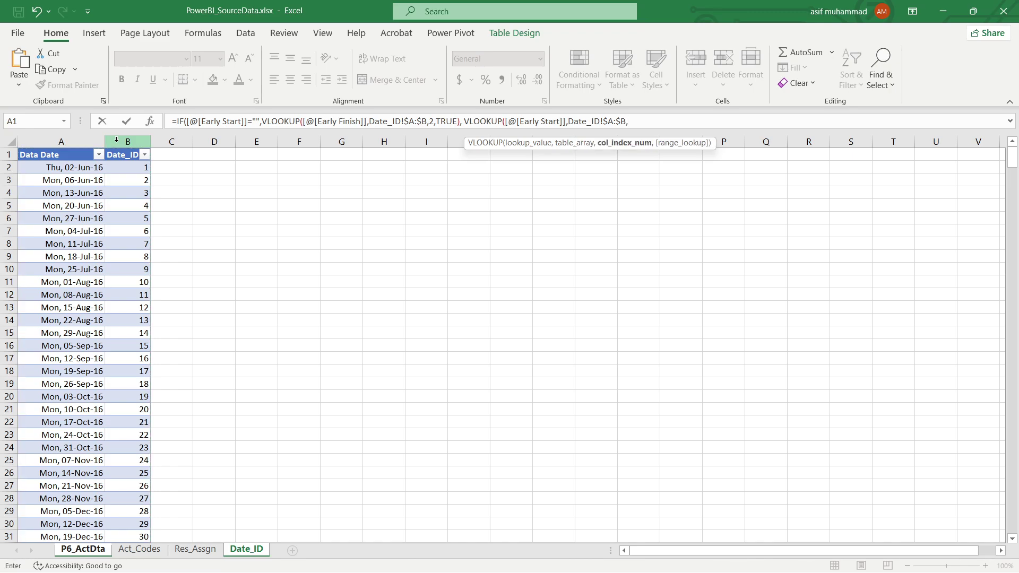
text(2,)
key(Tab)
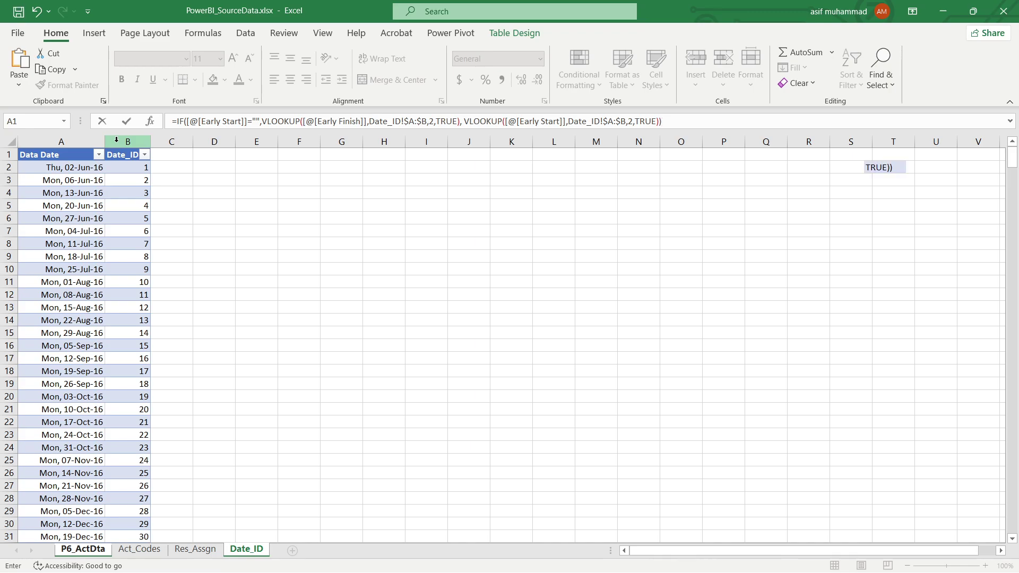
key(Return)
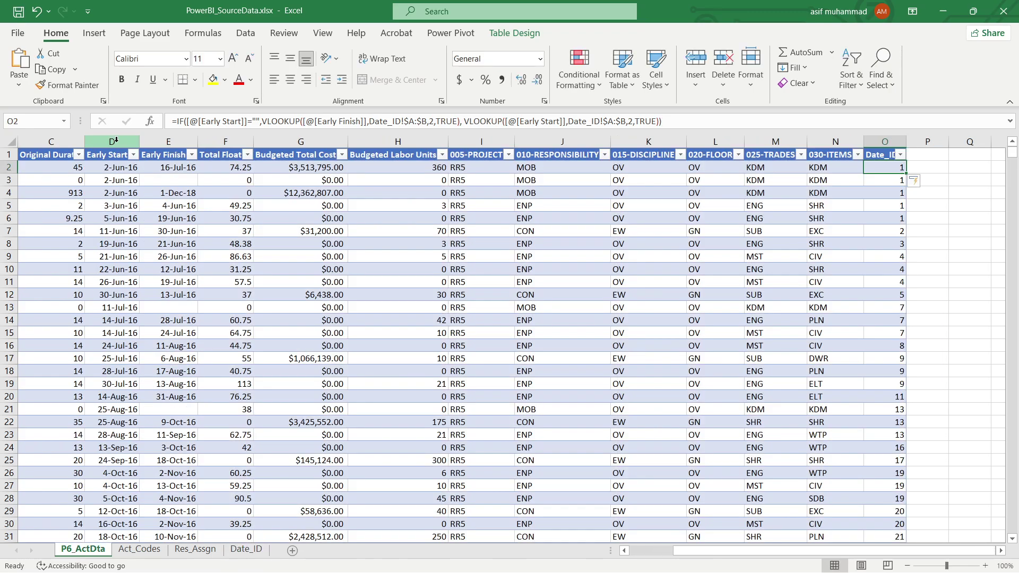
Step: Check the Date_ID column's filter list in P6_ActDta for lookup errors, leaving all values selected
click(900, 154)
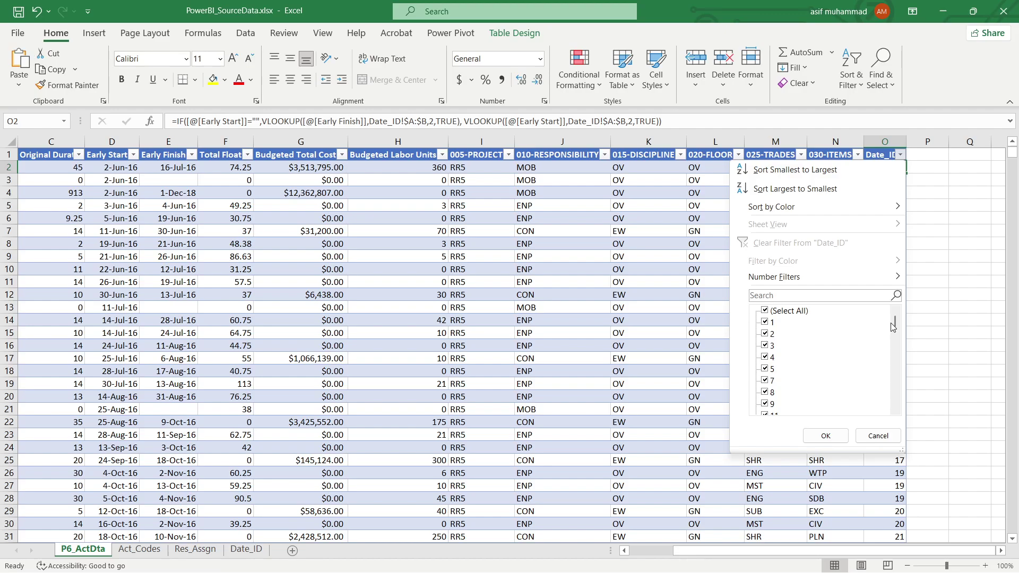
drag(893, 322, 895, 409)
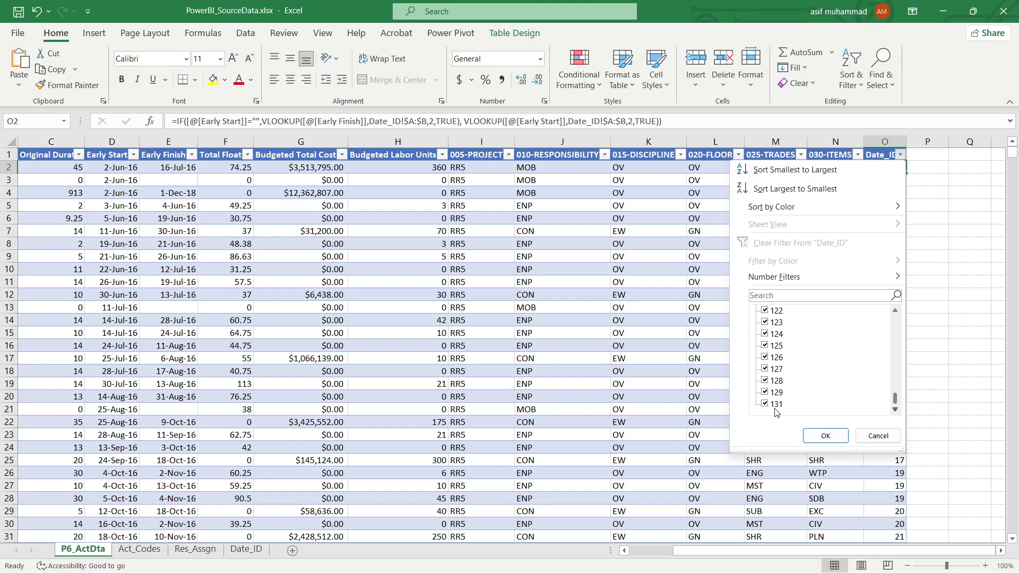
scroll(796, 409, up, 20)
scroll(815, 406, up, 8)
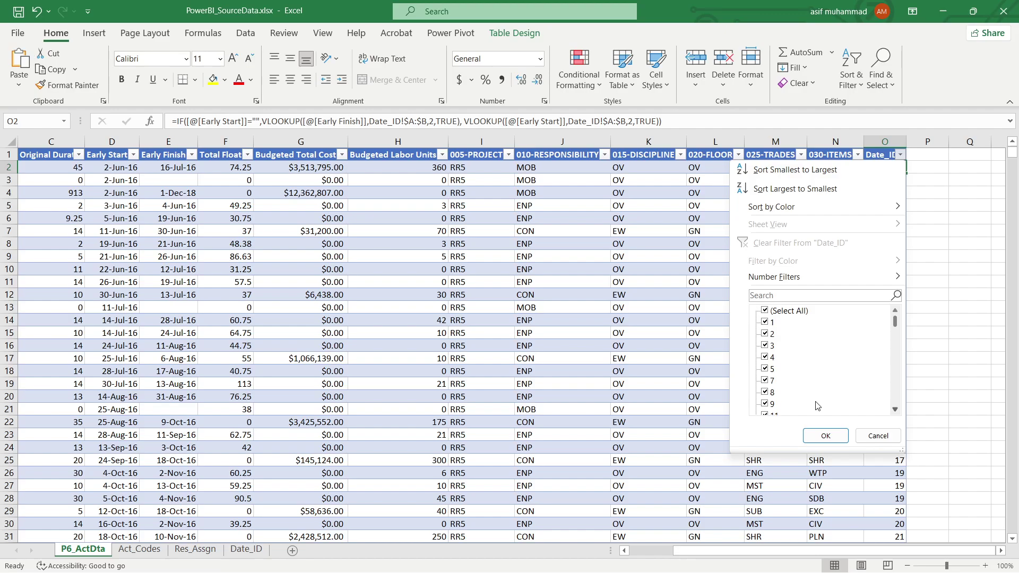
click(827, 436)
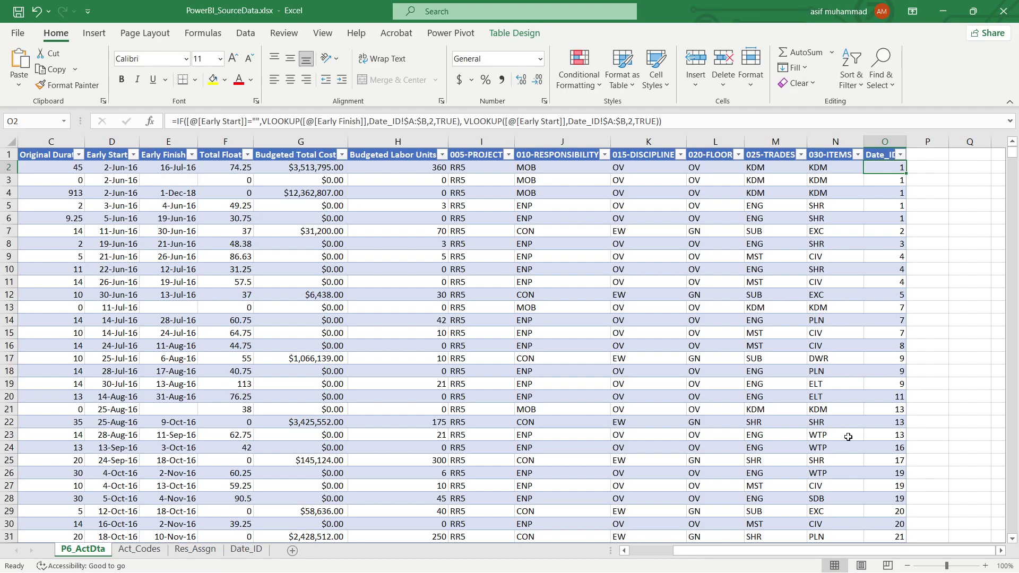
Step: Close the workbook and reopen PowerBI_SourceData.xlsx from the 107-Power BI report Database folder
click(549, 286)
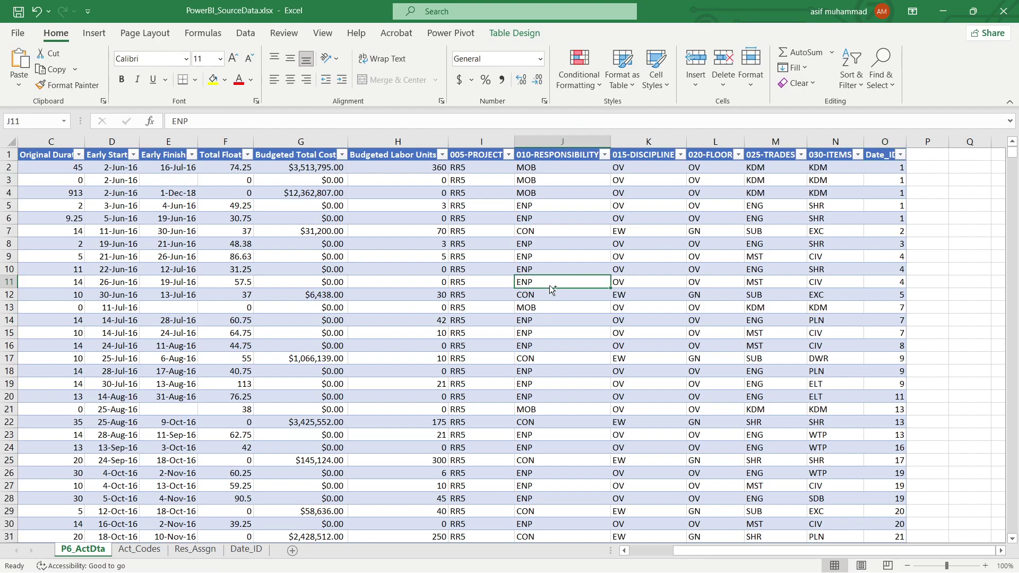
click(1004, 19)
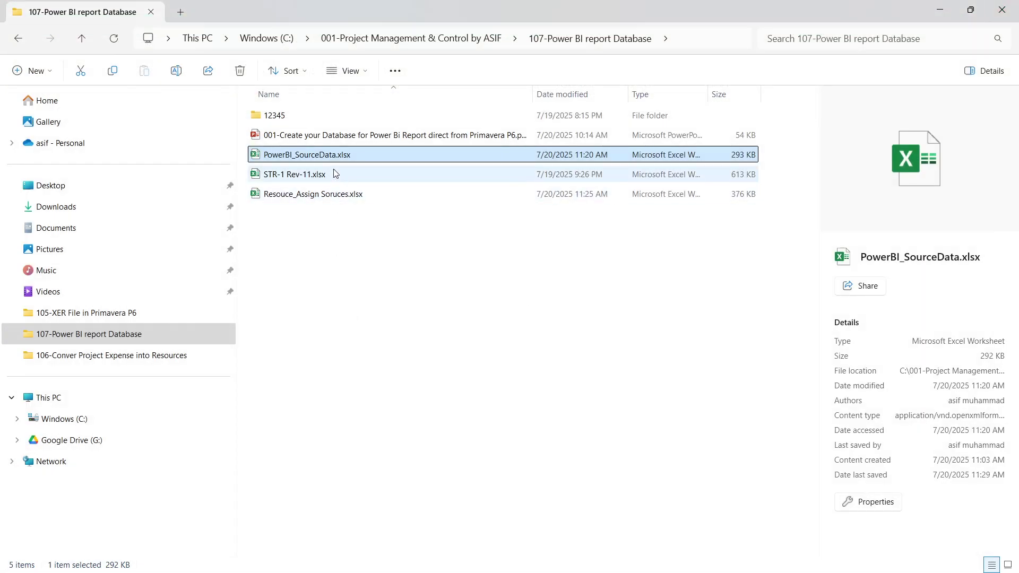
double_click(337, 158)
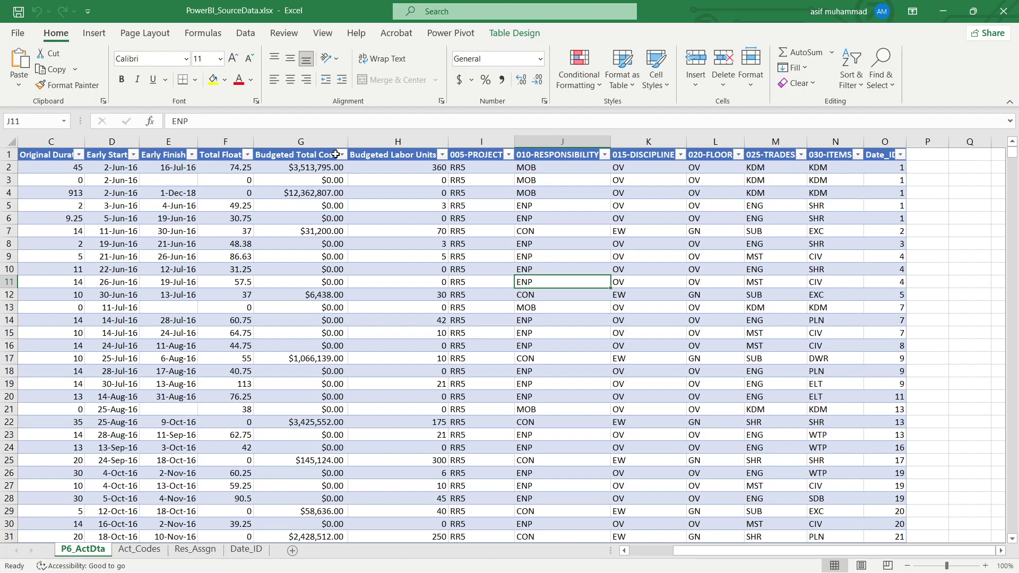
Step: Rename the Res_Assgn sheet to Pln_Values
click(196, 550)
double_click(196, 551)
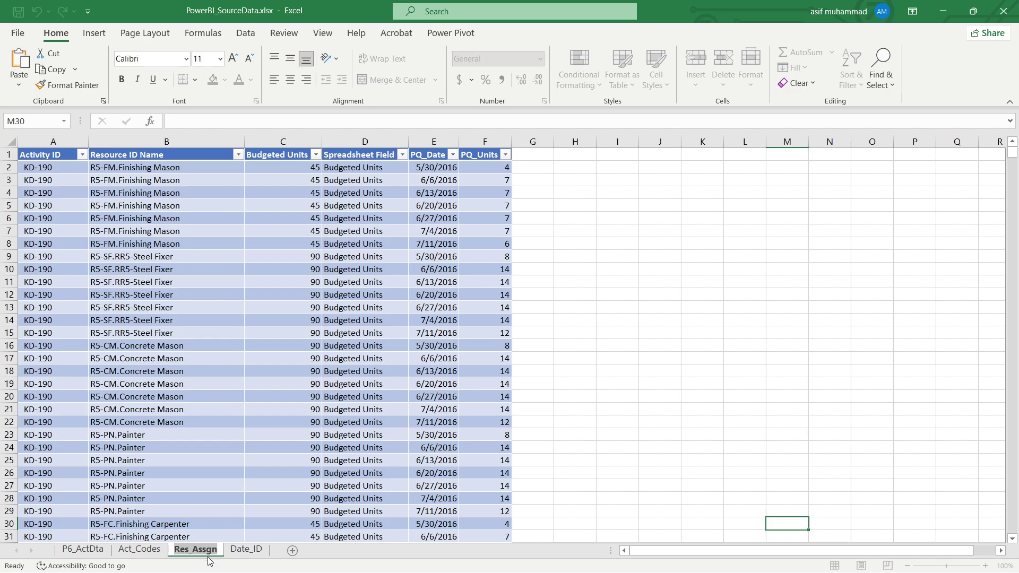
text(Pln)
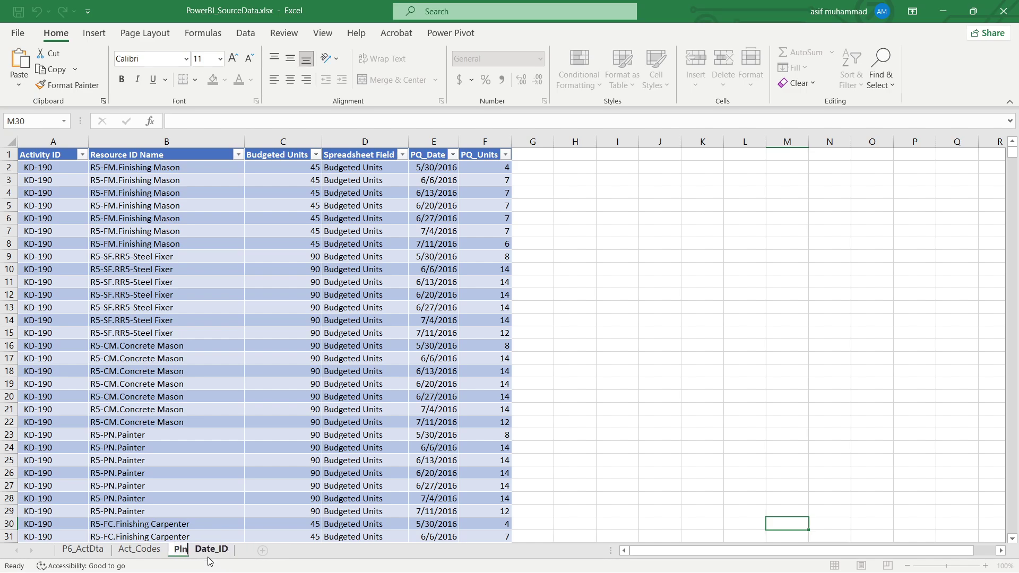
text(_values)
key(Return)
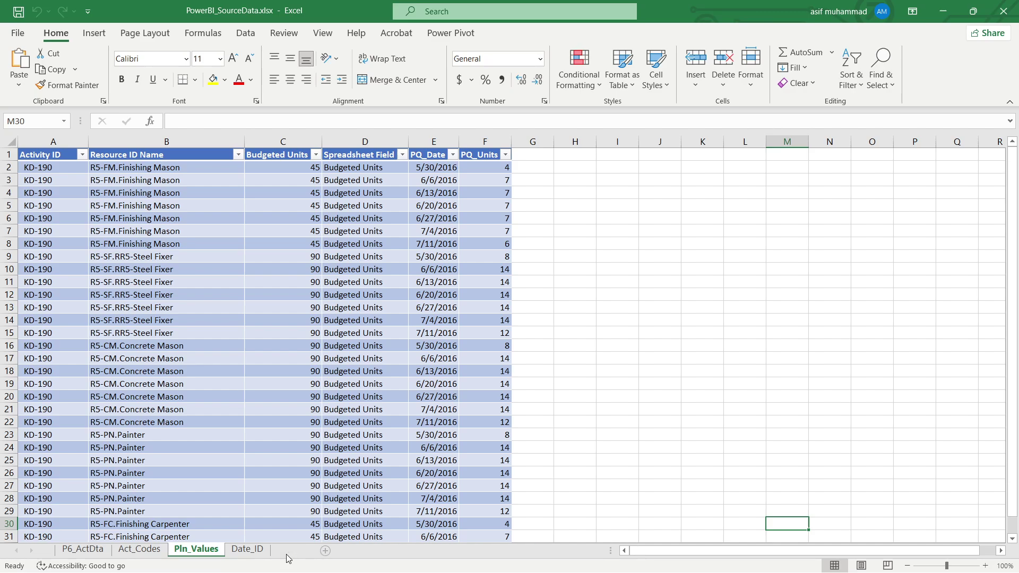
Step: Add a new worksheet, place it before P6_ActDta as the first sheet and name it Summary_Data
click(325, 550)
drag(244, 550, 61, 553)
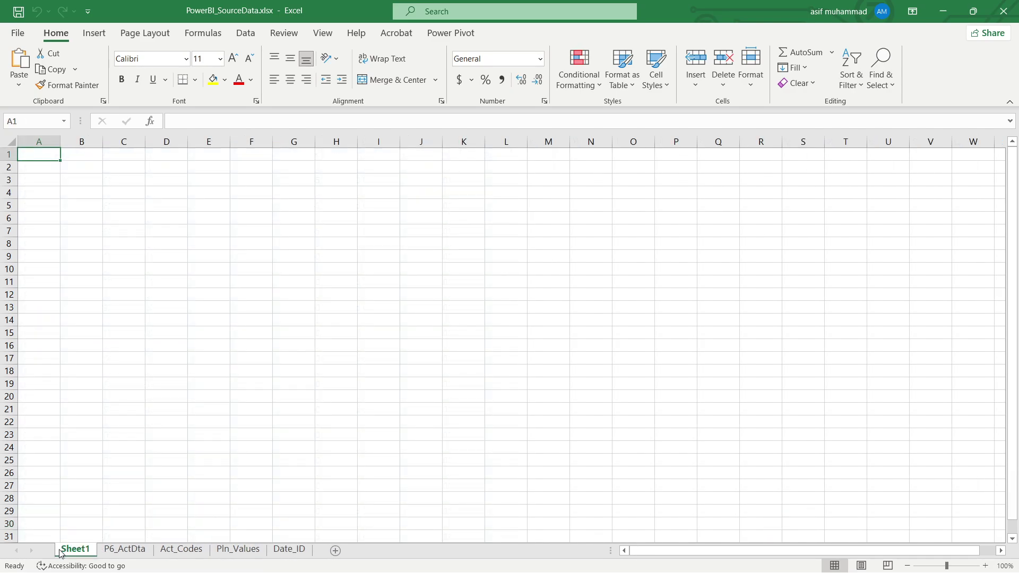
double_click(61, 552)
text(Su)
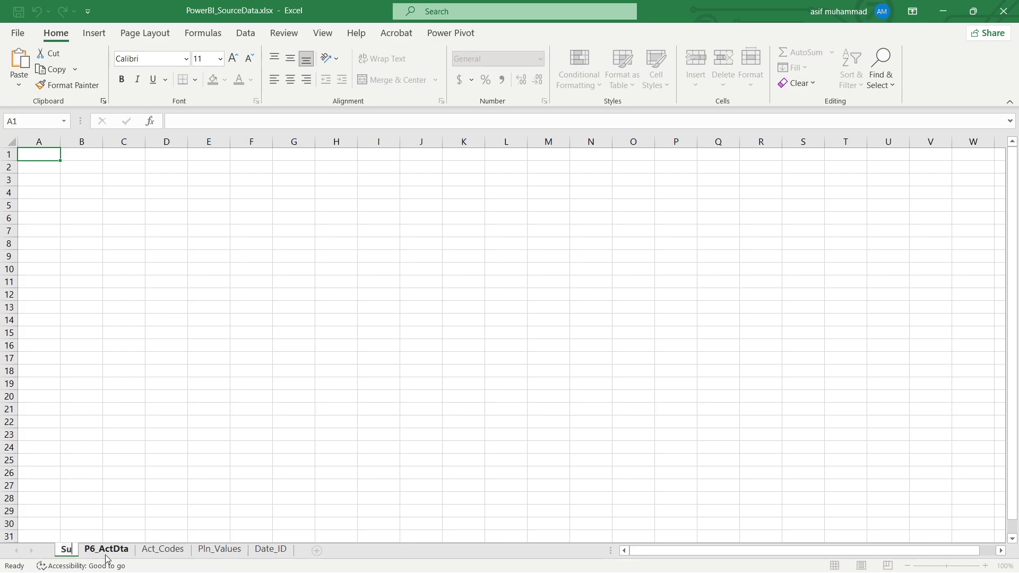
text(mmary_Data)
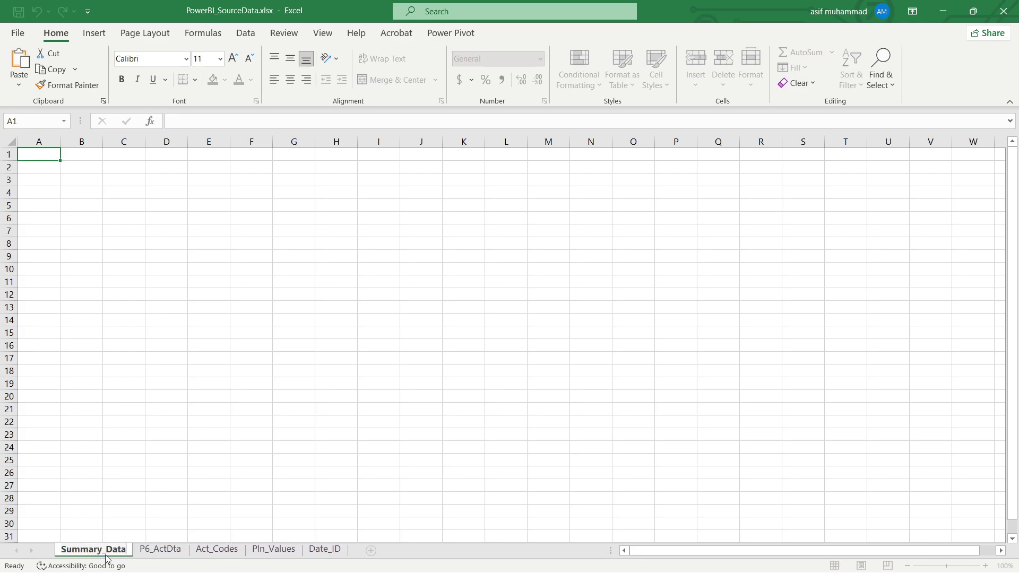
key(Return)
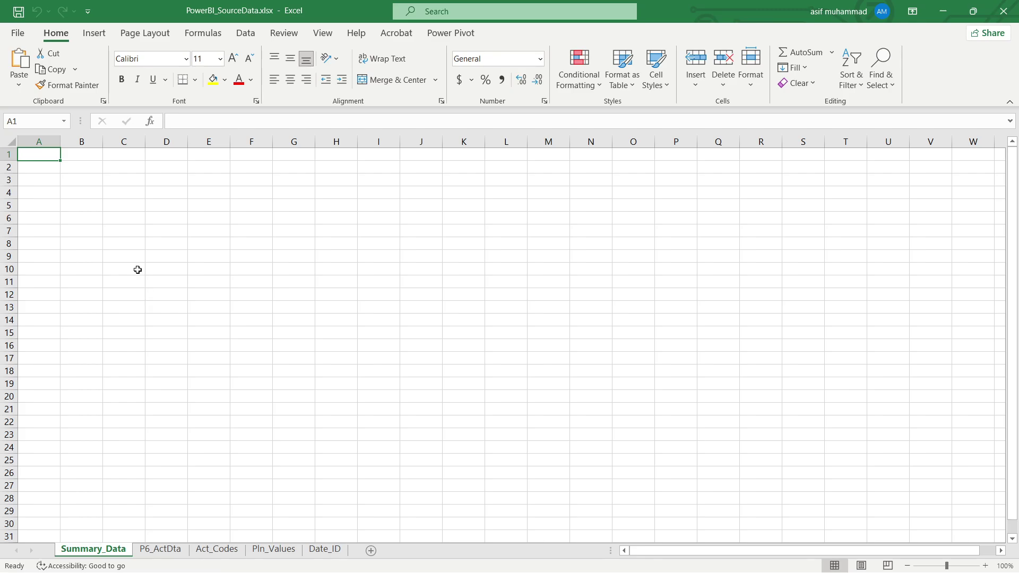
Step: Enter the header Project Name in cell A1 of Summary_Data and autofit column A to it
text(Project Name)
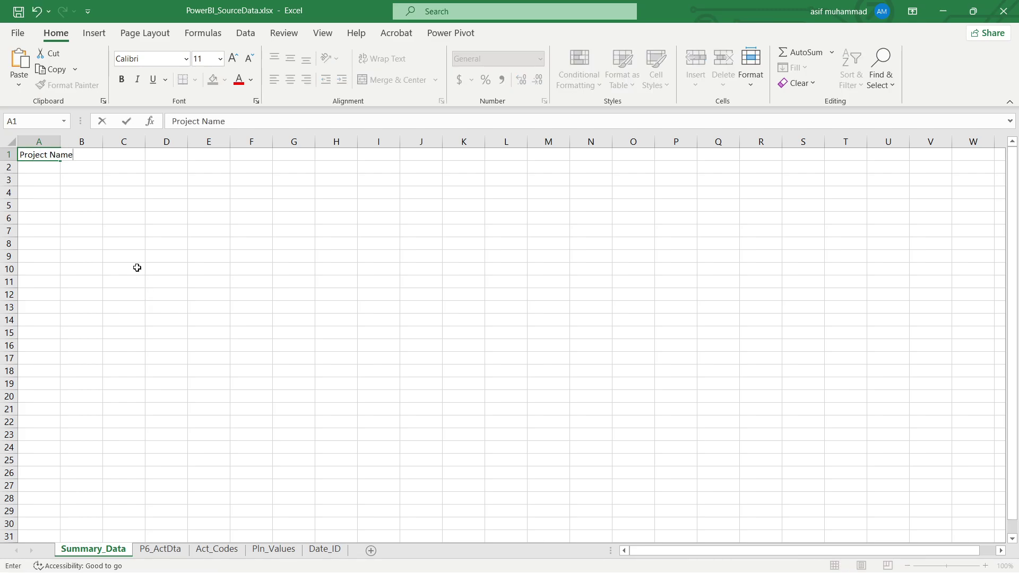
key(Tab)
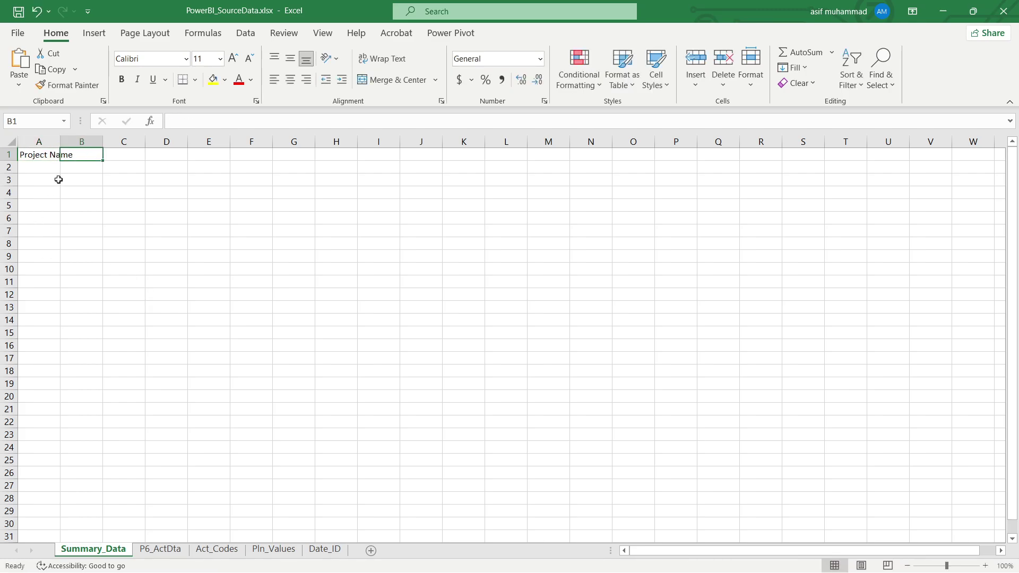
double_click(59, 142)
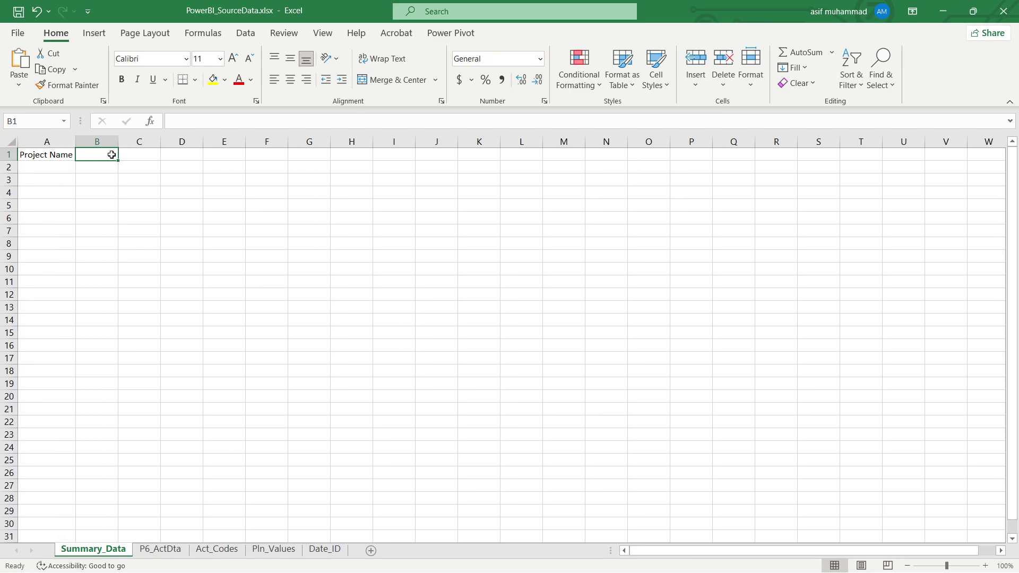
Step: Enter the headers BL/Start, BL/Finish and Duration in cells B1 to D1 of Summary_Data
text(BL/Start)
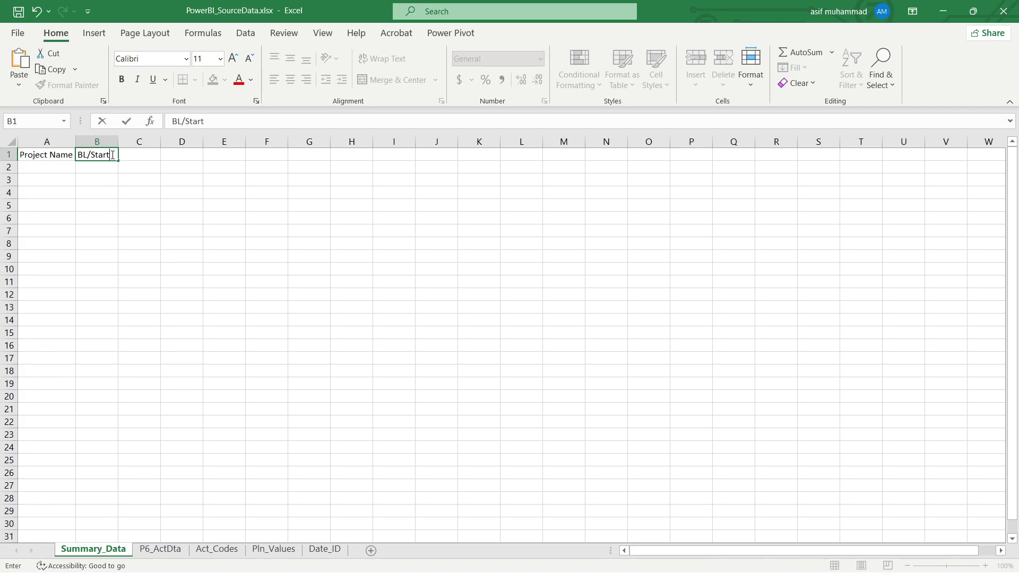
key(Tab)
text(Bl)
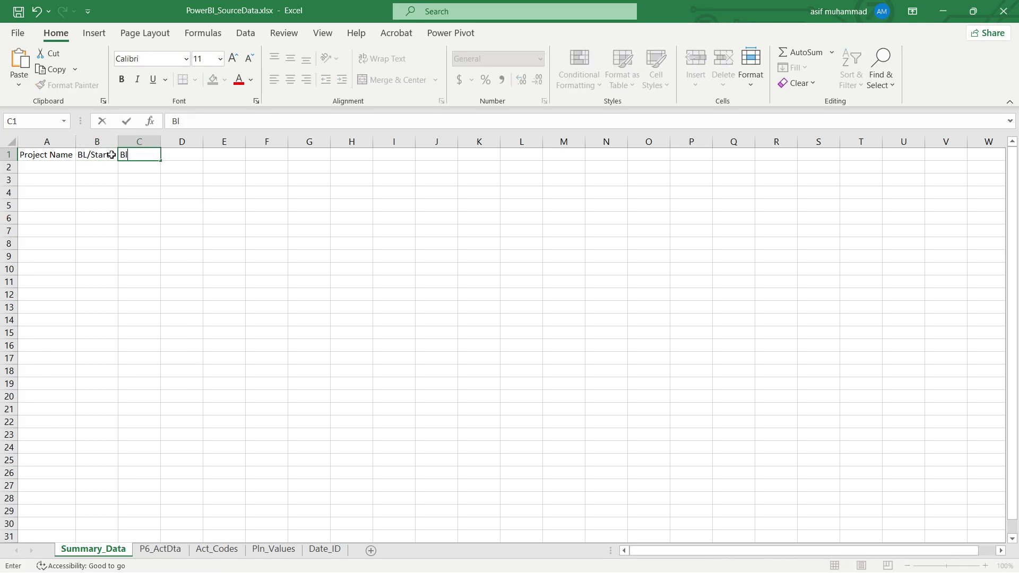
text(L/Finish)
key(Tab)
text(Duration)
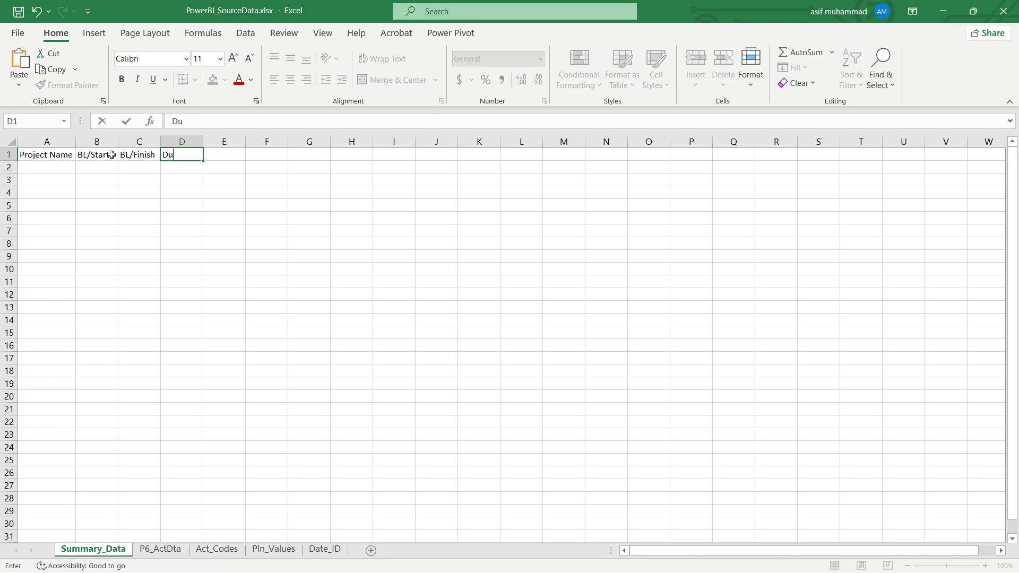
key(Tab)
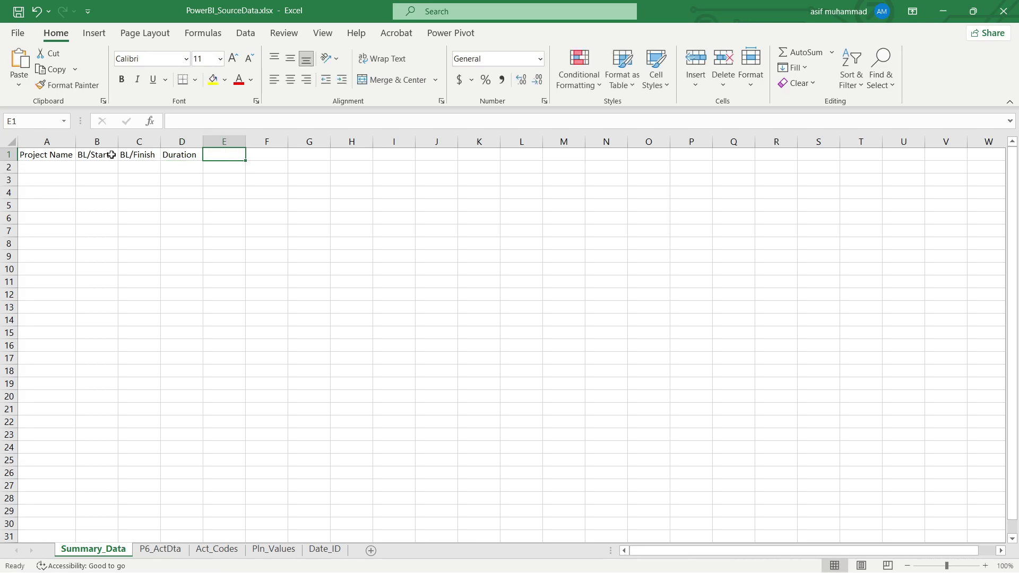
Step: Add the headers Budgeted Cost in E1 and Budgeted Untis in F1
text(Budgete)
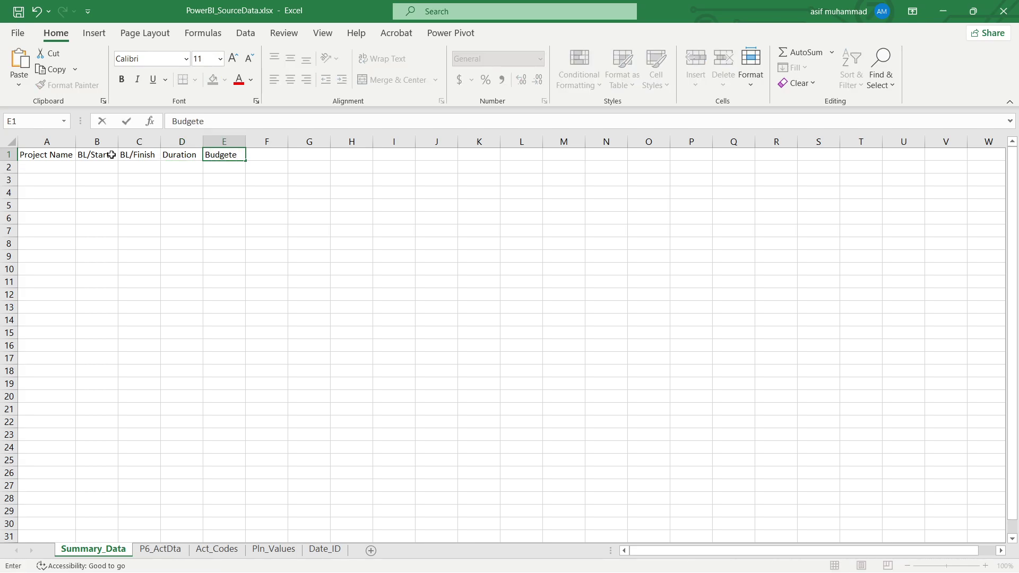
text(d Cost)
key(Tab)
text(B)
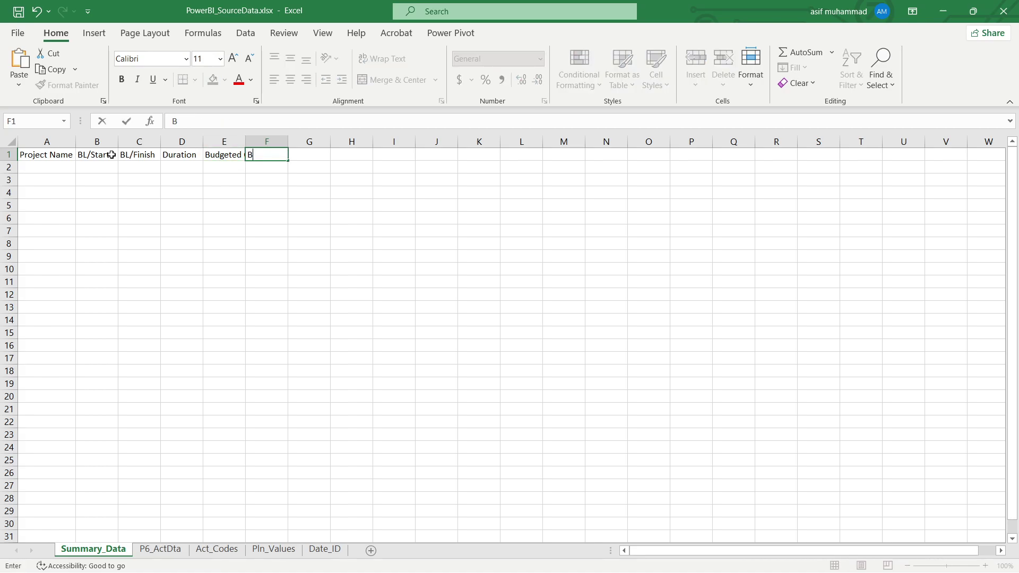
text(udgeted Untis)
key(Tab)
Step: Add the headers Data_Date in G1 and Date_Date ID in H1
text(D)
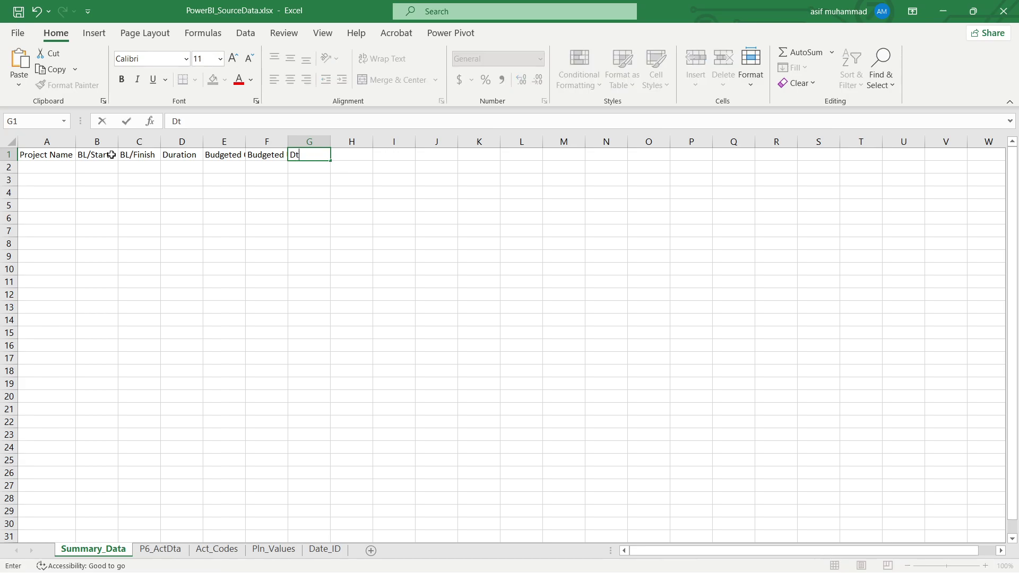
text(ata_Date)
key(Tab)
text(Da)
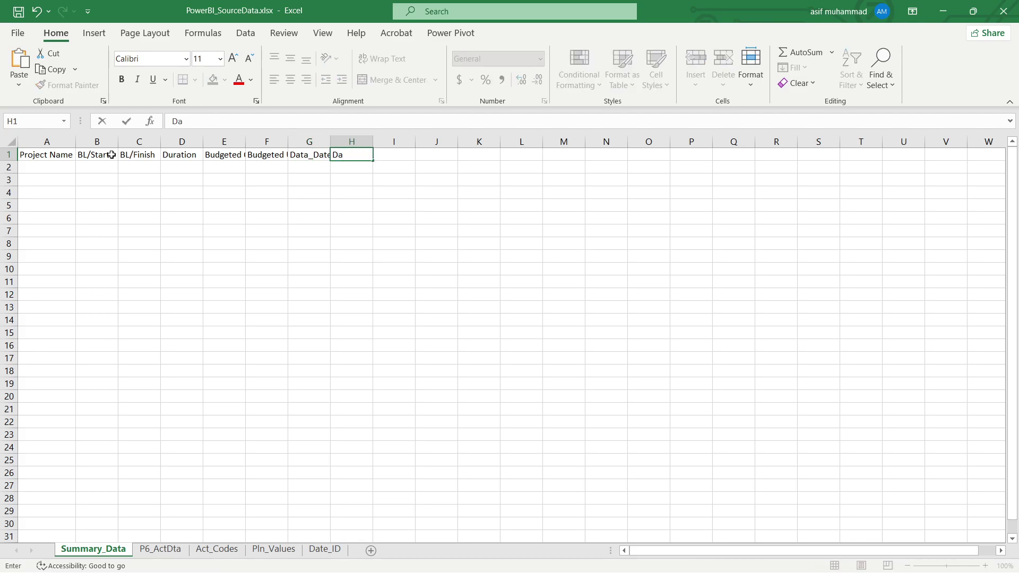
text(te)
text(_D)
text(ate_ID)
key(Tab)
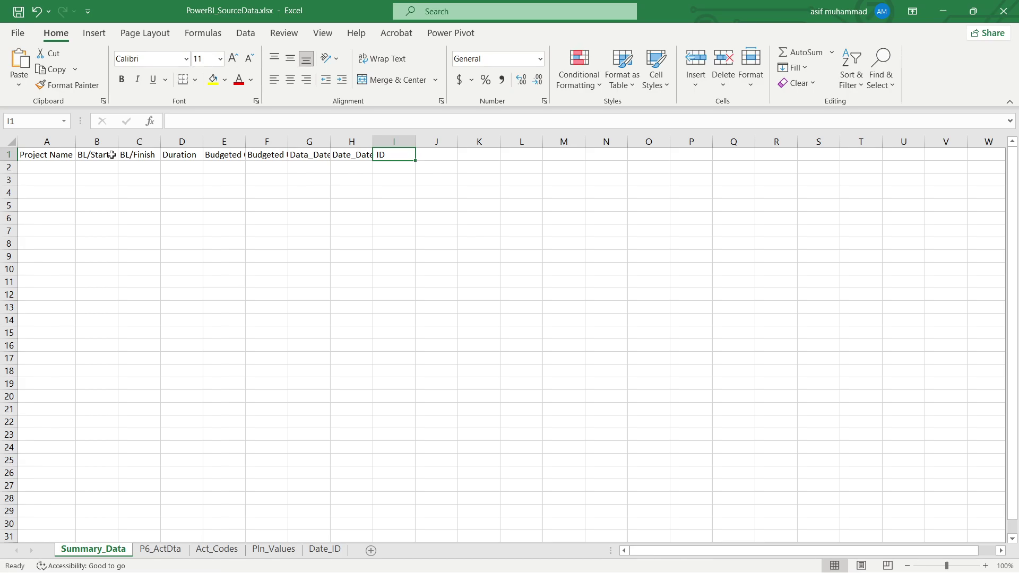
Step: Add the headers Plan_Value in I1 and Plan_% in J1
text(pLAN)
key(BackSpace)
key(BackSpace)
key(BackSpace)
text(p)
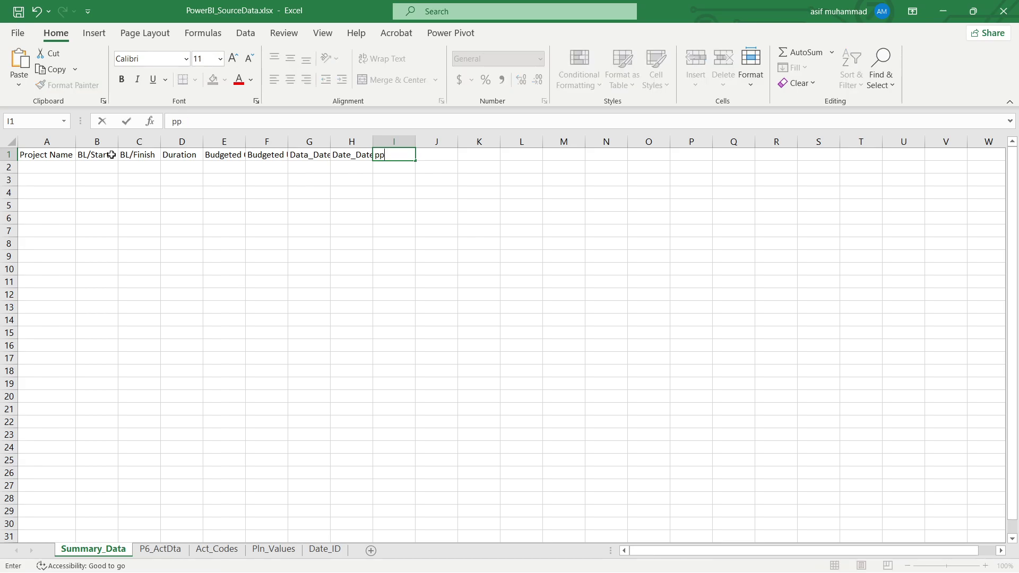
key(BackSpace)
key(BackSpace)
text(Plan_Value)
key(Tab)
text(Plan)
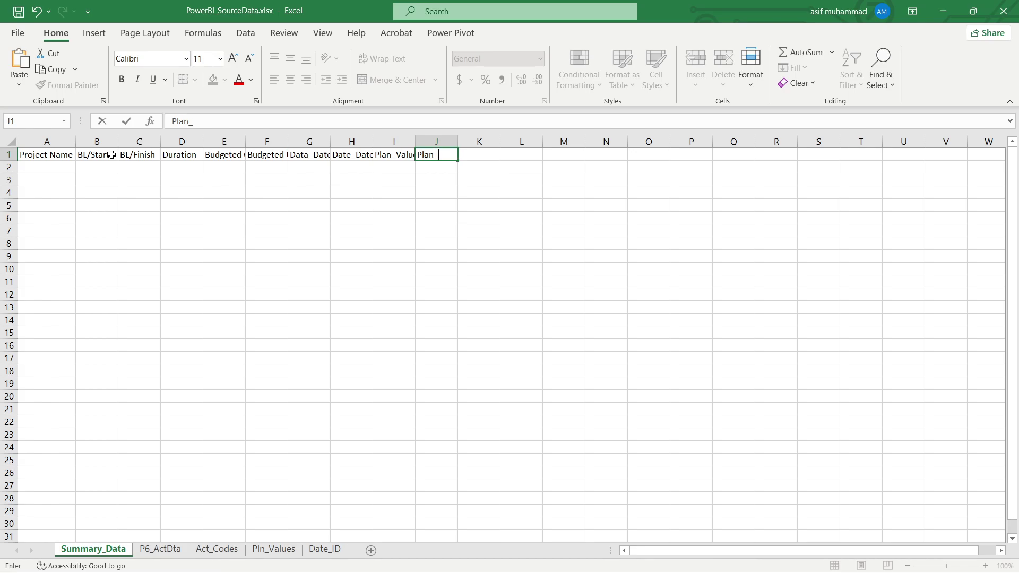
text(_%)
key(Return)
Step: Autofit all columns of Summary_Data to their headers
click(11, 143)
double_click(75, 141)
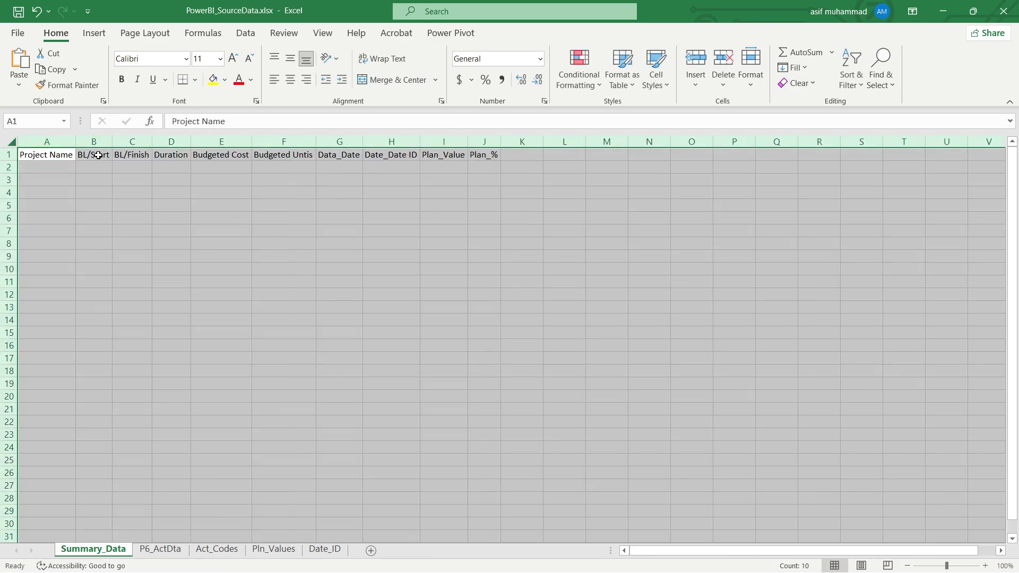
click(253, 285)
Step: Link A2 to the description in the 005-PROJECT table on Act_Codes, cell B8, and autofit column A
click(69, 168)
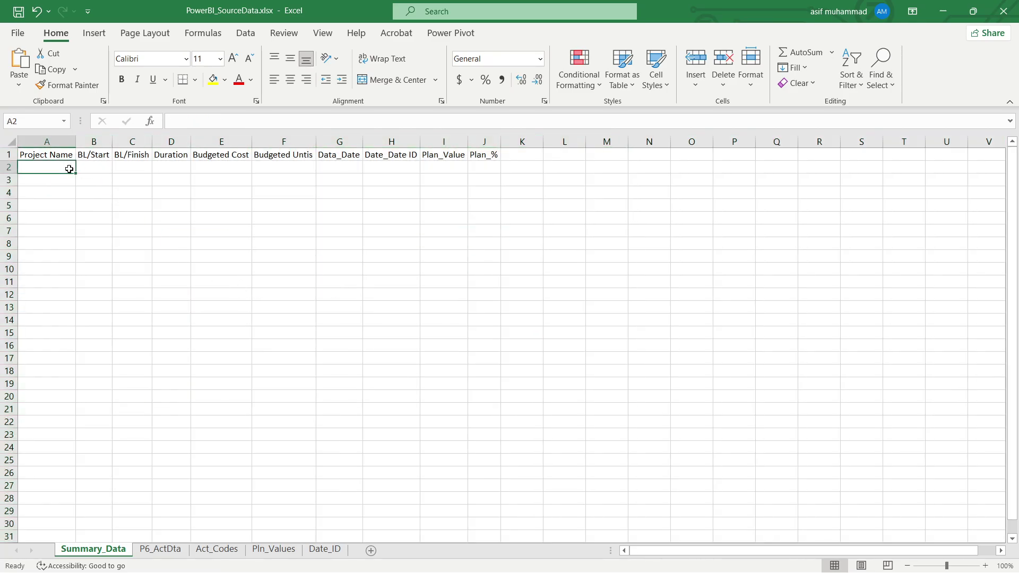
text(=)
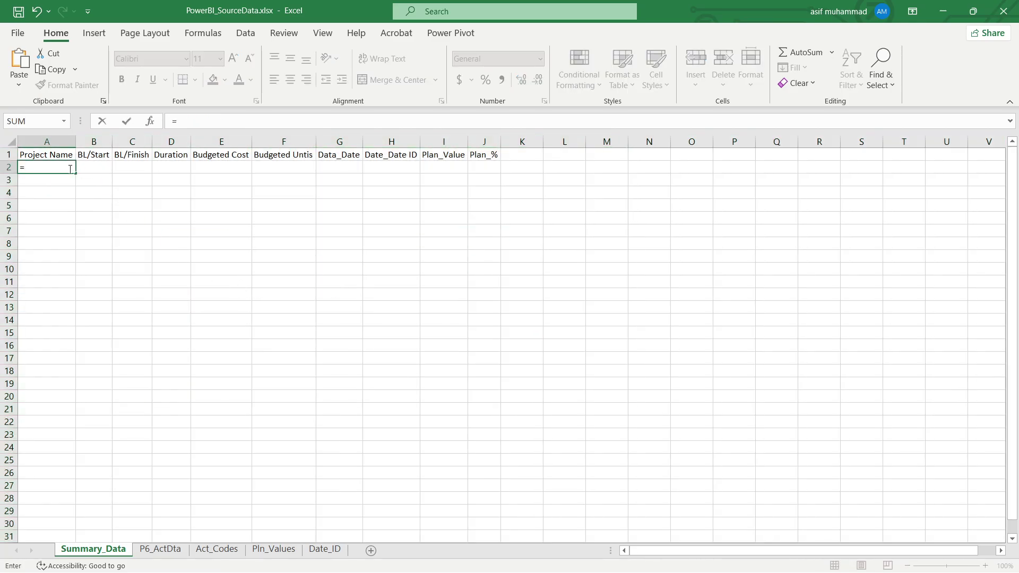
click(204, 542)
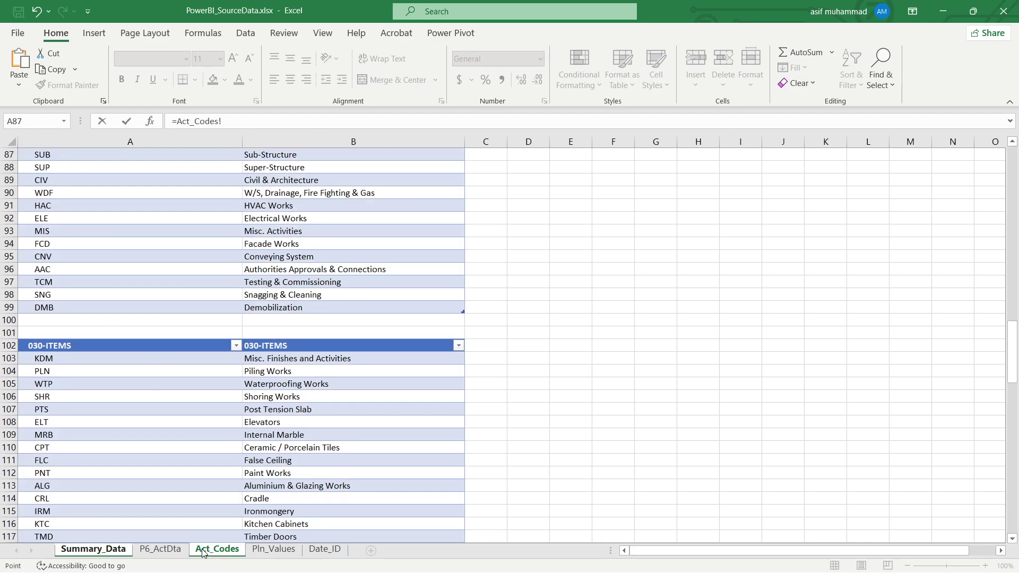
scroll(780, 234, up, 15)
drag(1013, 265, 1012, 172)
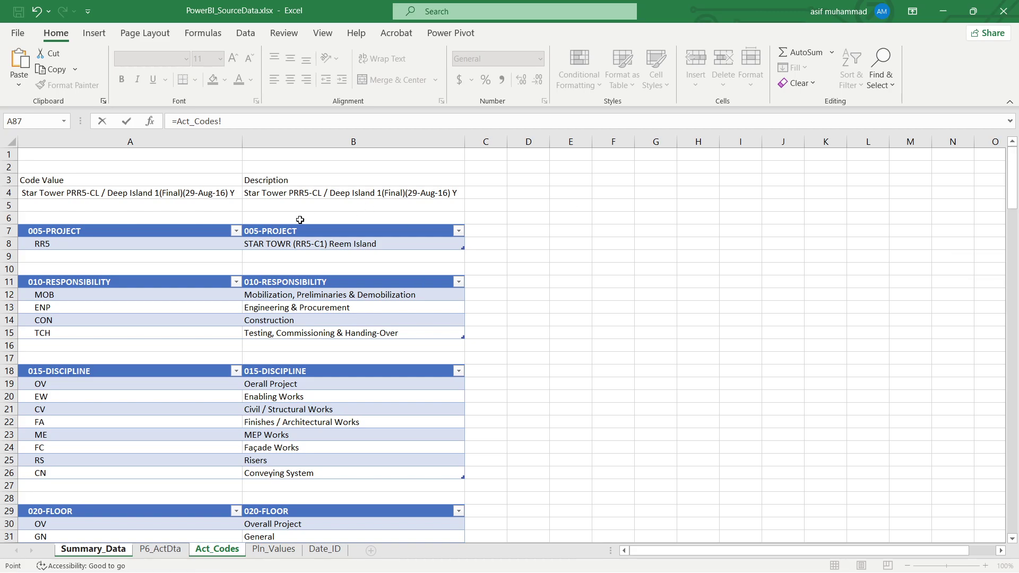
click(276, 245)
key(Return)
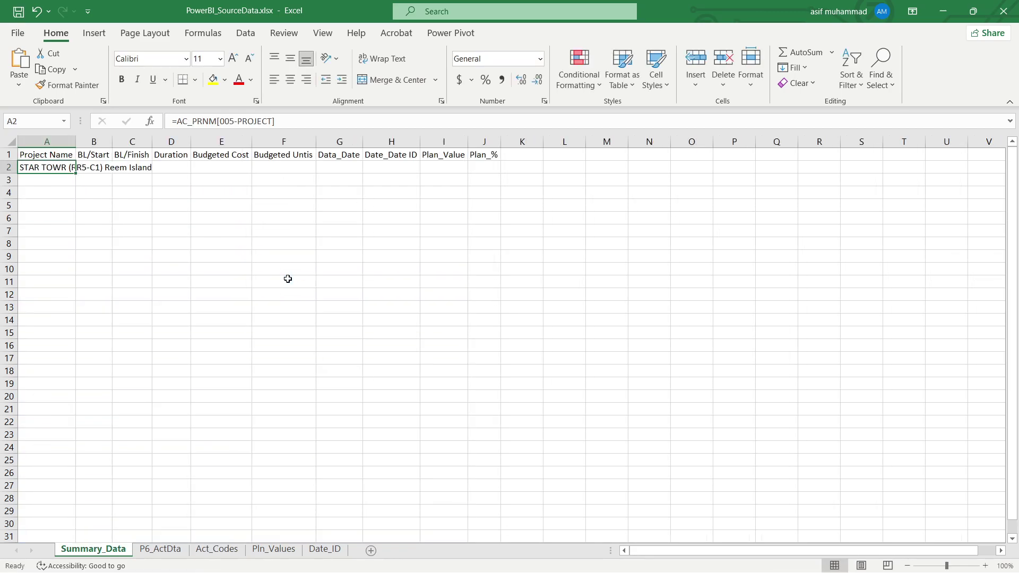
double_click(80, 152)
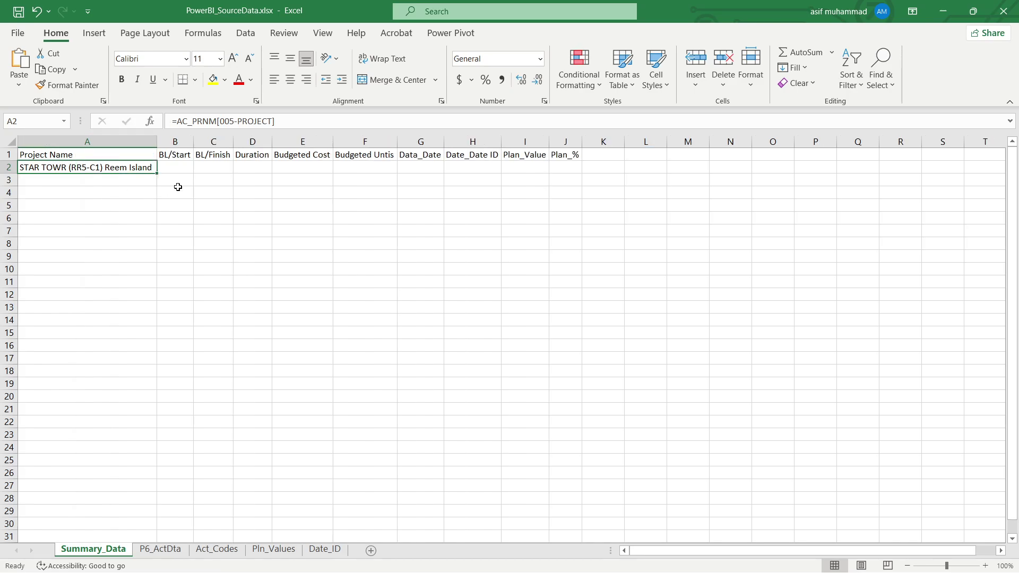
Step: Calculate the baseline start in B2 with =MIN(P6_ActDta!$D:$D), using the Early Start column
click(182, 164)
text(=MIN()
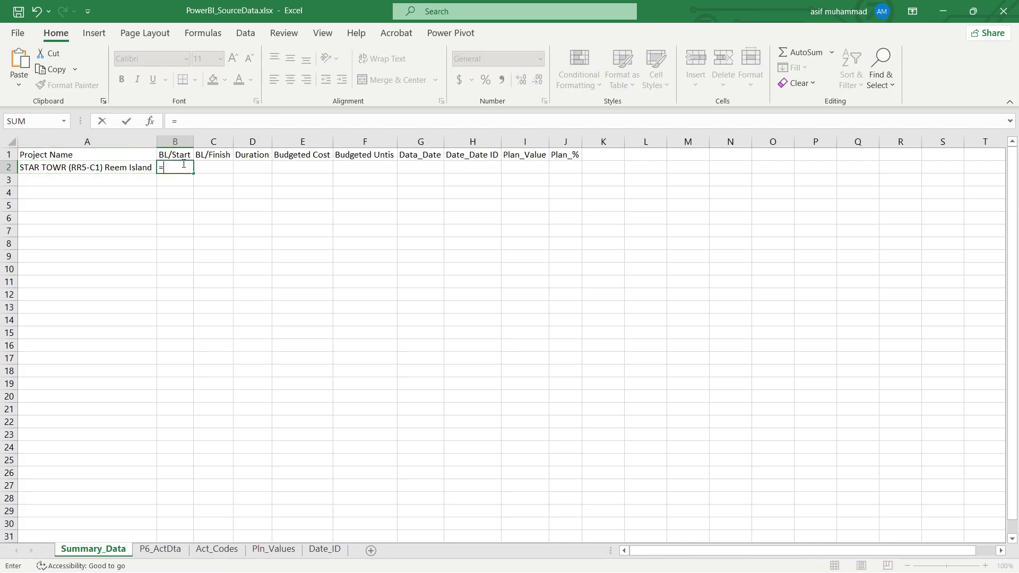
click(162, 549)
click(119, 141)
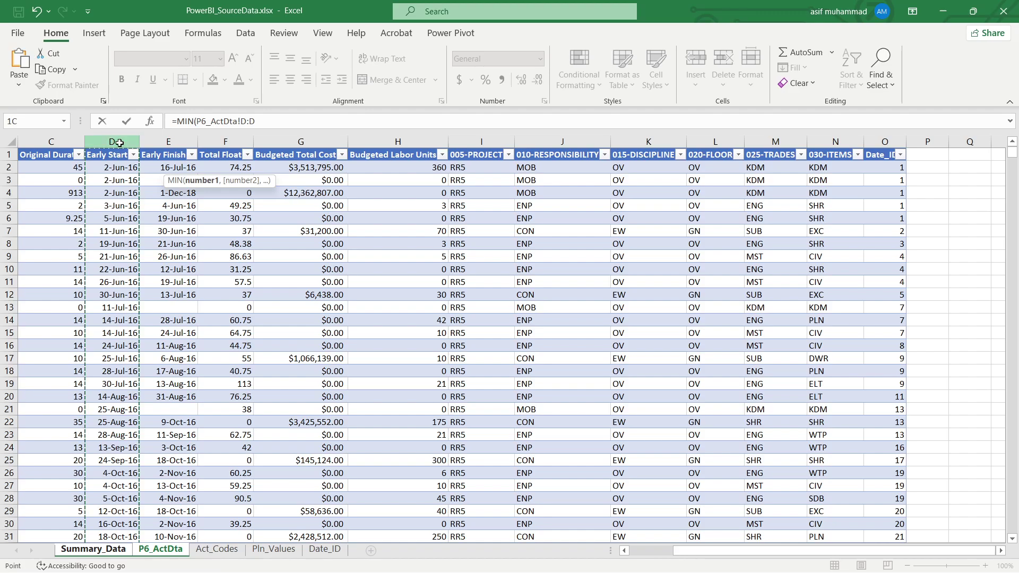
key(F4)
key(Return)
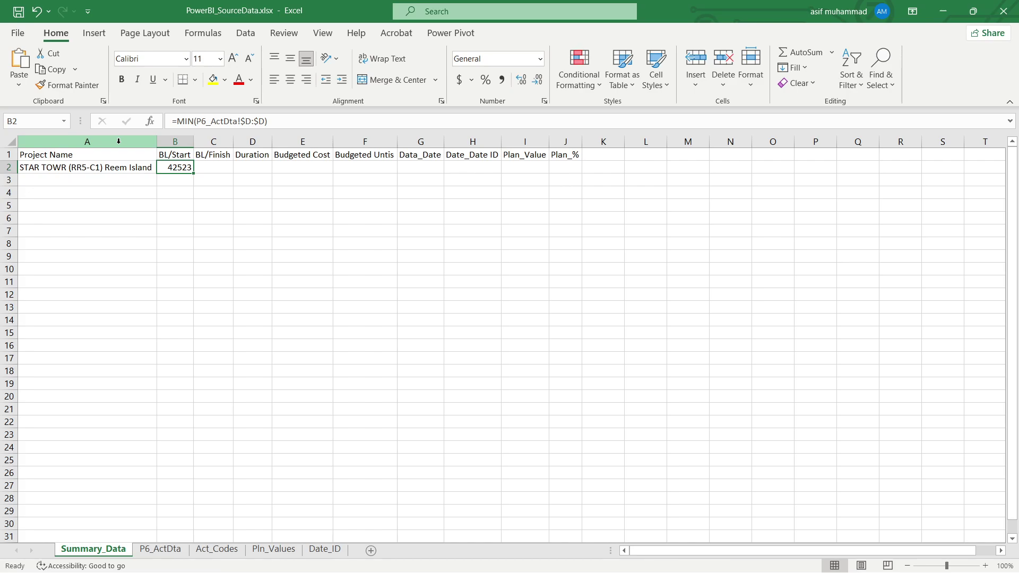
Step: Apply the custom date format ddd, dd-mmm-yy to the baseline start in B2
key(ctrl+1)
click(699, 363)
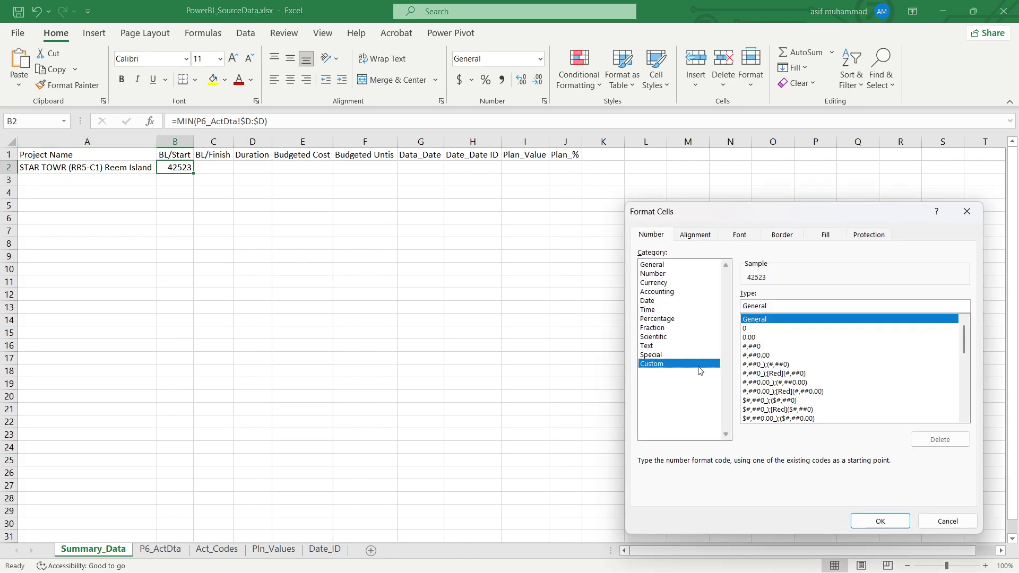
drag(964, 340, 966, 374)
click(766, 365)
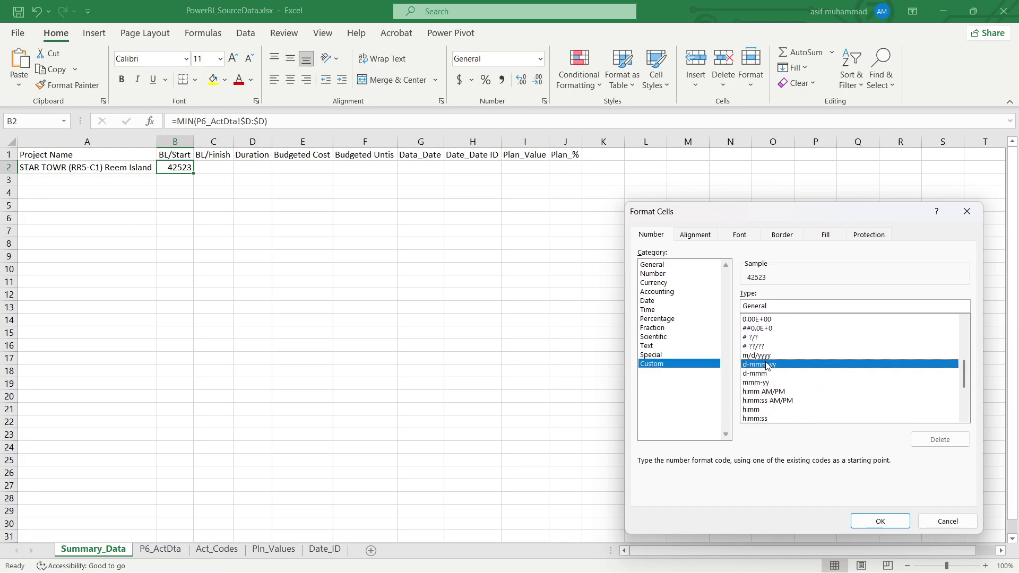
click(748, 307)
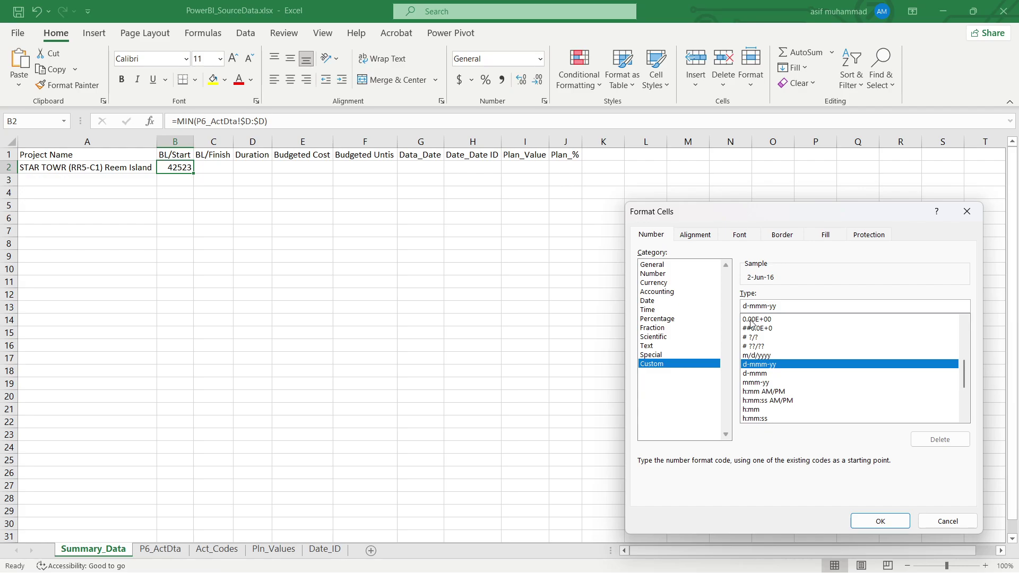
text(dDD)
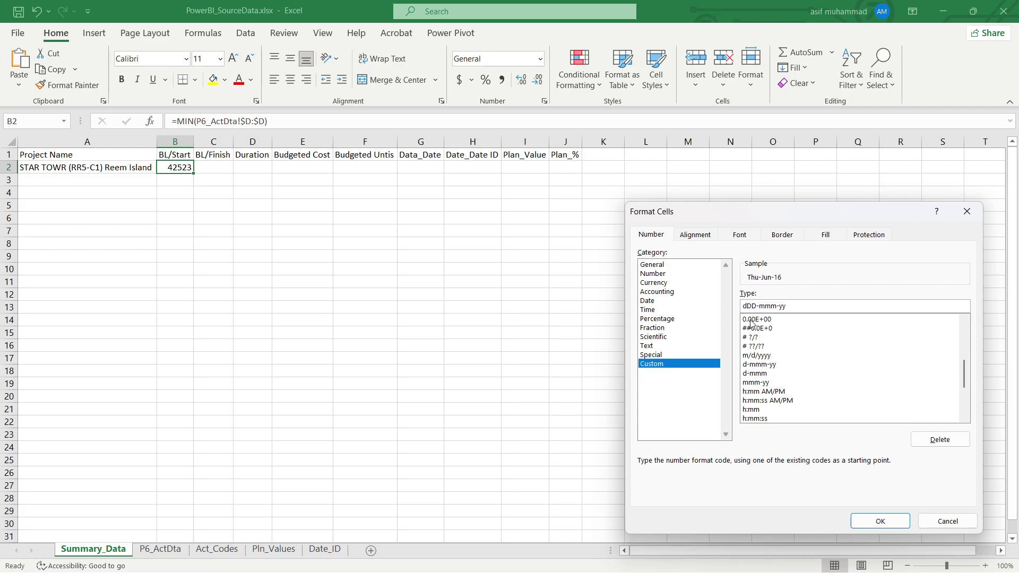
text(, dd)
key(Return)
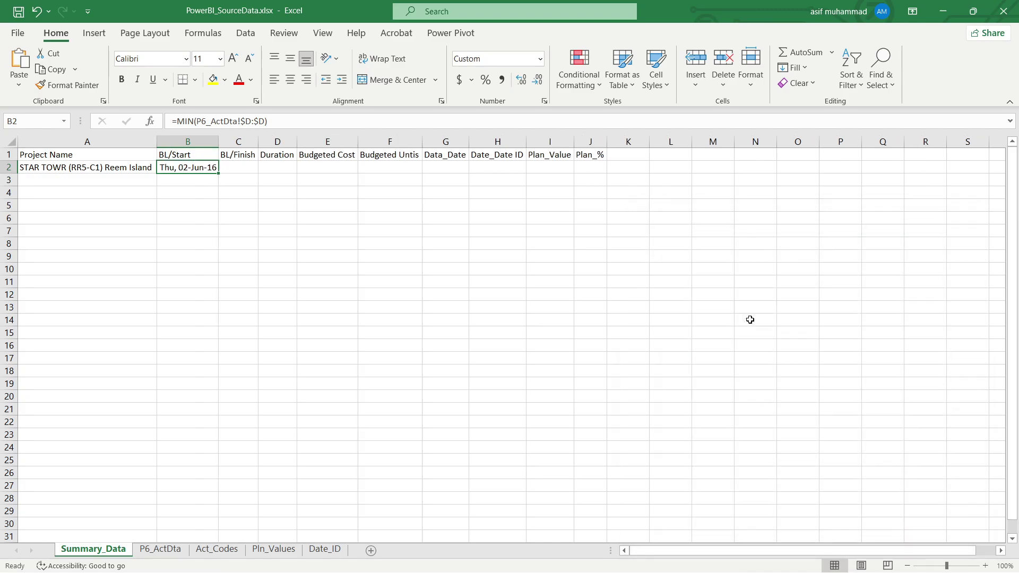
Step: Widen column C and calculate the baseline finish in C2 with =MAX(P6_ActDta!E:E), using the Early Finish column
drag(221, 144, 294, 139)
click(260, 167)
text(=MA)
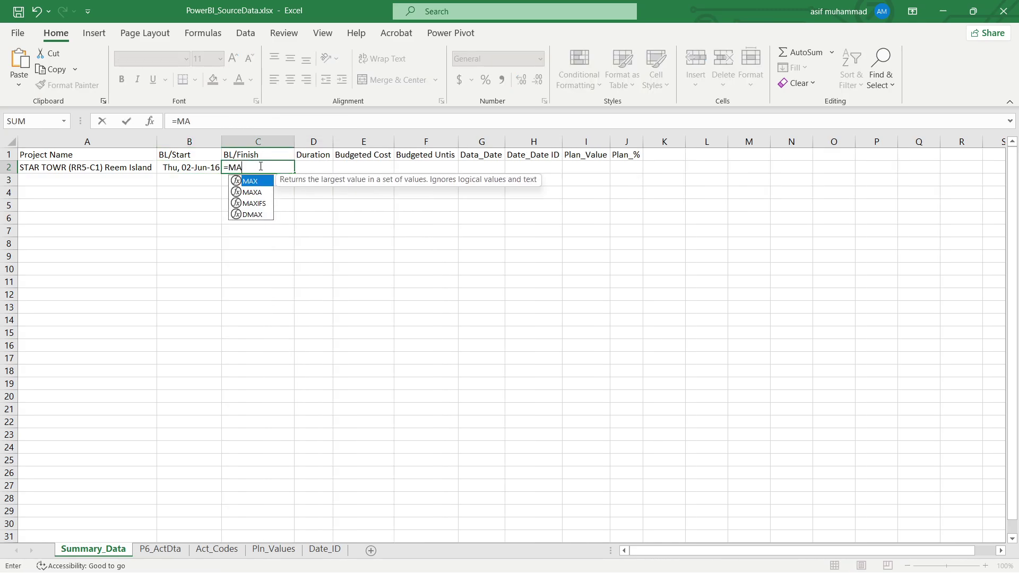
text(X()
click(160, 549)
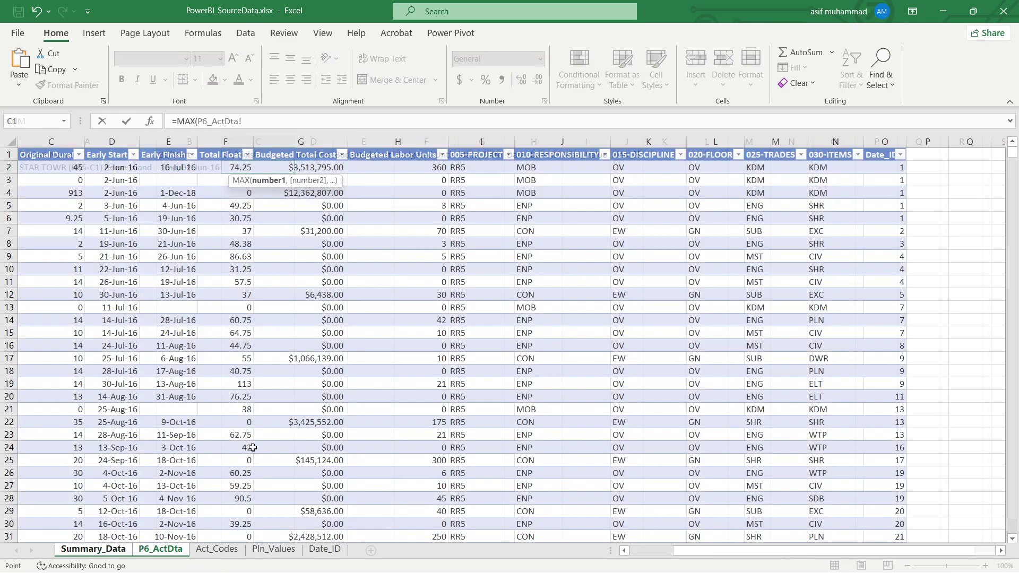
click(177, 140)
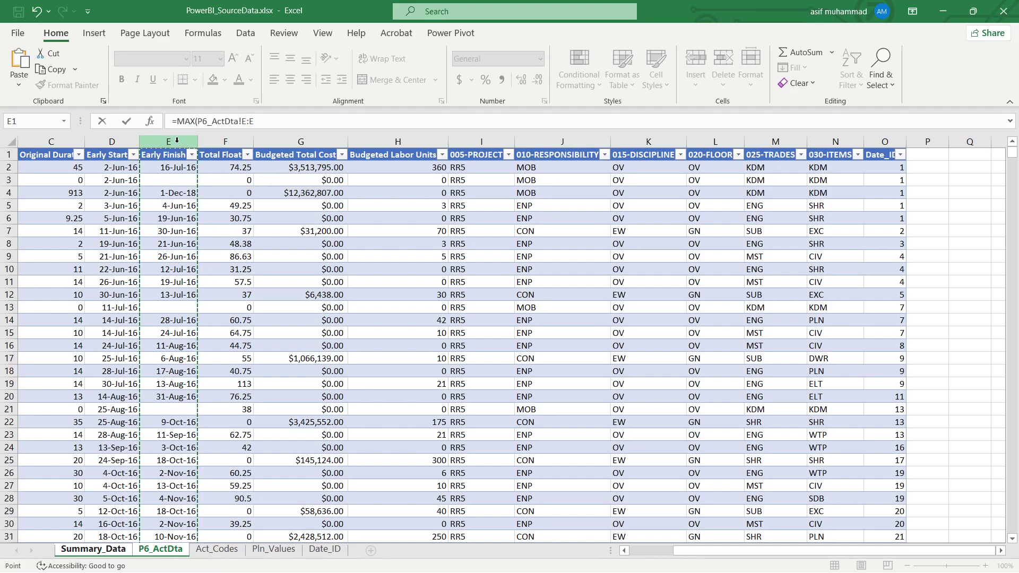
key(Return)
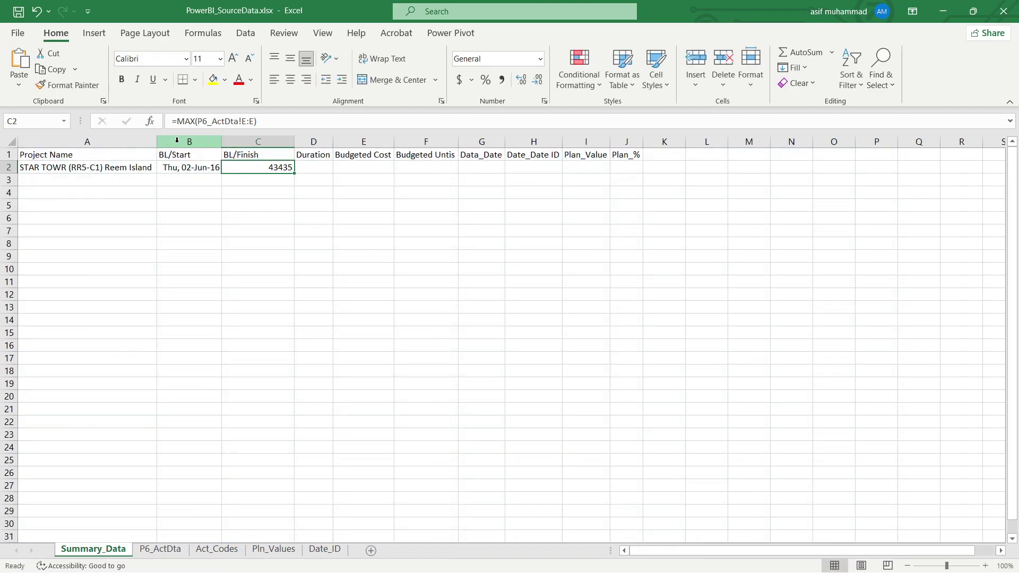
Step: Copy the date formatting of B2 onto the baseline finish in C2
click(189, 169)
click(67, 85)
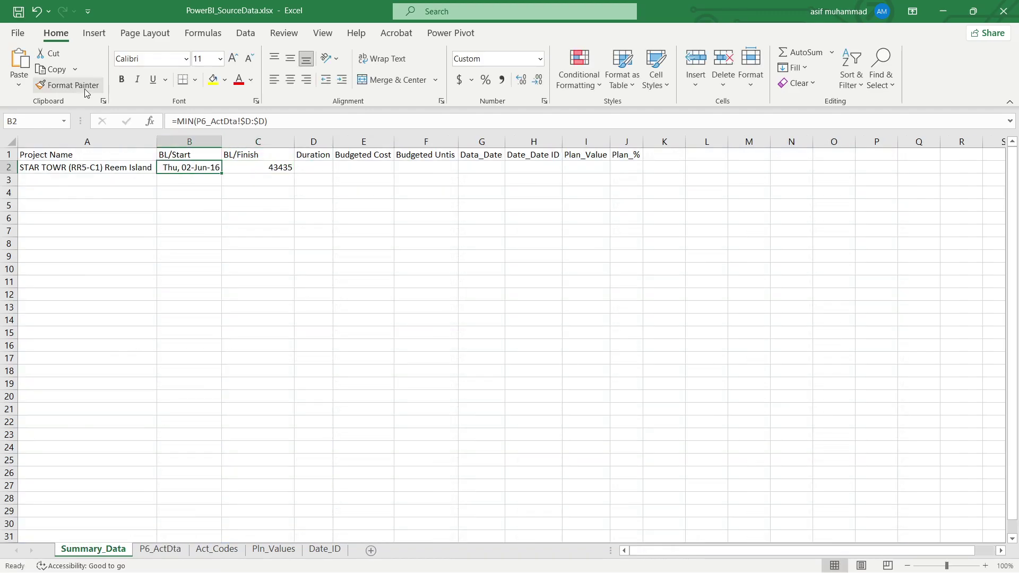
click(253, 167)
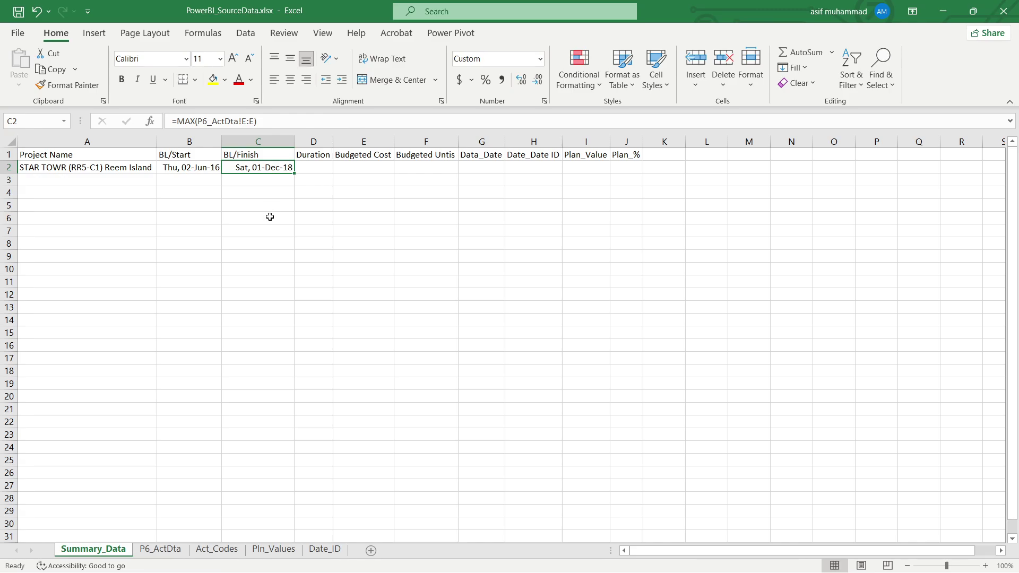
Step: Calculate the project duration in D2 with the formula =C2-B2+1
click(318, 168)
double_click(317, 168)
text(=)
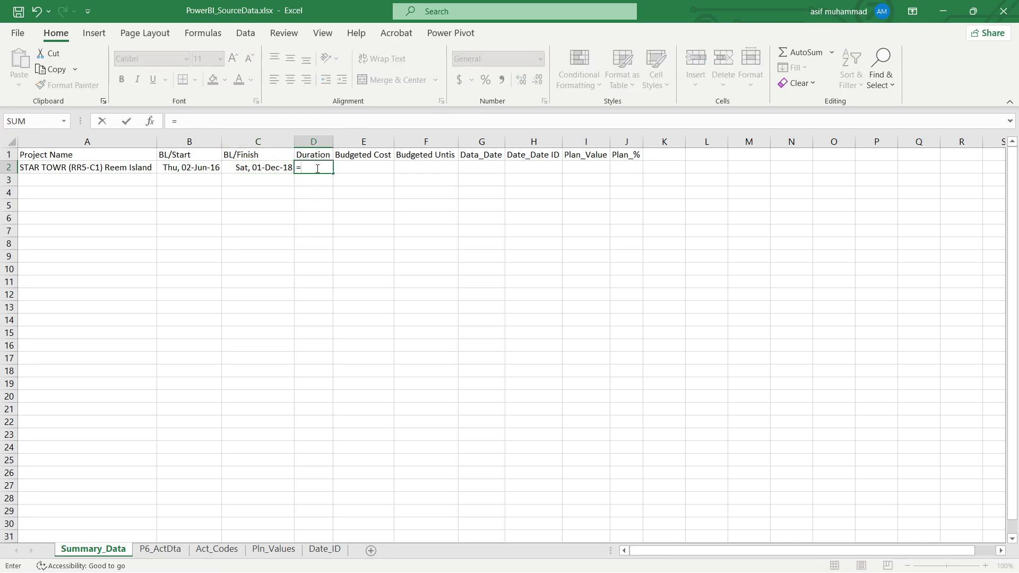
key(Left)
text(-)
key(Left)
key(Left)
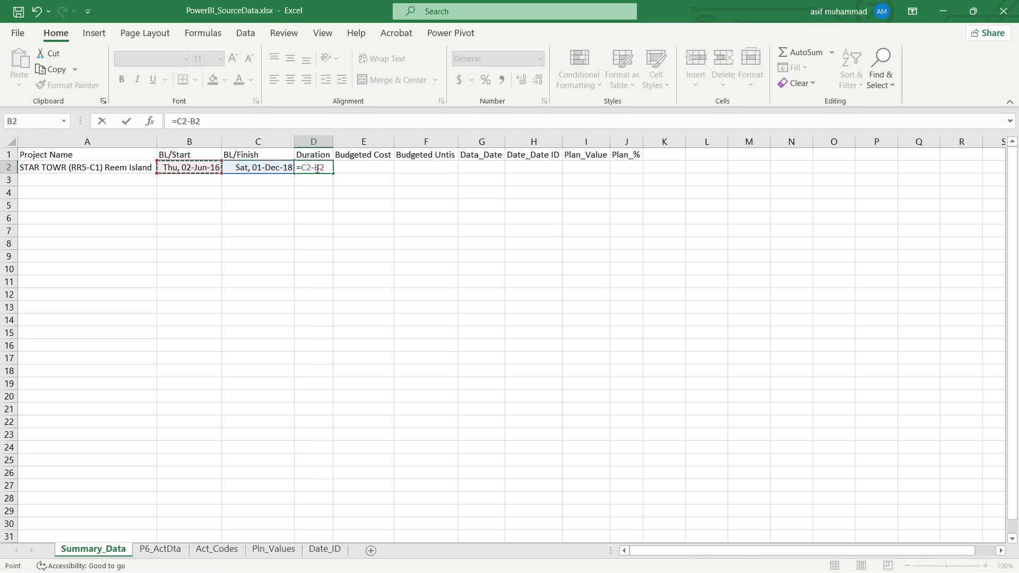
text(+1)
key(ctrl+Return)
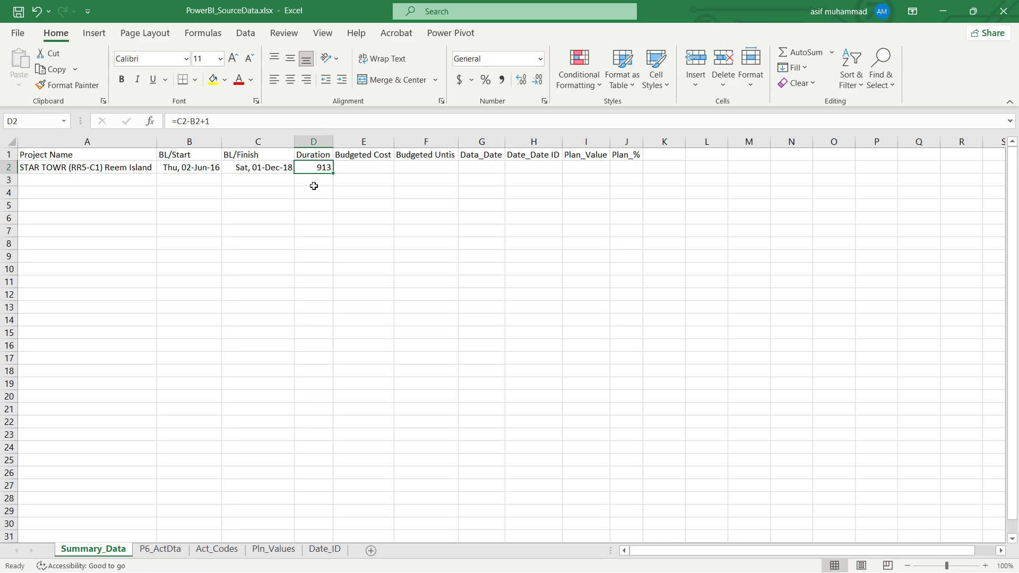
click(358, 167)
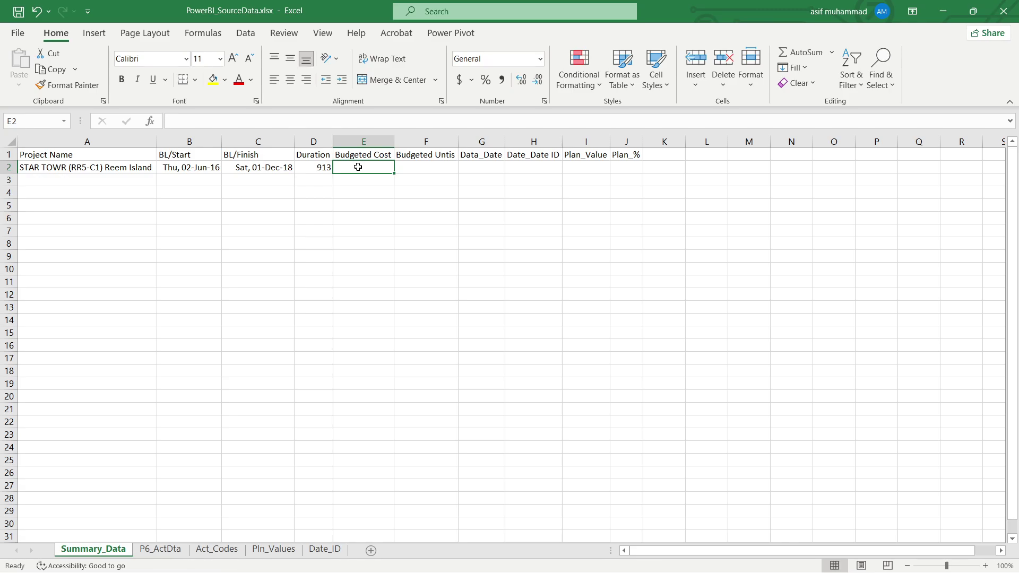
text(=SUM)
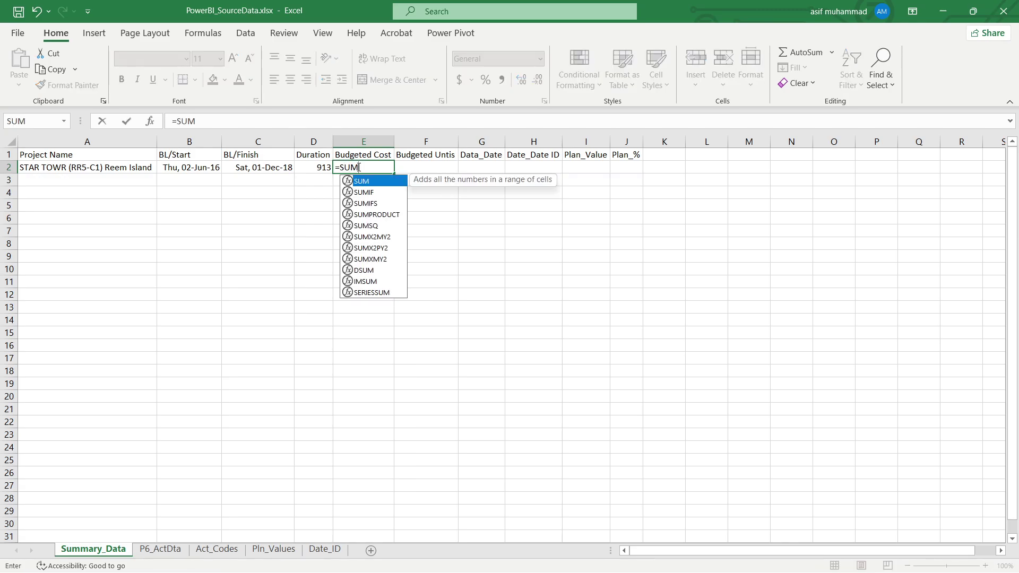
text(IF()
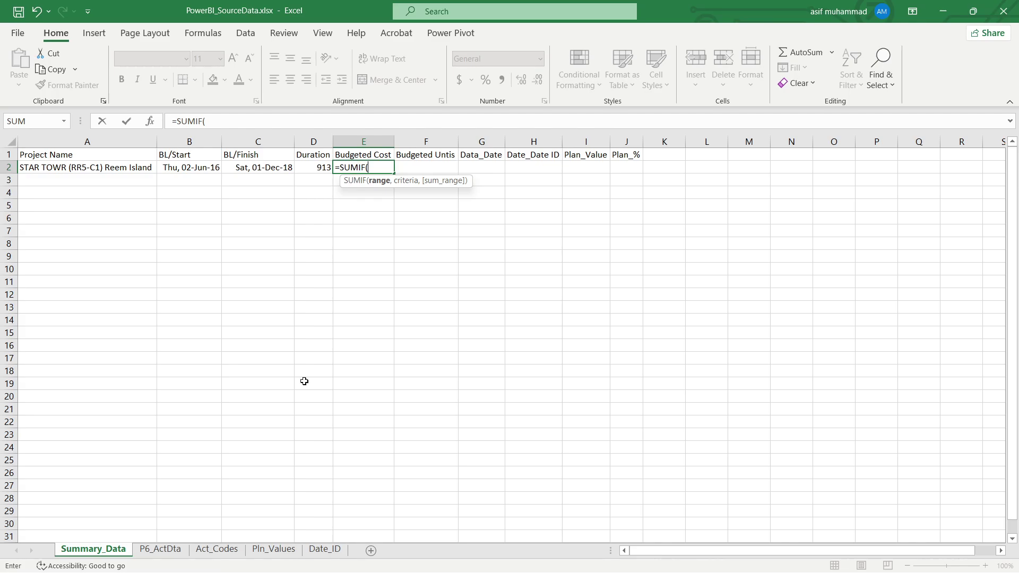
click(274, 550)
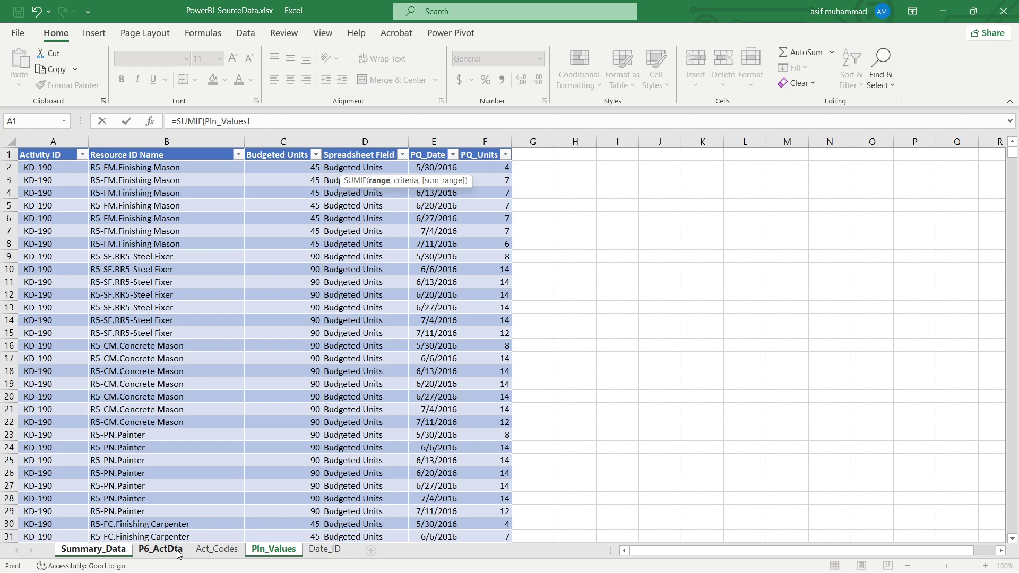
click(178, 552)
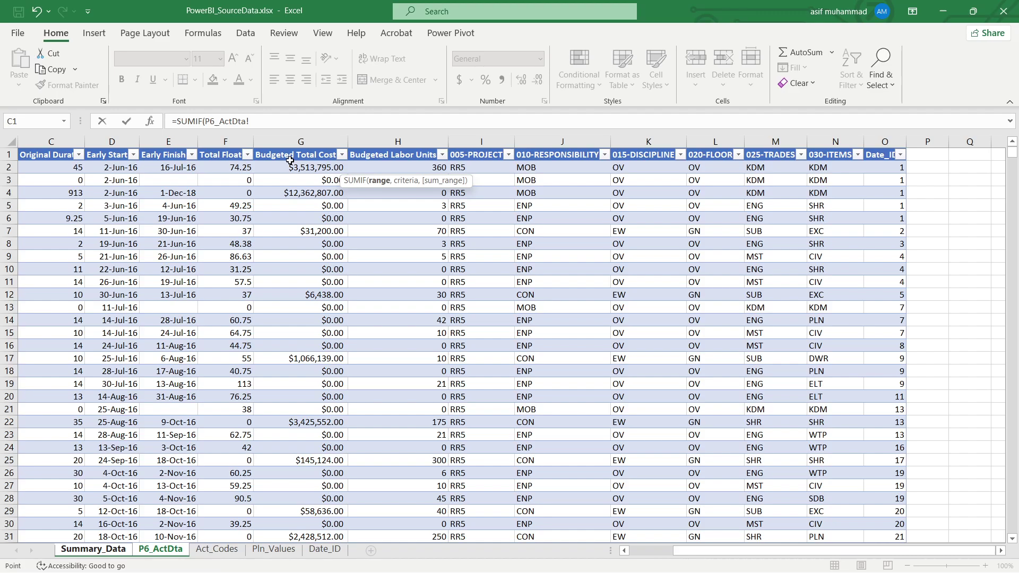
key(Escape)
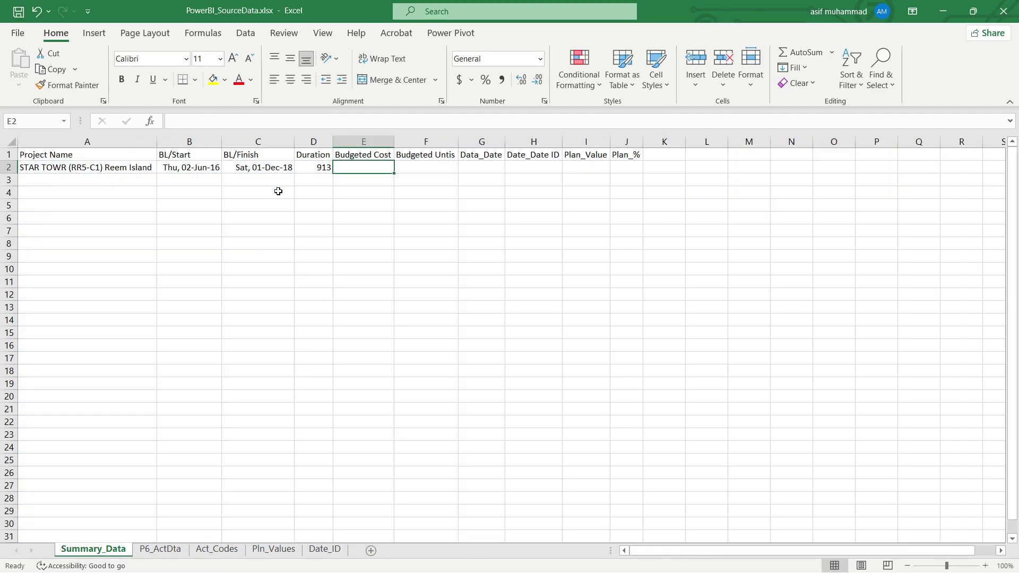
Step: Calculate the budgeted cost in E2 with =SUM(P6_ActDta!G:G) and format it with the comma number style
text(=SUM()
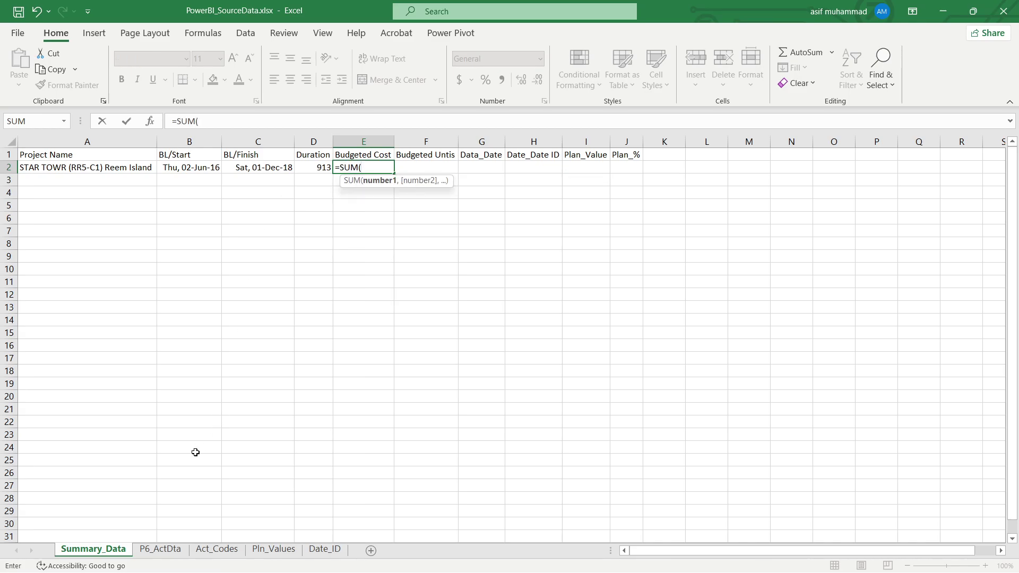
click(160, 549)
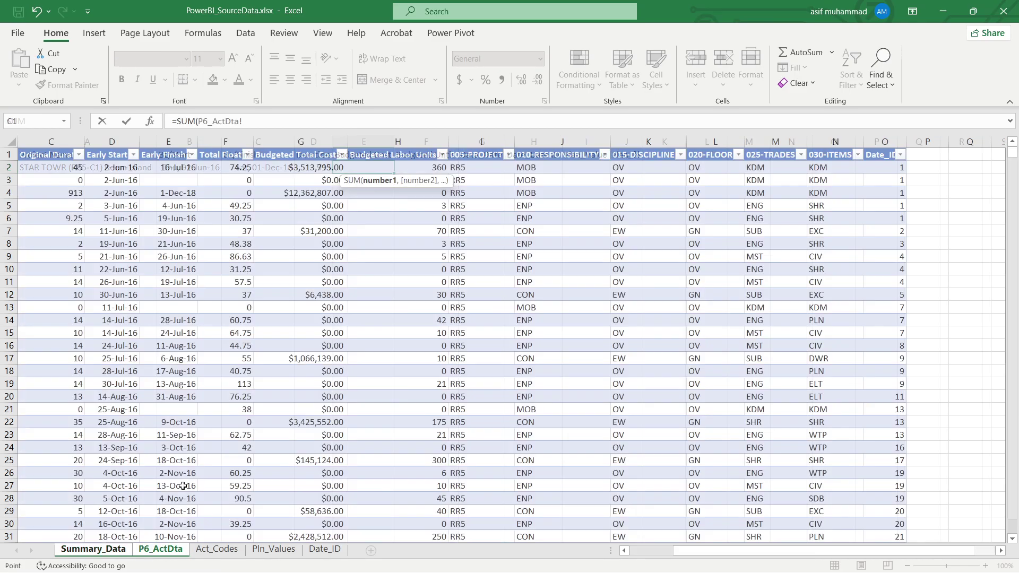
click(315, 141)
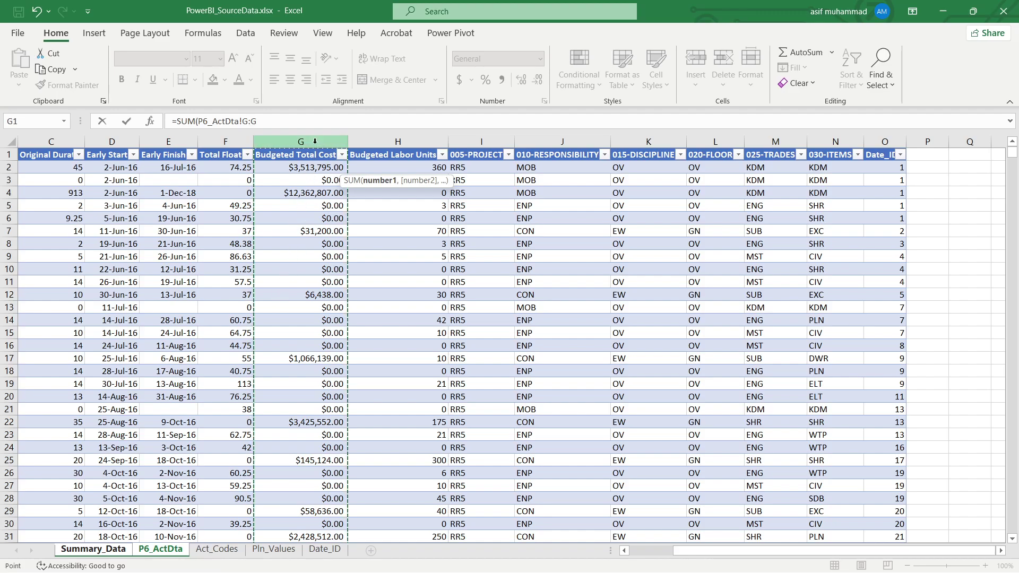
text())
key(Return)
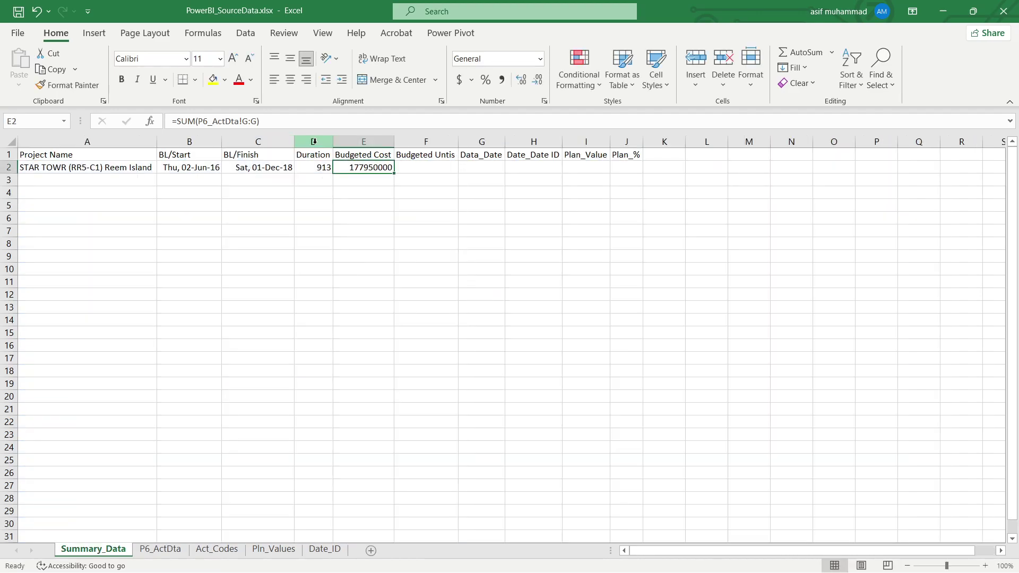
click(501, 81)
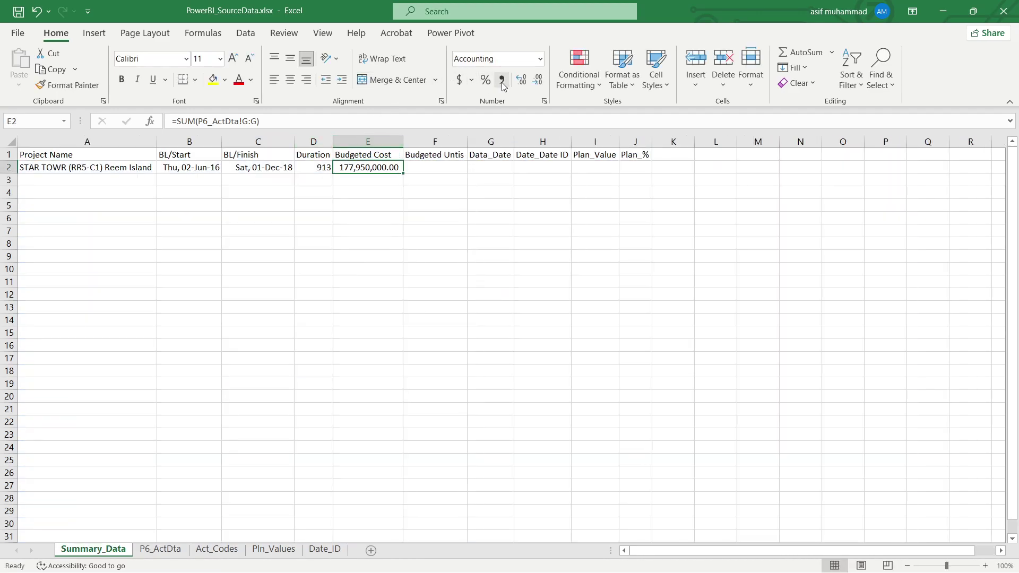
Step: Calculate the budgeted units in F2 with =SUM(P6_ActDta!$H:$H), using the Budgeted Labor Units column
click(455, 169)
text(=SUM()
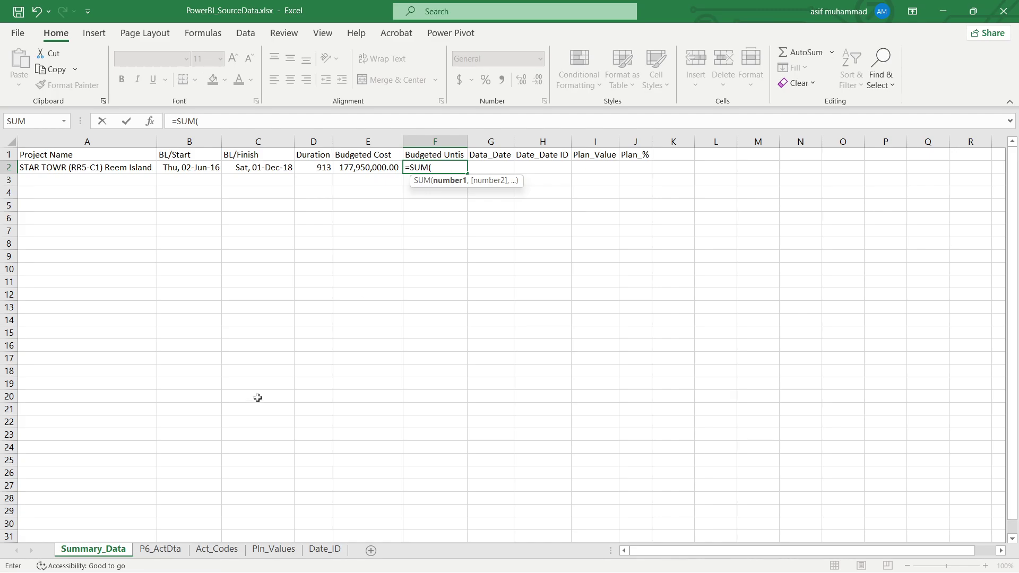
click(160, 549)
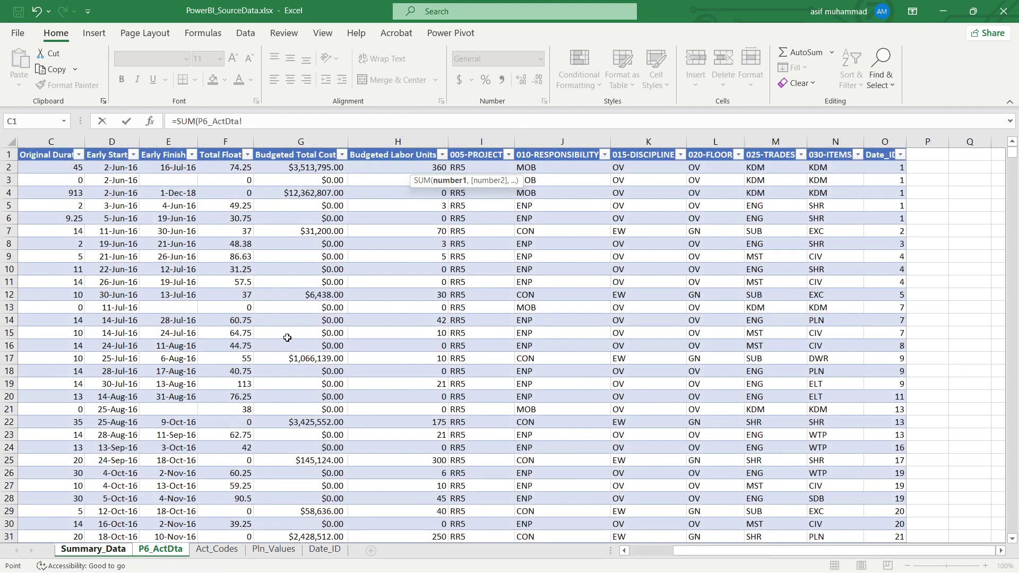
click(384, 133)
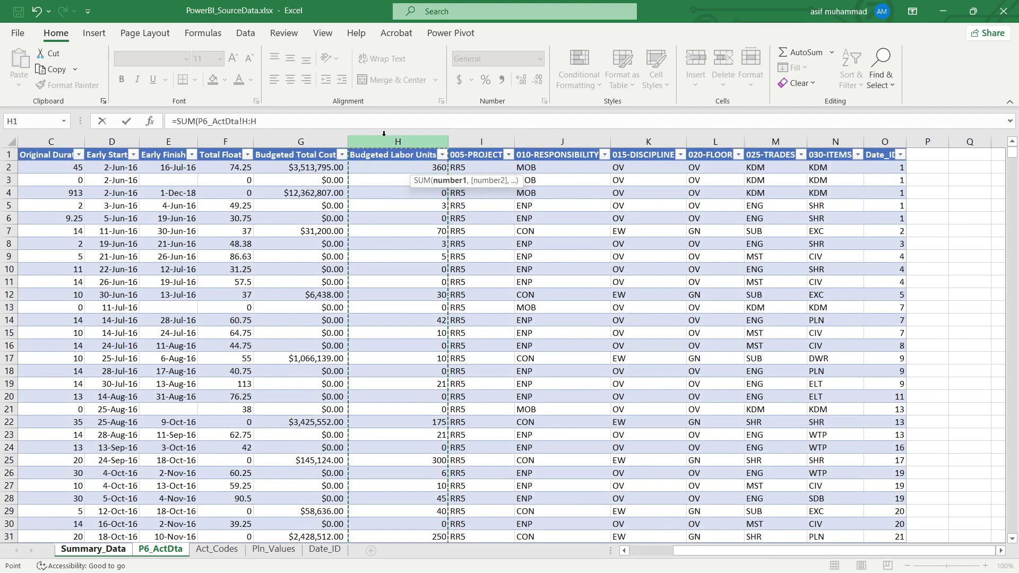
key(F4)
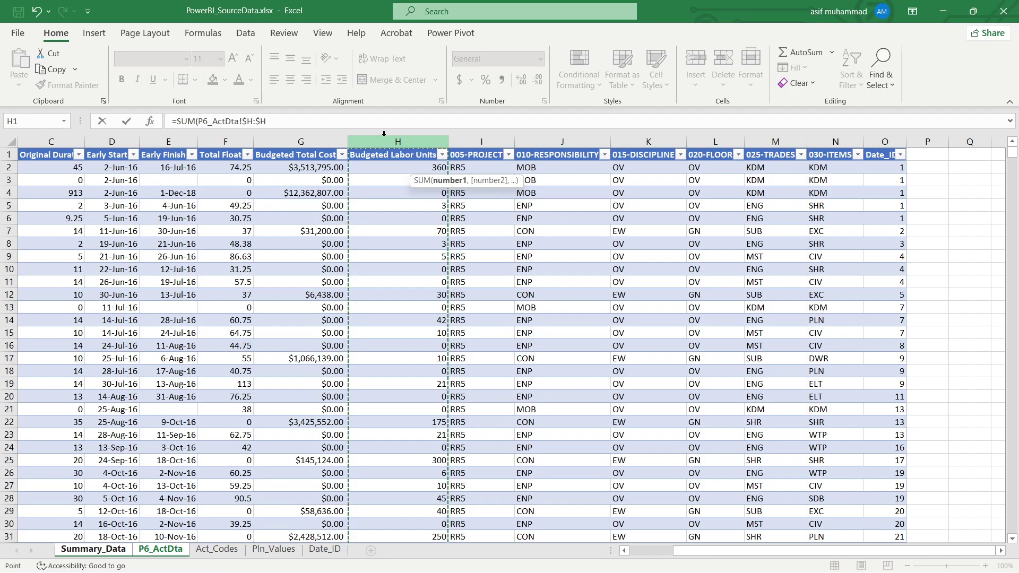
key(ctrl+Return)
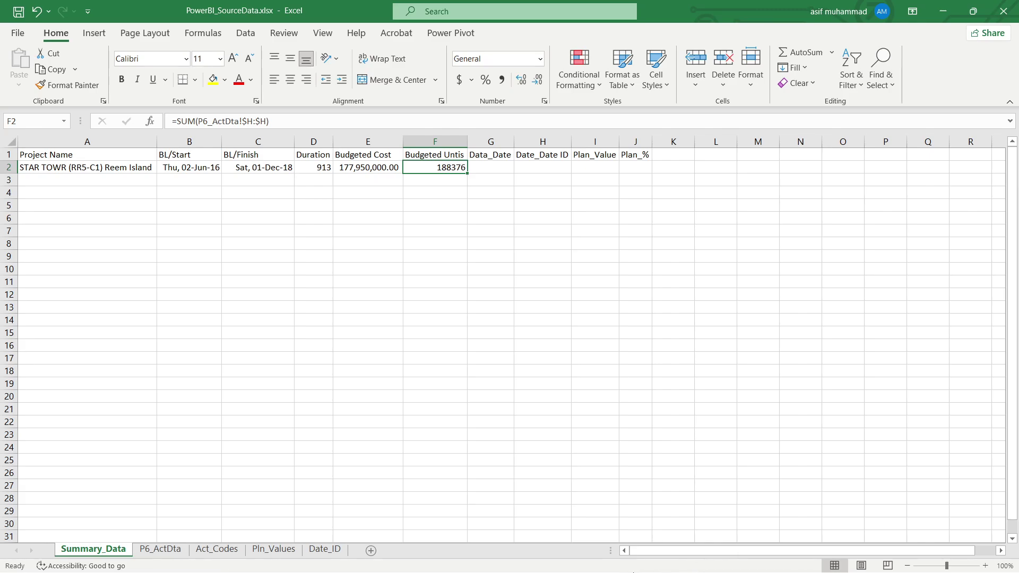
Step: Copy the baseline start cell B2 into G2 under Data_Date to carry over its date format, and fit column G's width
click(493, 168)
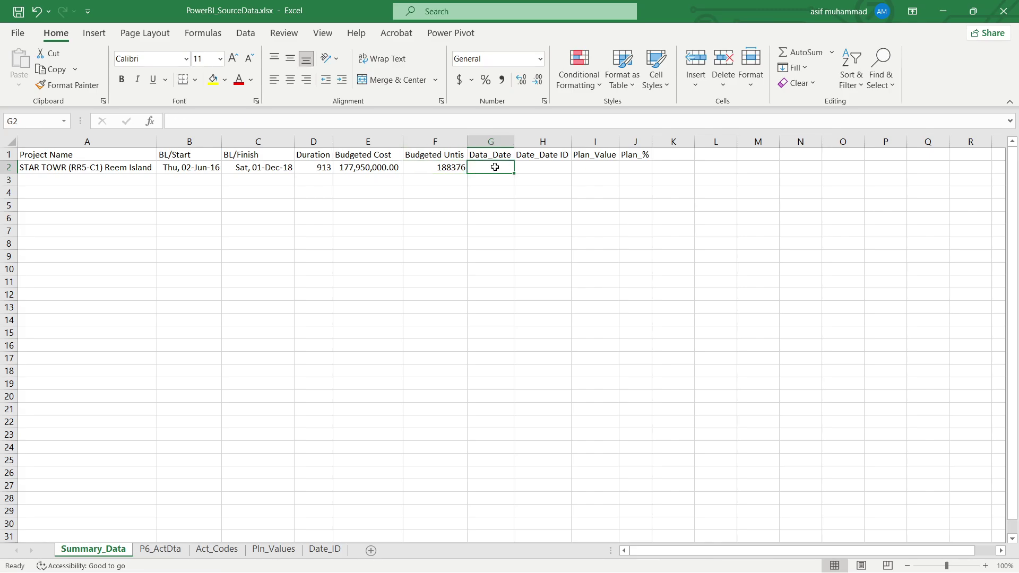
click(325, 548)
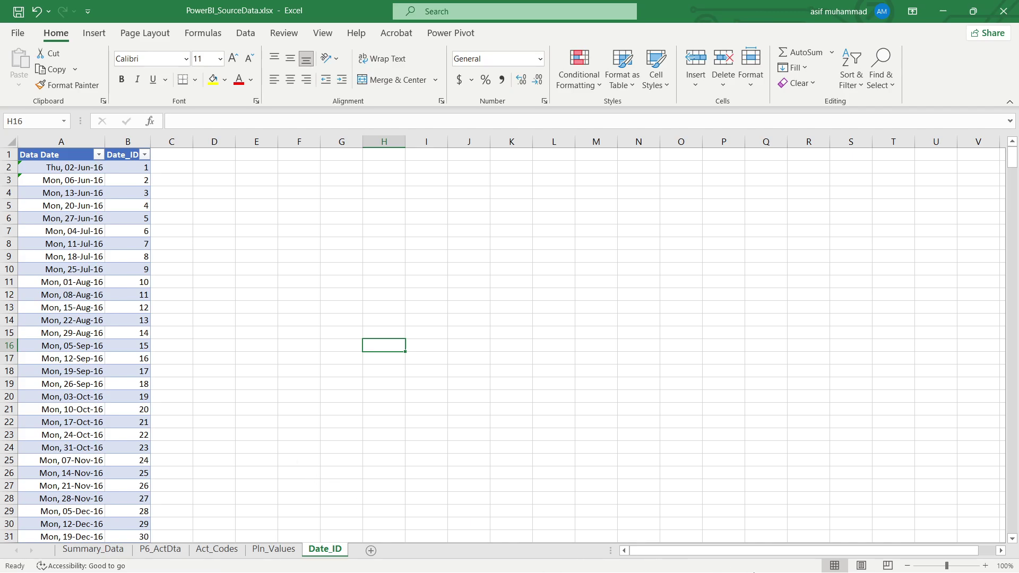
click(101, 550)
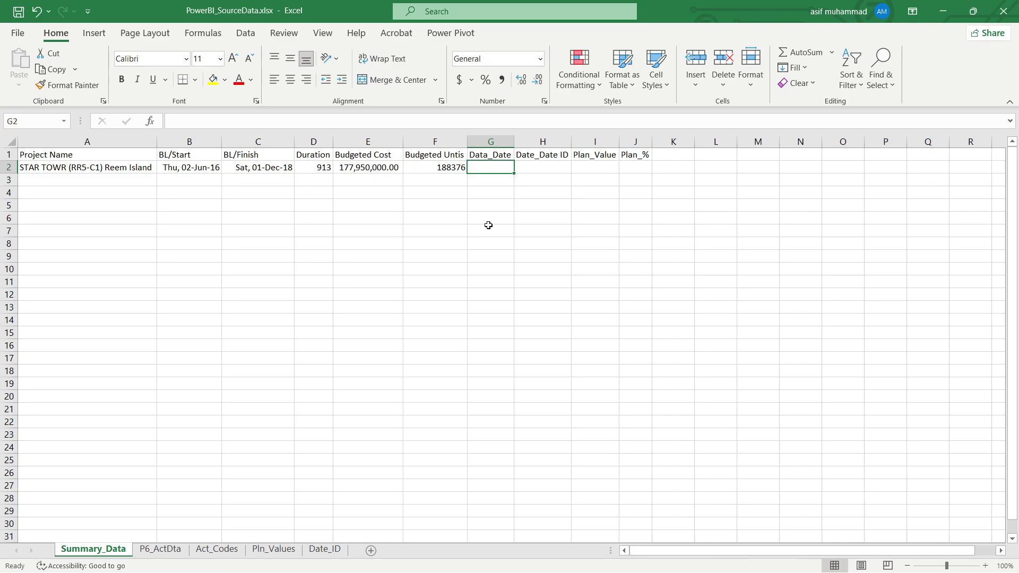
click(196, 167)
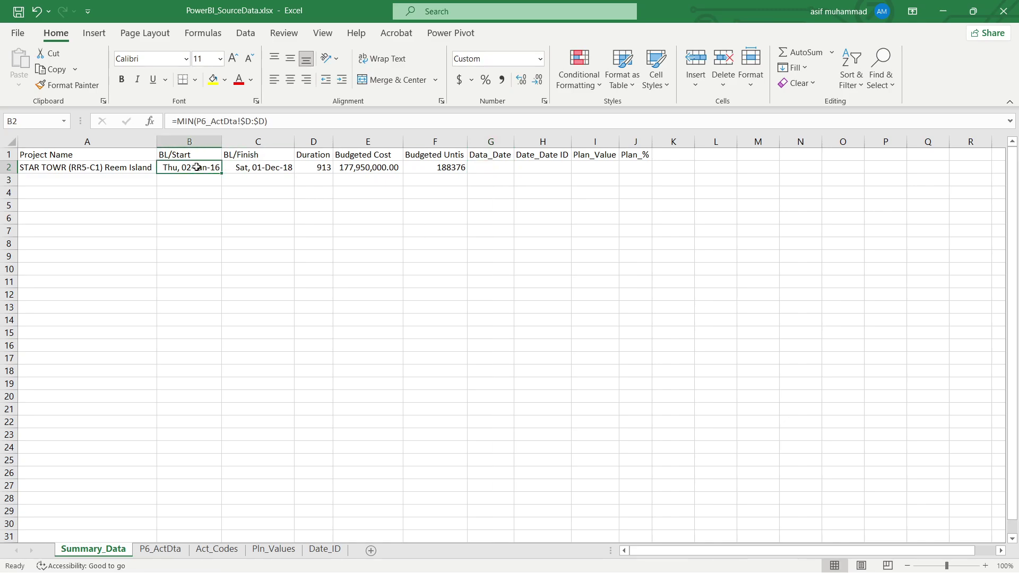
key(ctrl+c)
click(502, 167)
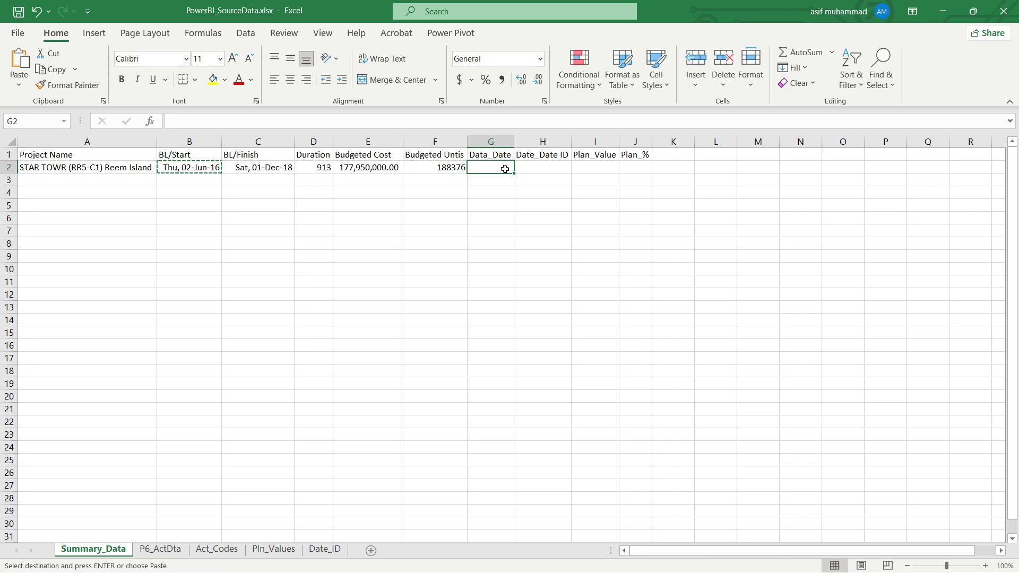
key(Return)
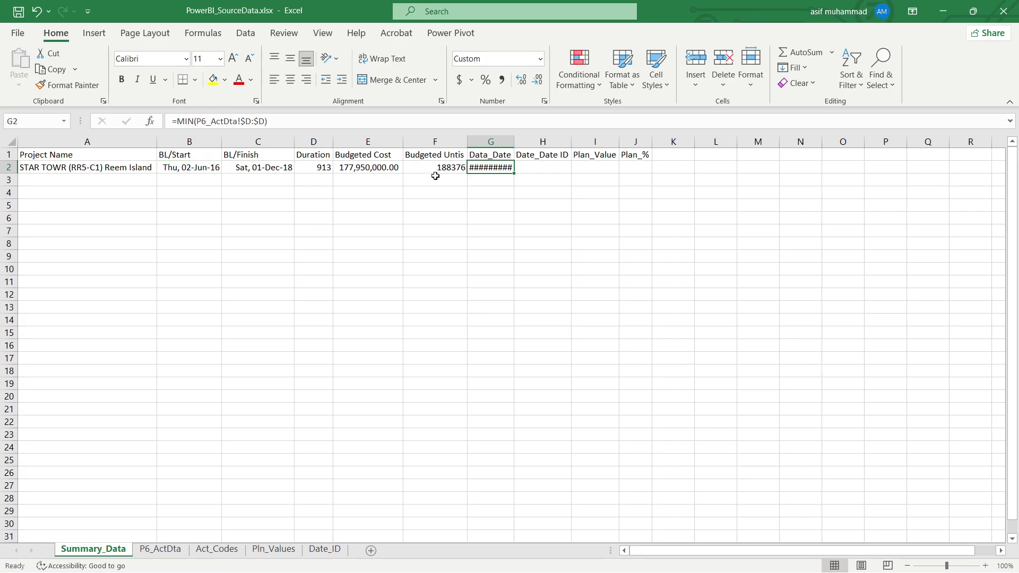
double_click(513, 141)
Step: Set the data date in G2 to 1 August 2016 with the formula =DATE(2016,8,1)
text(=DAT)
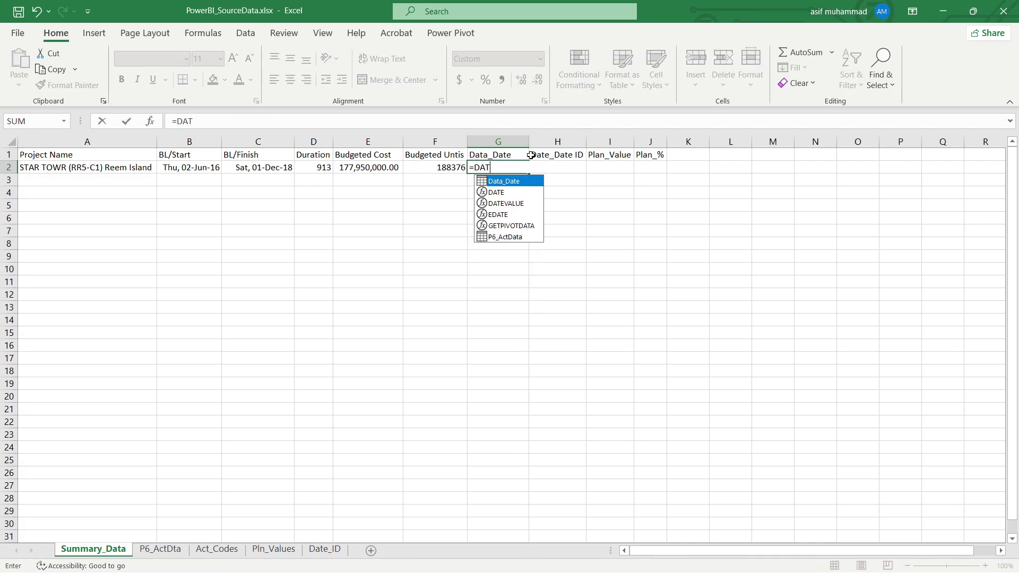
text(E(20)
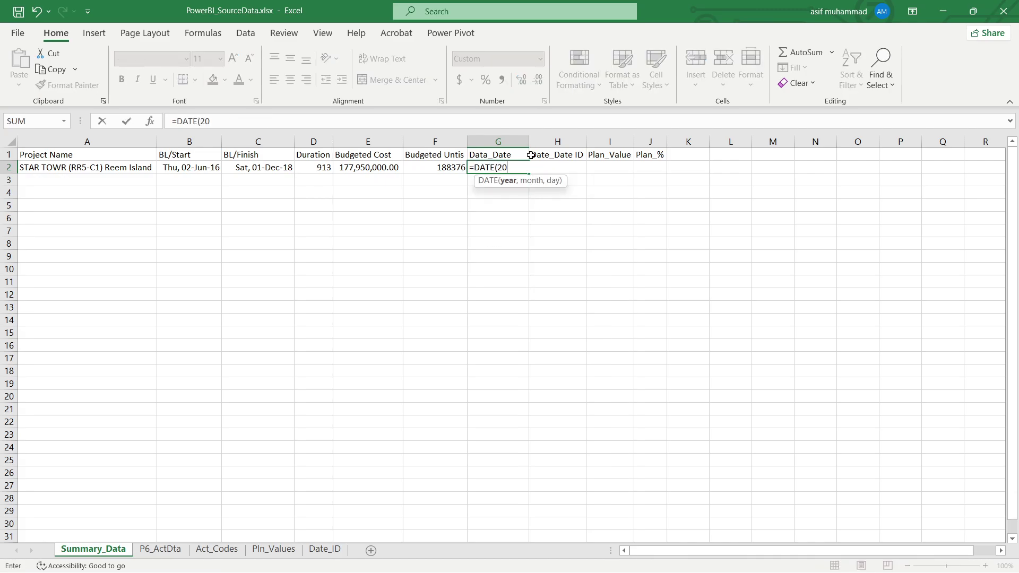
text(16,8,1)
key(ctrl+Return)
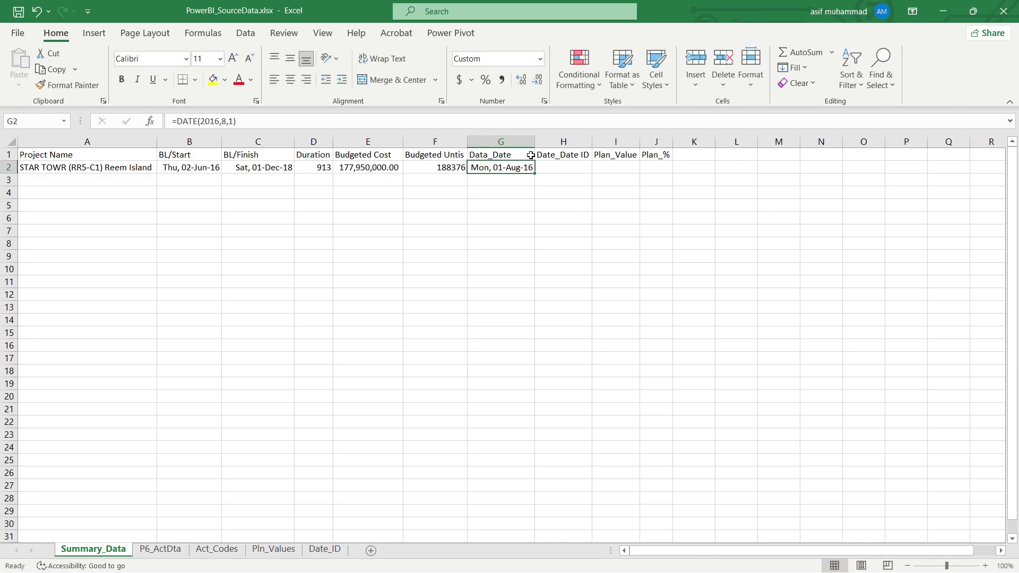
Step: Look up the date ID in H2 of Summary_Data with =VLOOKUP(G2,Date_ID!$A:$B,2,FALSE)
click(555, 168)
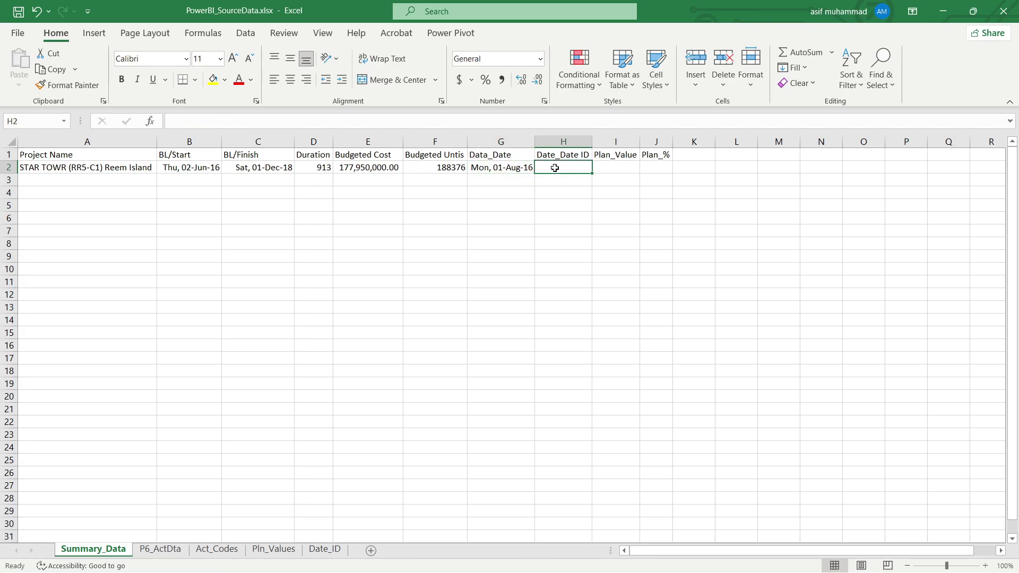
text(=V)
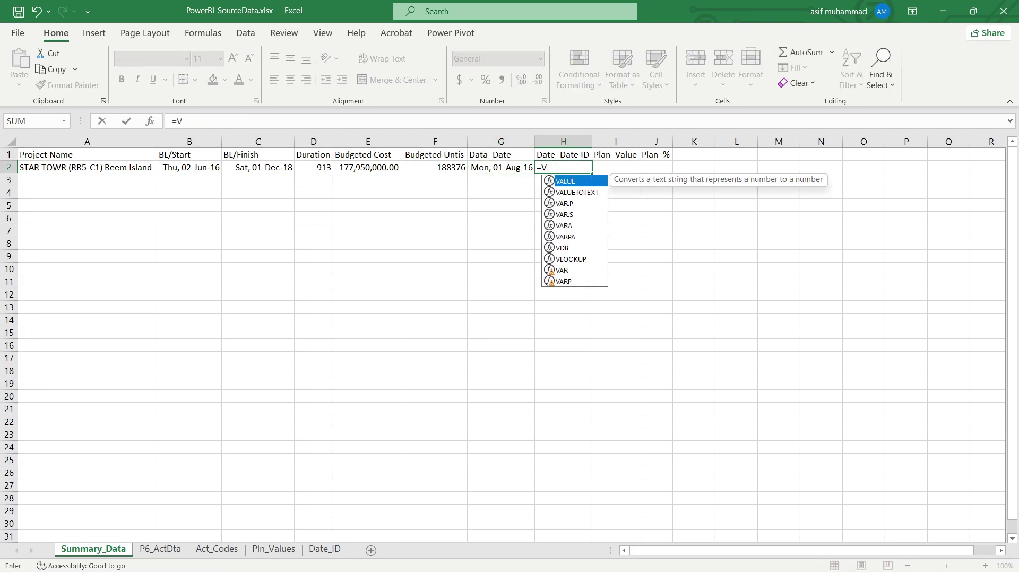
text(L)
key(Tab)
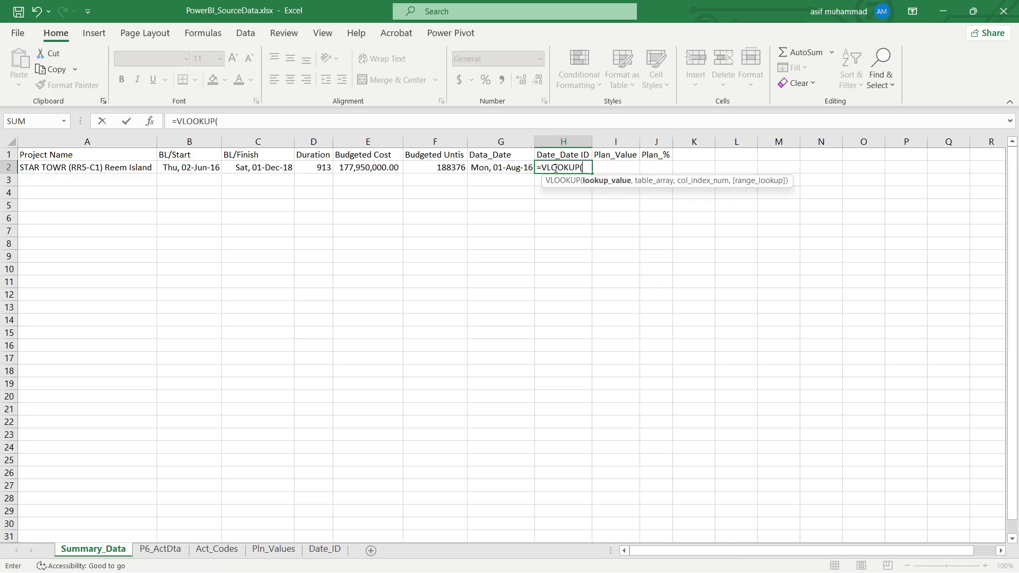
key(Left)
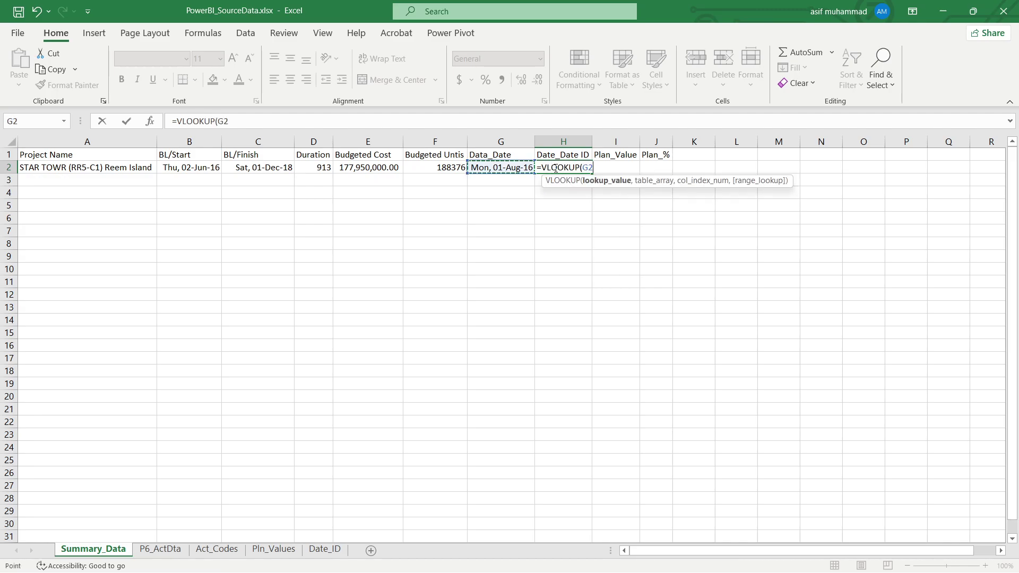
text(,)
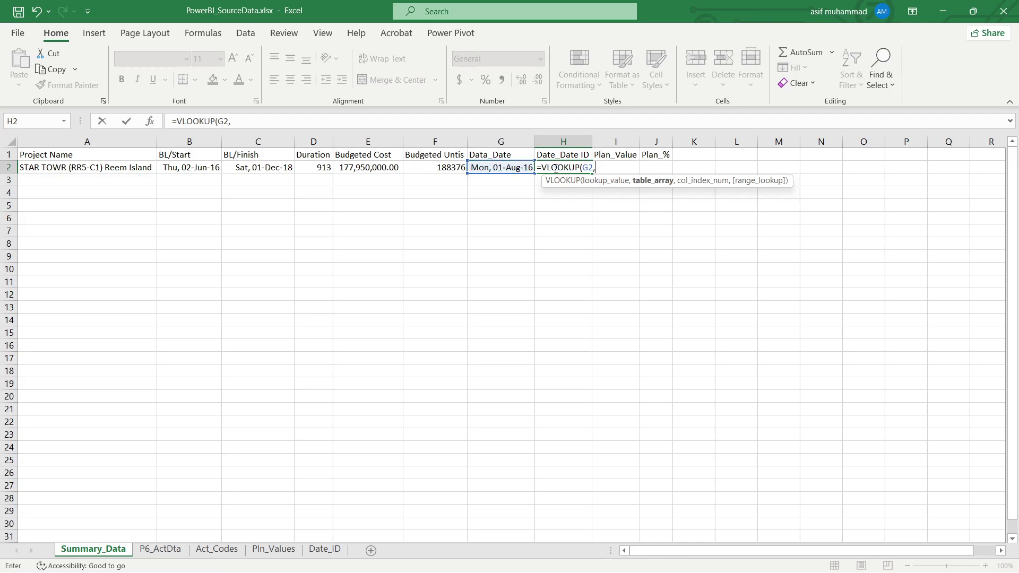
click(331, 552)
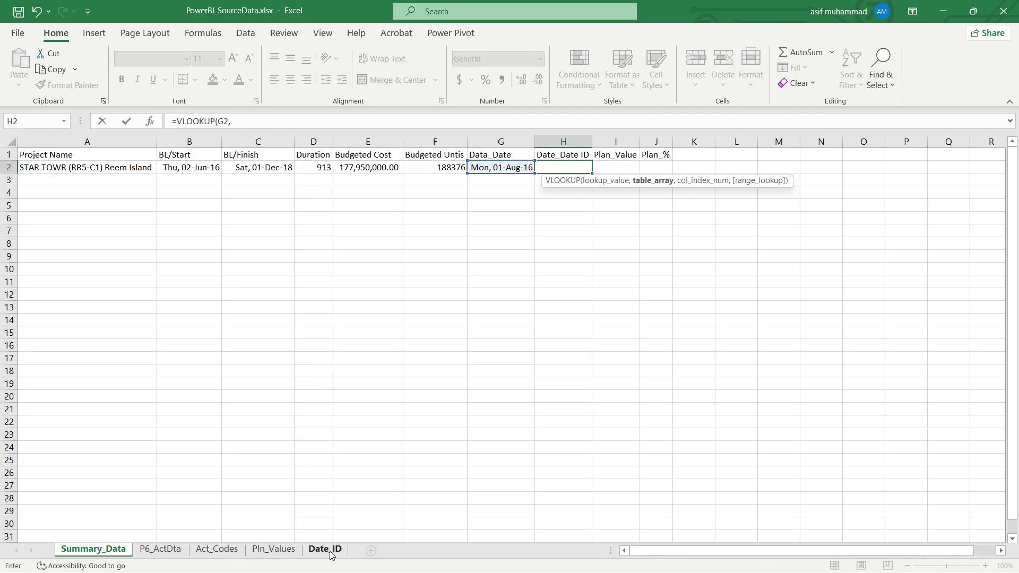
drag(96, 141, 119, 137)
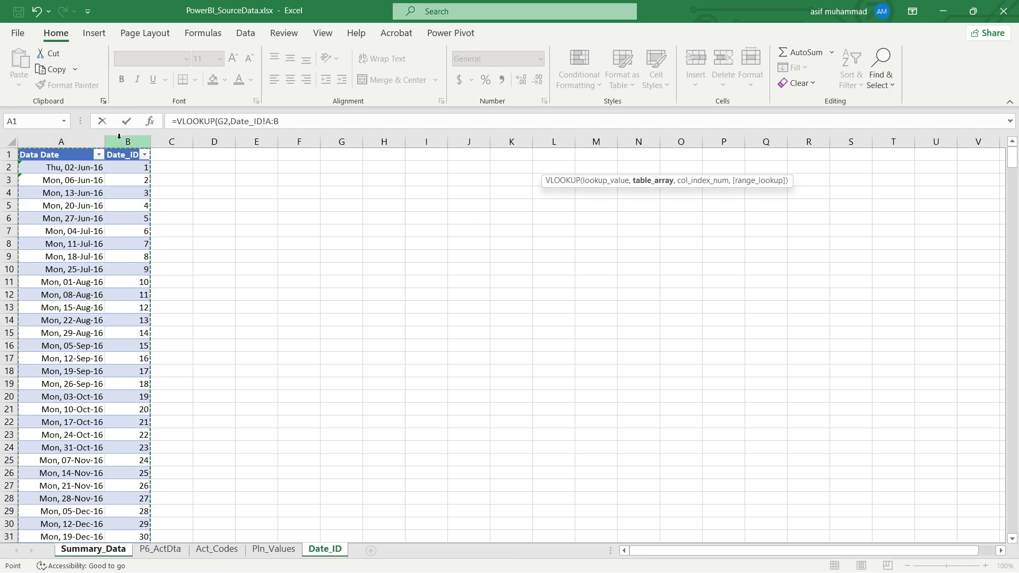
key(F4)
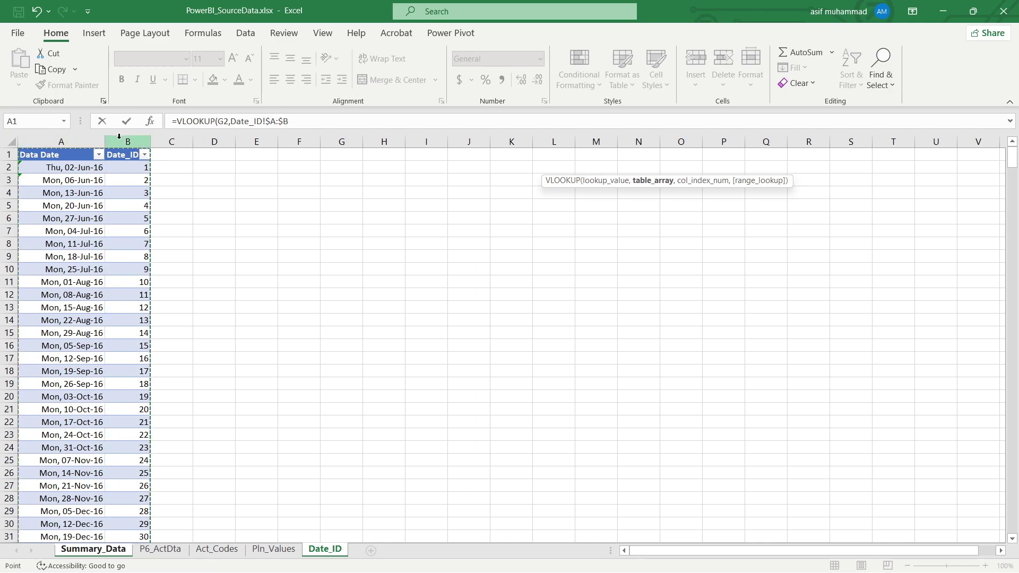
text(,)
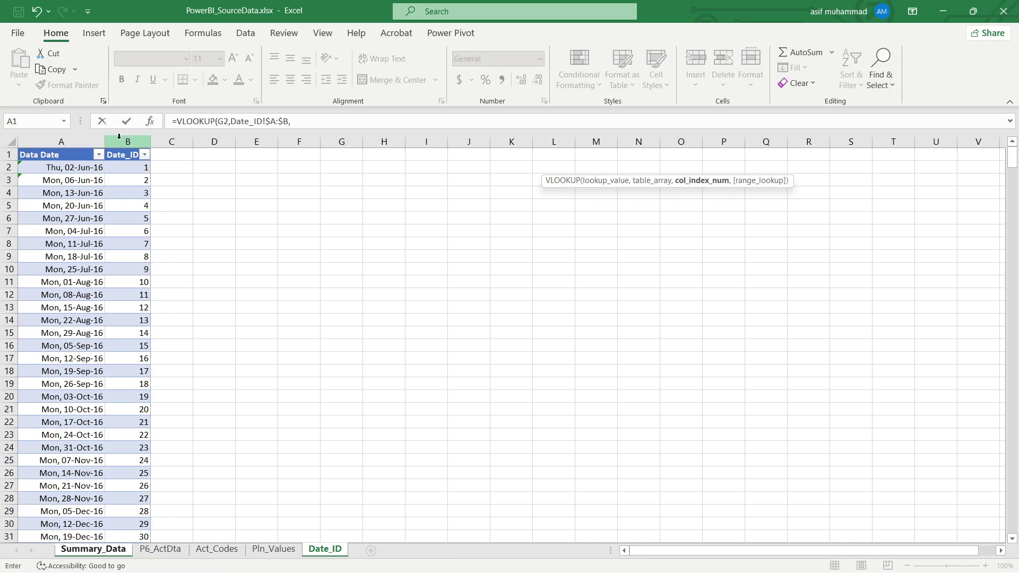
text(2,)
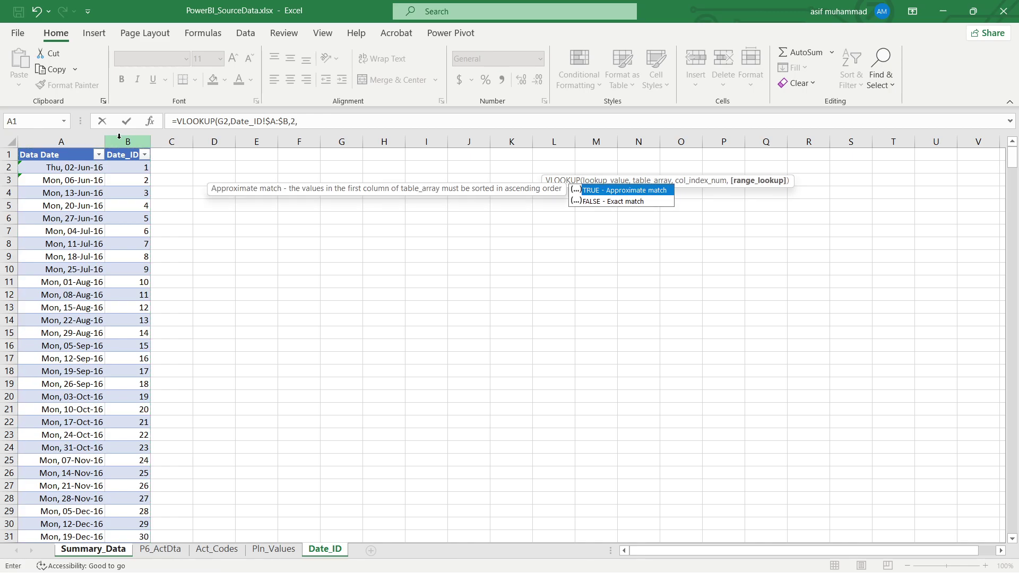
text(FALSE)
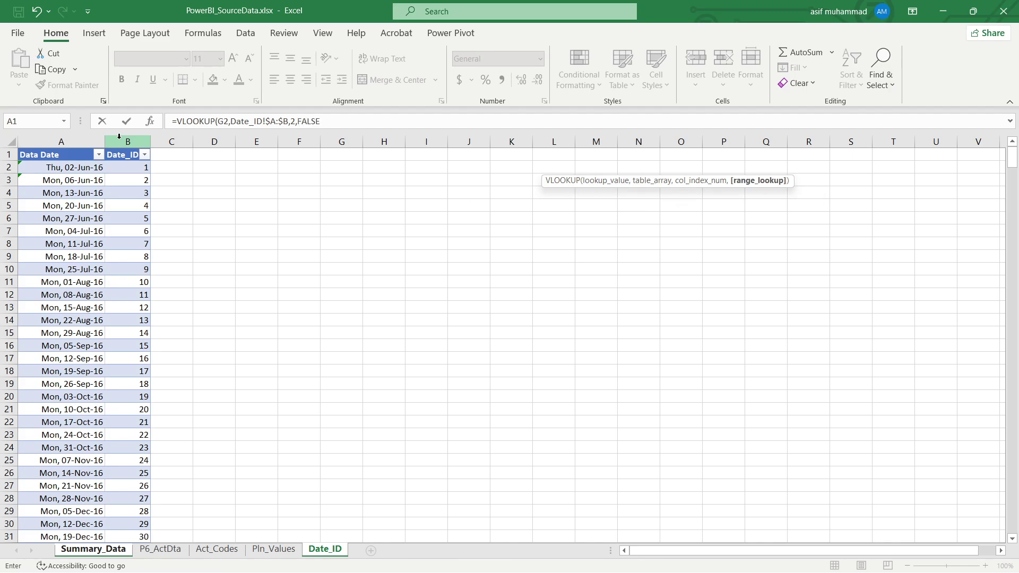
key(Return)
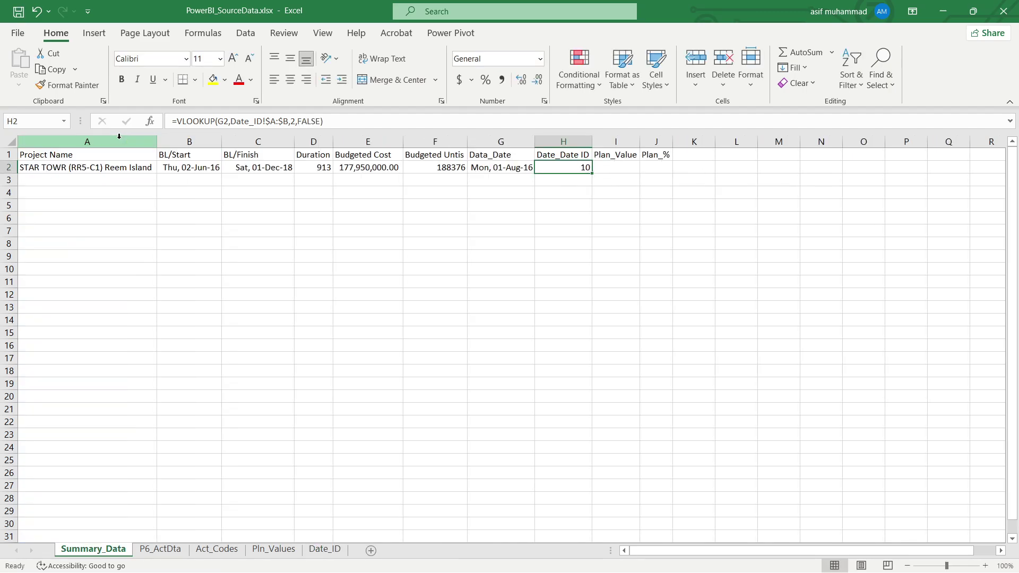
Step: Check the ID for 1 August 2016 in the Date_ID sheet and return to Summary_Data
click(320, 550)
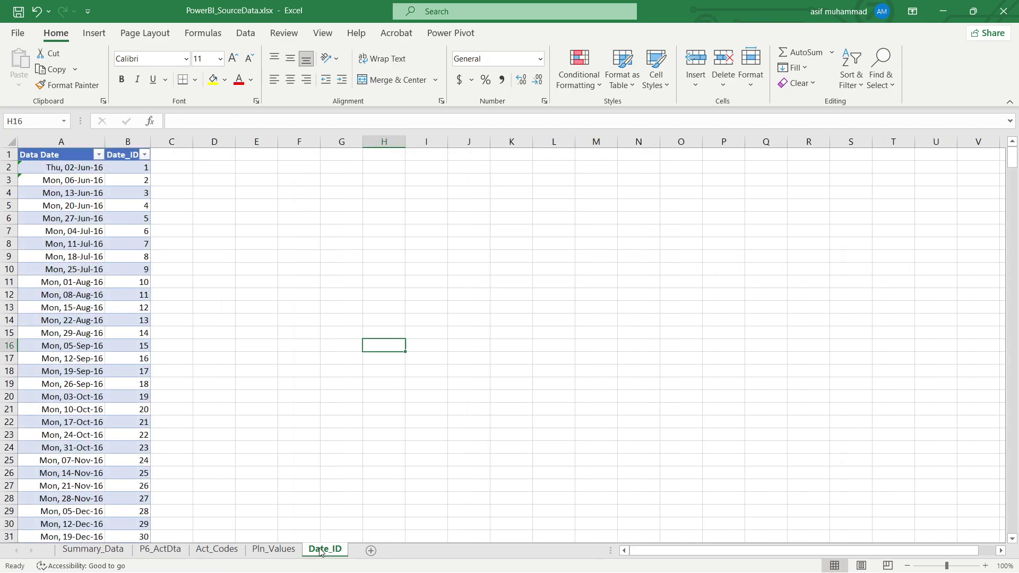
click(140, 284)
click(95, 549)
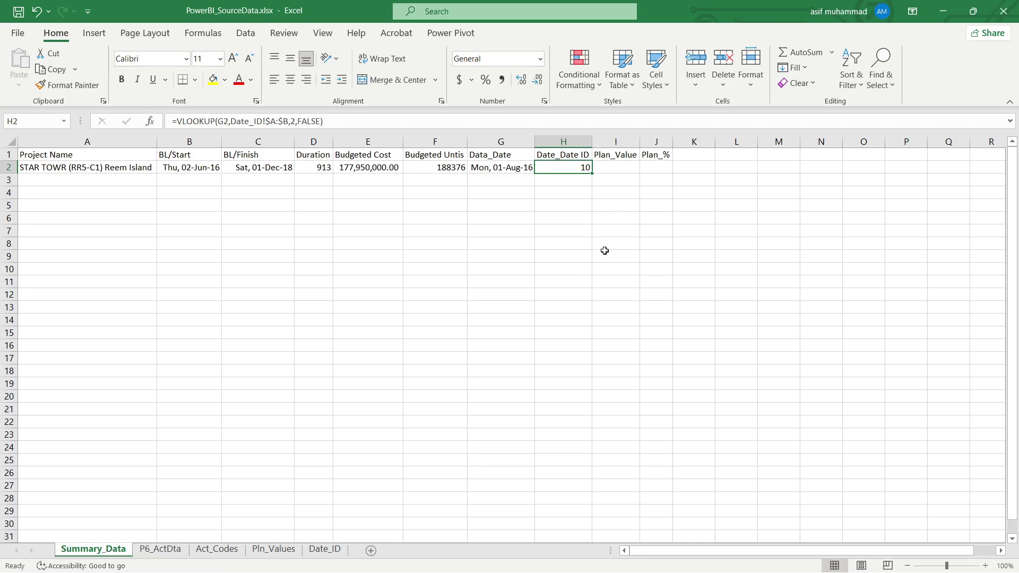
Step: Widen the Plan_Value column and start a SUMIFS formula in I2
mouse_move(667, 141)
mouse_down()
mouse_move(639, 140)
mouse_move(659, 140)
mouse_up()
click(625, 165)
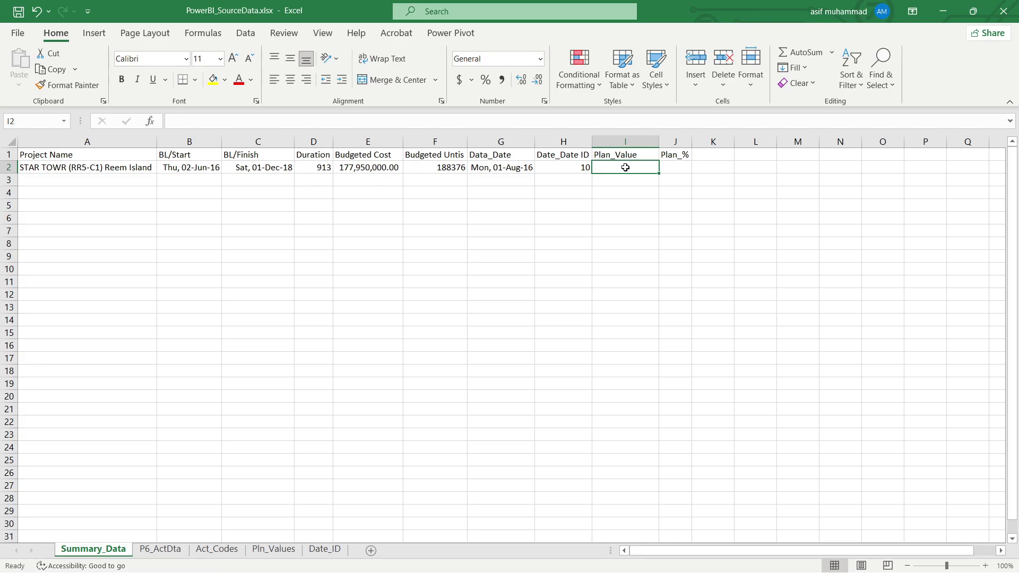
text(=SUMIF)
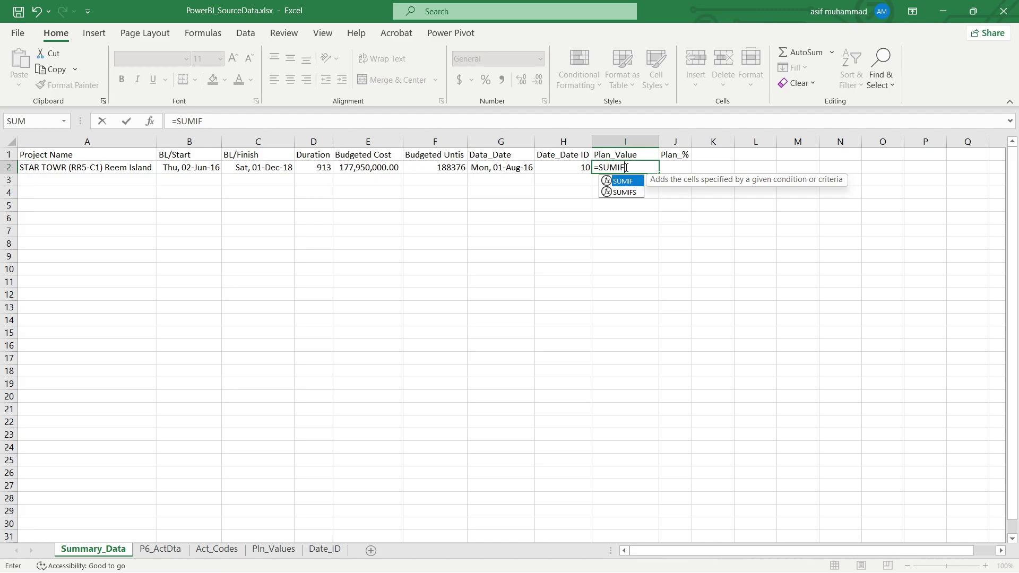
click(632, 192)
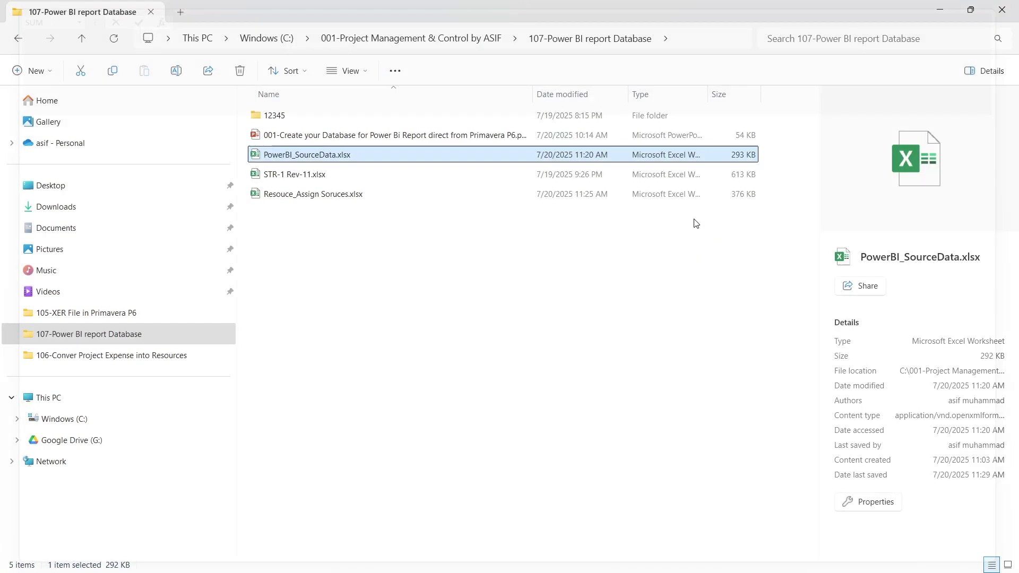
Step: Reopen PowerBI_SourceData.xlsx from the 107-Power BI report Database folder, dismiss the document recovery list and close the recovered workbook
click(543, 424)
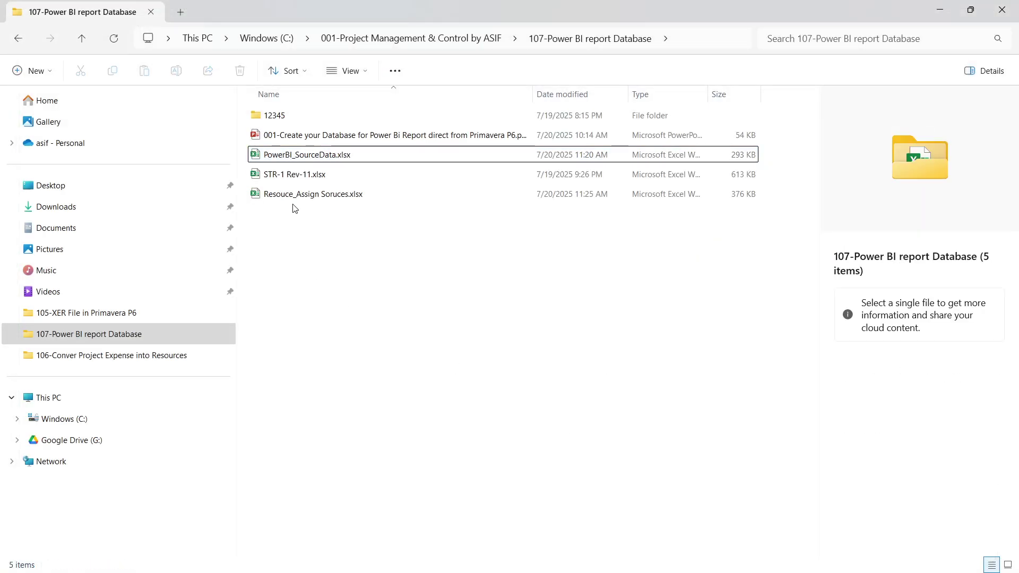
double_click(301, 155)
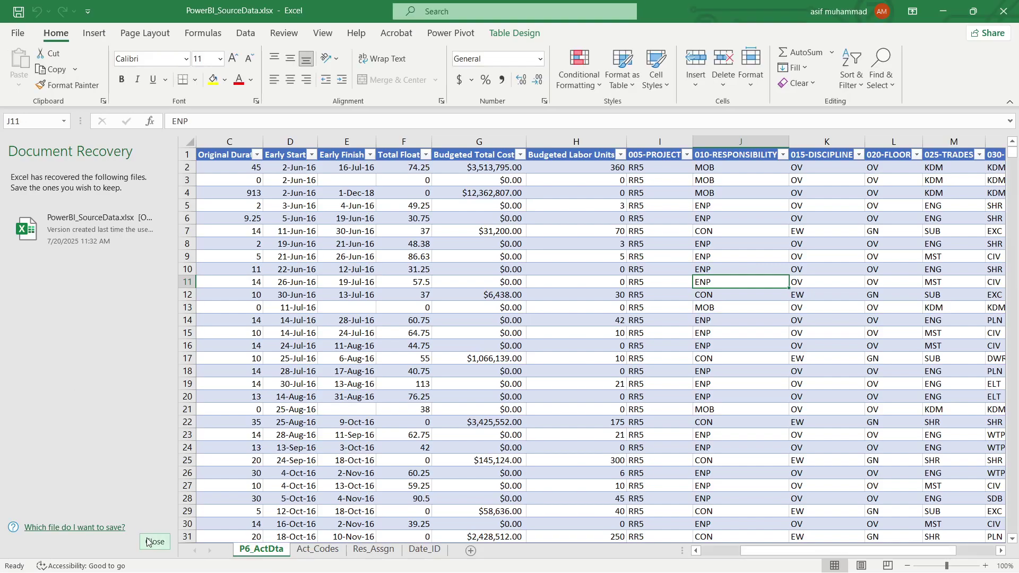
click(155, 541)
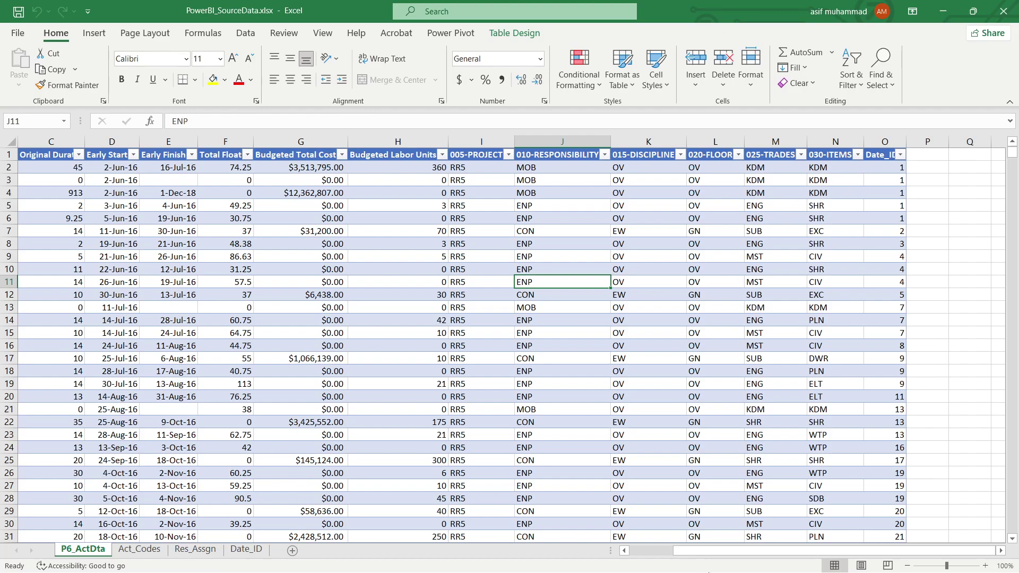
click(1004, 12)
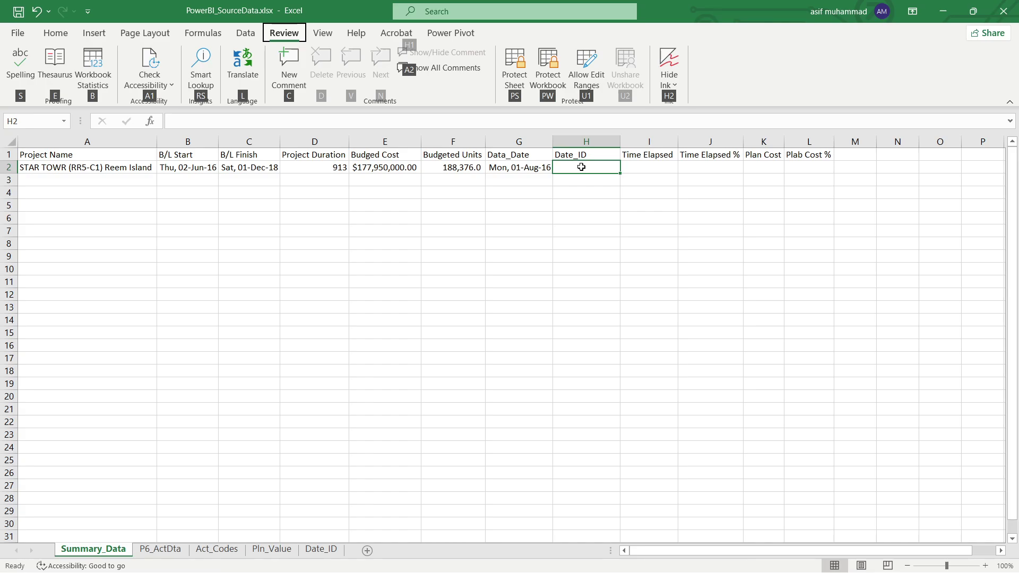
Step: Review the baseline start formula in B2 and the Early Start and Early Finish source columns on P6_ActDta
click(803, 423)
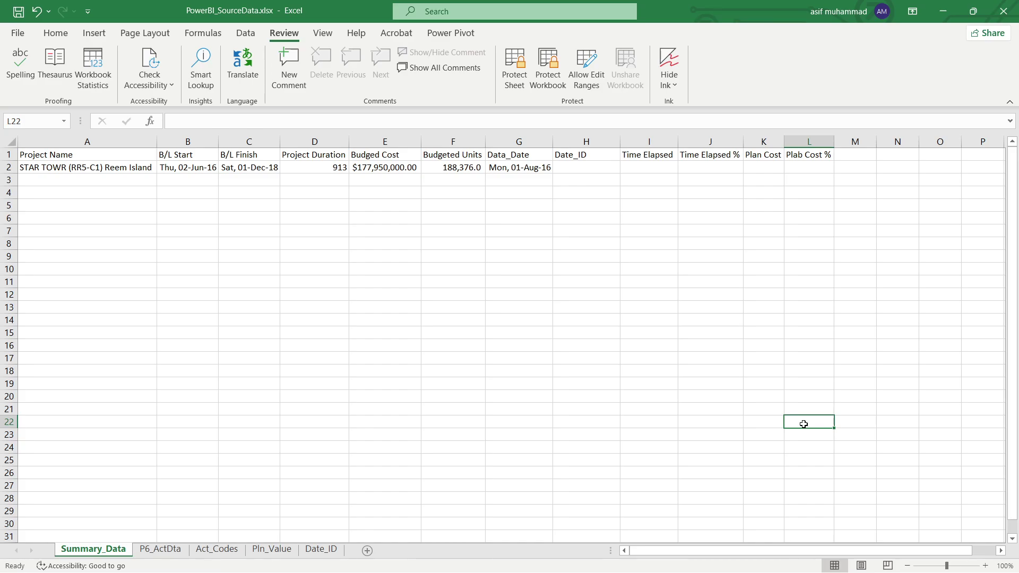
click(60, 166)
click(161, 169)
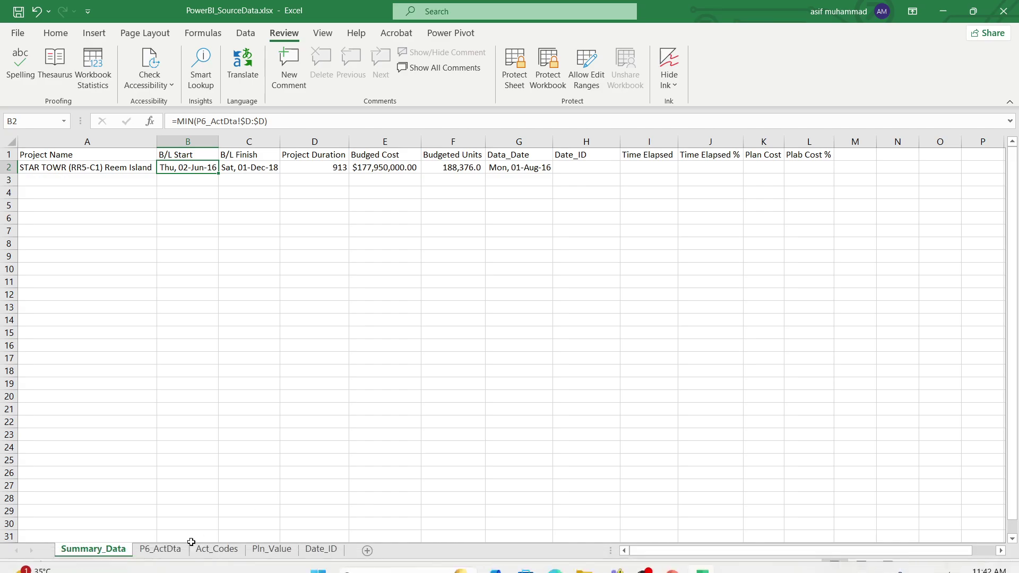
click(160, 549)
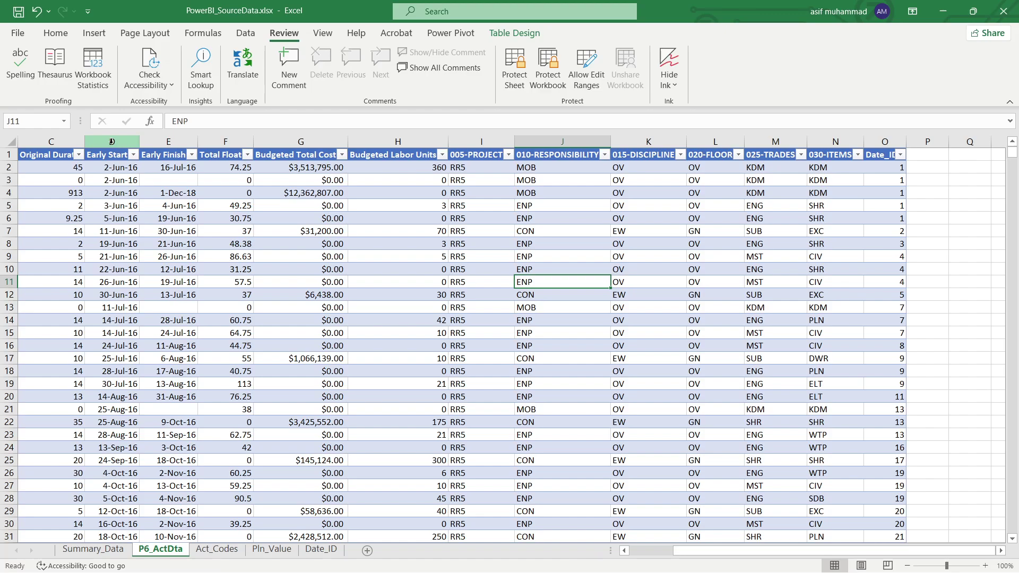
click(111, 142)
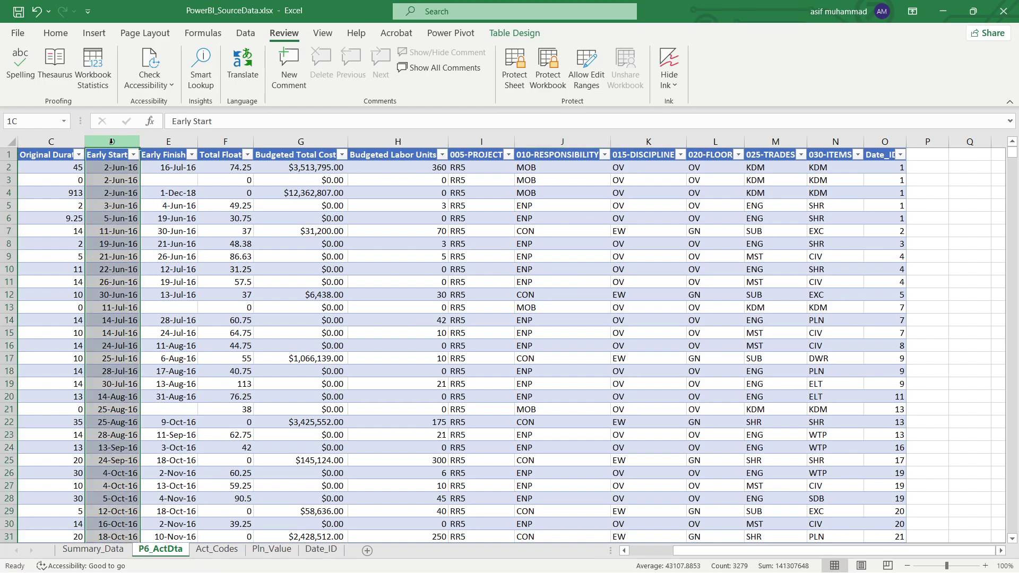
click(166, 141)
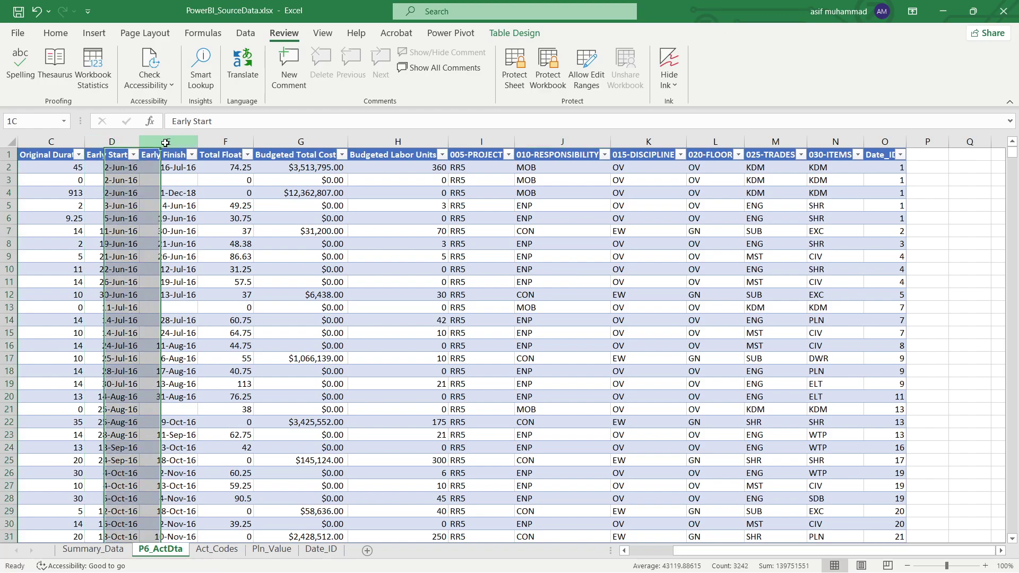
Step: Review the duration formula in D2, the Budgeted Total Cost source column, and the budgeted units and data date formulas in F2 and G2
click(90, 549)
double_click(310, 167)
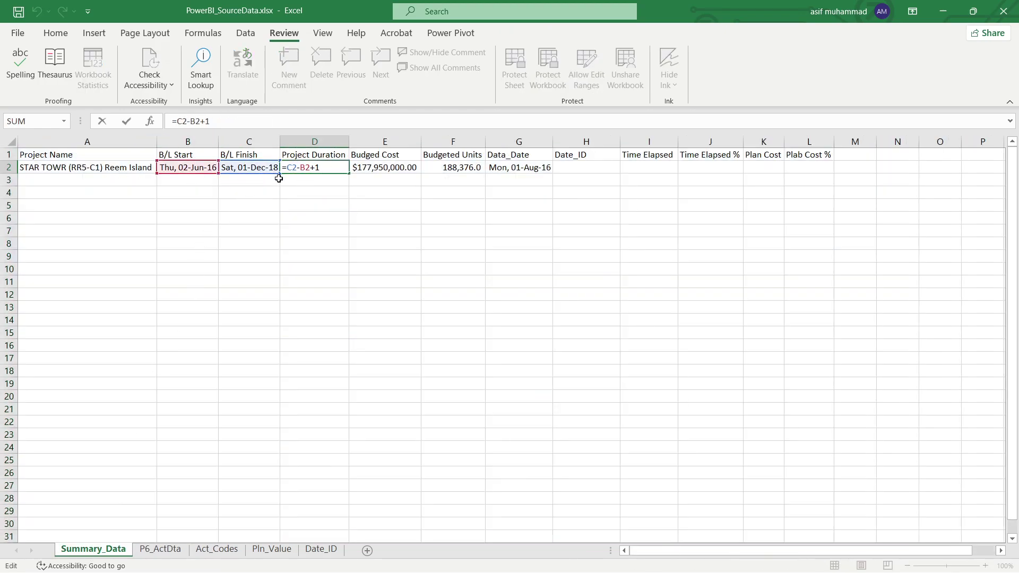
key(Escape)
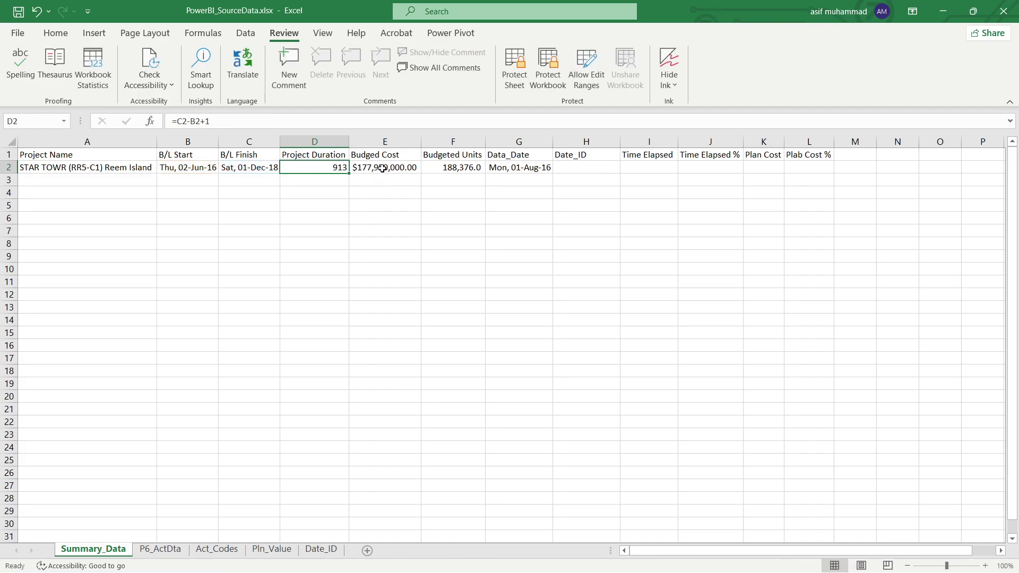
click(160, 549)
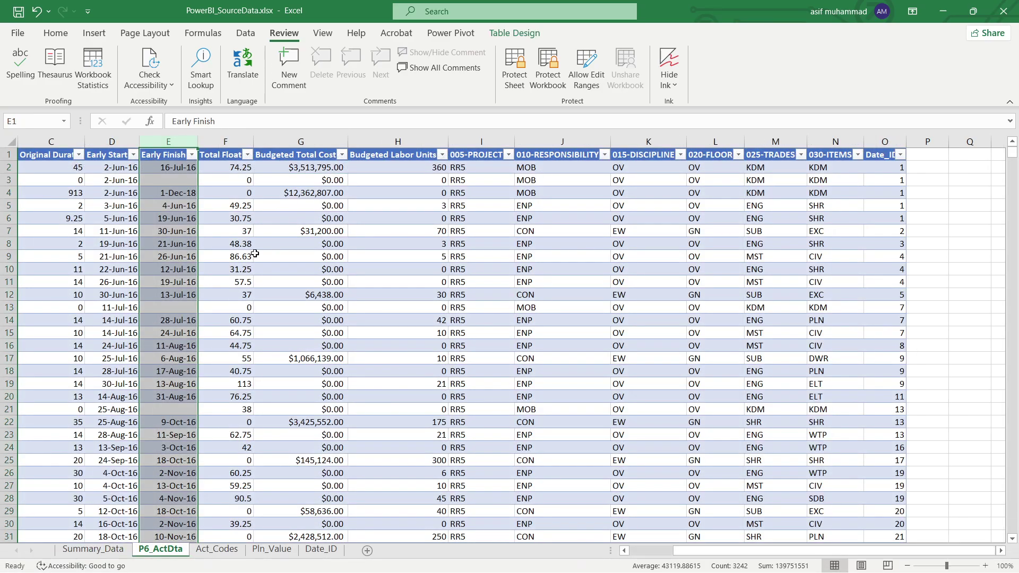
click(314, 141)
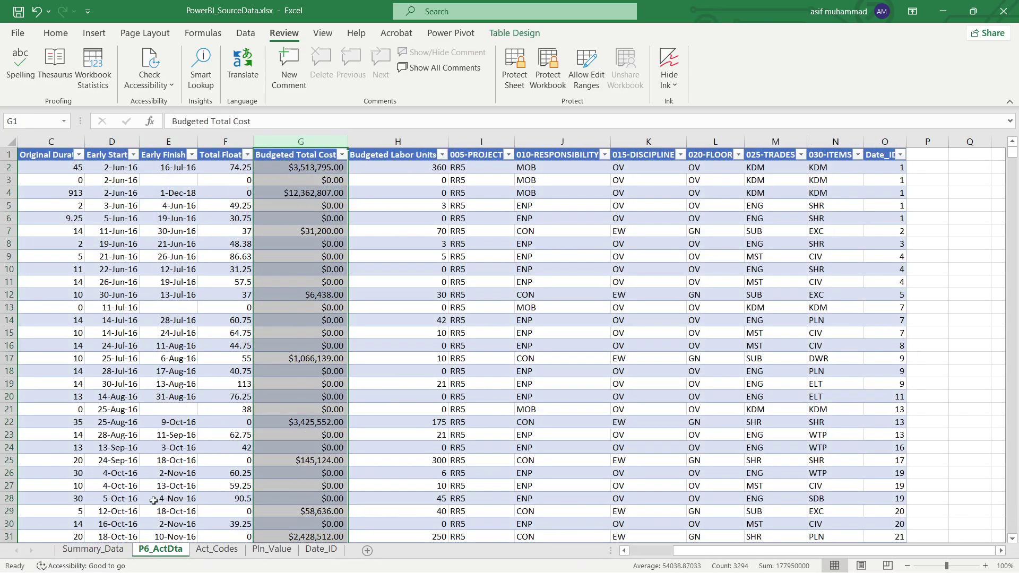
click(98, 549)
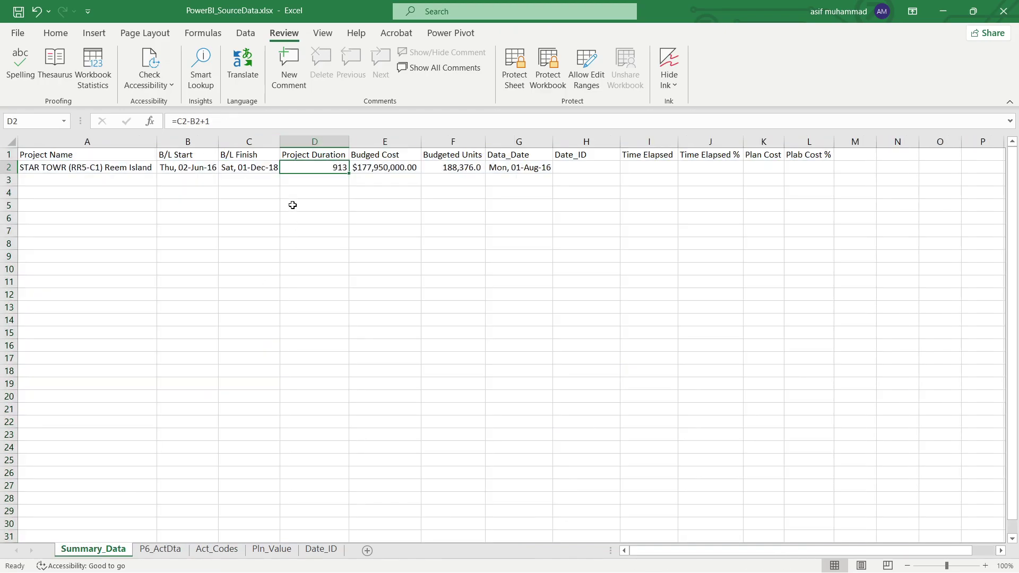
click(449, 167)
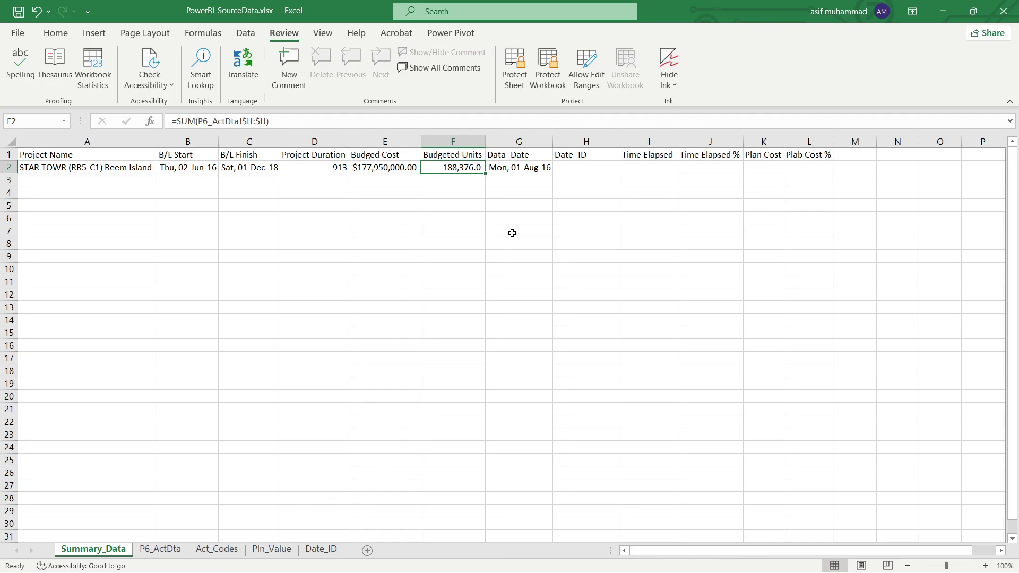
click(511, 167)
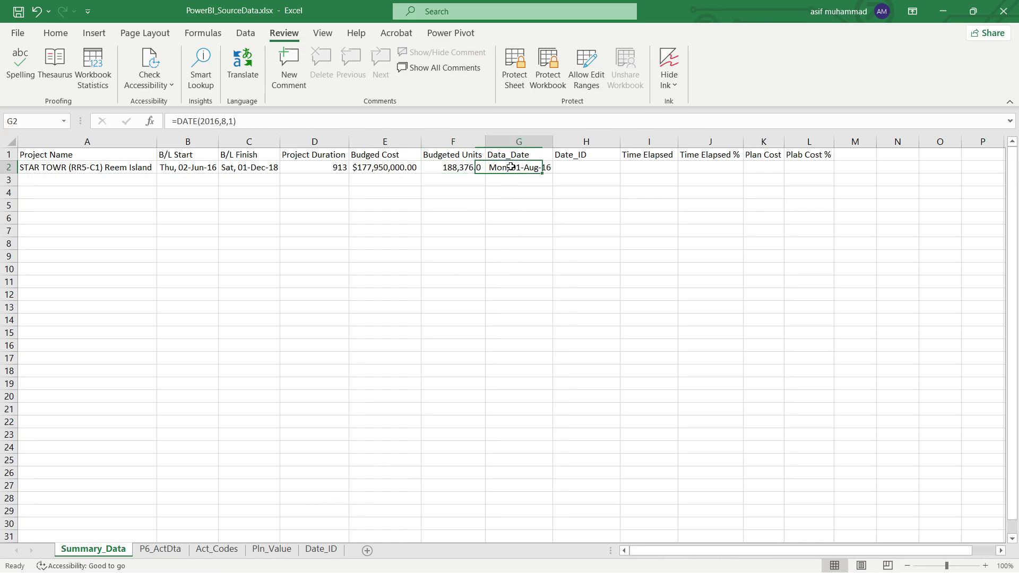
Step: Look up the Date_ID in H2 with =VLOOKUP(G2,Date_ID!$A:$B,2,FALSE)
click(587, 168)
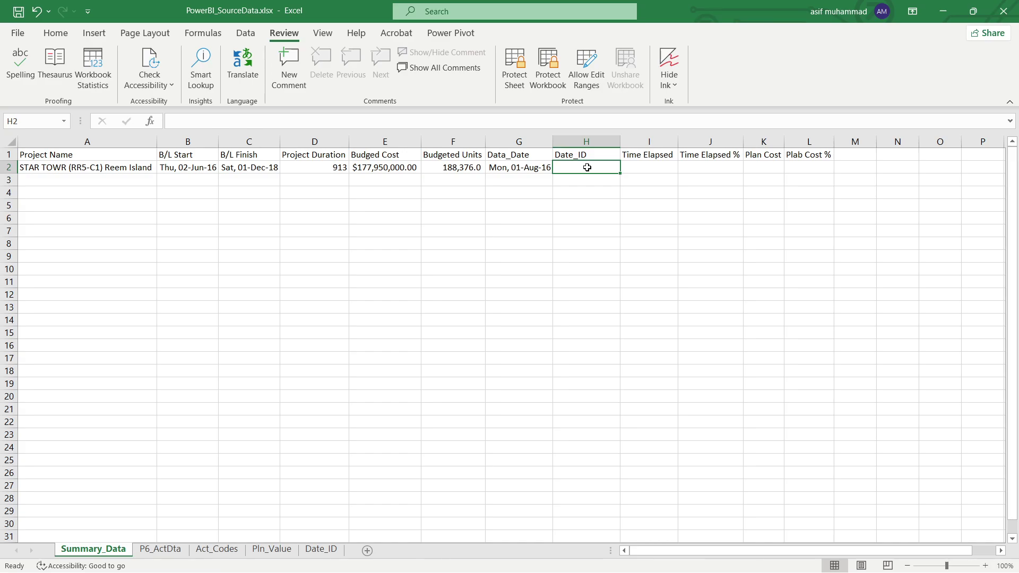
text(=VLO)
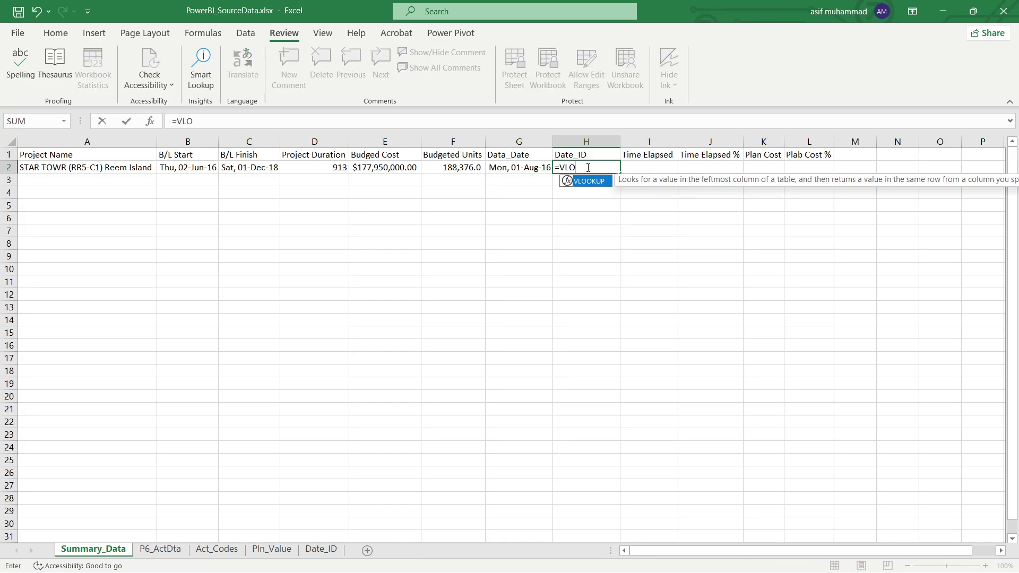
key(Tab)
click(530, 167)
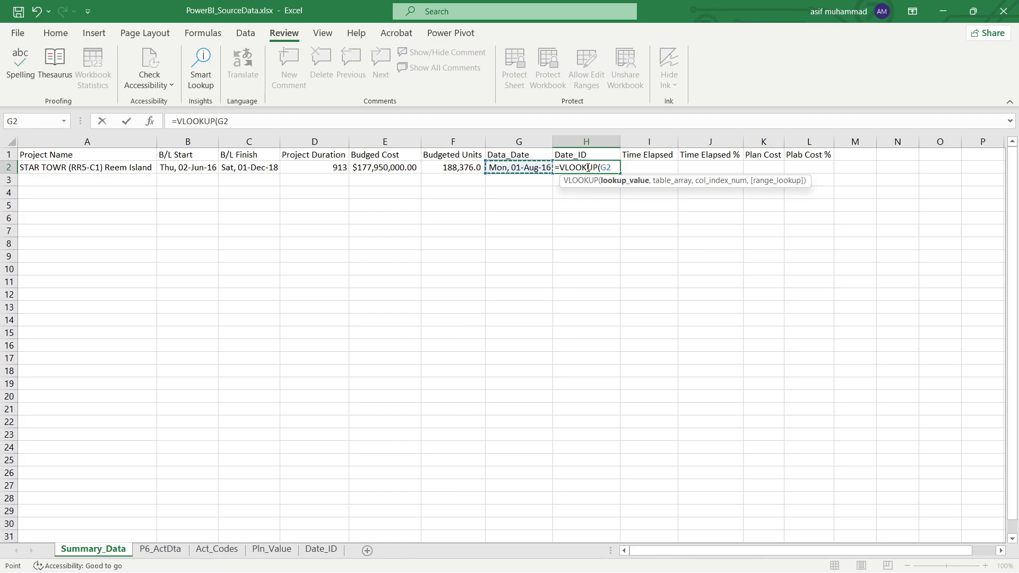
text(,)
click(321, 549)
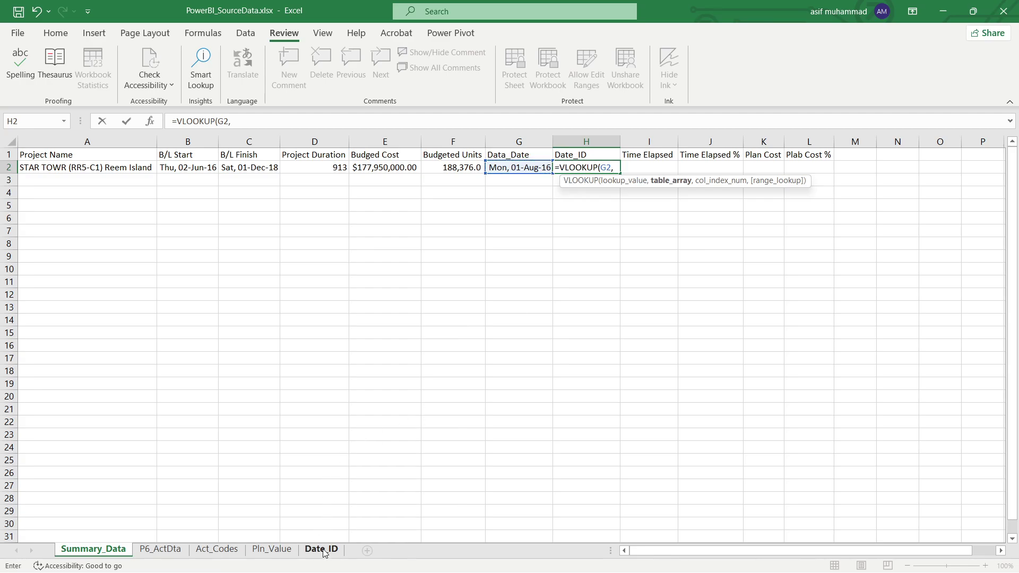
drag(79, 143, 123, 139)
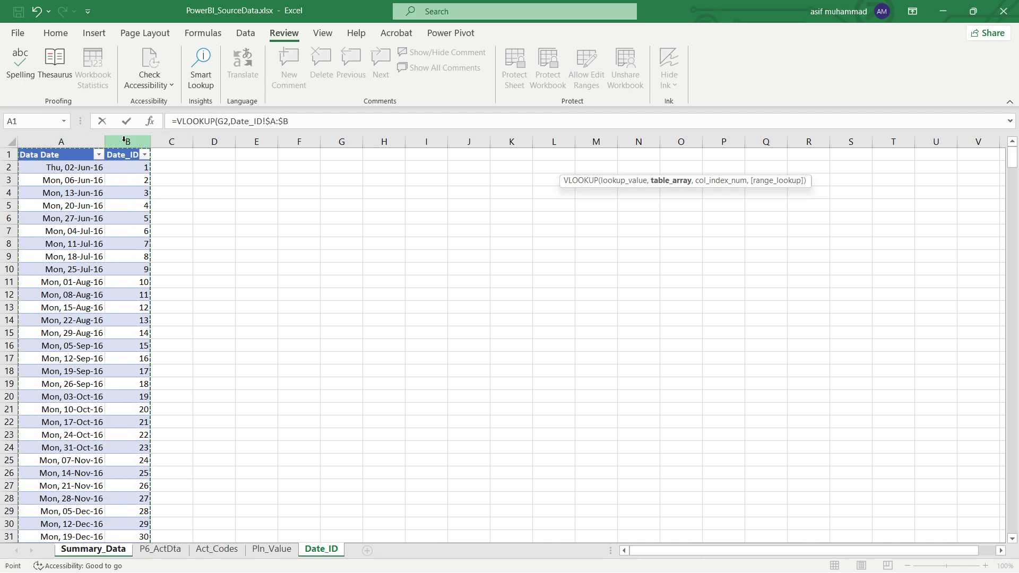
text(,)
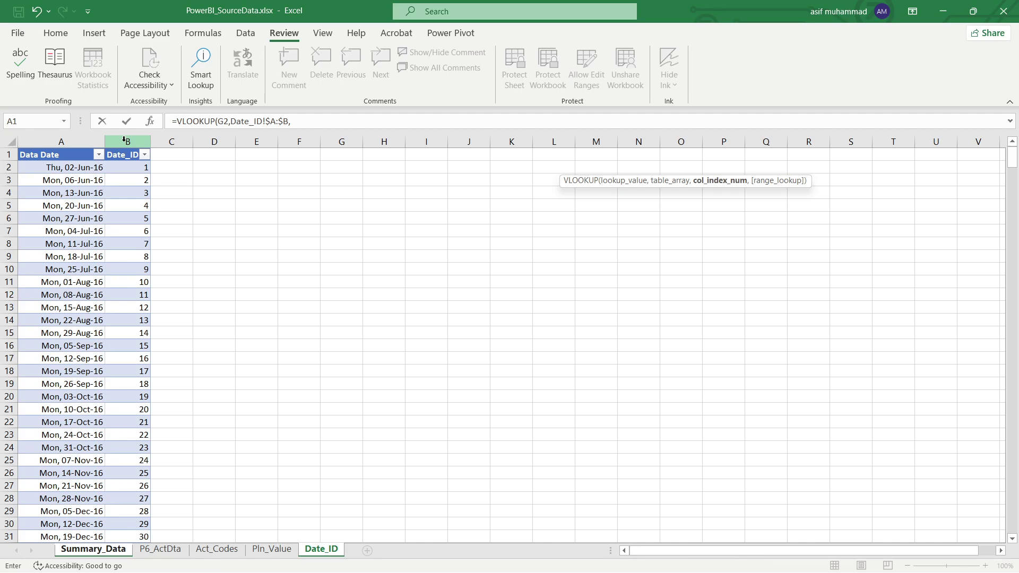
text(2,)
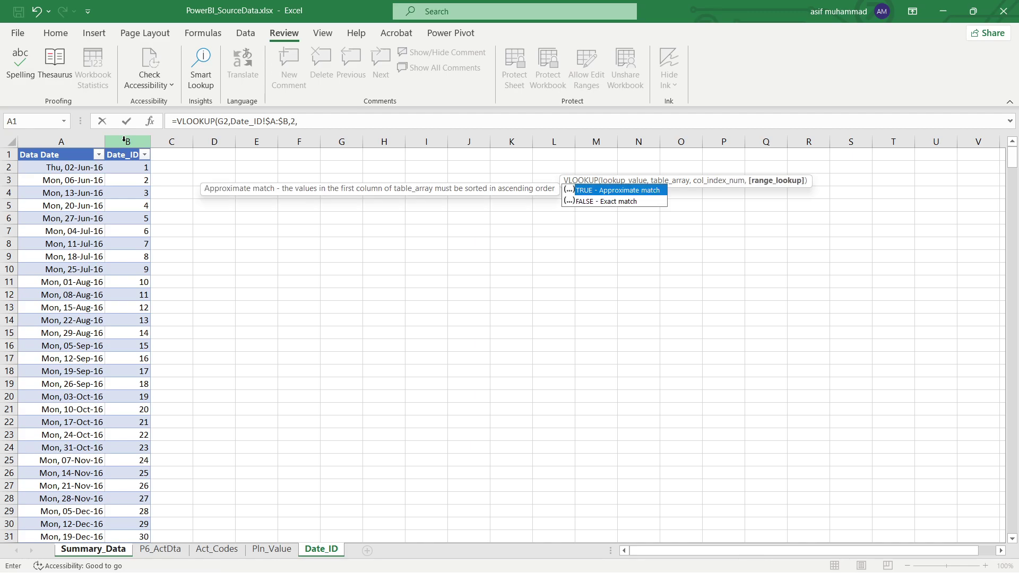
key(Down)
key(Tab)
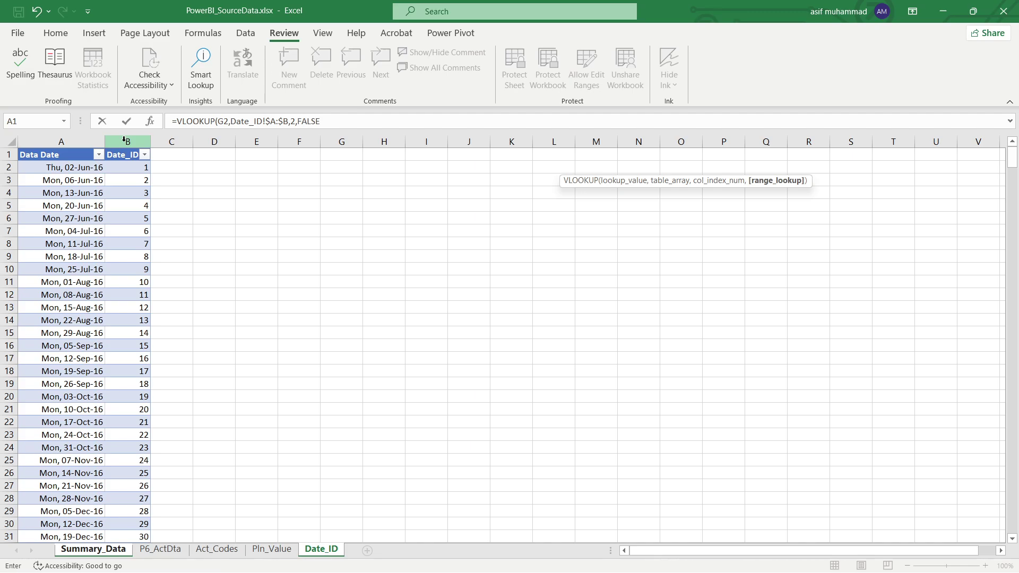
text())
key(Return)
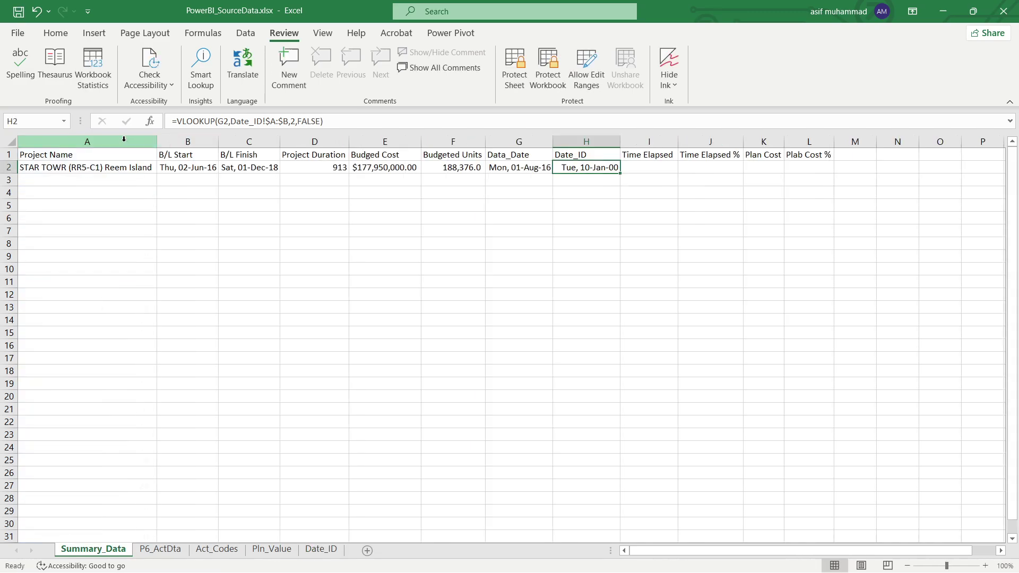
Step: Set the number format of the Date_ID value in H2 to General
click(57, 33)
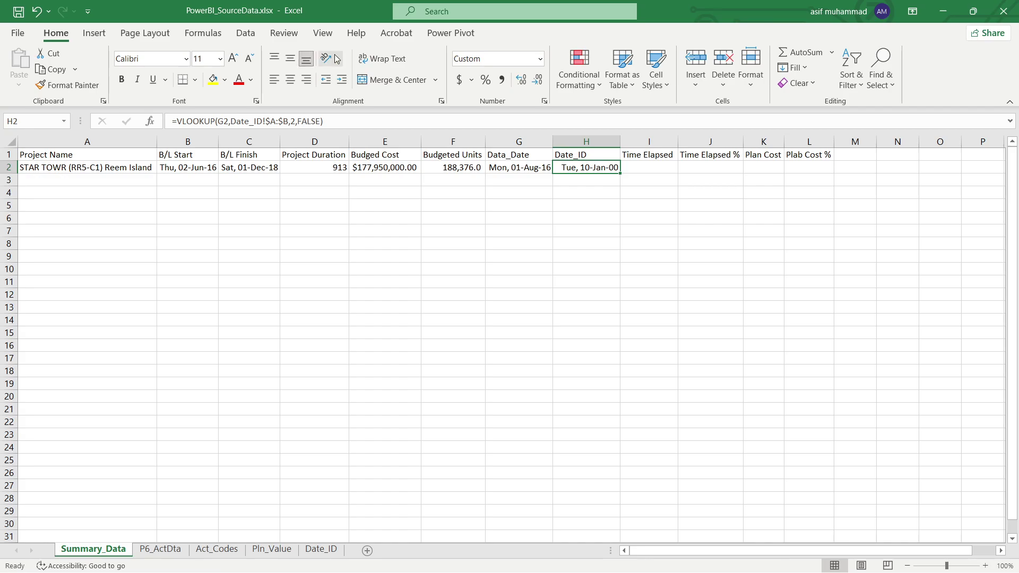
click(539, 59)
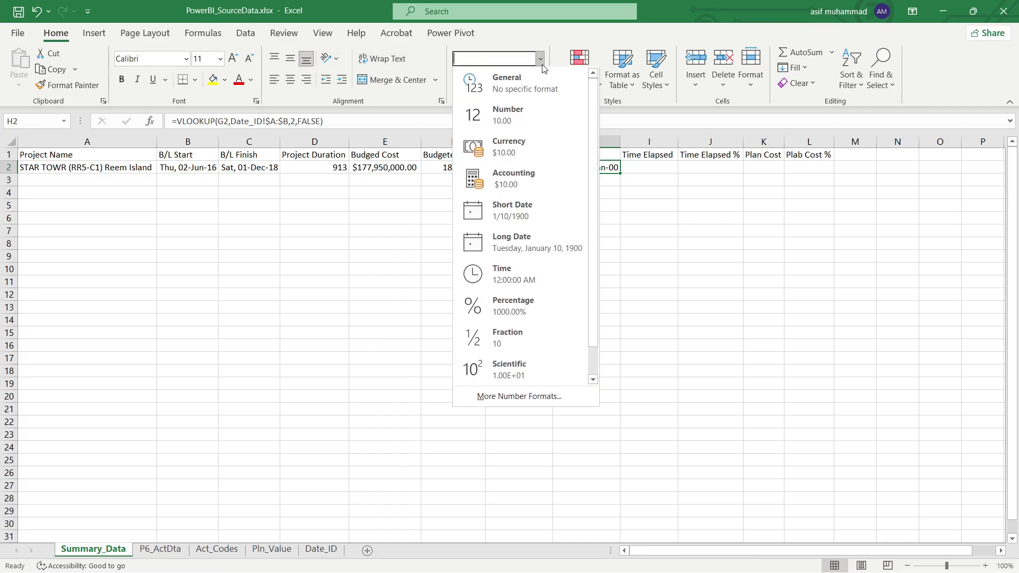
click(516, 112)
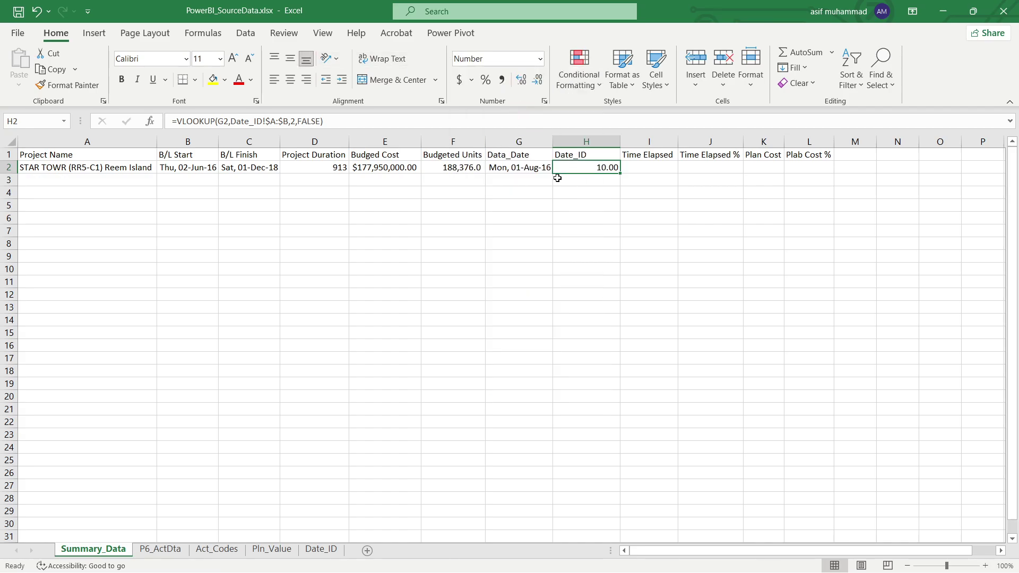
click(540, 59)
click(496, 79)
Step: Calculate Time Elapsed in I2 from the data date and baseline start with =G2-B2+1
click(657, 168)
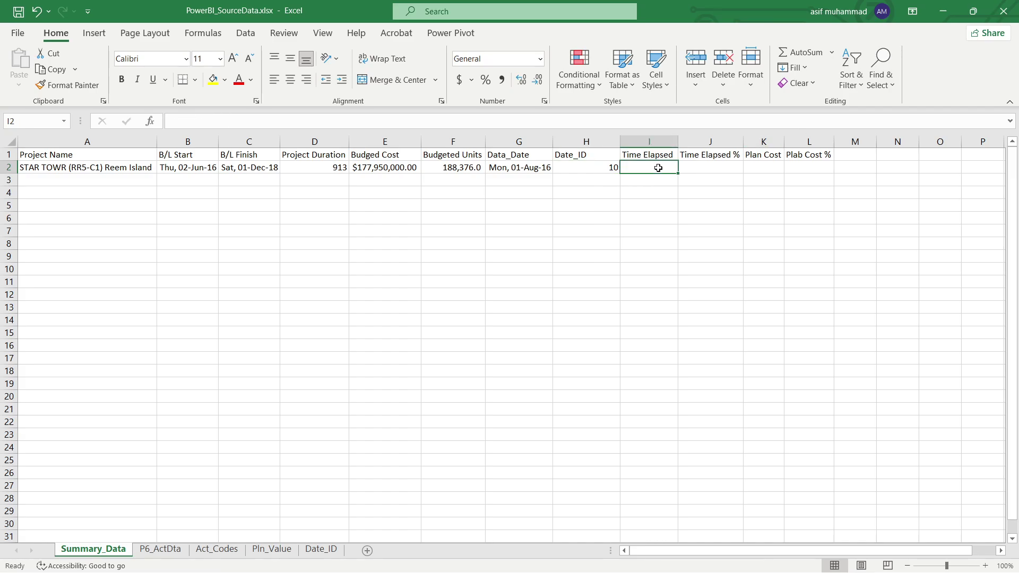
text(=)
click(534, 171)
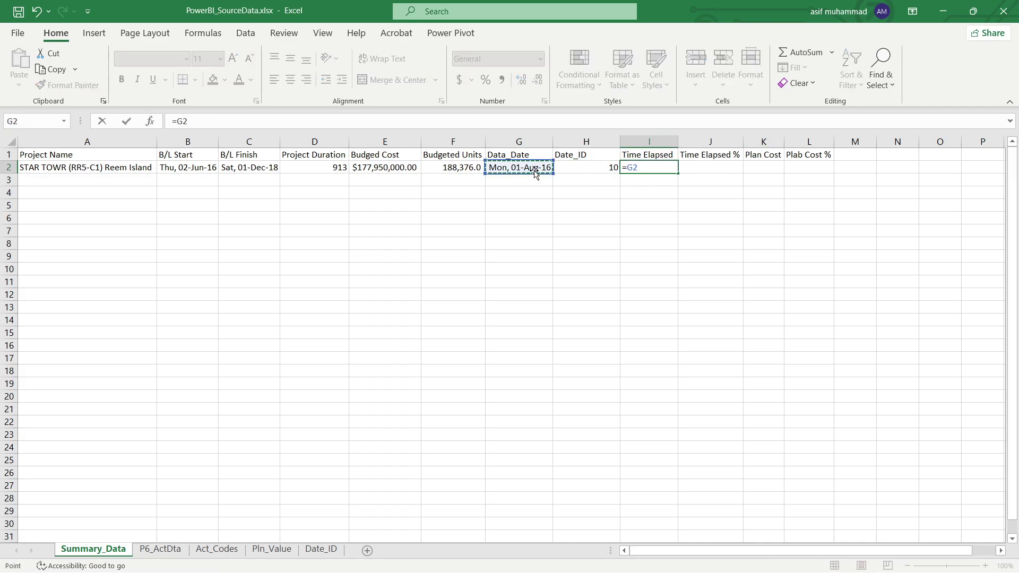
text(-)
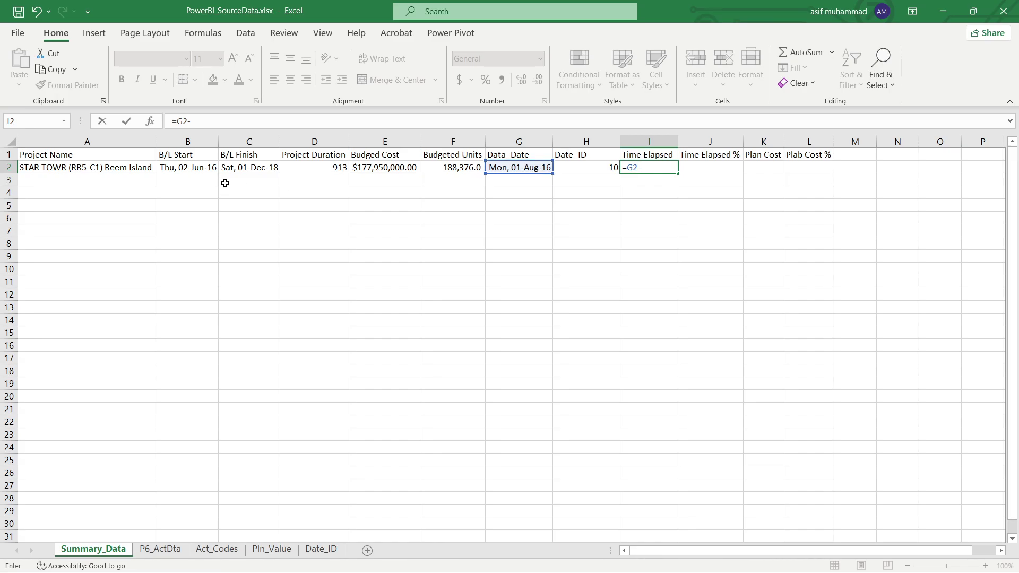
click(171, 168)
text(+1)
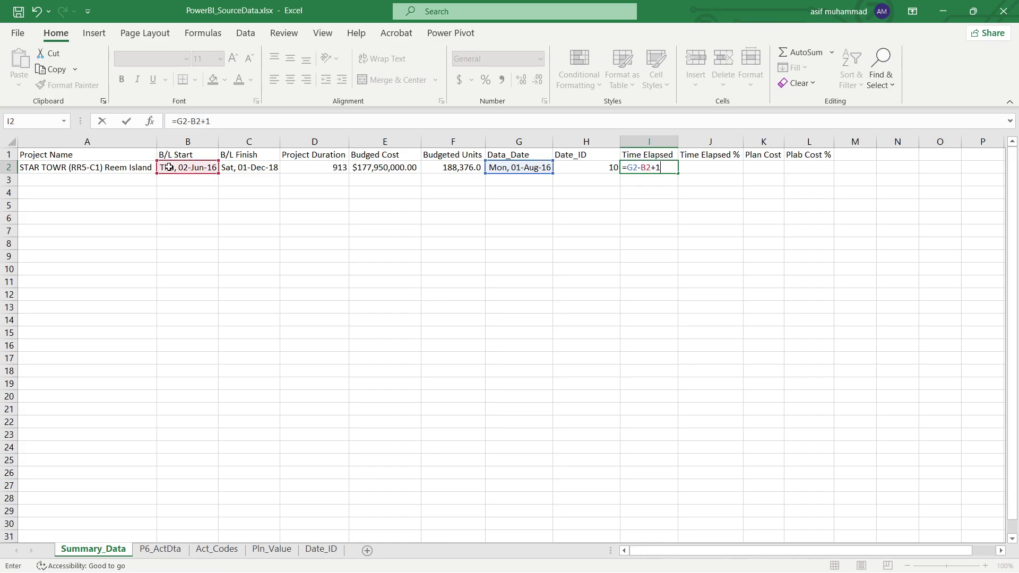
key(ctrl+Return)
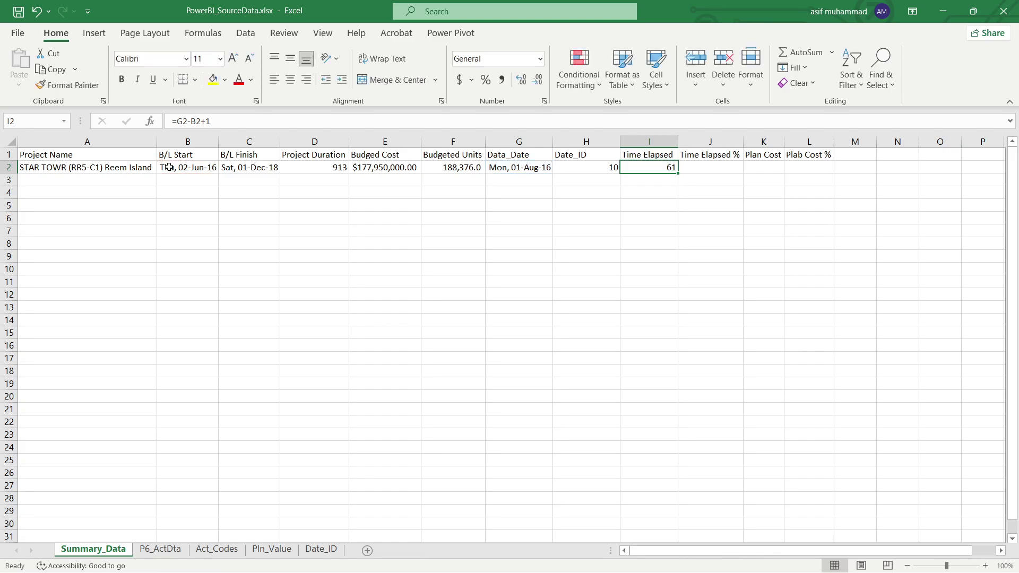
Step: Calculate Time Elapsed % in J2 by dividing time elapsed by project duration with =I2/D2
click(711, 169)
text(=)
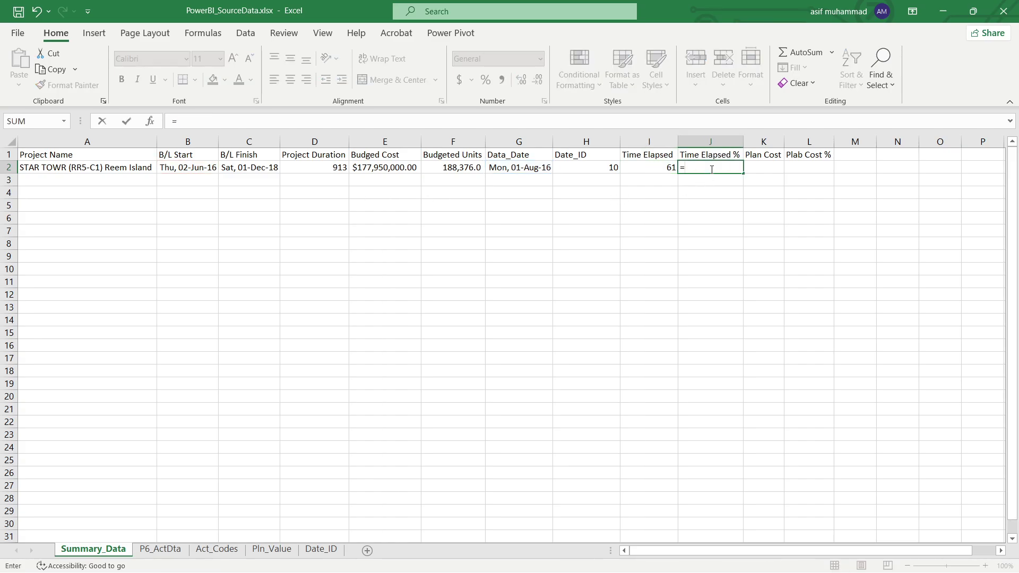
key(Left)
text(/)
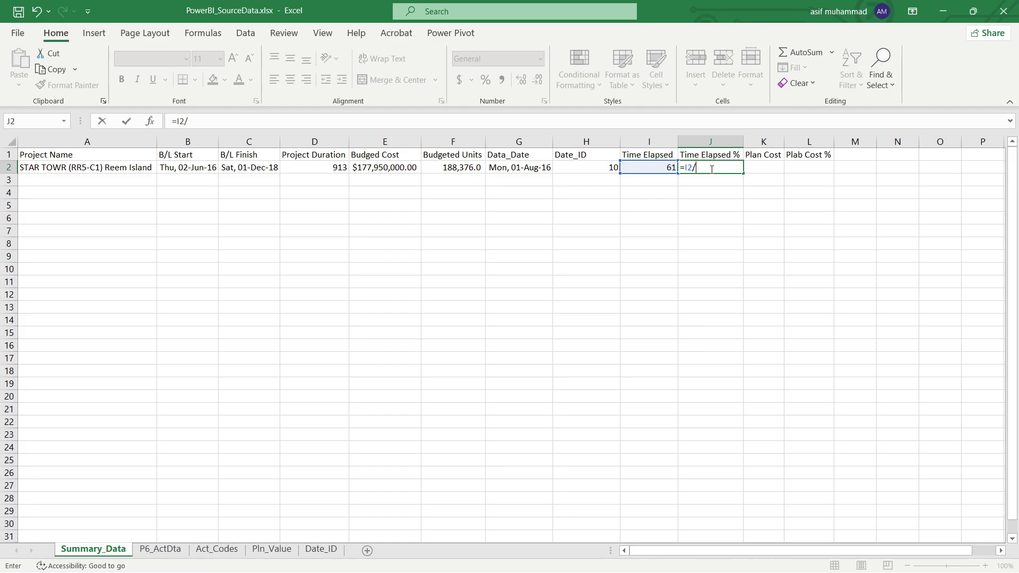
click(306, 167)
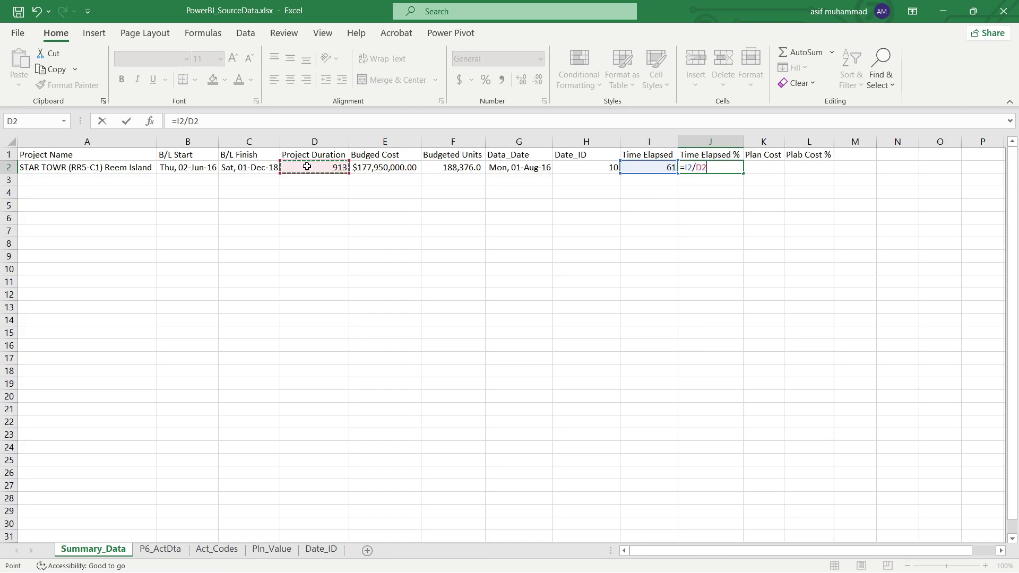
key(ctrl+Return)
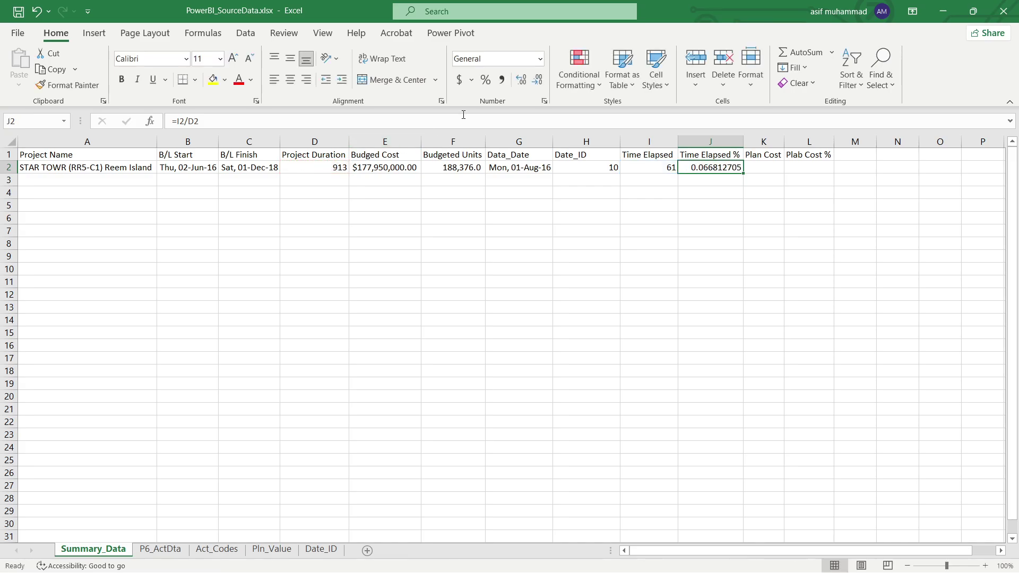
Step: Format the Time Elapsed % value as a percentage with two decimals and widen the Plan Cost column
click(486, 81)
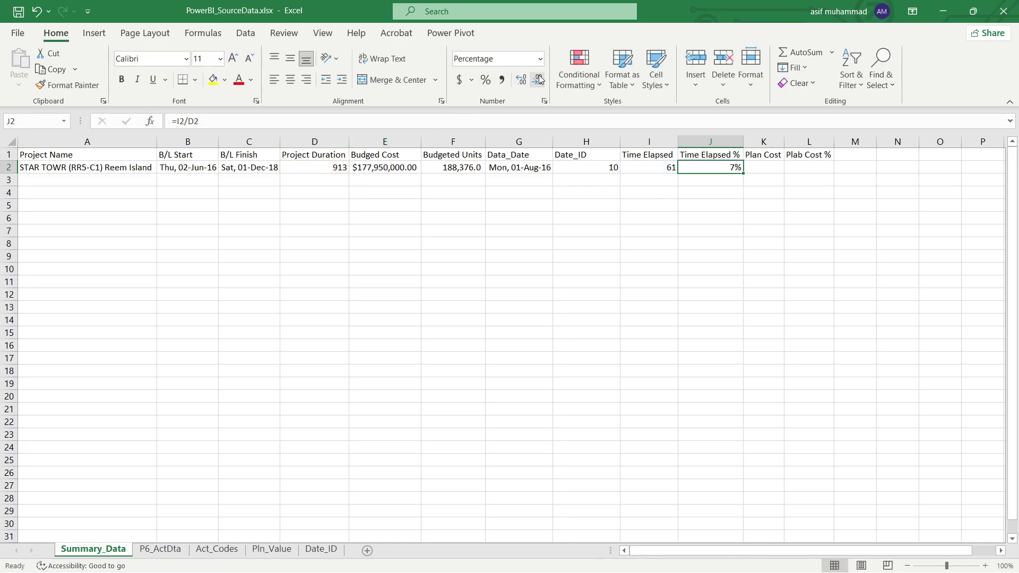
click(523, 80)
click(522, 81)
drag(784, 141, 813, 141)
click(789, 169)
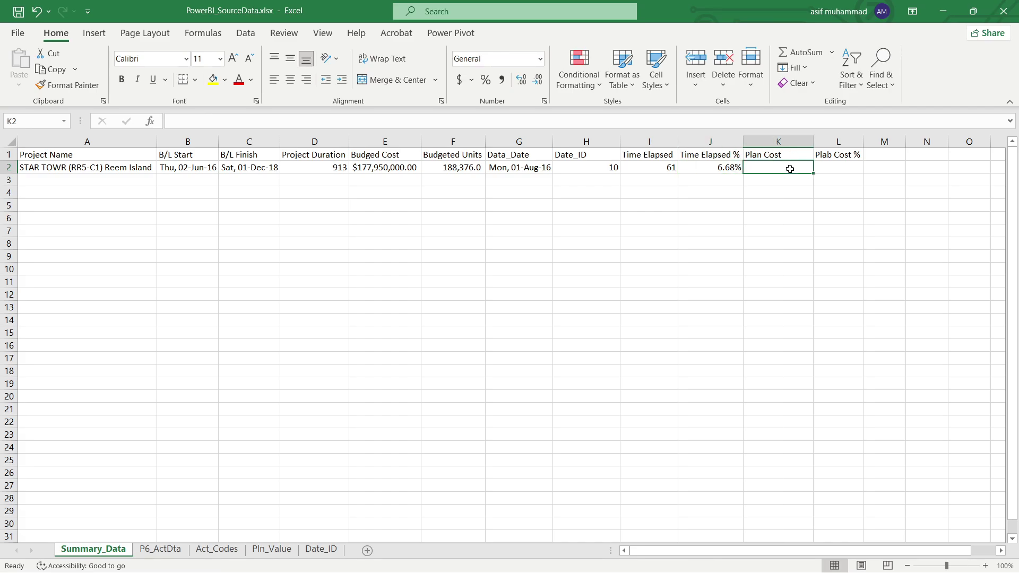
text(=SUMIF)
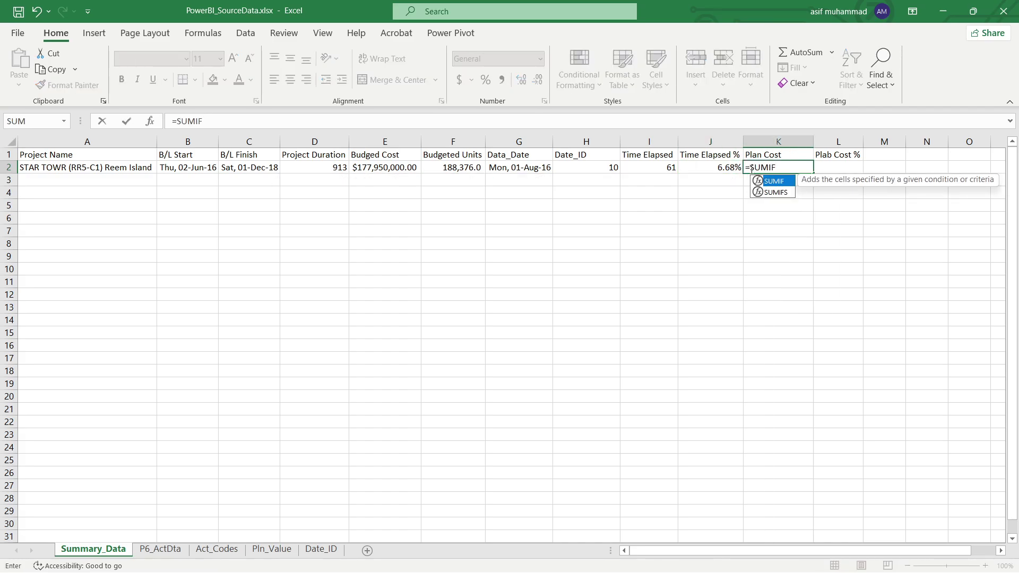
key(Down)
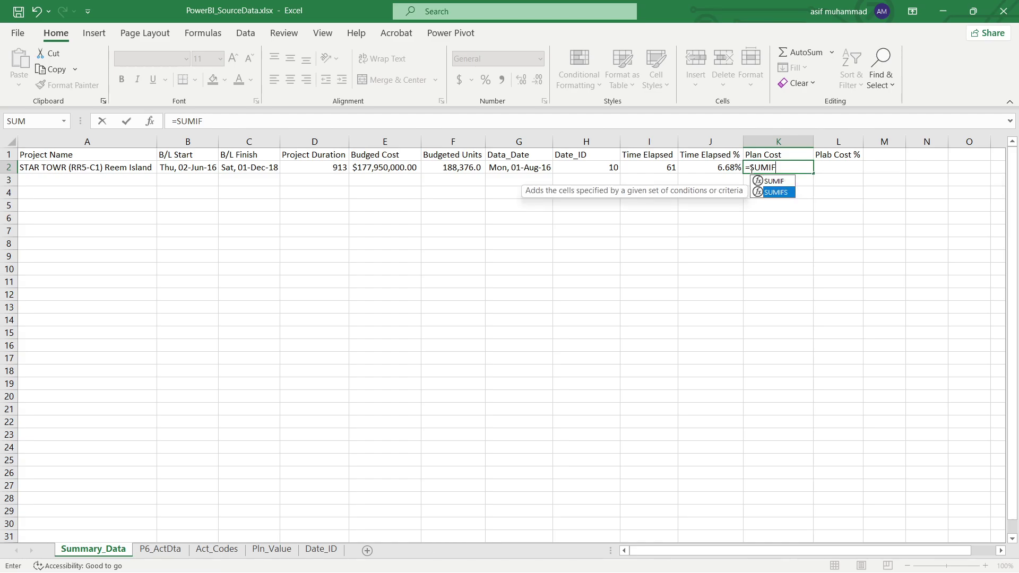
key(Tab)
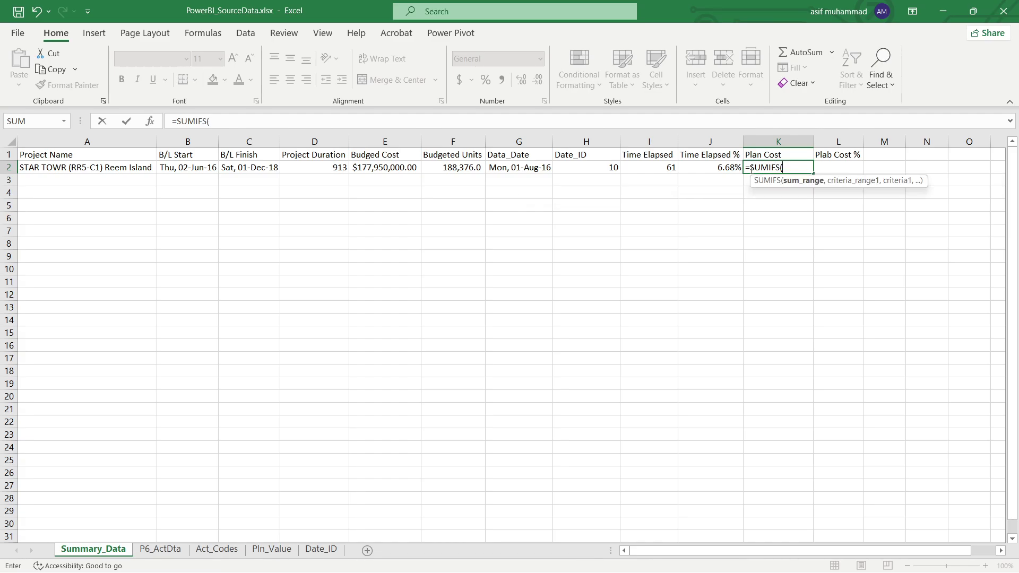
click(276, 550)
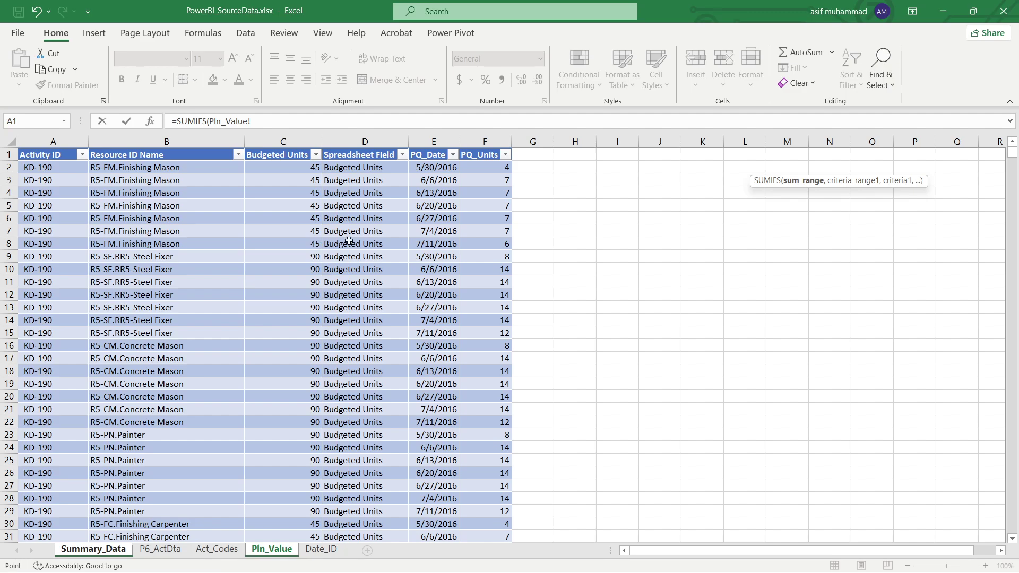
click(477, 140)
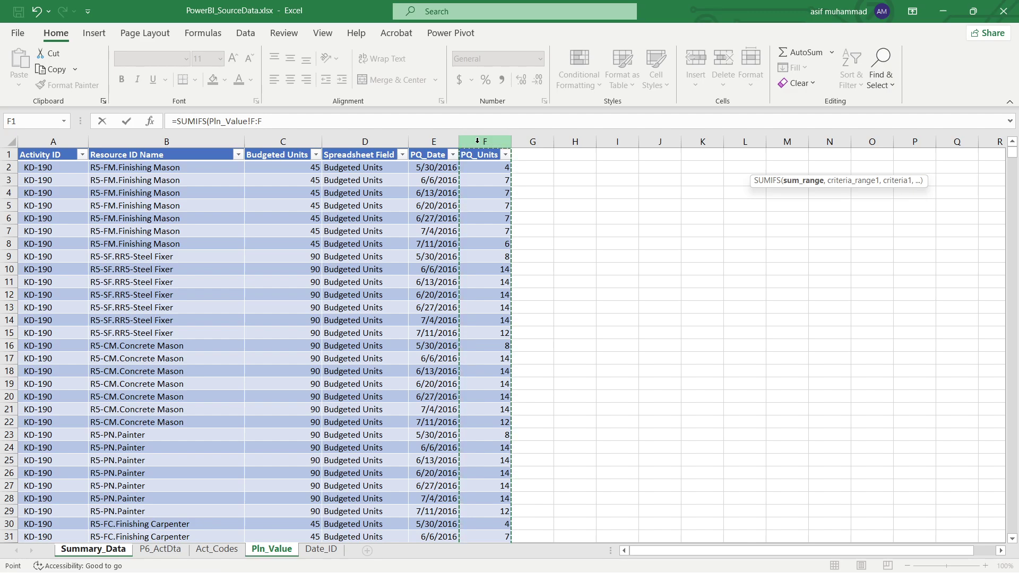
text(,)
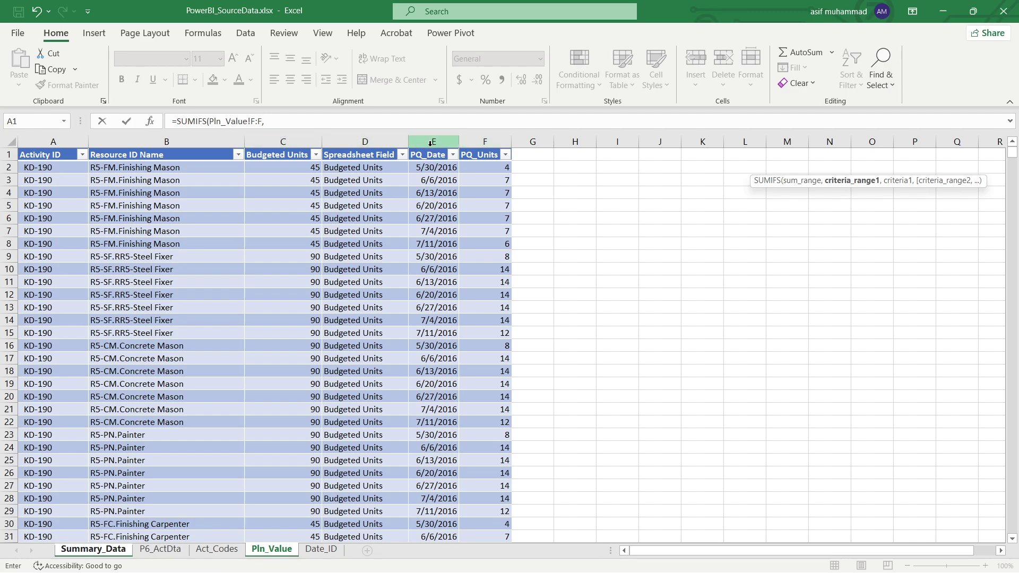
click(157, 144)
click(344, 122)
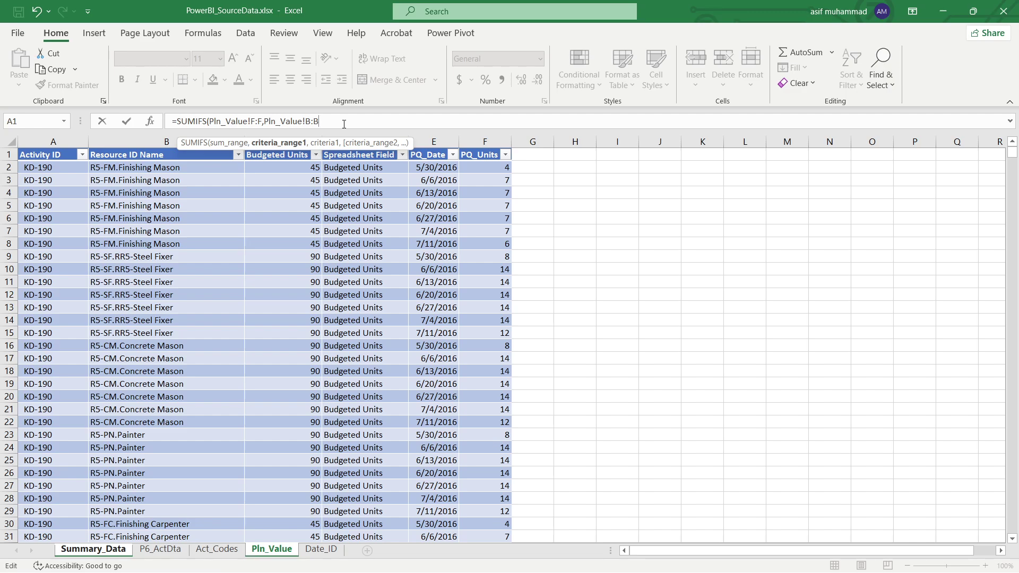
text(="ct)
key(BackSpace)
key(BackSpace)
text(CT-24.BoQ Cost)
text(,)
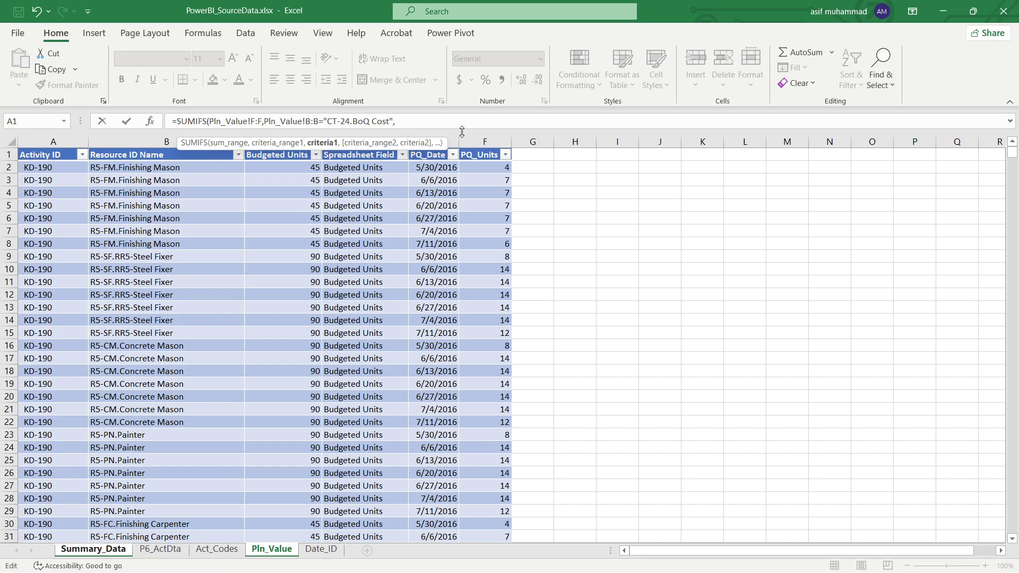
key(BackSpace)
key(BackSpace)
key(BackSpace)
key(BackSpace)
key(BackSpace)
key(BackSpace)
key(BackSpace)
key(BackSpace)
key(BackSpace)
key(BackSpace)
key(BackSpace)
key(BackSpace)
key(BackSpace)
key(BackSpace)
key(BackSpace)
key(BackSpace)
key(BackSpace)
key(BackSpace)
key(BackSpace)
key(BackSpace)
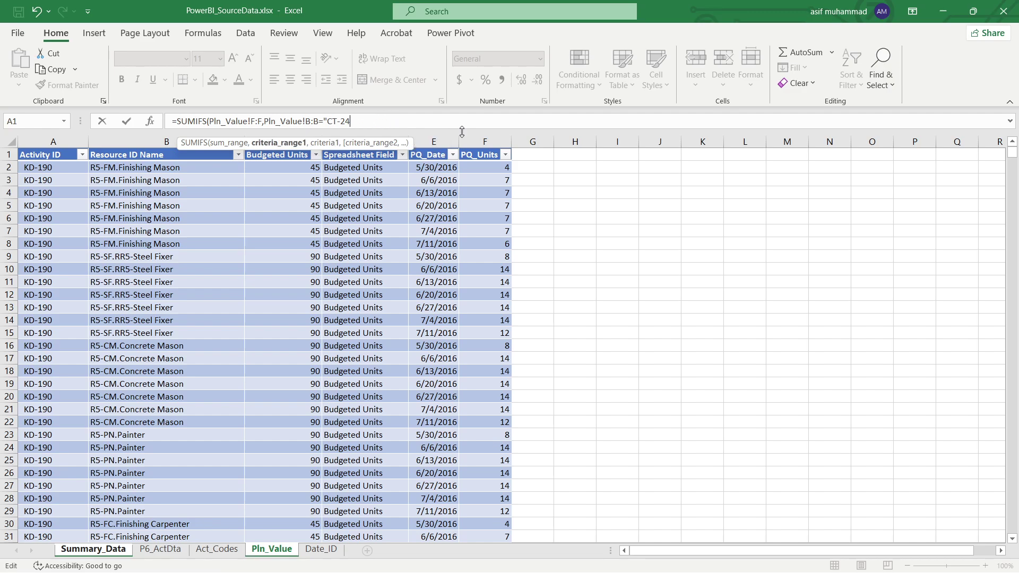
key(Escape)
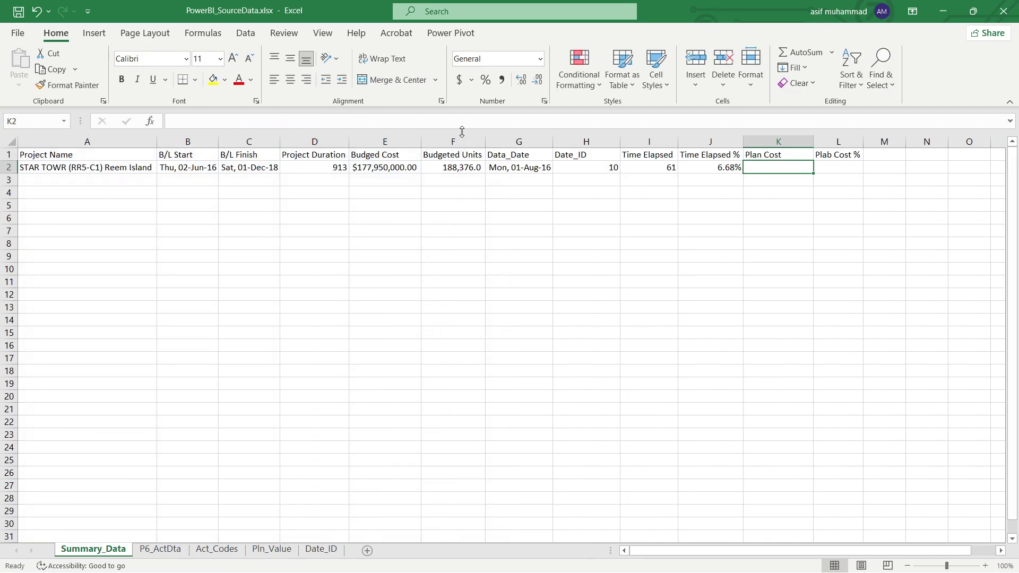
Step: Start a SUMIFS formula for Plan Cost in K2, summing Pln_Value!F:F where Pln_Value!$B:$B equals "CT-24.BoQ Cost"
text(=sumif)
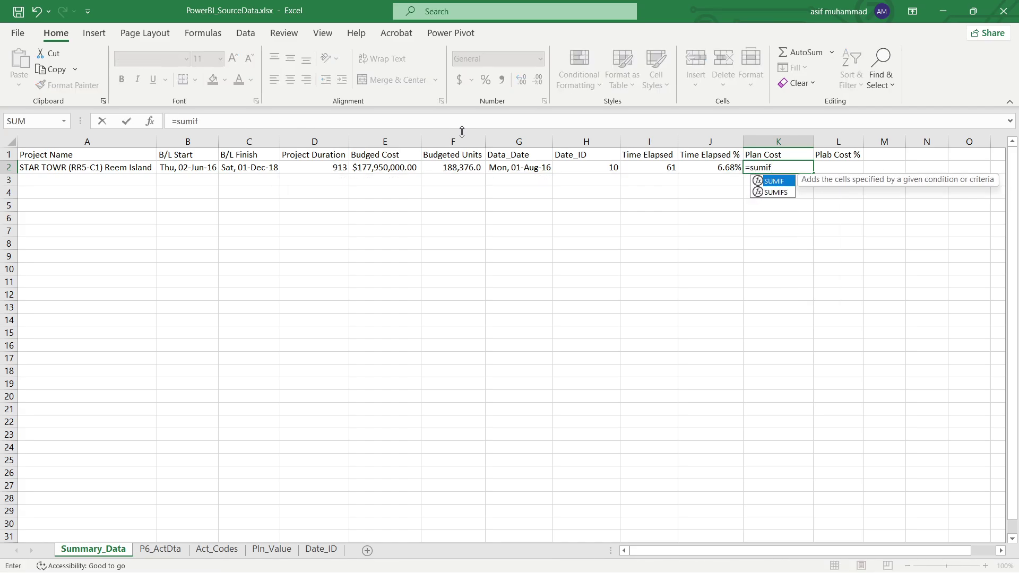
text(s)
key(Tab)
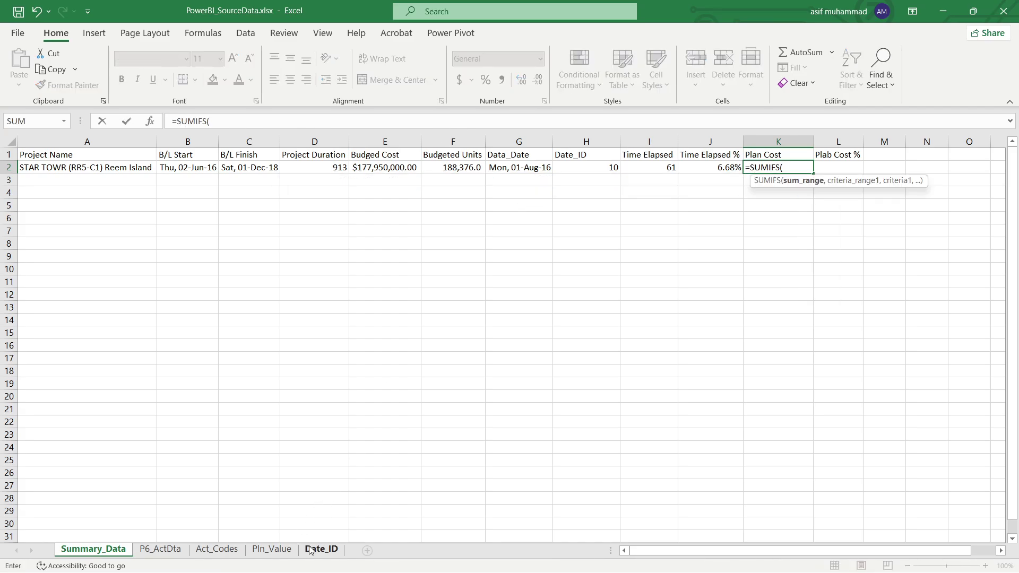
click(271, 550)
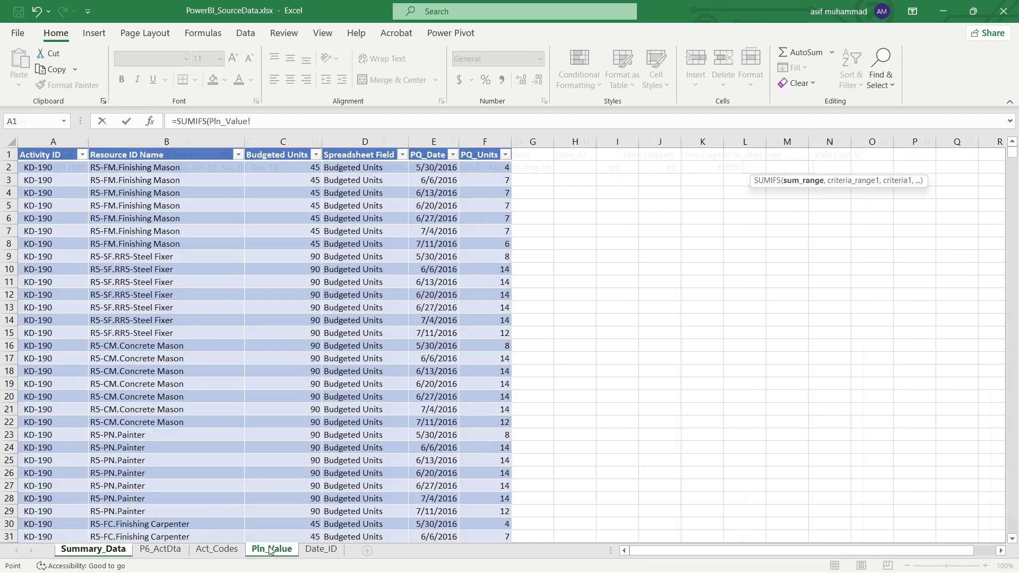
click(483, 139)
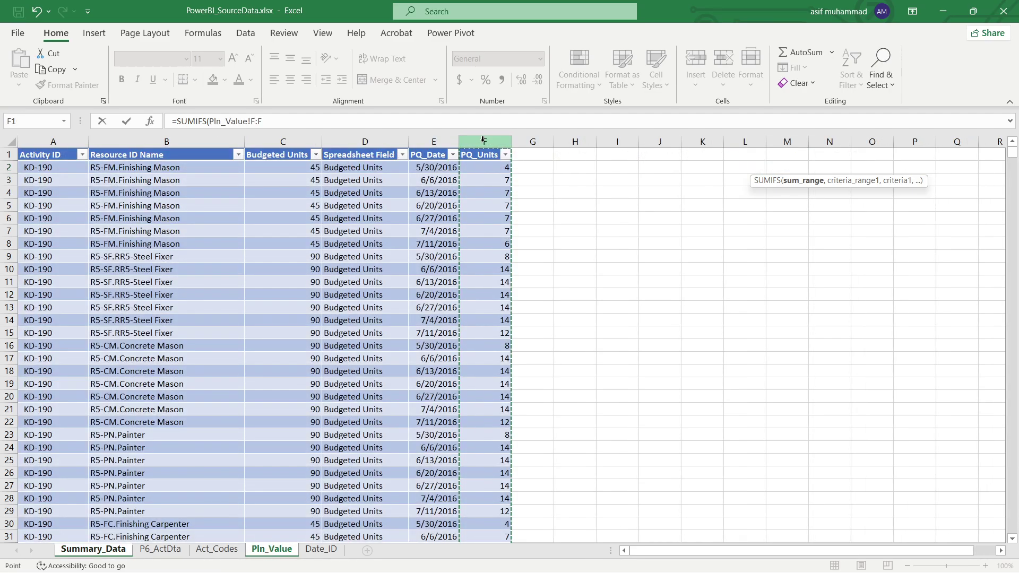
text(,)
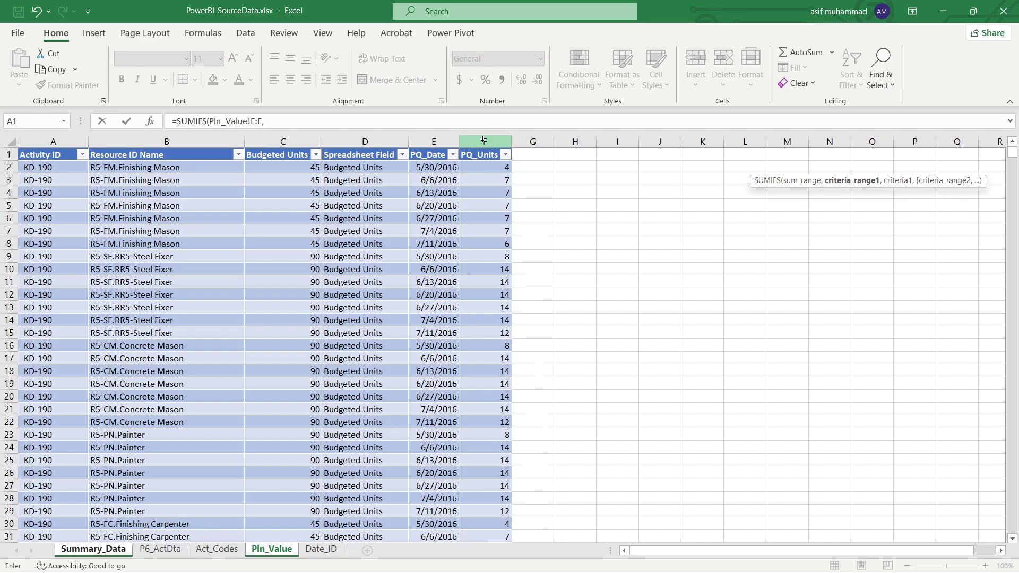
click(160, 143)
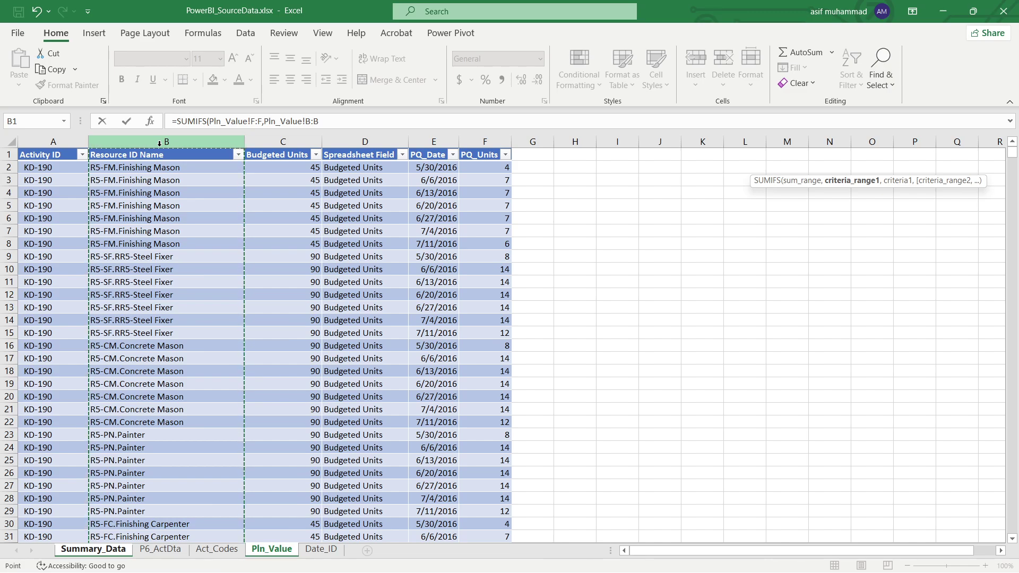
key(F4)
text(,)
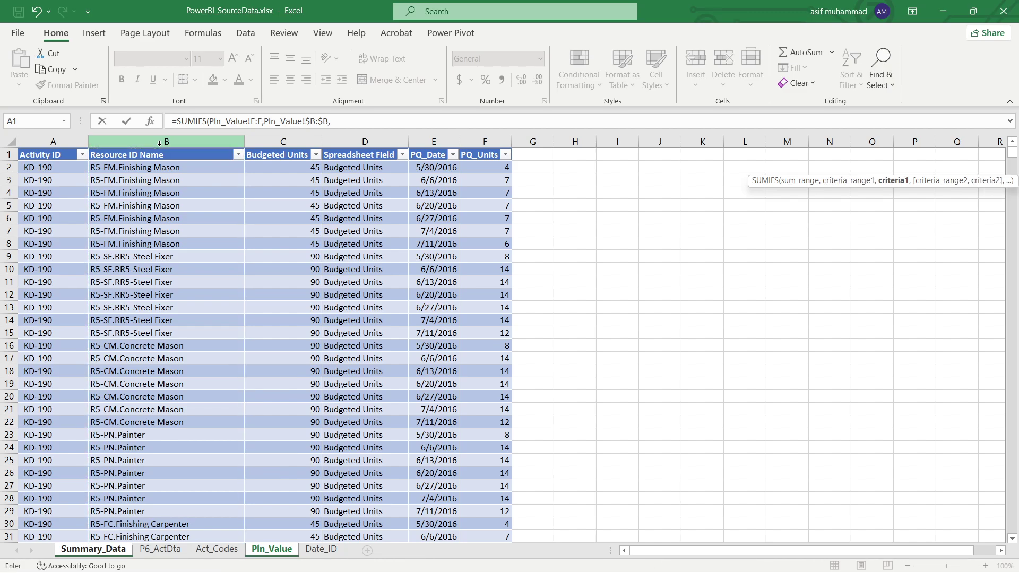
click(352, 123)
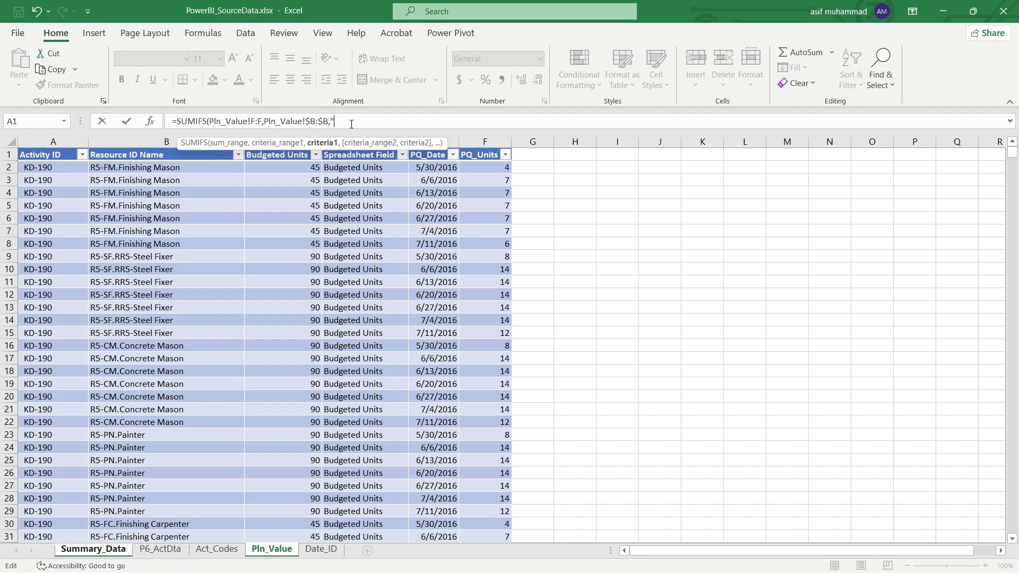
text(CT-24)
text(.BoQ Cost",)
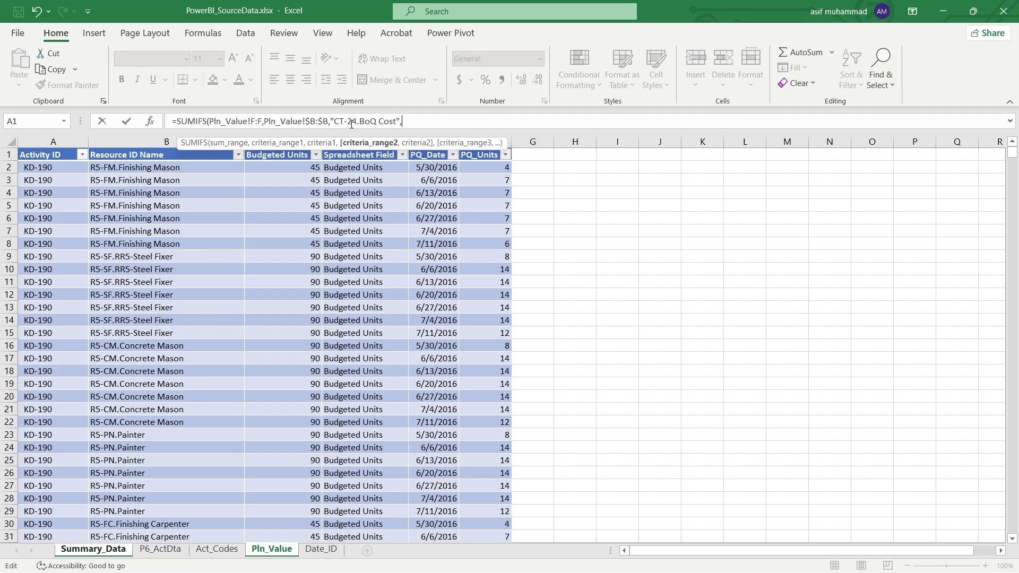
Step: Complete the SUMIFS with the date condition Pln_Value!E:E,"<="&Summary_Data!G2 and apply the comma-style Accounting format to the Plan Cost value
click(439, 154)
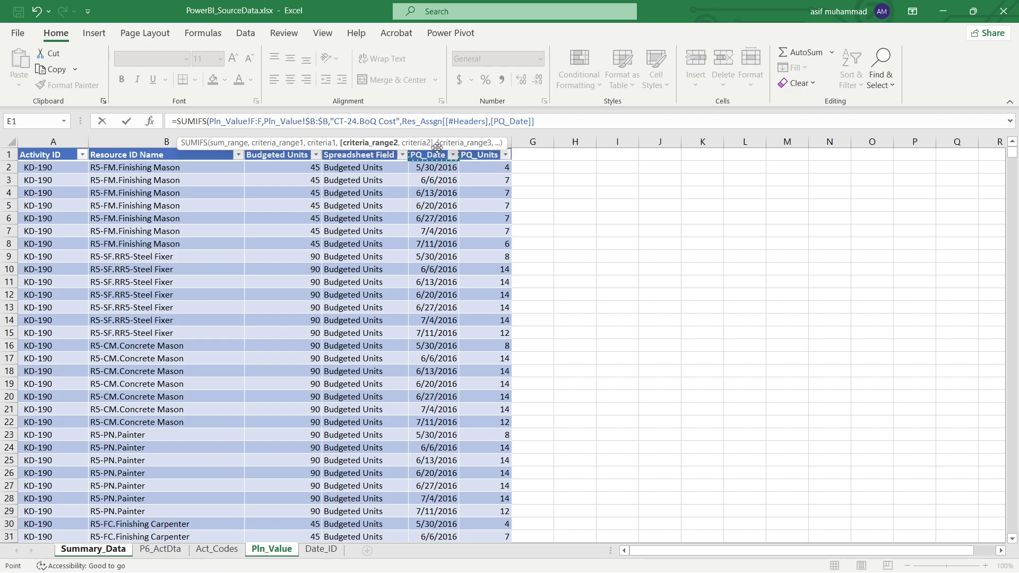
click(442, 140)
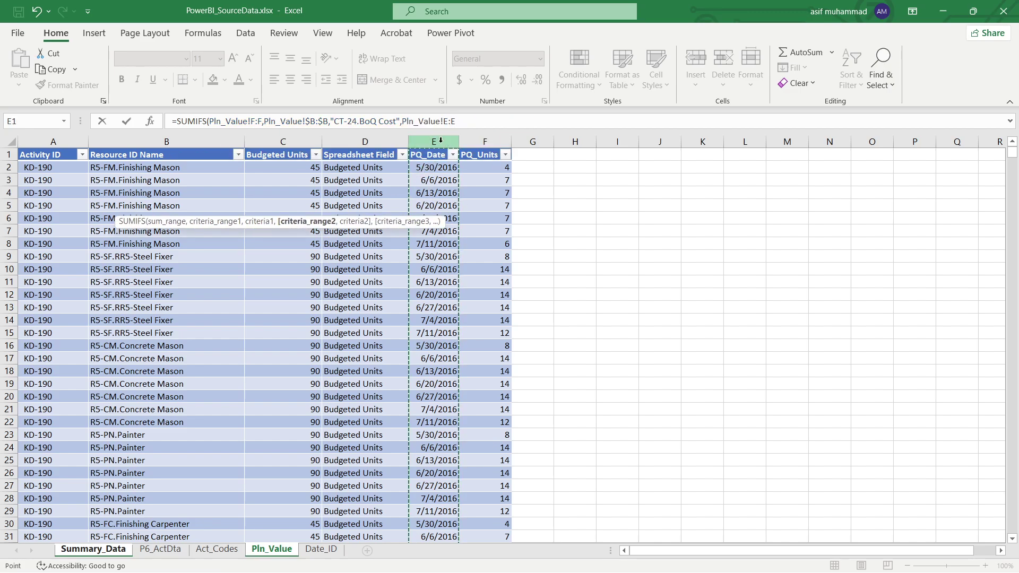
text(,)
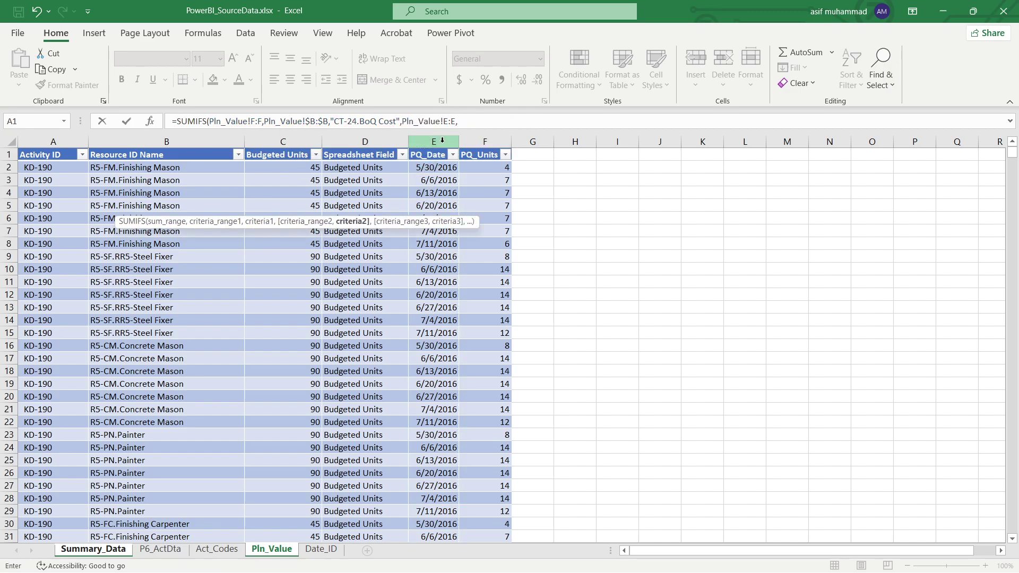
text("<="&)
click(118, 550)
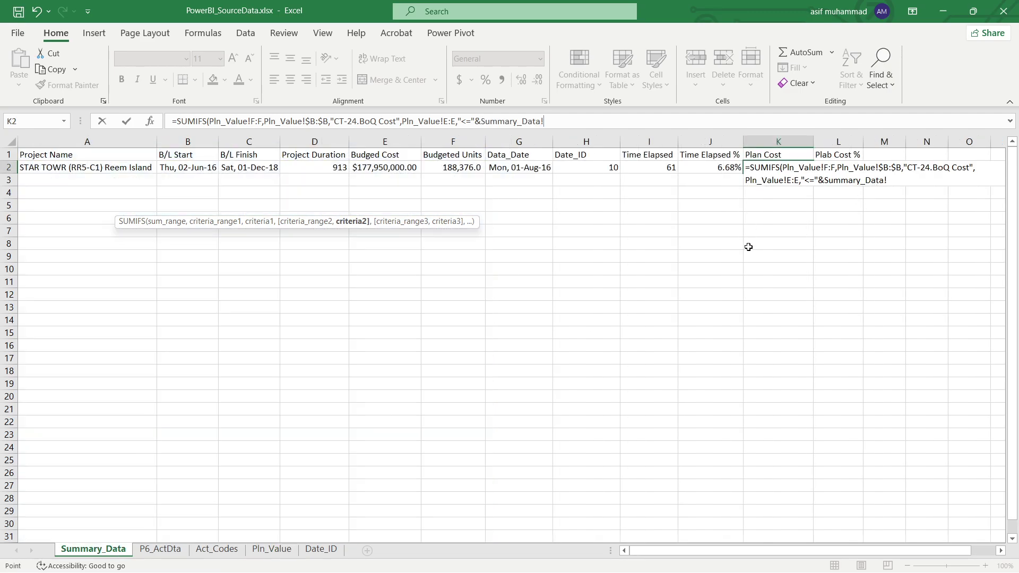
click(526, 168)
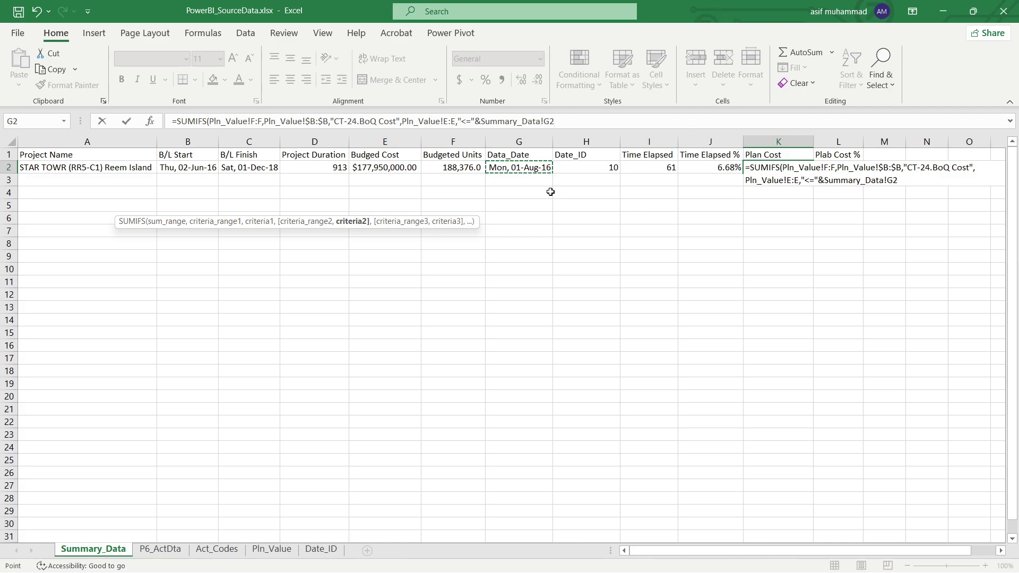
text())
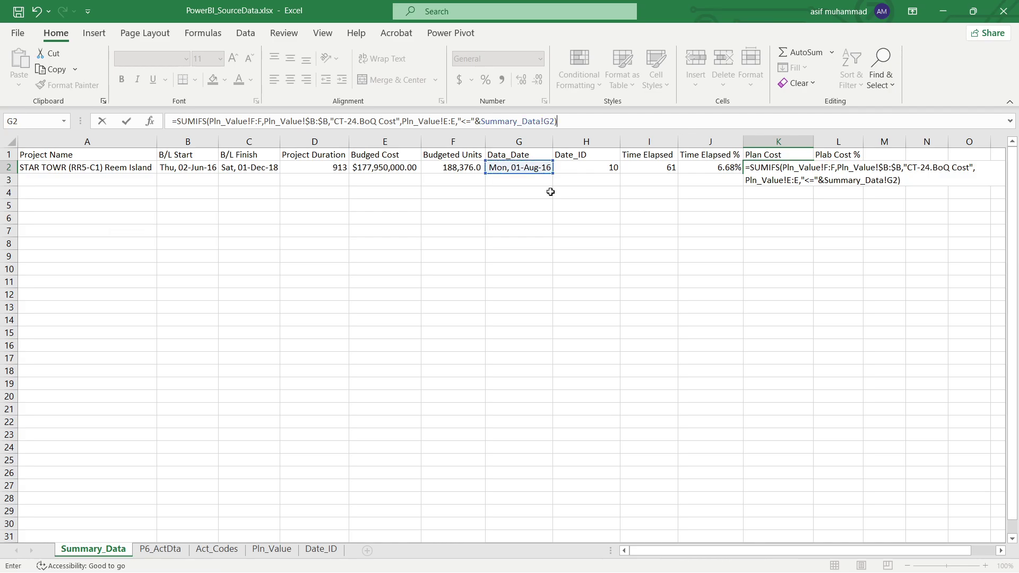
key(ctrl+Return)
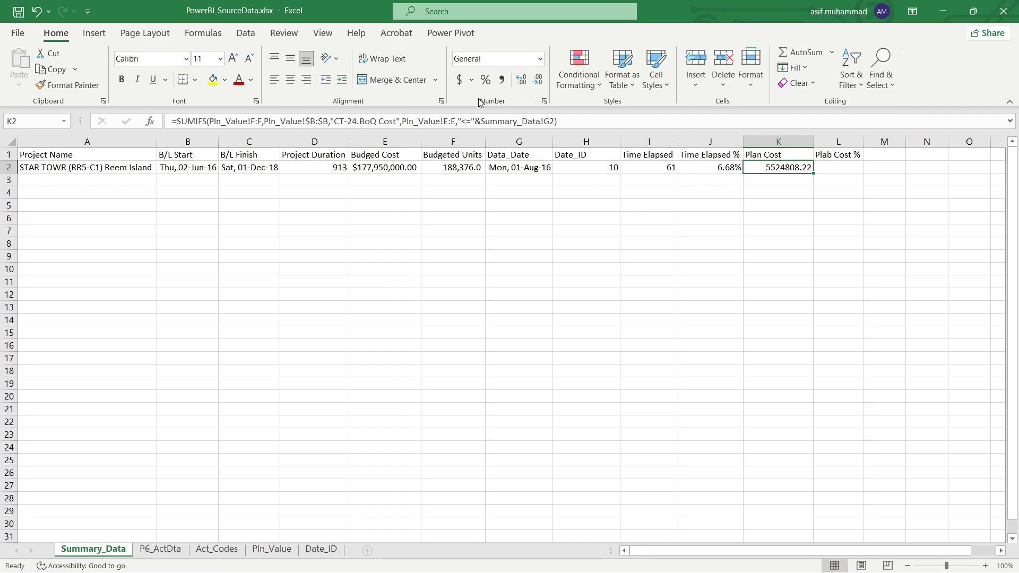
click(506, 83)
Step: Calculate the plan cost percentage in L2 with =K2/E2 and format it as a percentage with two decimals
click(852, 165)
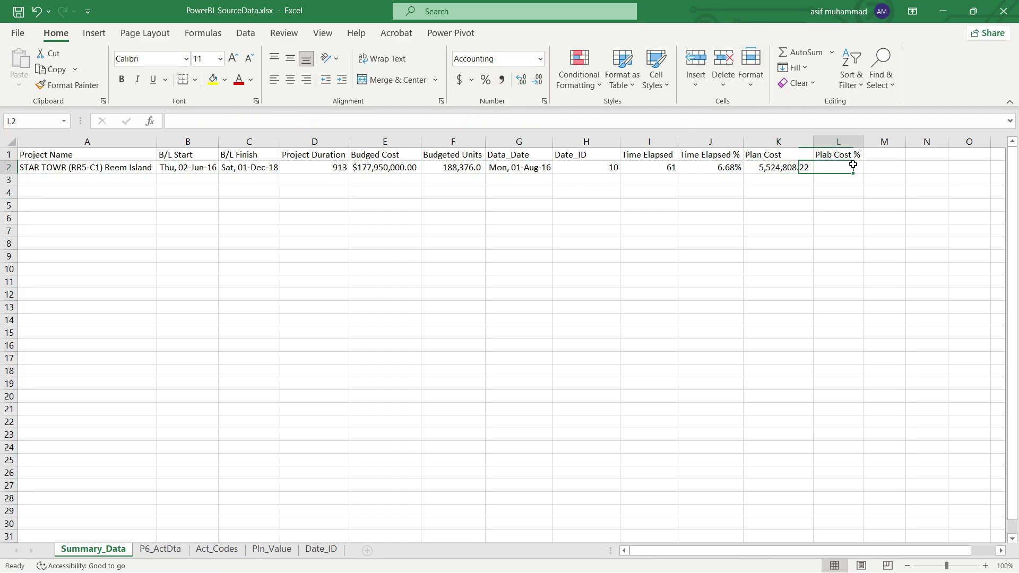
text(=)
key(Left)
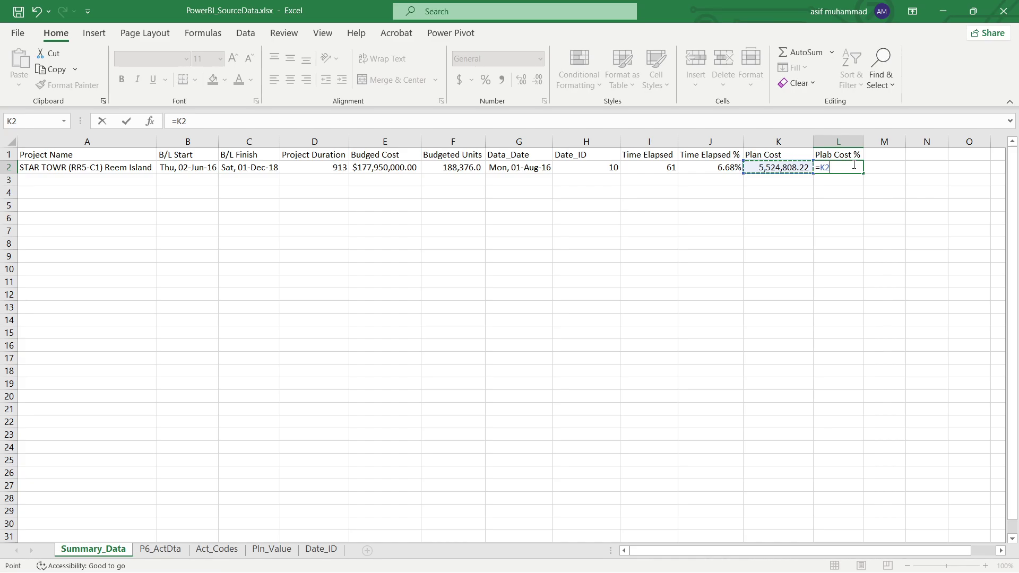
text(/)
click(405, 169)
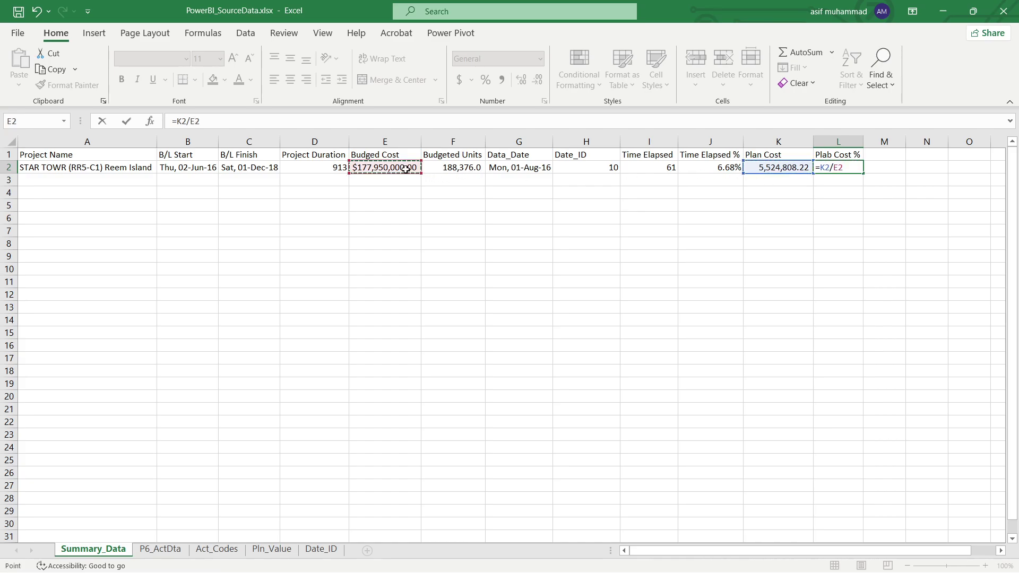
key(ctrl+Return)
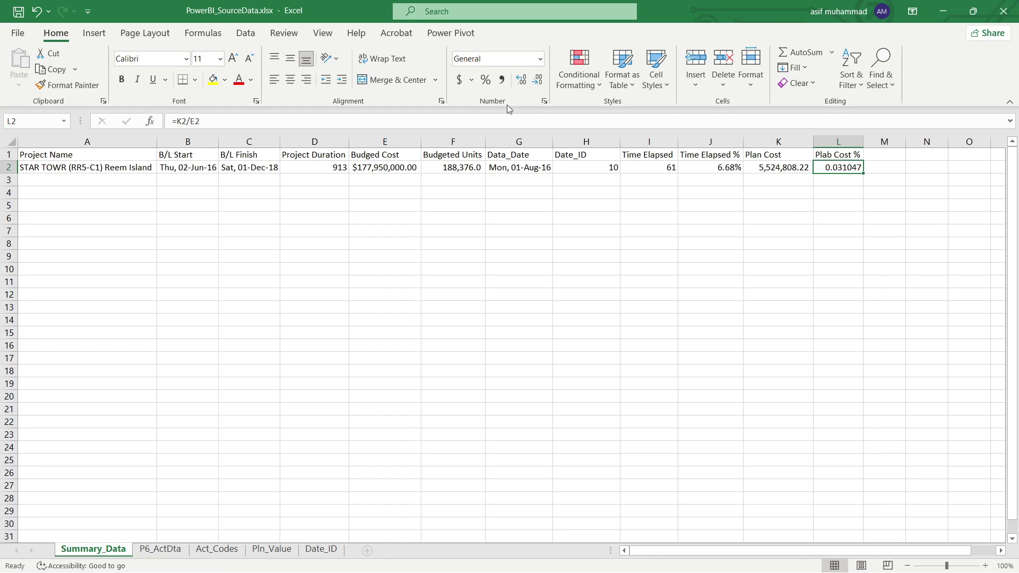
click(486, 79)
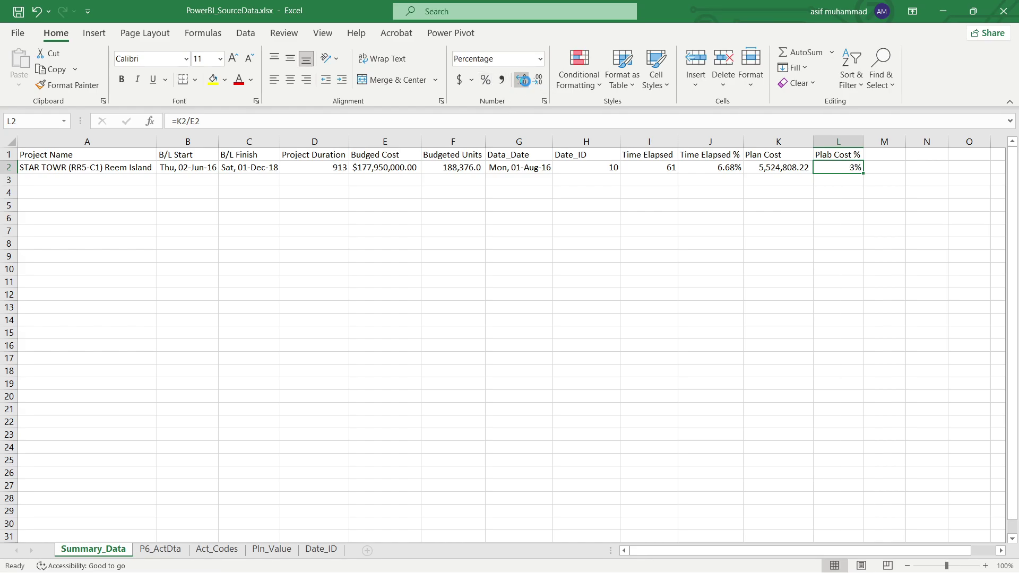
click(525, 84)
click(525, 84)
Step: Change the month in the Data_Date formula in G2 to 10, giving =DATE(2016,10,1)
click(534, 168)
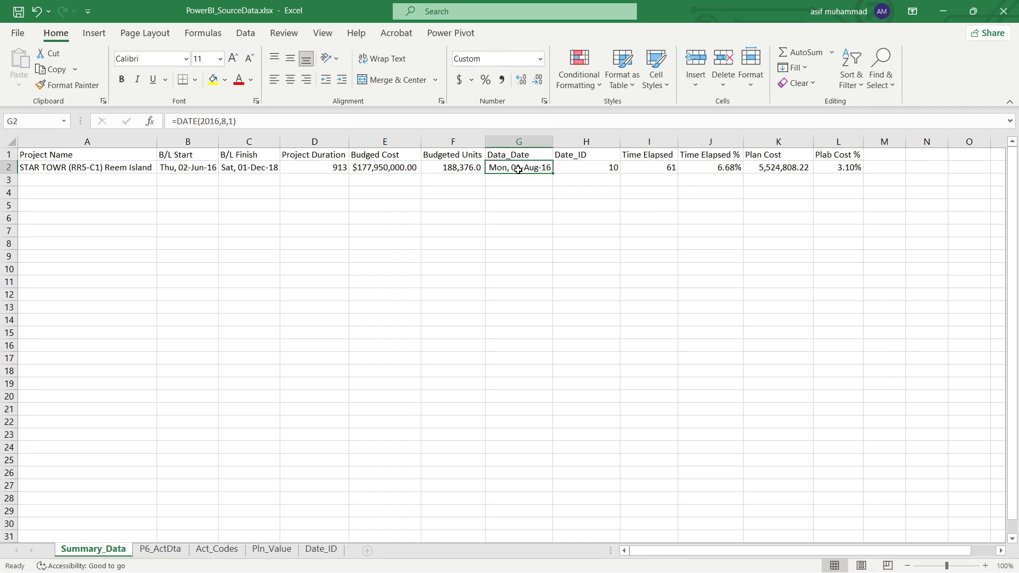
click(220, 123)
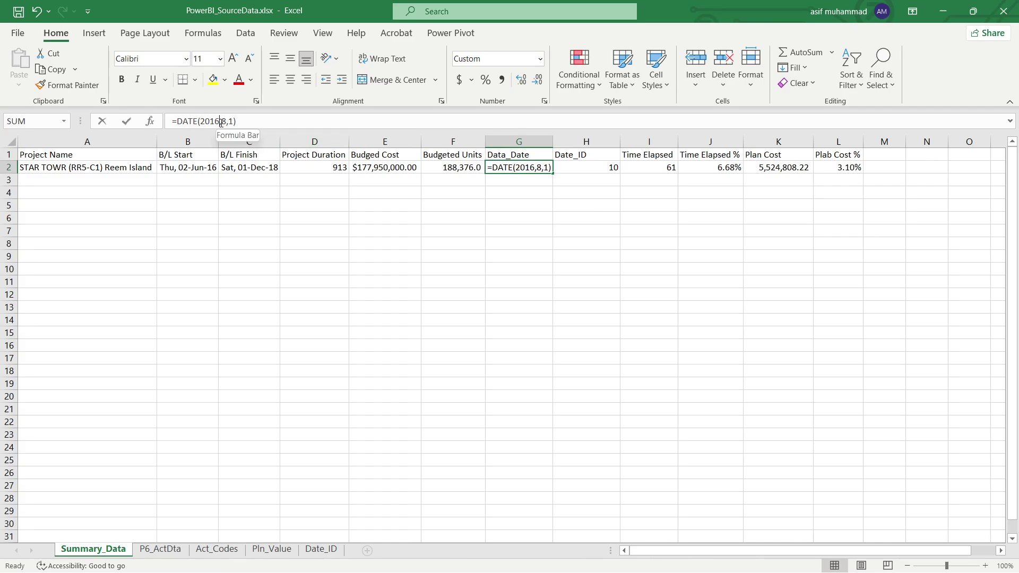
double_click(224, 122)
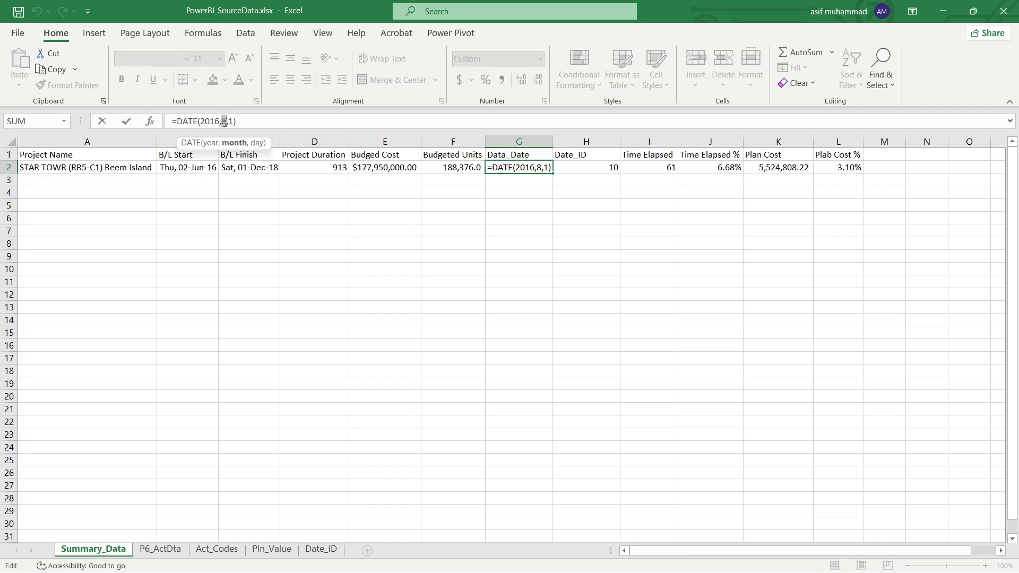
text(10)
key(ctrl+Return)
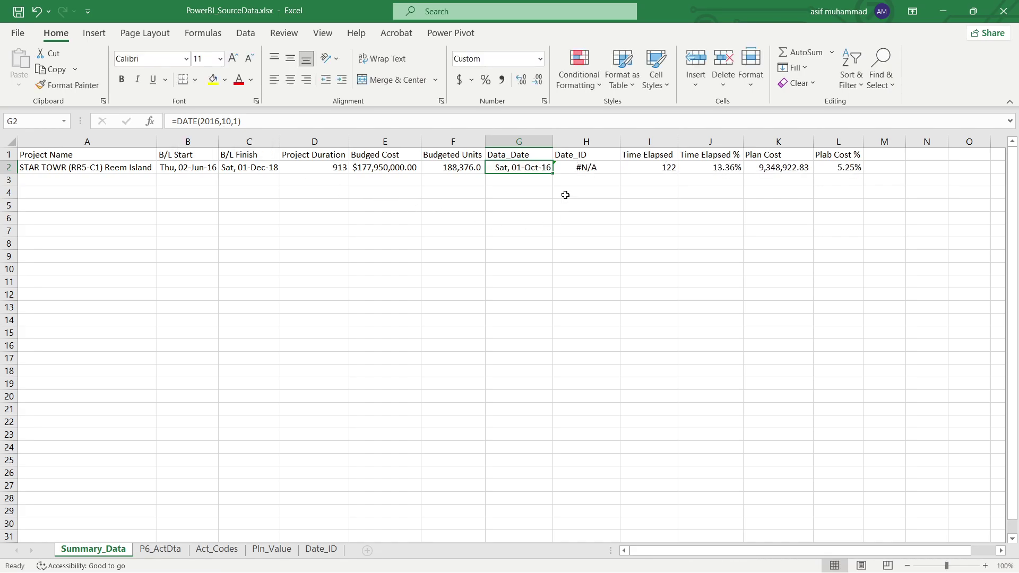
Step: Check the October 2016 dates in the Date_ID sheet and set the day in the Data_Date formula to 3
click(320, 548)
scroll(95, 417, down, 2)
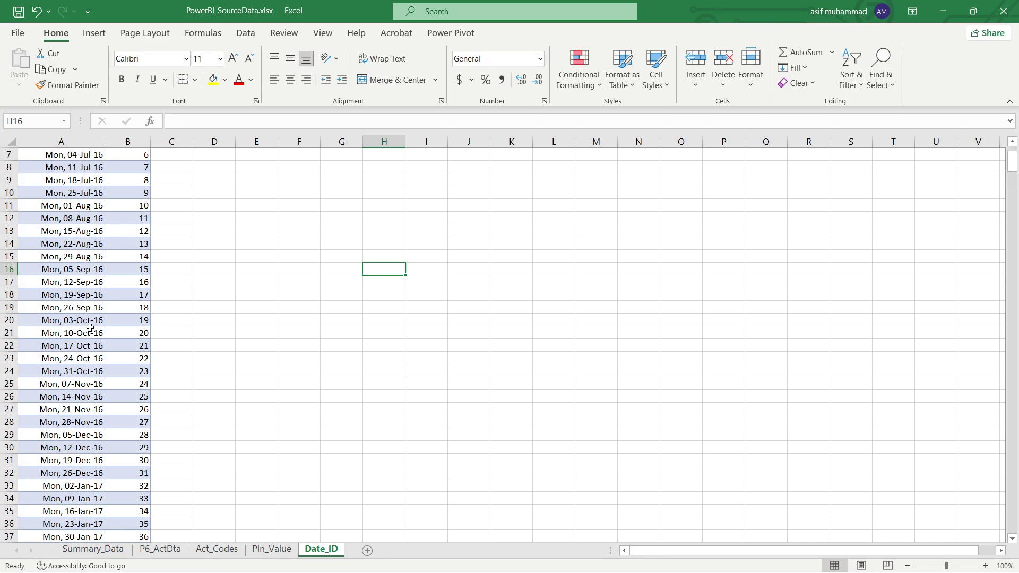
click(69, 549)
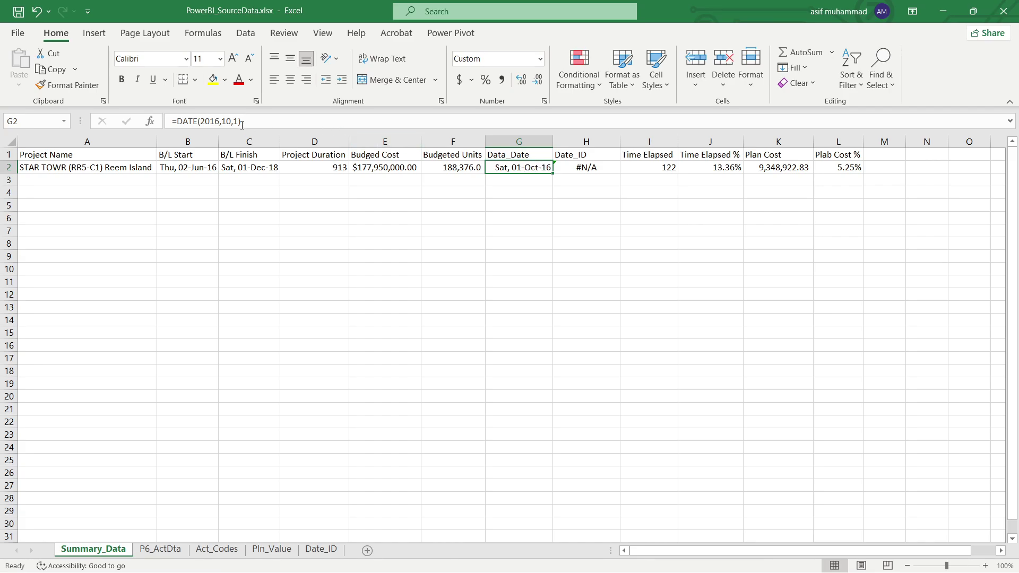
drag(239, 123, 234, 123)
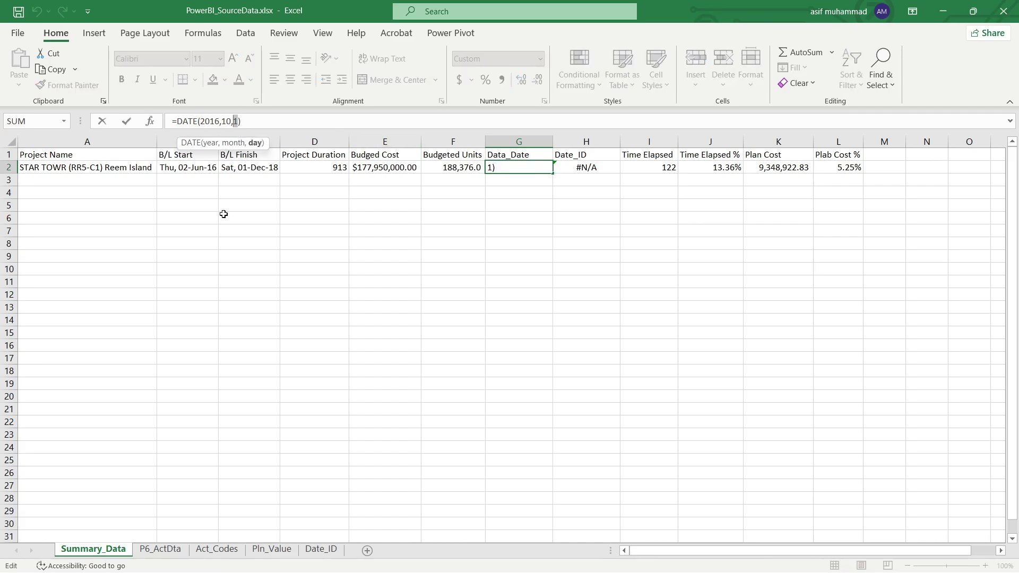
key(Escape)
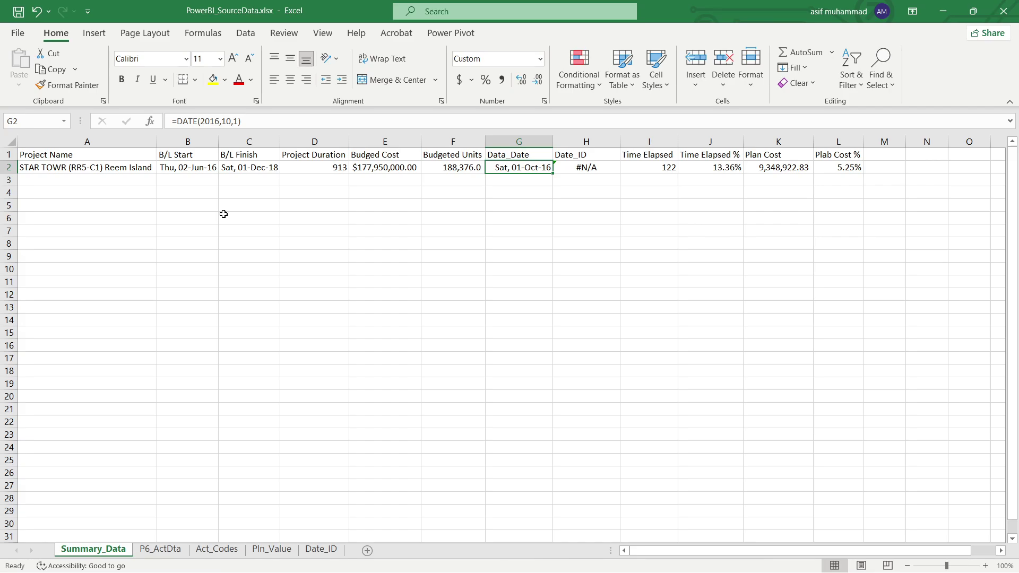
double_click(234, 122)
text(3)
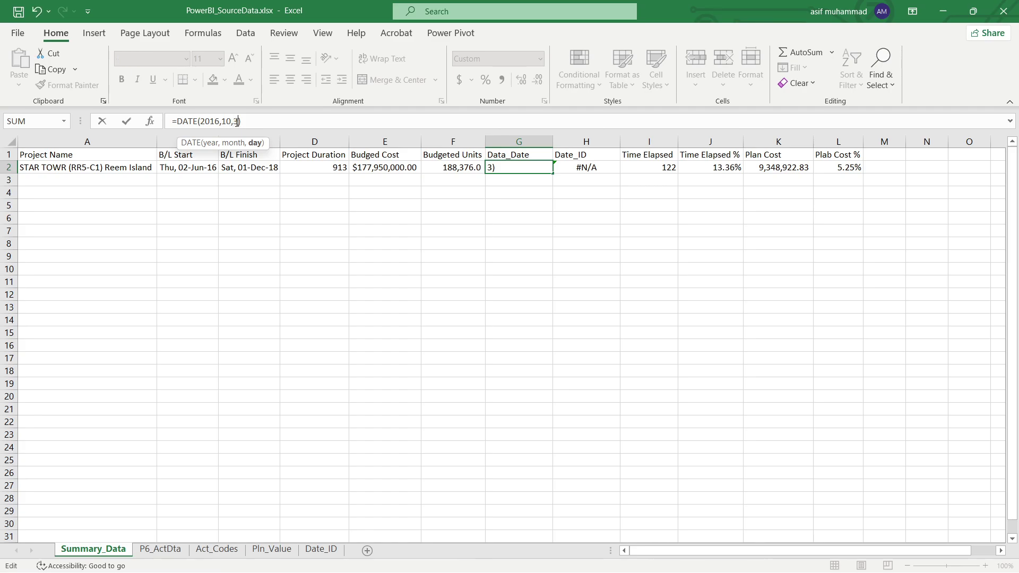
key(ctrl+Return)
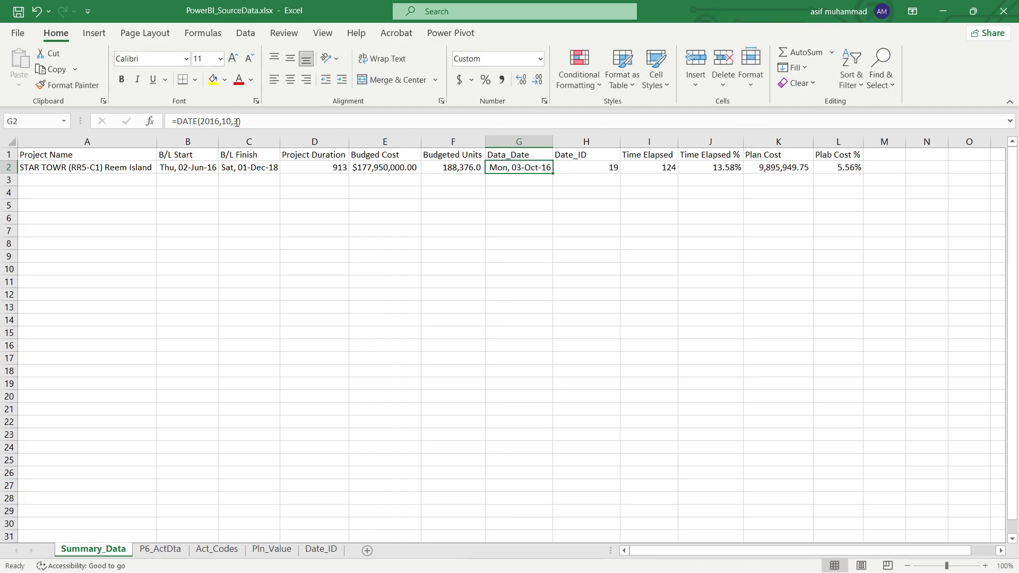
click(584, 169)
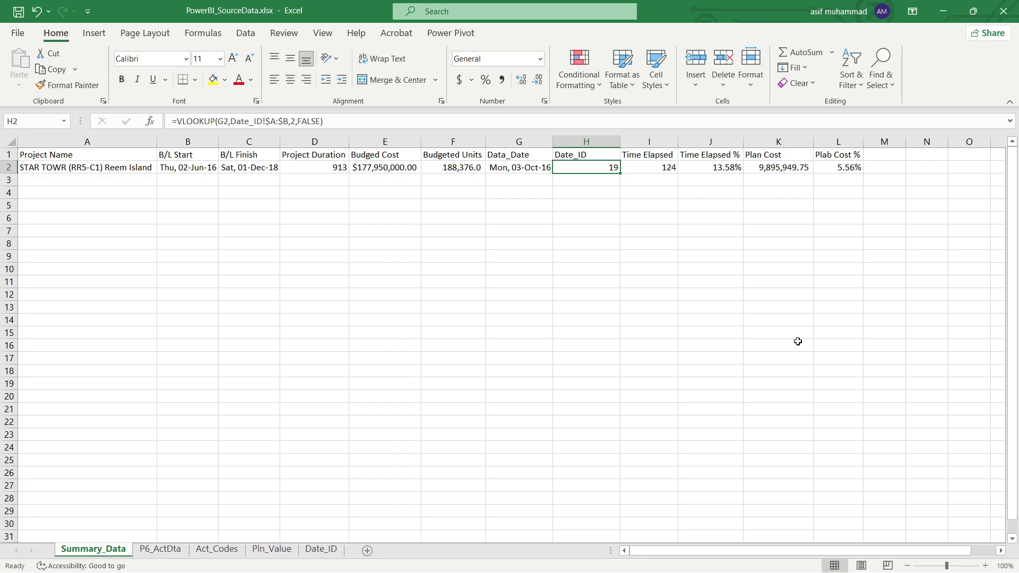
drag(101, 154, 857, 182)
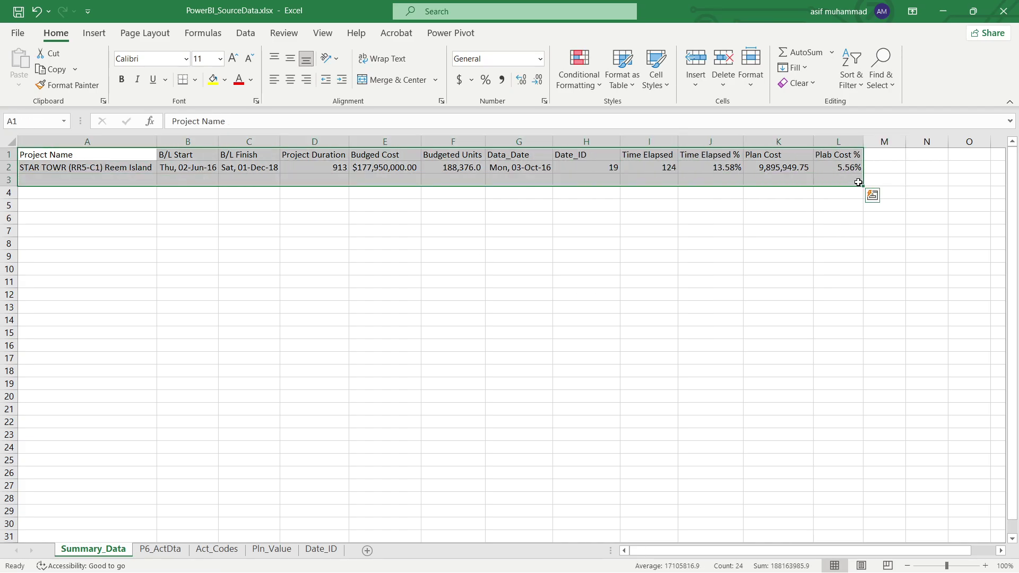
key(ctrl+q)
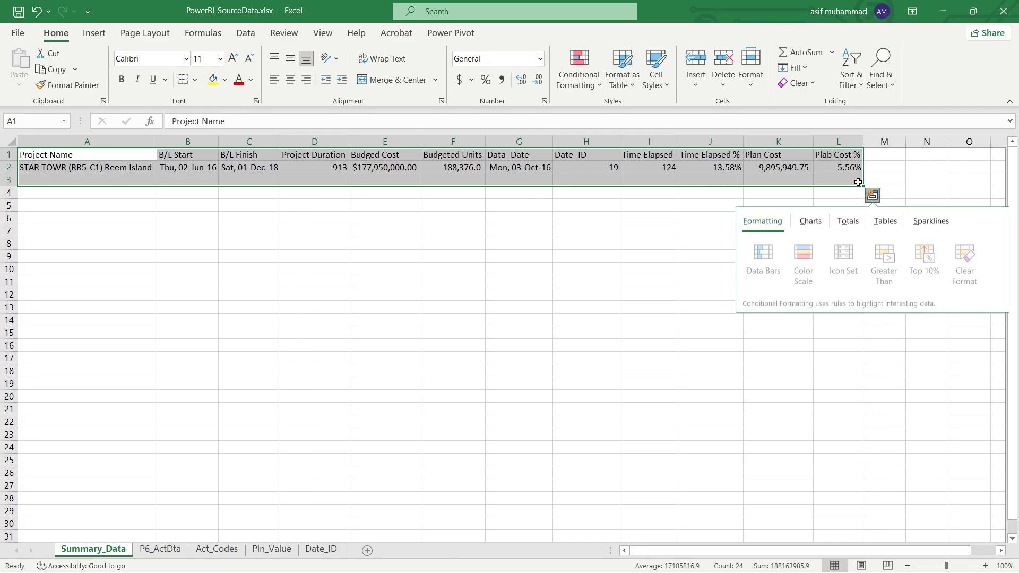
key(Escape)
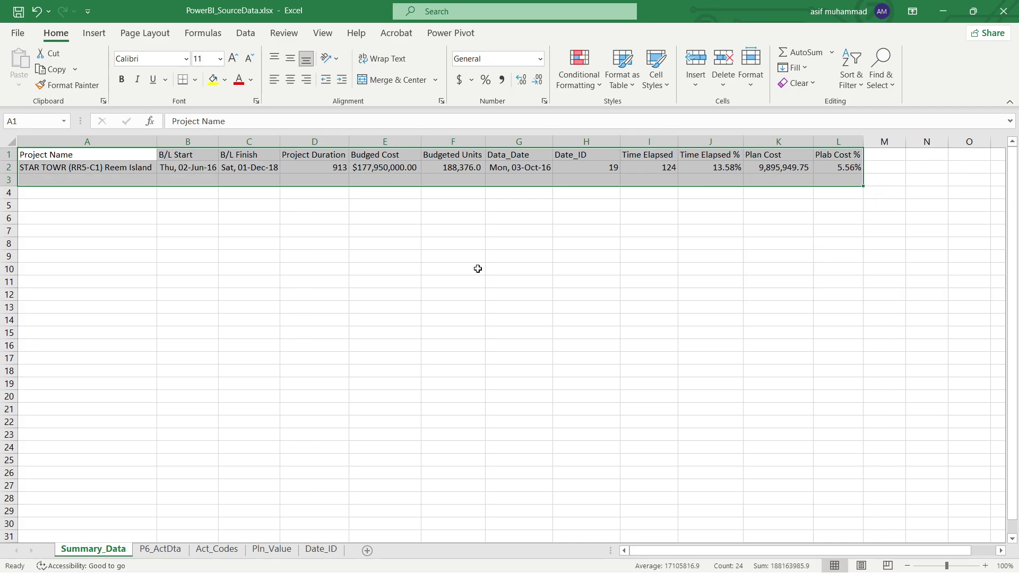
Step: Convert the range A1:L2 on Summary_Data into a table with headers
click(478, 268)
click(103, 157)
drag(200, 161, 828, 164)
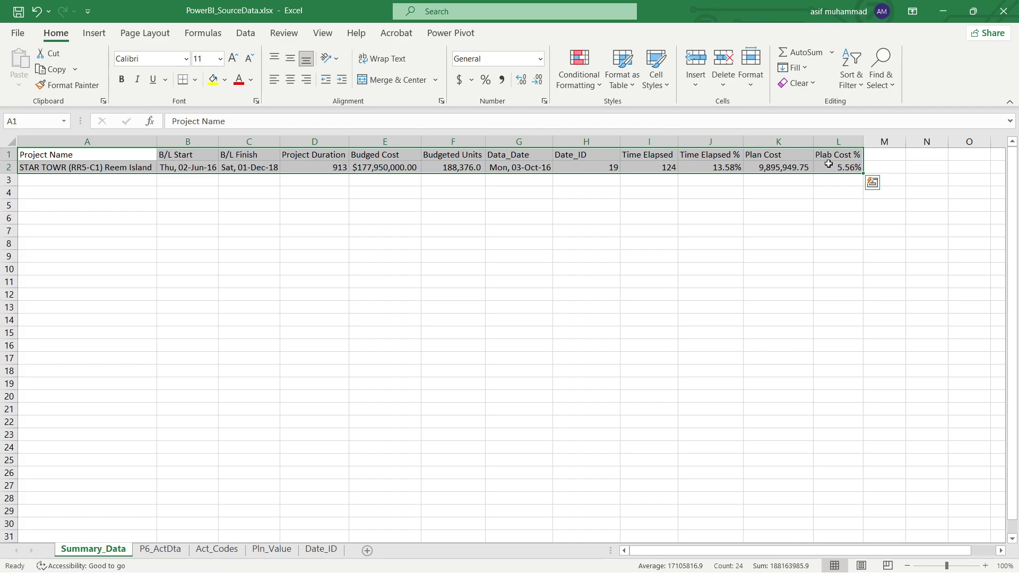
key(ctrl+t)
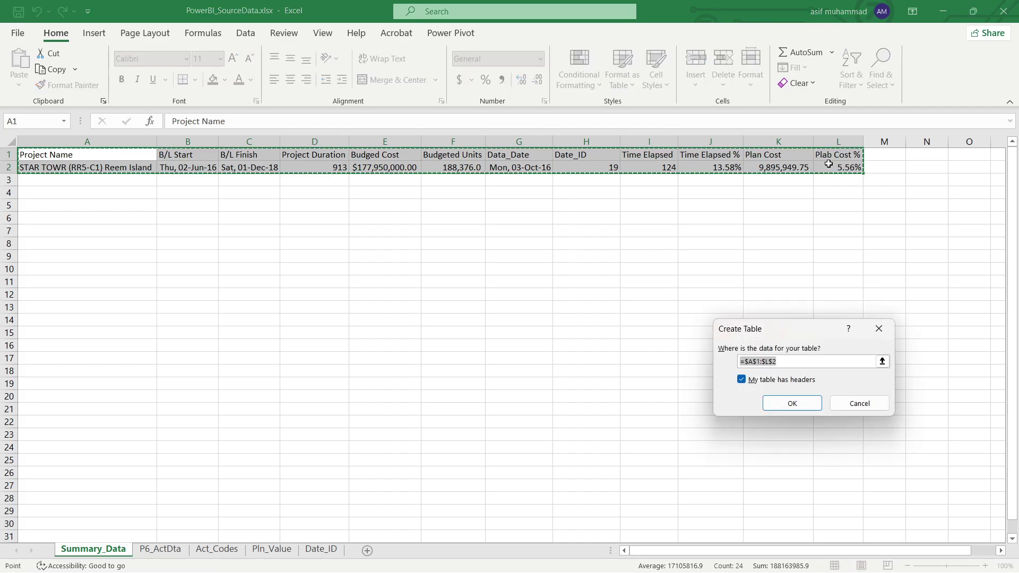
click(792, 403)
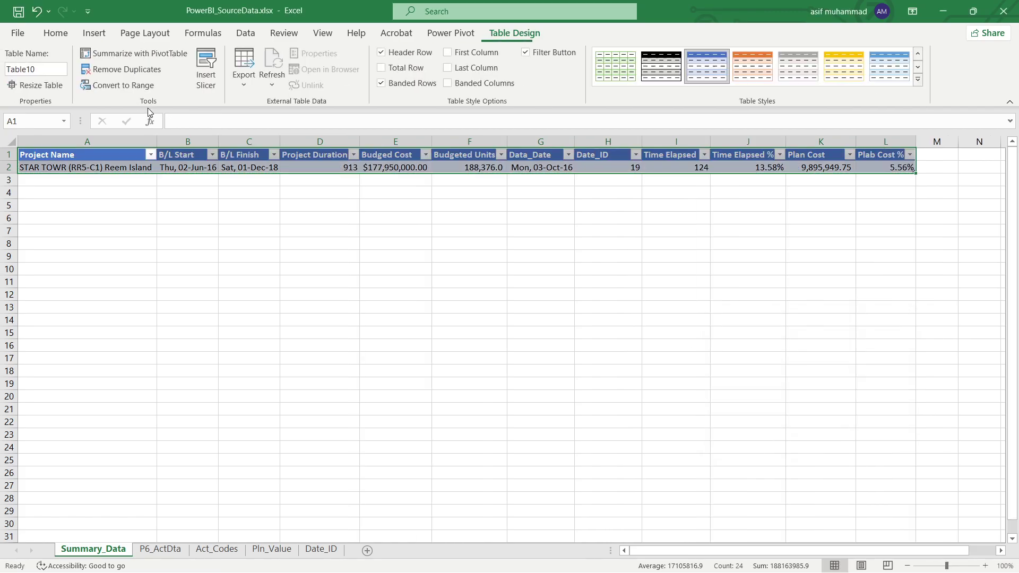
Step: Name the new Summary_Data table Summ_Table
click(54, 69)
text(S)
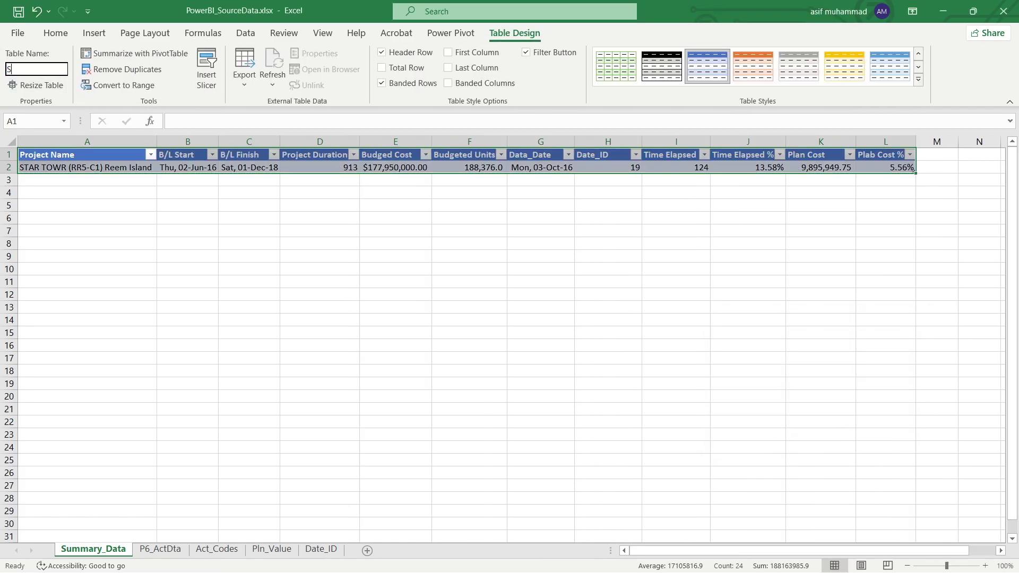
text(umm_Table)
key(Return)
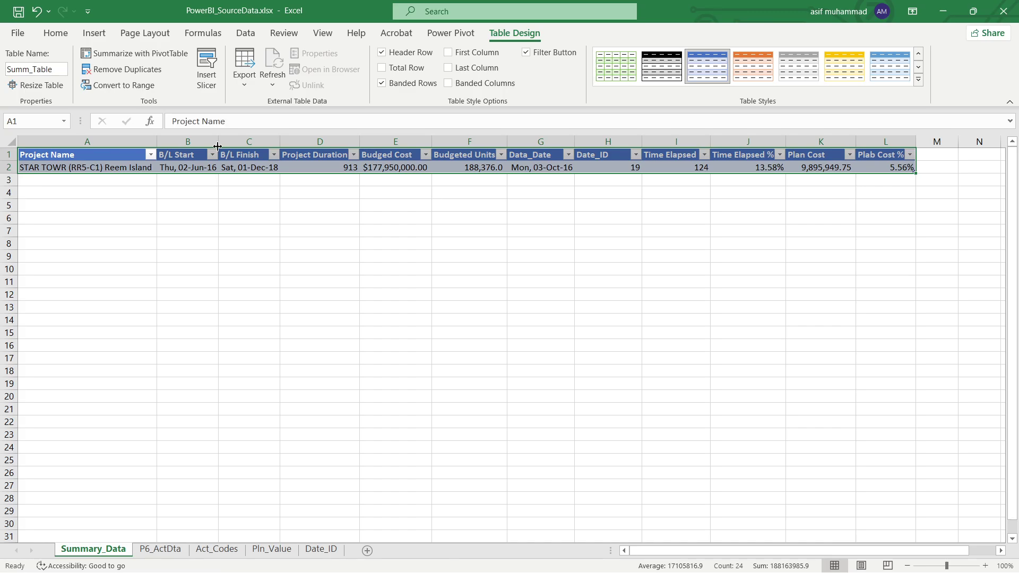
click(665, 305)
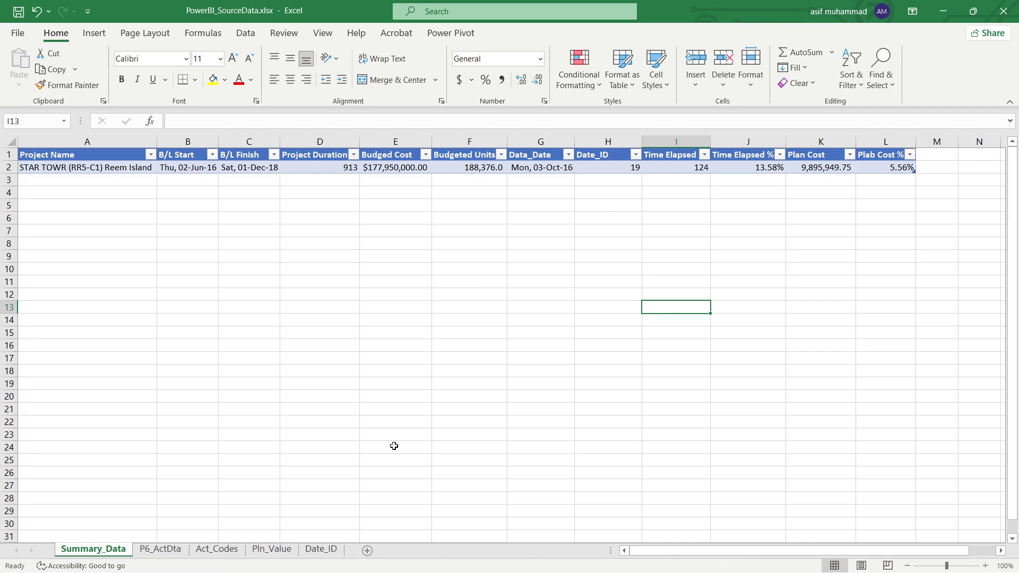
Step: Look through the P6_ActDta, Act_Codes, Pln_Value and Date_ID sheets, then return to Summary_Data and save the workbook
click(154, 551)
click(411, 450)
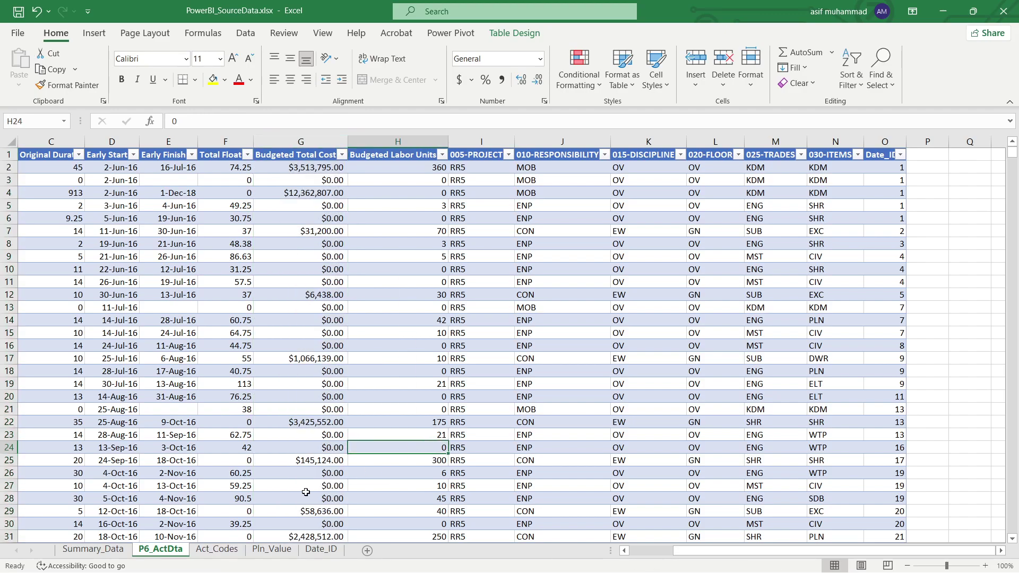
click(218, 549)
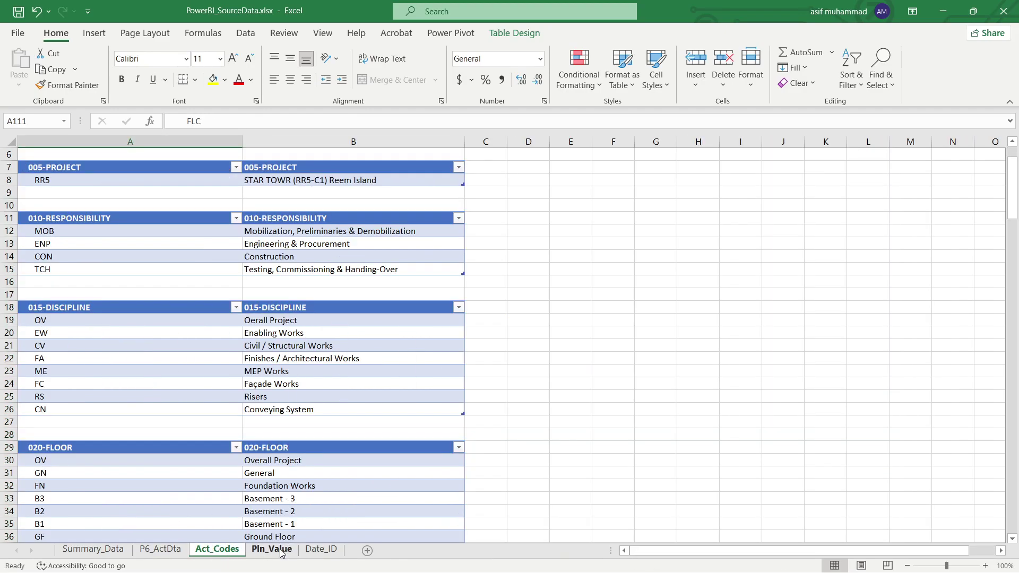
click(272, 549)
click(321, 550)
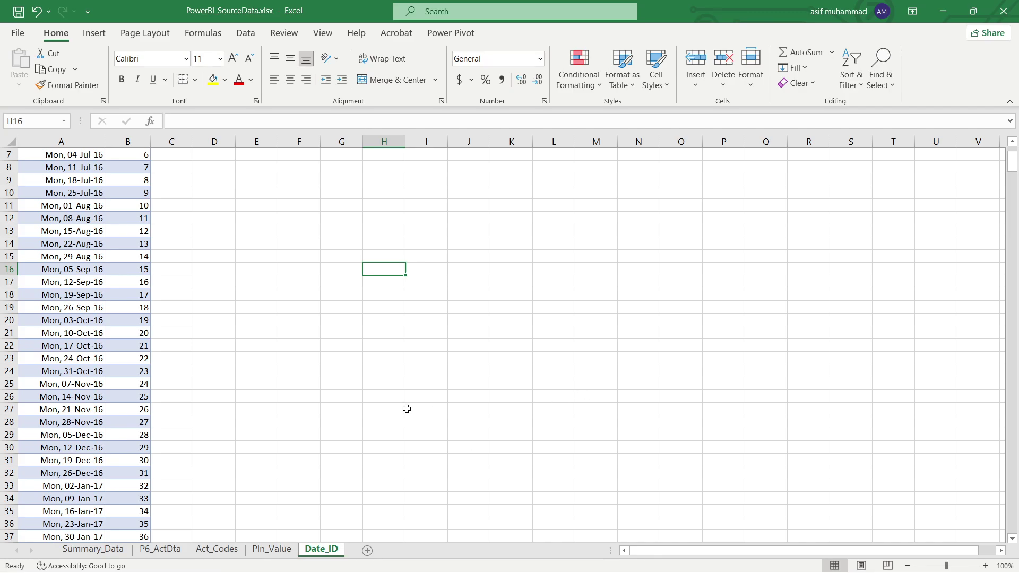
click(93, 549)
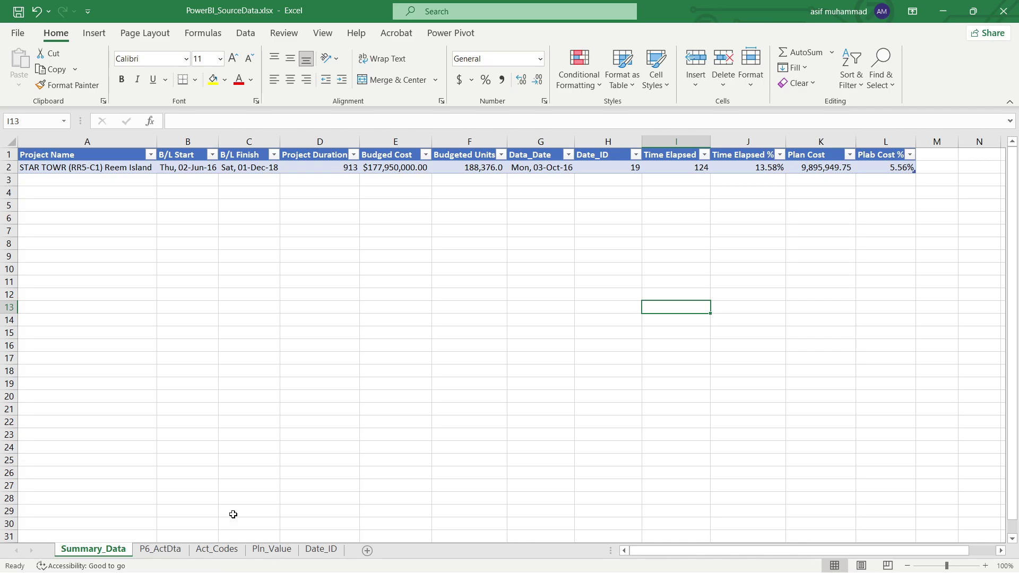
click(25, 12)
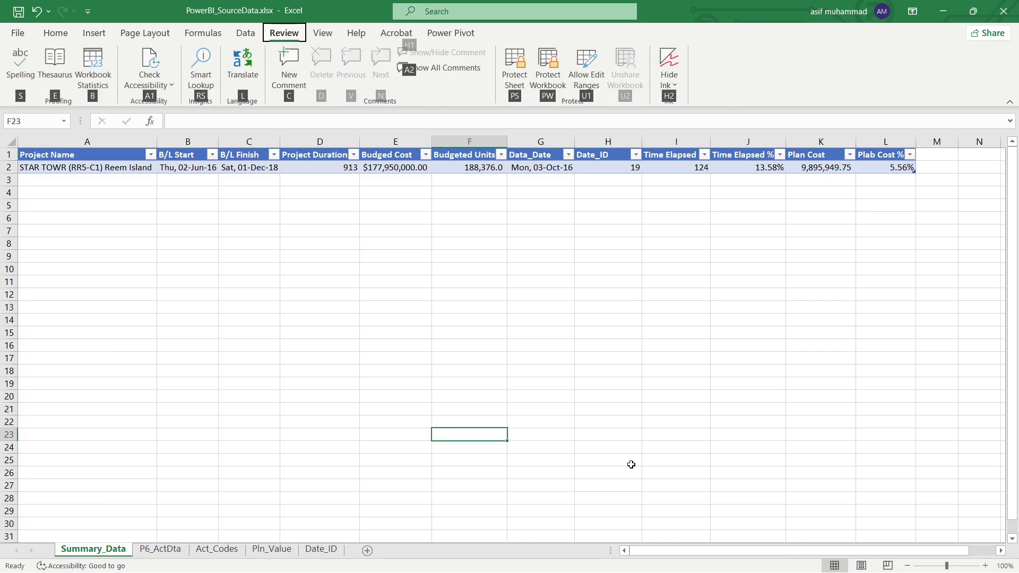
Step: Set the Data_Date formula in G2 to =DATE(2016,8,1)
click(711, 432)
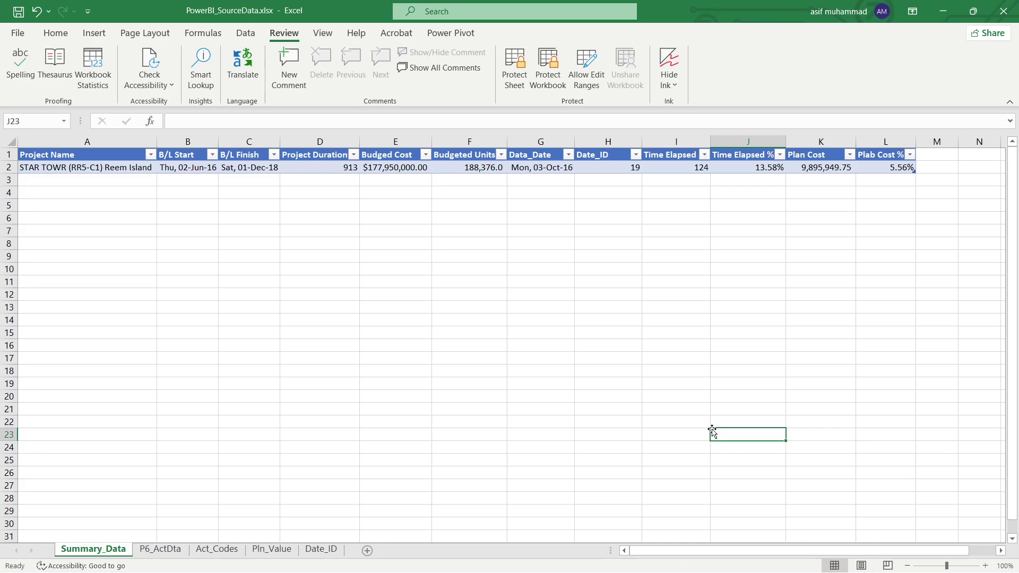
click(540, 170)
click(225, 121)
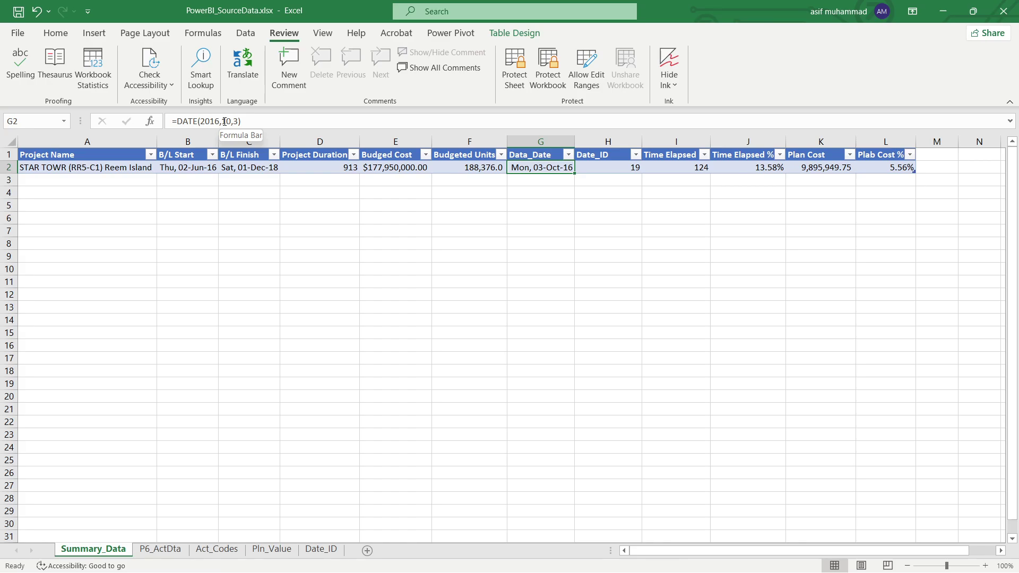
drag(221, 122, 267, 123)
text(8,1))
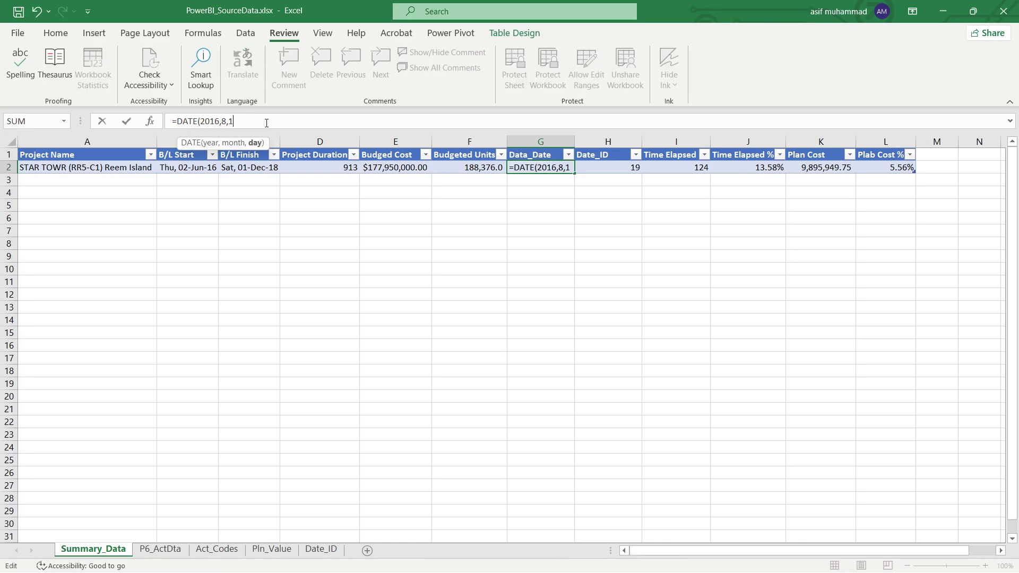
key(Return)
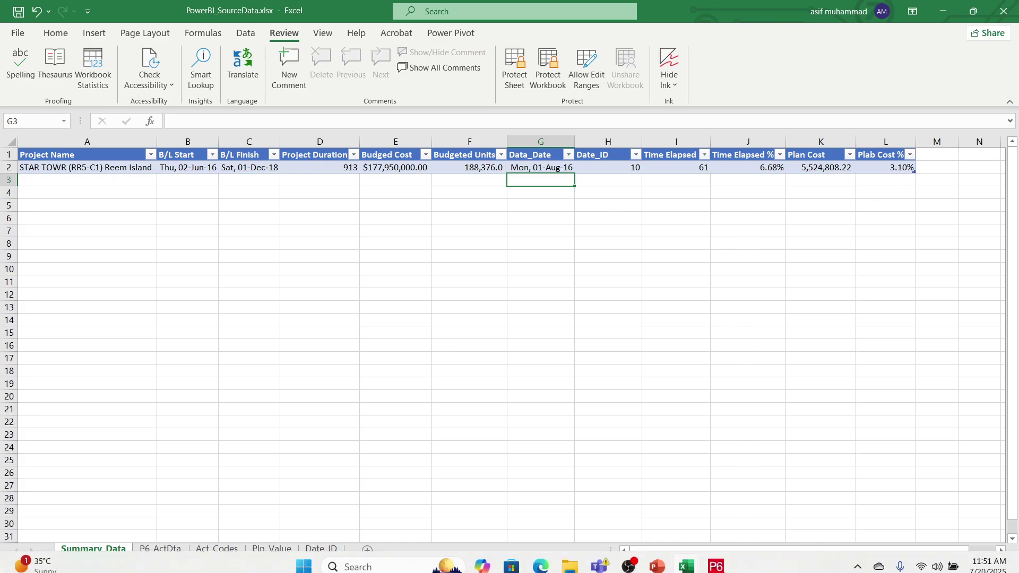
Step: Switch to Primavera P6, check the resource assignments filter where Resource Type equals Material, and copy all resource assignments
mouse_move(687, 557)
click(743, 498)
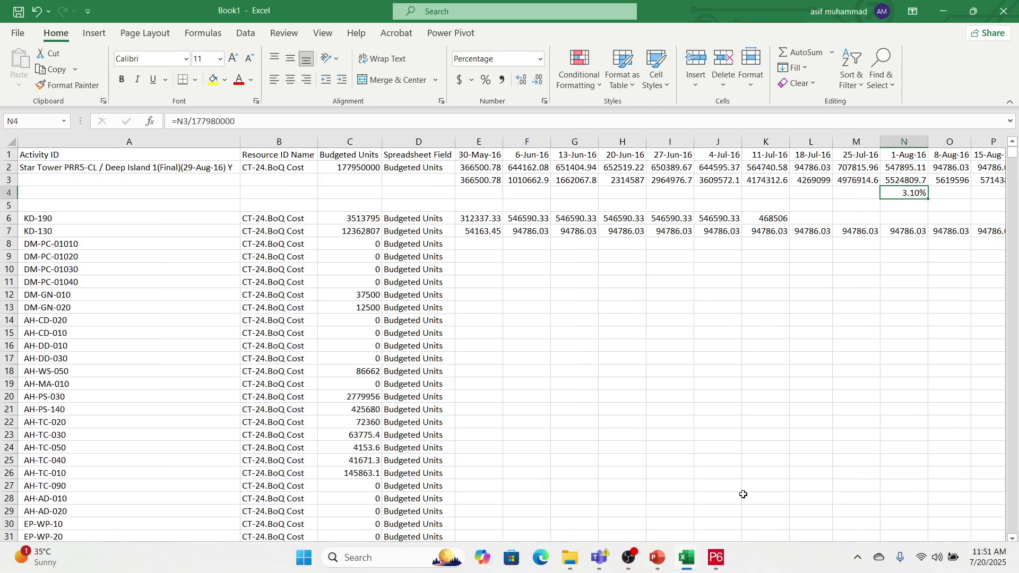
click(716, 558)
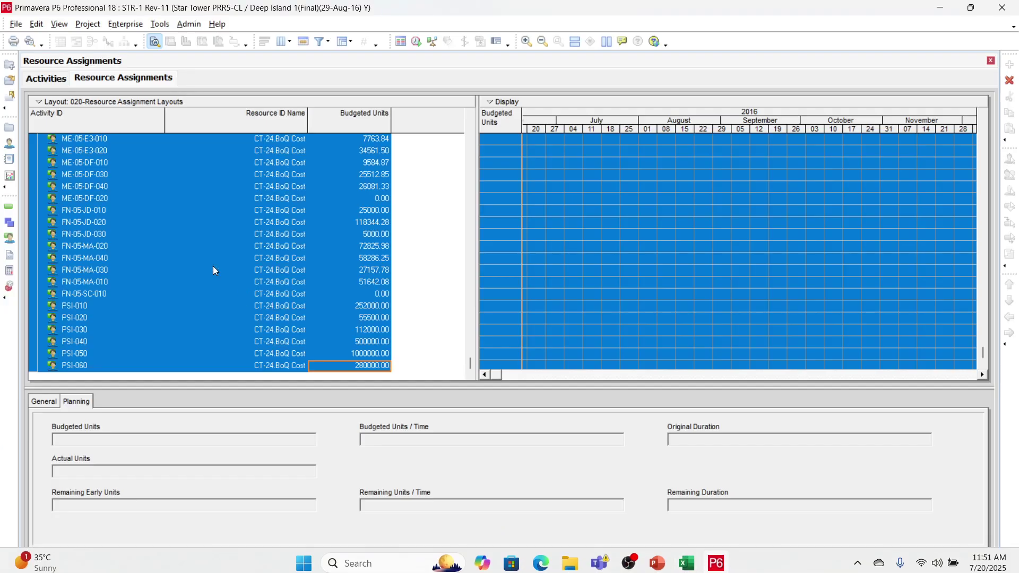
click(213, 269)
click(320, 41)
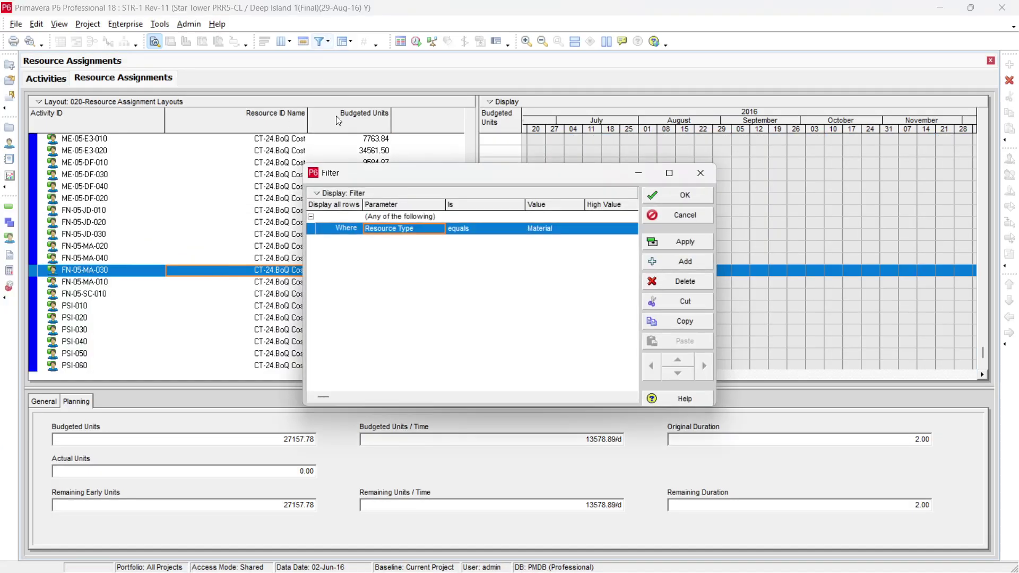
click(681, 196)
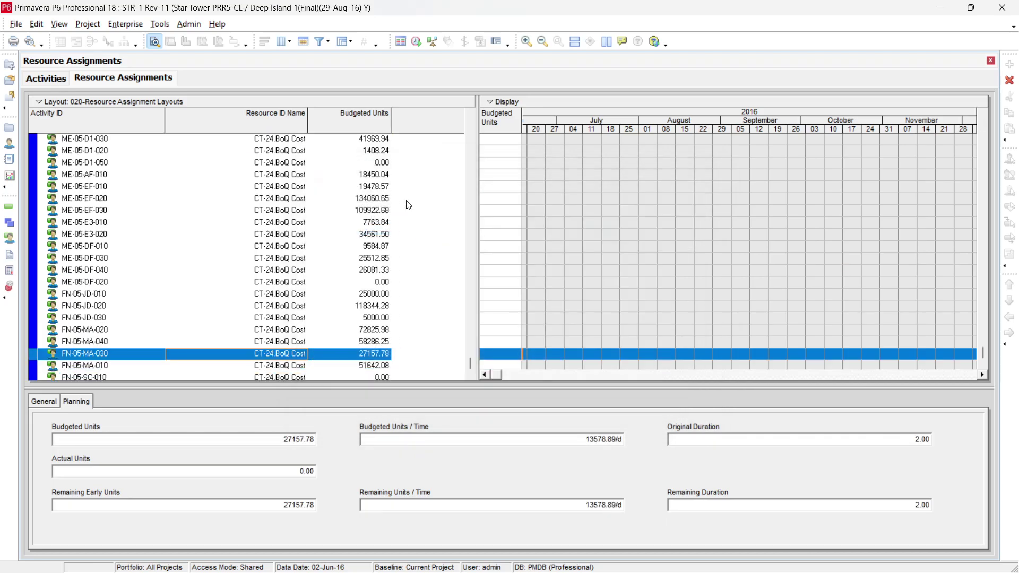
click(364, 273)
key(ctrl+a)
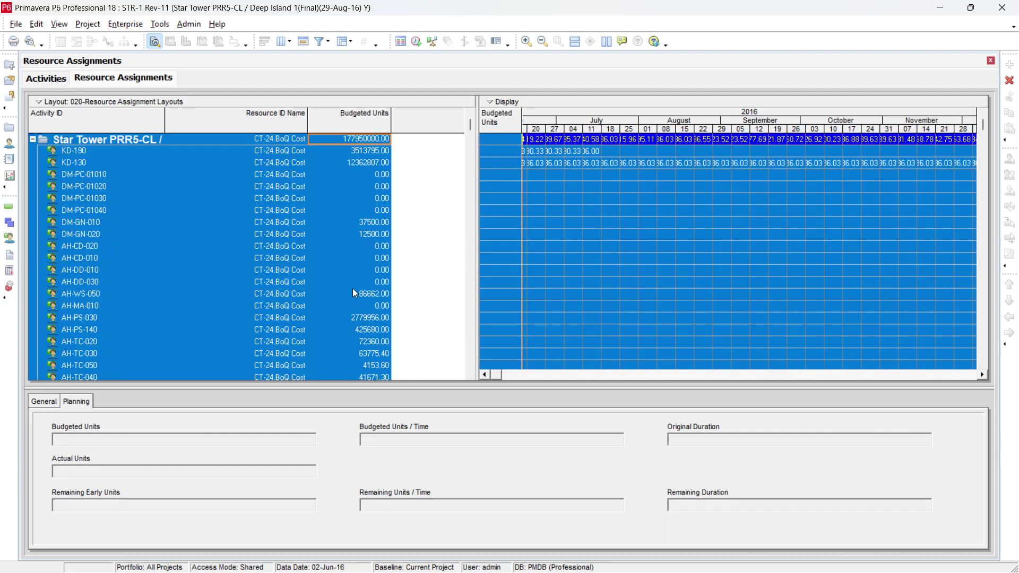
key(ctrl+c)
Step: Switch to the Book1 workbook and inspect the cumulative cost formula in F3 and the 1-Aug-16 percentage formula in N4
mouse_move(729, 566)
mouse_move(692, 562)
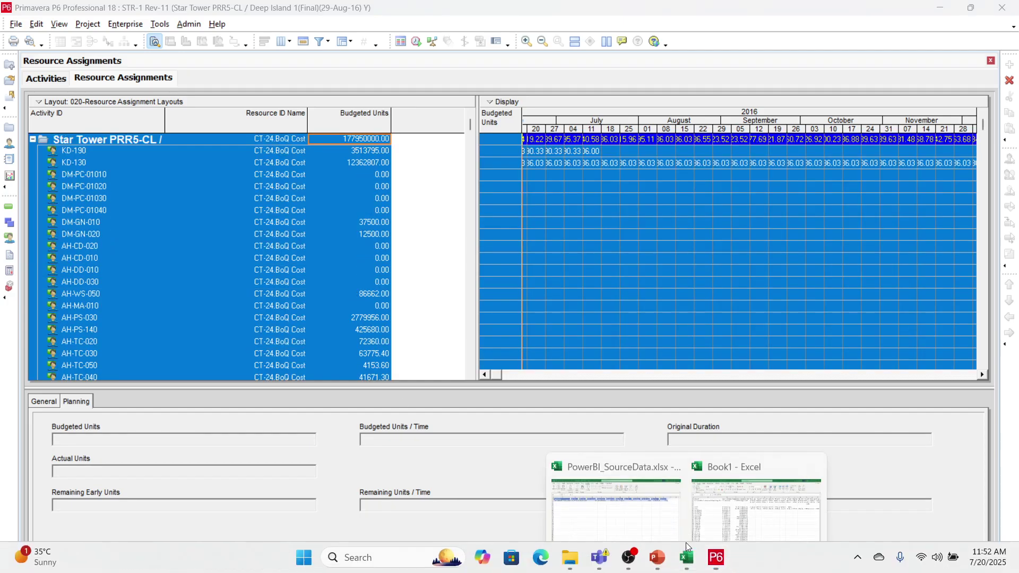
click(755, 494)
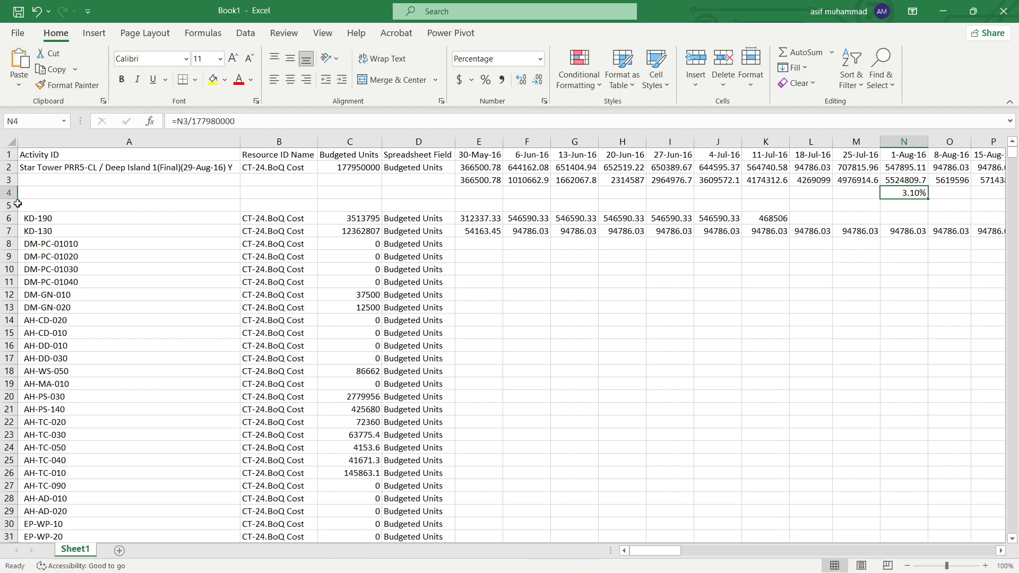
click(495, 181)
click(515, 181)
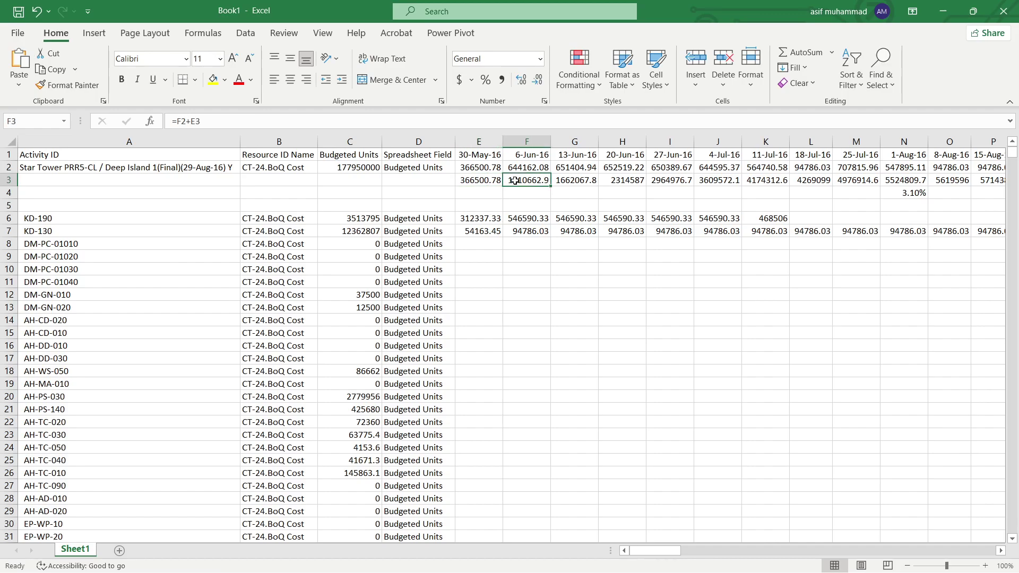
double_click(517, 181)
key(Escape)
double_click(905, 192)
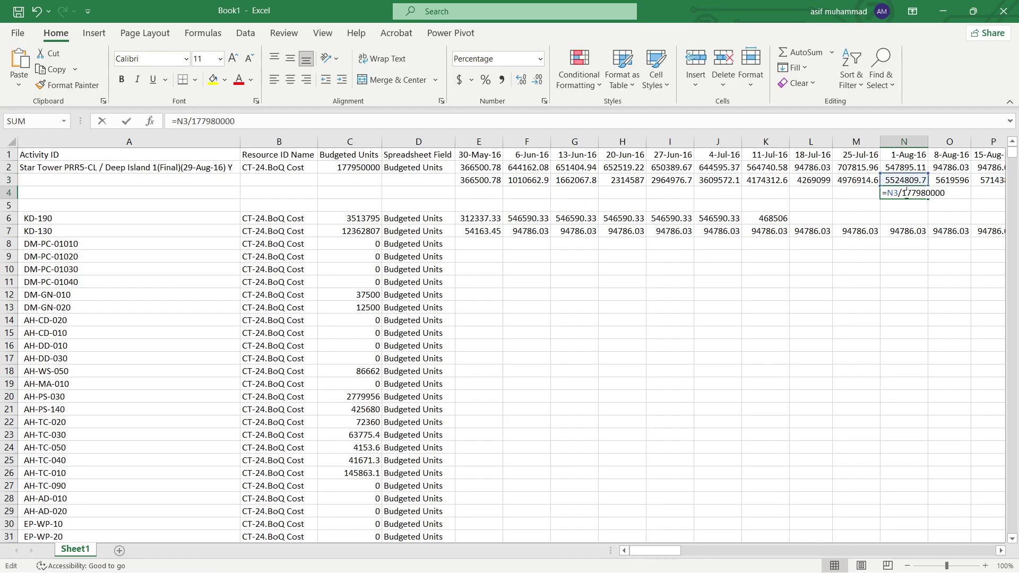
key(Escape)
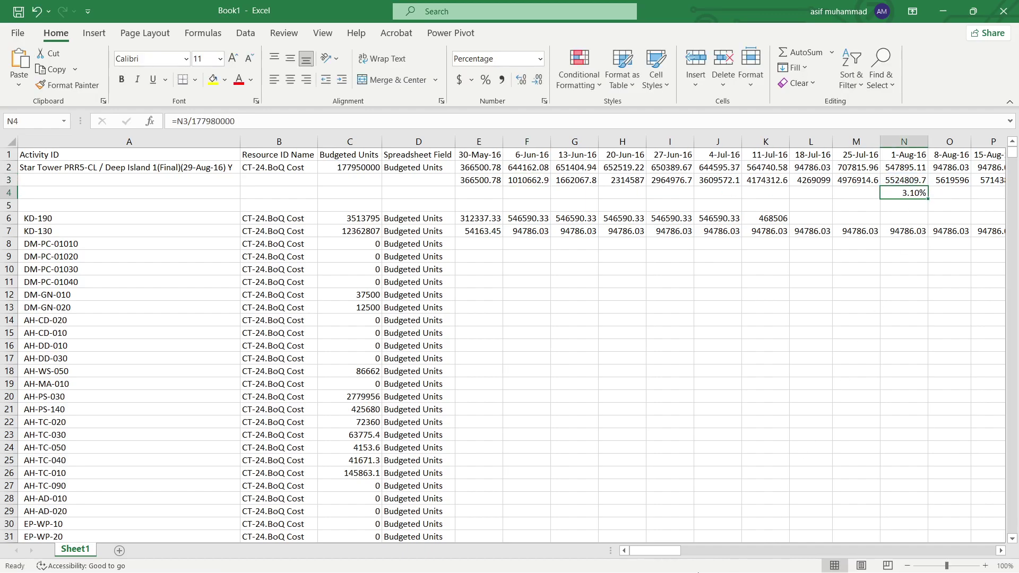
Step: Switch back to PowerBI_SourceData.xlsx and set the Data_Date formula in G2 to =DATE(2016,10,3)
mouse_move(695, 560)
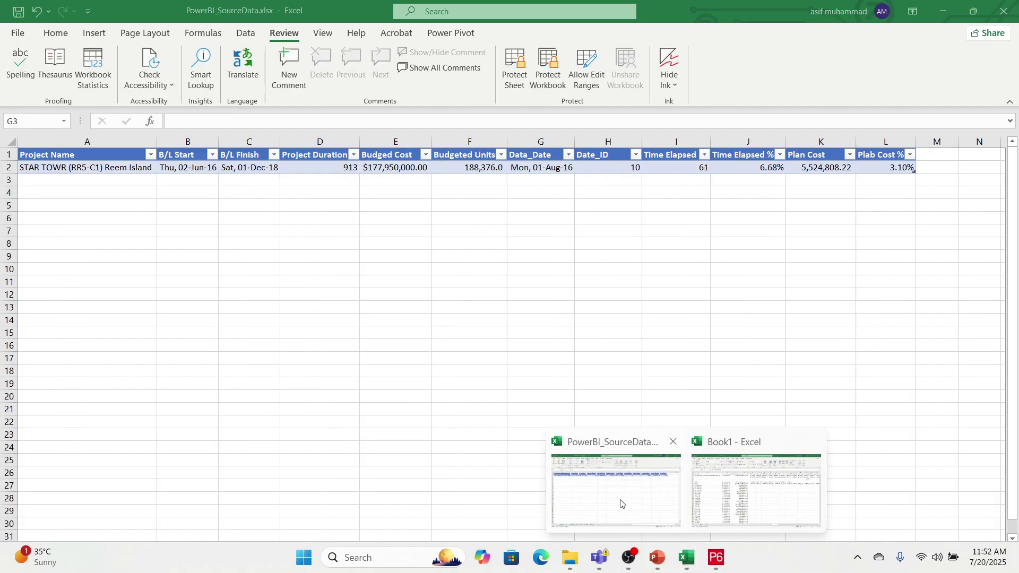
click(618, 504)
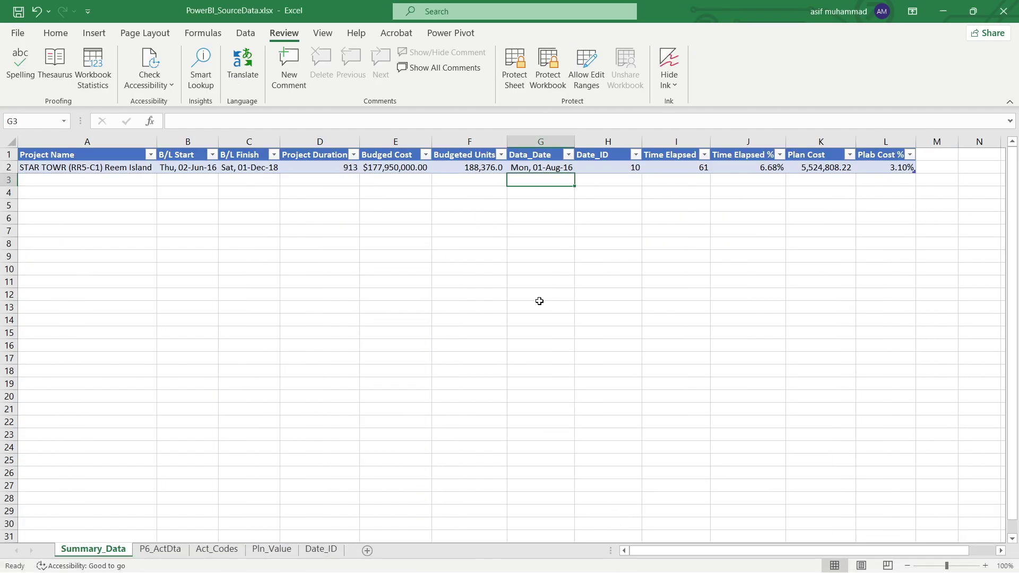
click(554, 168)
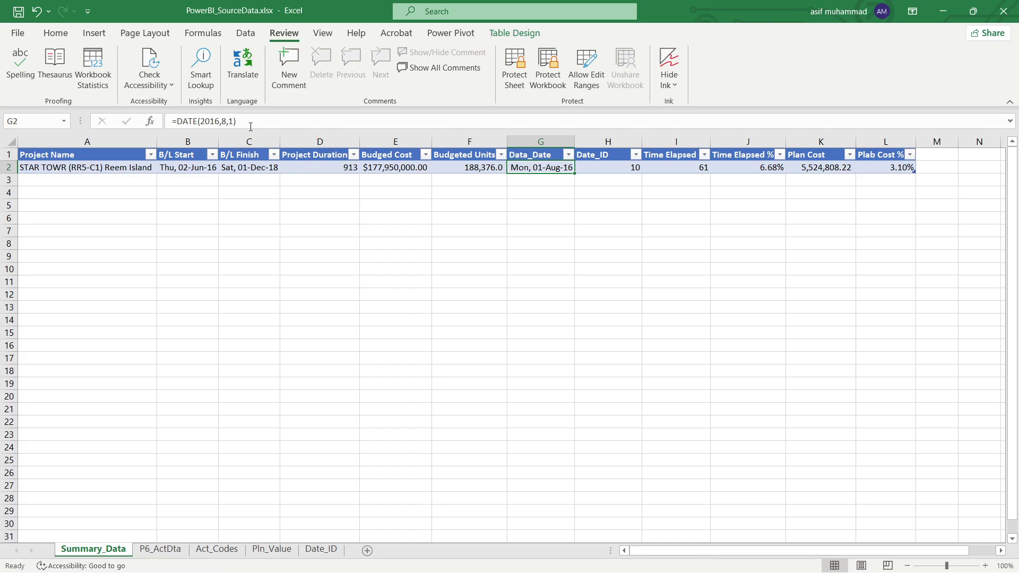
drag(220, 121, 325, 125)
text(1)
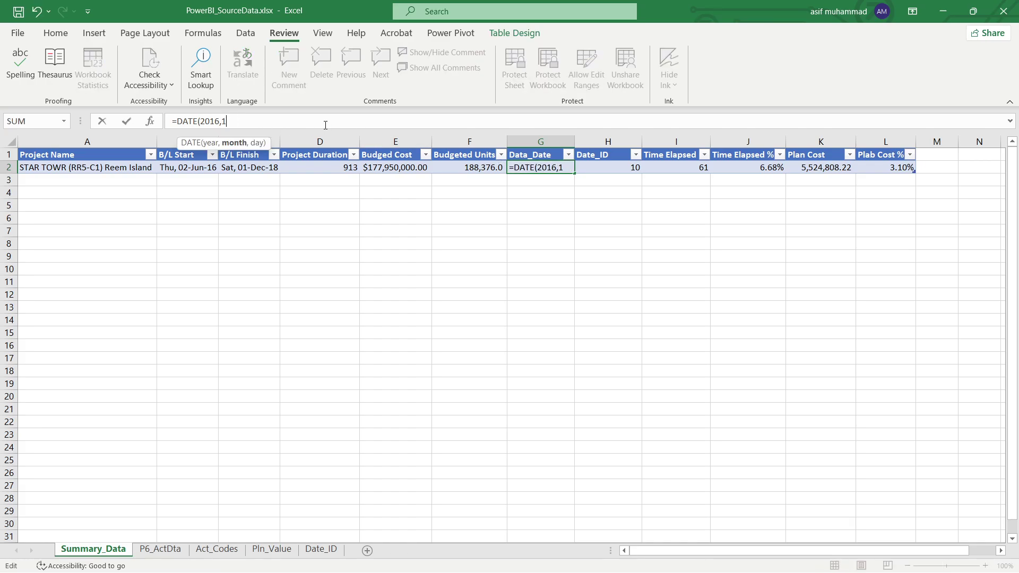
text(0,3))
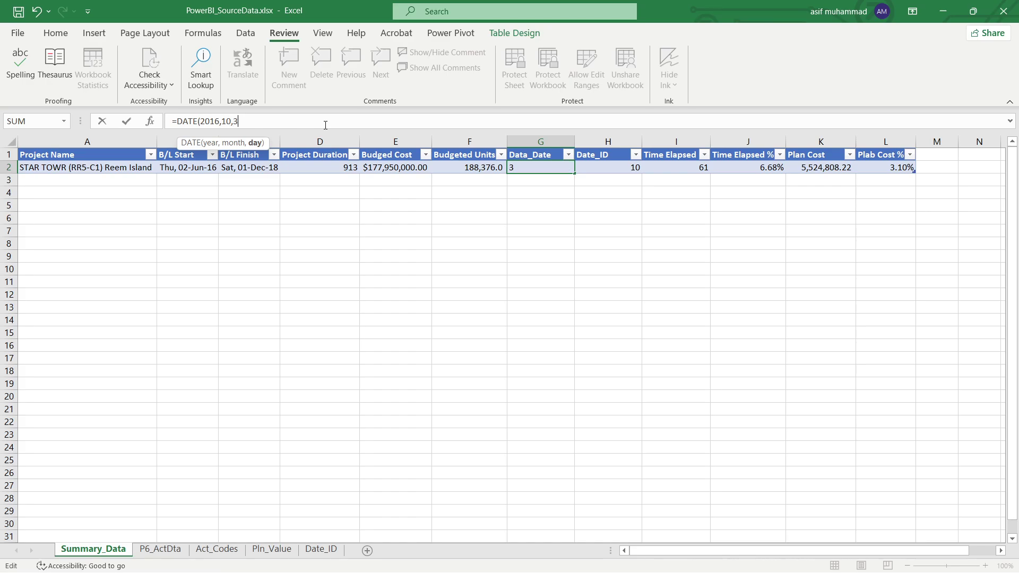
key(Return)
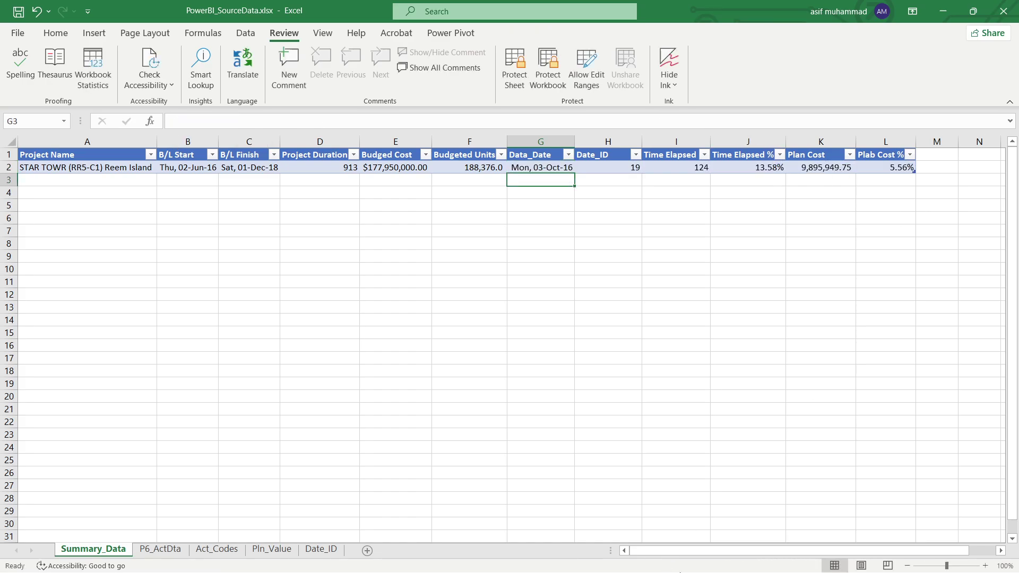
Step: Switch to Book1 and copy the percentage formula from N4 to W4 under 3-Oct-16, giving =W3/177980000
mouse_move(702, 559)
click(740, 512)
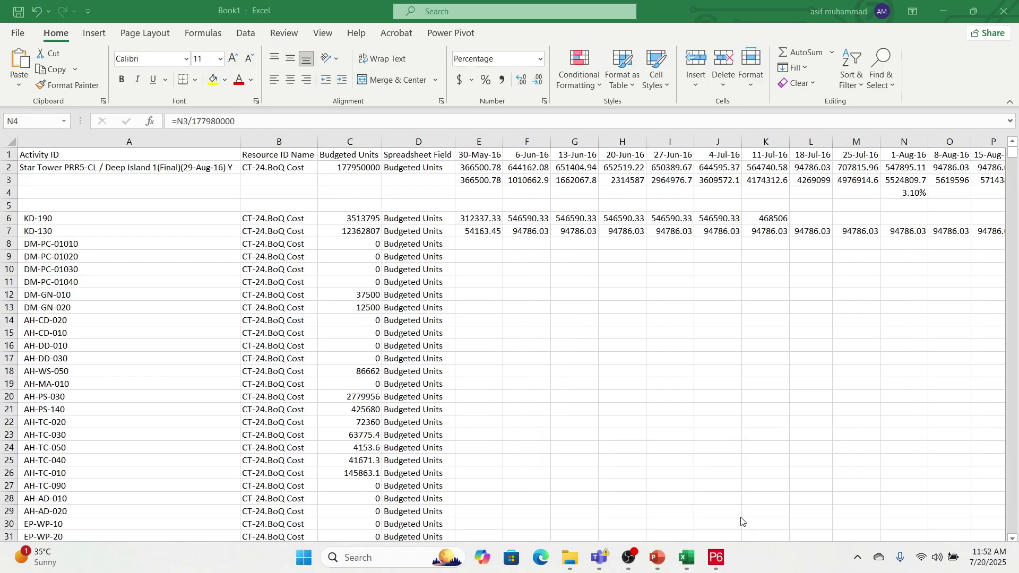
key(ctrl+c)
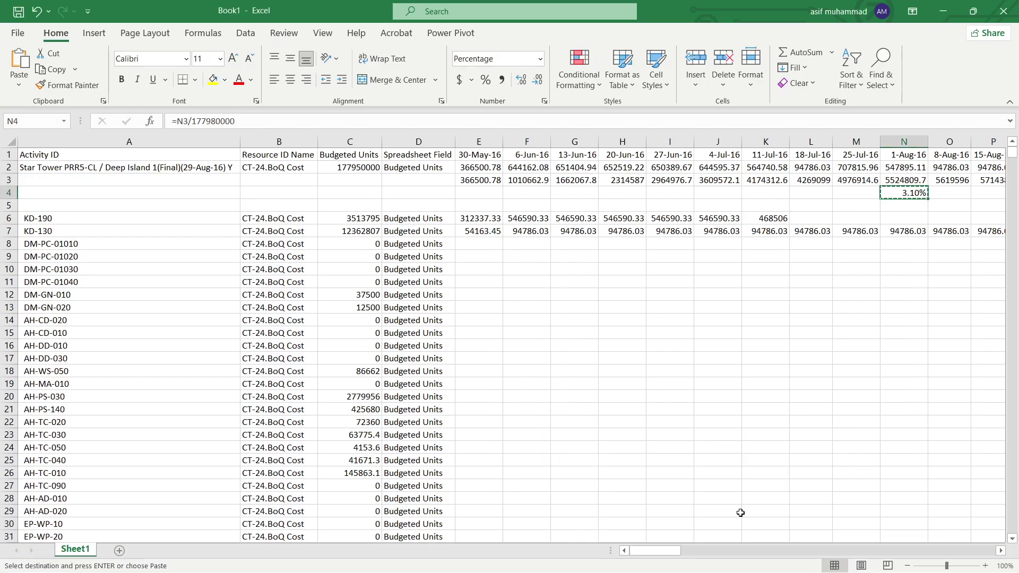
key(Right)
key(Right)
key(Right)
key(Right)
key(Right)
key(Right)
key(Right)
key(Right)
key(Right)
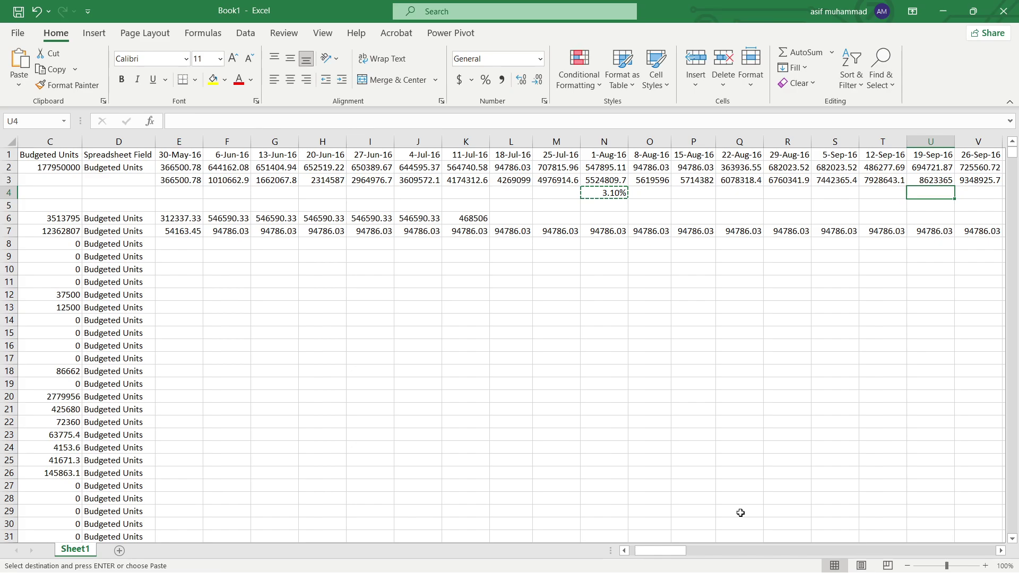
key(Return)
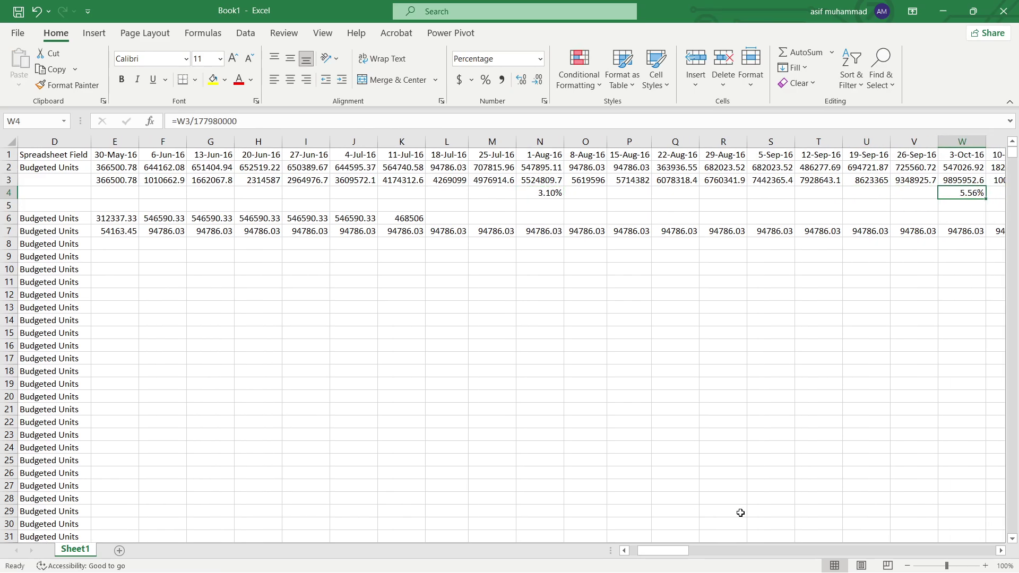
Step: Return to Summary_Data in PowerBI_SourceData.xlsx to compare its 3-Oct-16 plan cost percentage with Book1
mouse_move(649, 568)
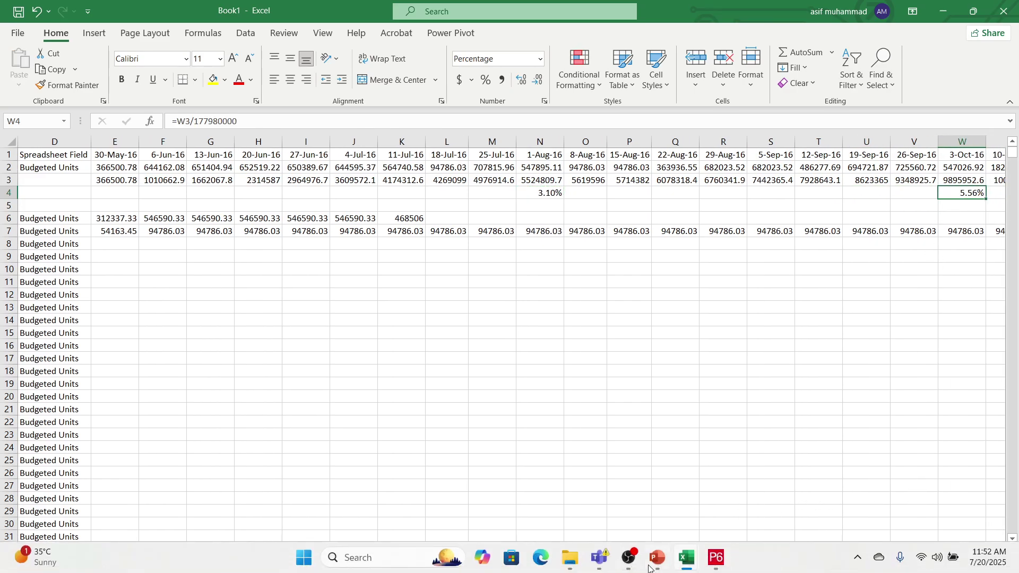
mouse_move(686, 562)
click(647, 510)
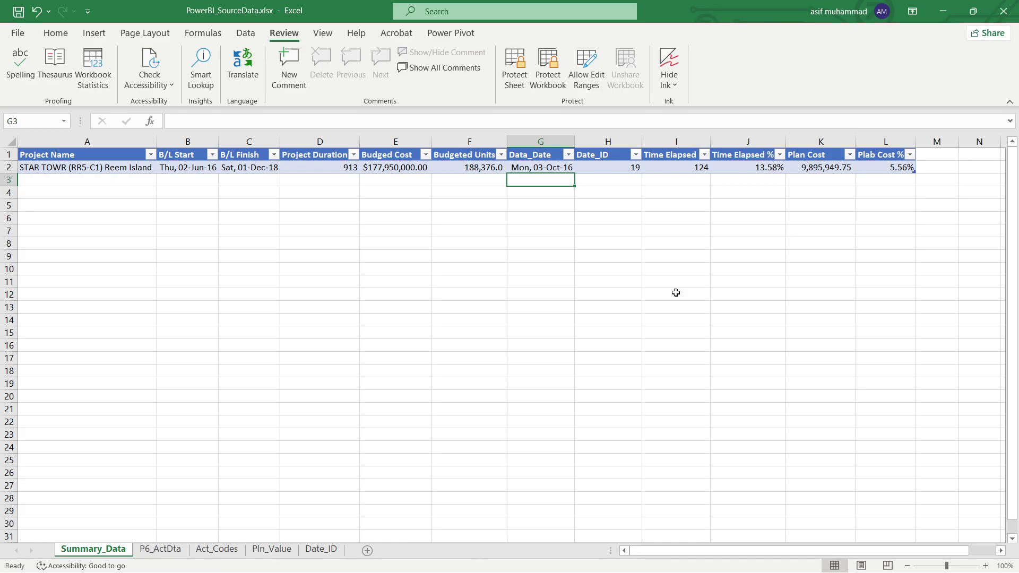
click(675, 292)
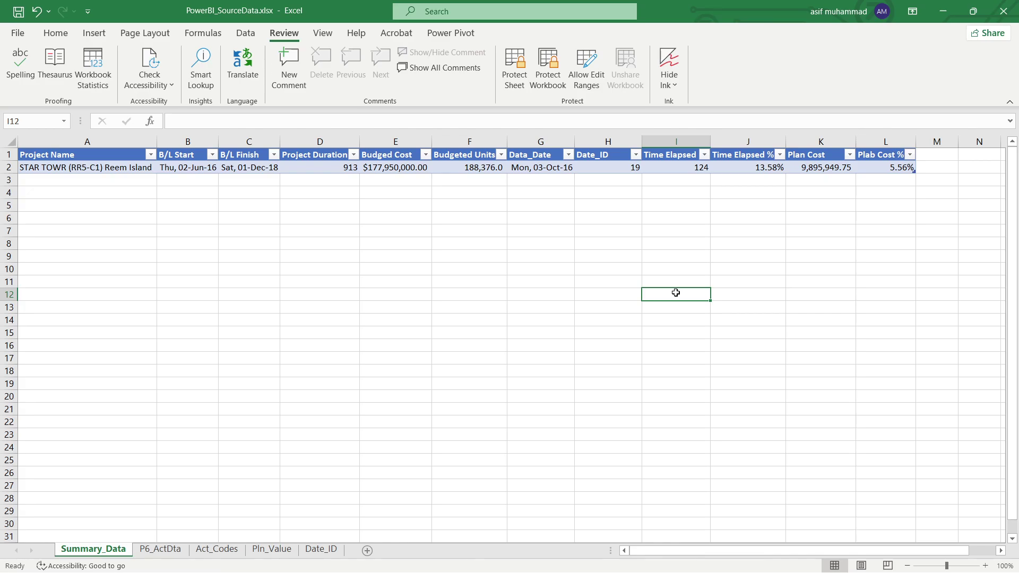